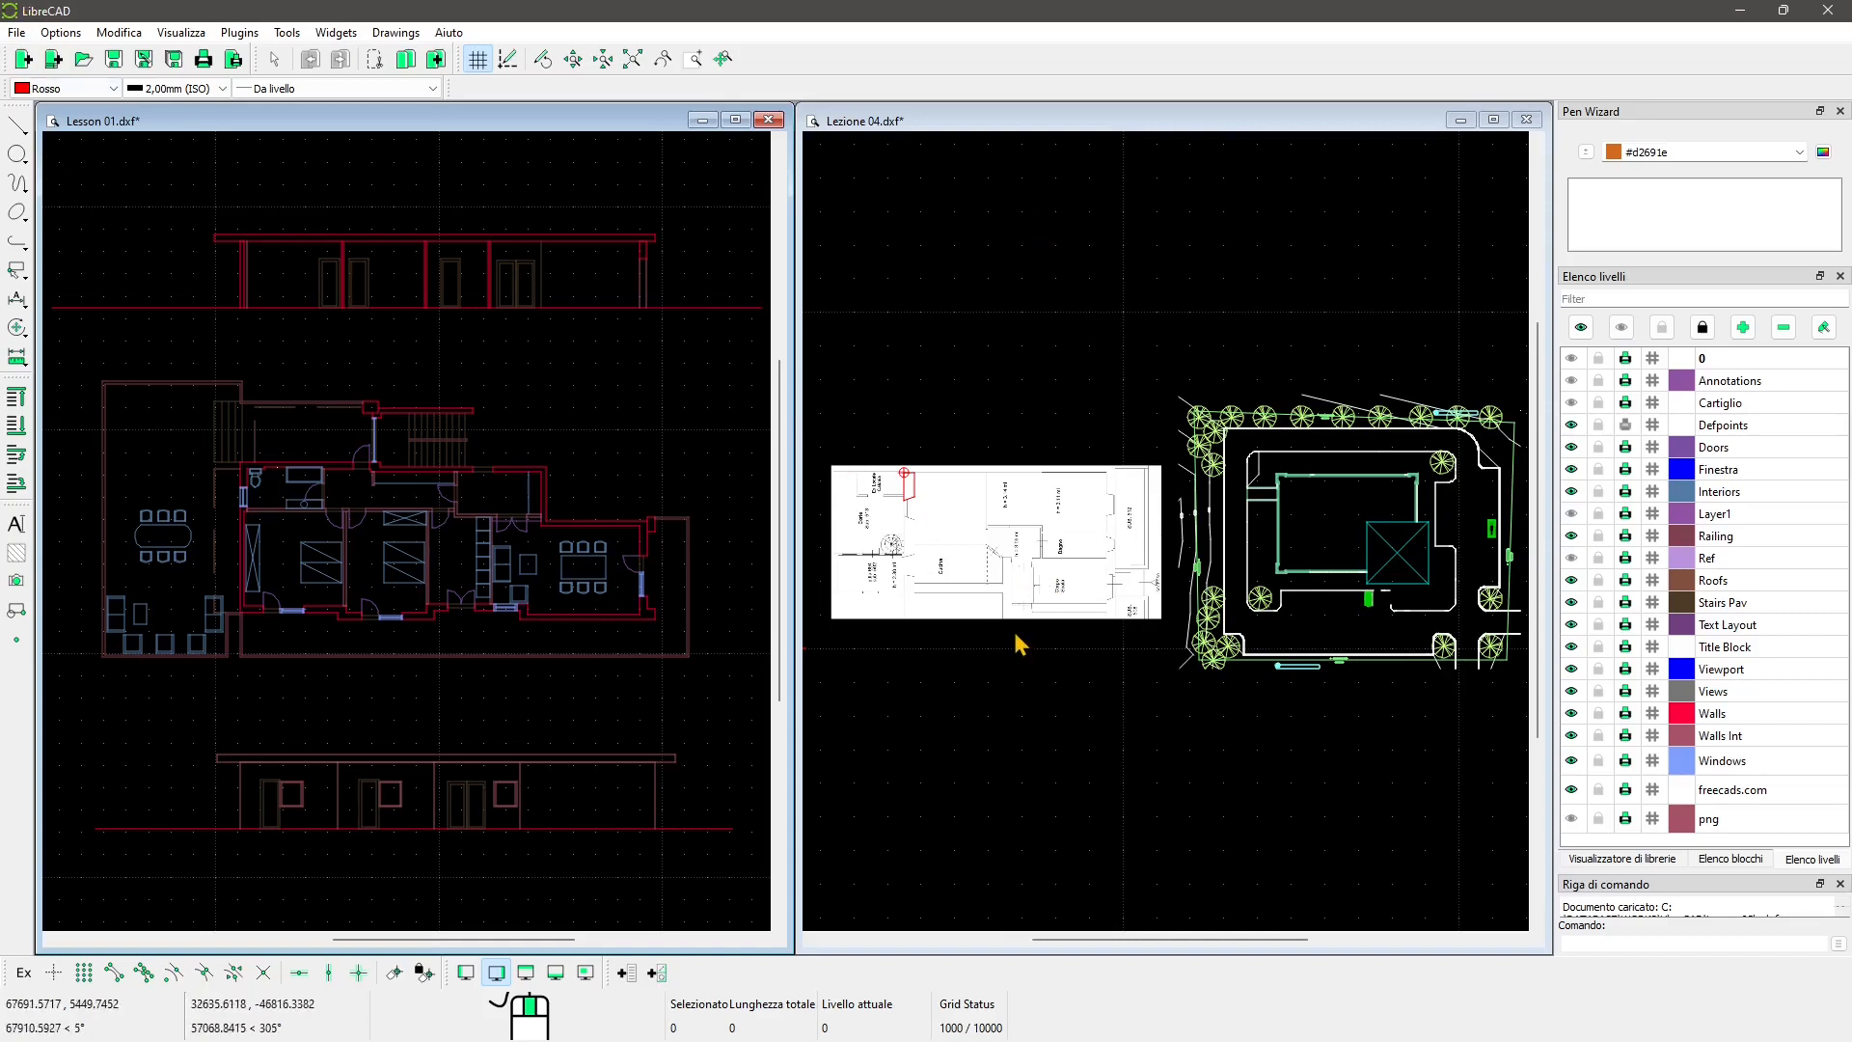
Step: Look over the Lesson 01 plan, then close that drawing and discard its changes
scroll(497, 585, down, 5)
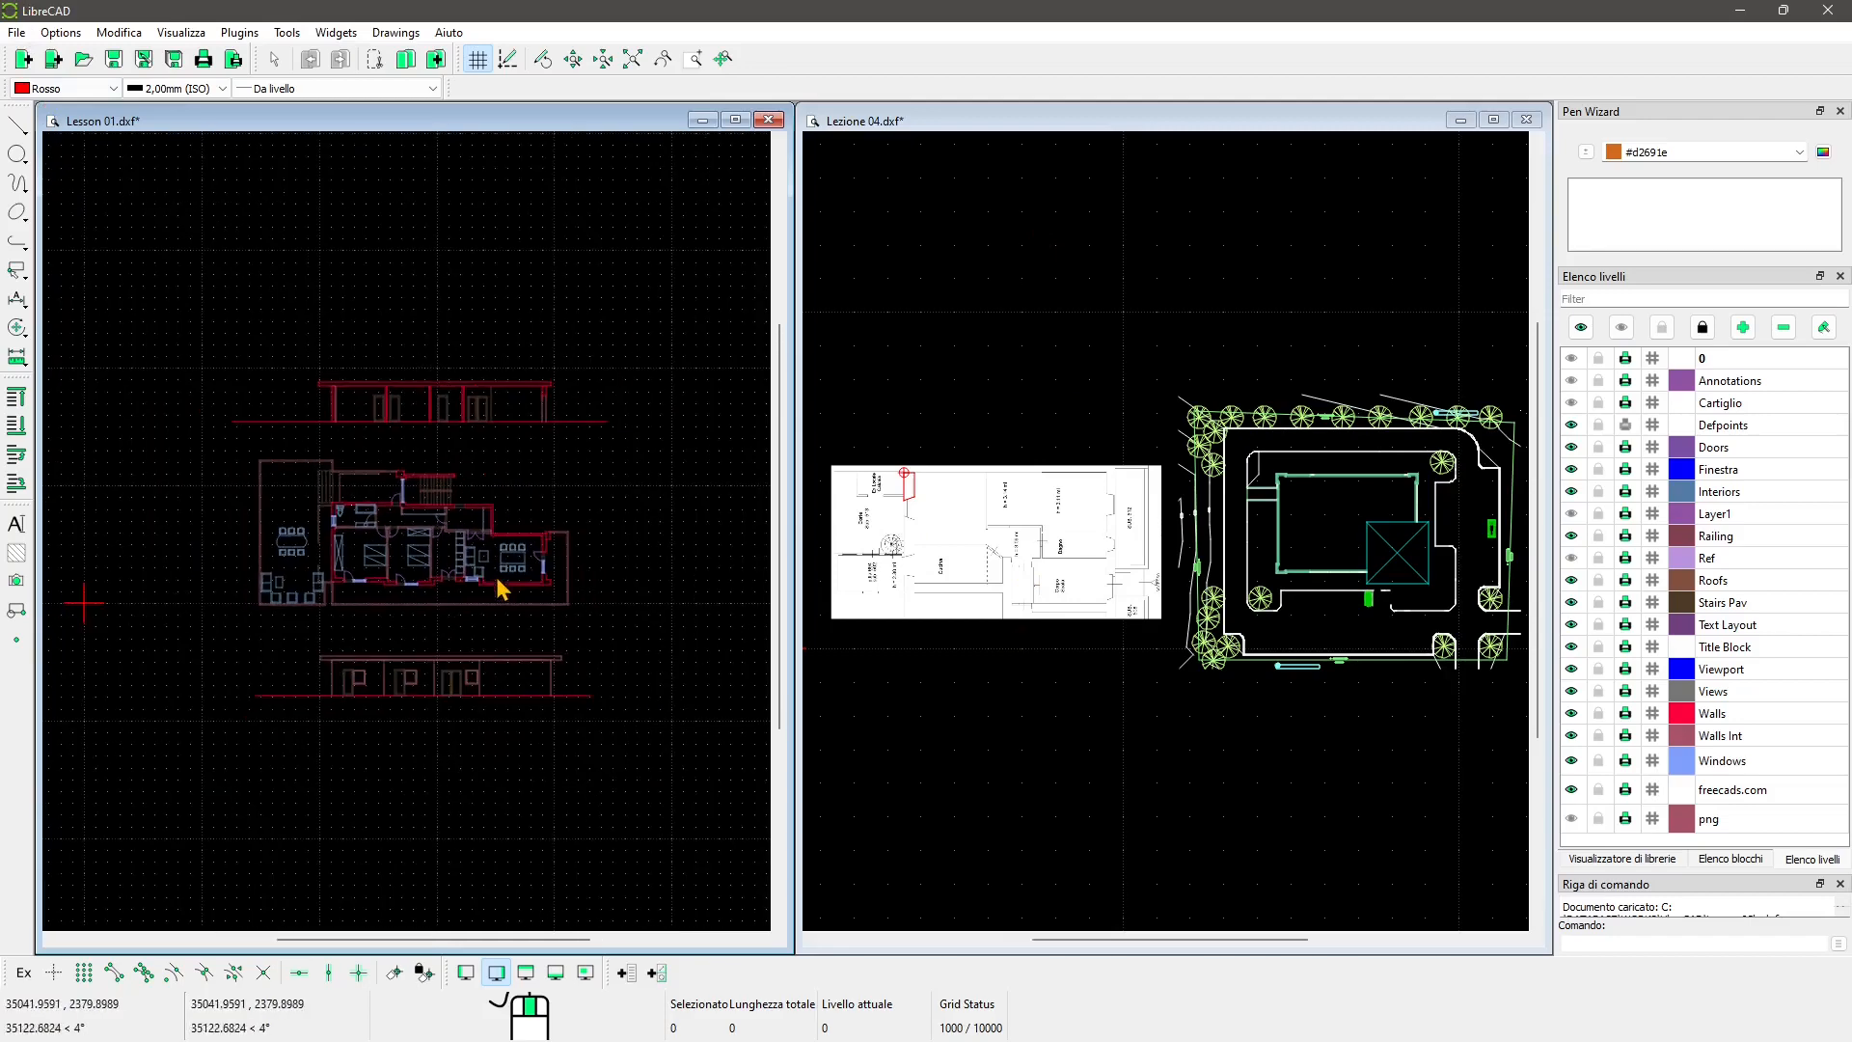
scroll(496, 585, up, 5)
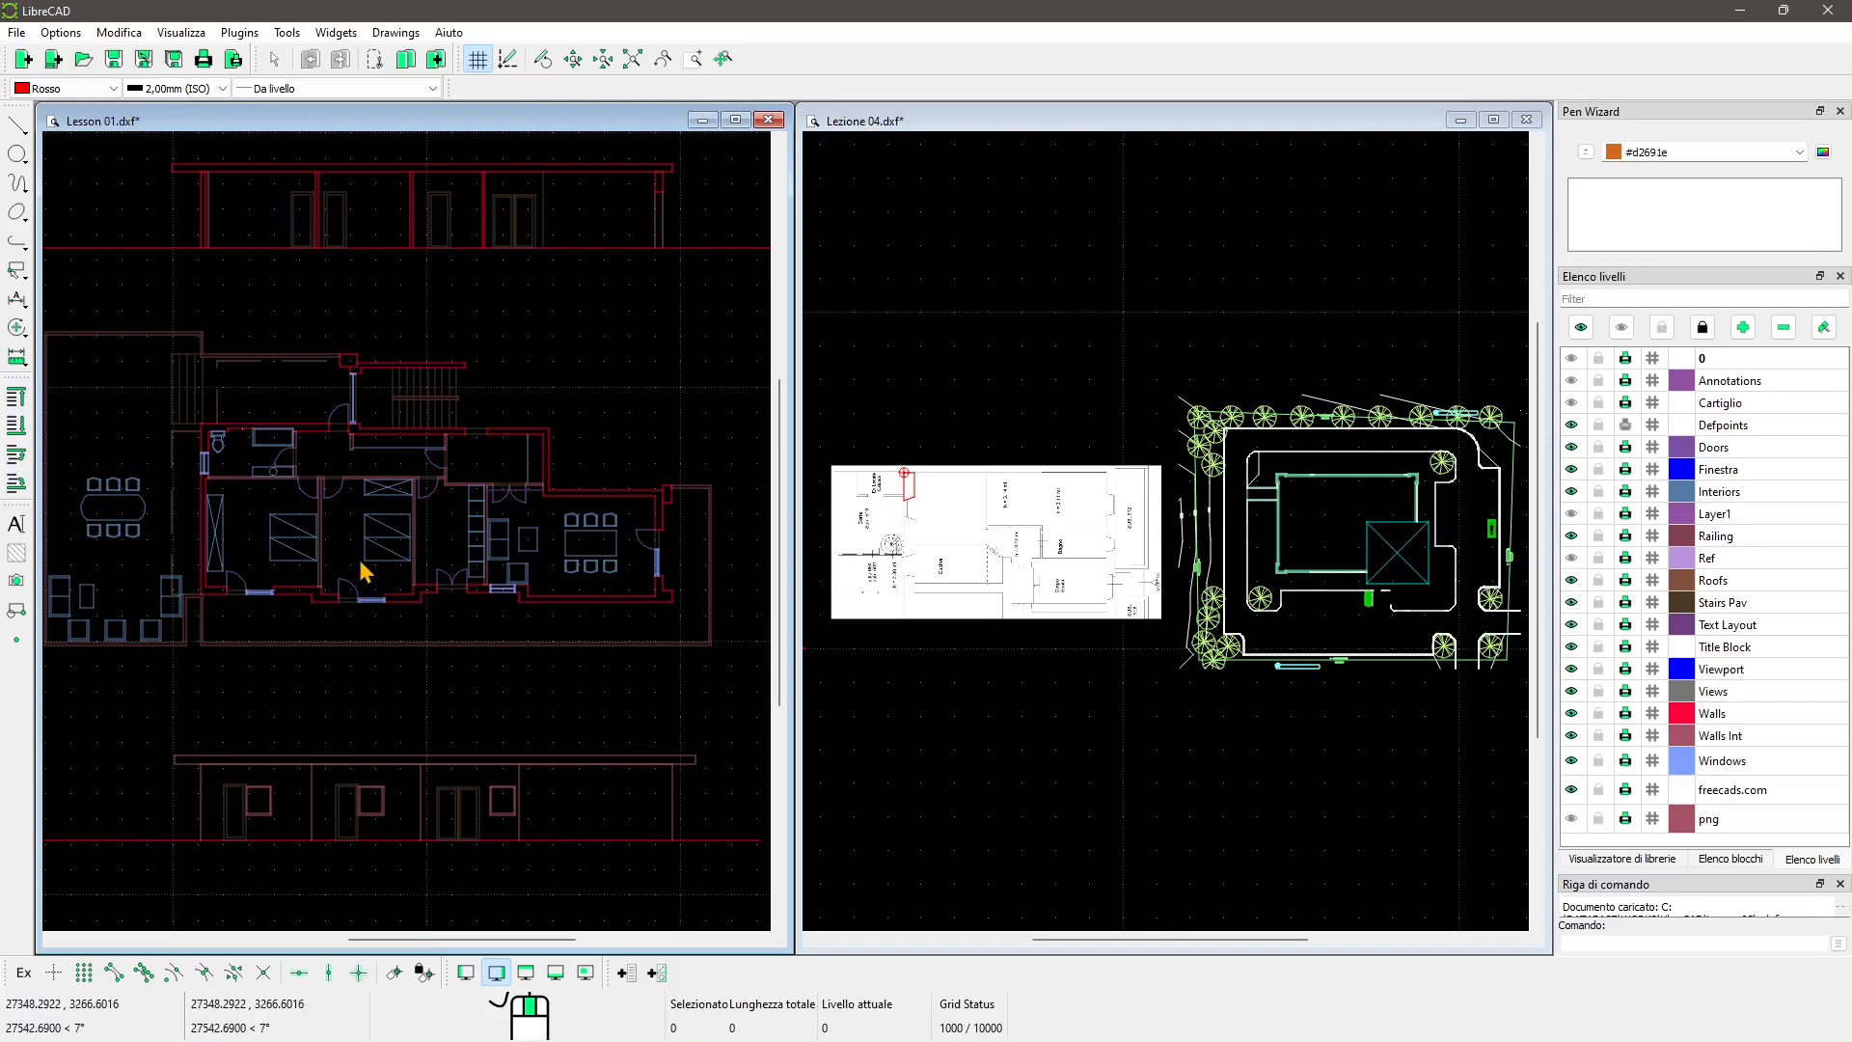
scroll(360, 564, down, 3)
scroll(360, 565, up, 2)
middle_drag(361, 561, 371, 580)
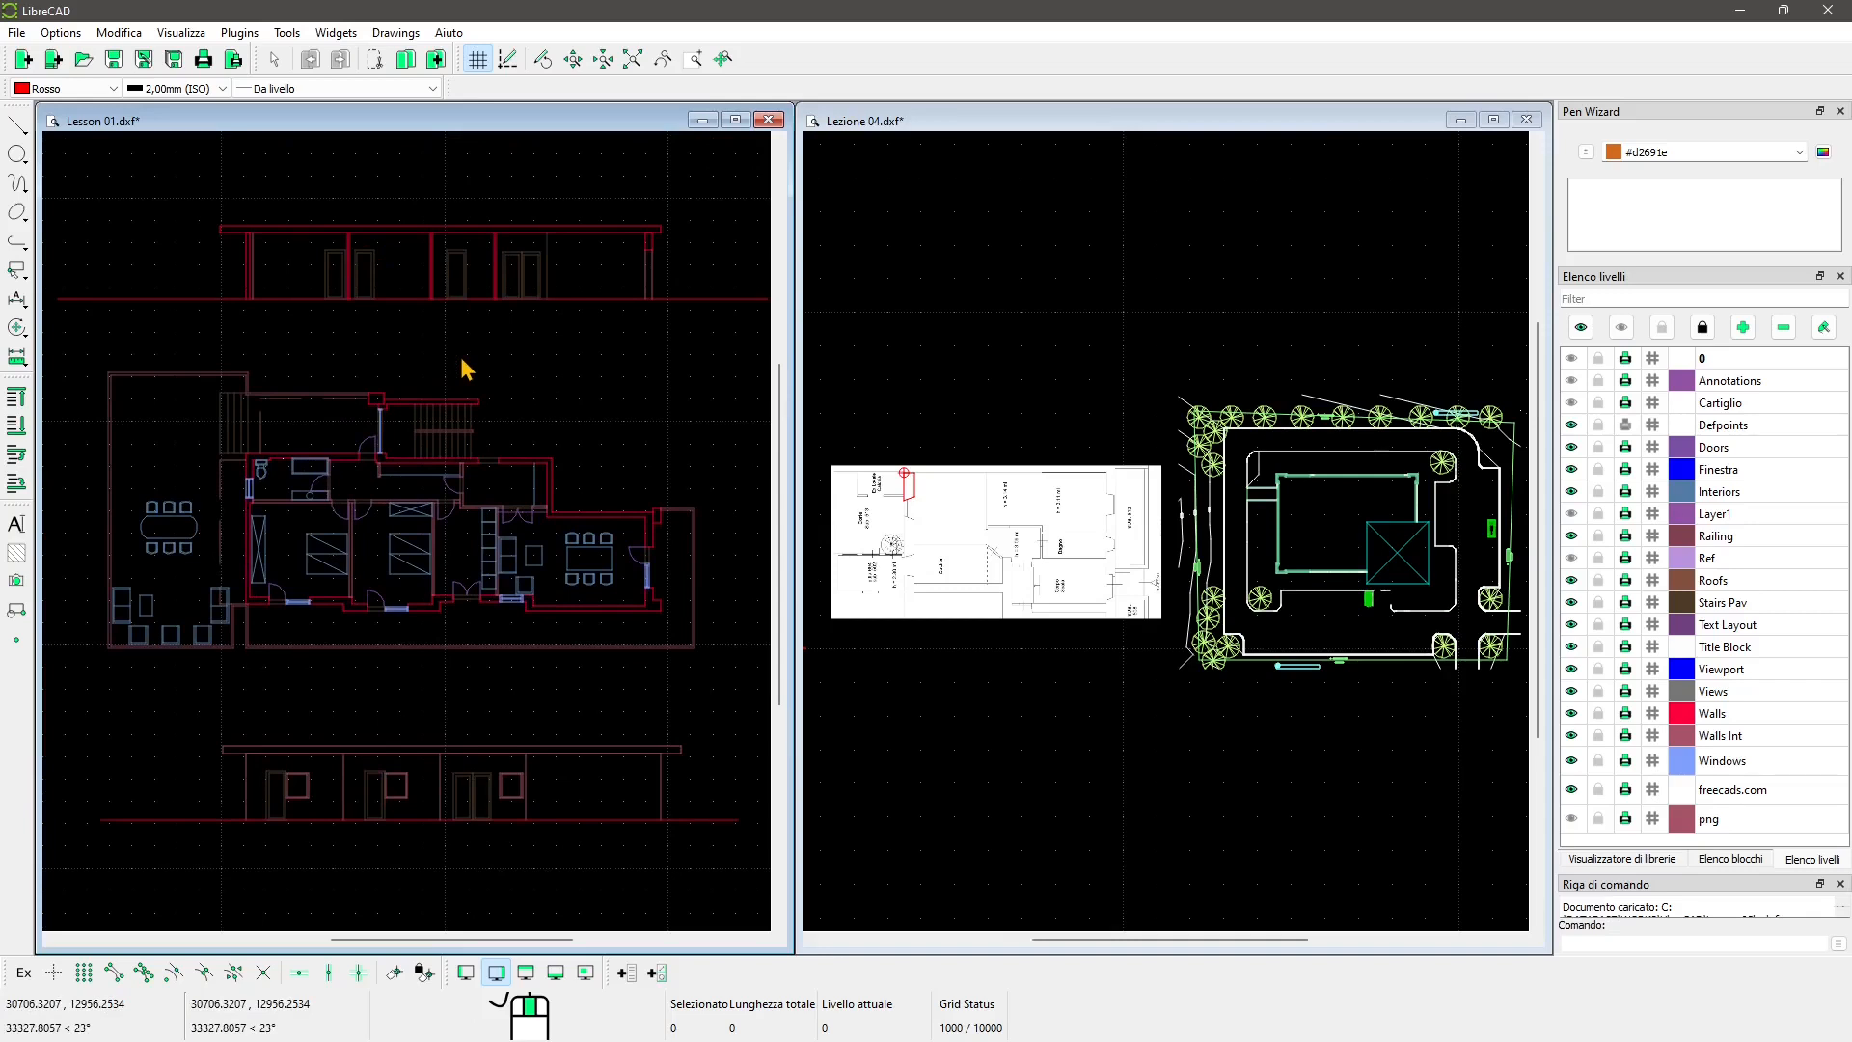
scroll(391, 583, up, 1)
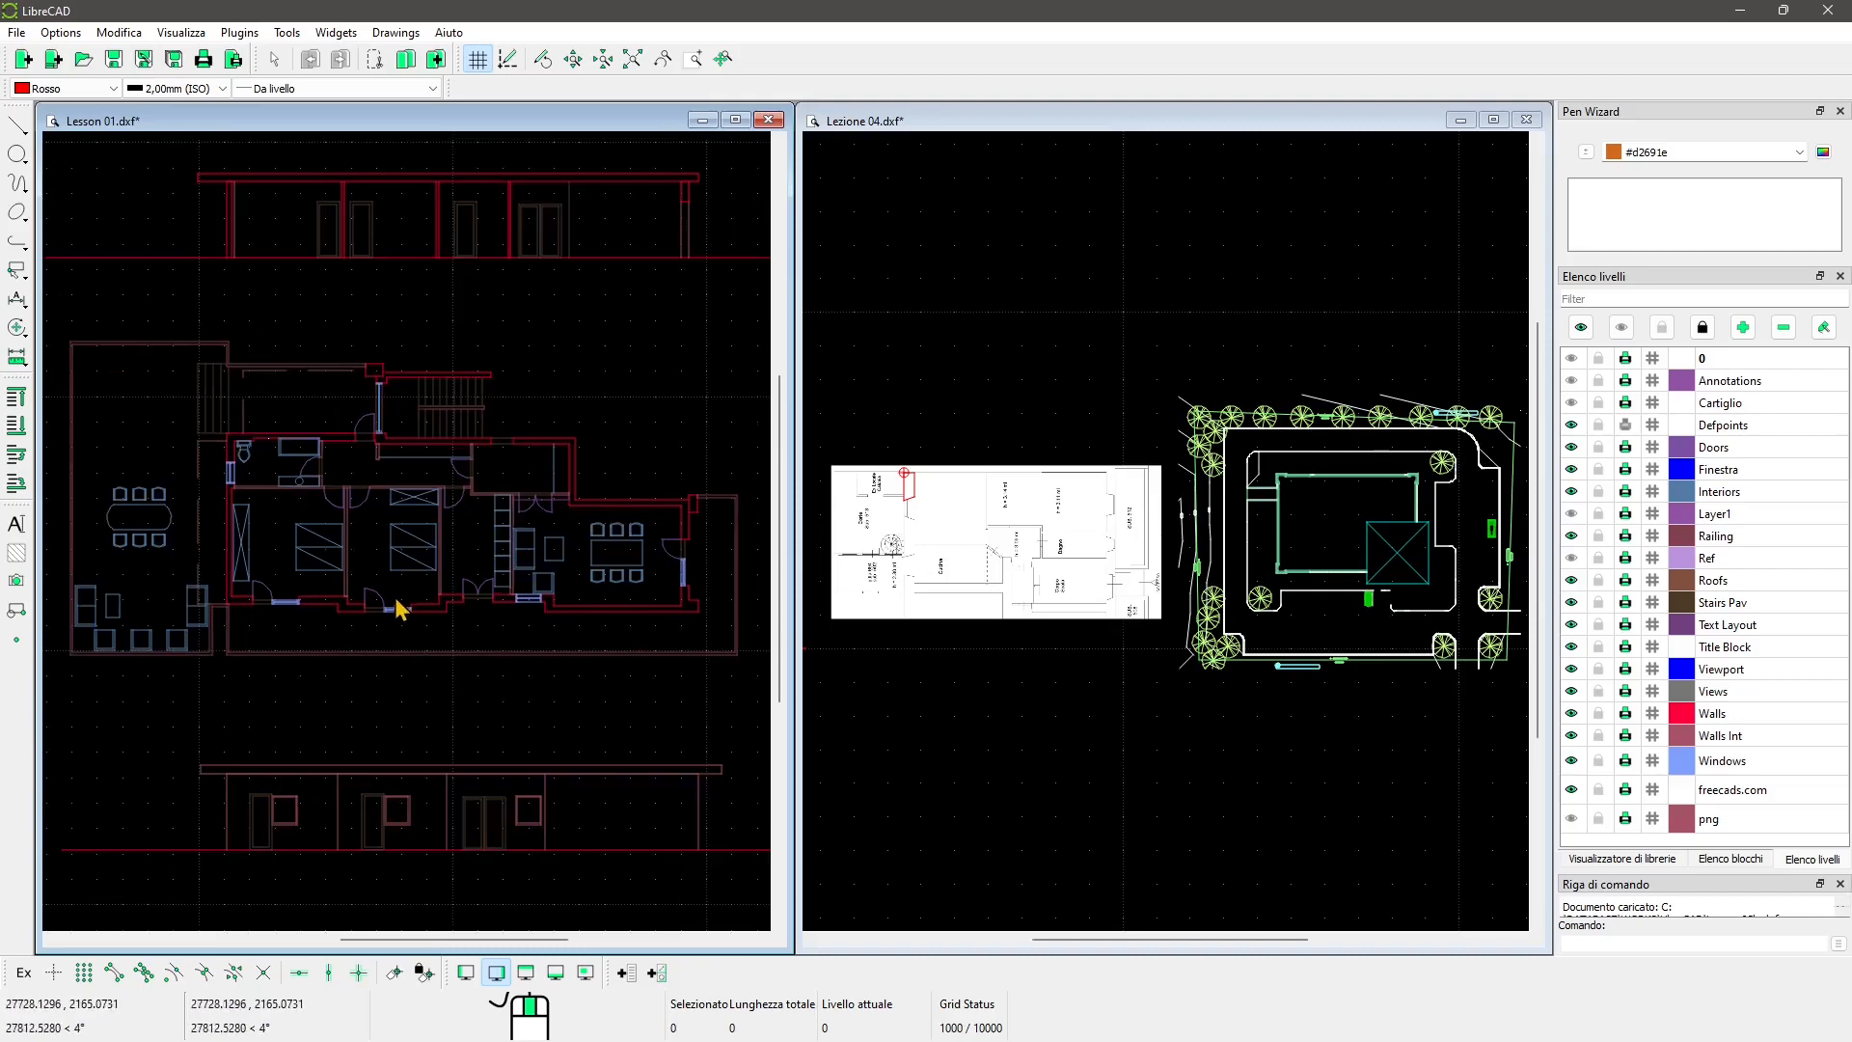
shift+scroll(581, 592, right, 1)
scroll(580, 593, down, 1)
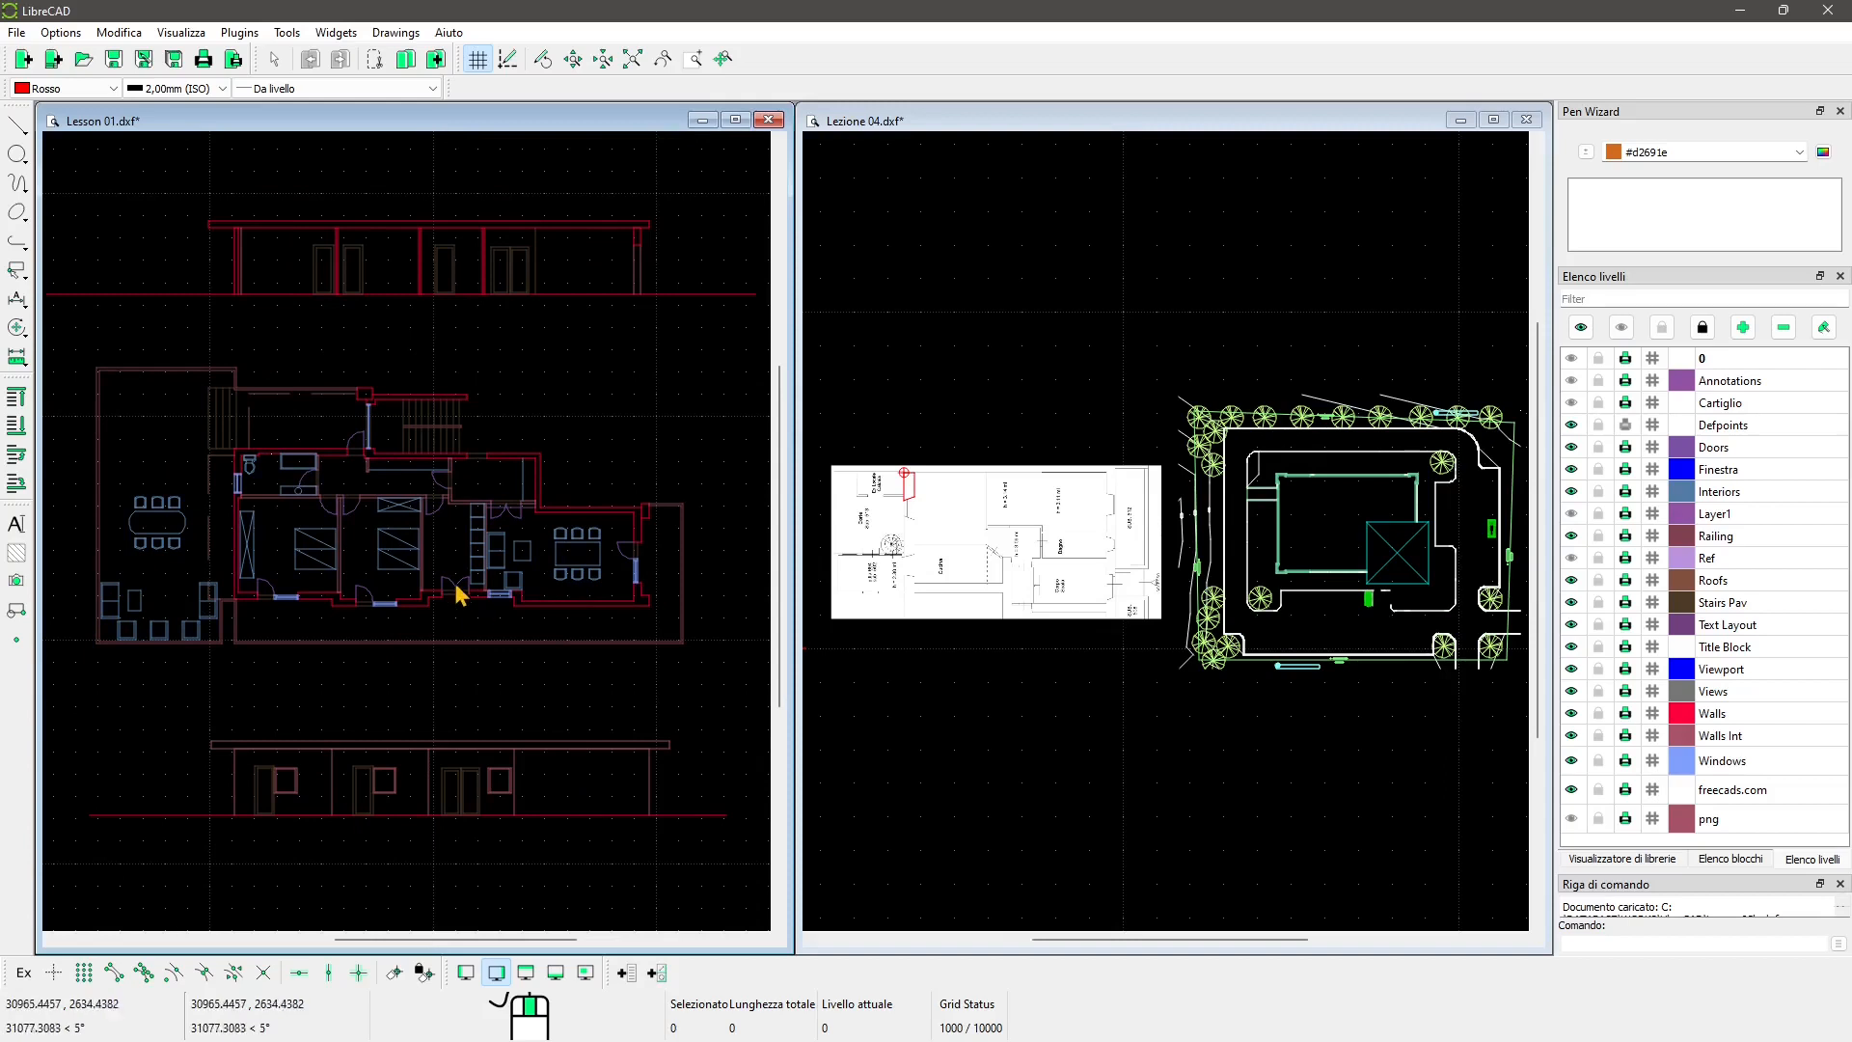
scroll(294, 501, up, 1)
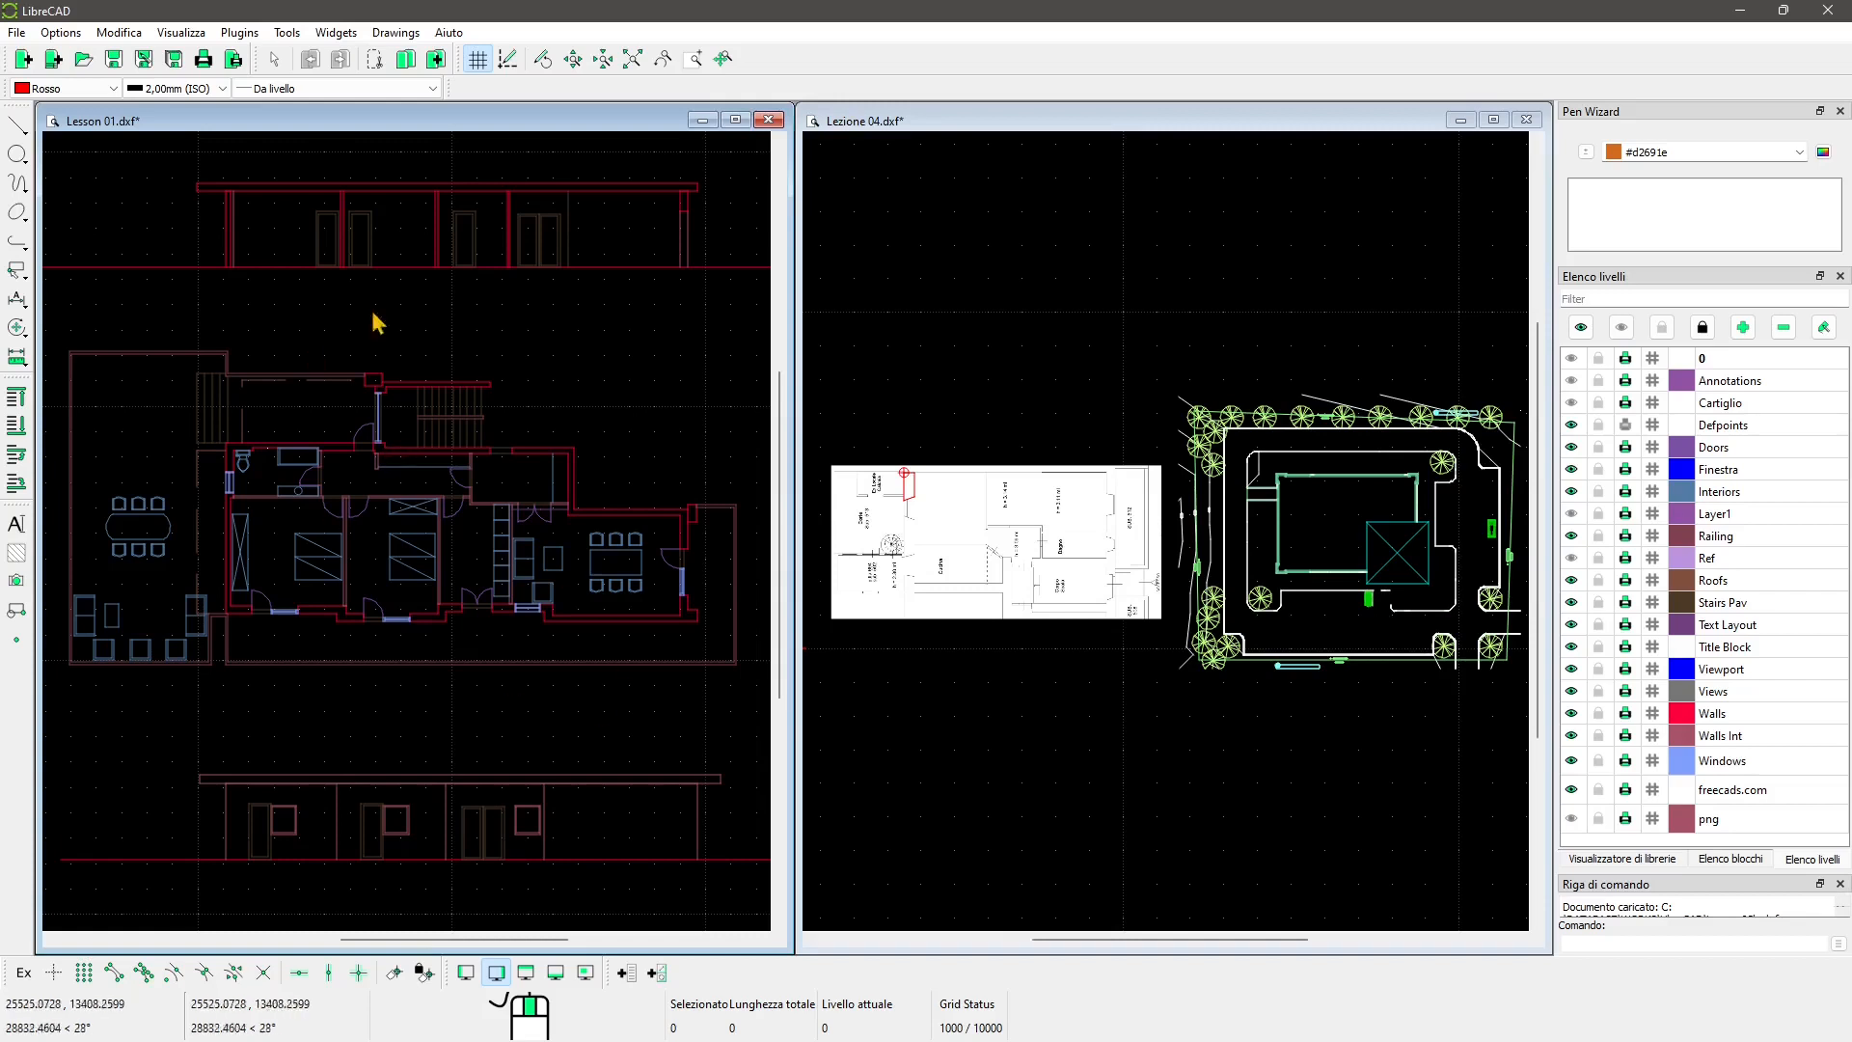
click(768, 120)
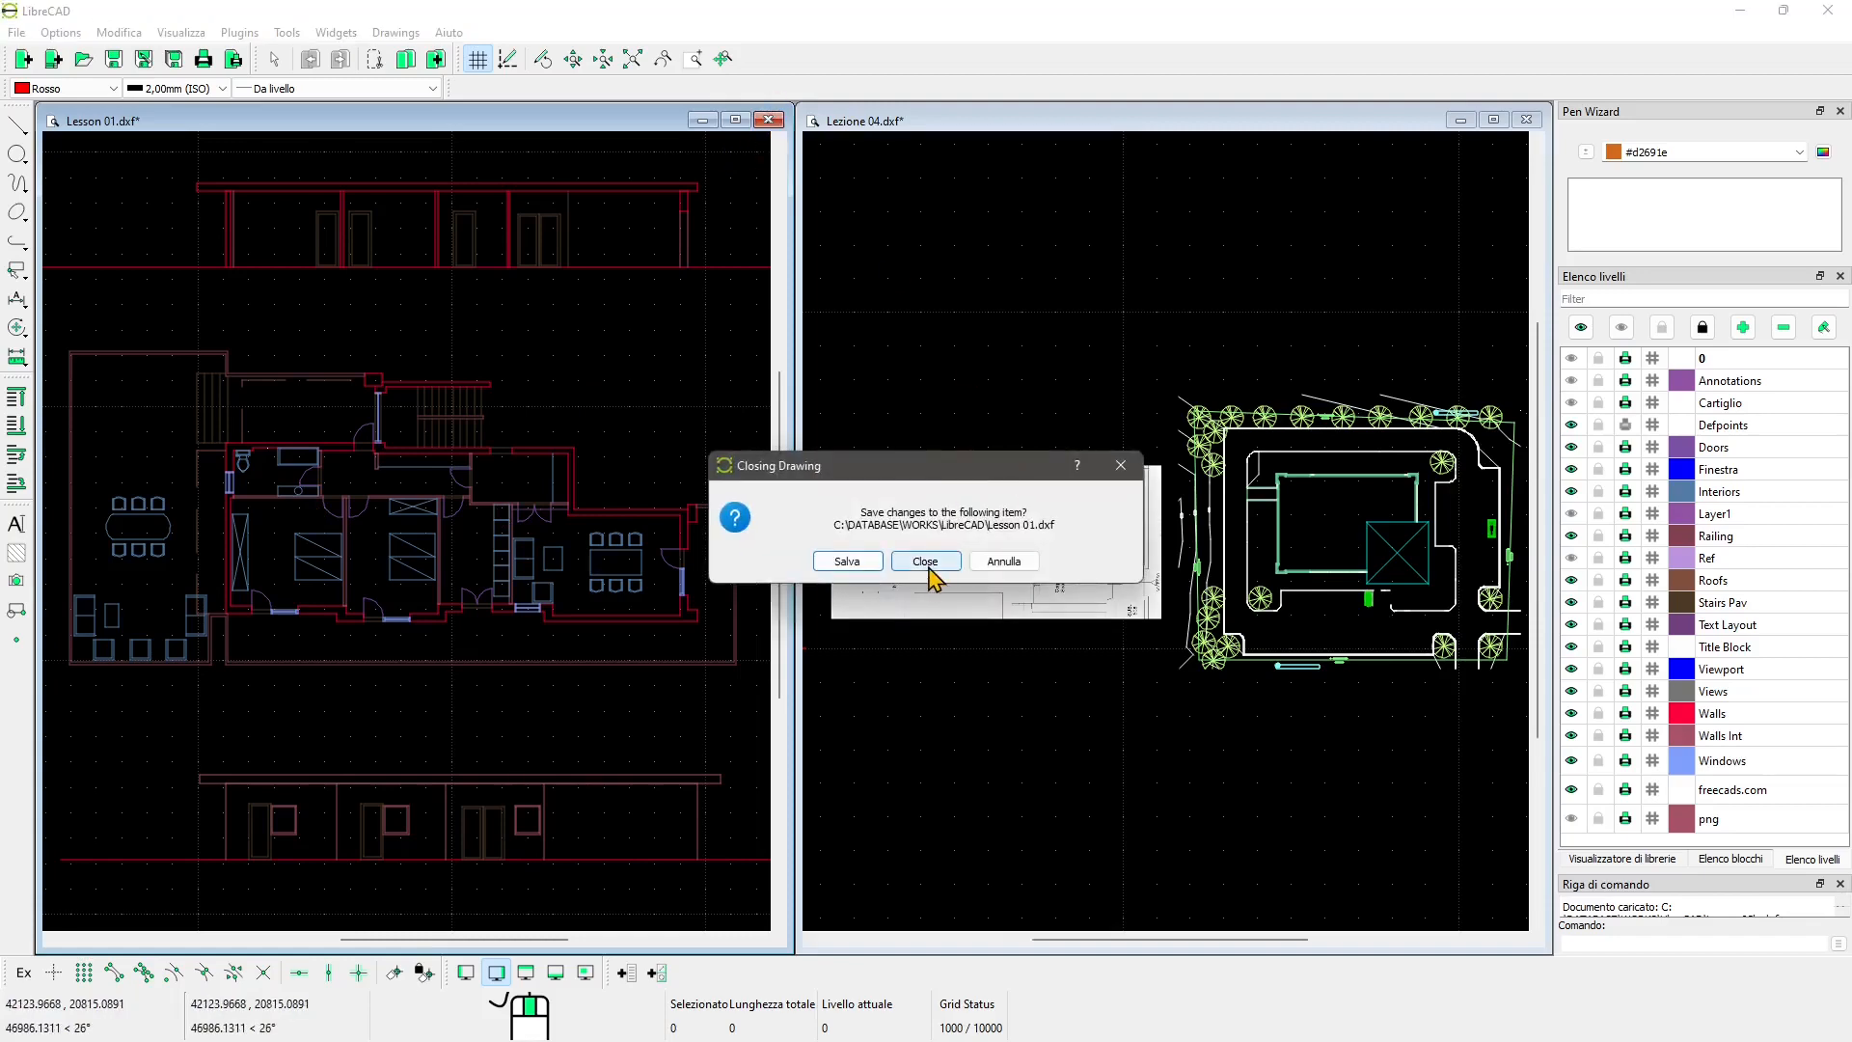
click(925, 562)
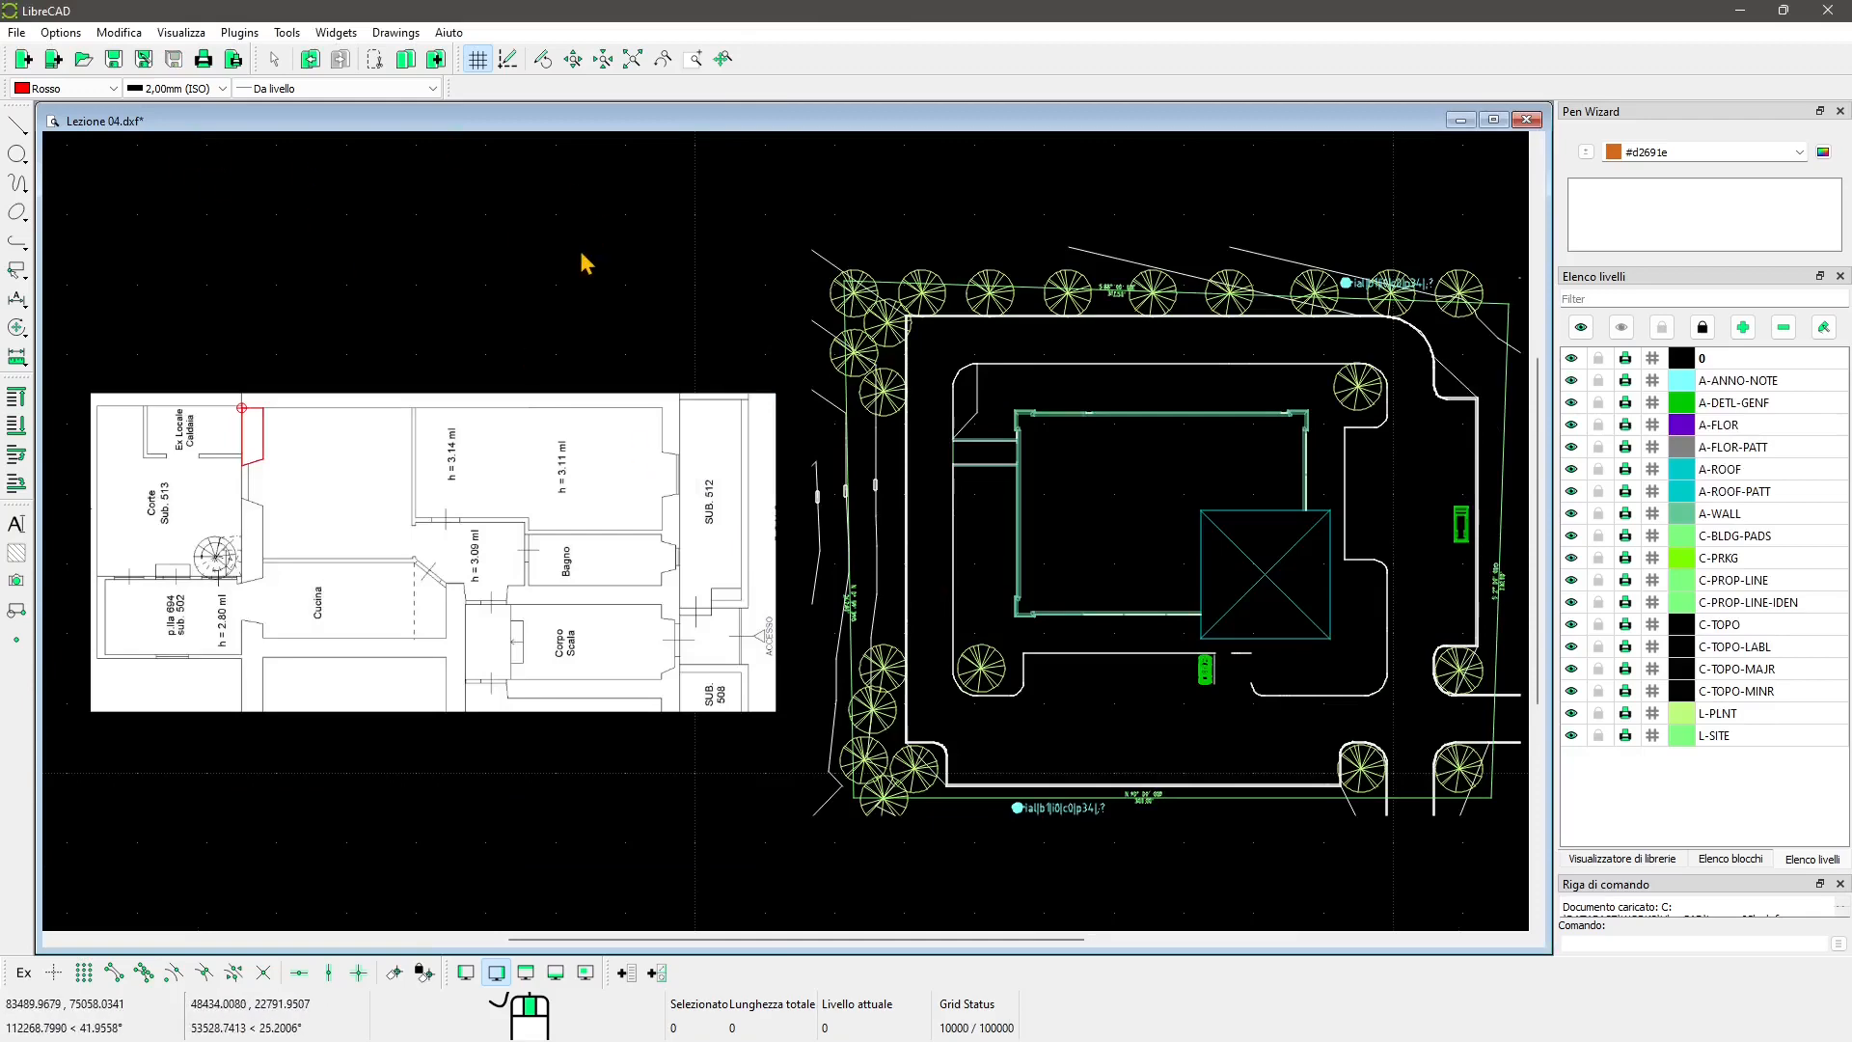
Step: Select the raster floor-plan image in Lezione 04, then deselect it
scroll(695, 552, down, 1)
scroll(697, 559, up, 1)
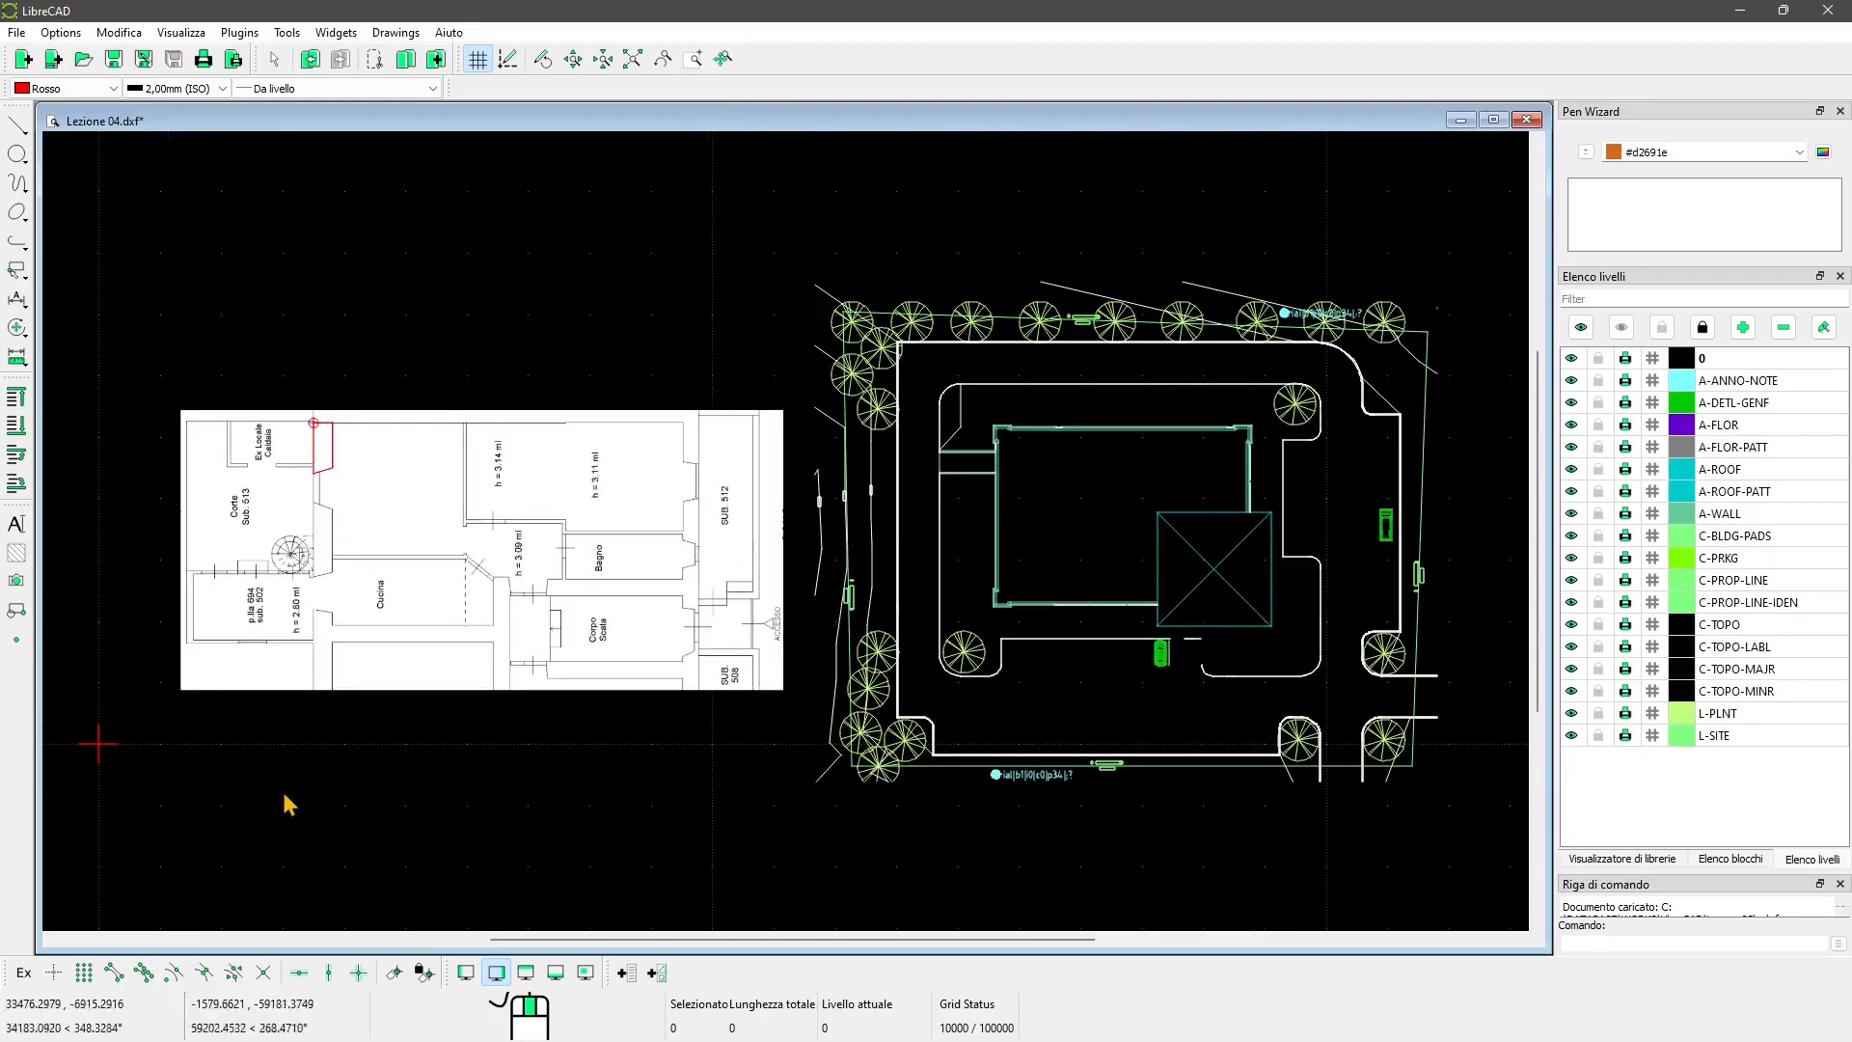
scroll(359, 691, down, 1)
click(422, 617)
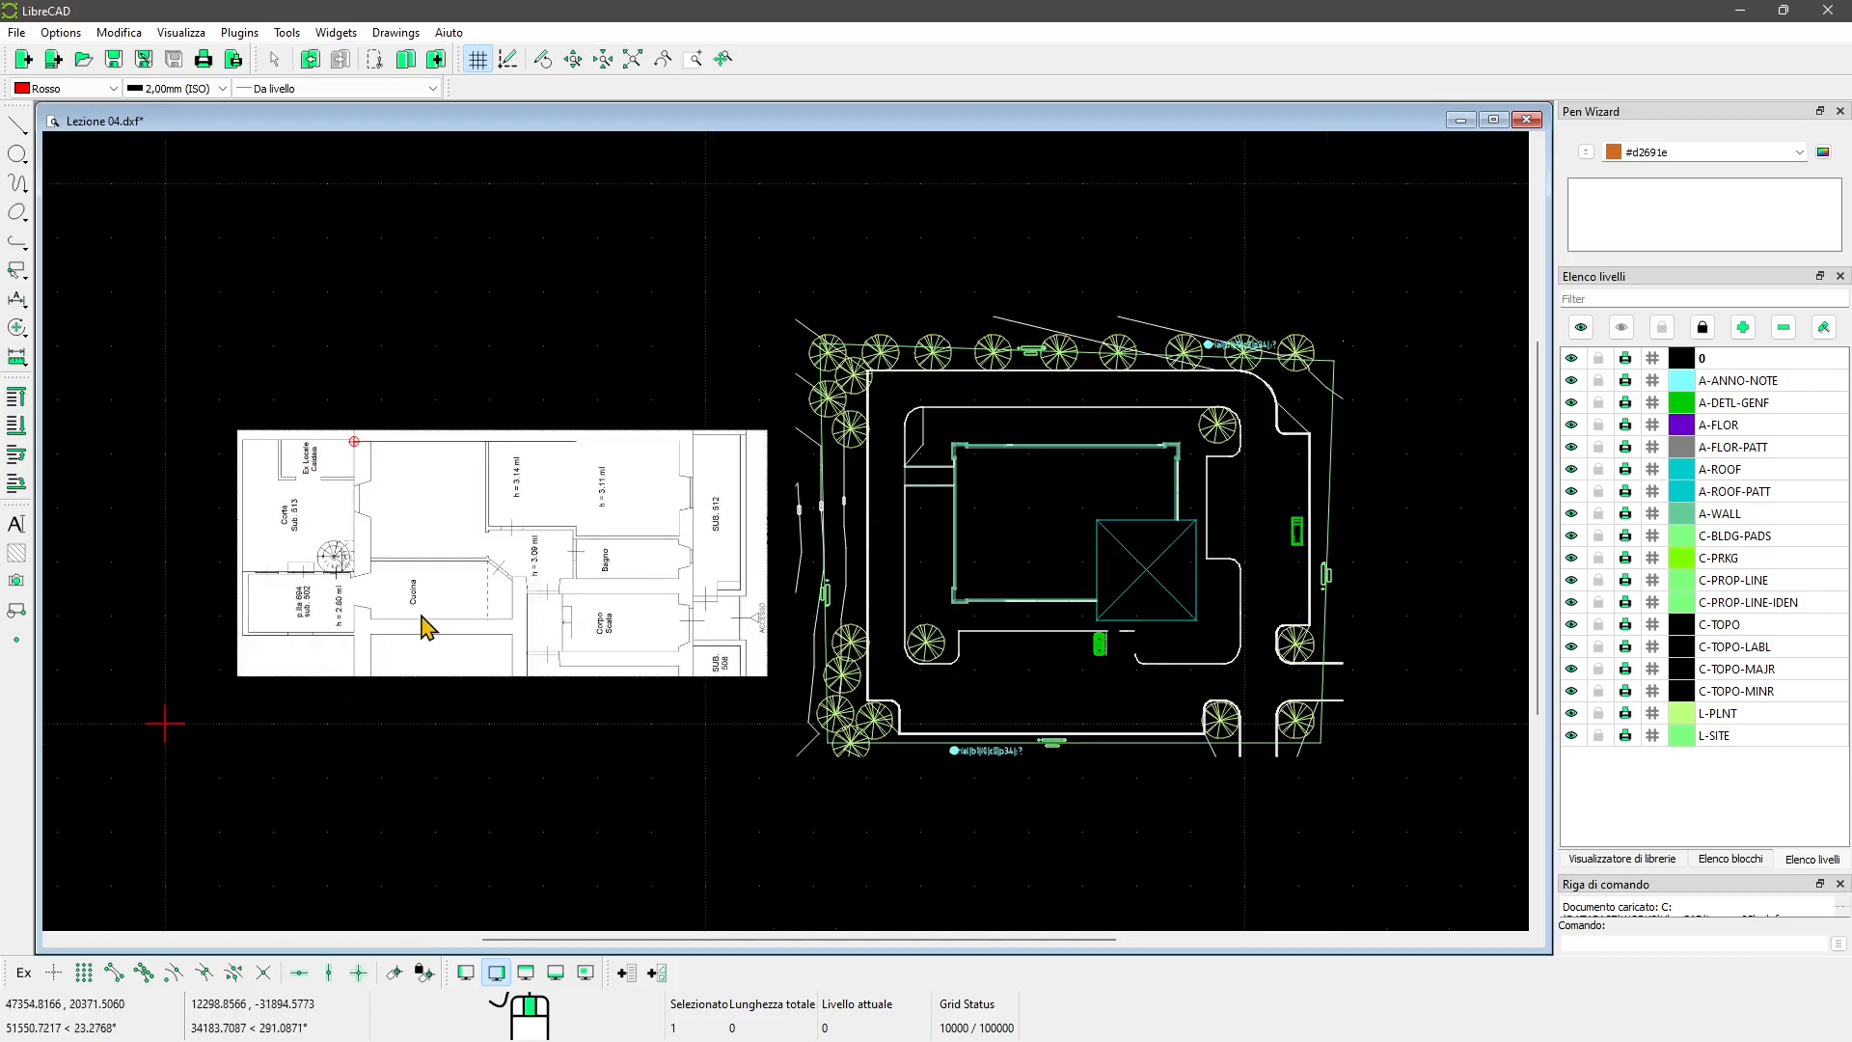
key(Escape)
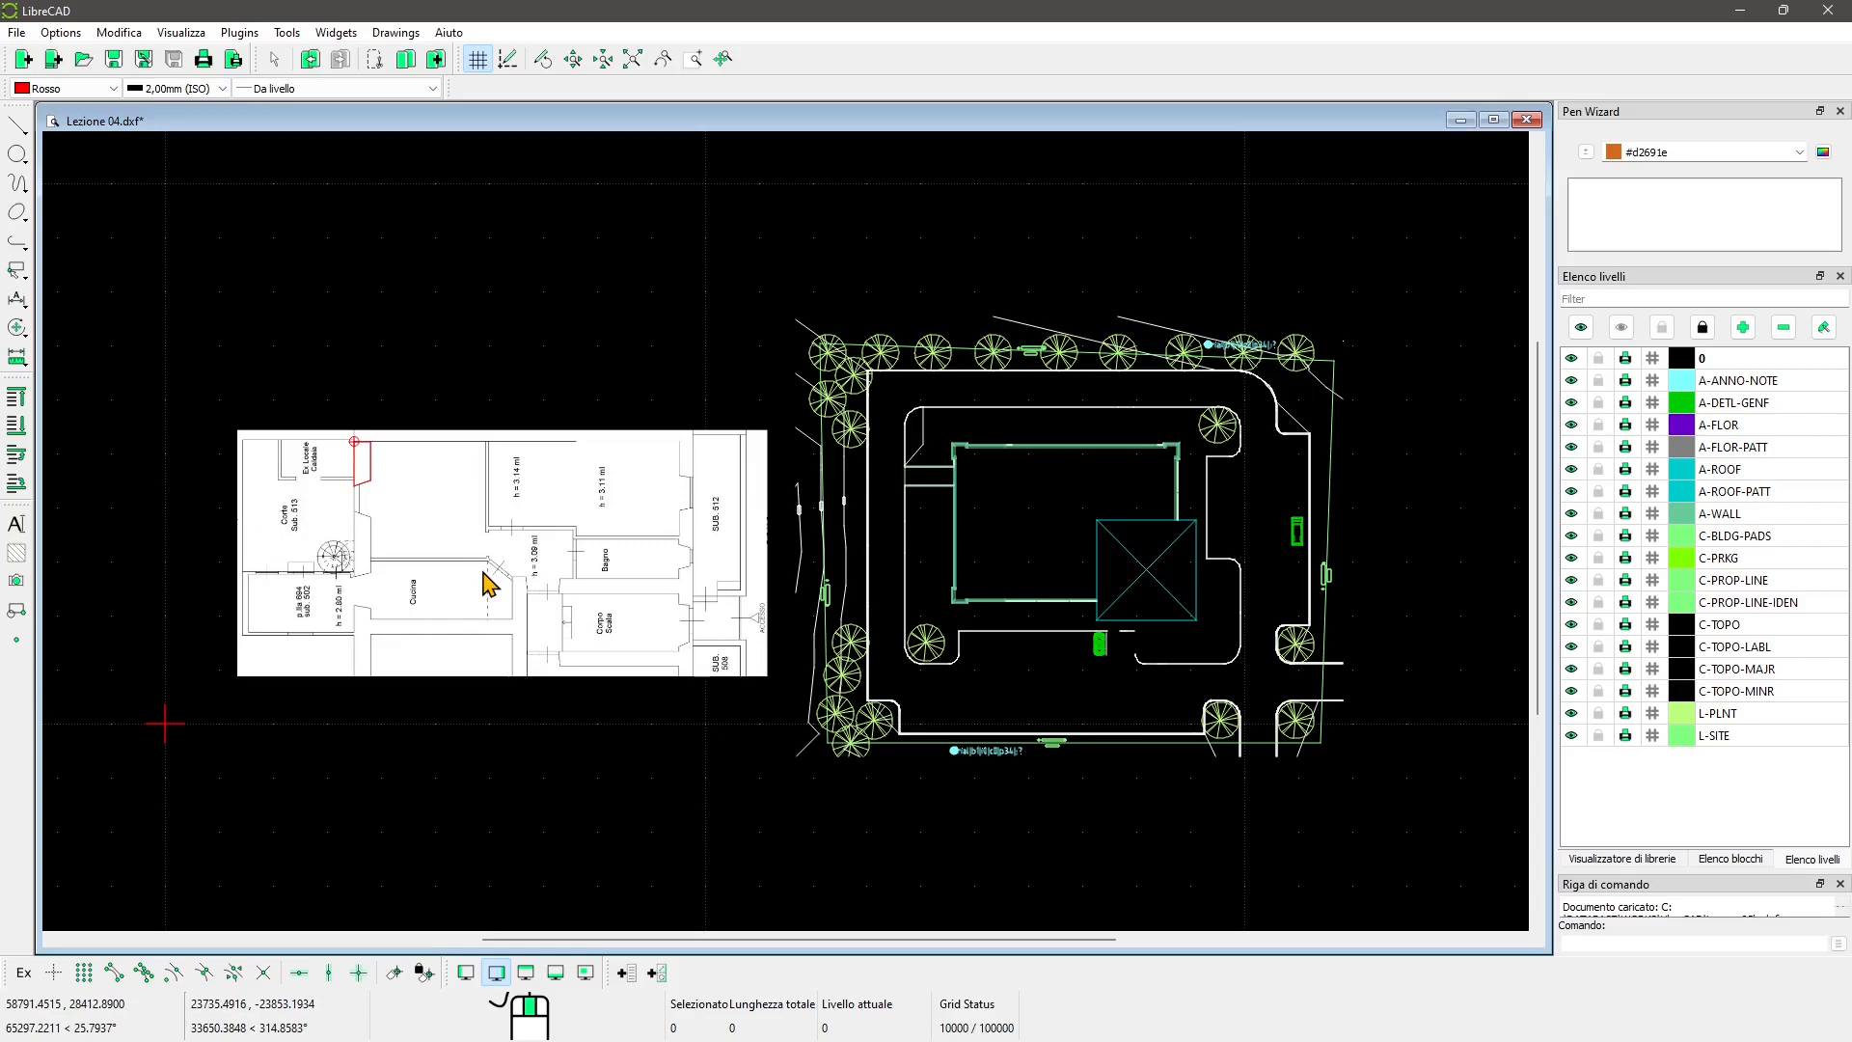
Step: Select and clear the site plan and the red floor-plan lines, then close Lezione 04
drag(777, 264, 1377, 820)
click(1374, 811)
key(Escape)
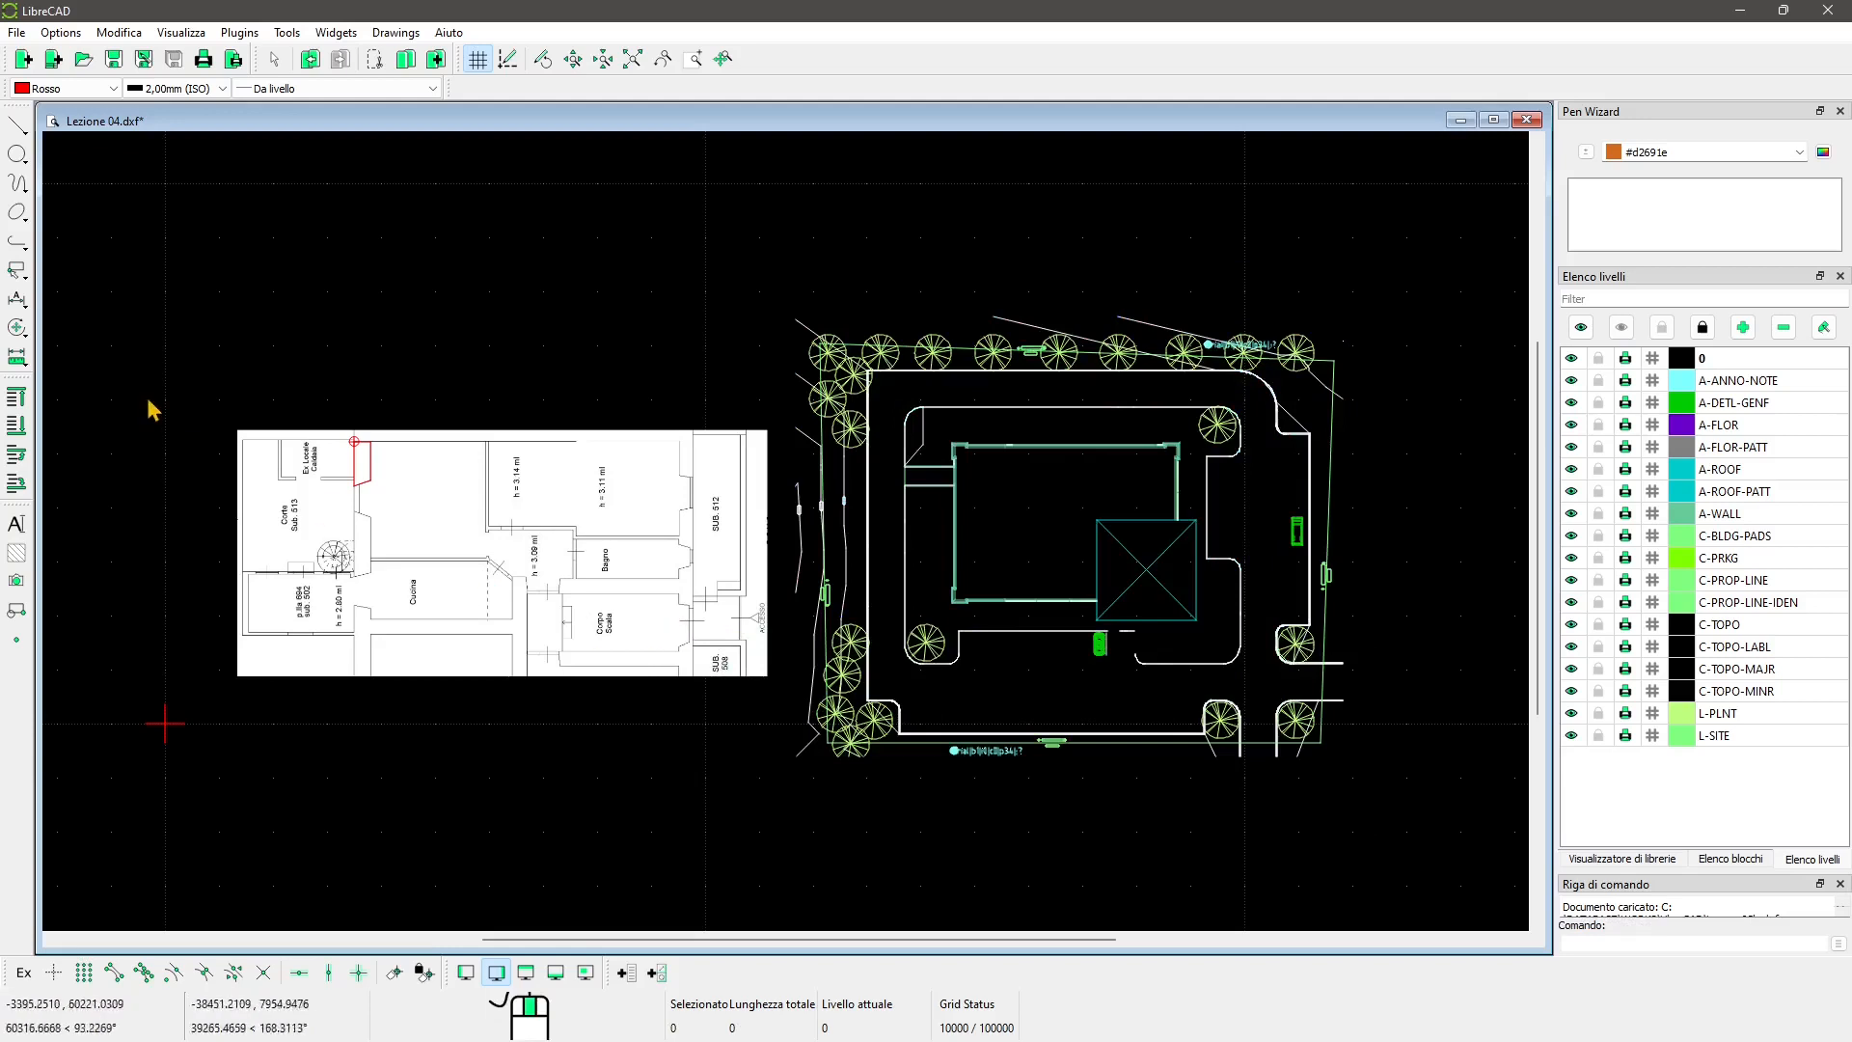
drag(223, 363, 776, 780)
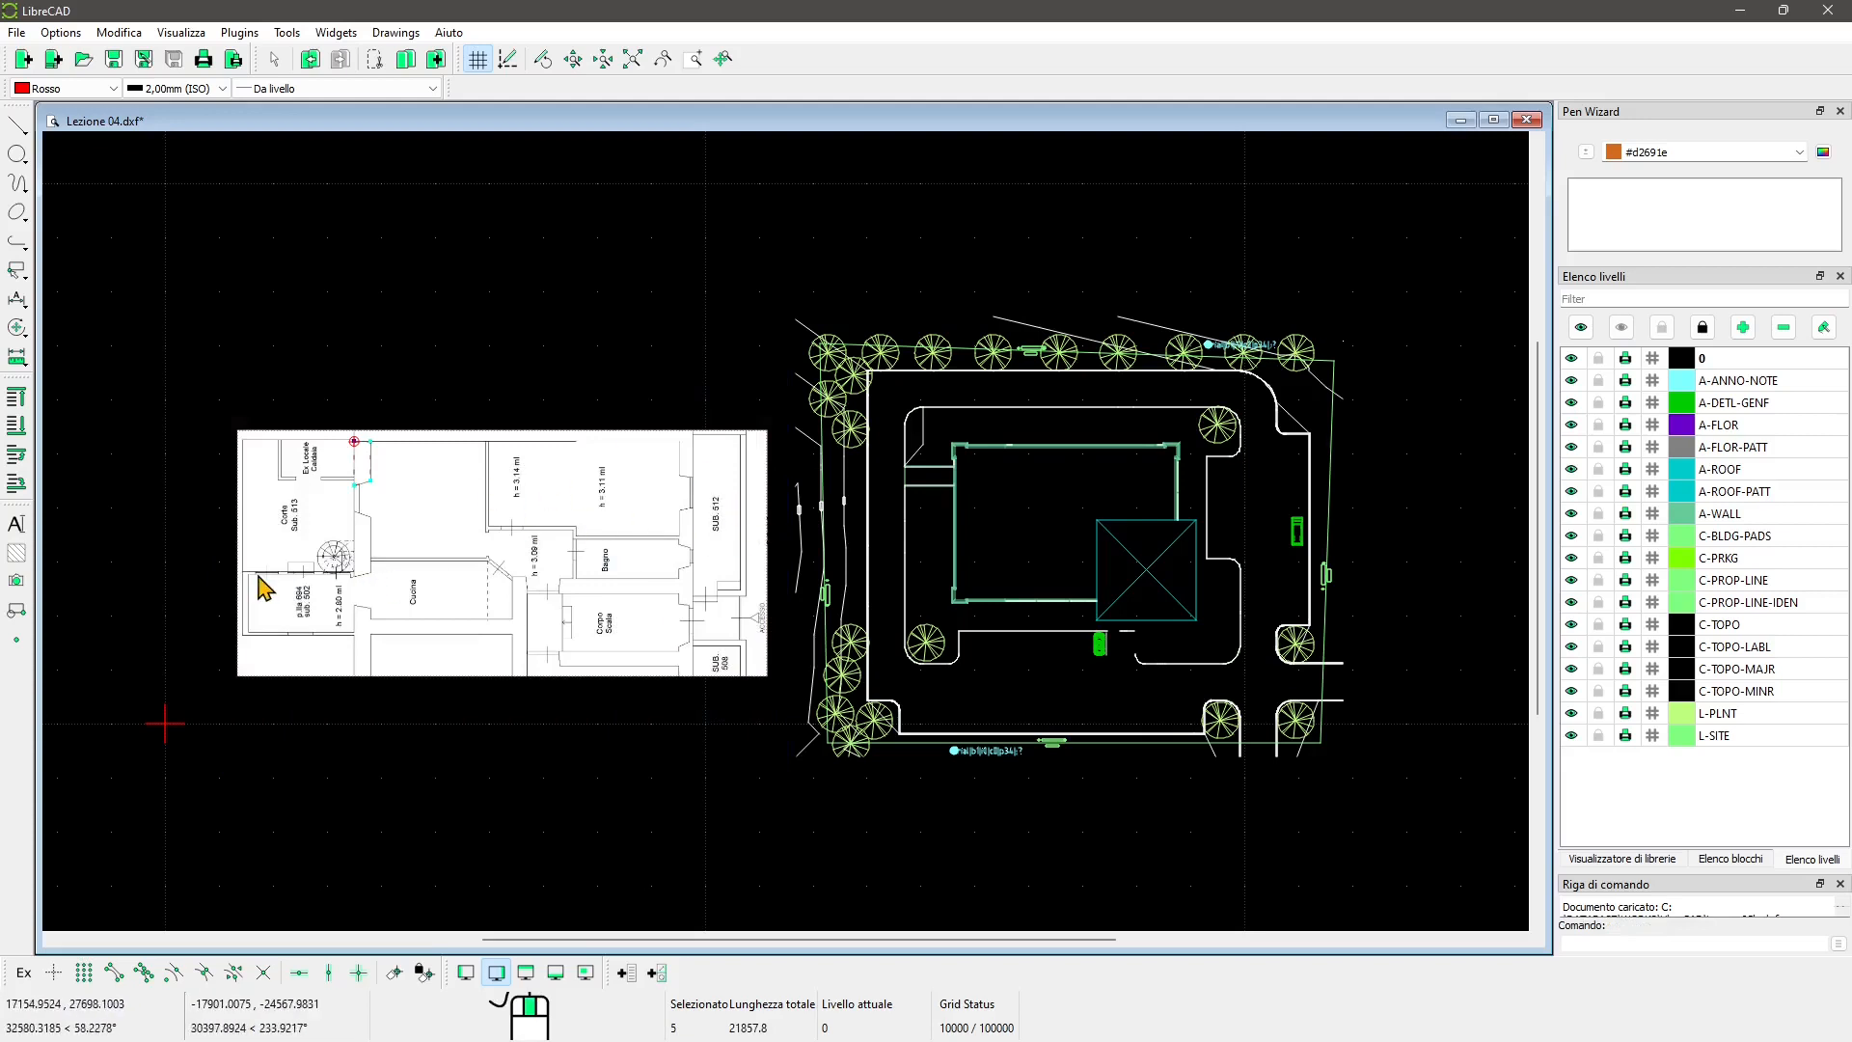
key(Escape)
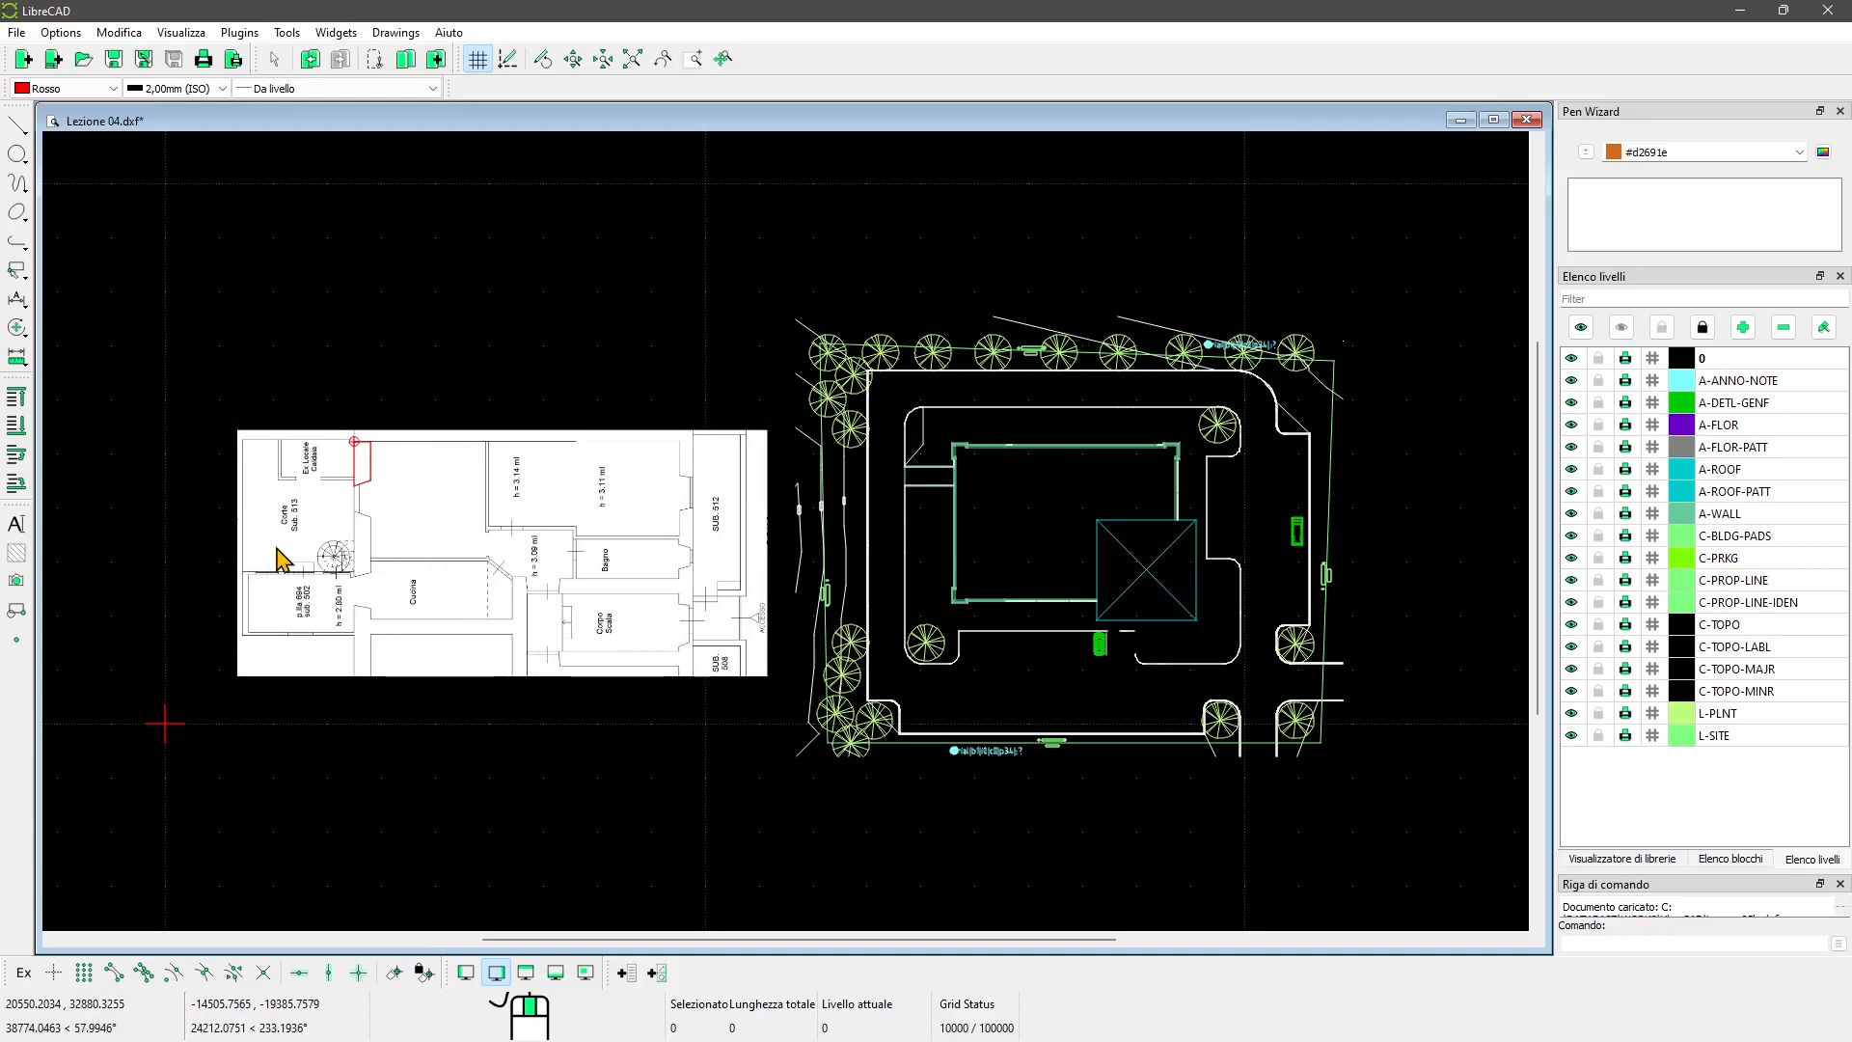
click(1528, 123)
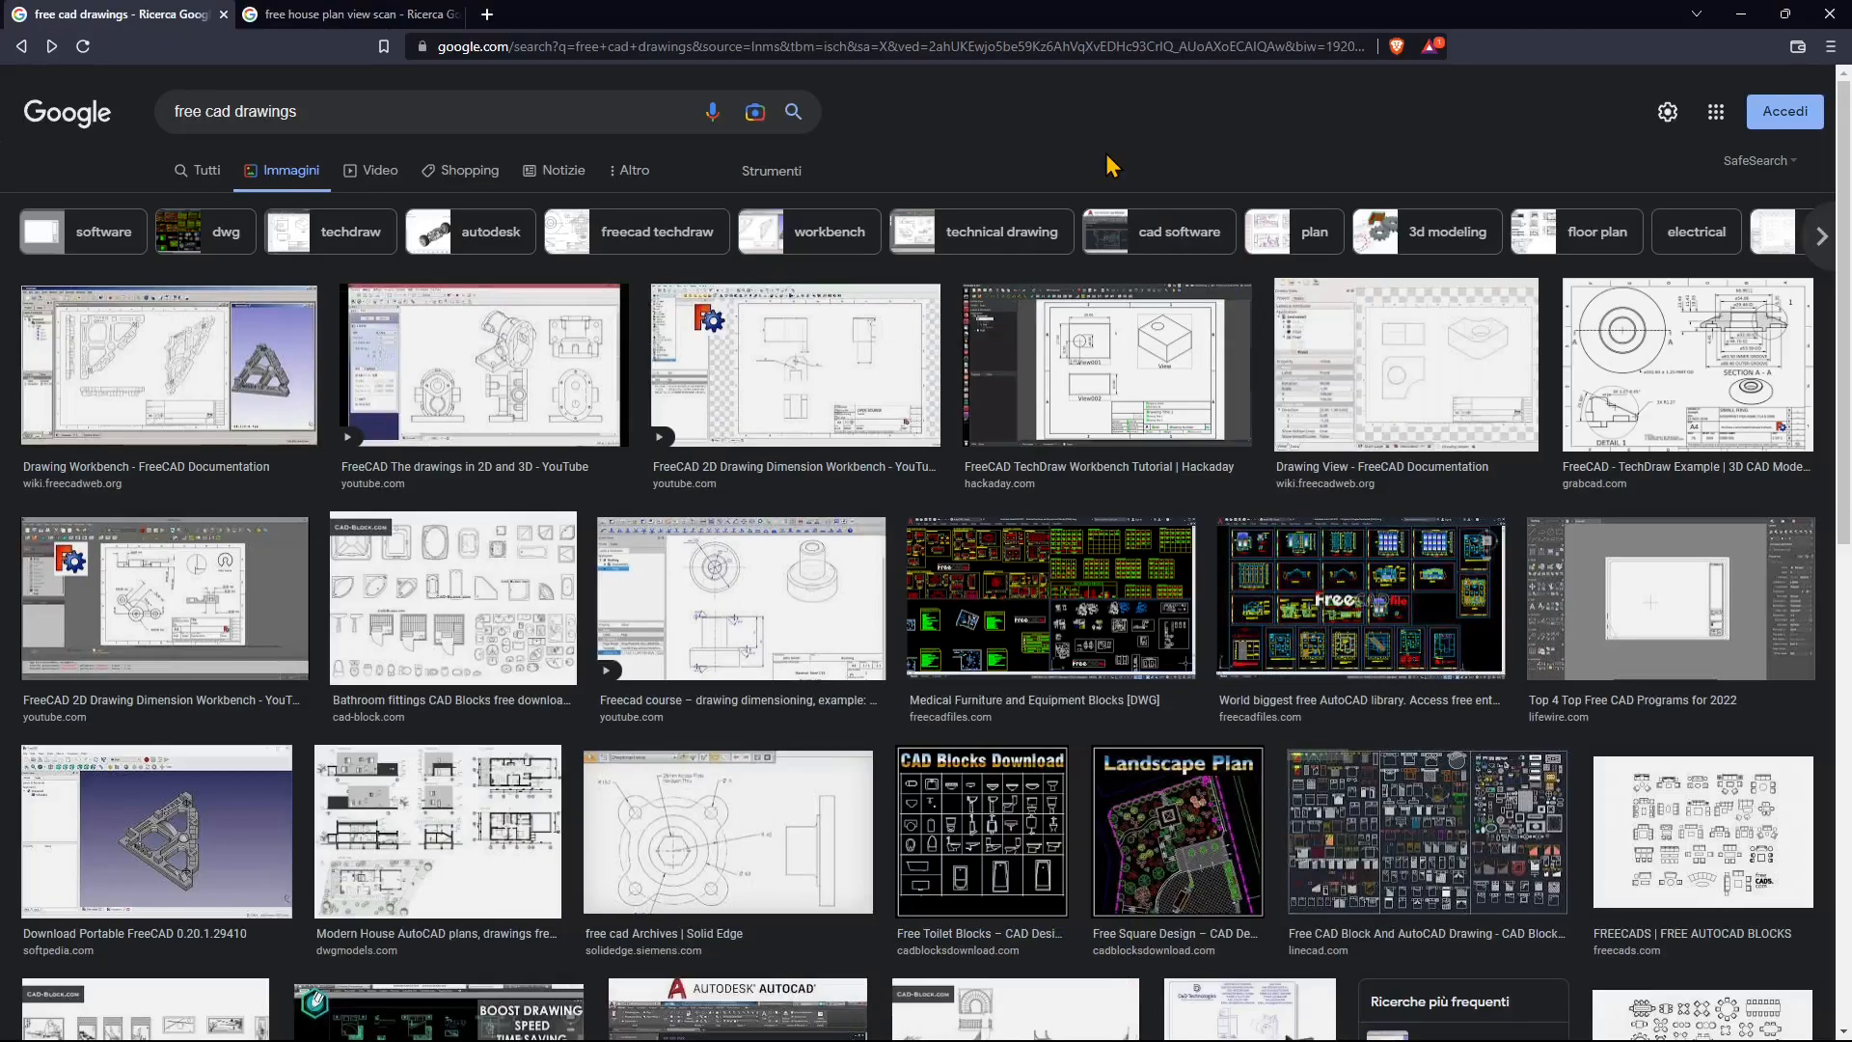
Step: Scroll through the 'free cad drawings' image results
double_click(312, 103)
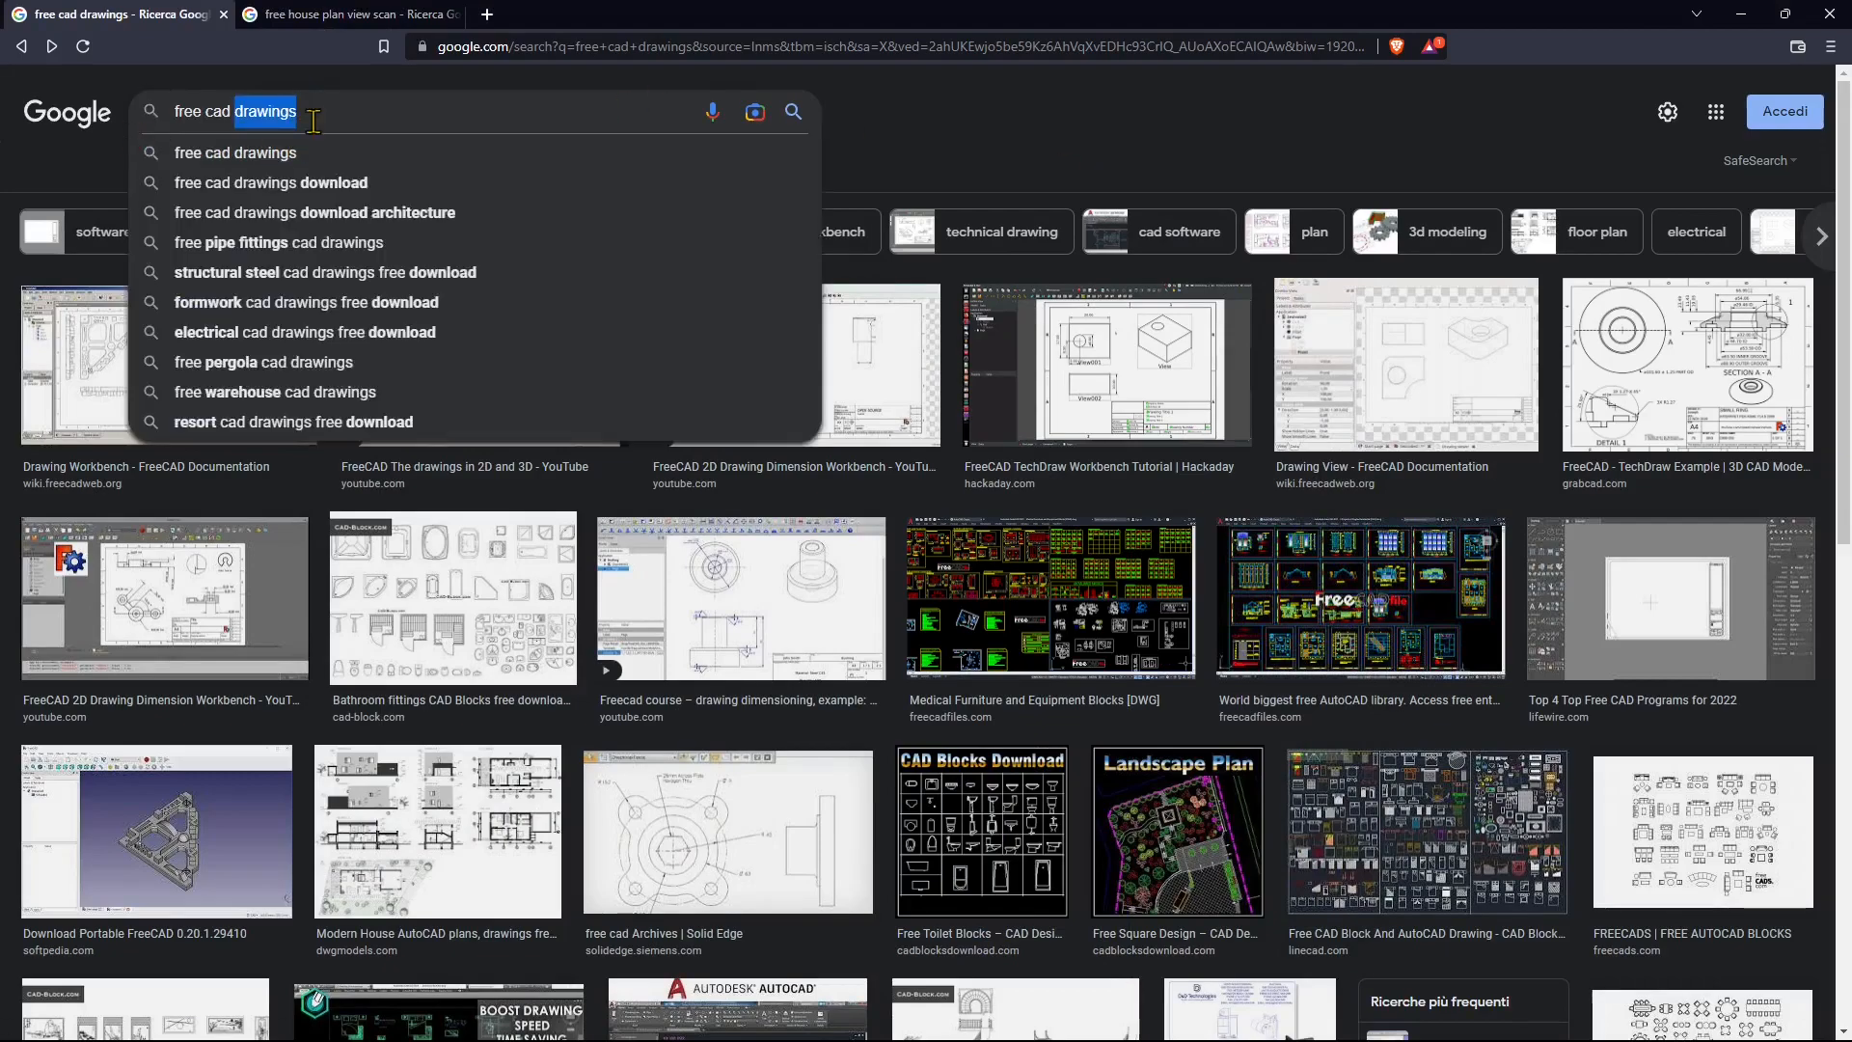
click(897, 122)
scroll(662, 518, down, 8)
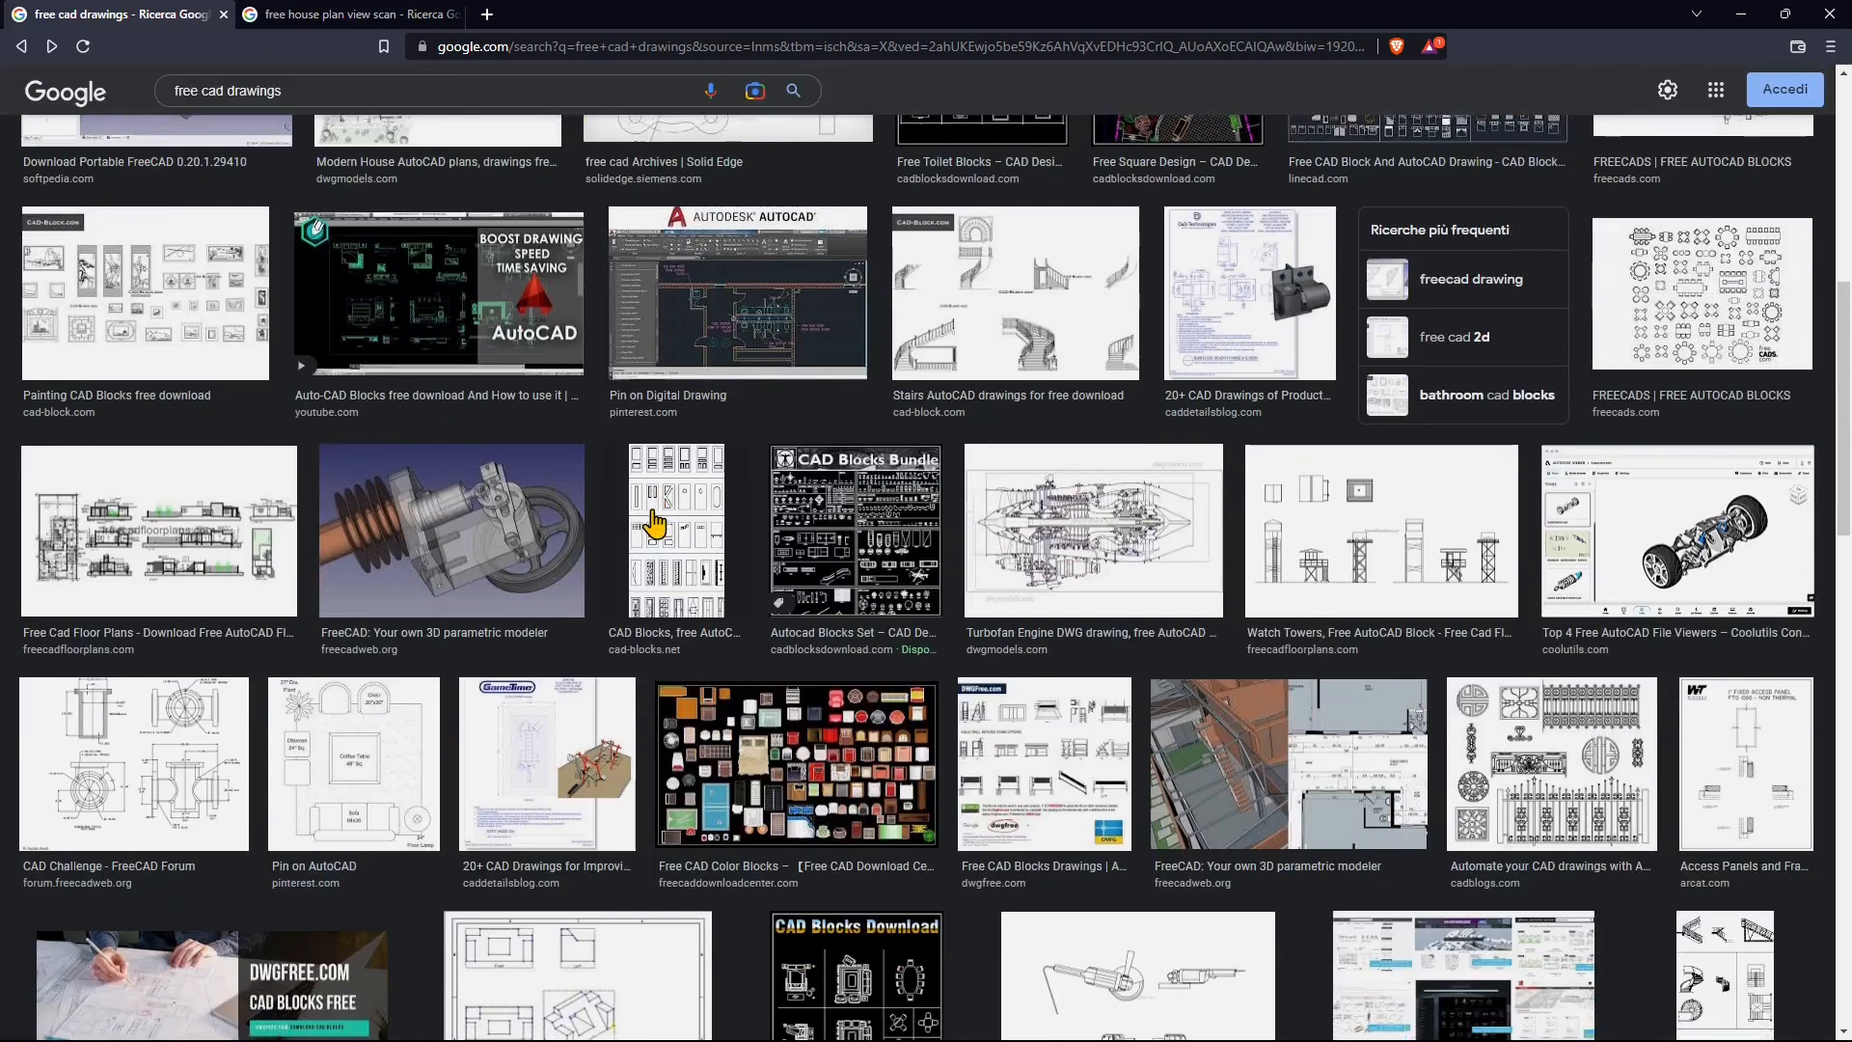
scroll(652, 482, down, 2)
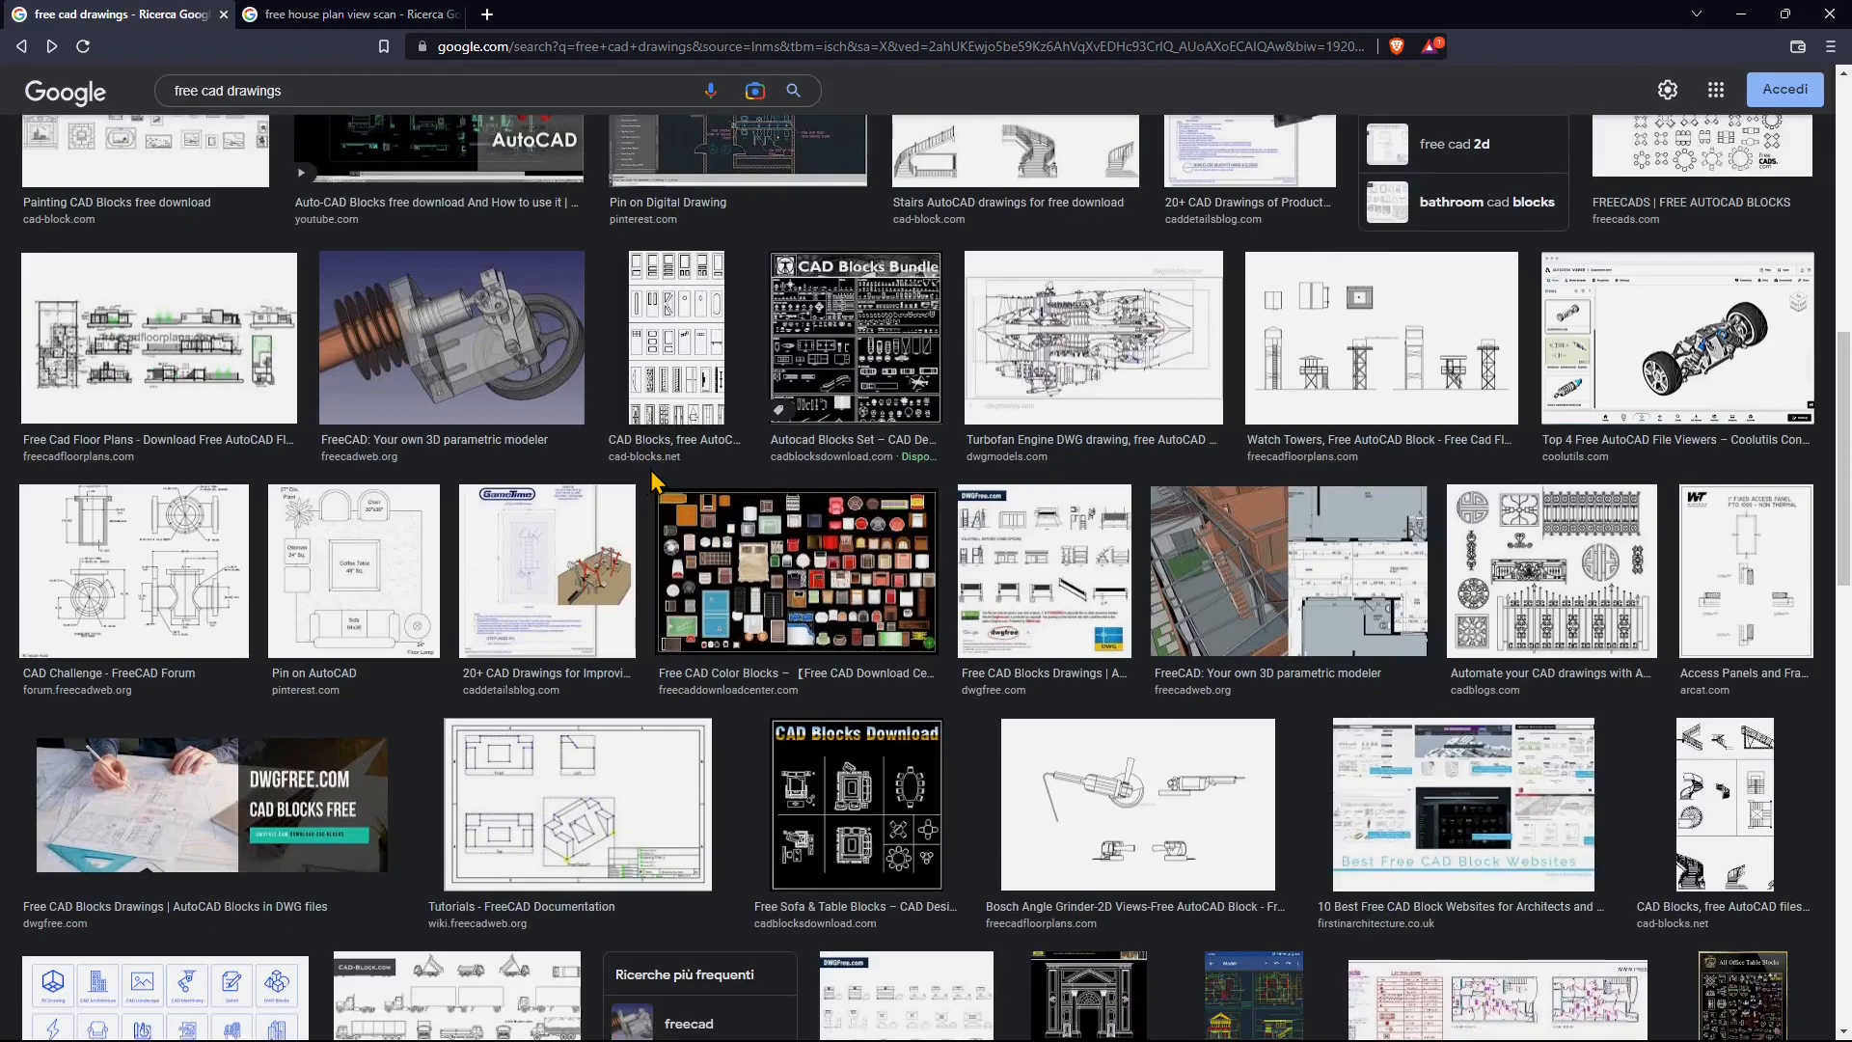
scroll(652, 479, down, 3)
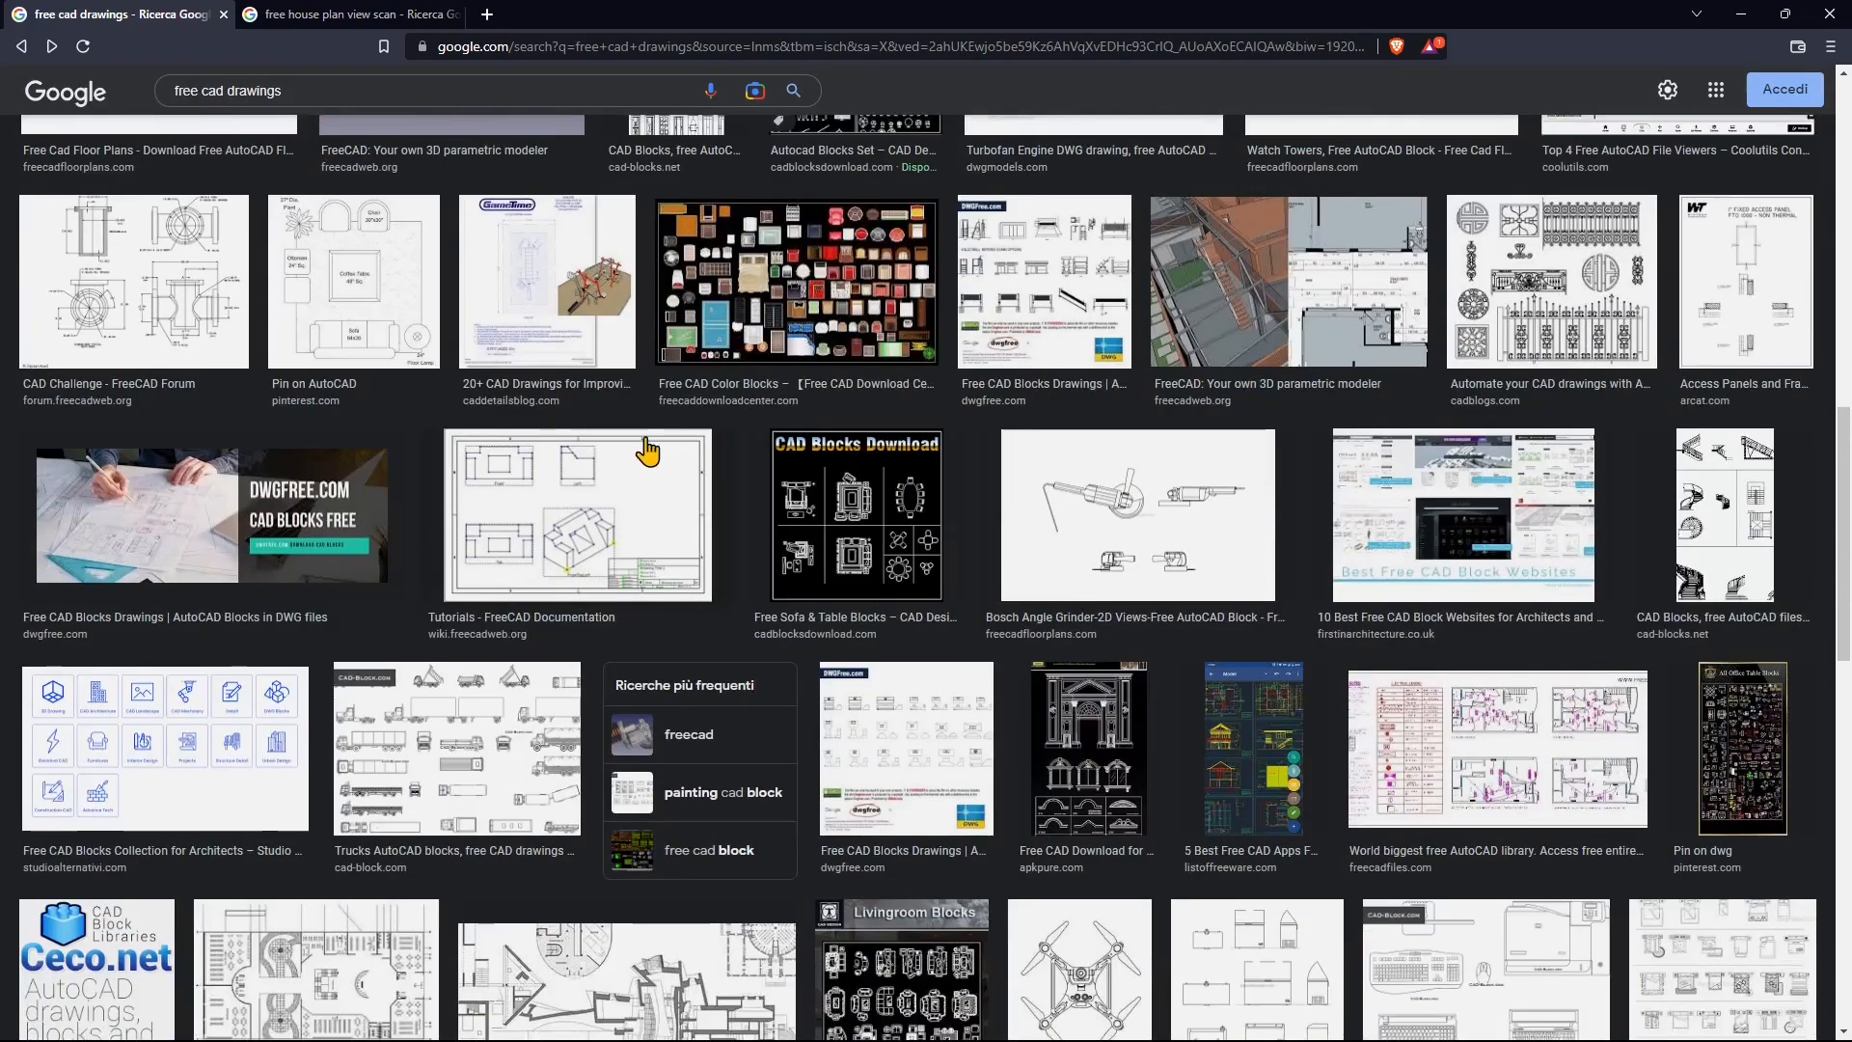
scroll(647, 451, down, 2)
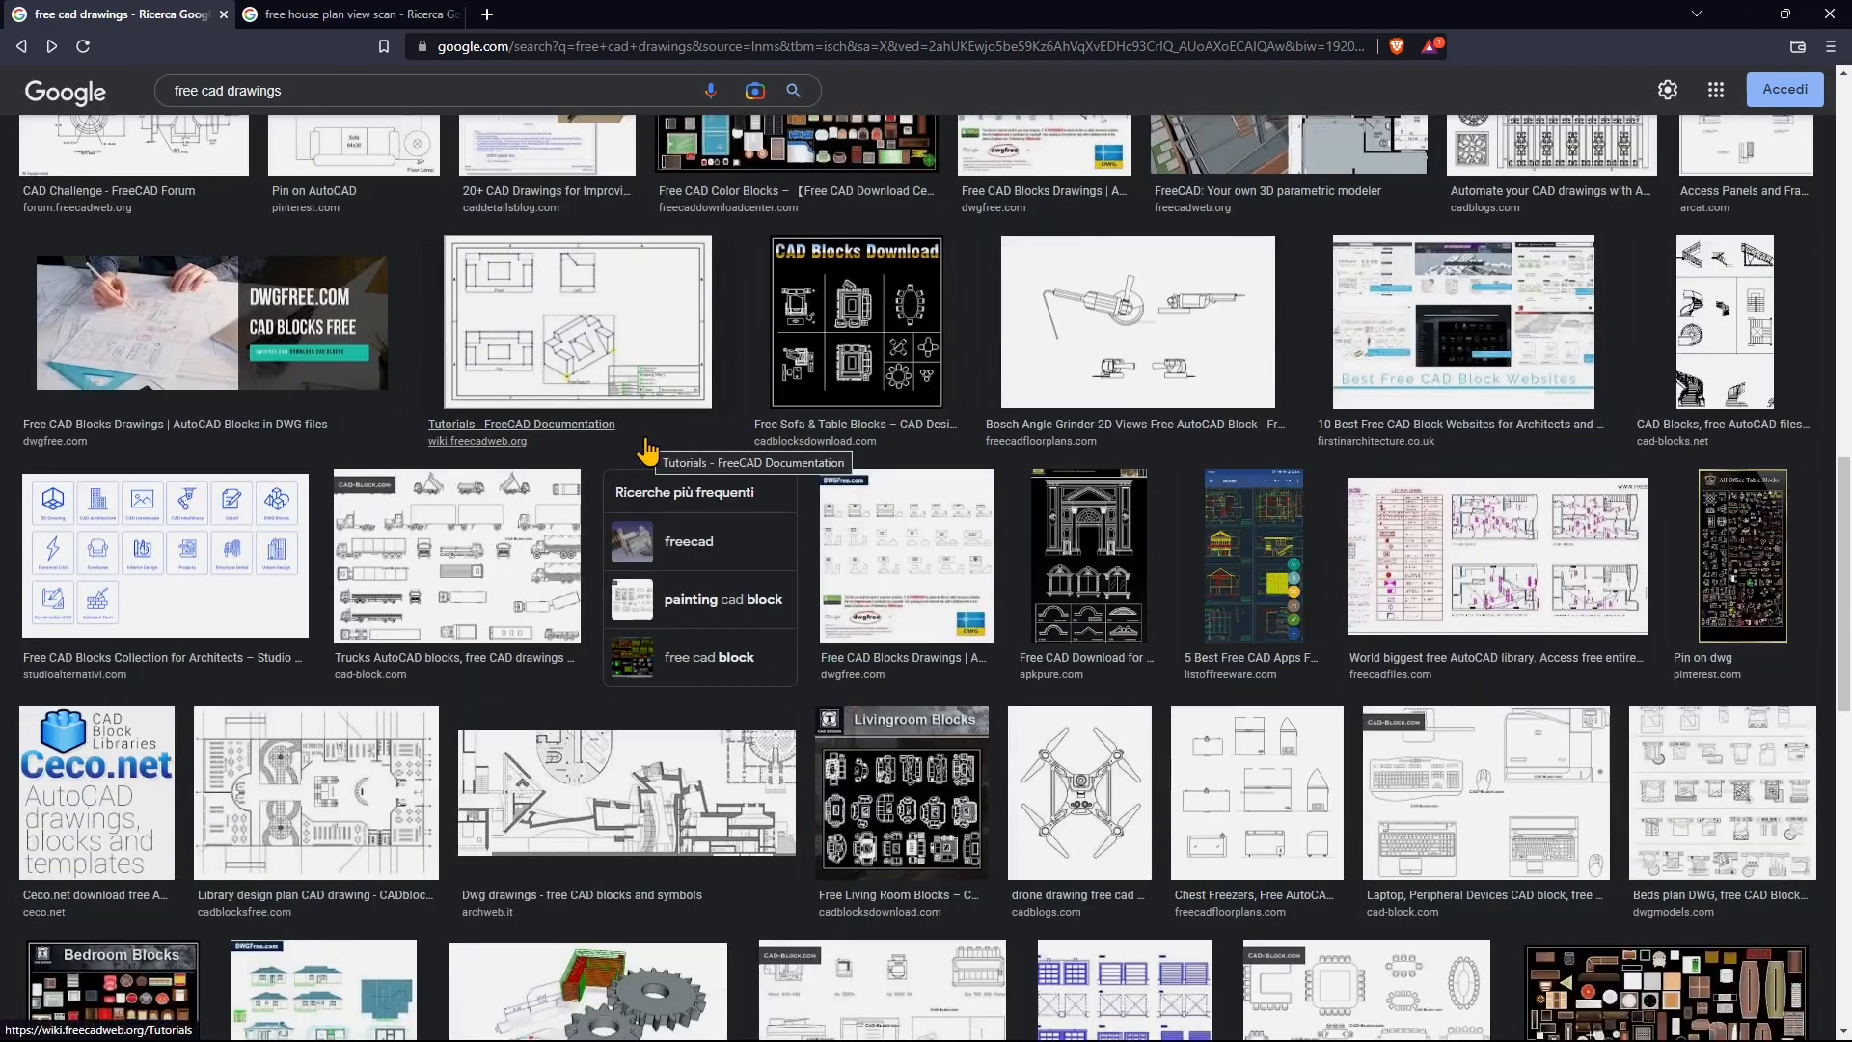
scroll(654, 445, down, 2)
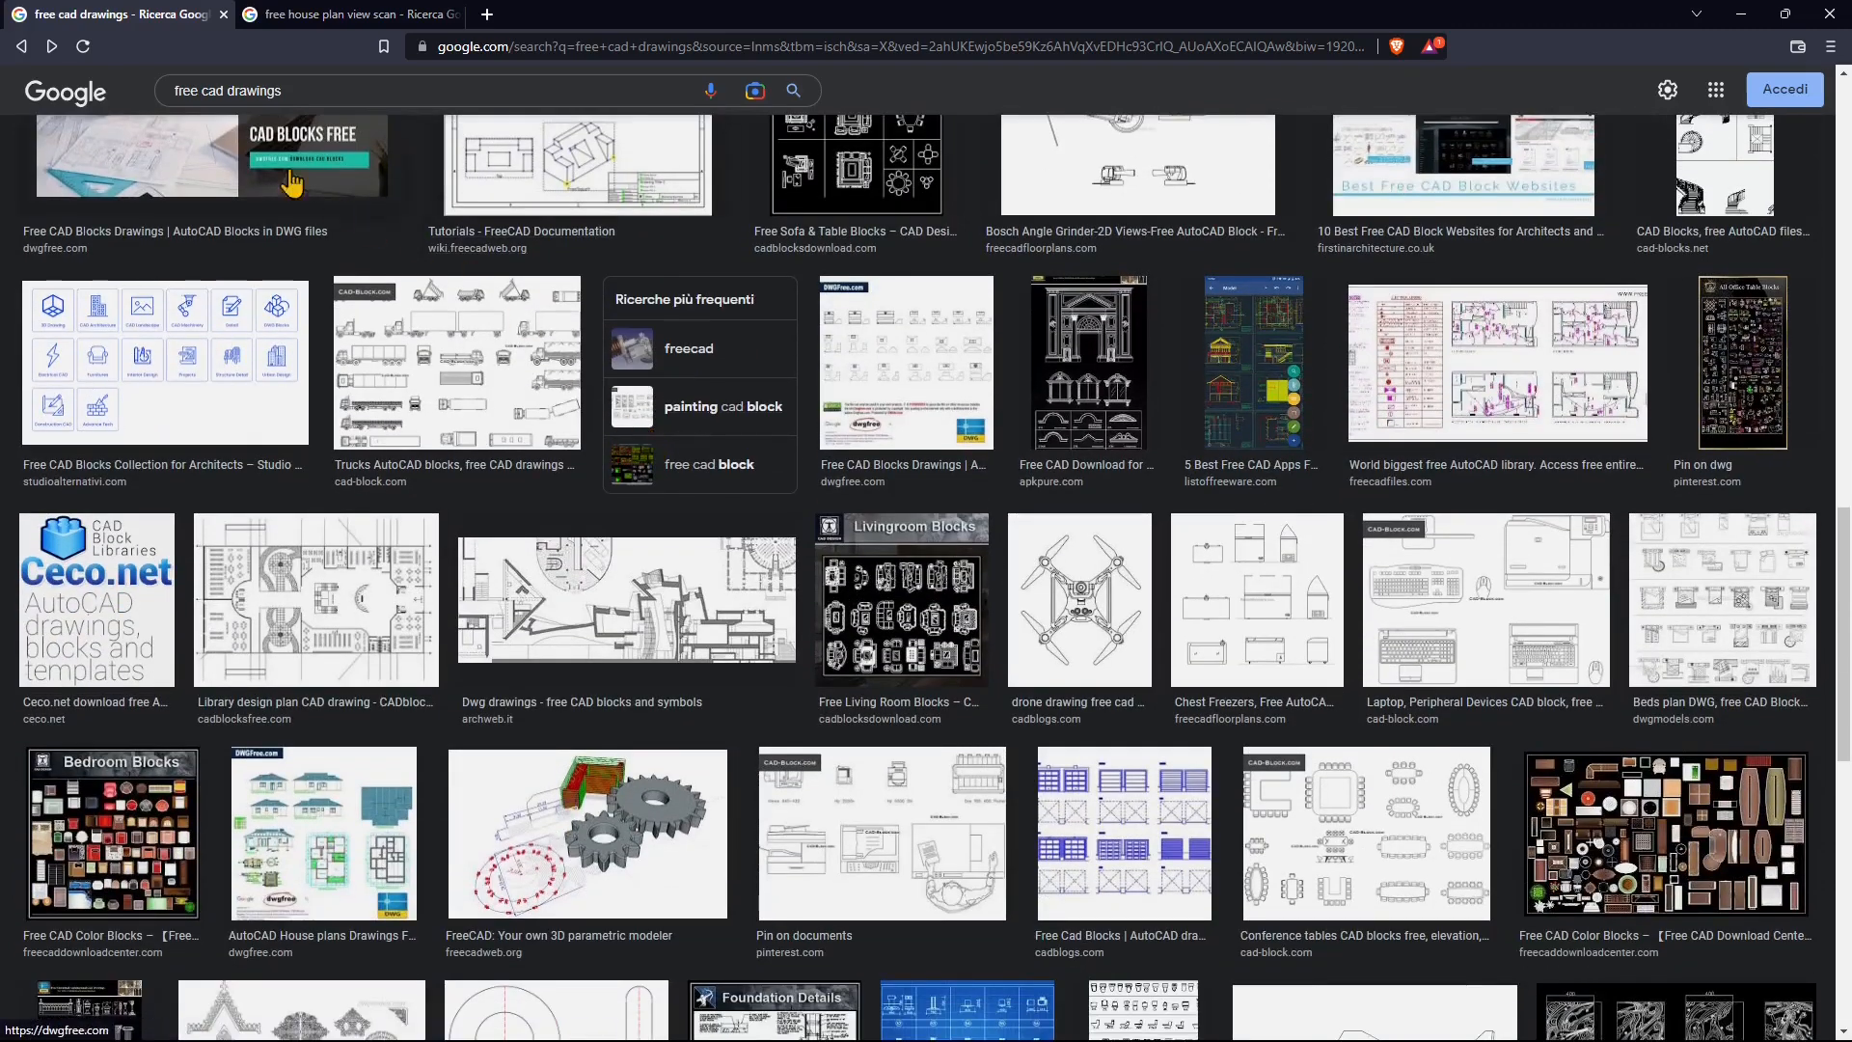
Step: Duplicate the tab and search 'dwg dxf', then return to the free cad drawings results
right_click(177, 14)
click(257, 157)
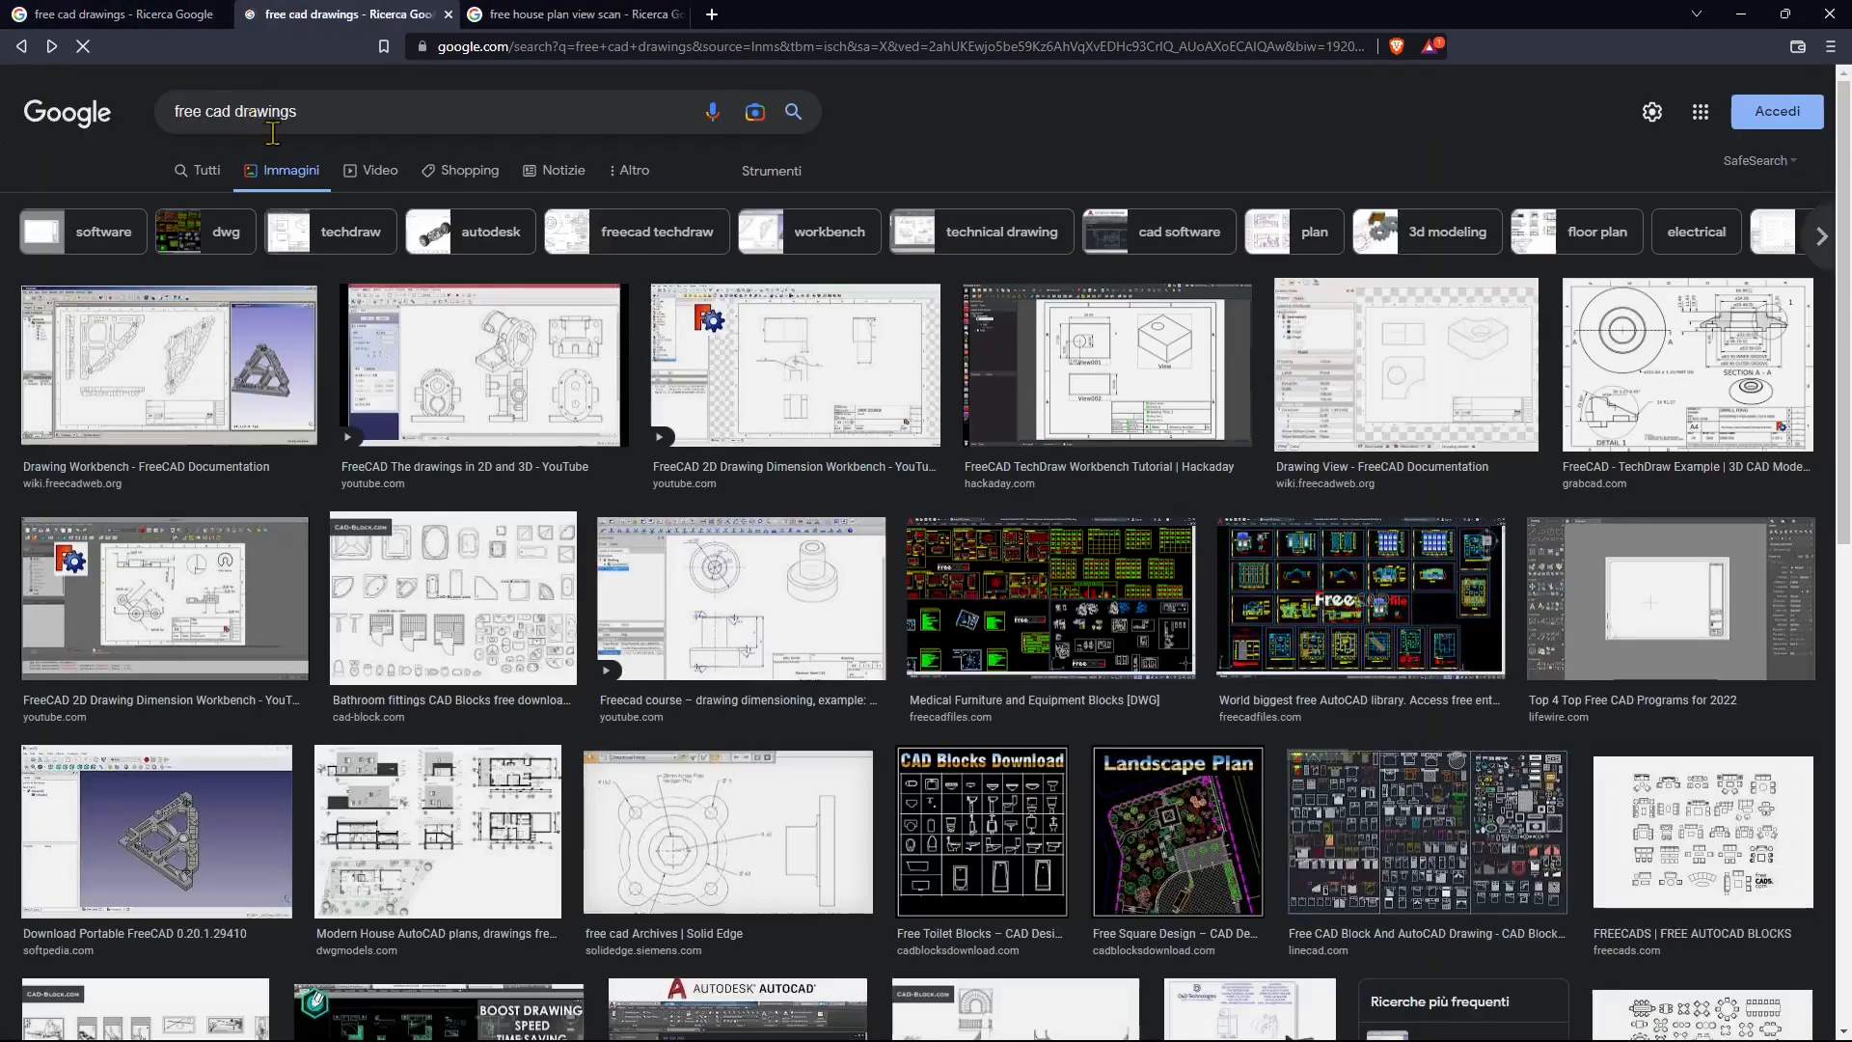
triple_click(274, 109)
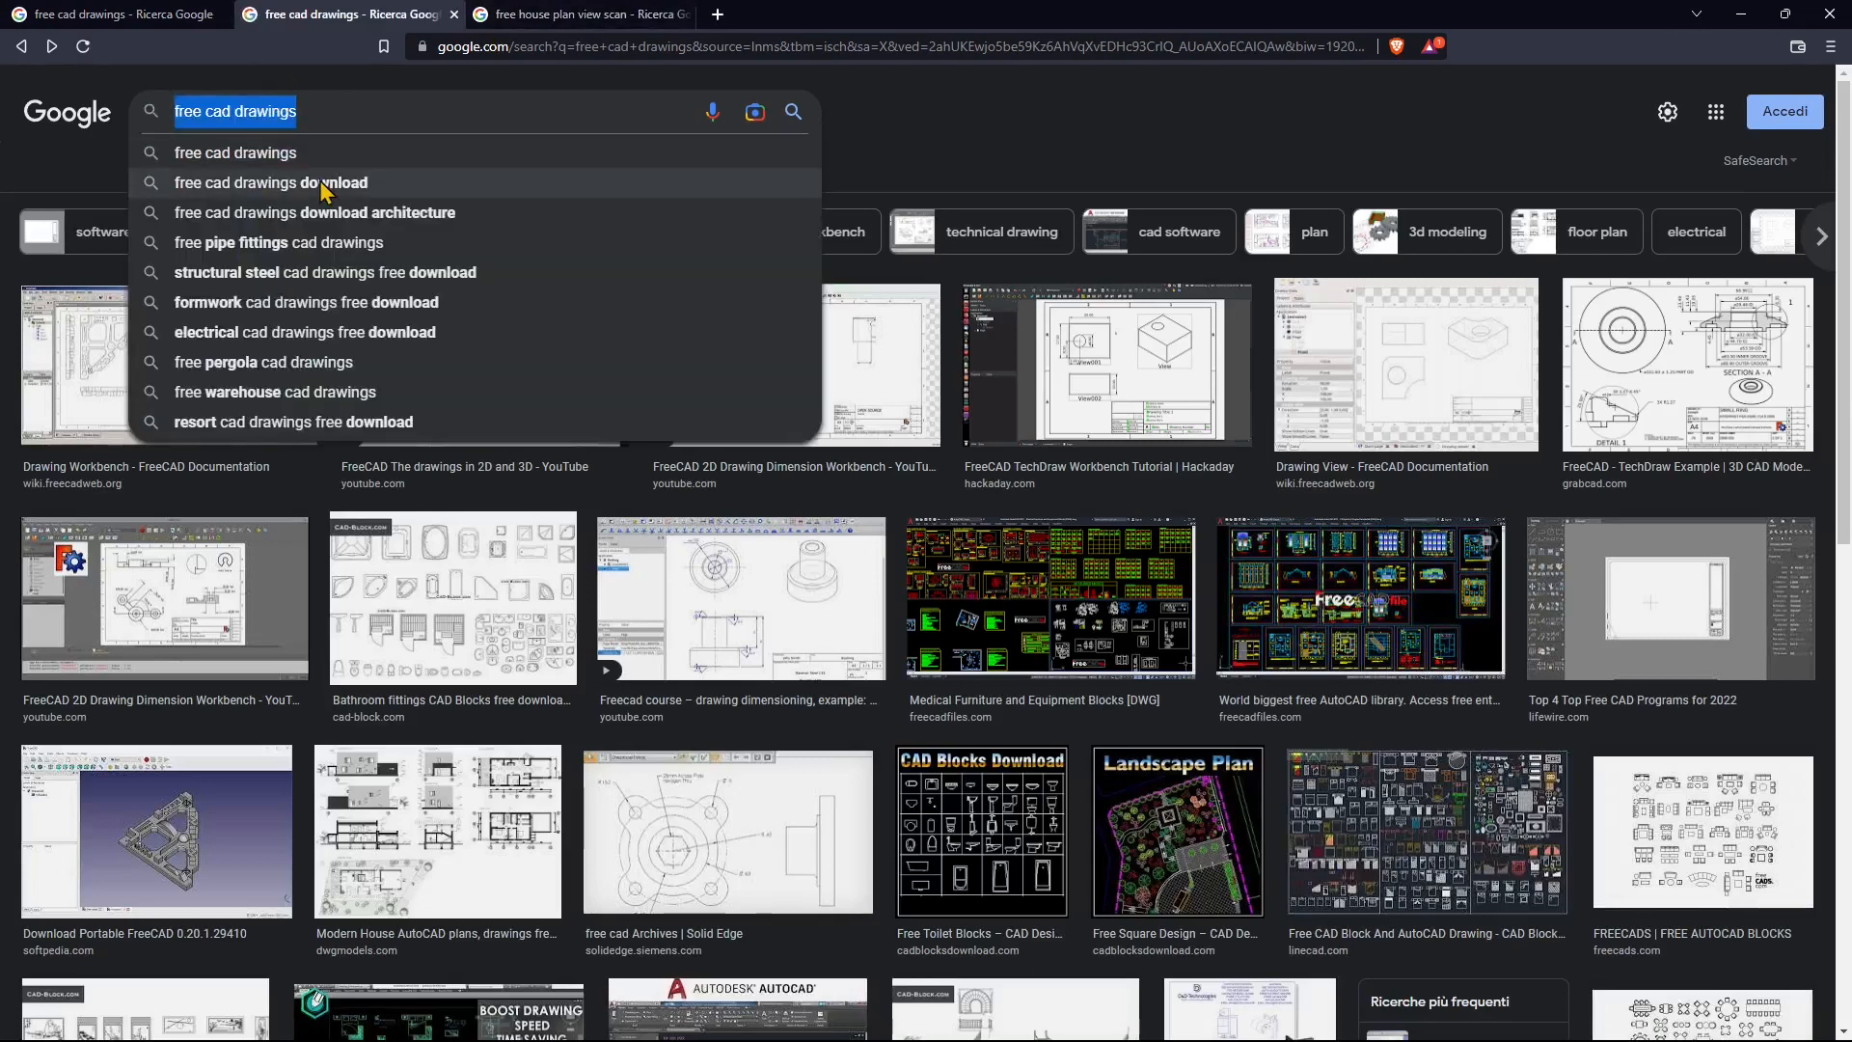
text(dwg dc)
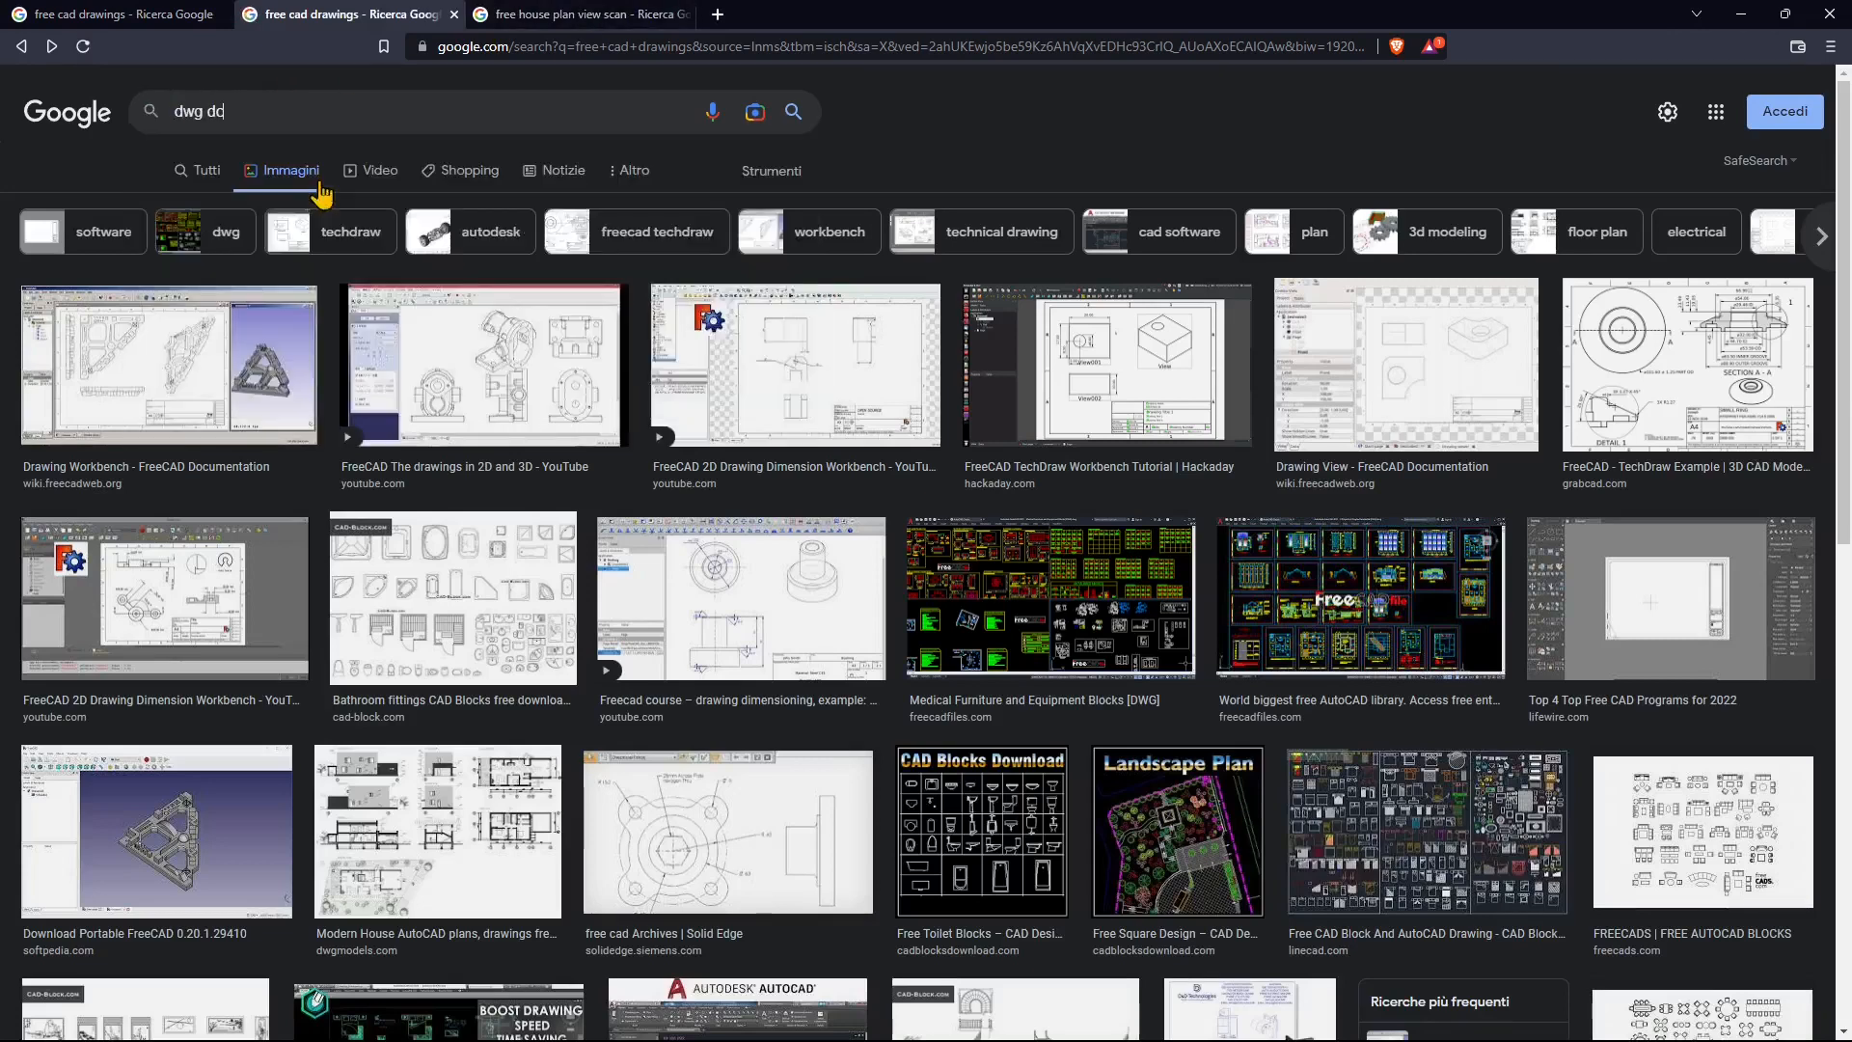
key(BackSpace)
text(xf)
key(Return)
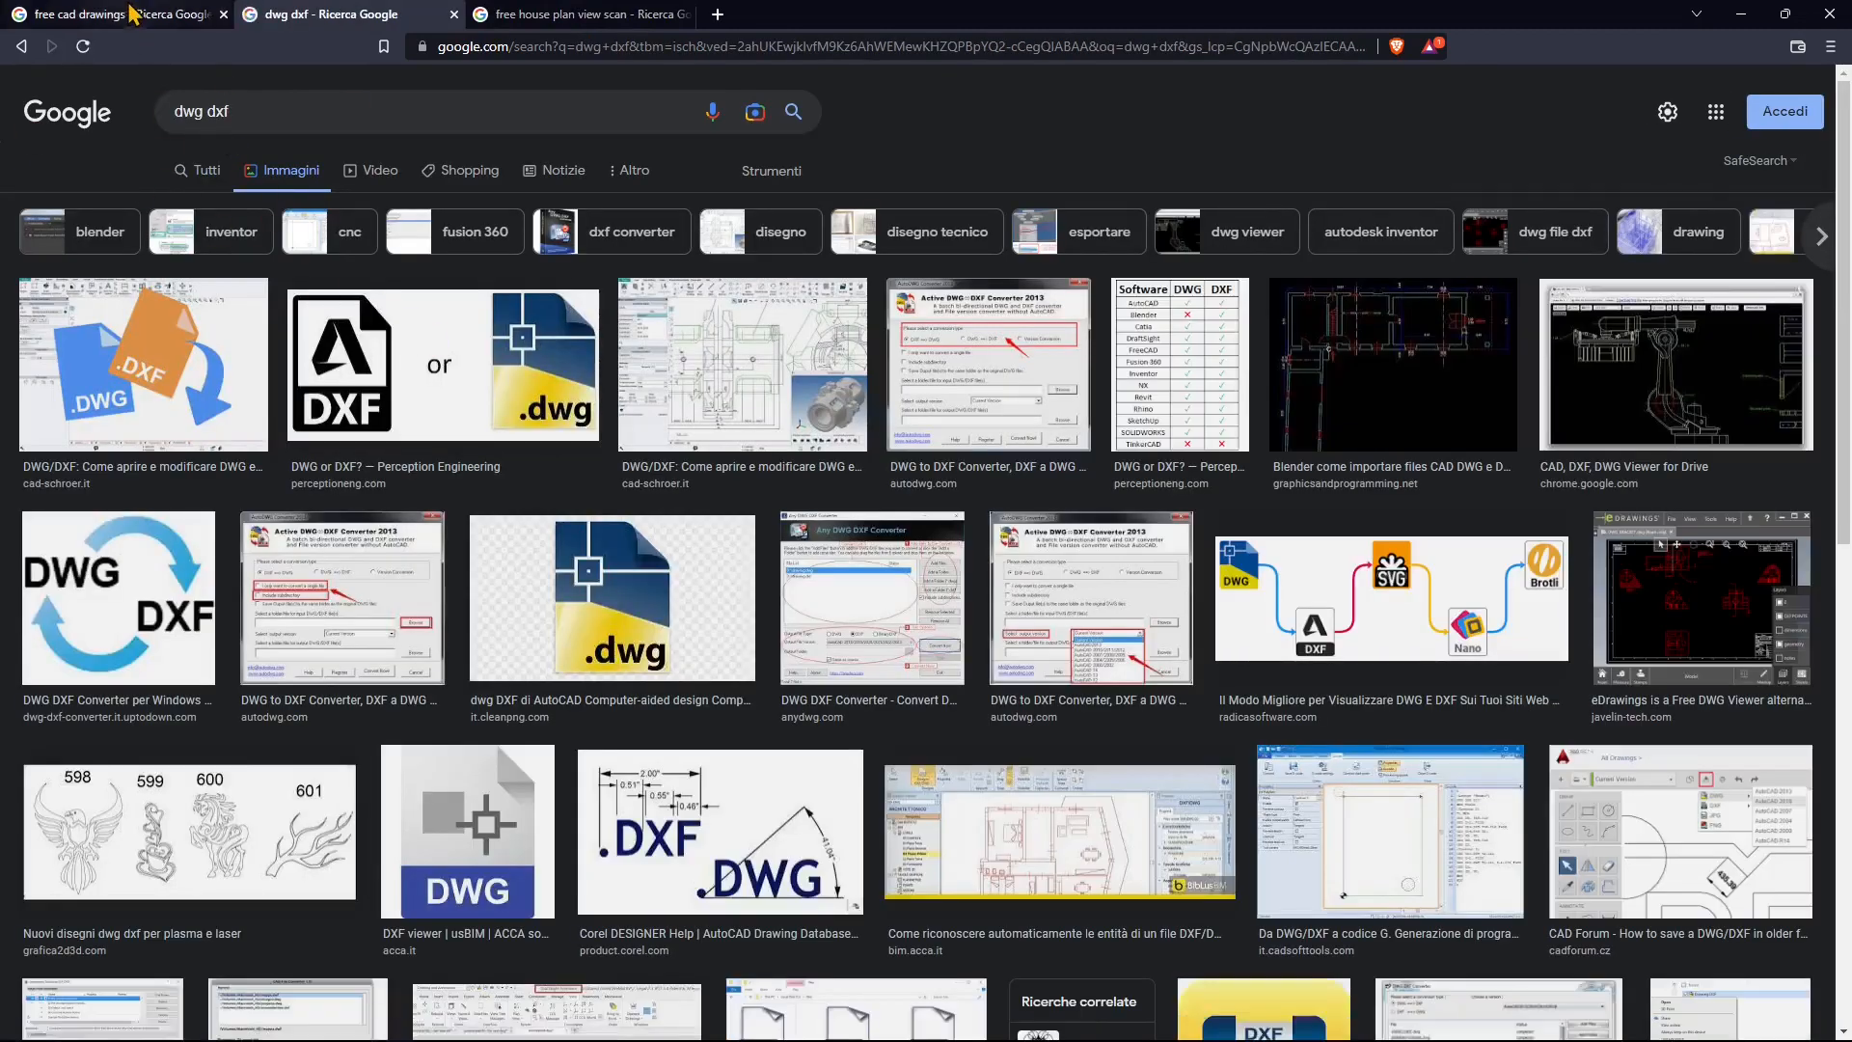
click(125, 15)
scroll(622, 615, up, 15)
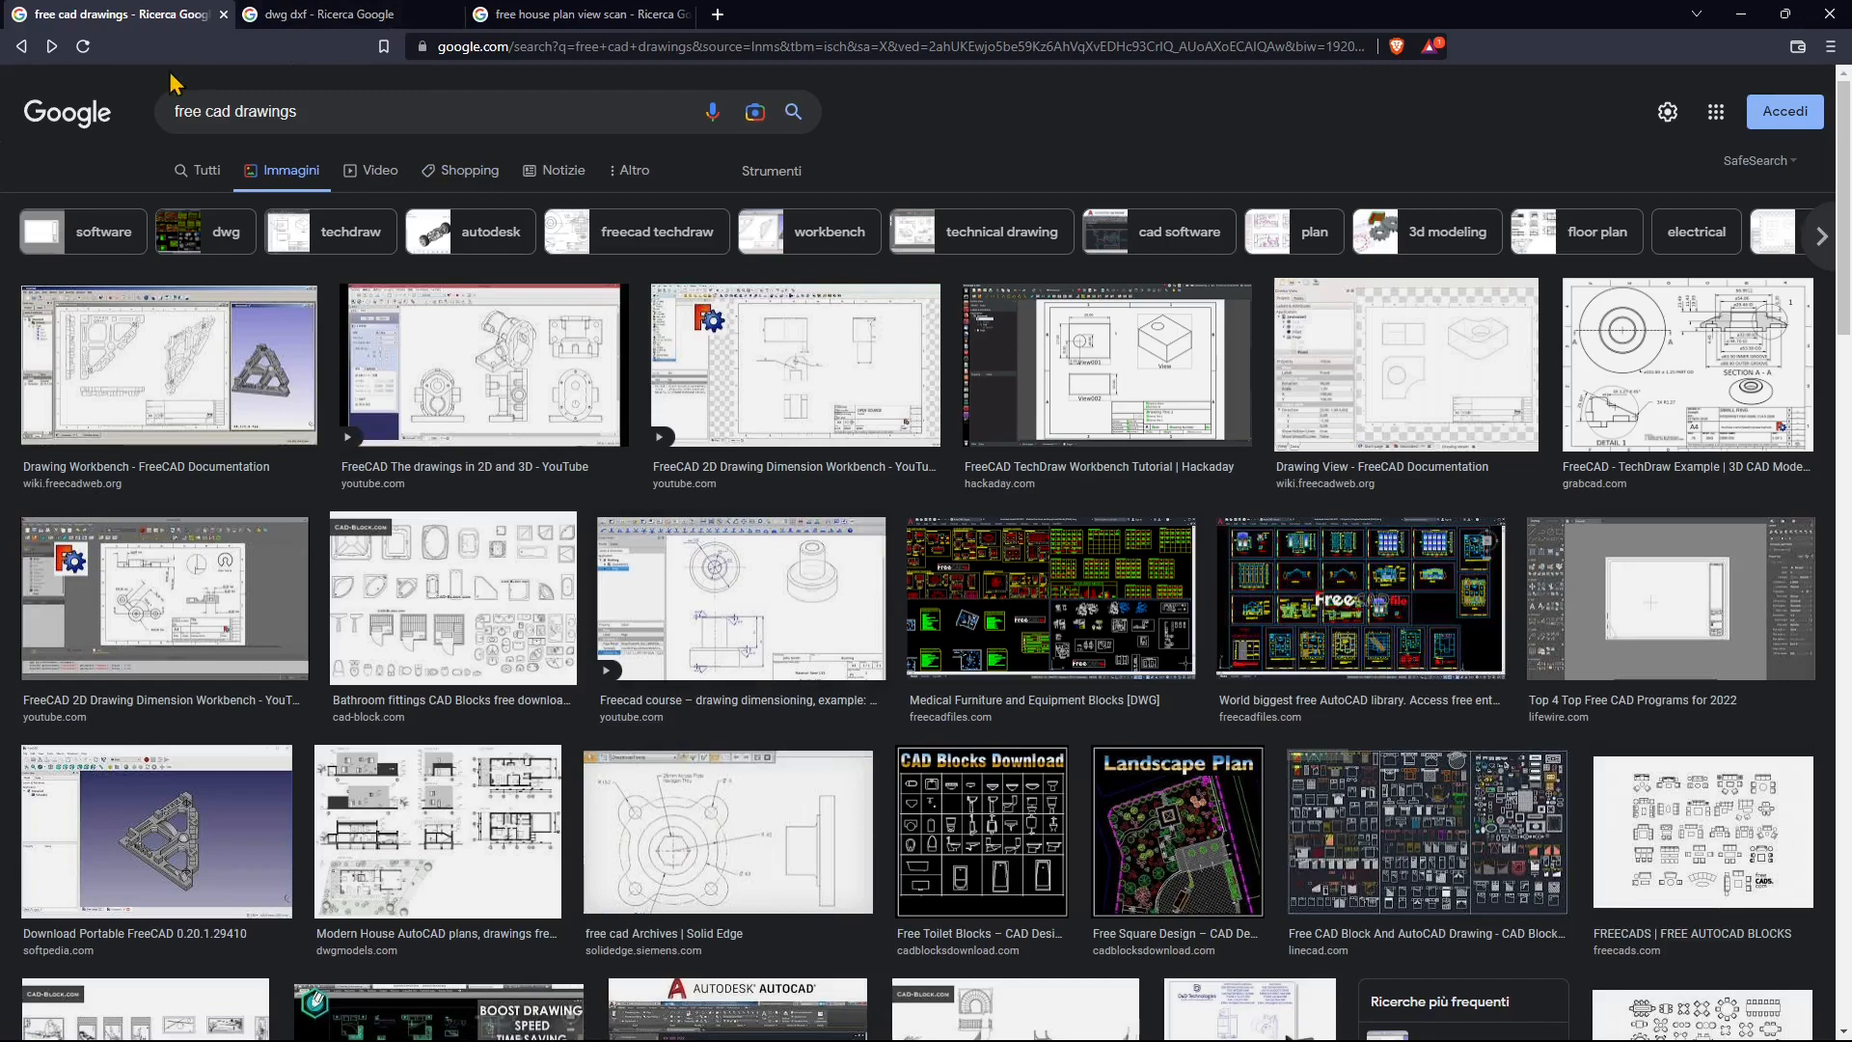
Step: Switch to the 'free house plan view scan' results and scroll through them
click(533, 15)
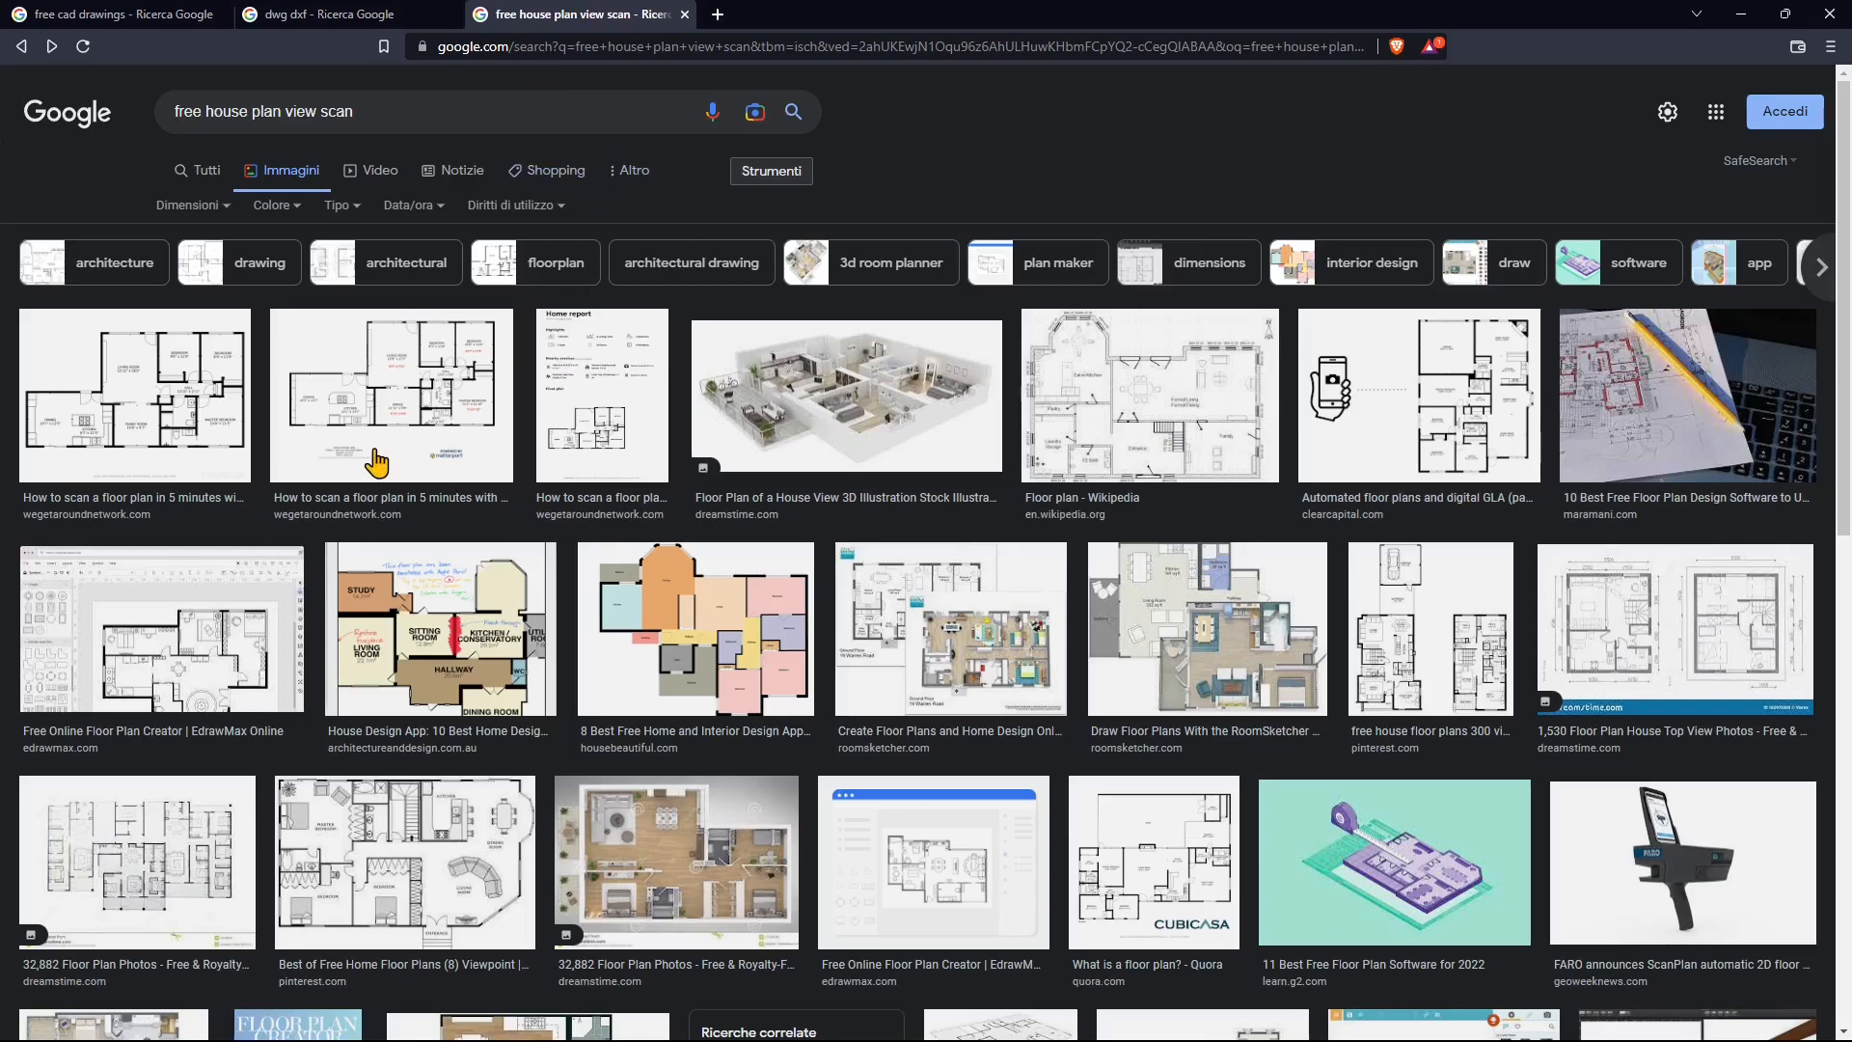
triple_click(180, 126)
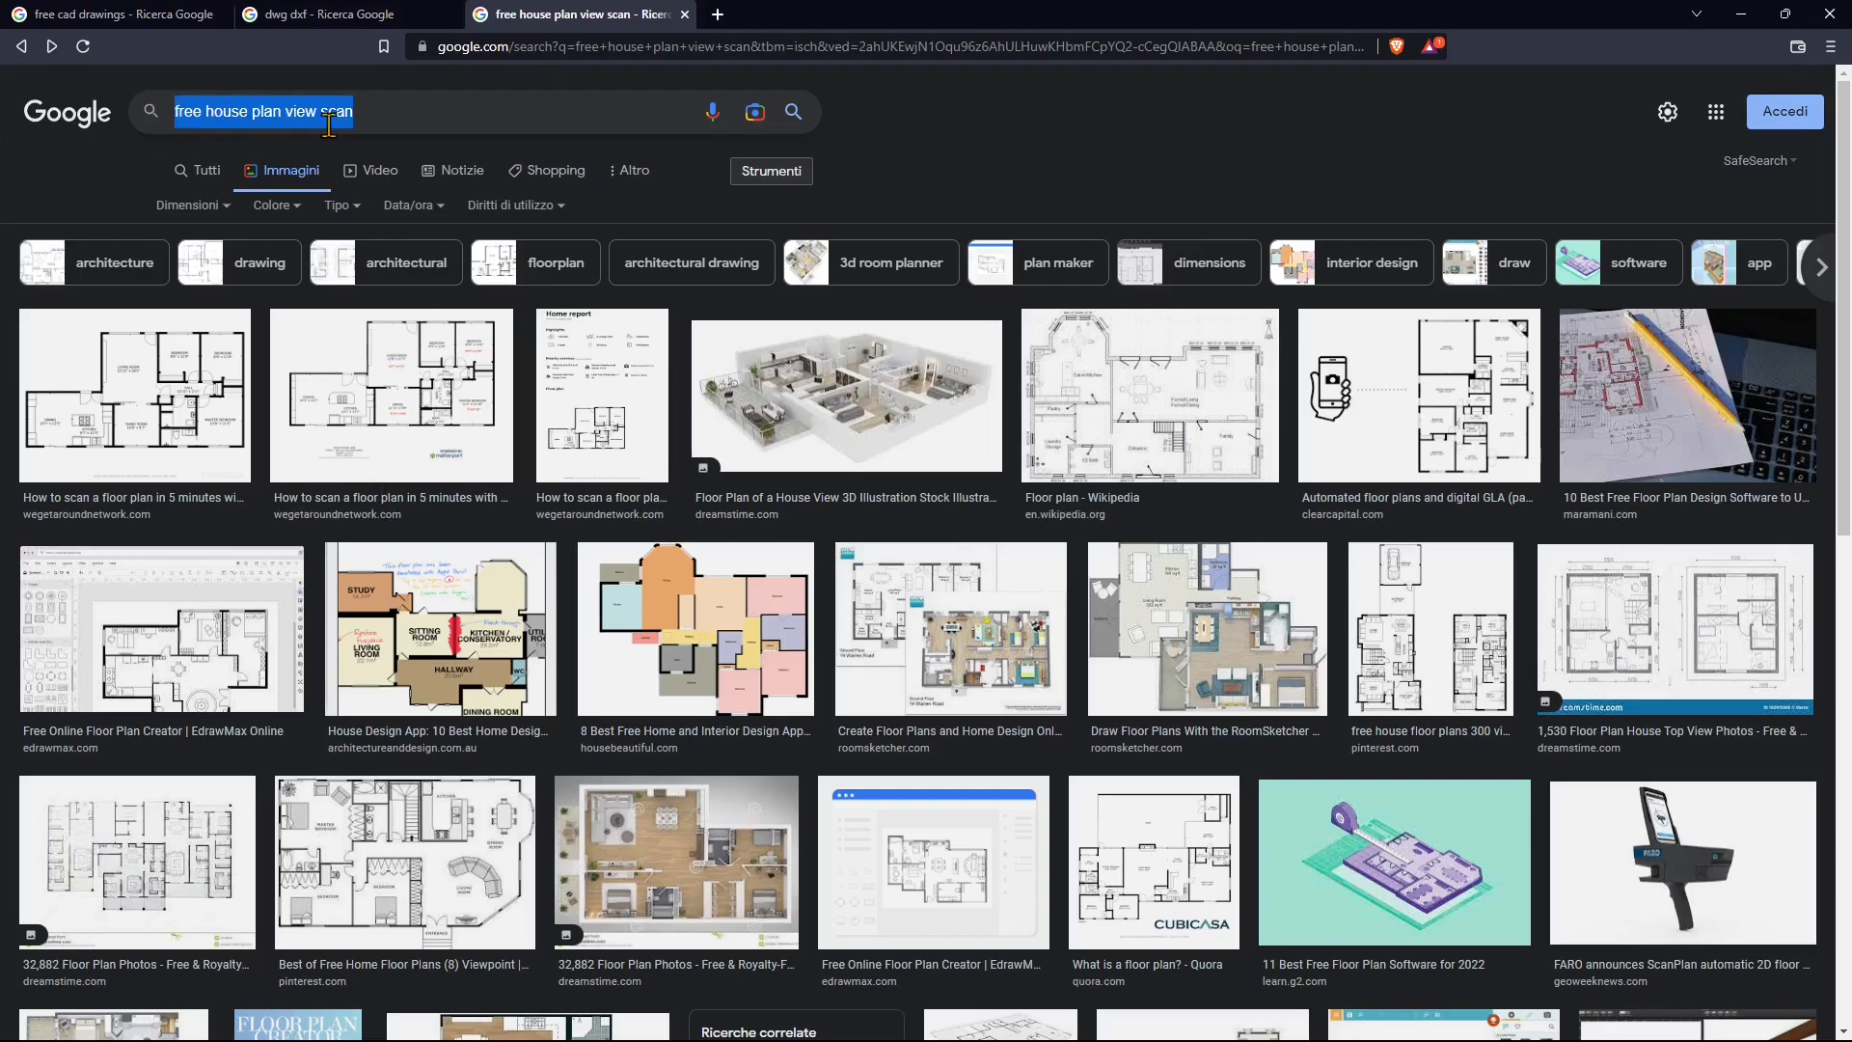
click(1034, 199)
scroll(984, 395, down, 2)
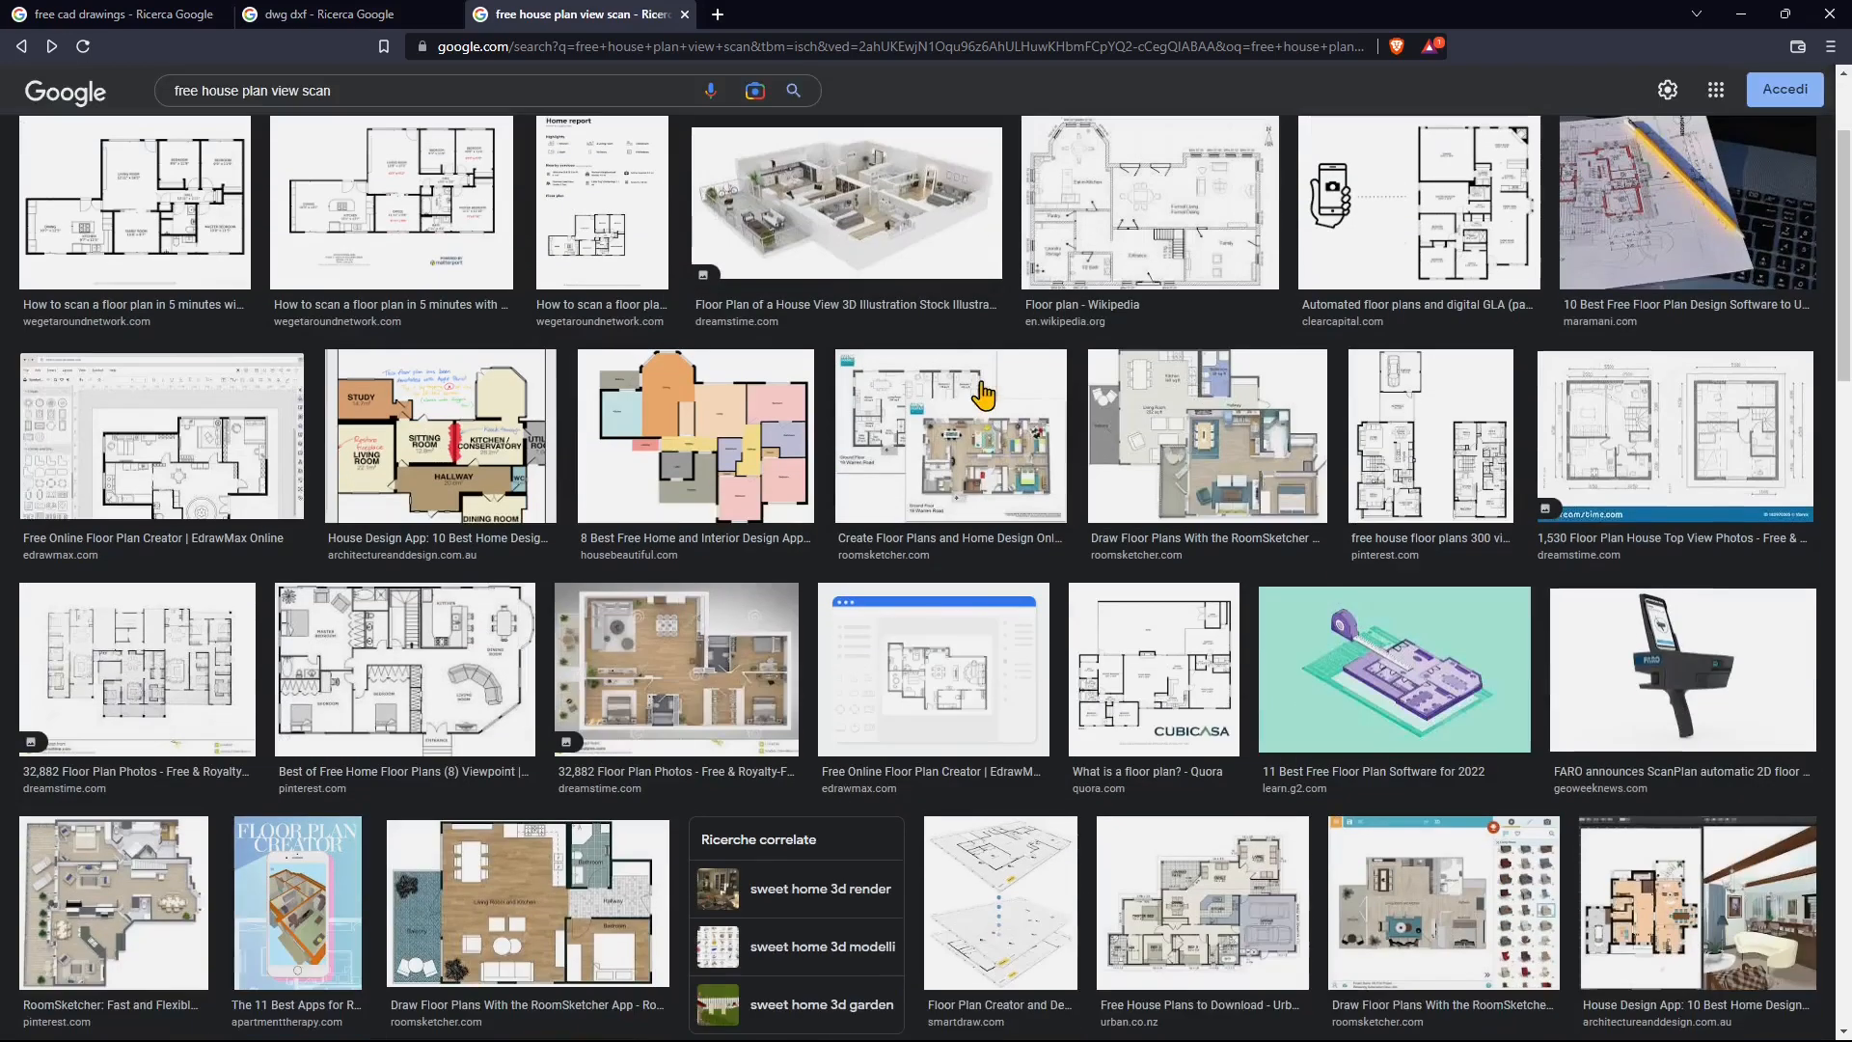
scroll(948, 651, down, 2)
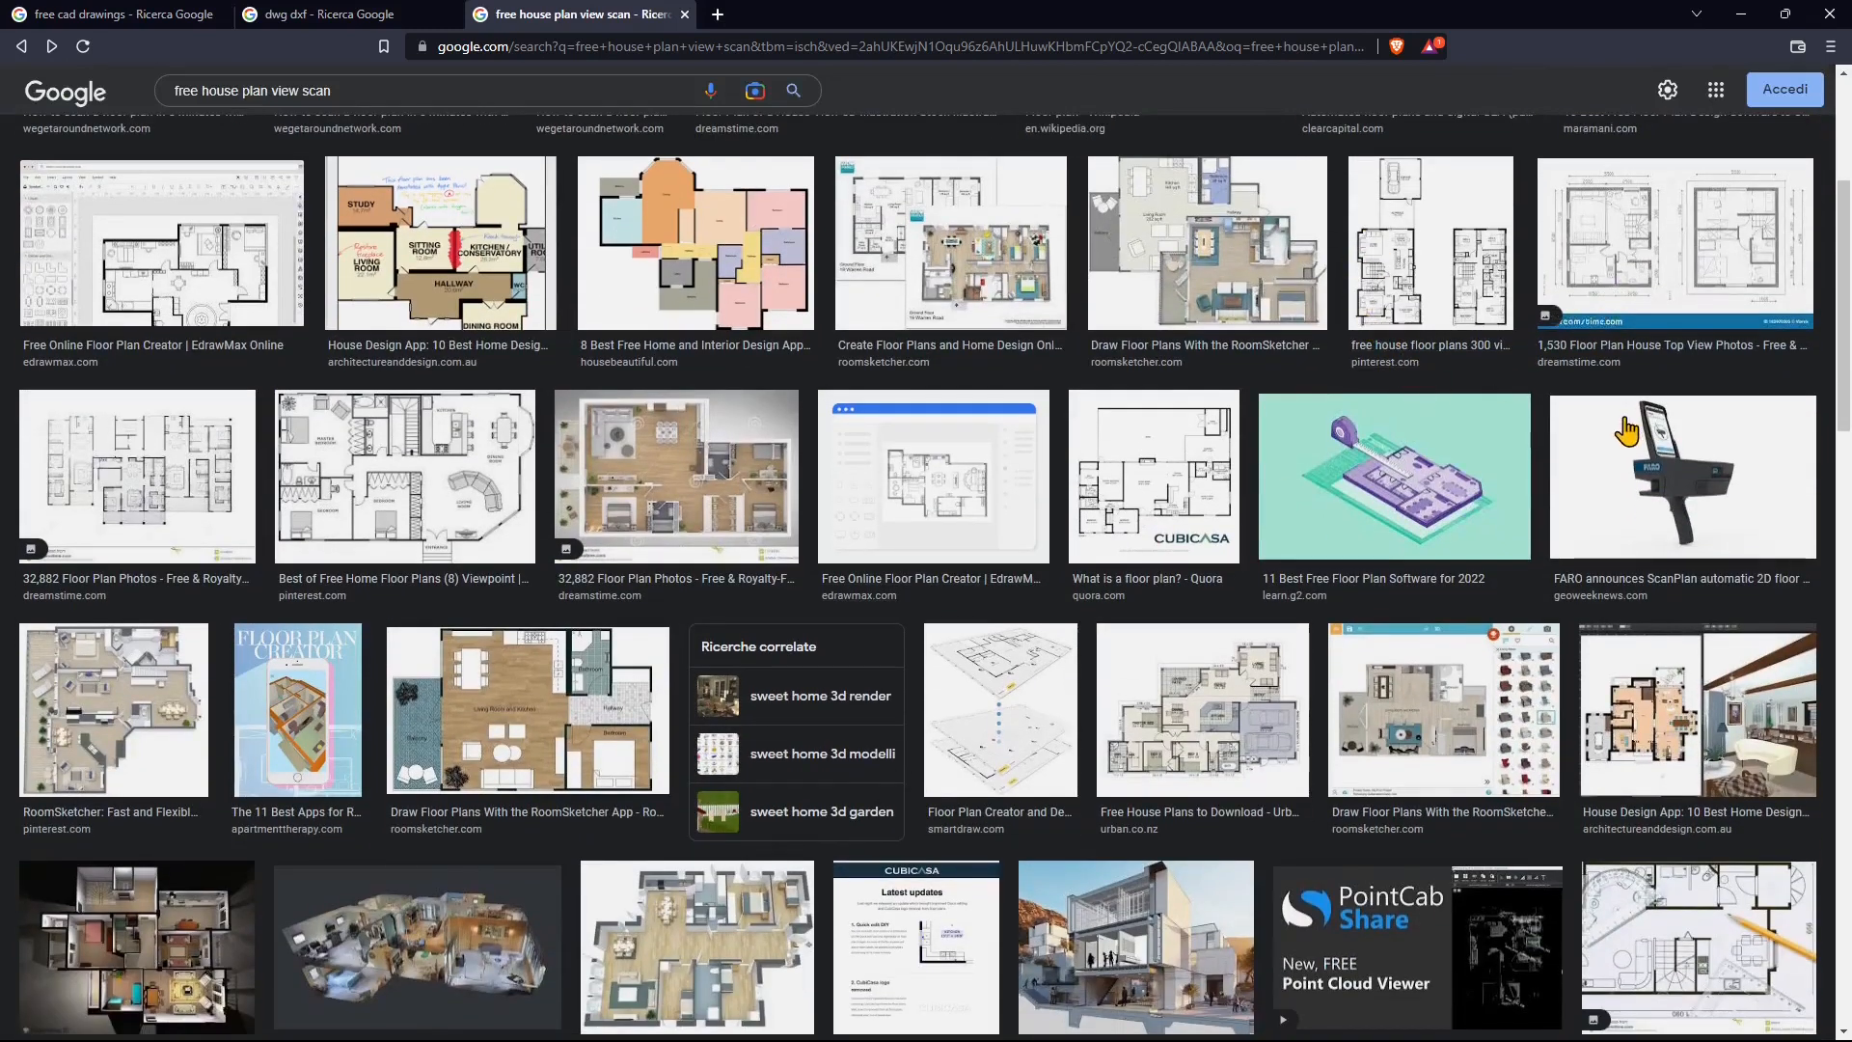
scroll(1596, 328, up, 1)
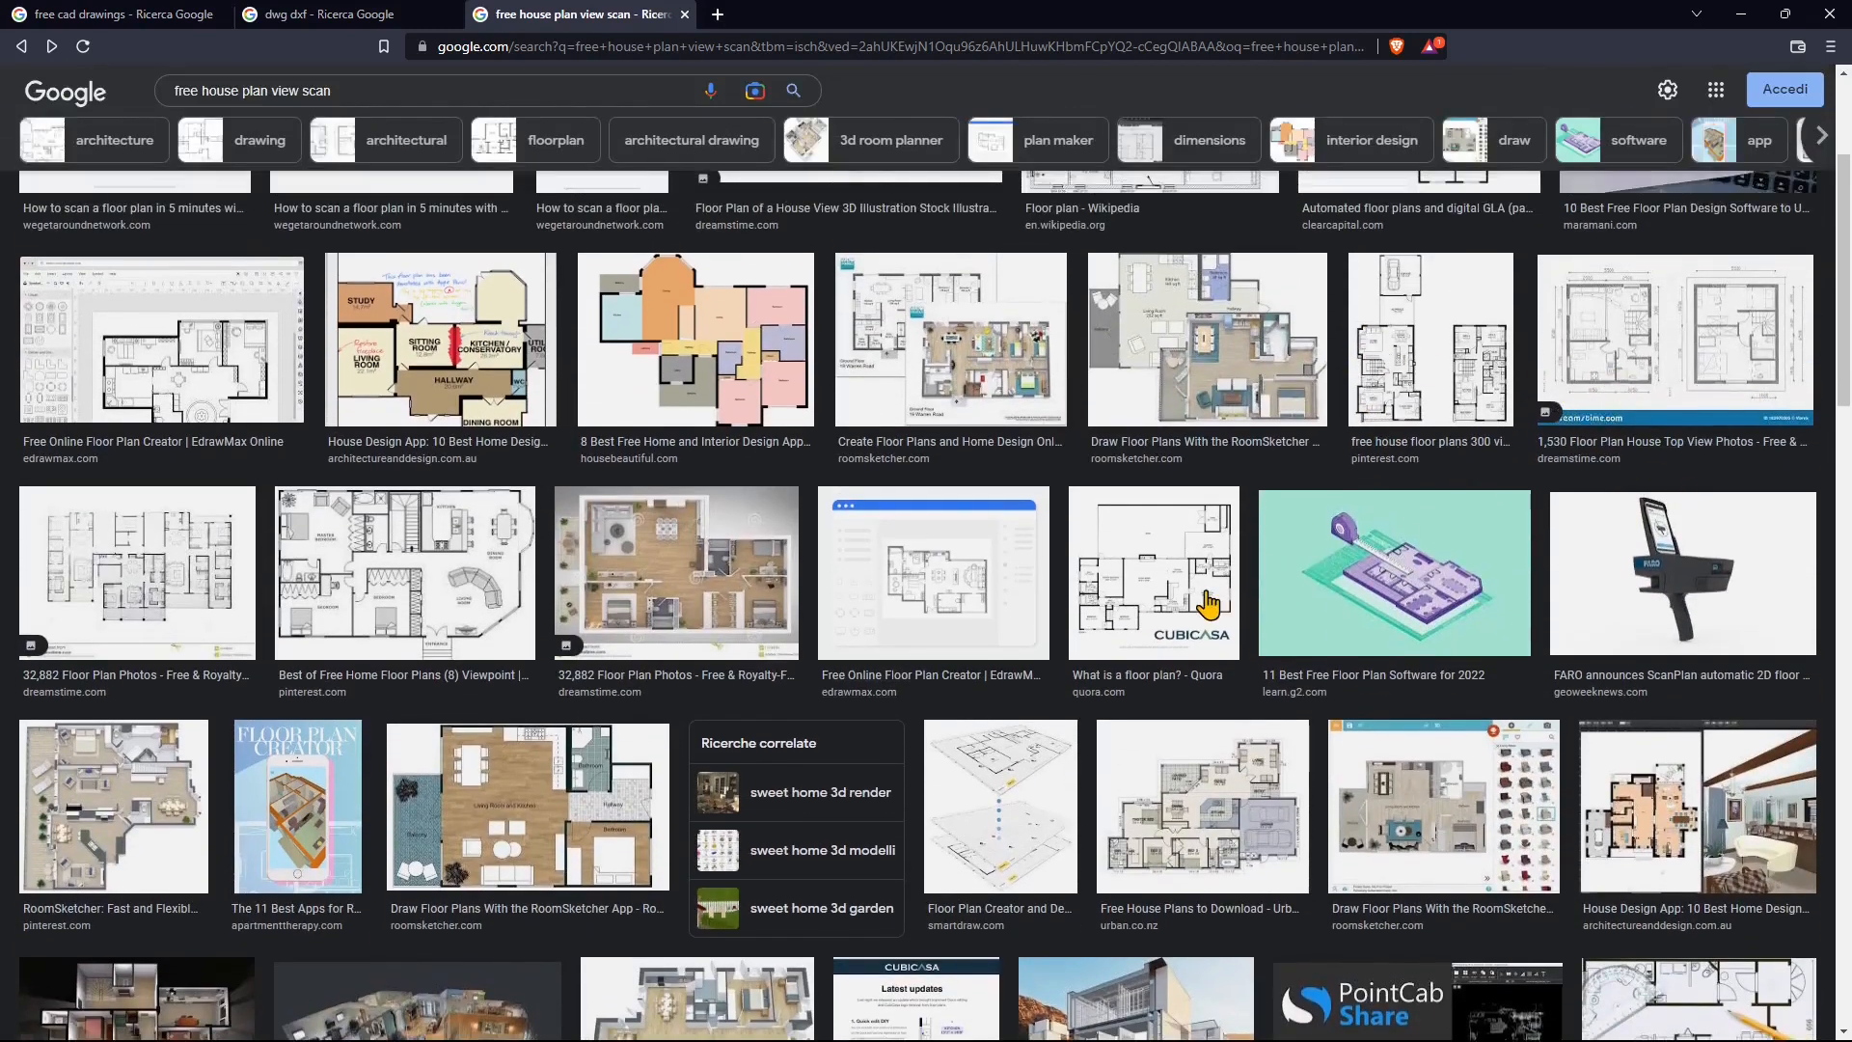
Step: Preview a RoomSketcher floor plan, scroll through more results, then close the browser
click(977, 397)
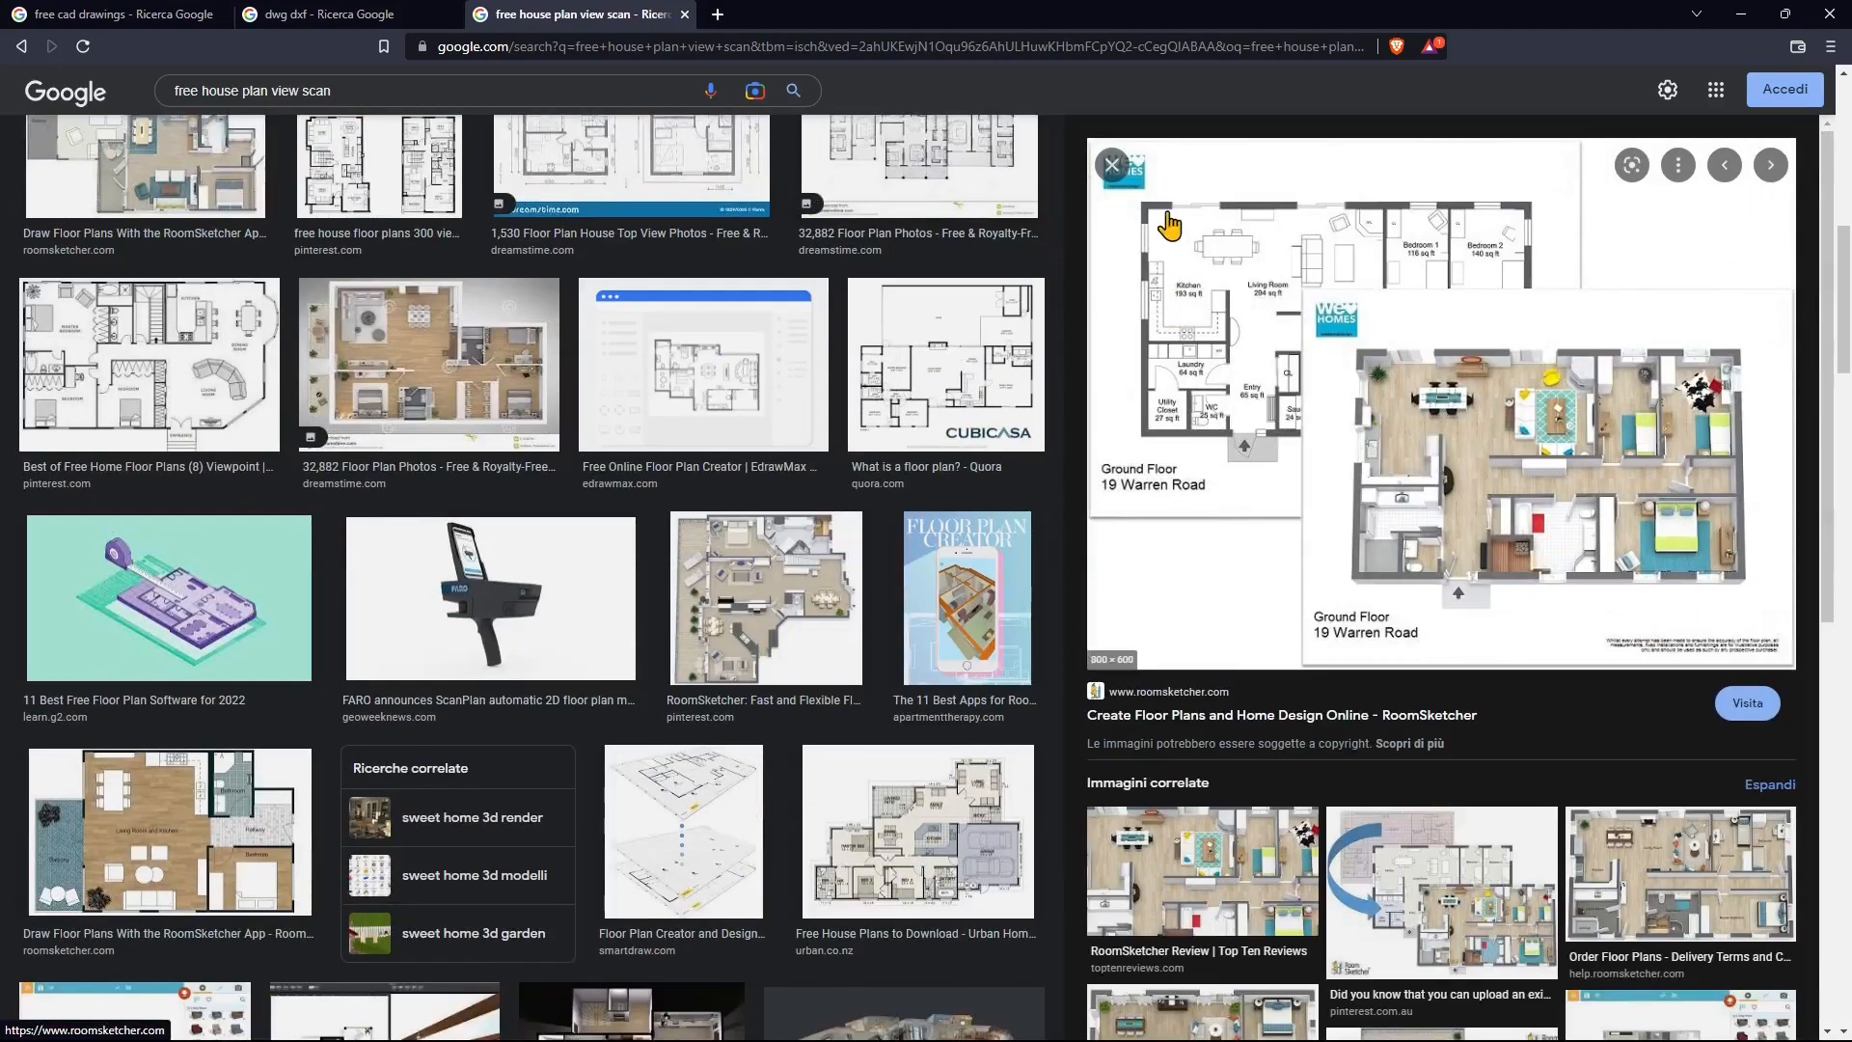
click(1112, 165)
scroll(828, 728, down, 15)
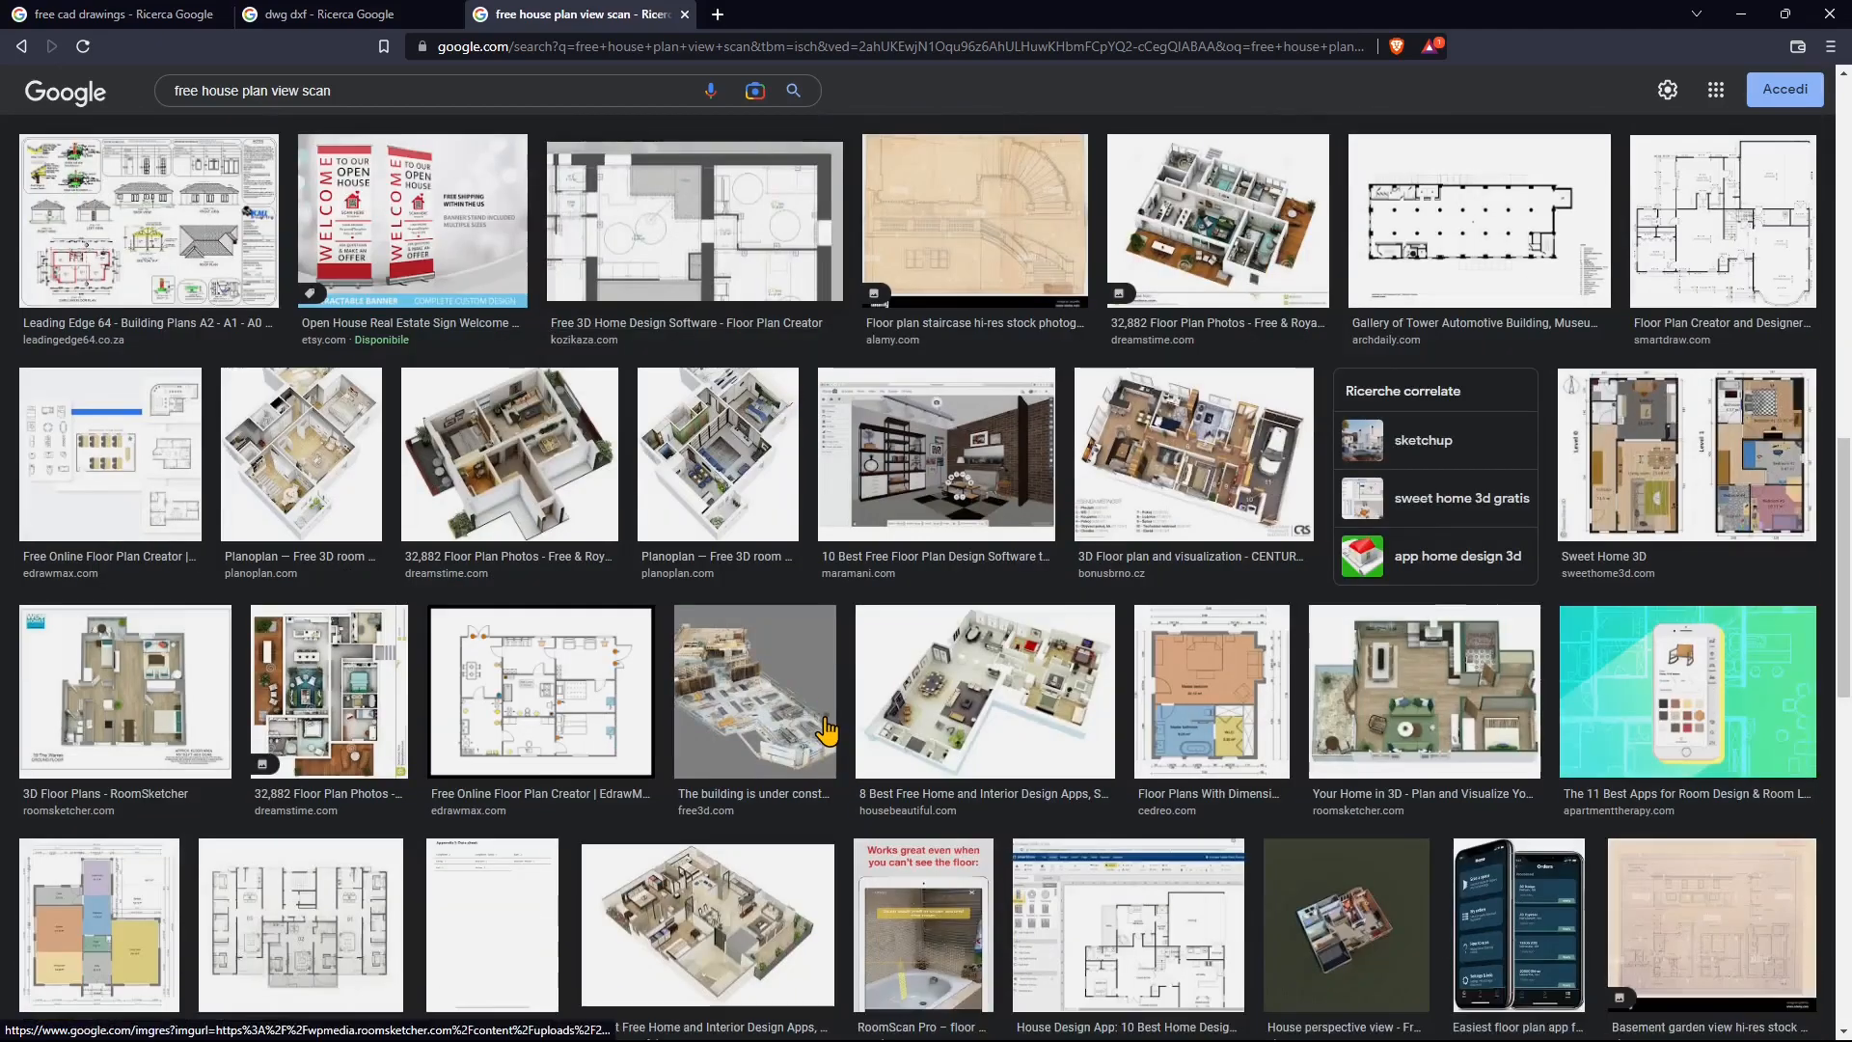
scroll(827, 728, down, 3)
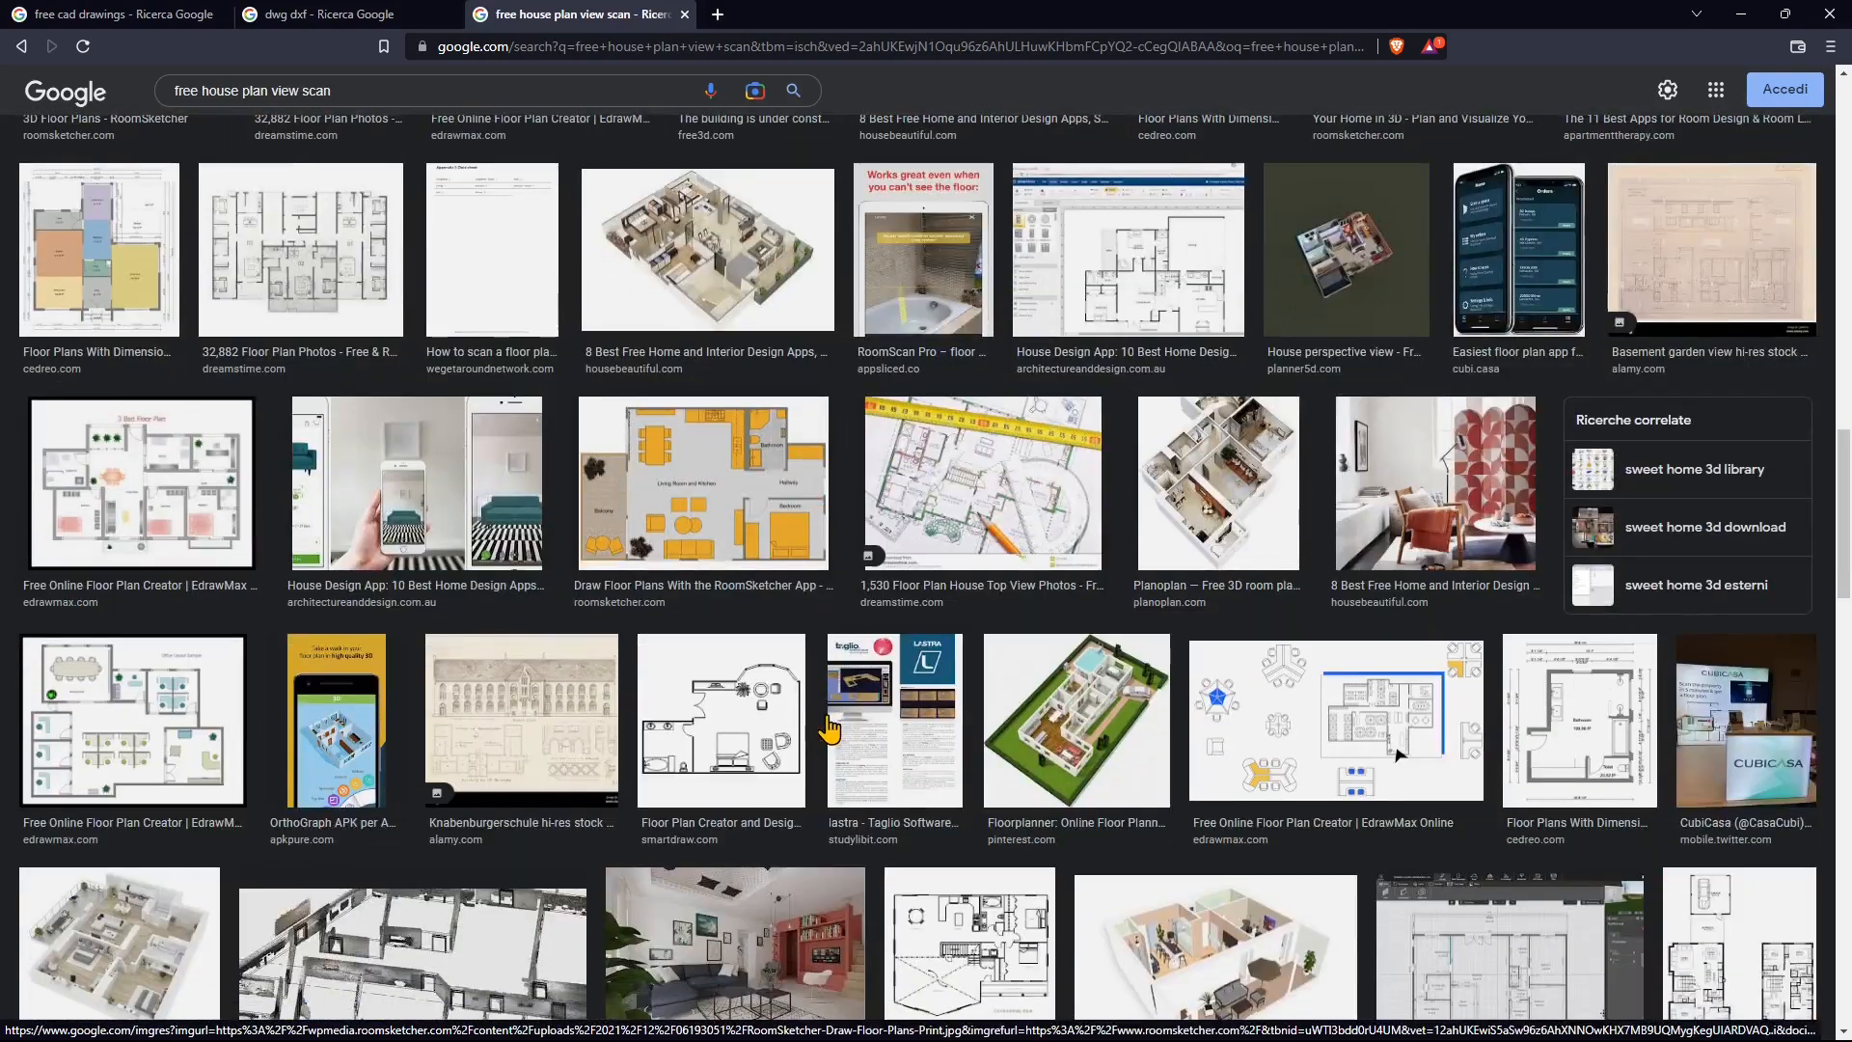
scroll(859, 752, down, 2)
scroll(858, 752, down, 9)
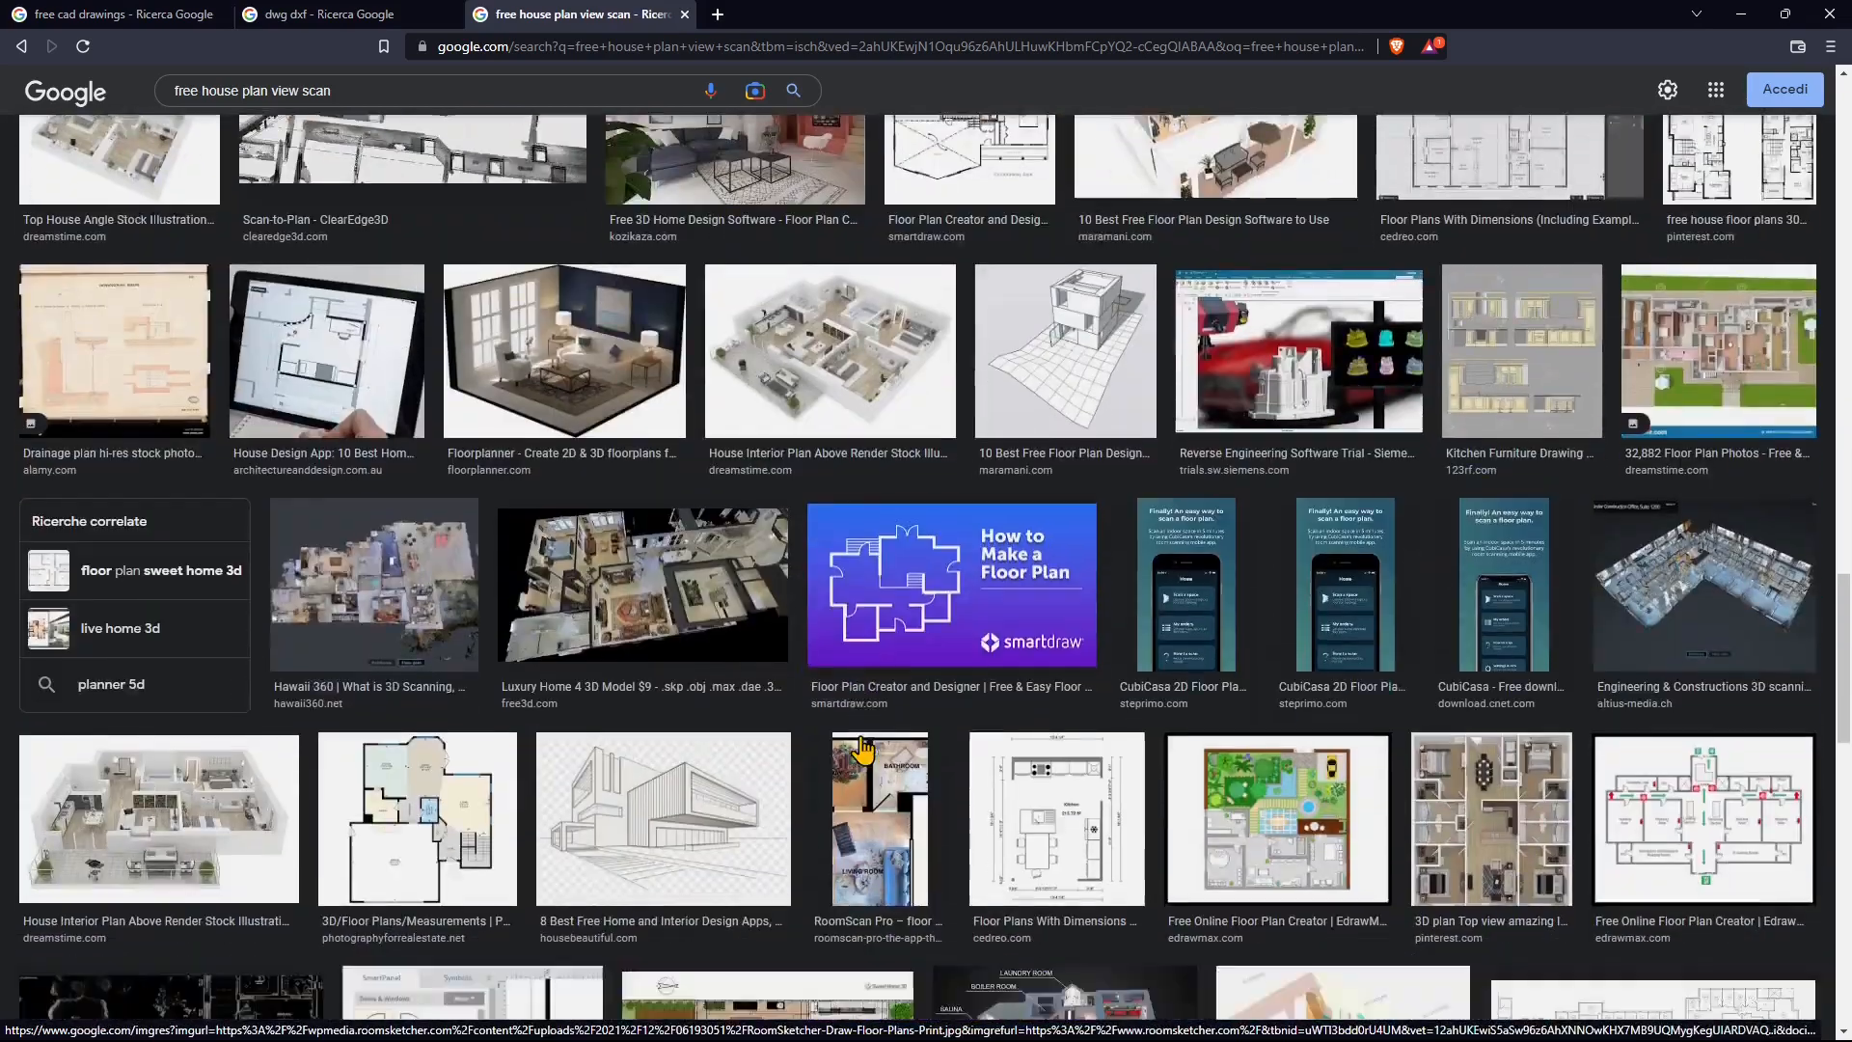
scroll(866, 748, down, 5)
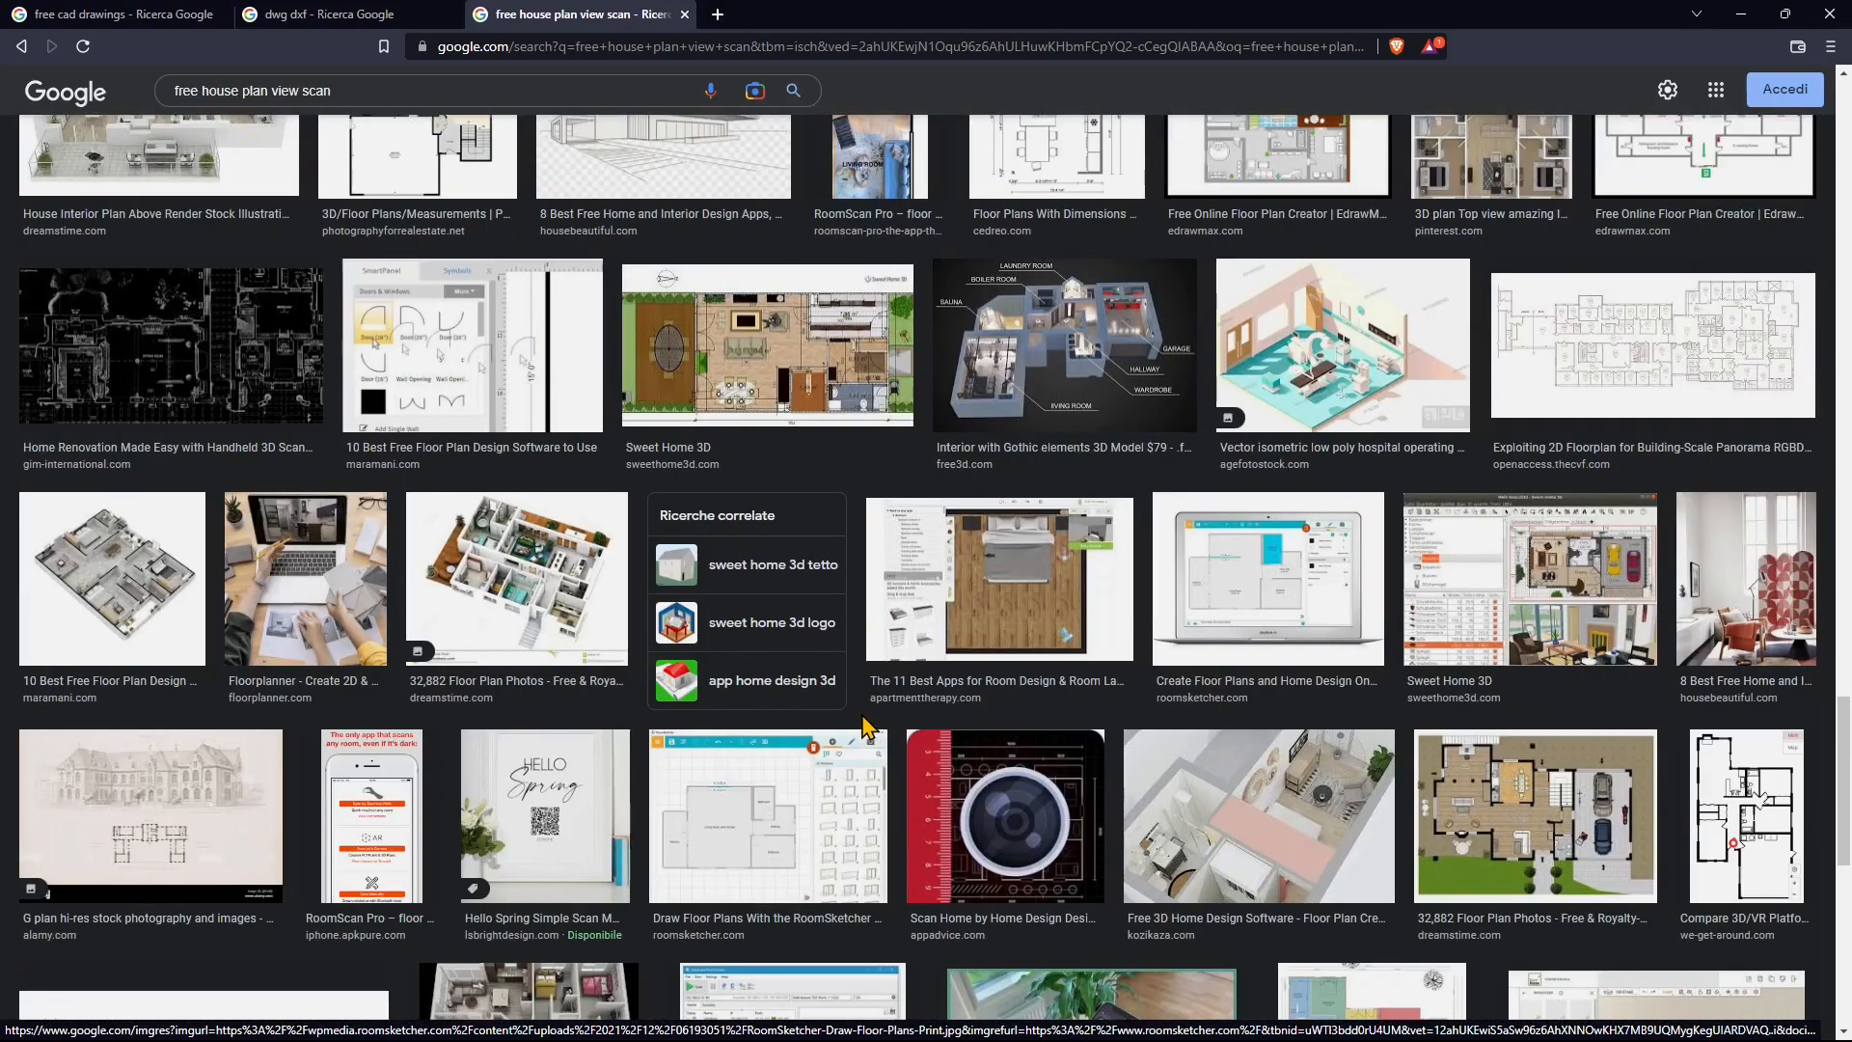
scroll(861, 713, down, 3)
scroll(868, 709, up, 5)
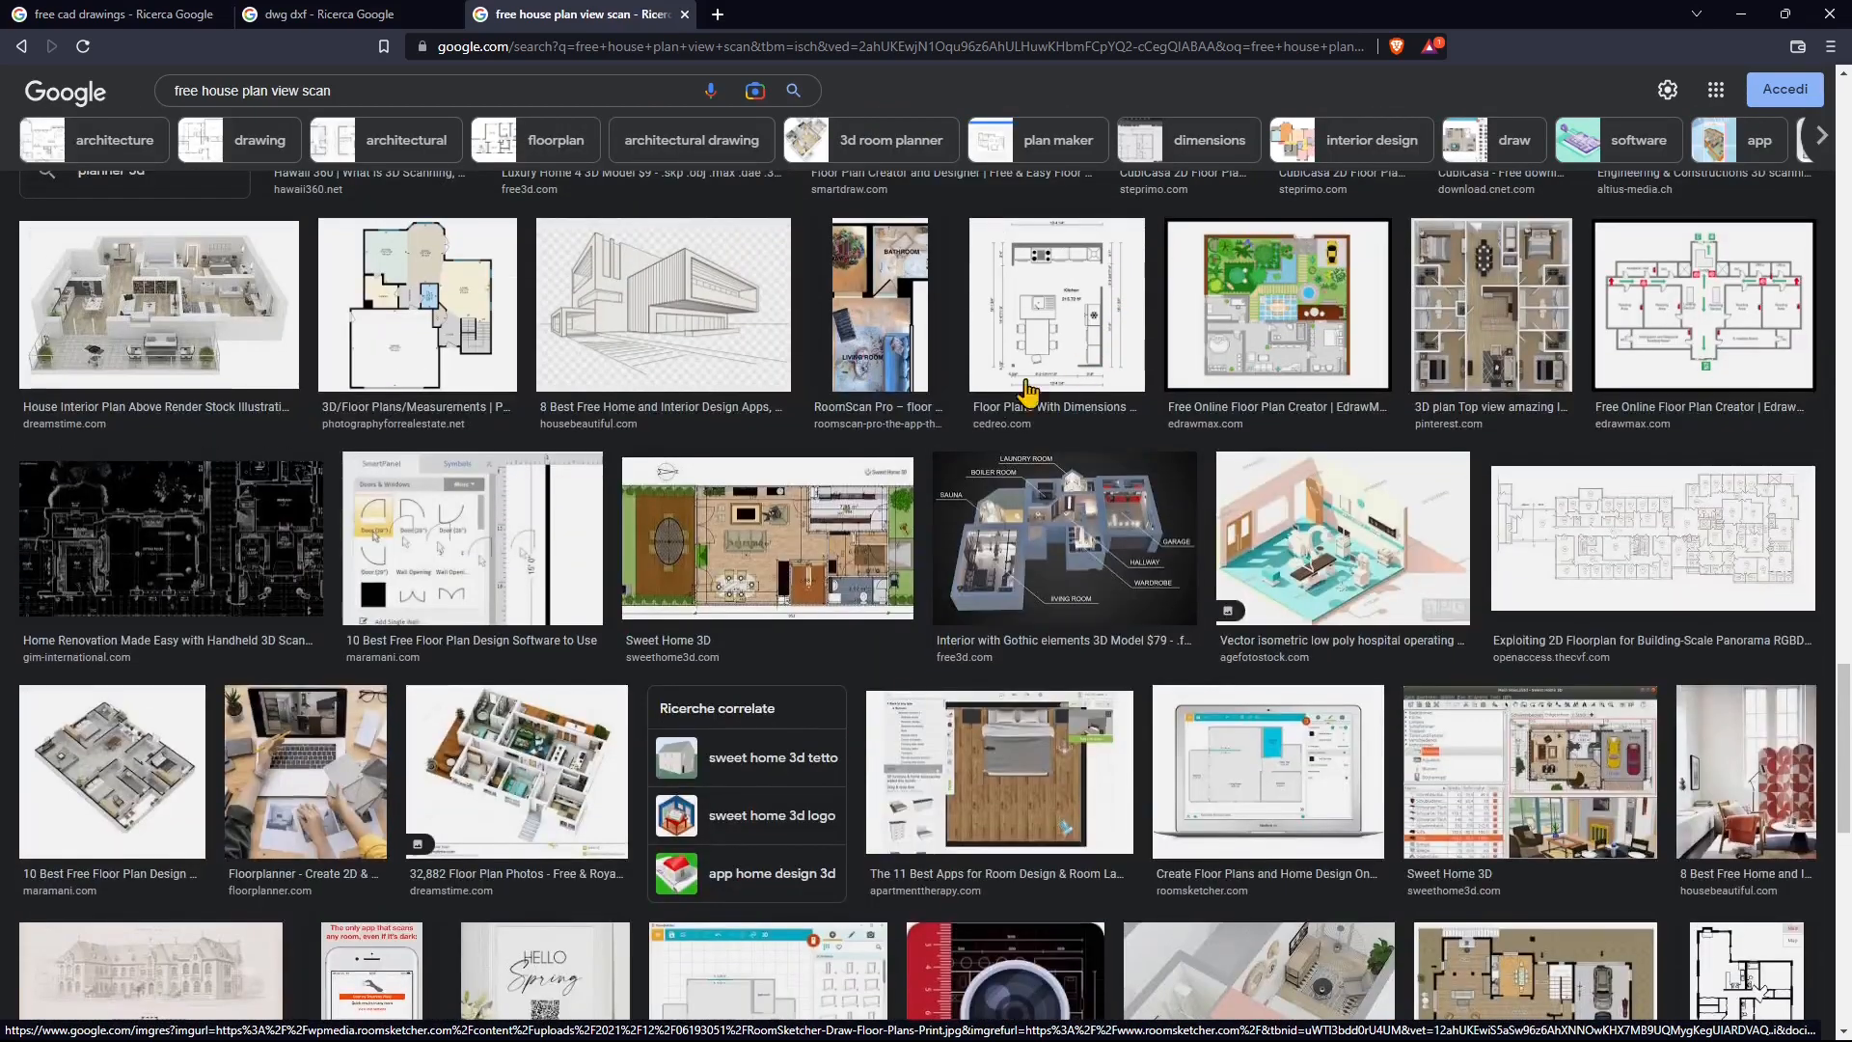
scroll(965, 472, up, 4)
scroll(965, 472, up, 5)
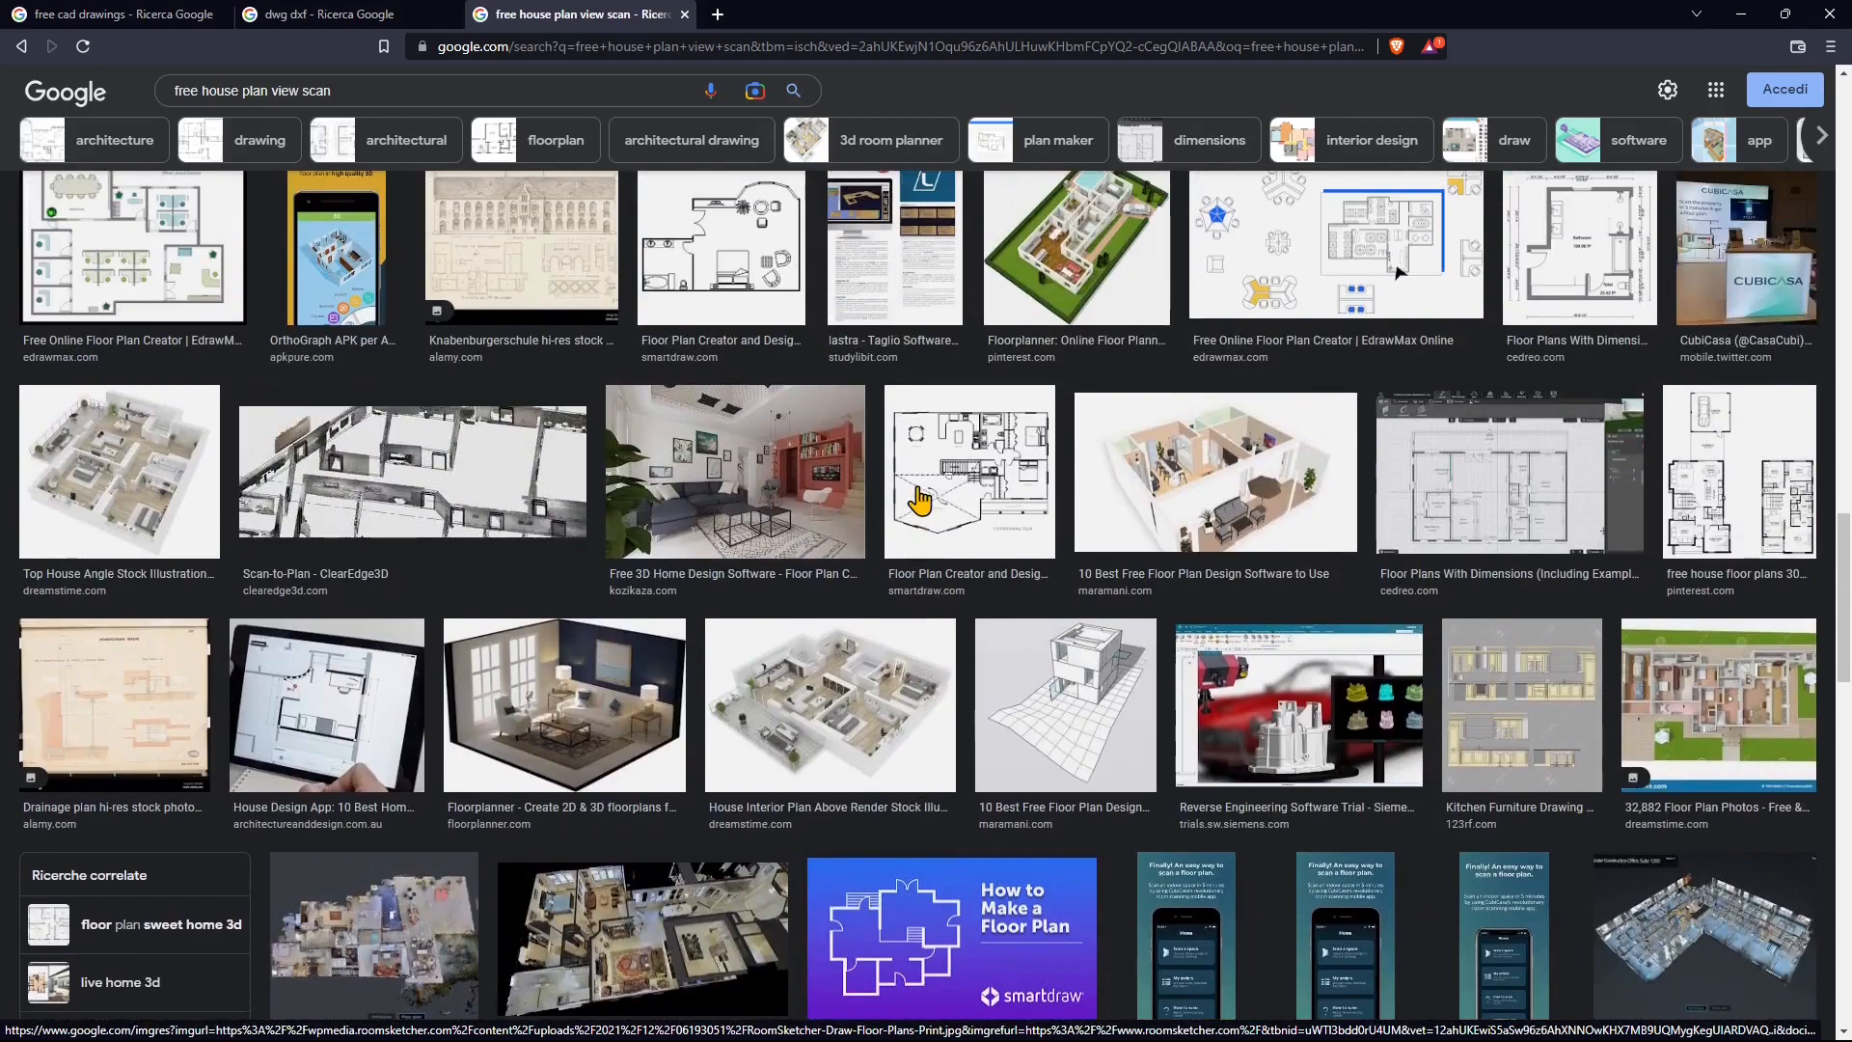
scroll(920, 501, up, 3)
scroll(831, 542, up, 3)
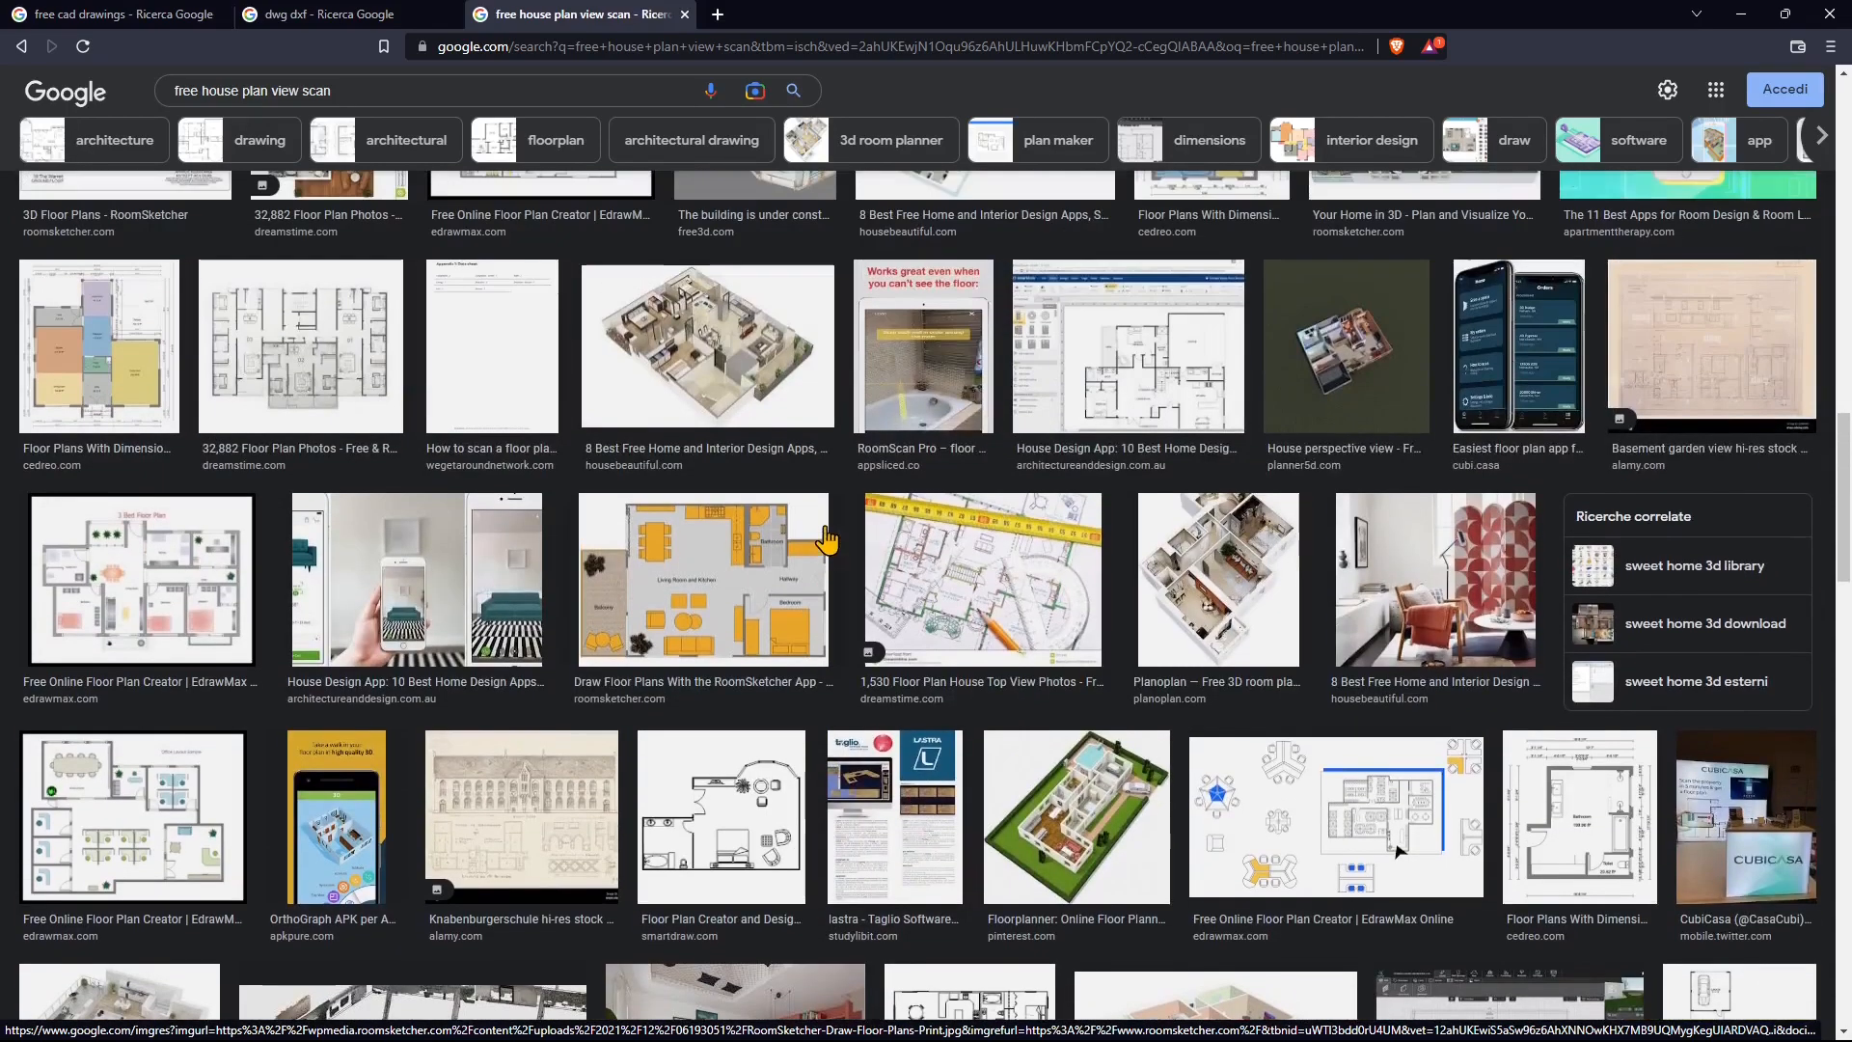
scroll(772, 589, up, 3)
scroll(342, 672, up, 3)
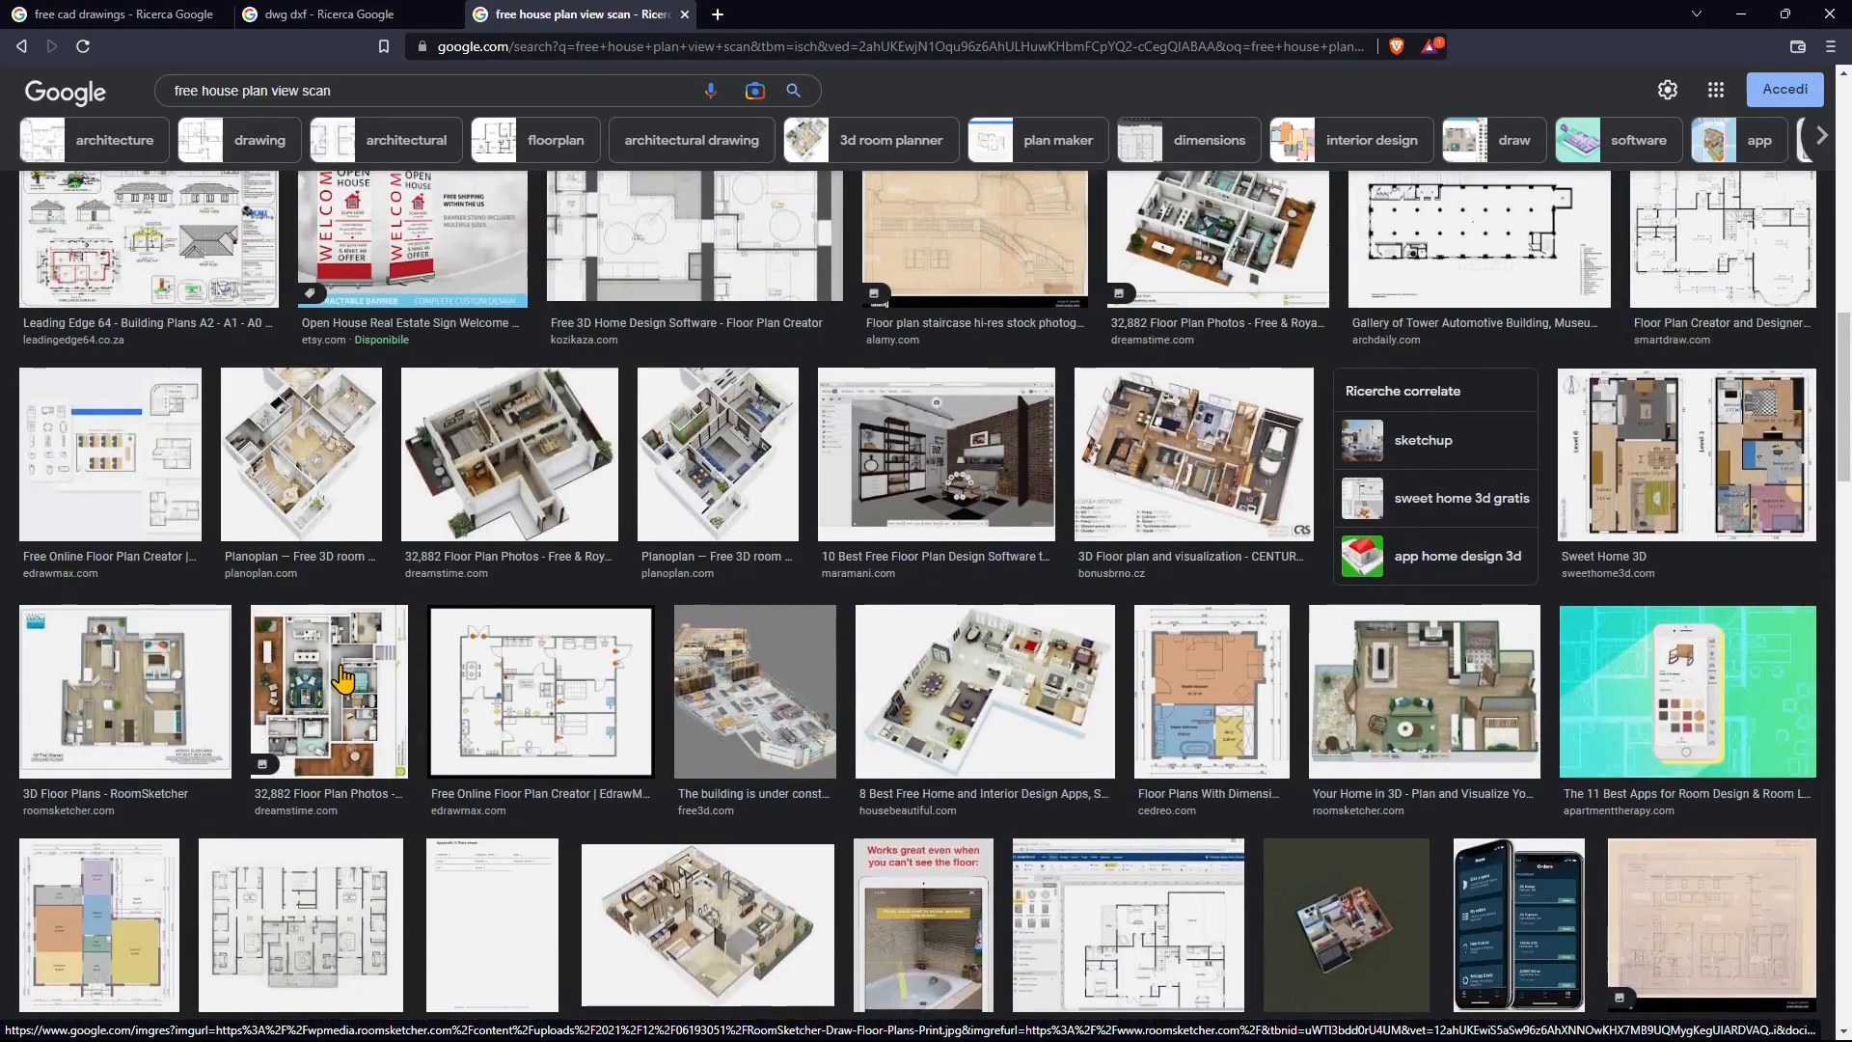
scroll(458, 661, up, 4)
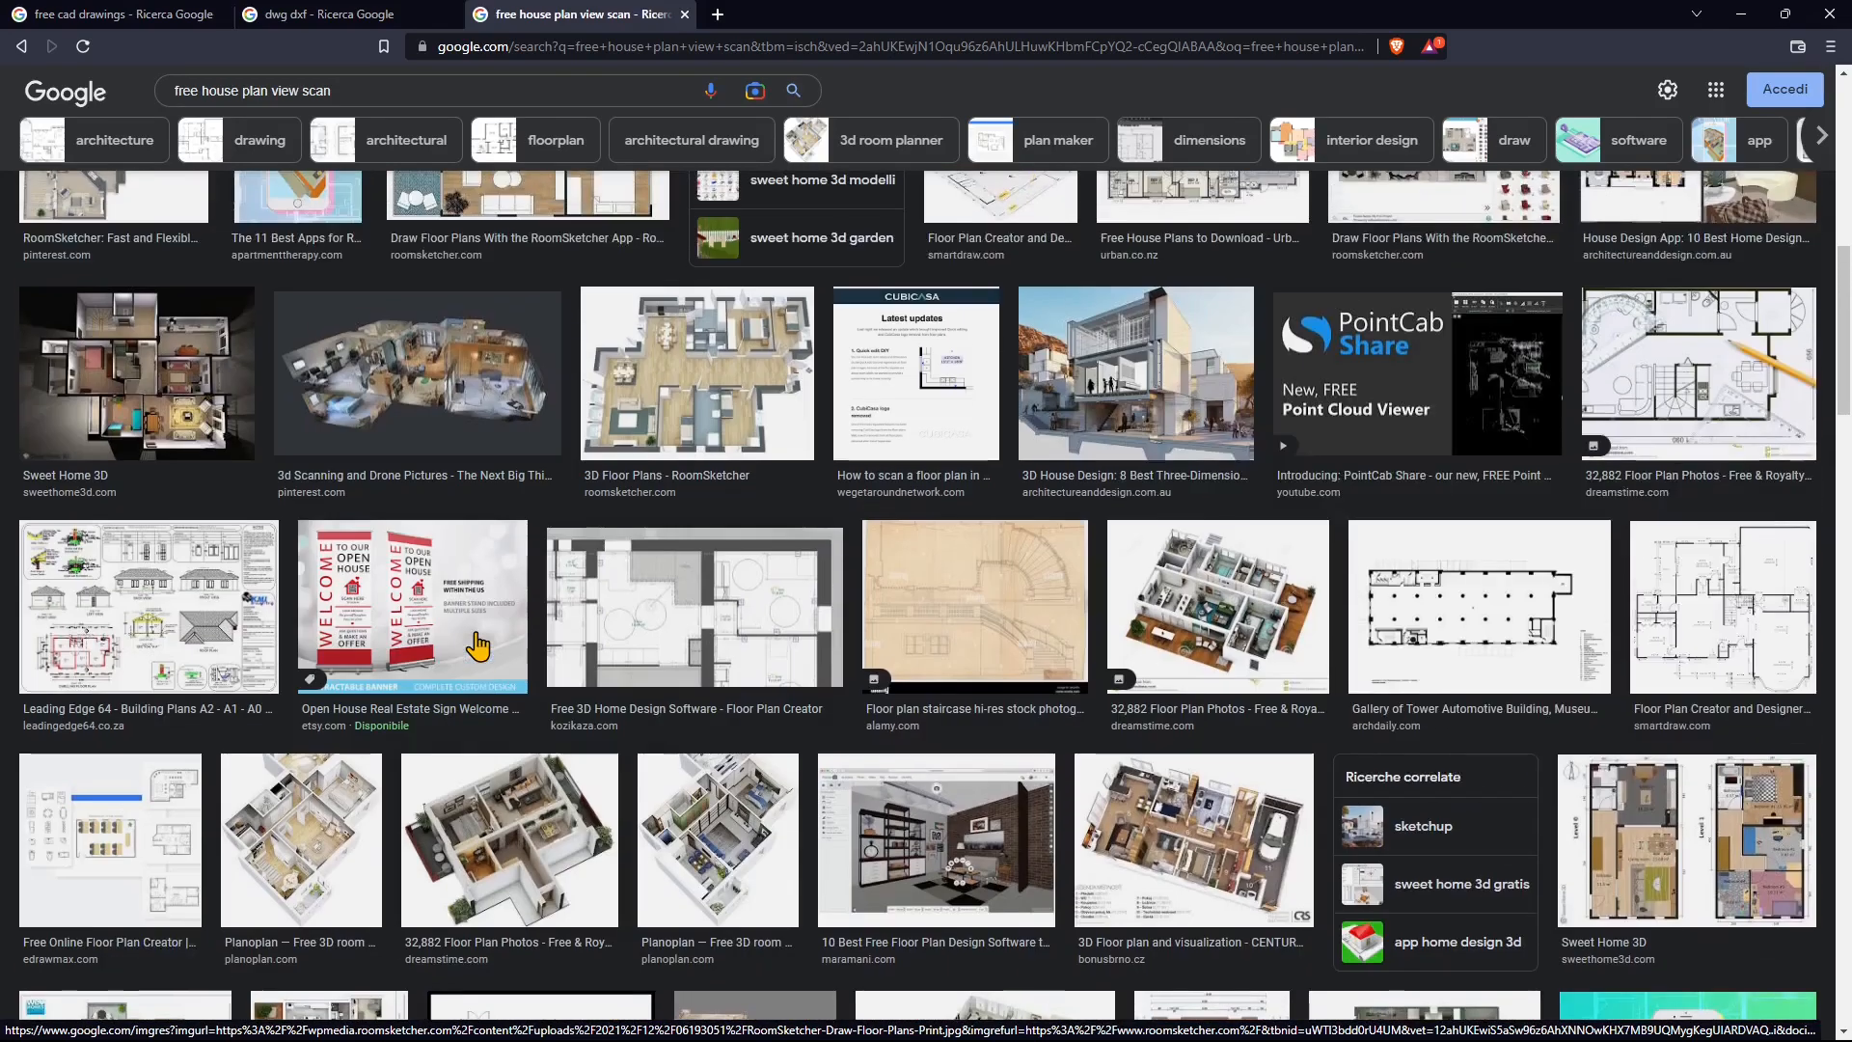
scroll(478, 647, up, 10)
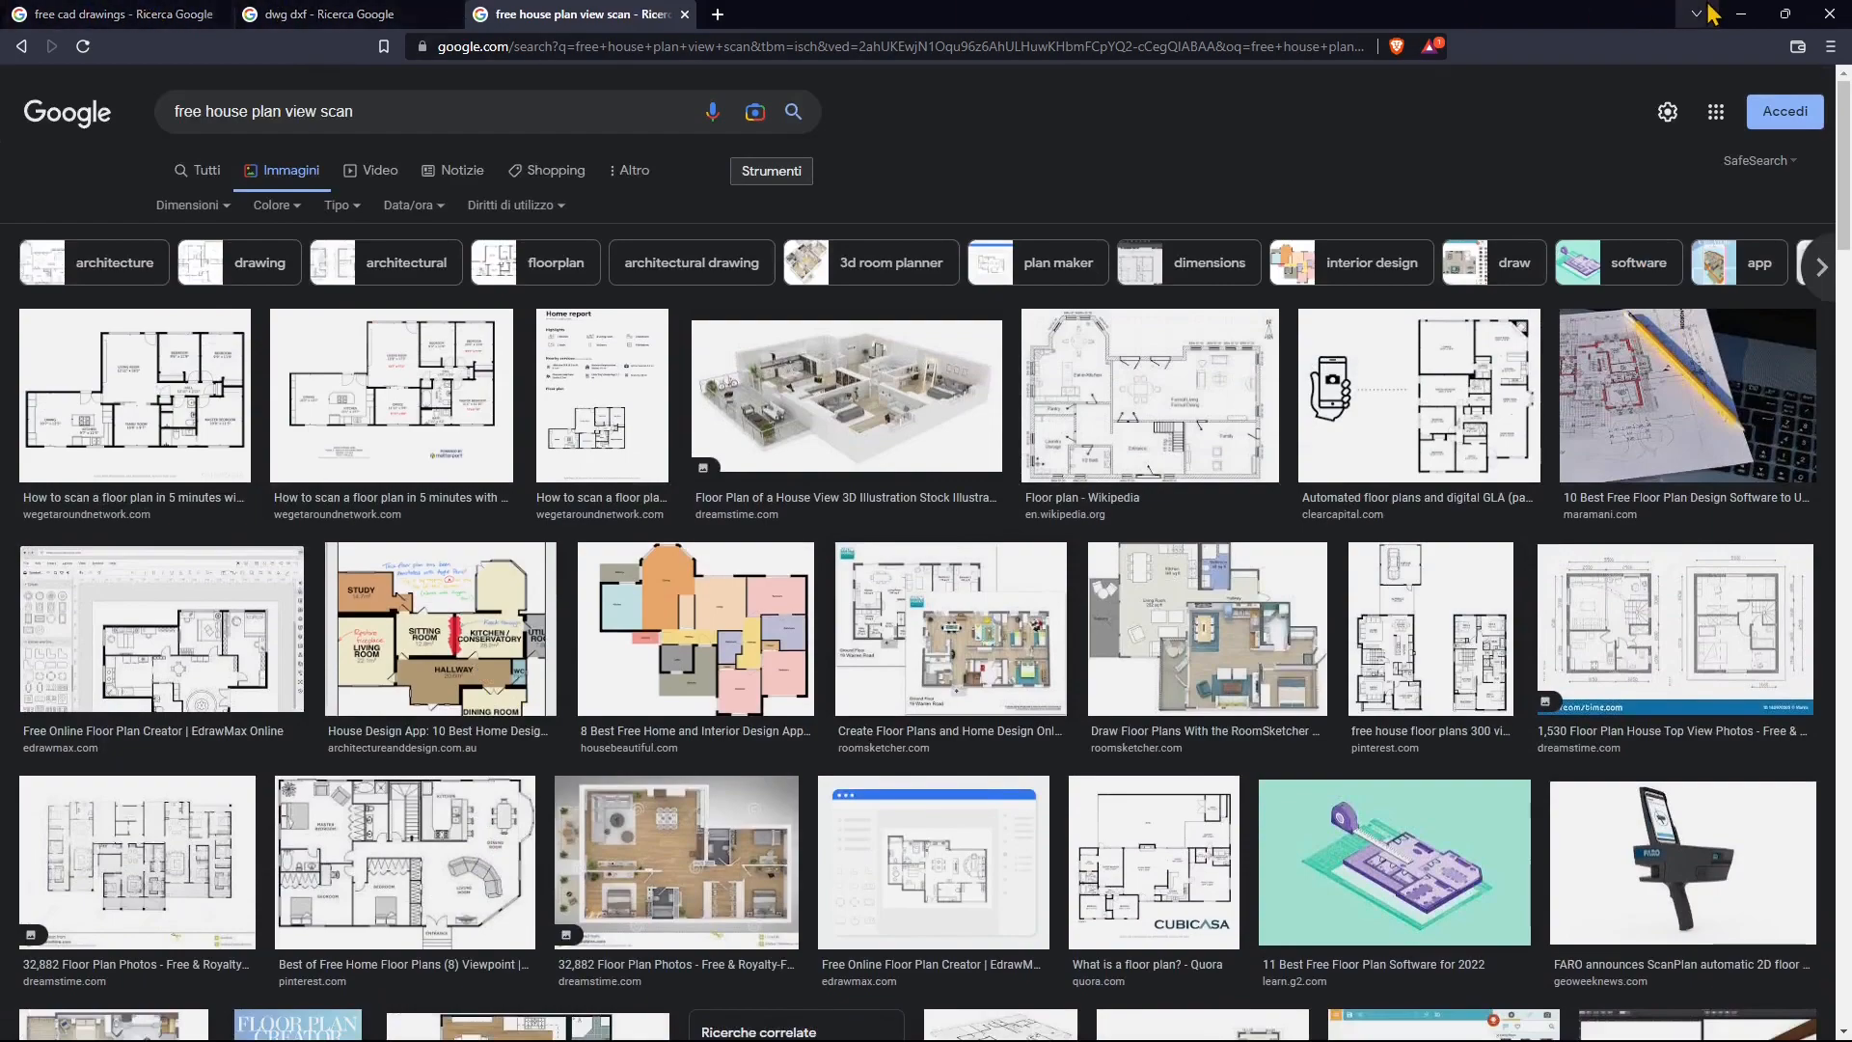
click(1828, 16)
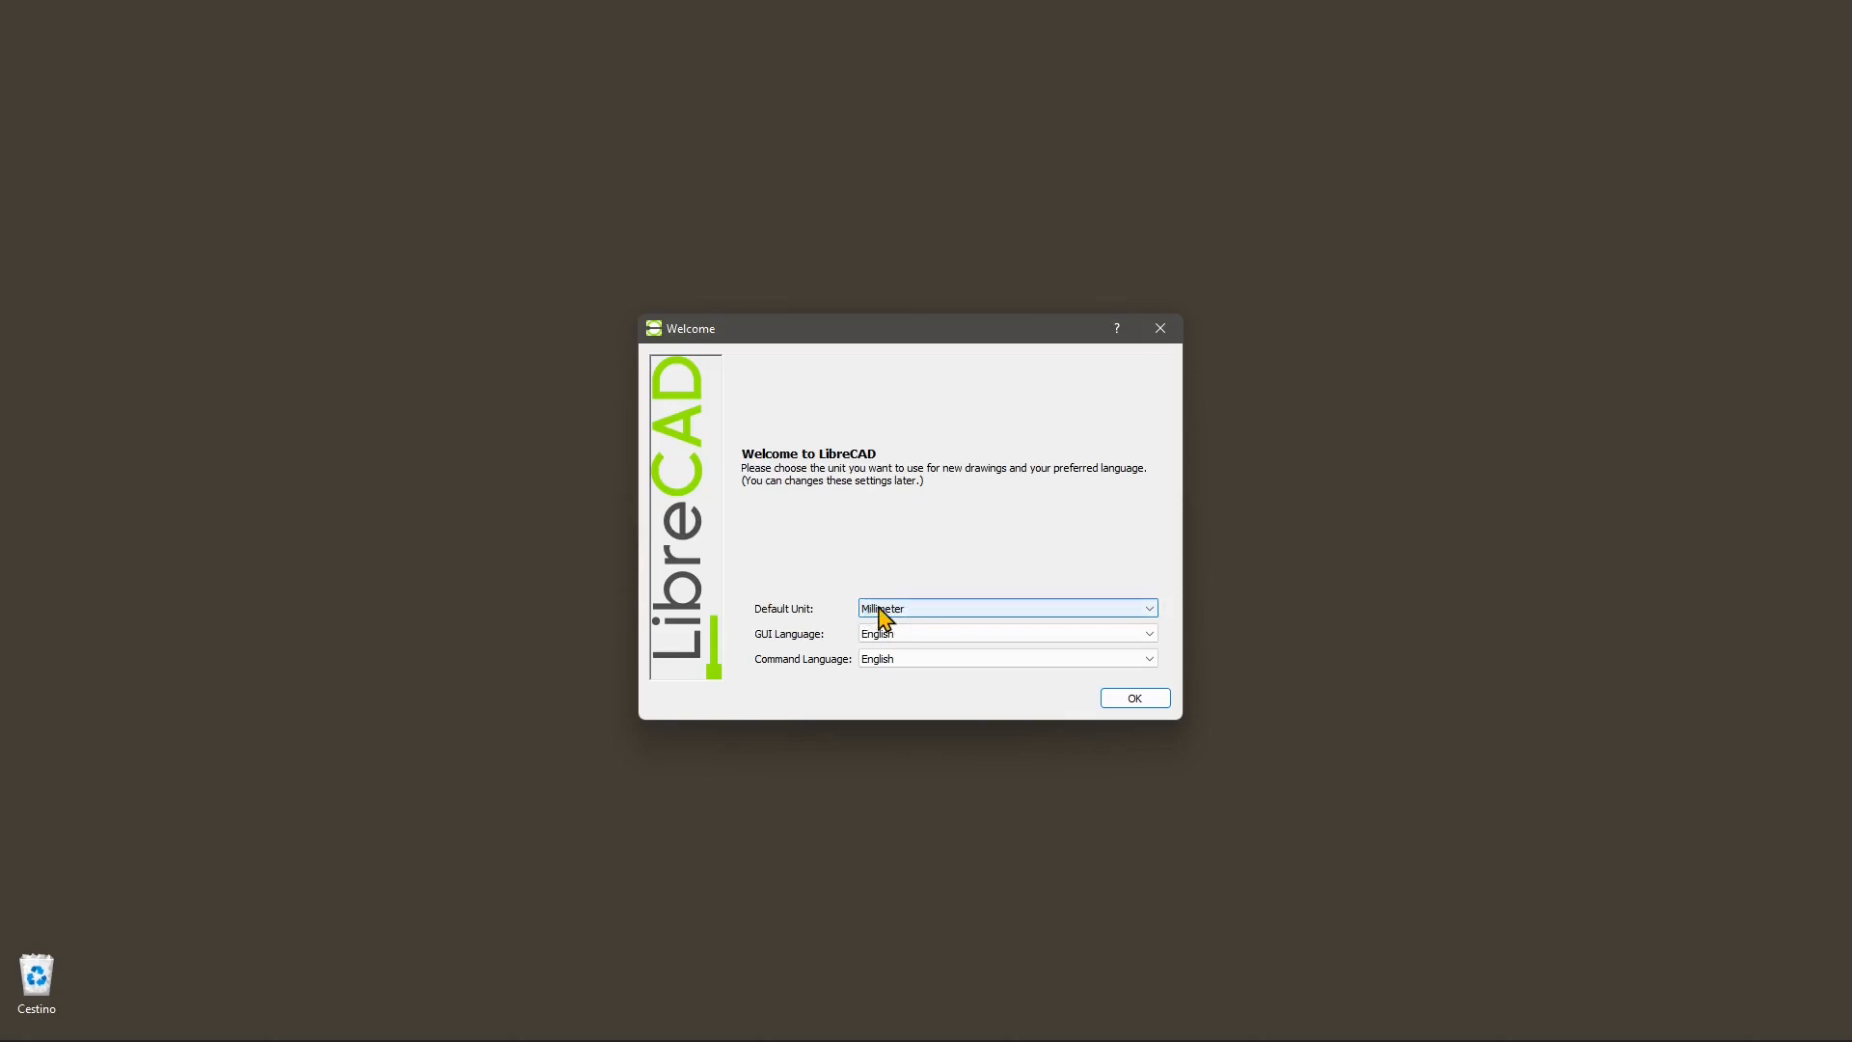
Step: Keep Millimeter as the default unit in the Welcome dialog and confirm with OK
click(890, 618)
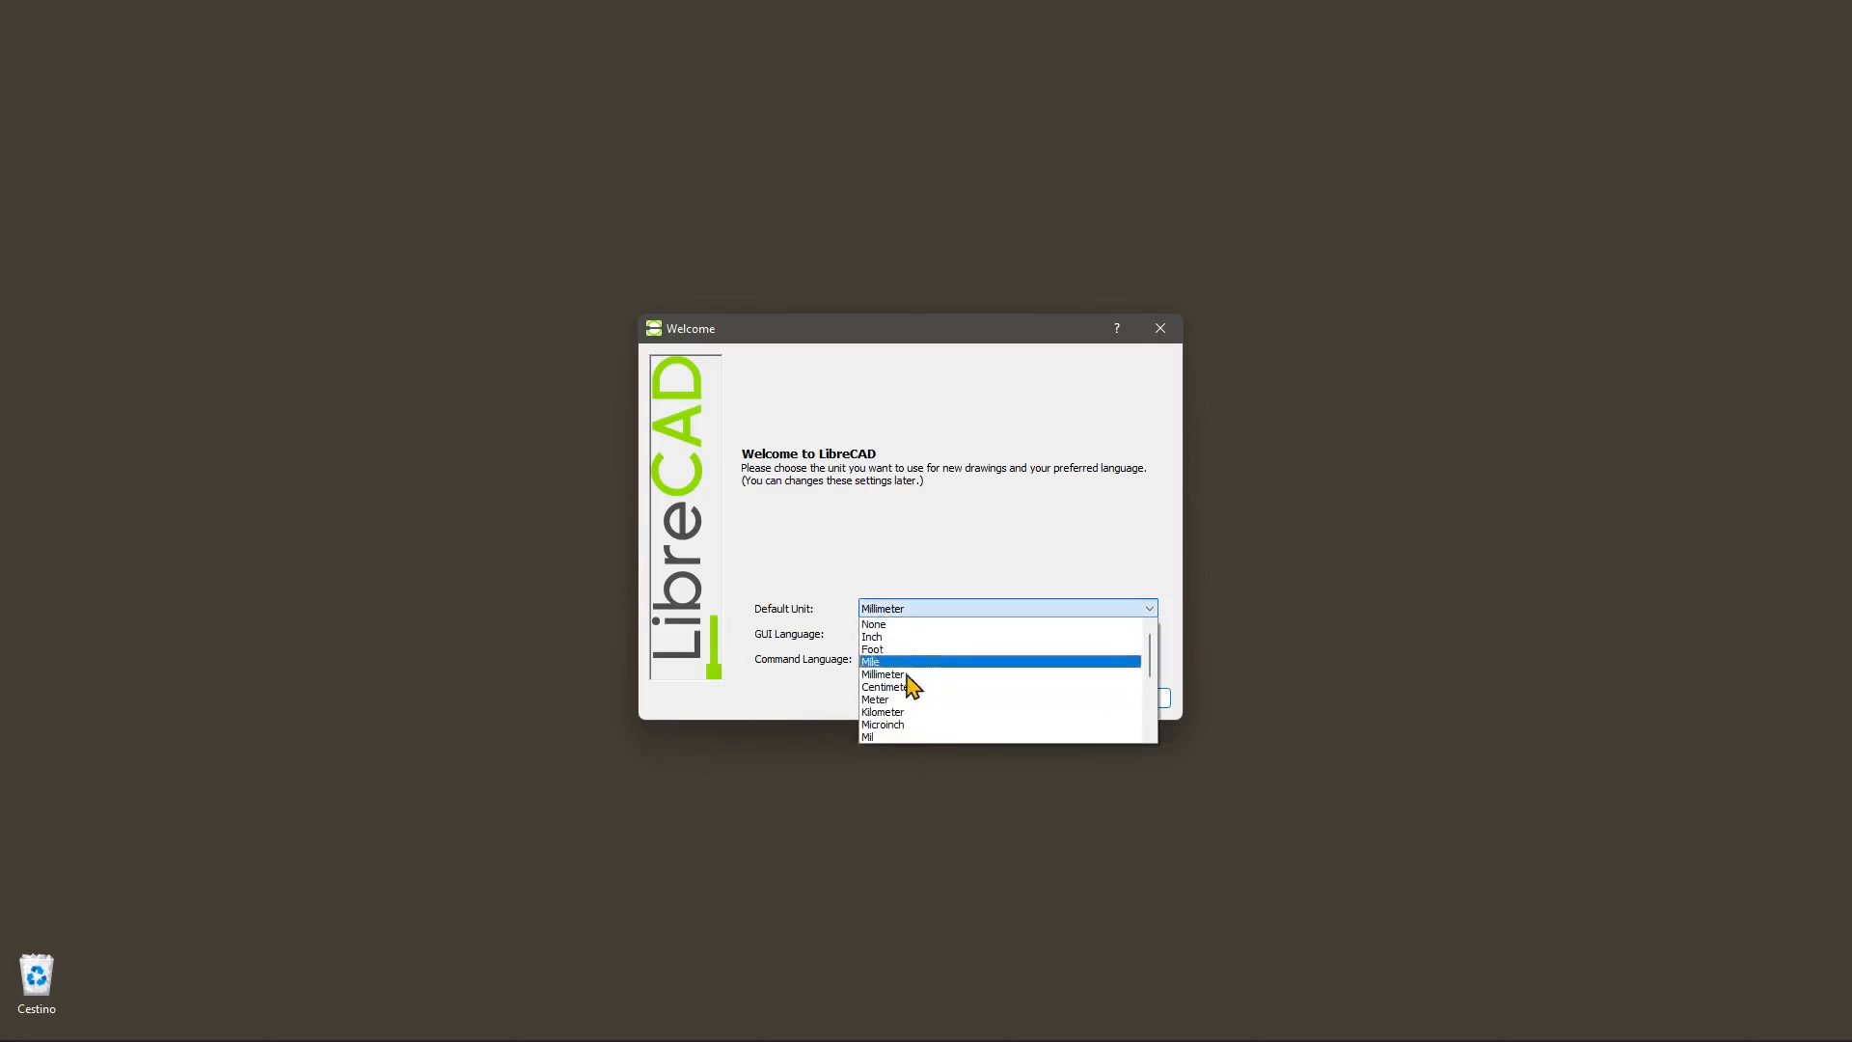
click(906, 553)
click(1134, 698)
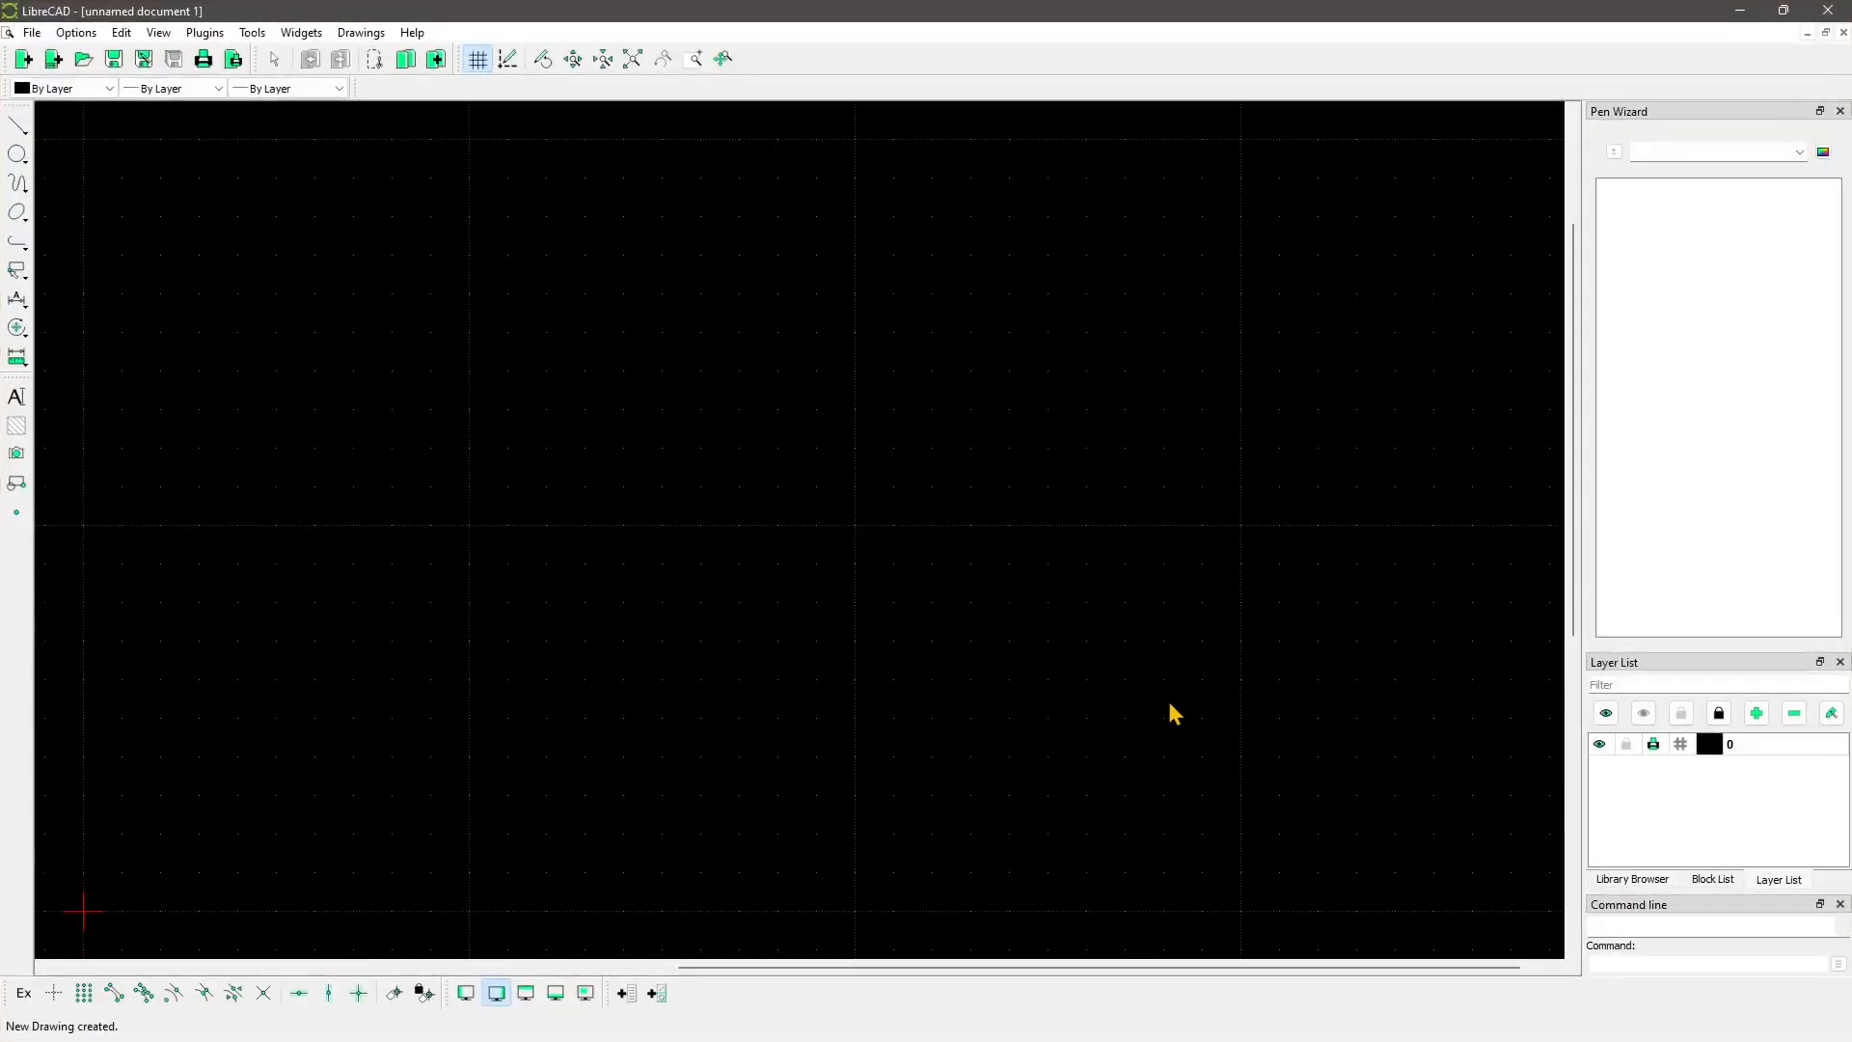
scroll(764, 513, down, 1)
drag(624, 504, 1048, 357)
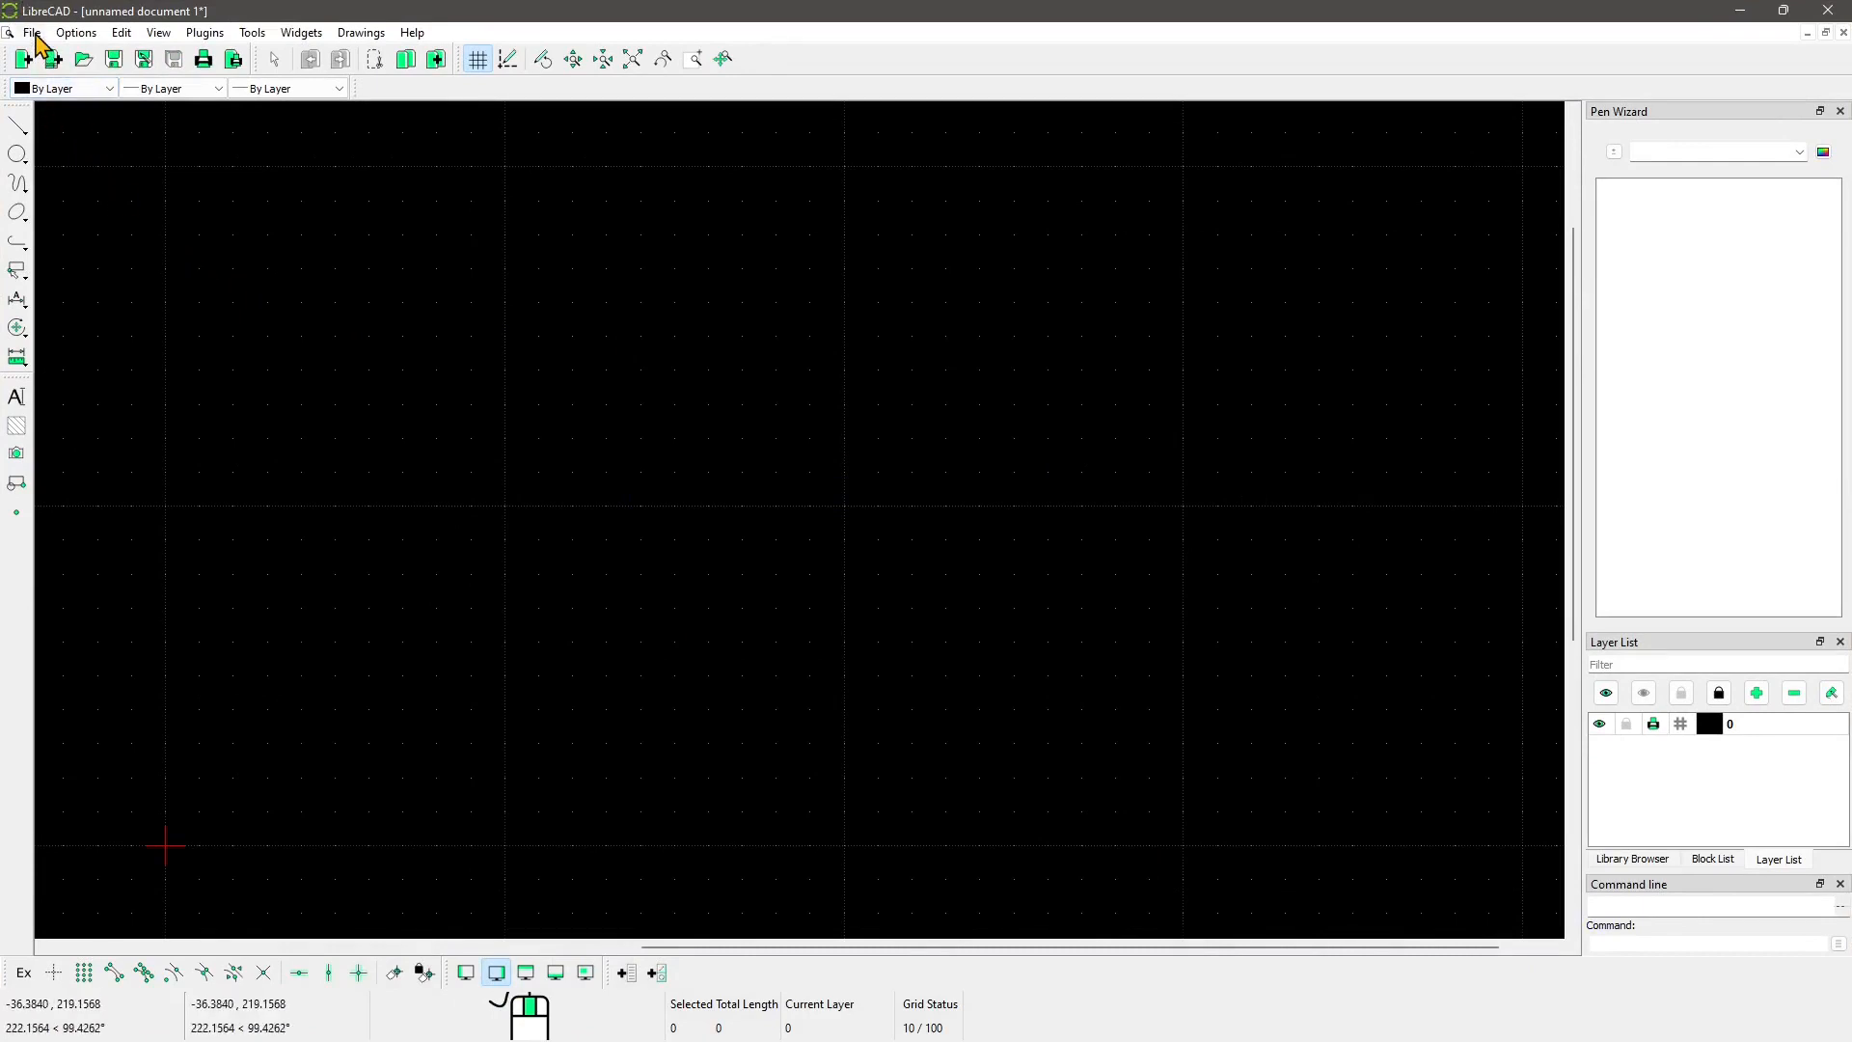
click(32, 32)
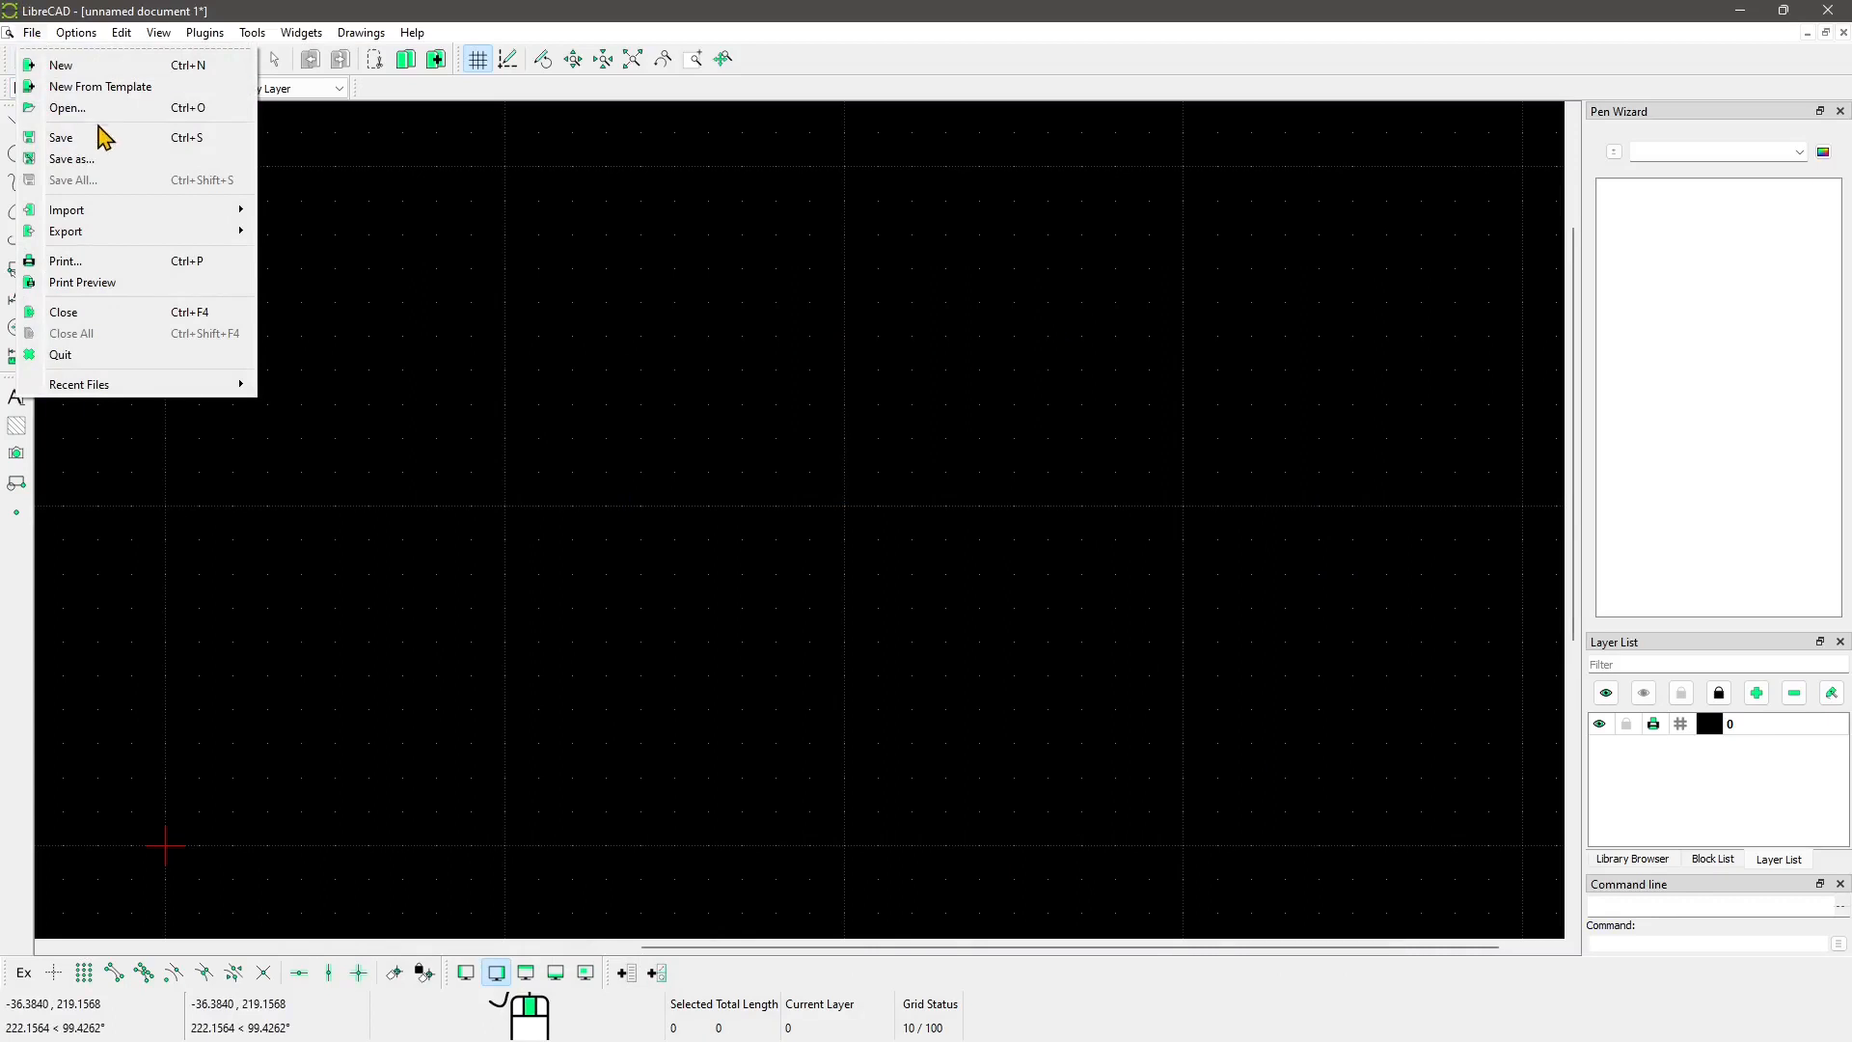
click(33, 36)
click(34, 33)
click(67, 111)
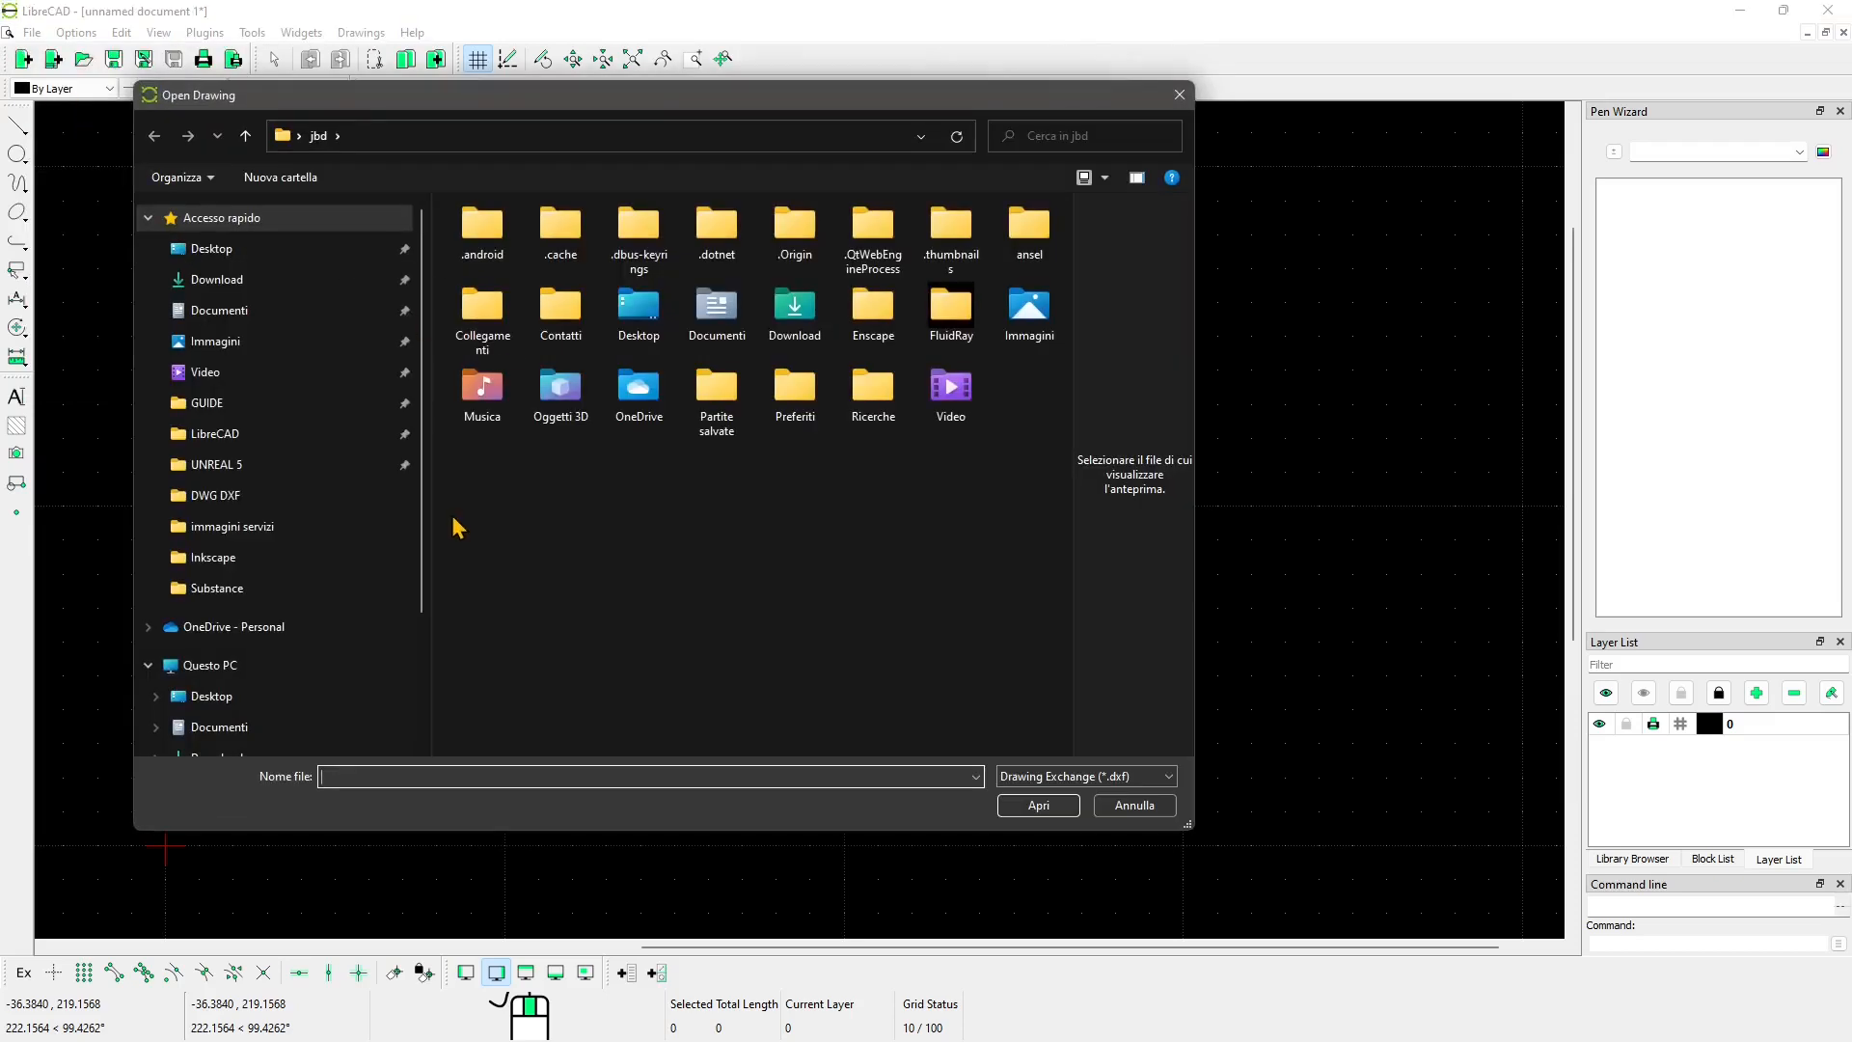
click(220, 497)
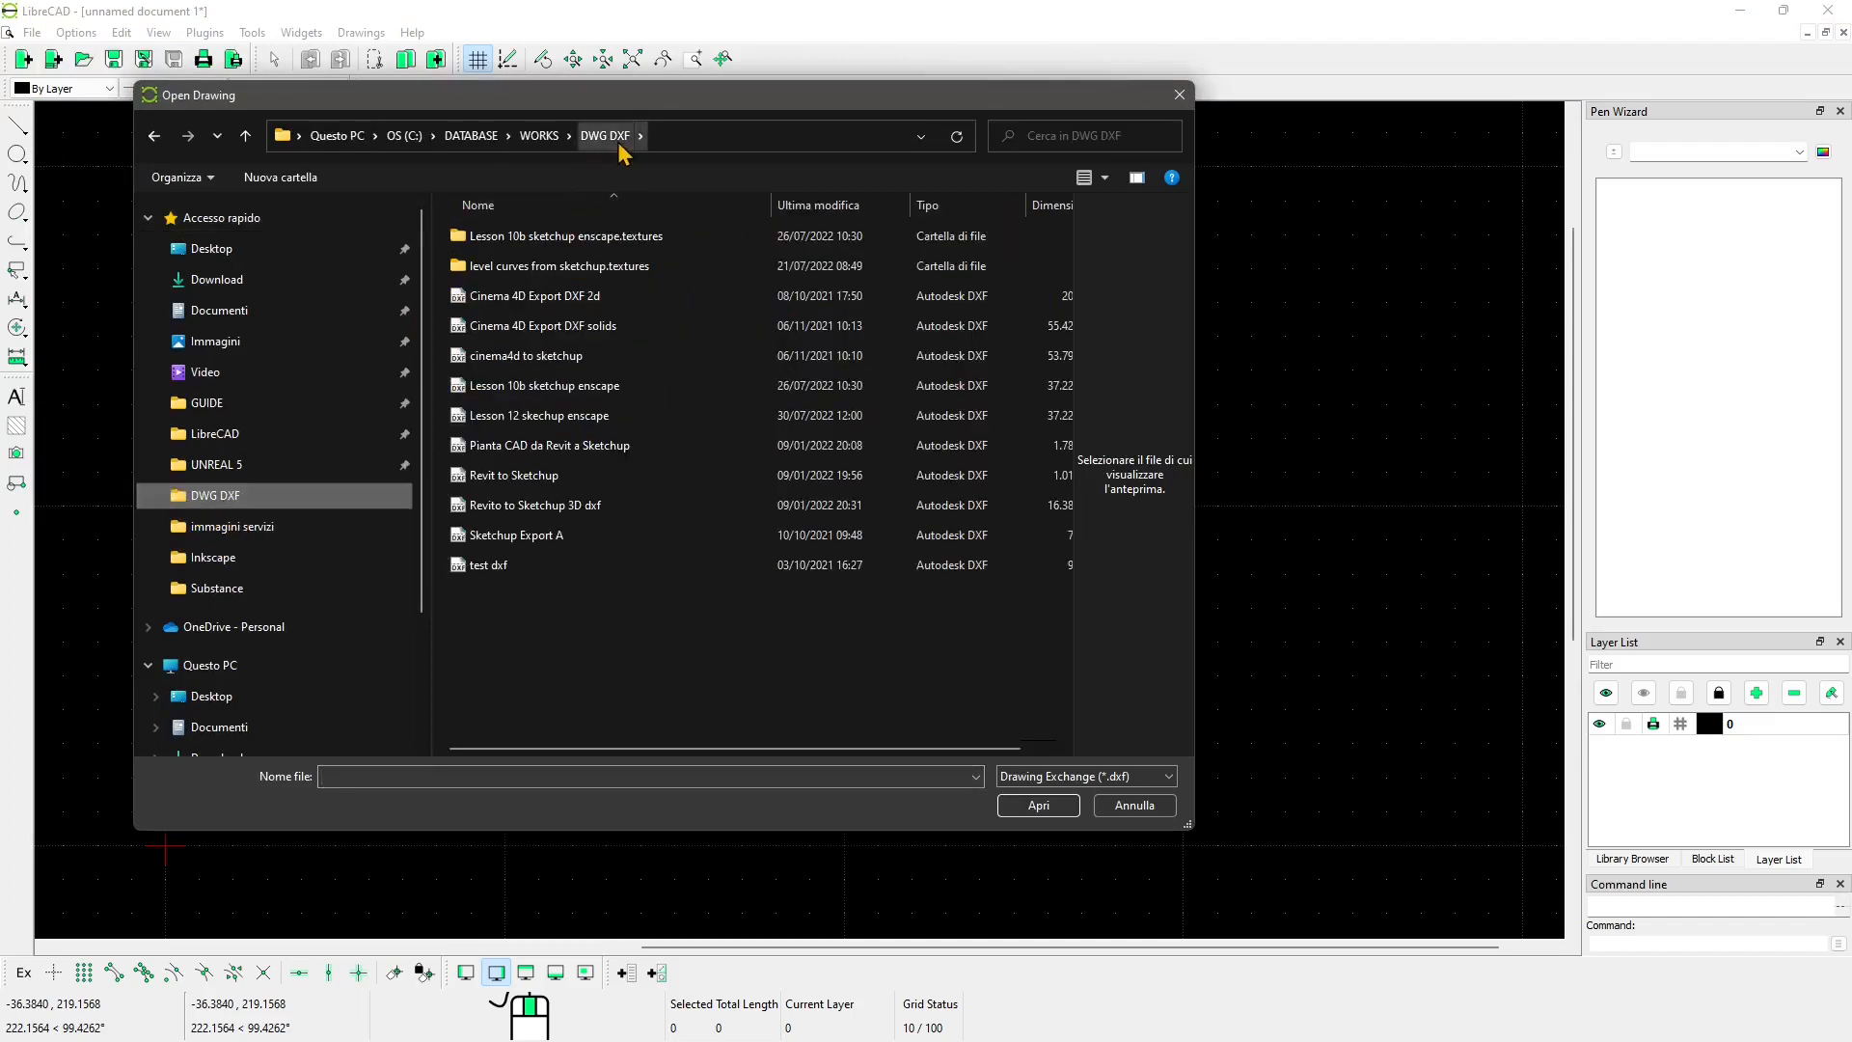
click(1117, 774)
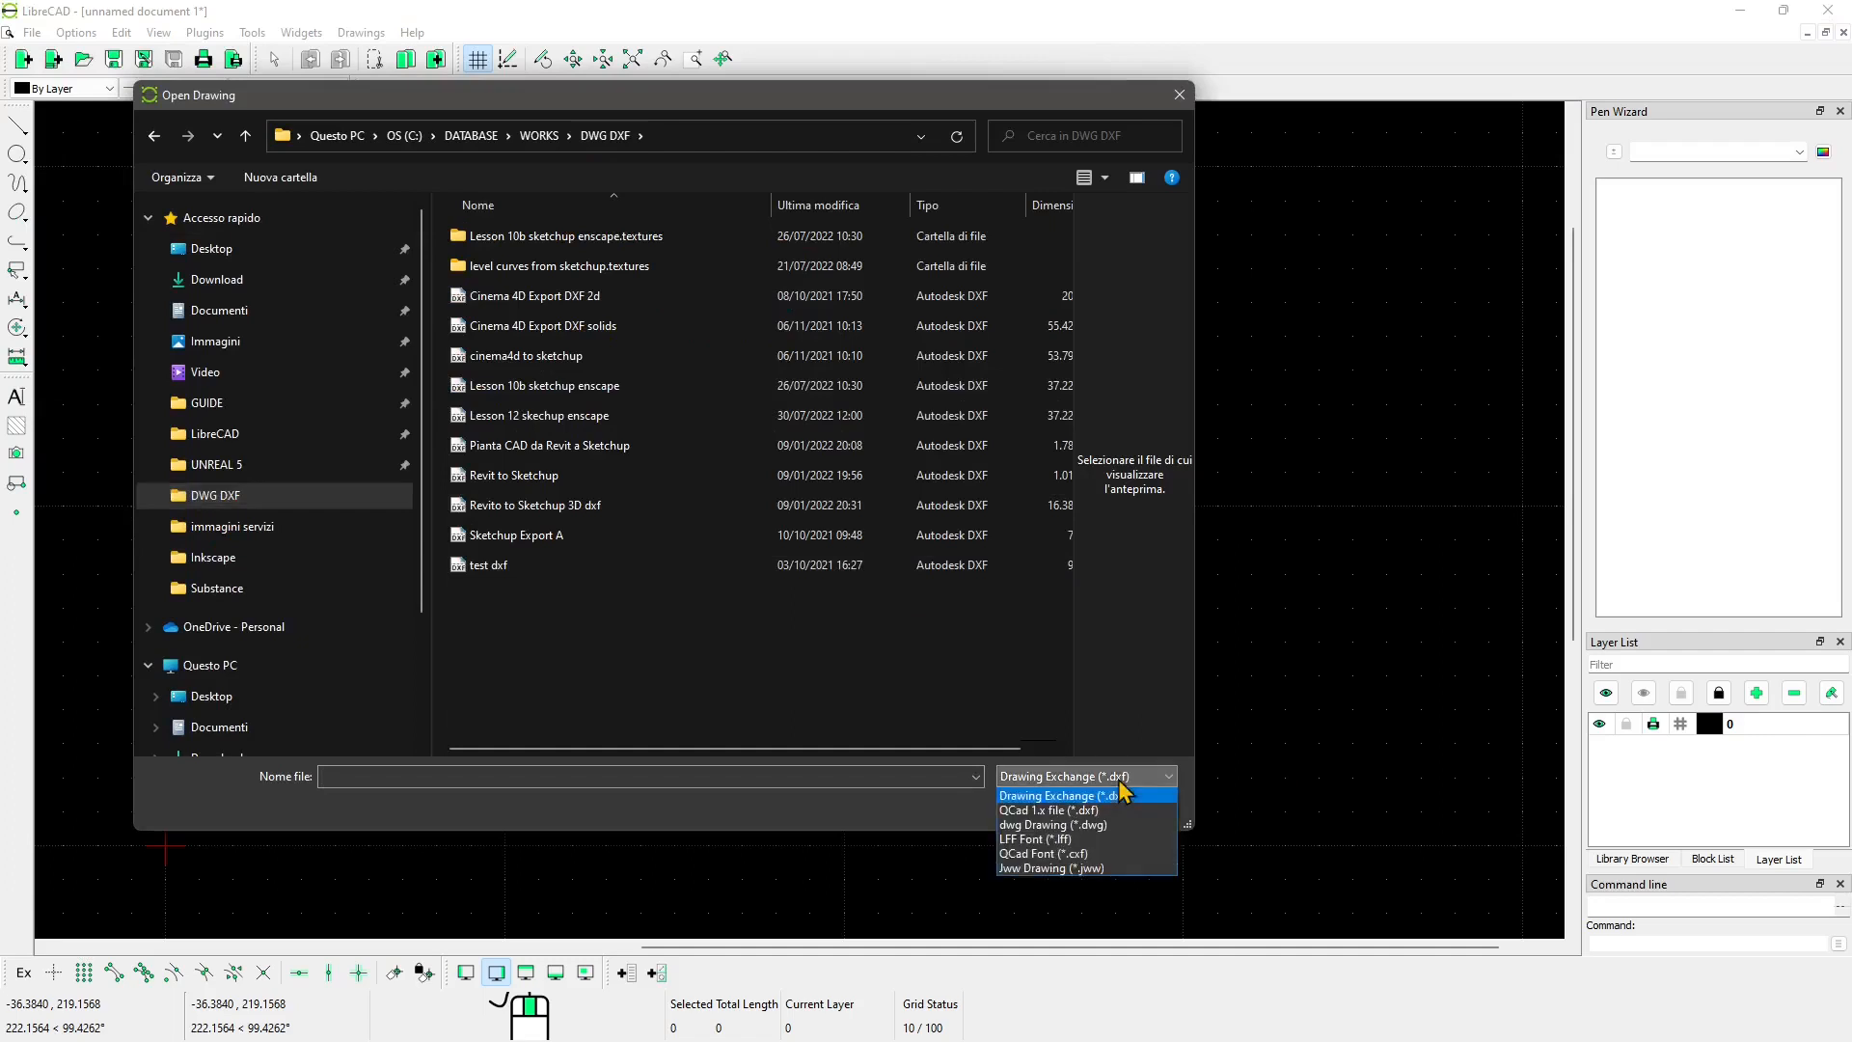
click(1073, 825)
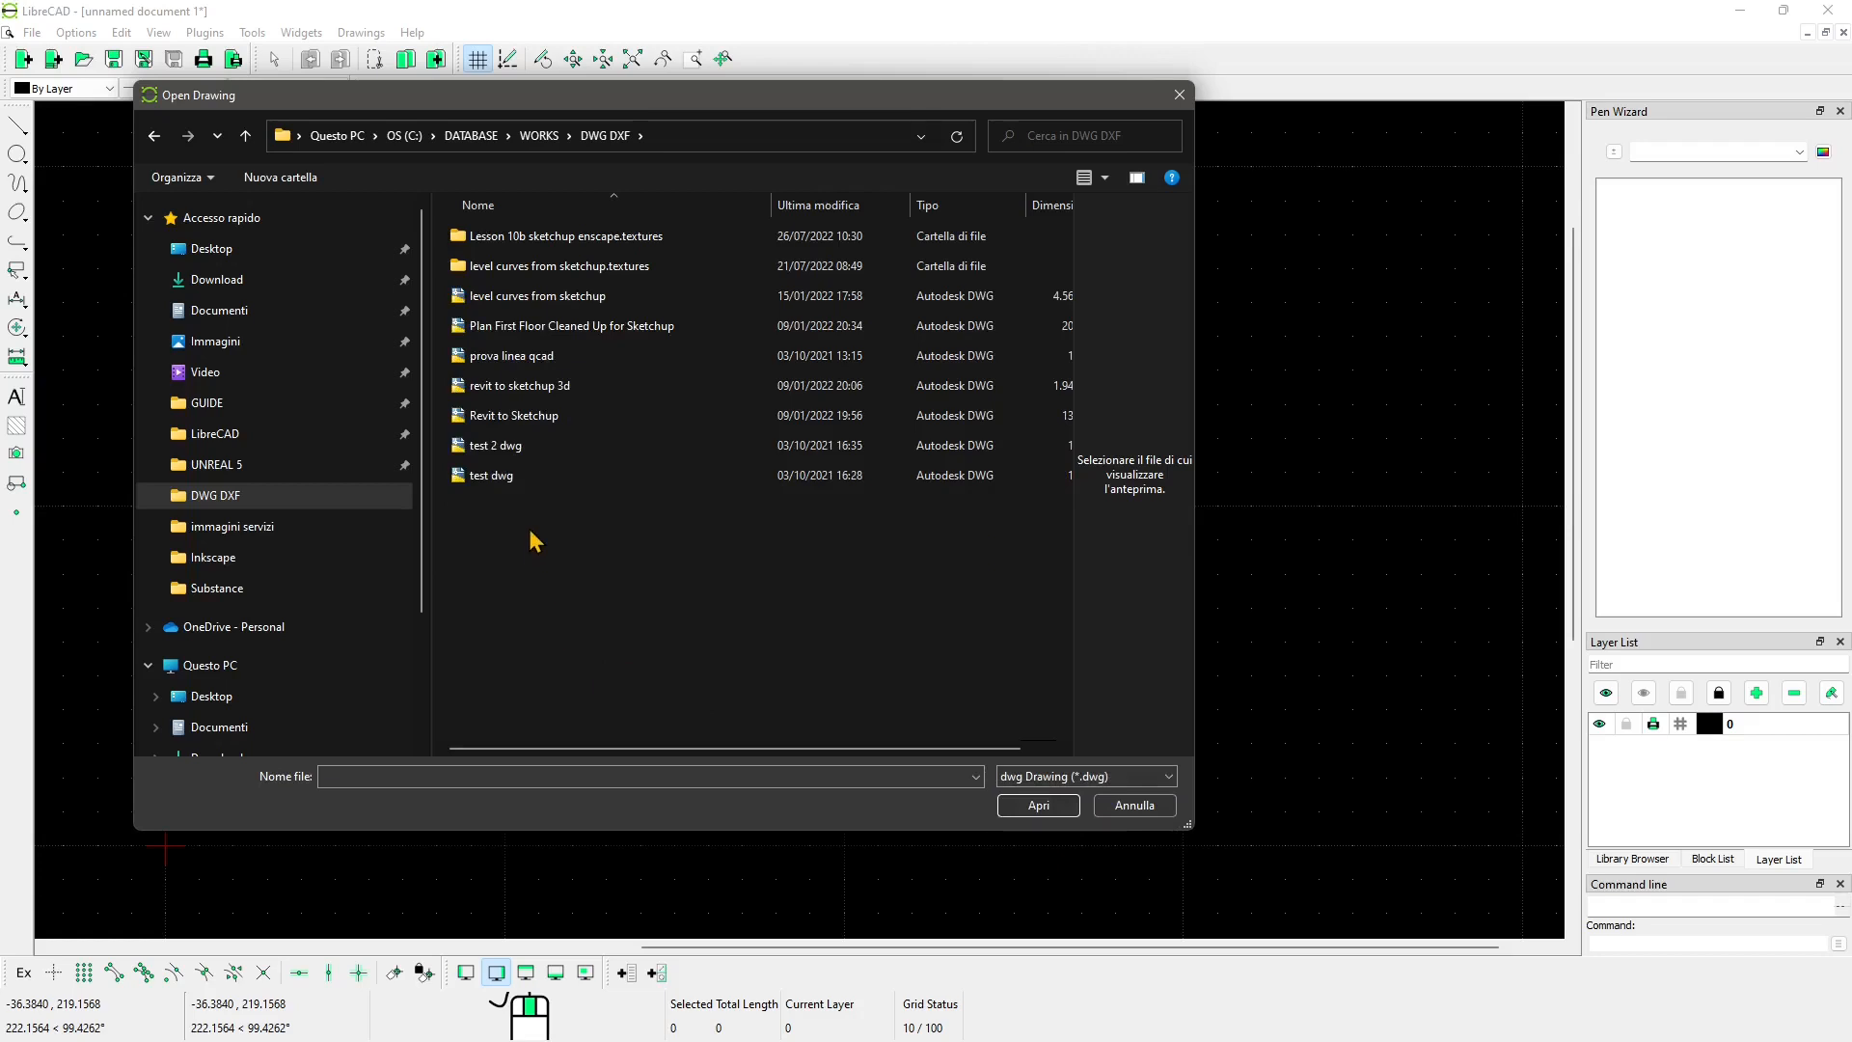
click(545, 328)
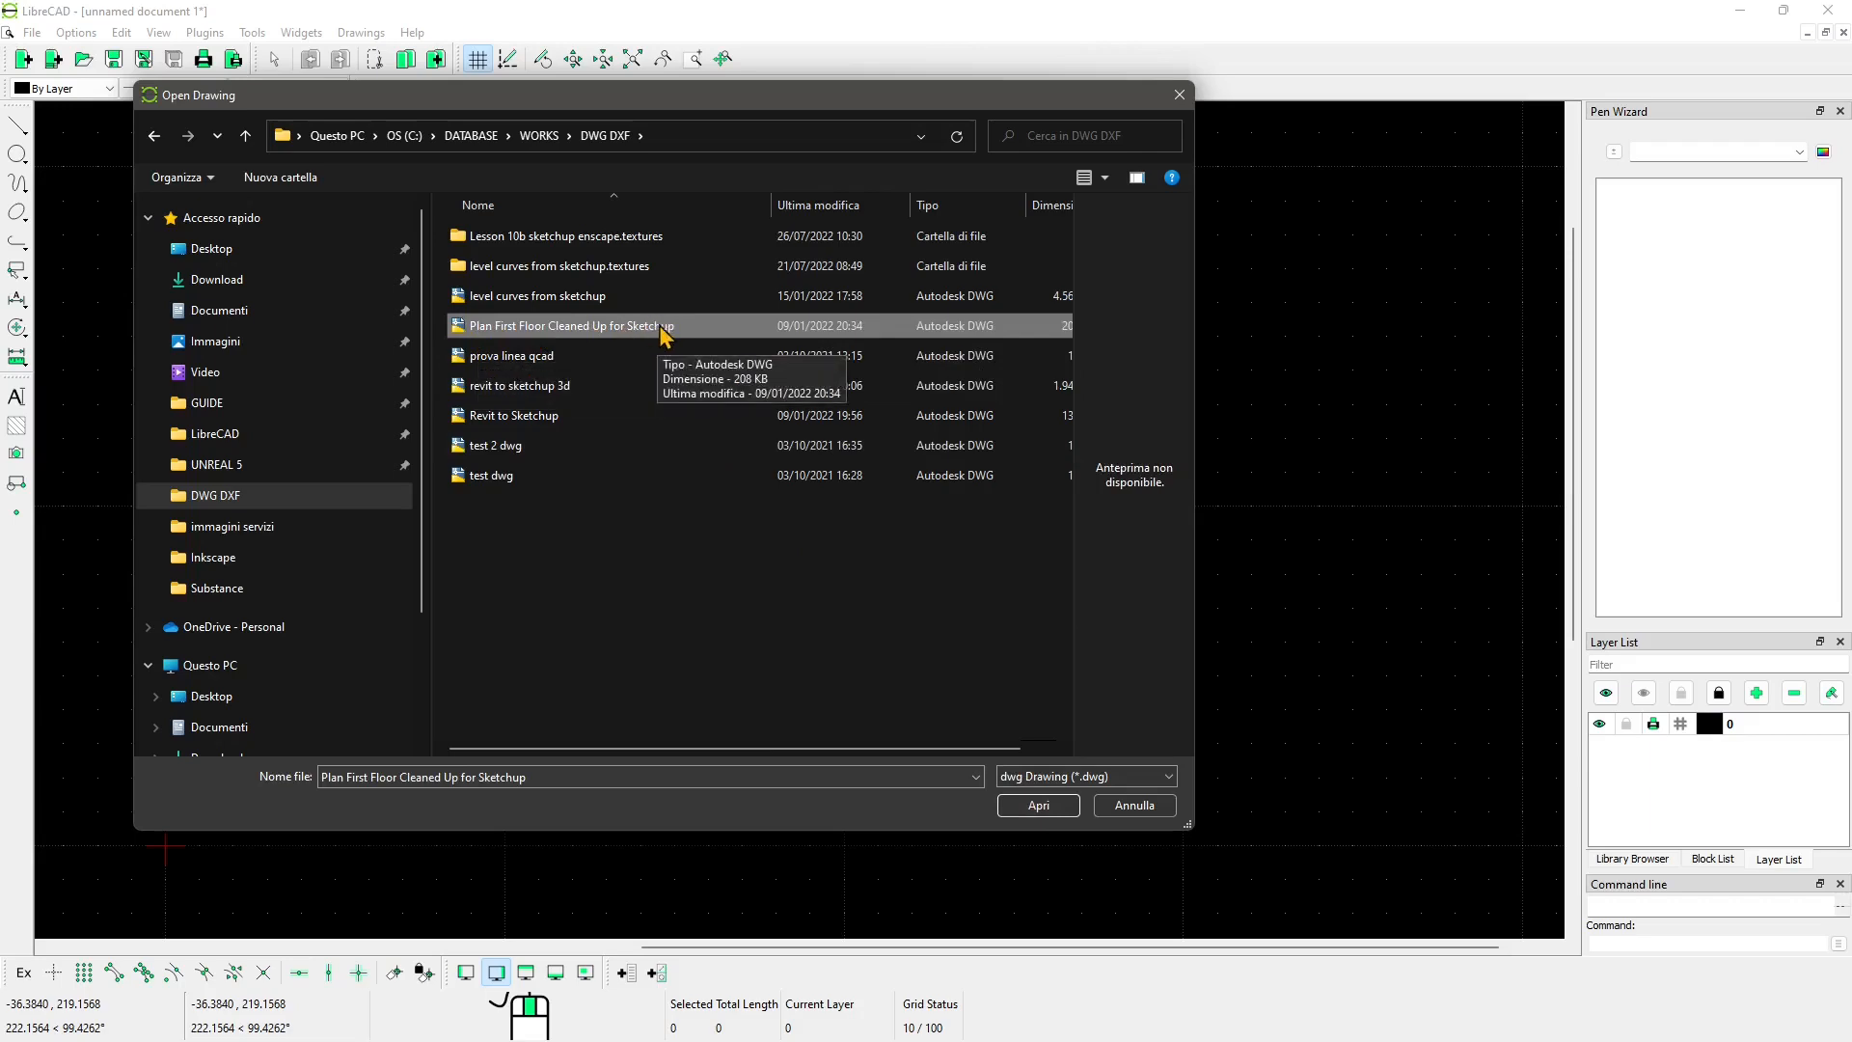
click(1038, 805)
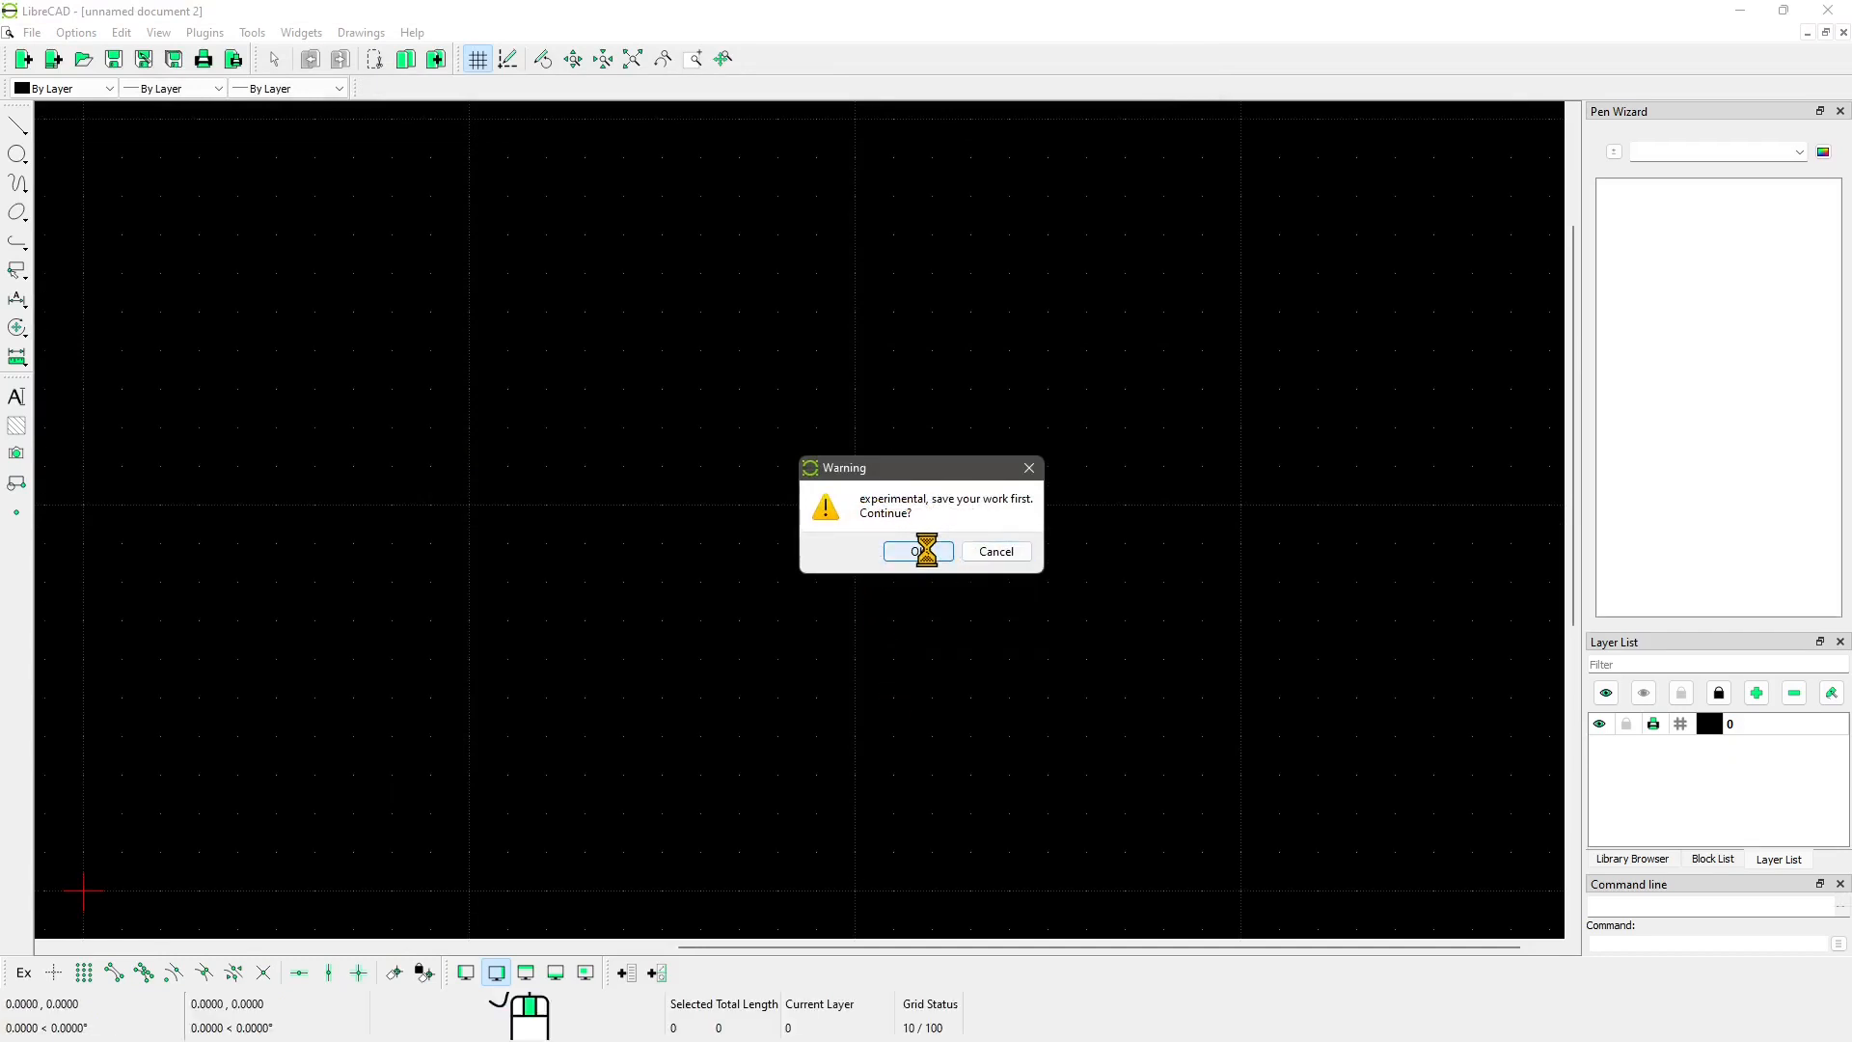
click(922, 550)
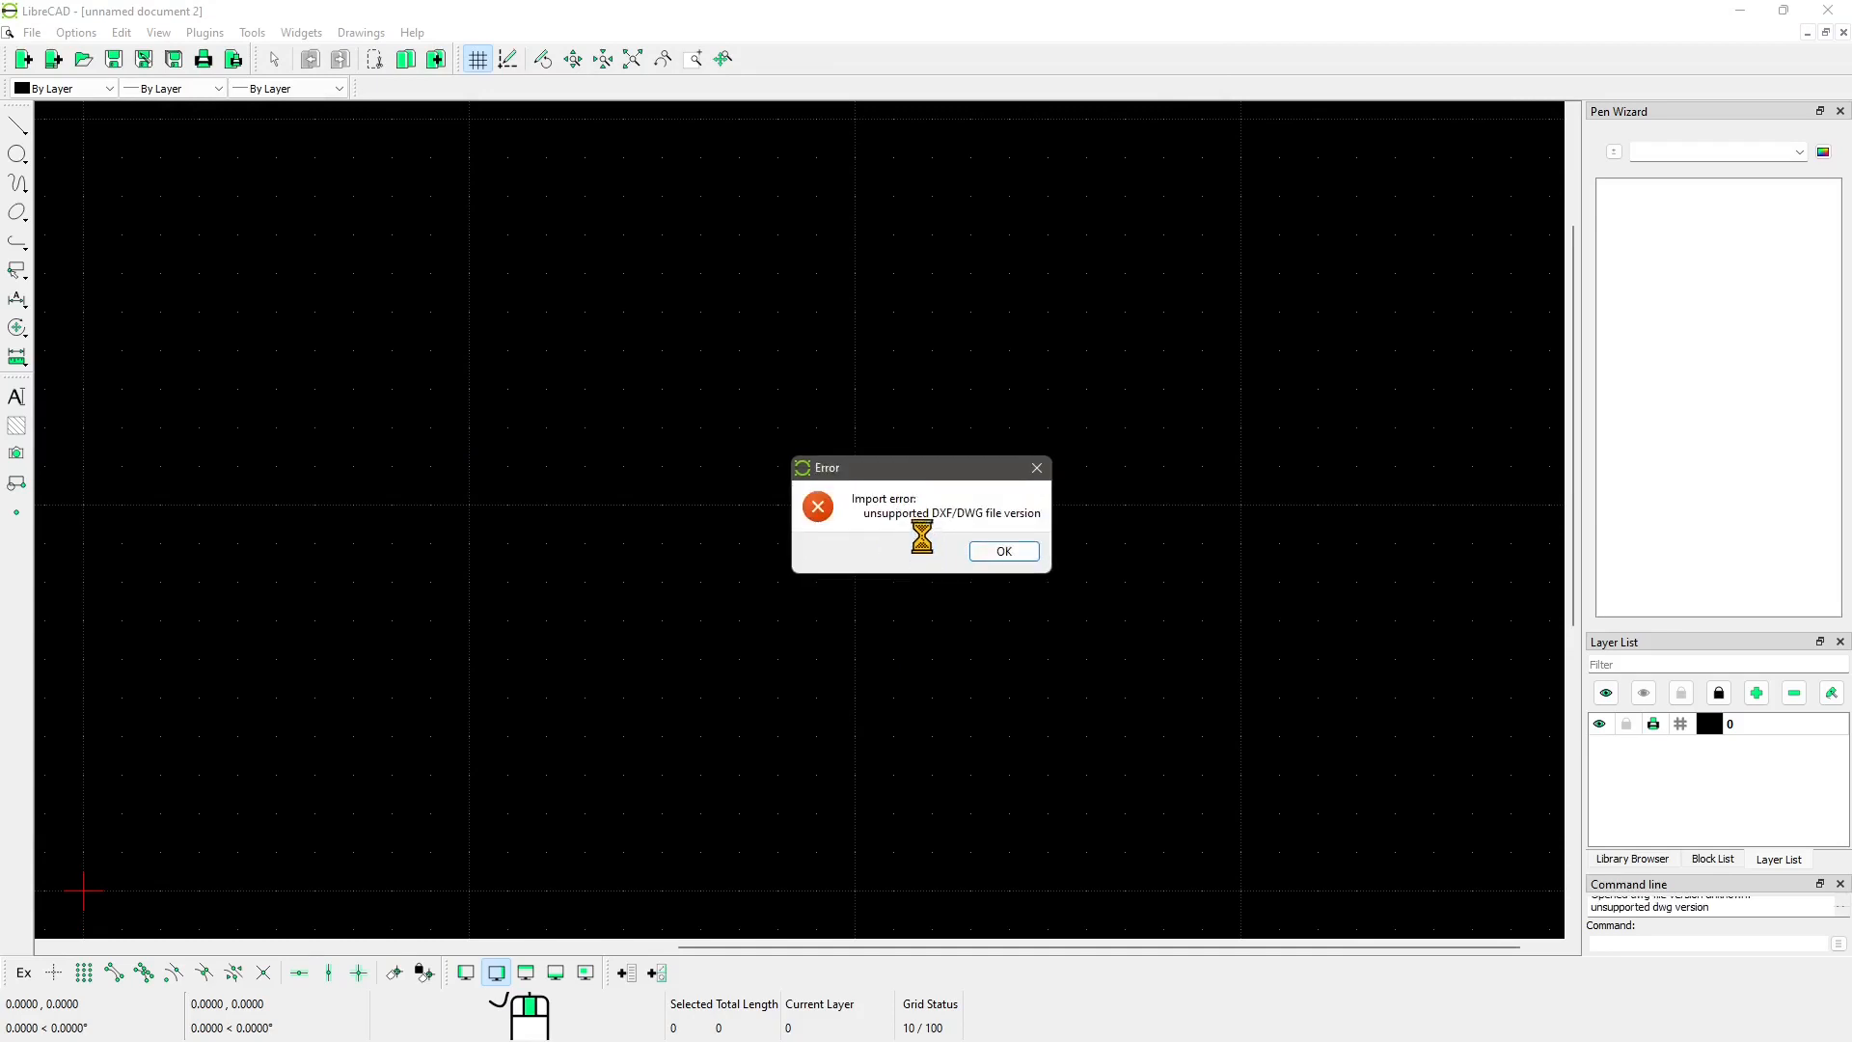
click(1030, 468)
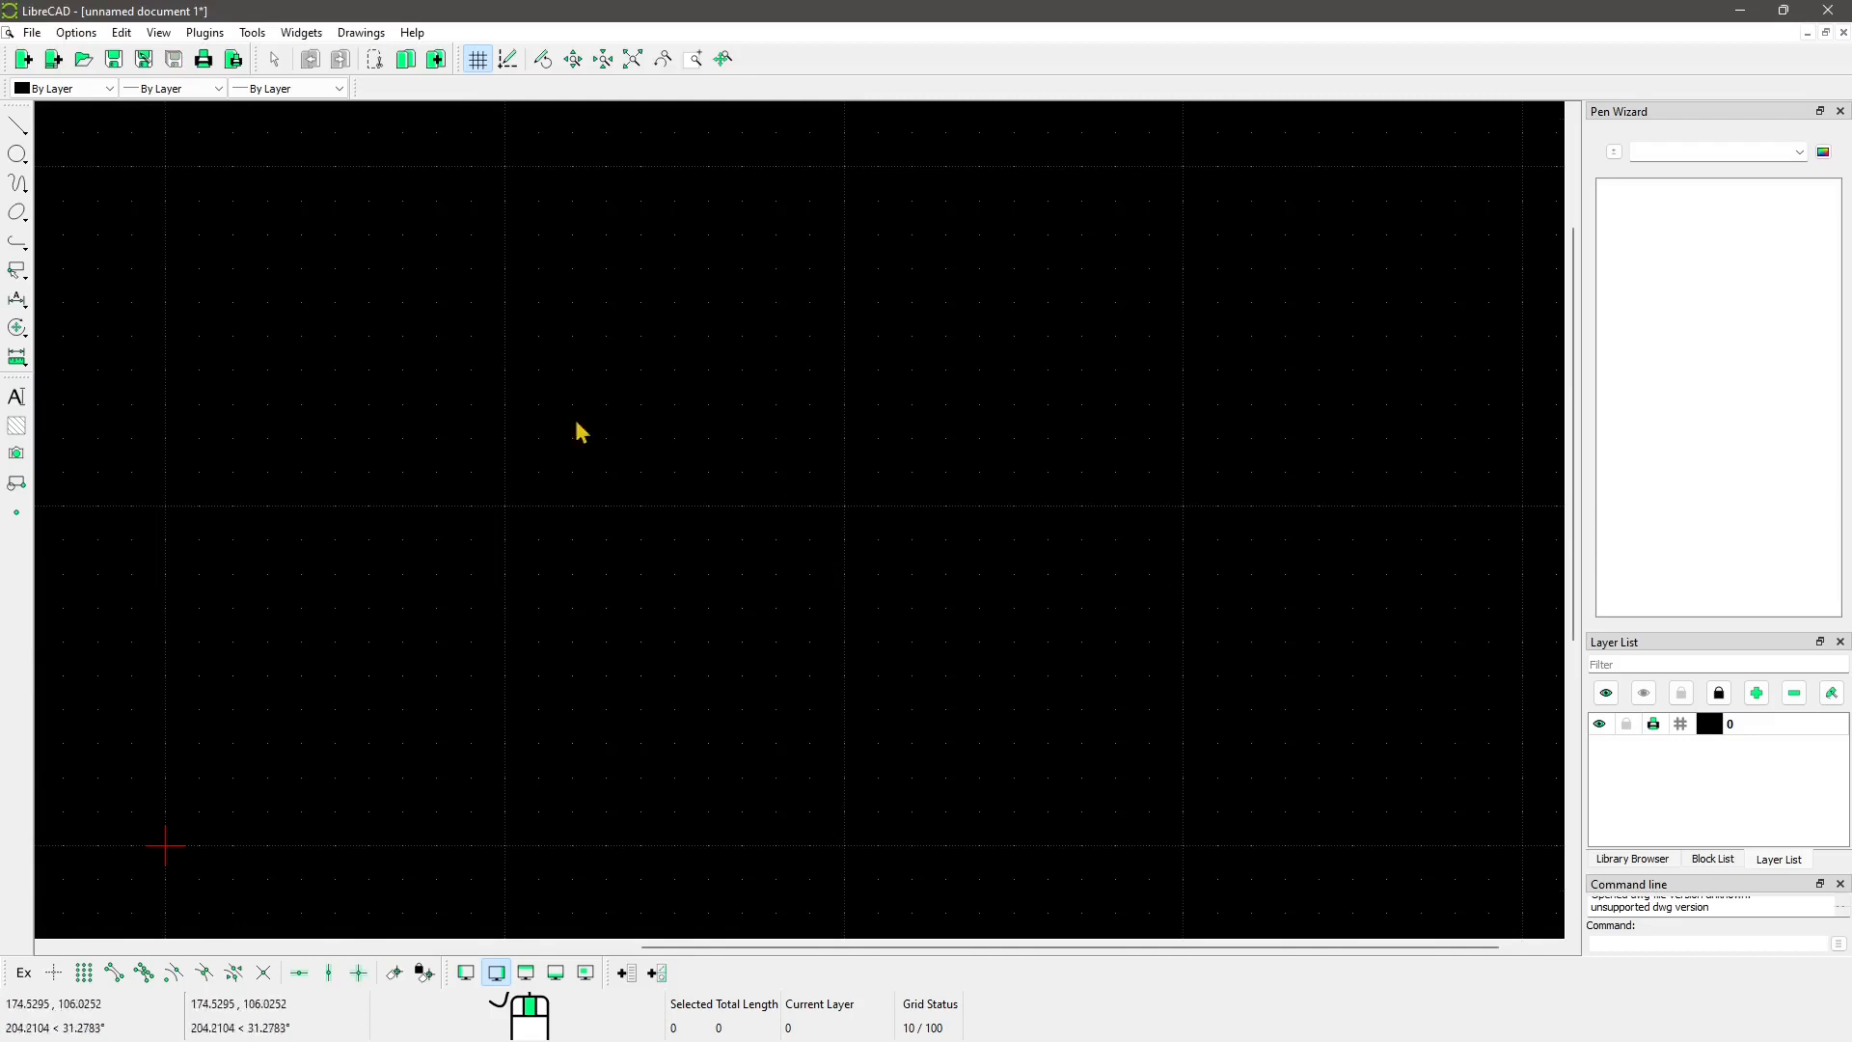
Step: Open Revit to Sketchup.dxf using the Drawing Exchange (*.dxf) file-type filter
click(33, 32)
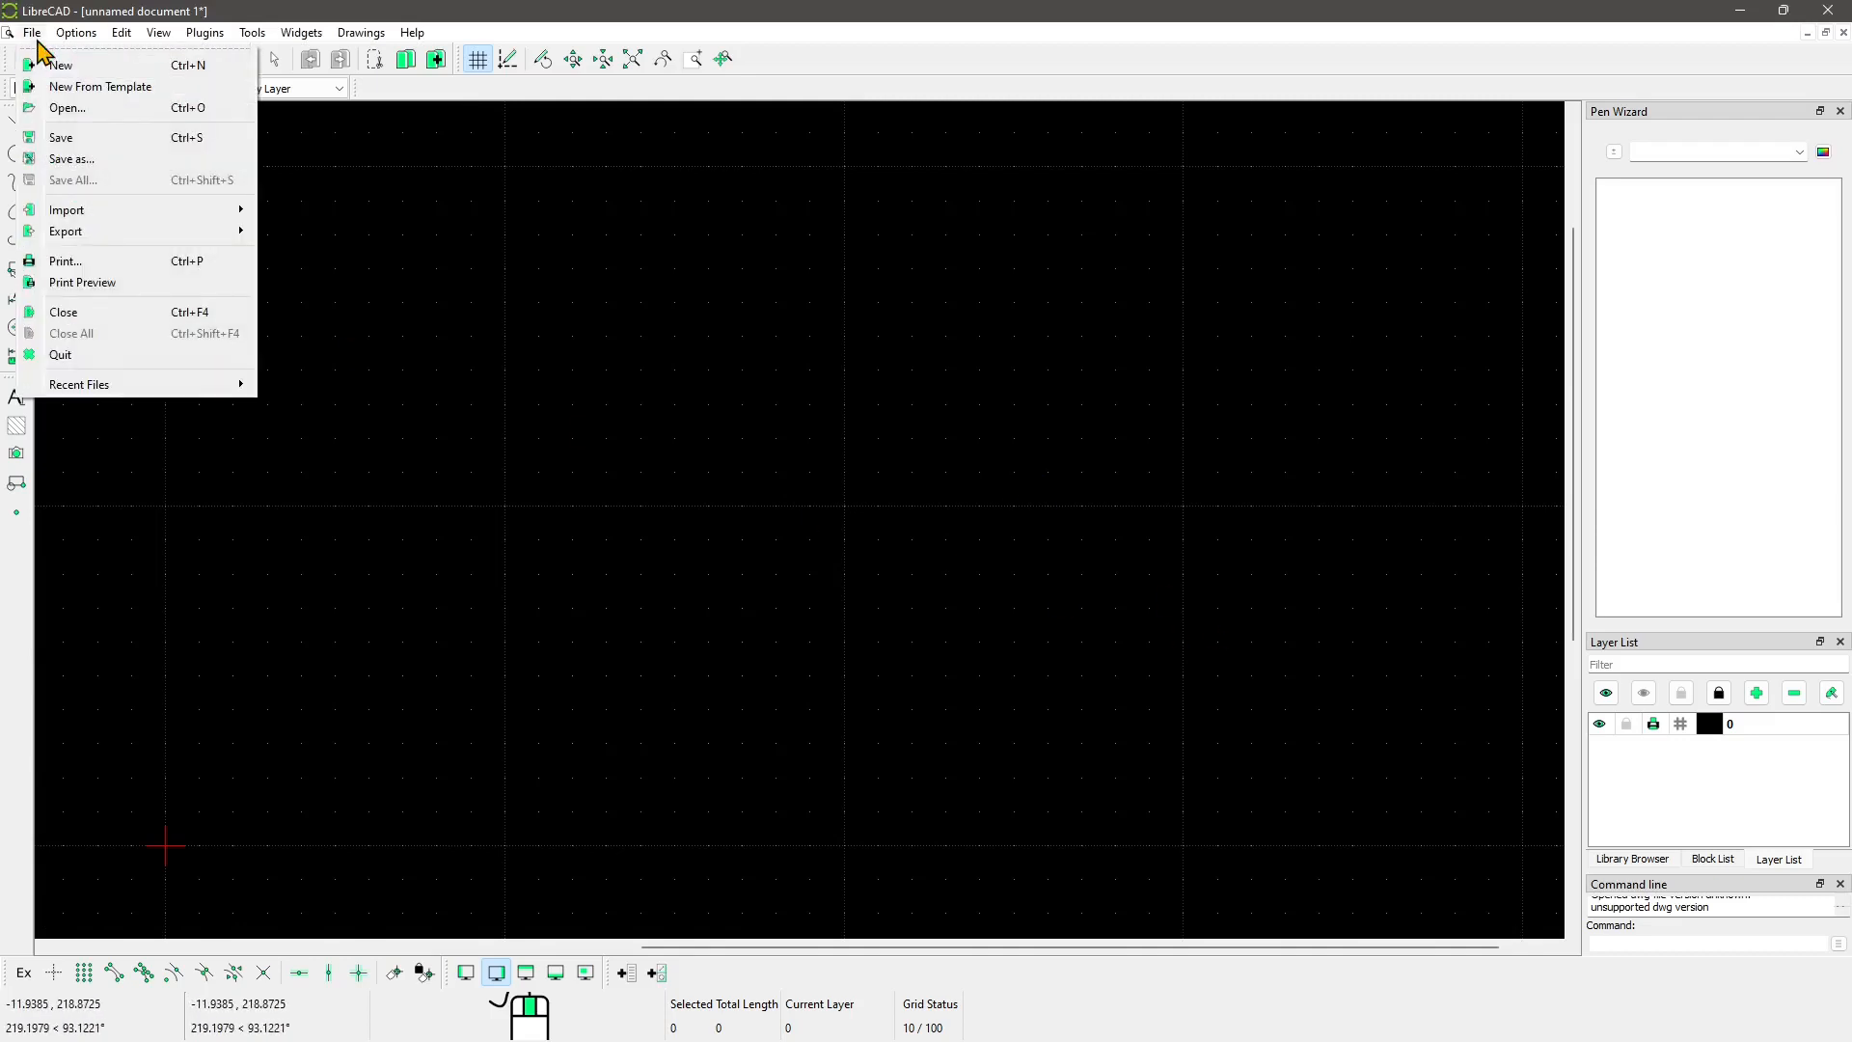
mouse_move(87, 218)
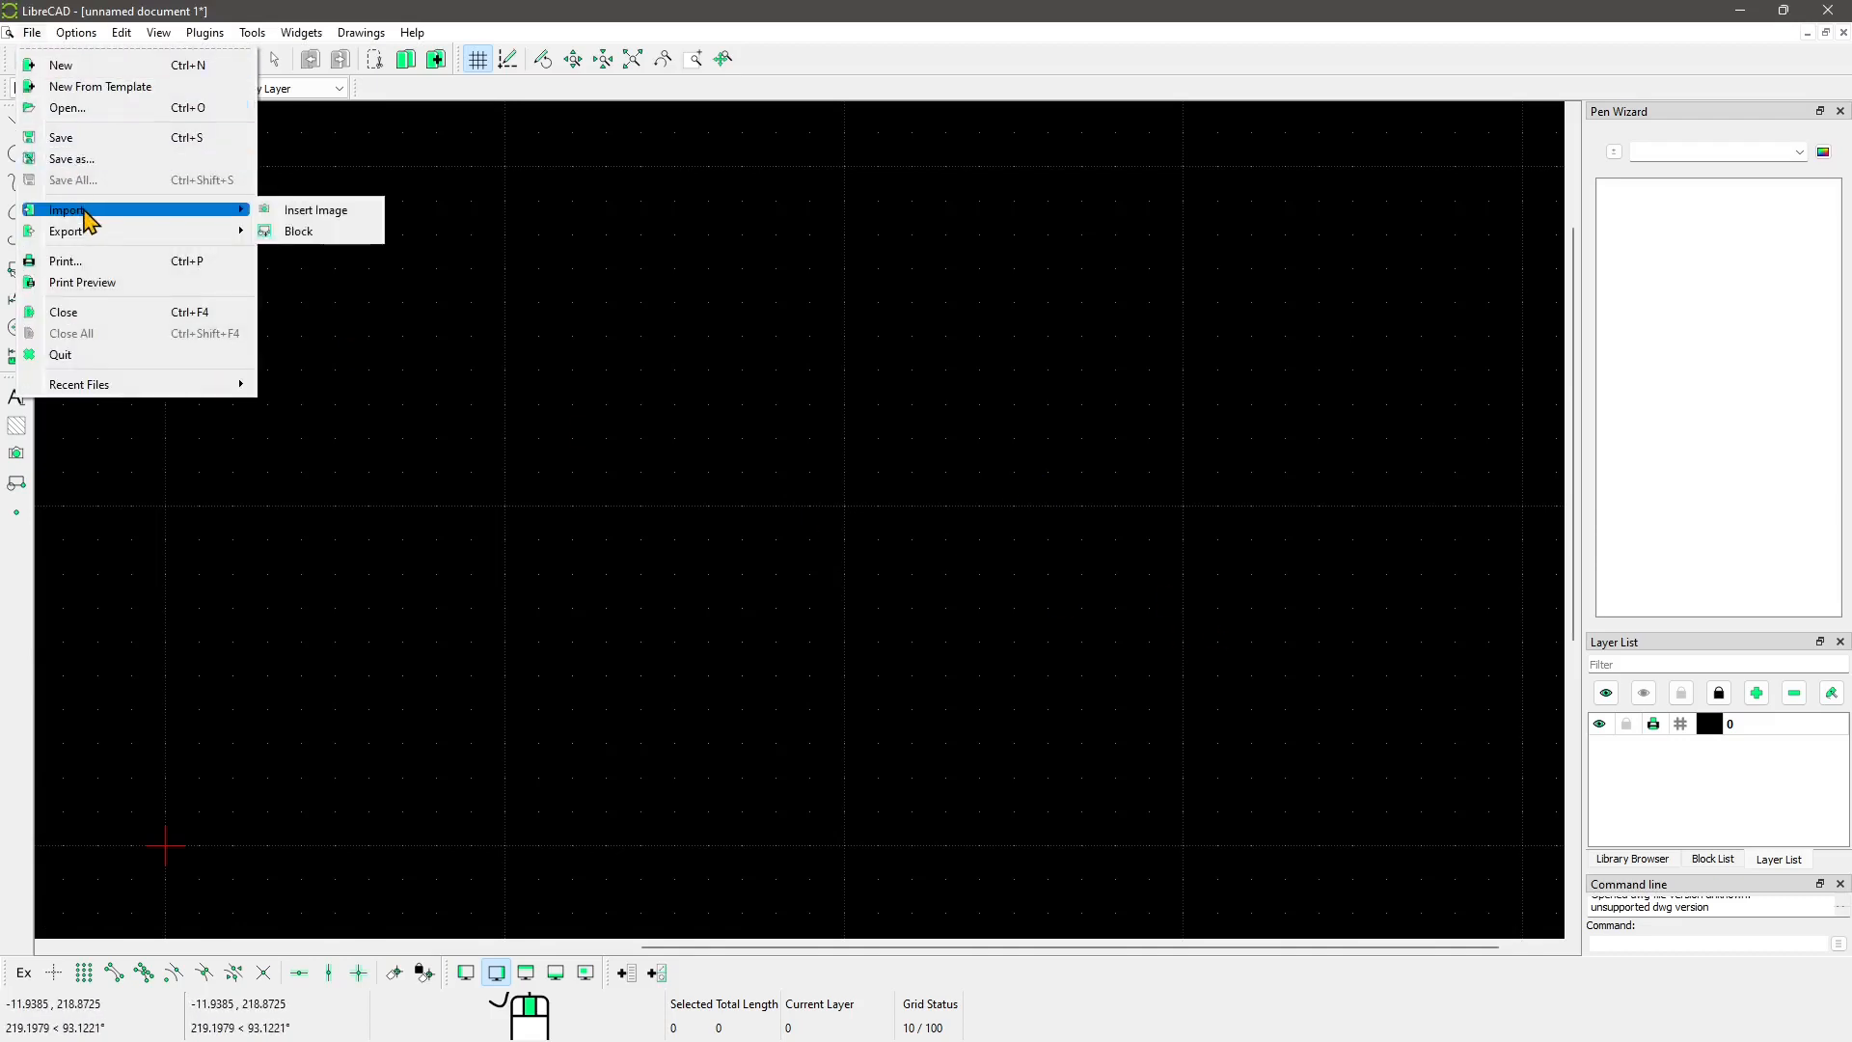
click(66, 109)
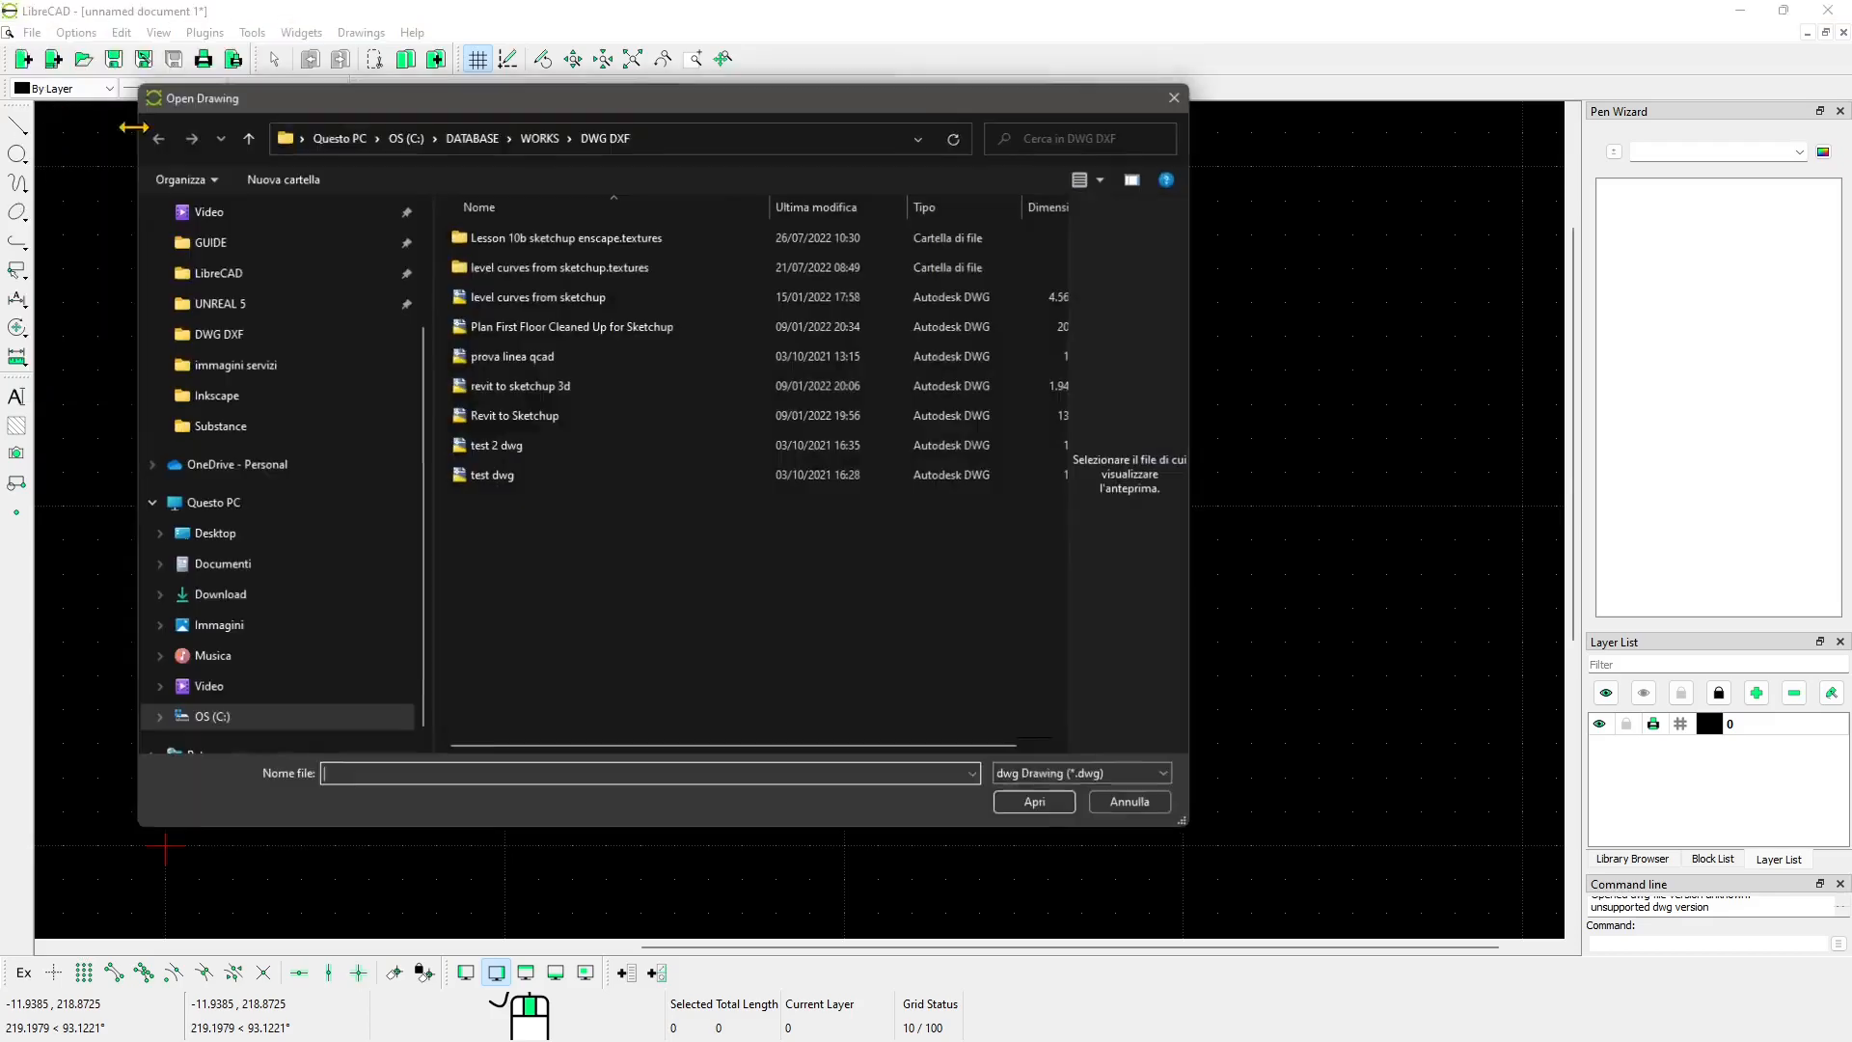
click(1034, 773)
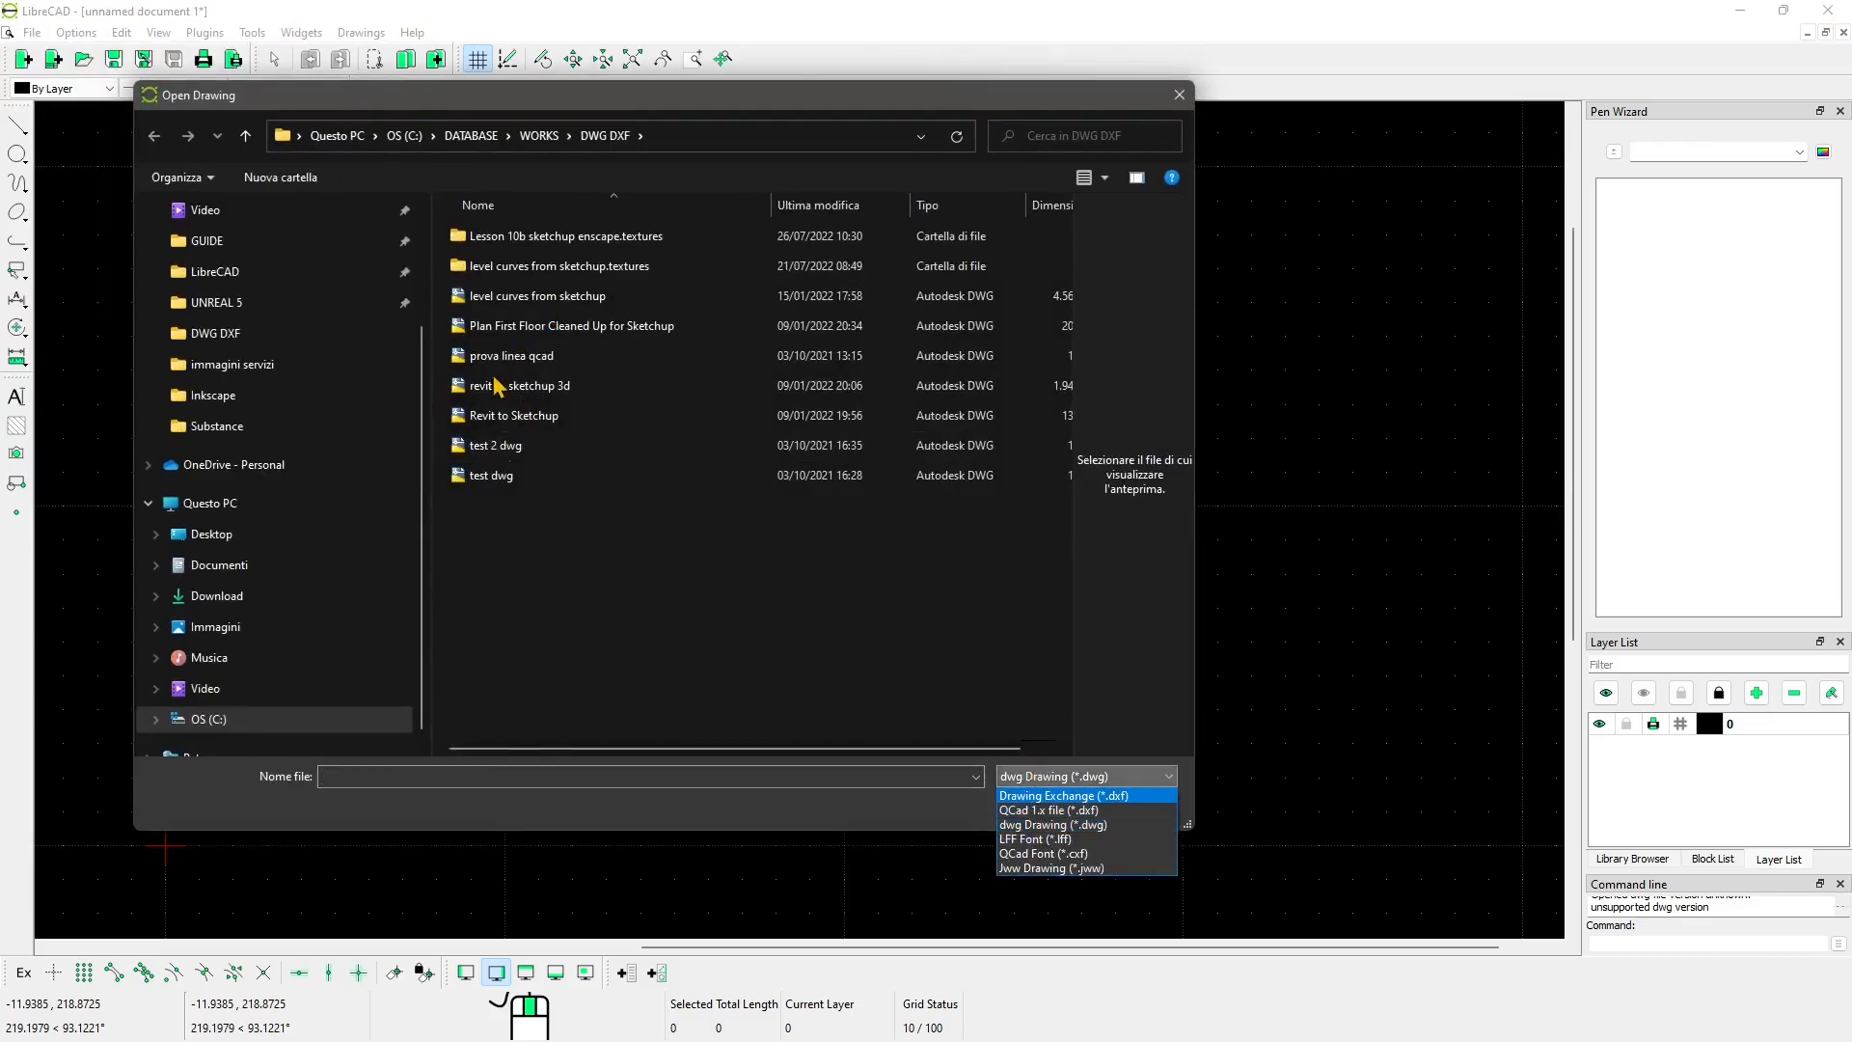
click(1047, 810)
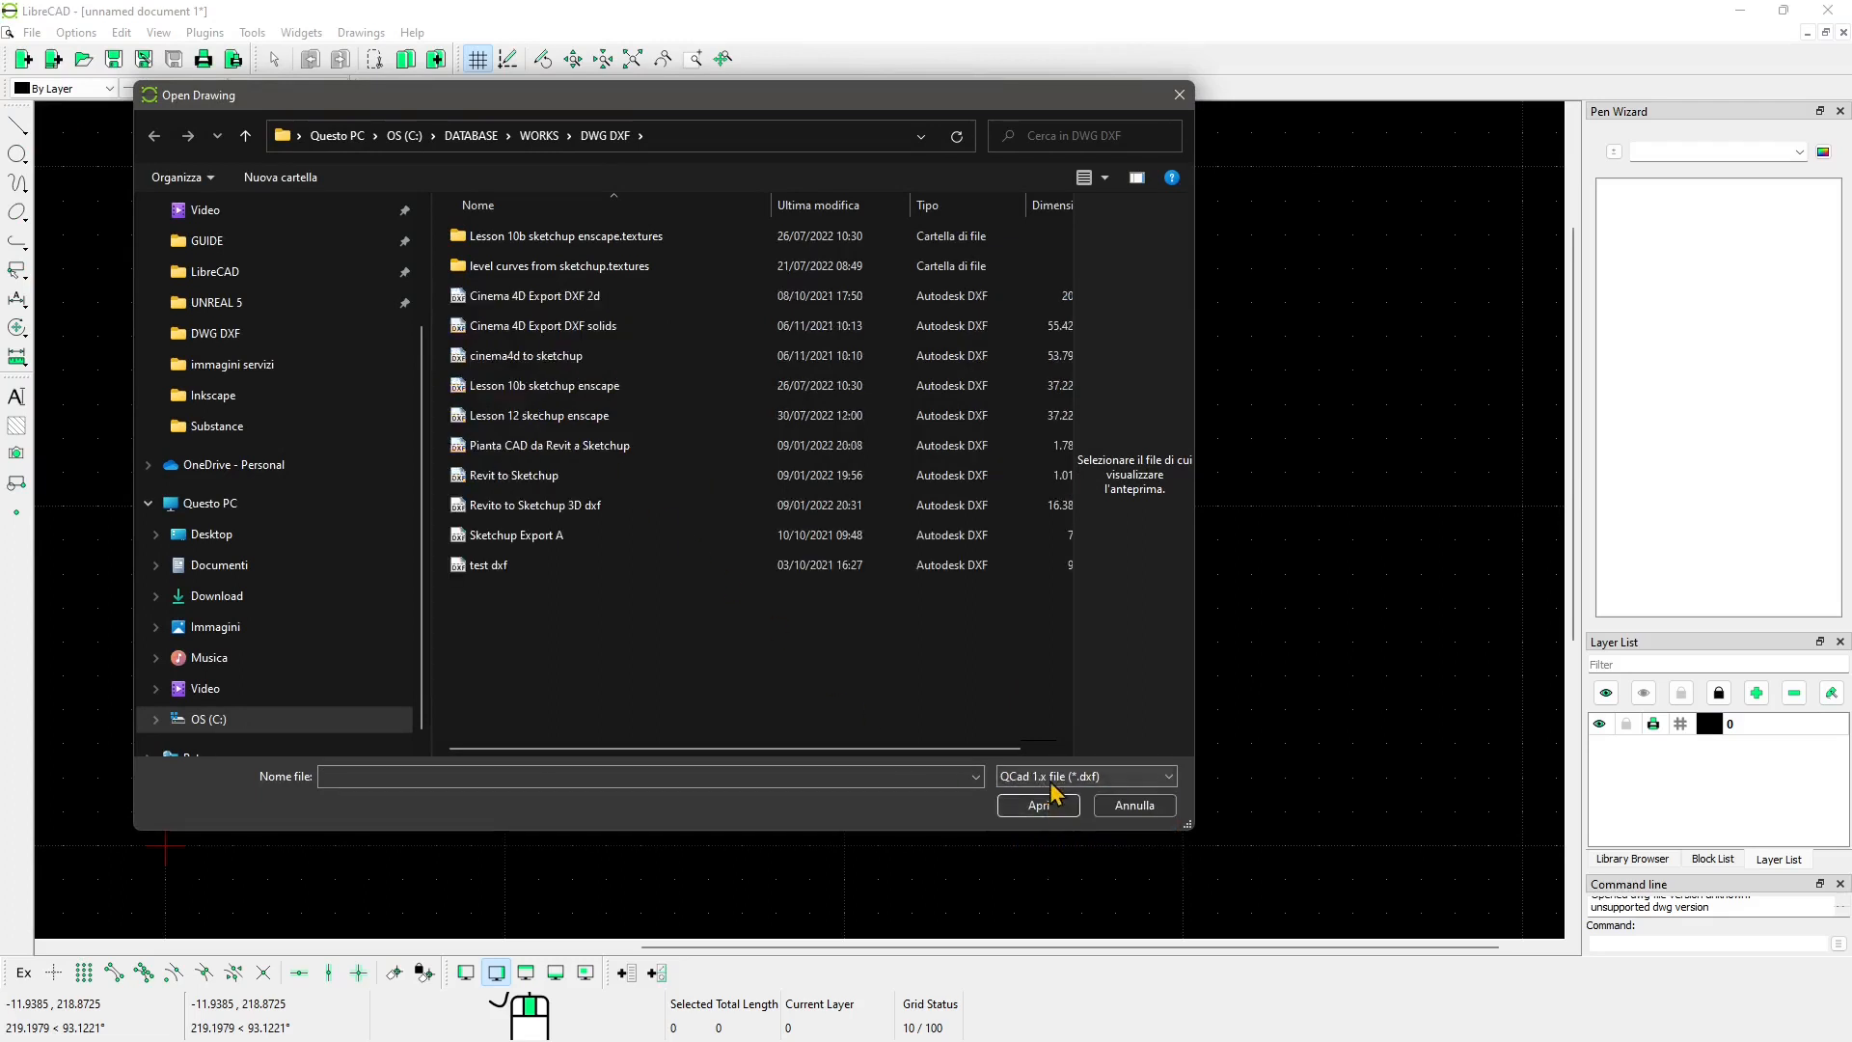
click(1052, 783)
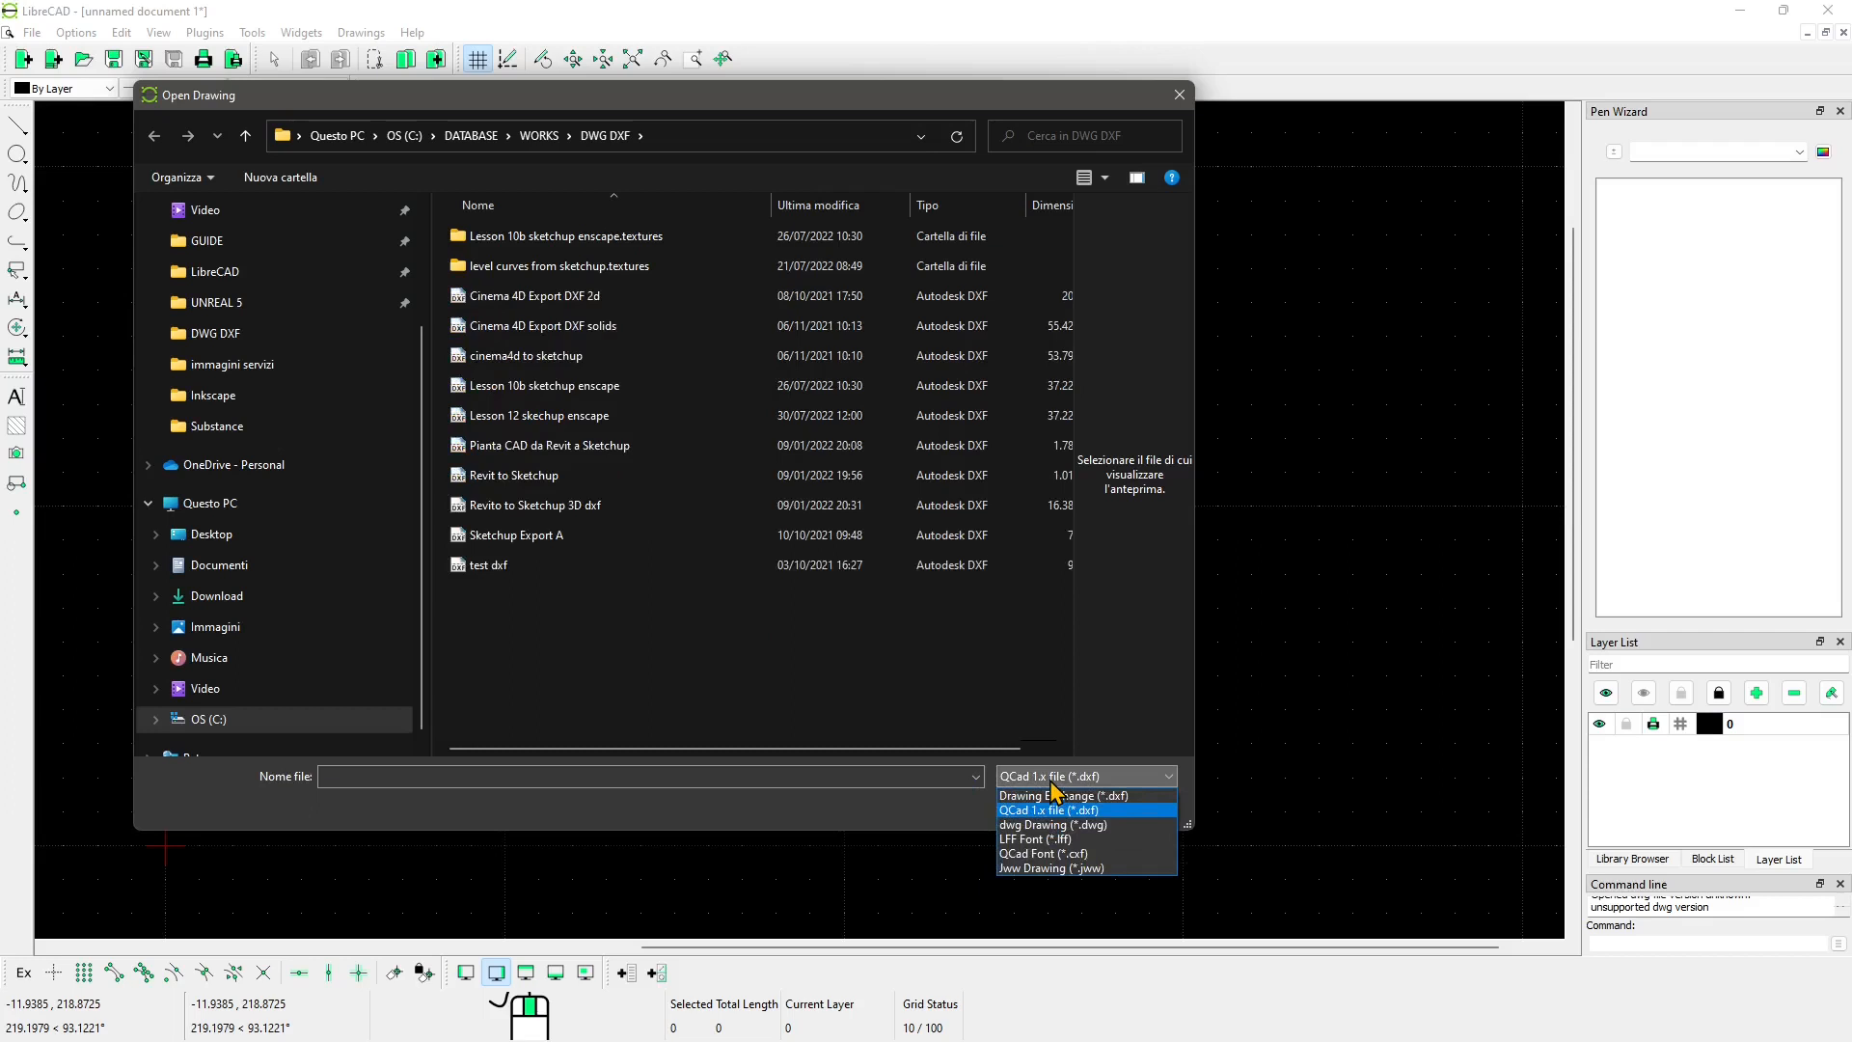
click(1053, 795)
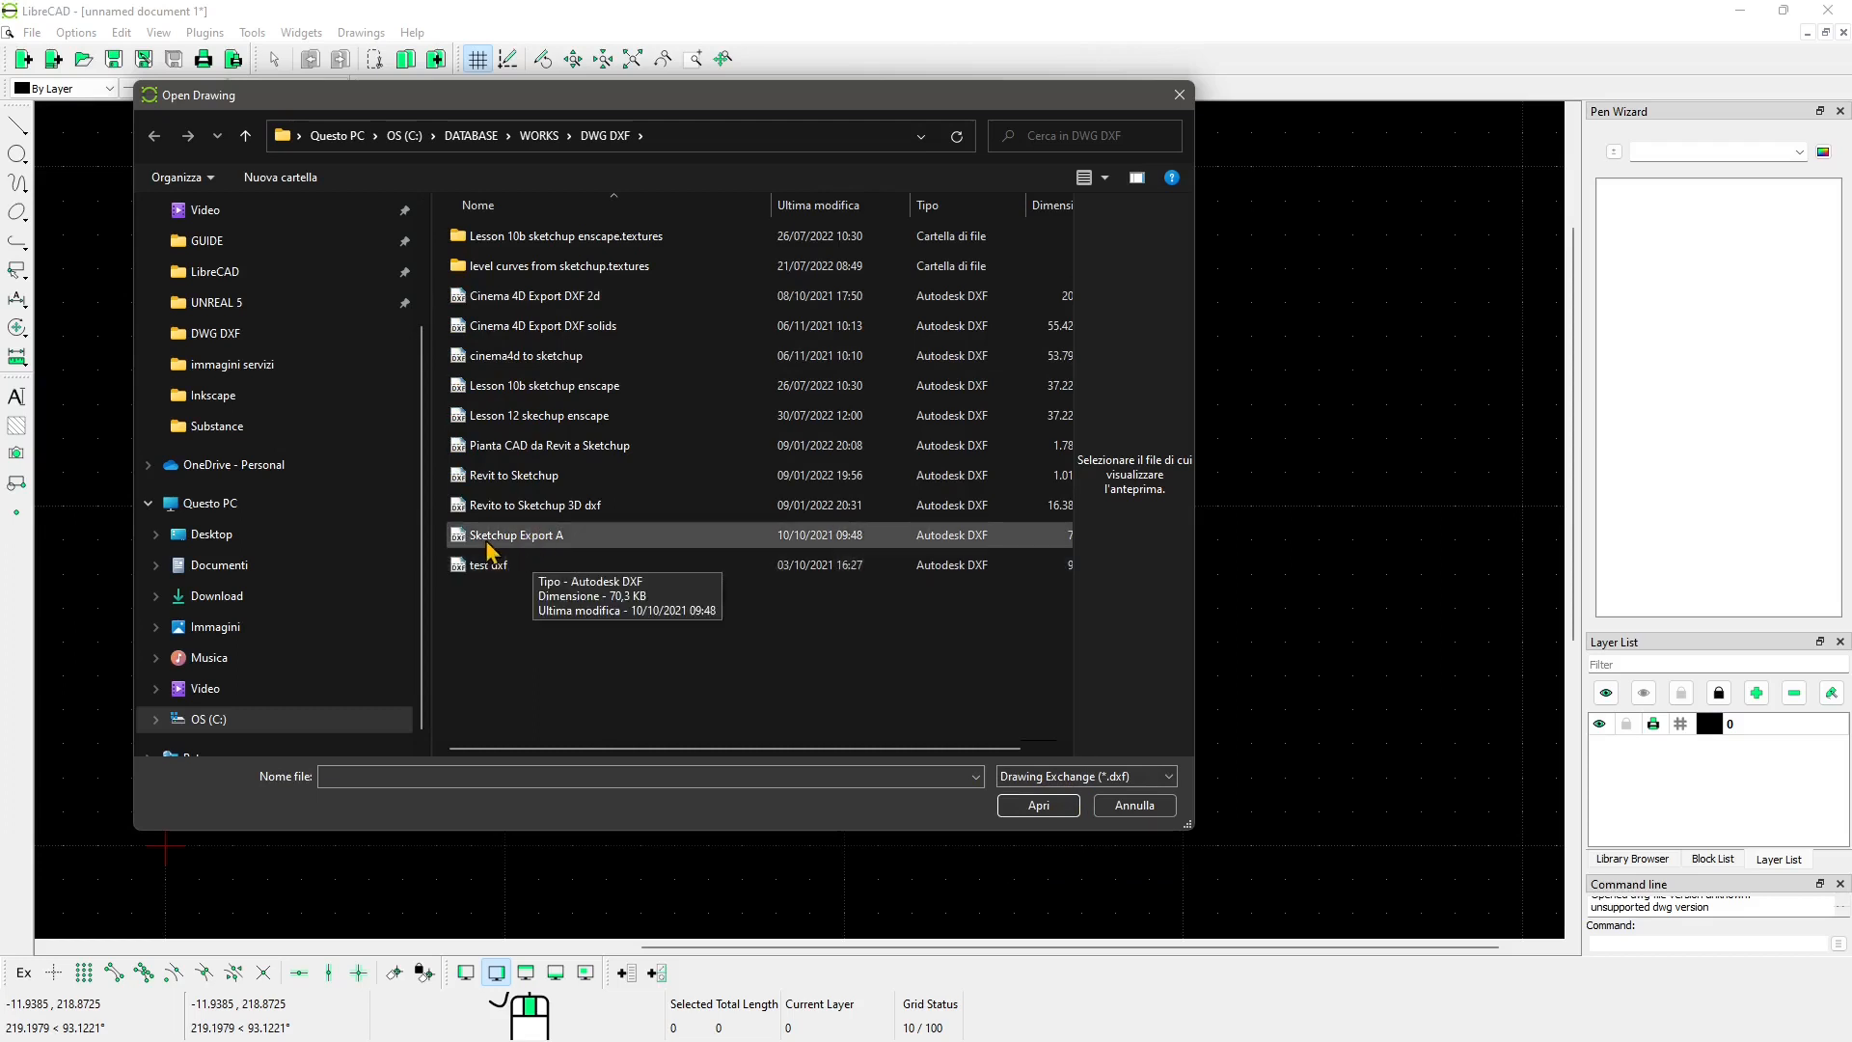
click(512, 476)
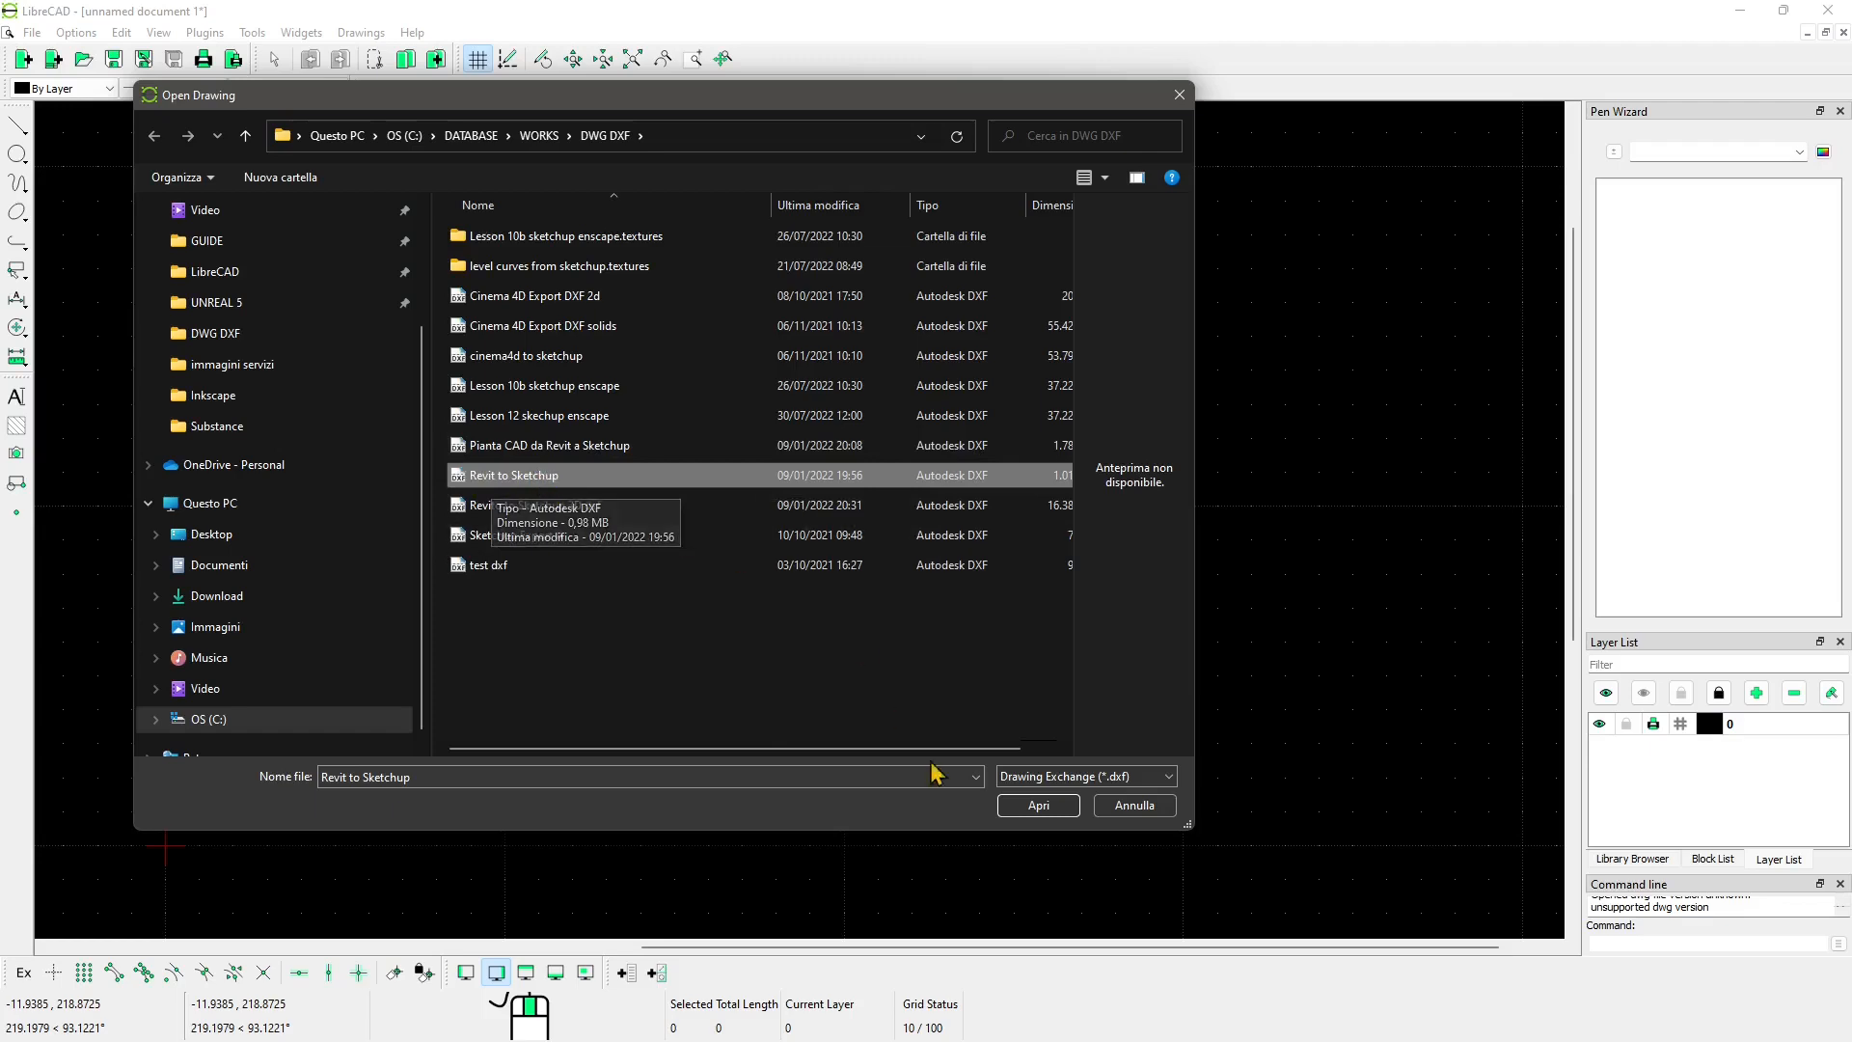
click(1025, 812)
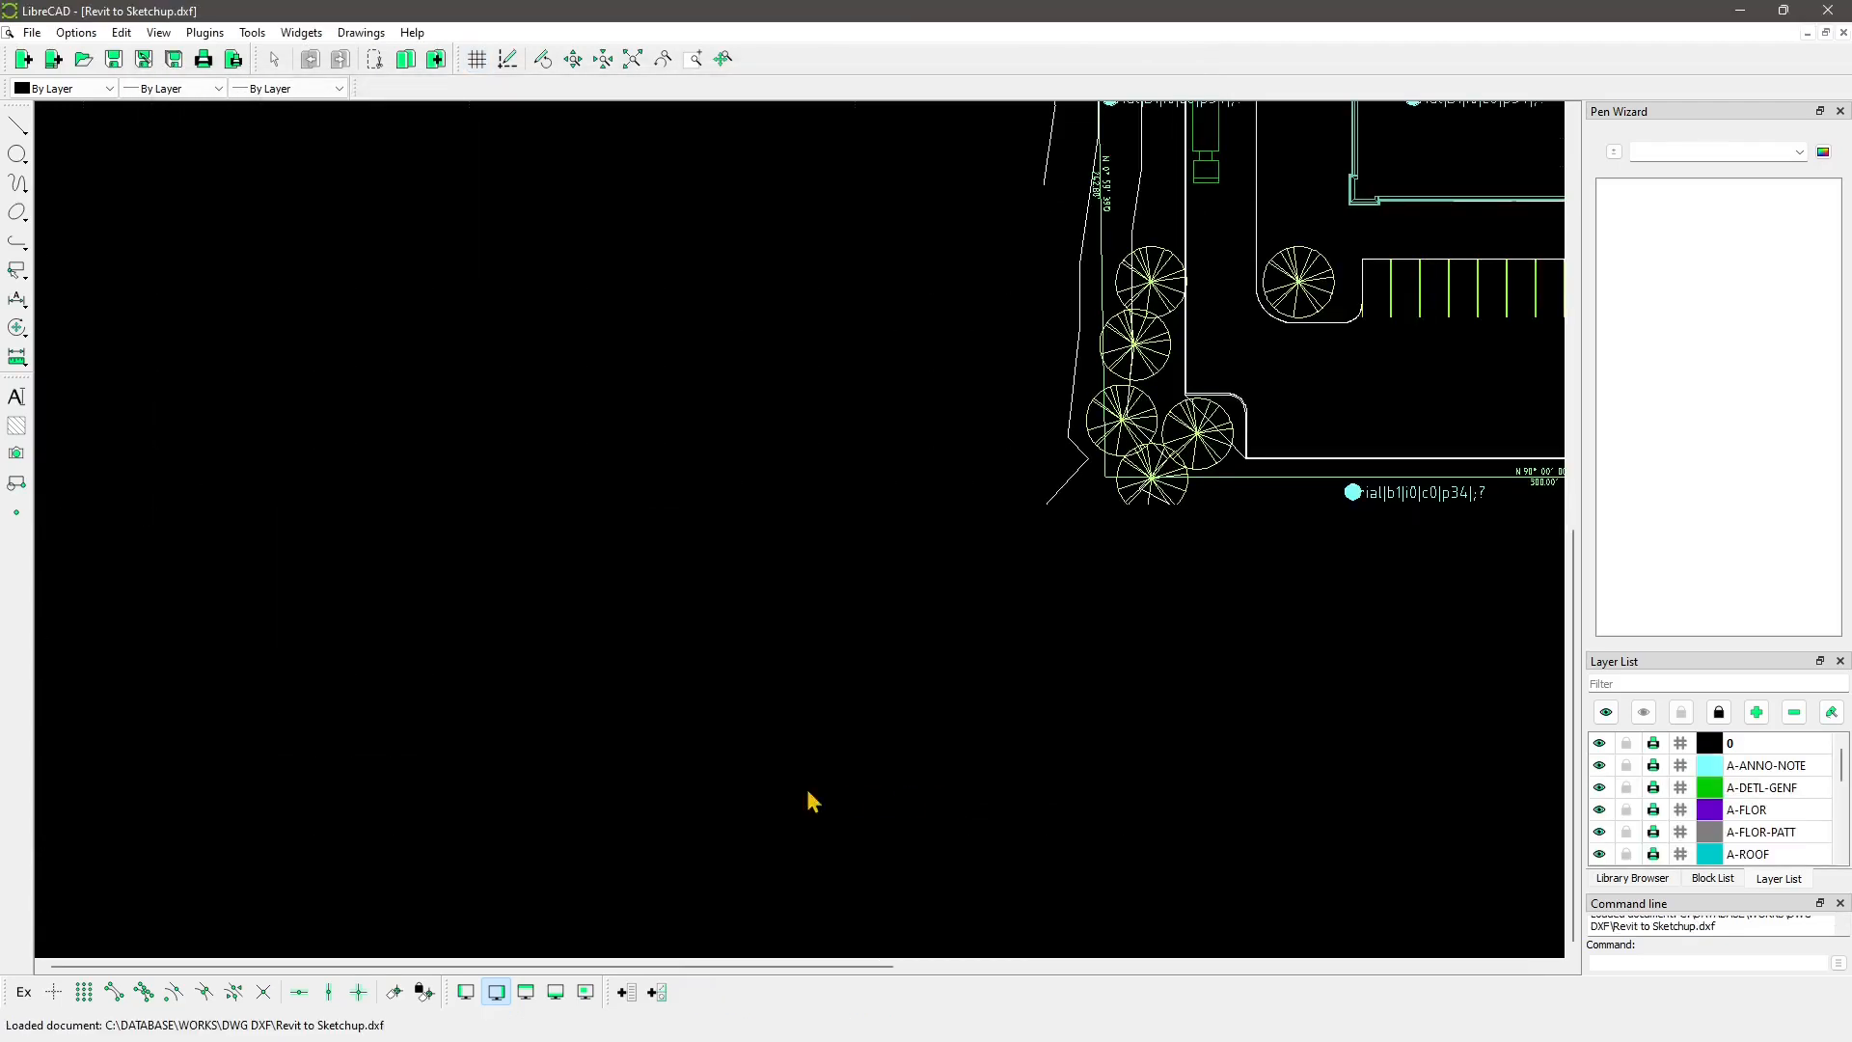
Step: Delete the garbled text label in the middle of the site plan
scroll(622, 737, down, 6)
mouse_move(623, 729)
middle_down()
mouse_move(742, 343)
mouse_move(592, 430)
mouse_move(550, 431)
middle_up()
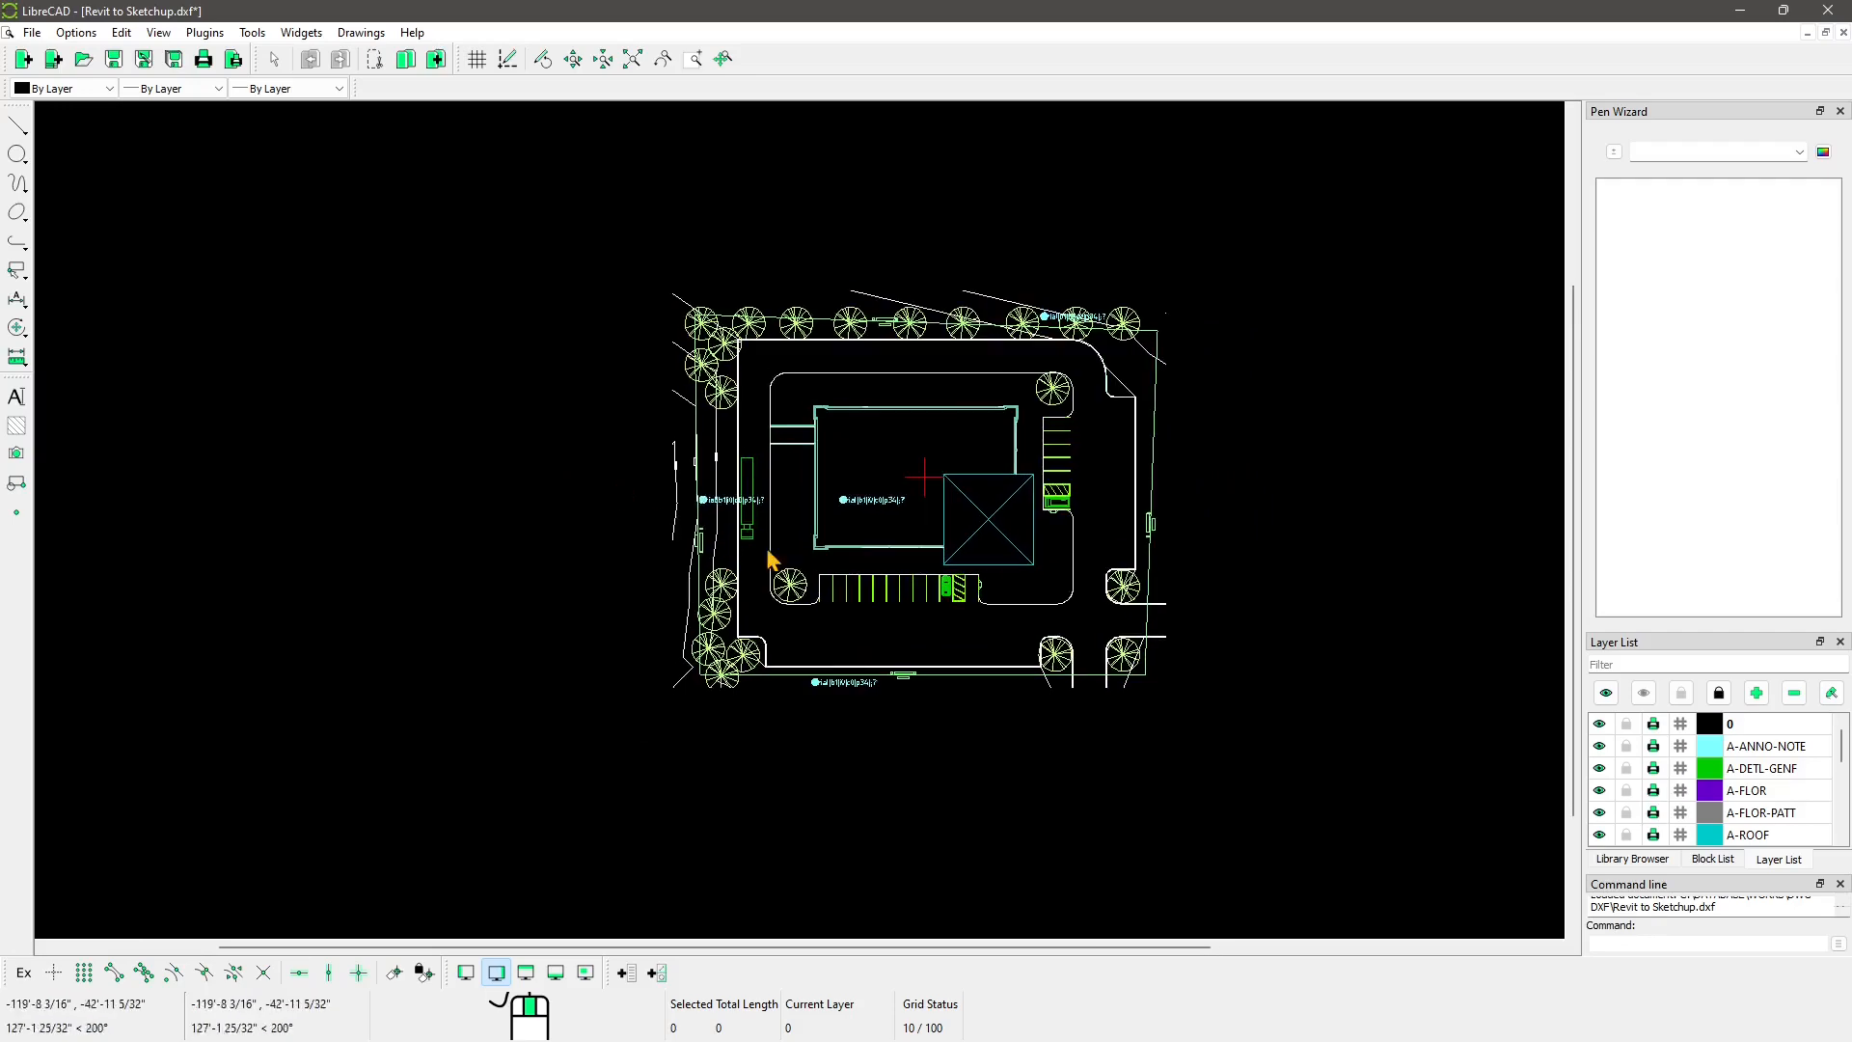
scroll(870, 574, up, 2)
click(867, 476)
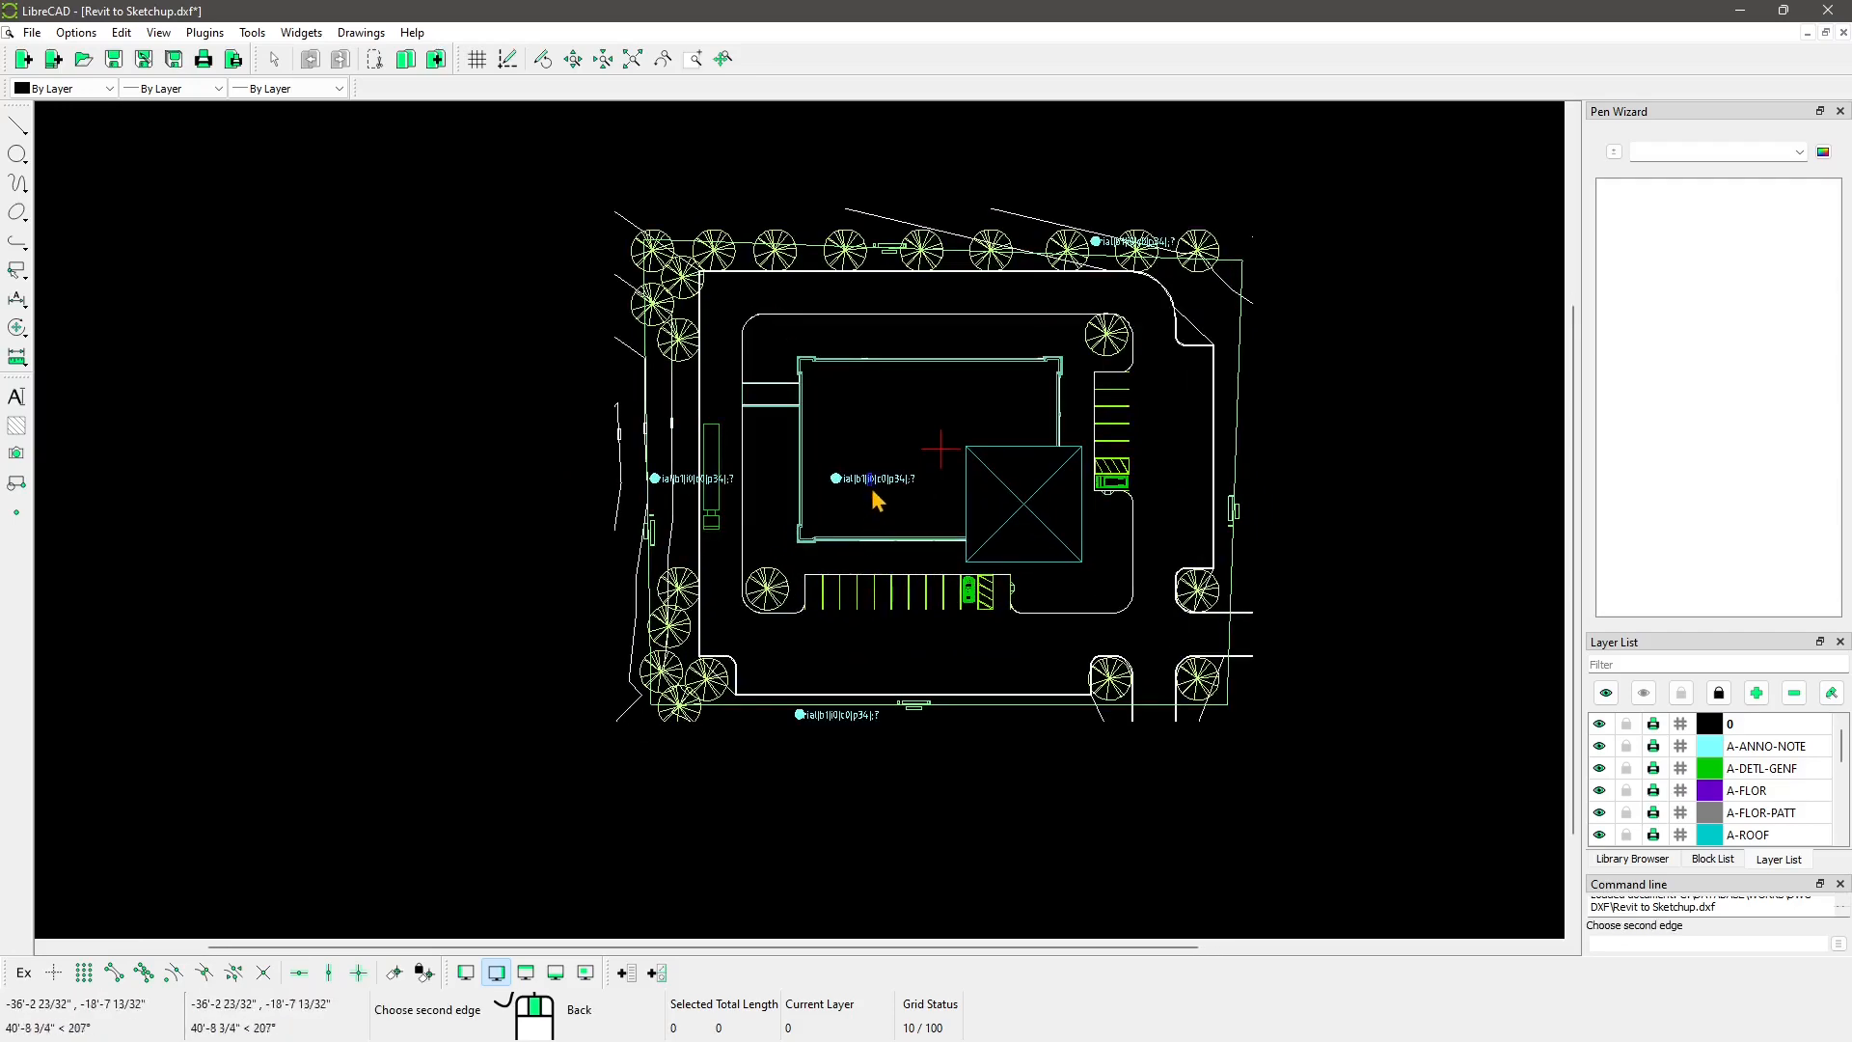
click(841, 497)
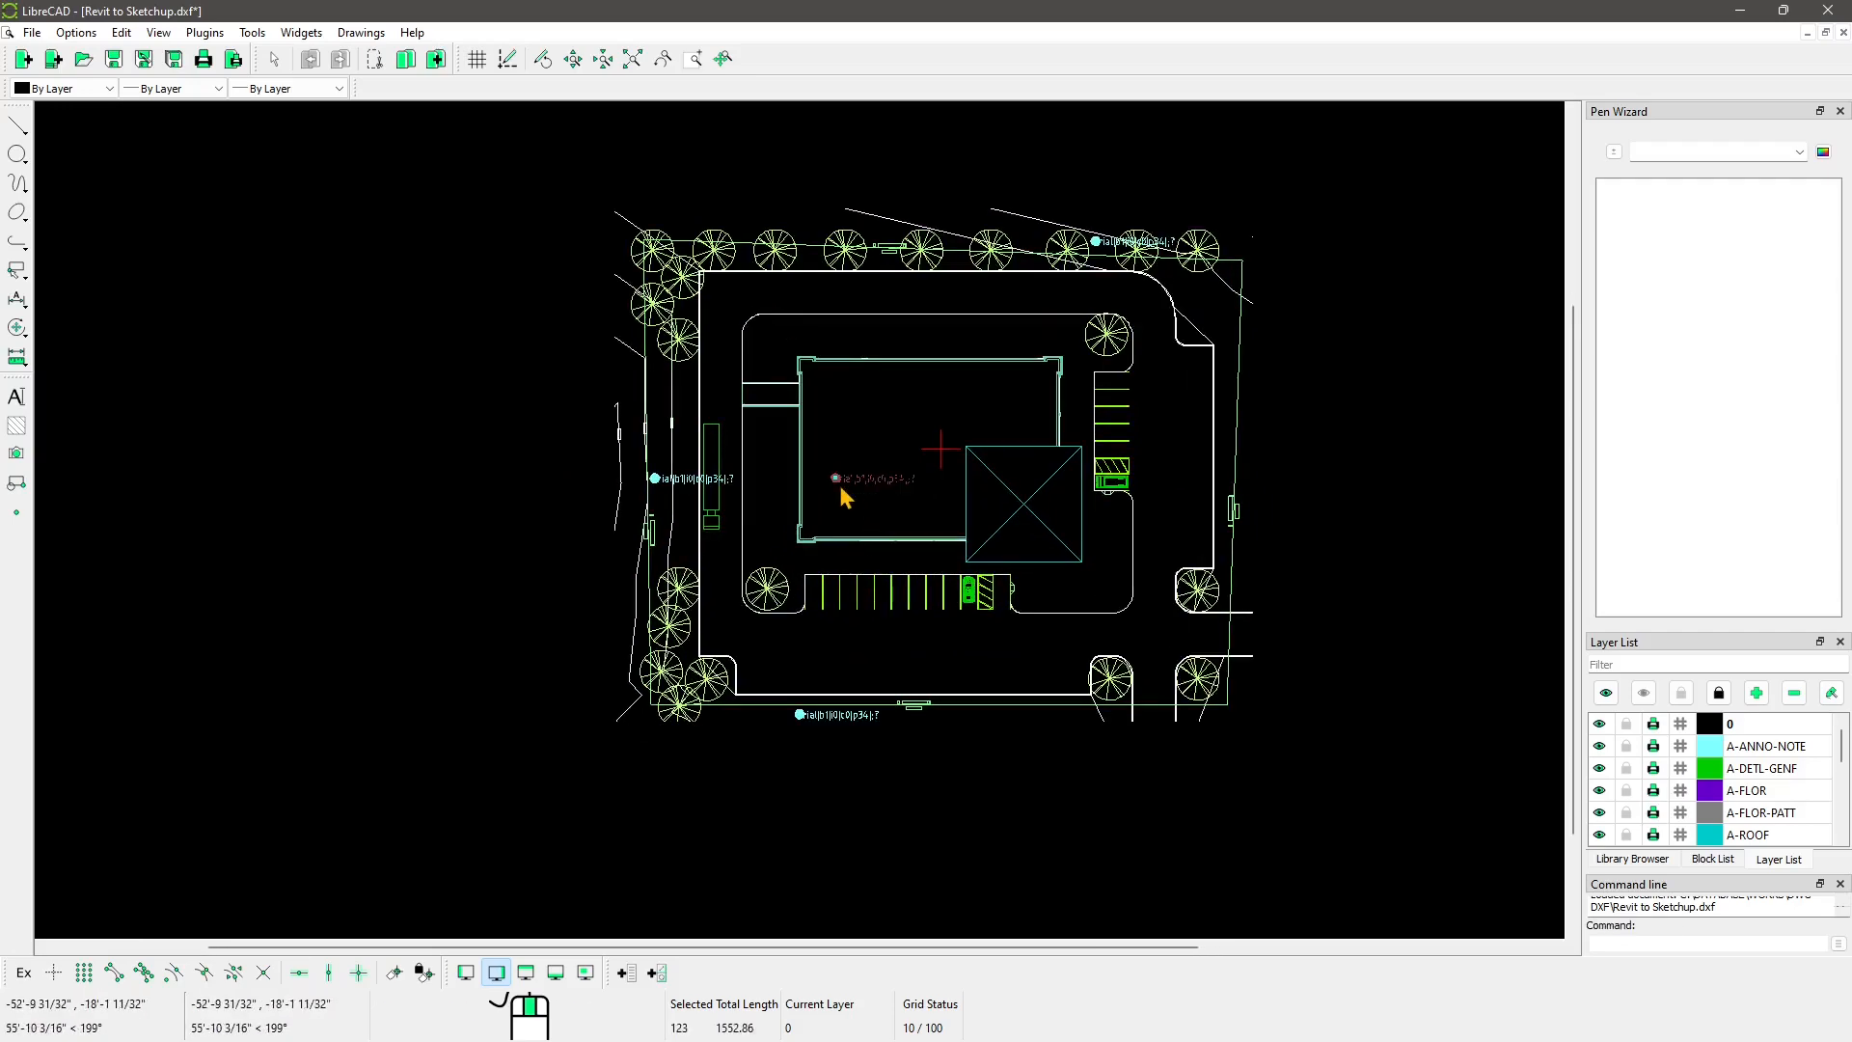
key(Delete)
Step: Erase the bottom and left-side labels and select the label near the top edge
click(824, 717)
key(Delete)
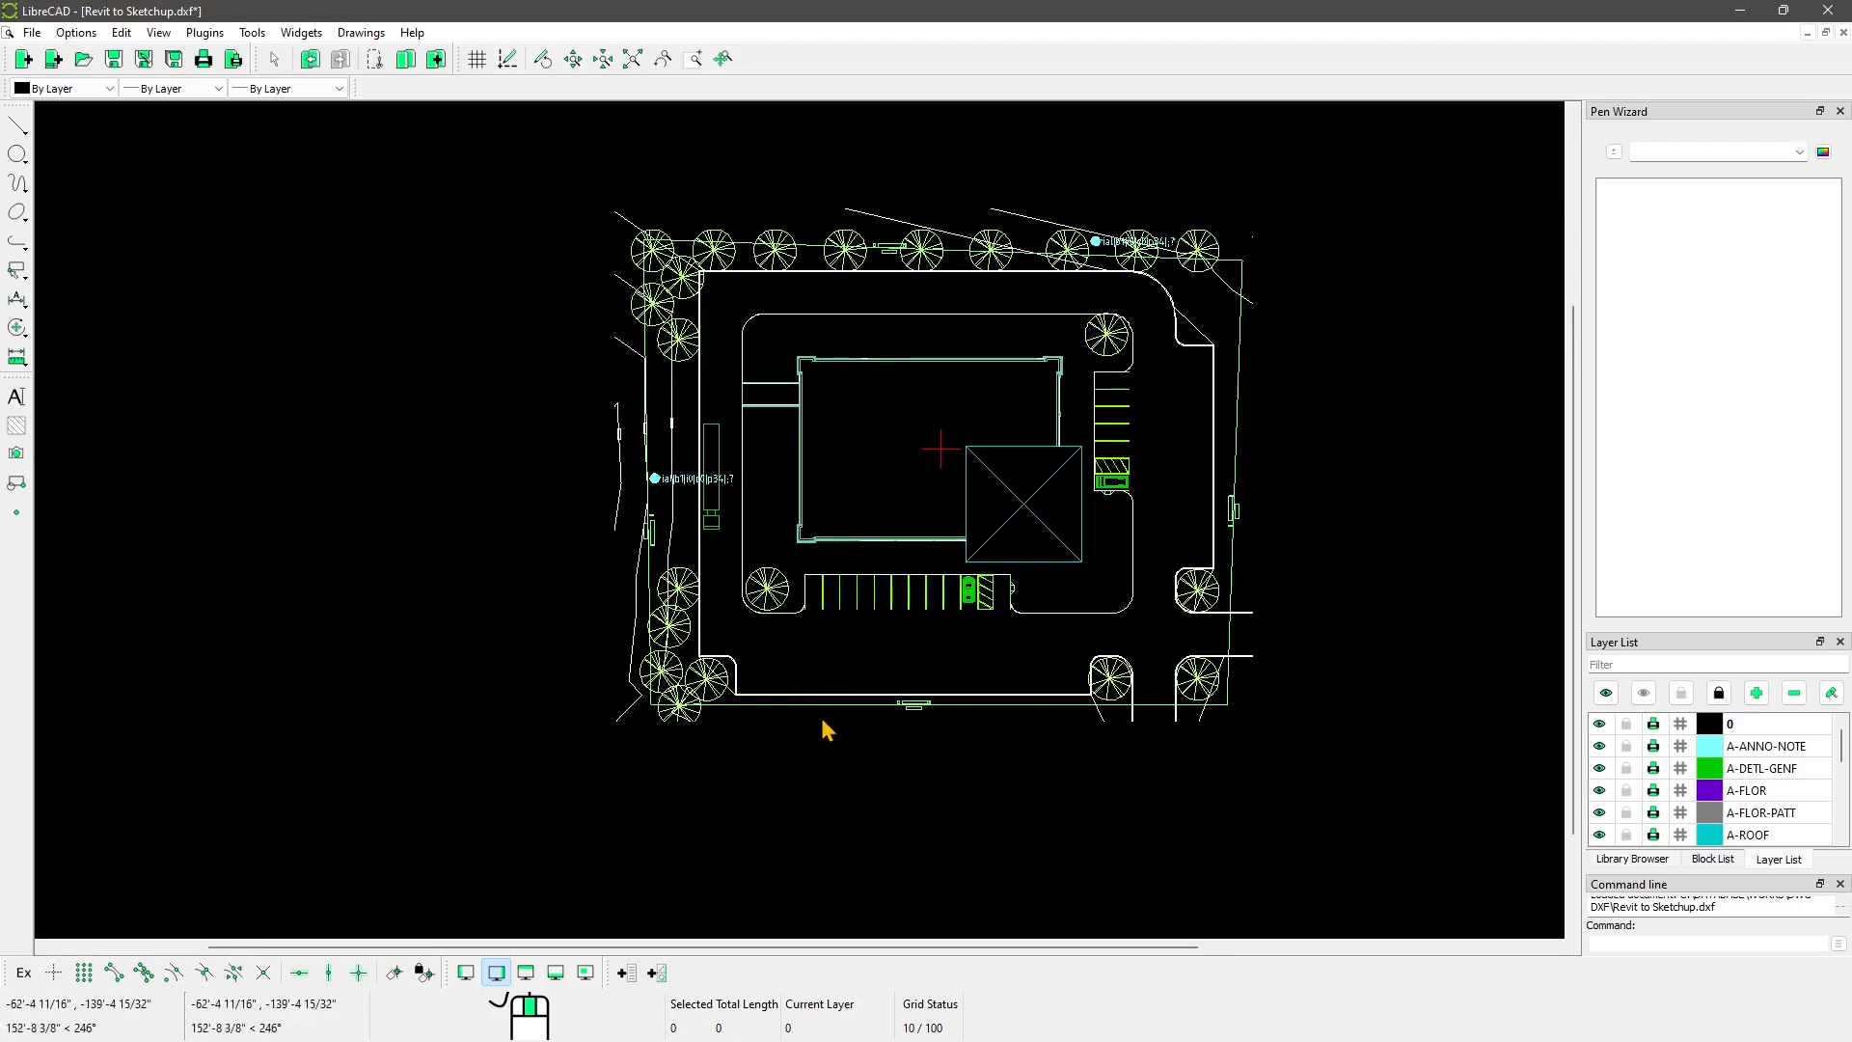
click(657, 478)
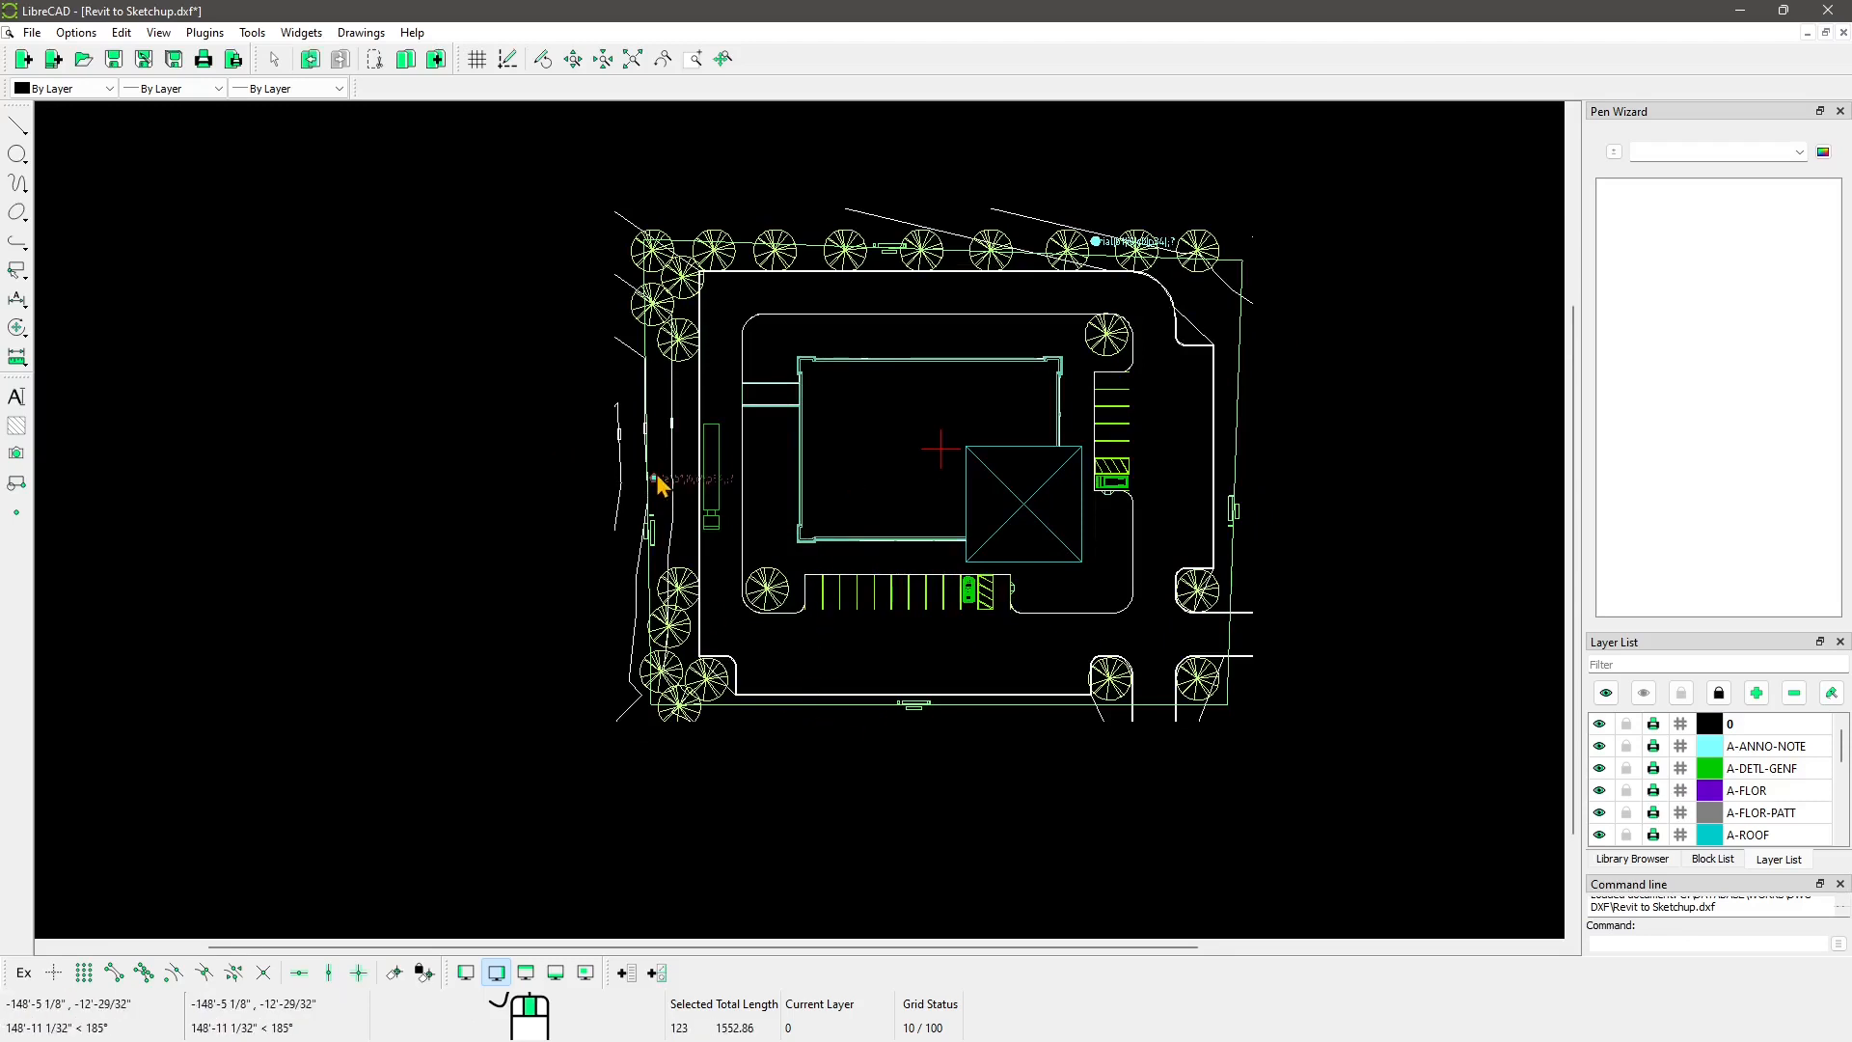
key(Delete)
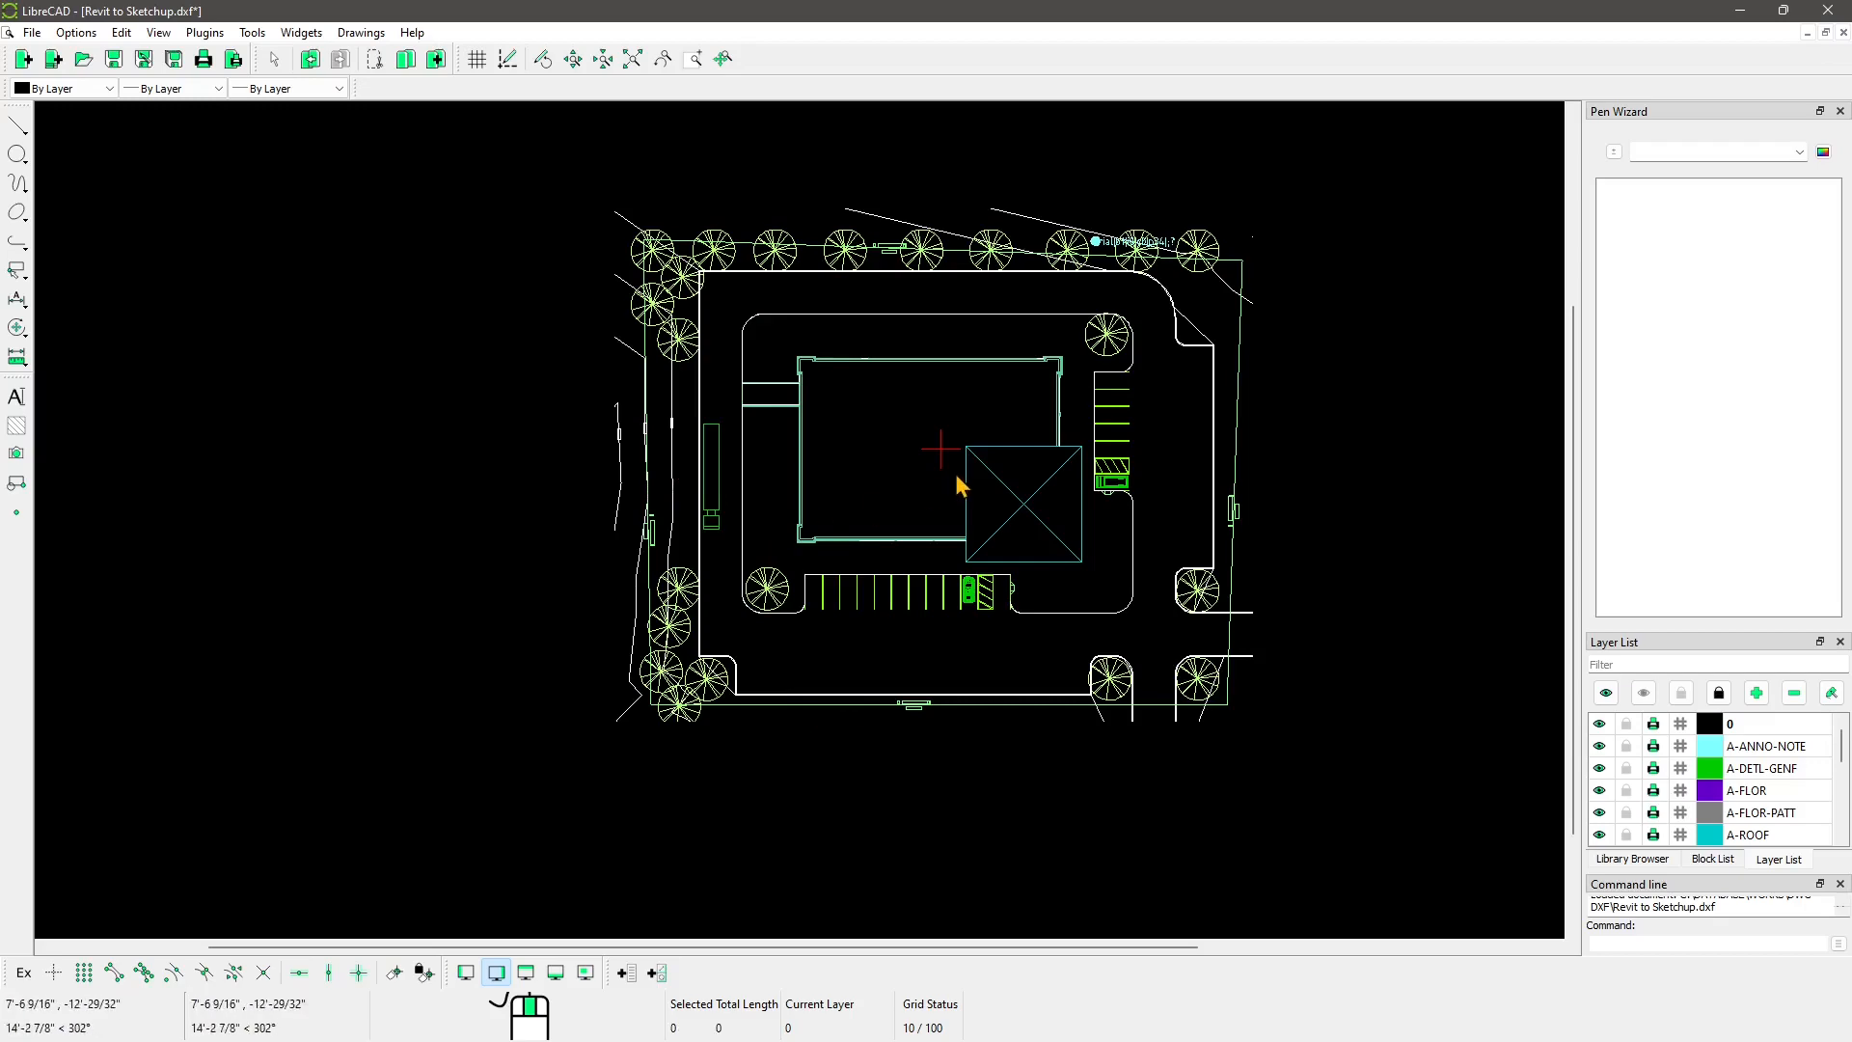
scroll(958, 486, up, 1)
click(1122, 220)
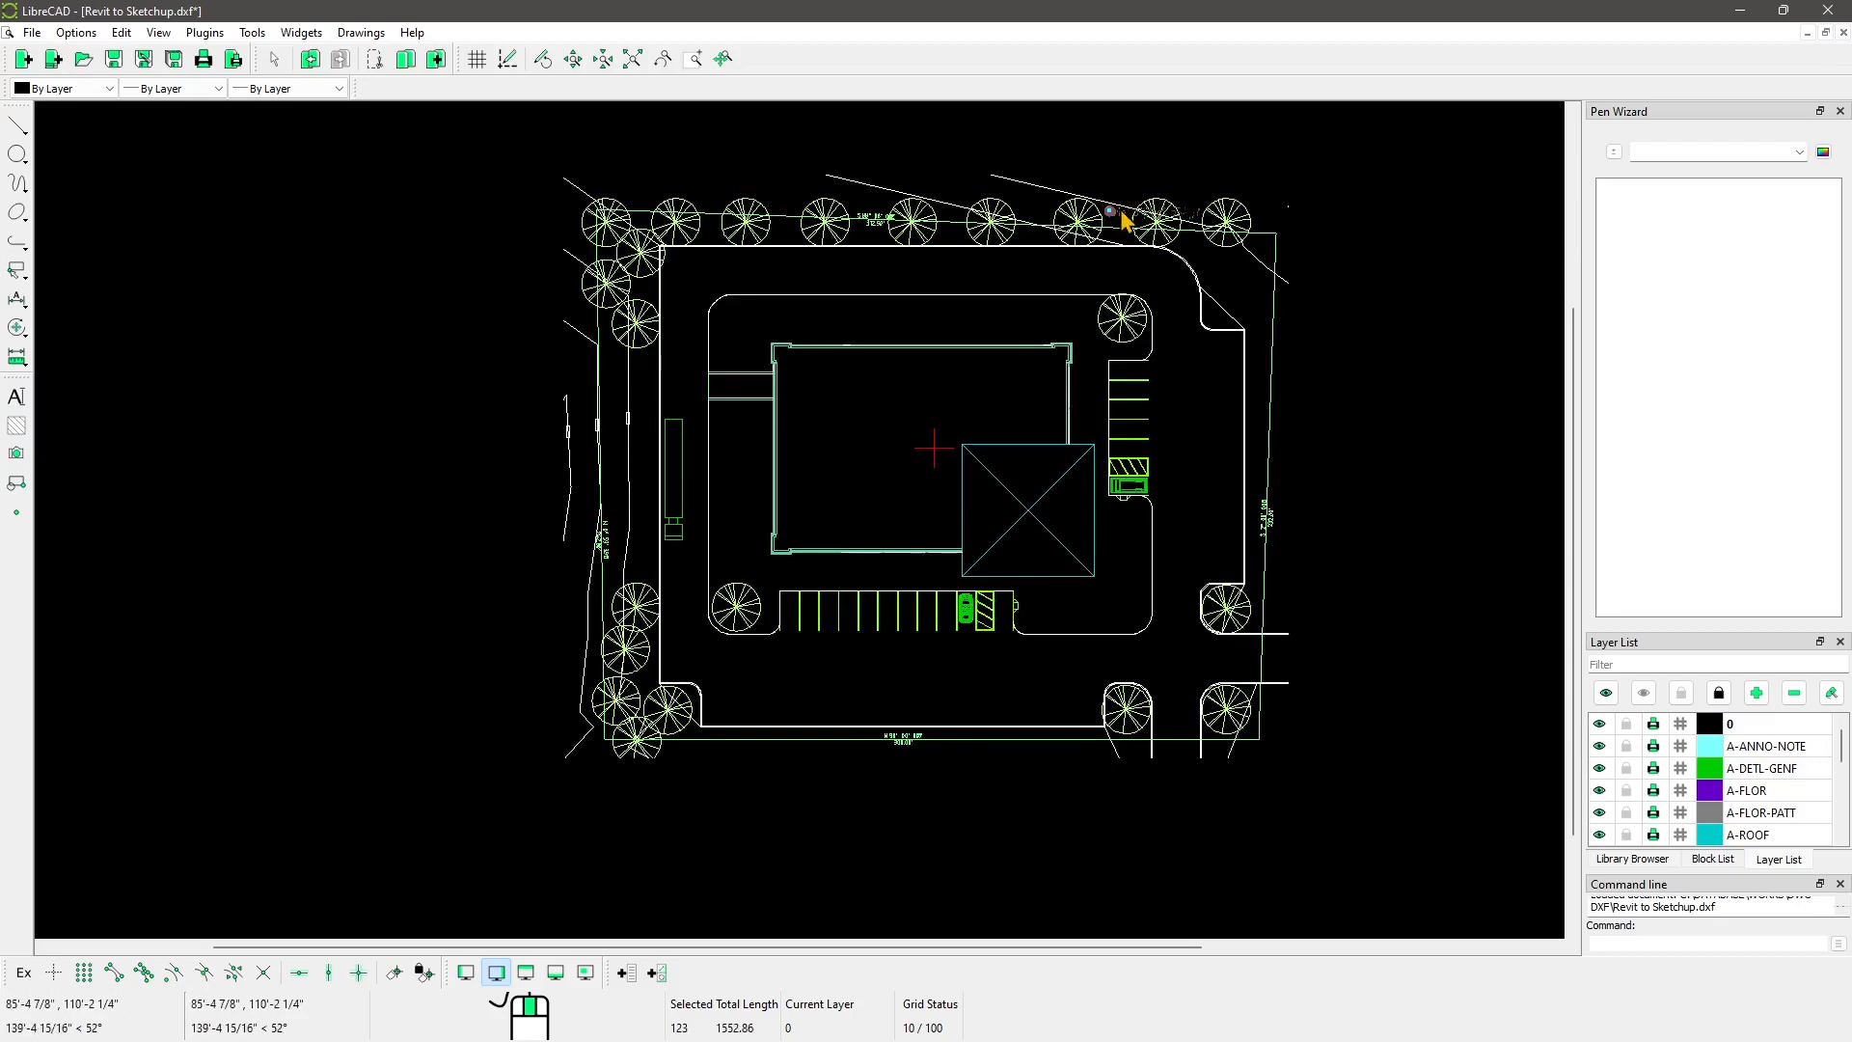
scroll(823, 433, down, 2)
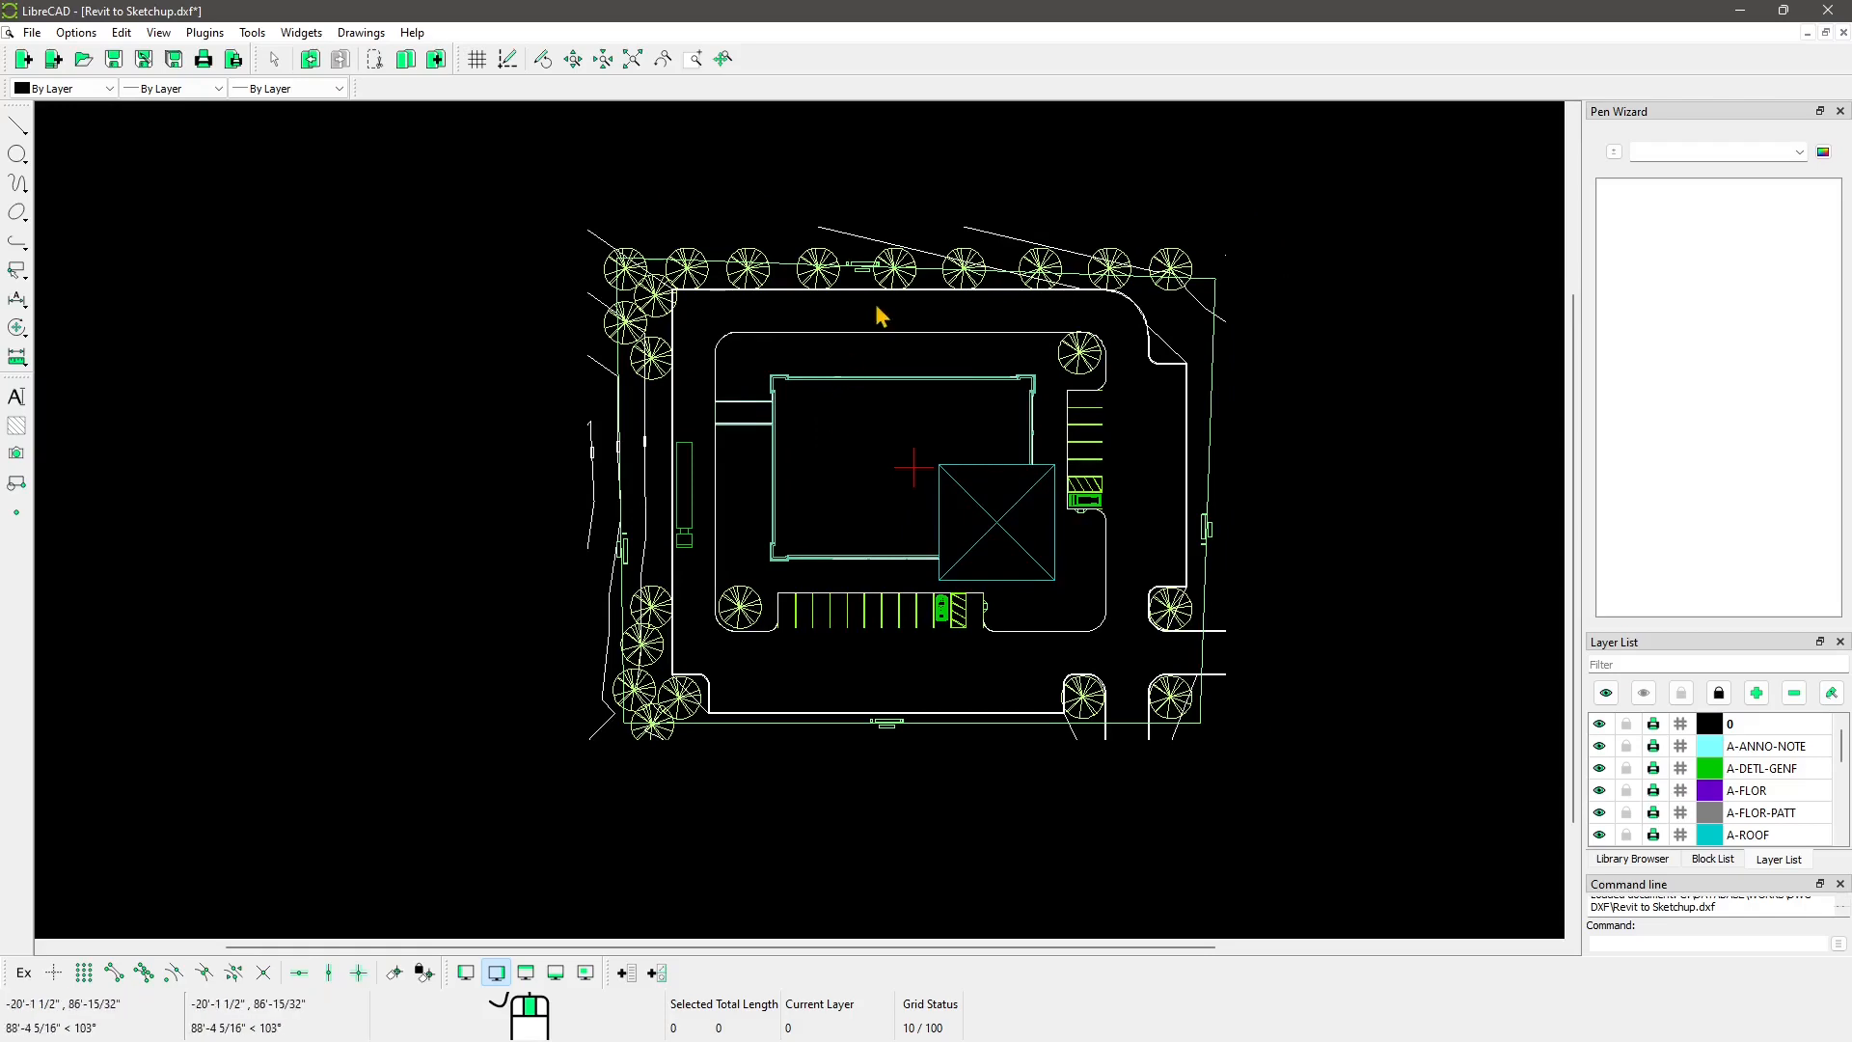
scroll(759, 405, up, 2)
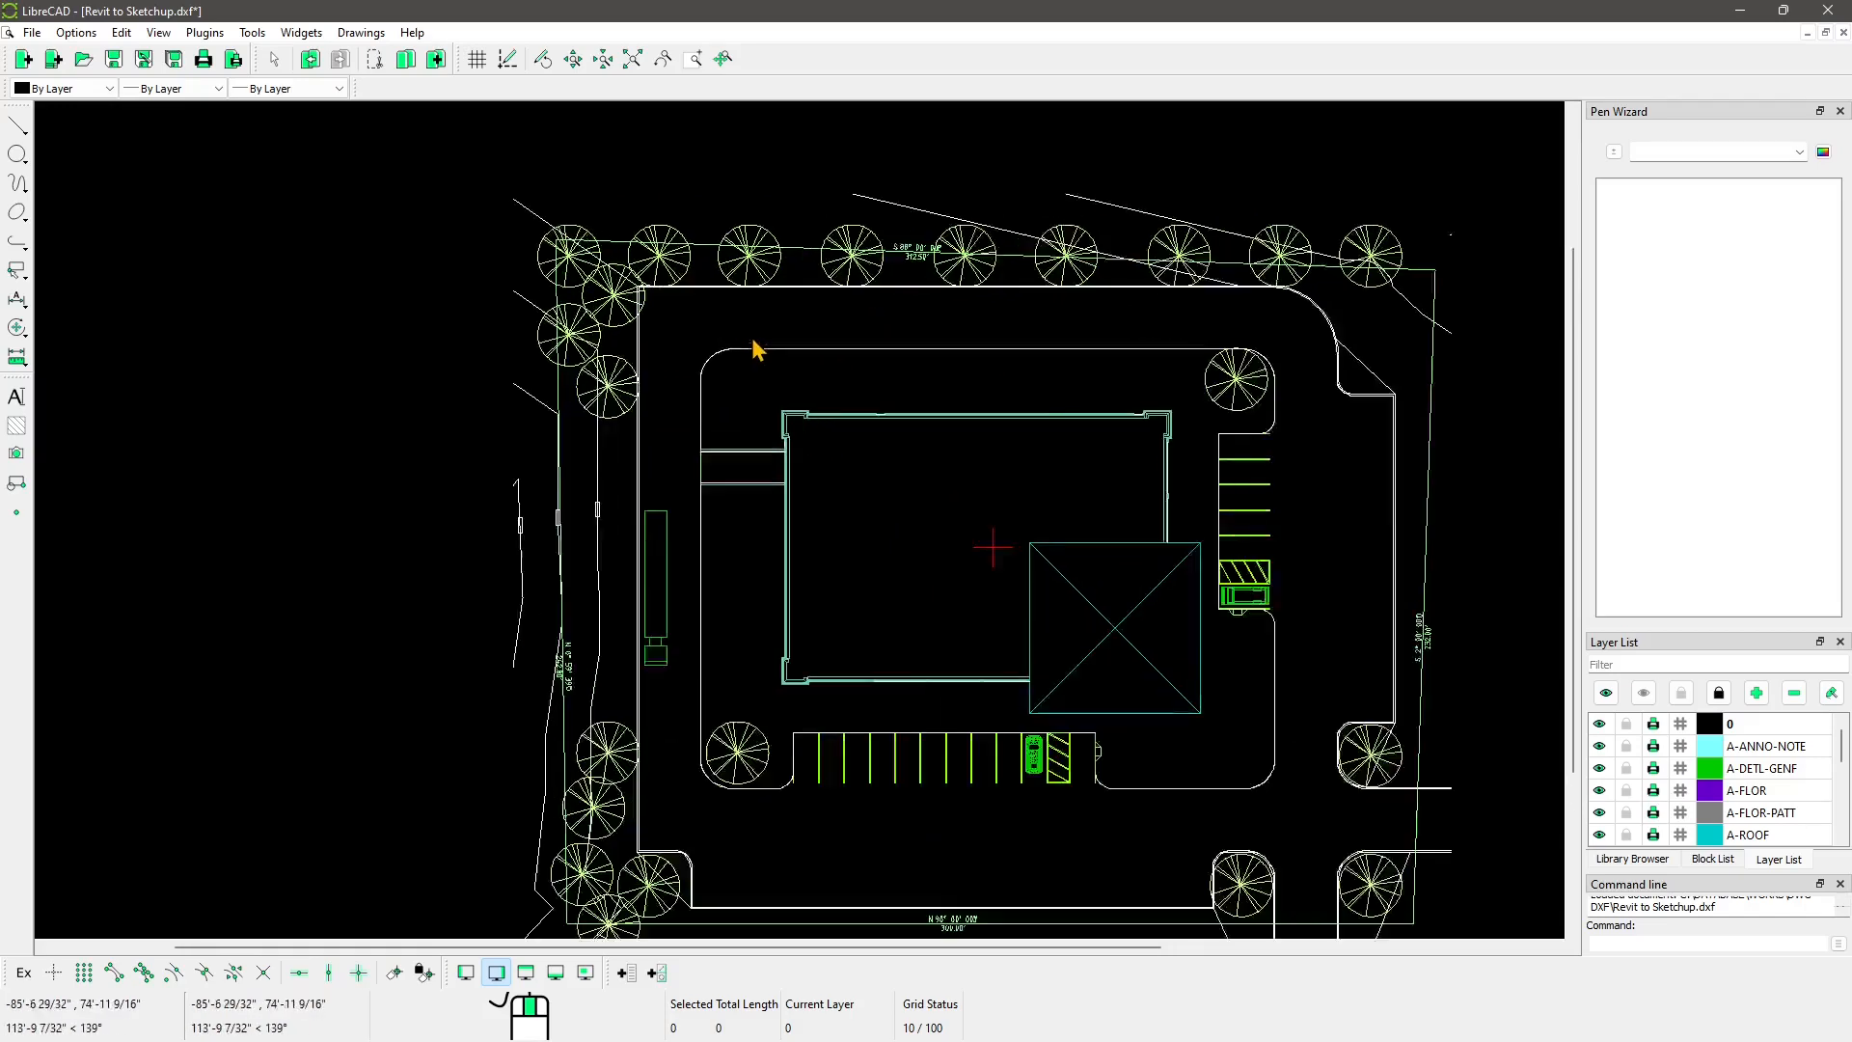
scroll(835, 372, up, 2)
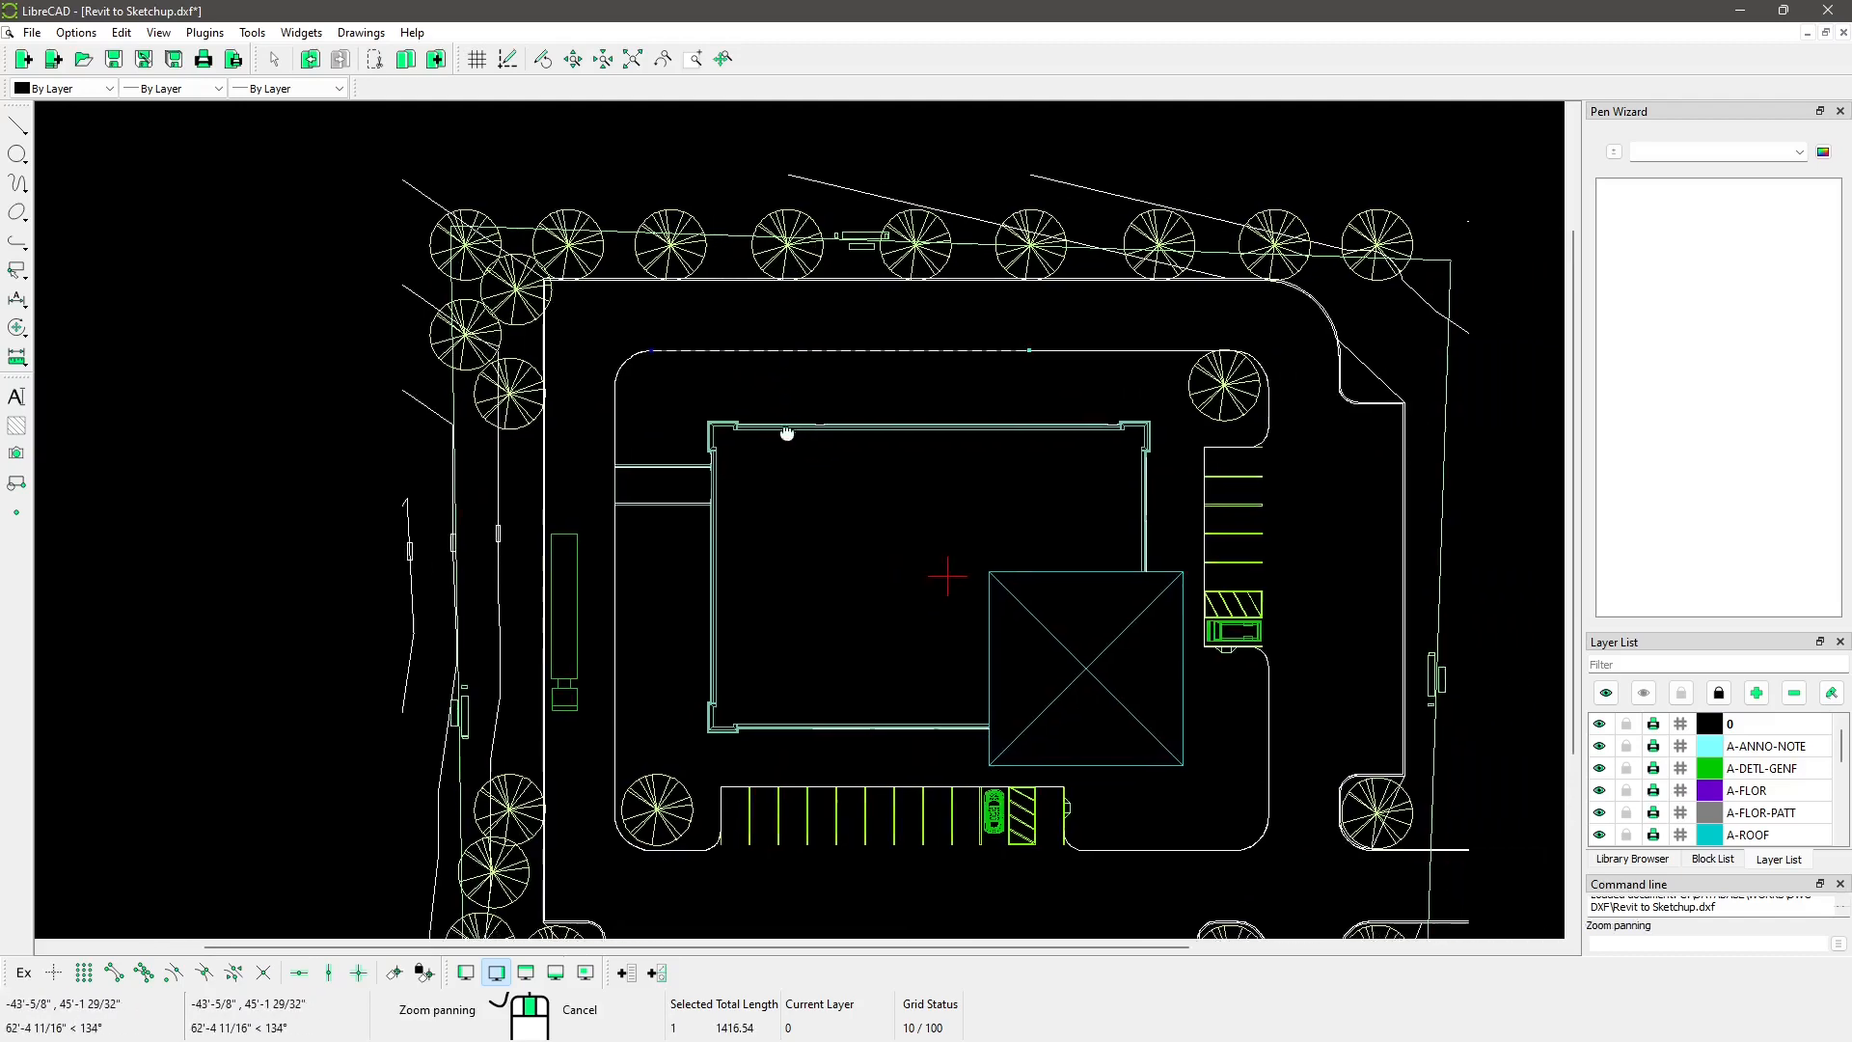
Step: Adjust the driveway's top line and move the sloped line to the curb corner
click(548, 346)
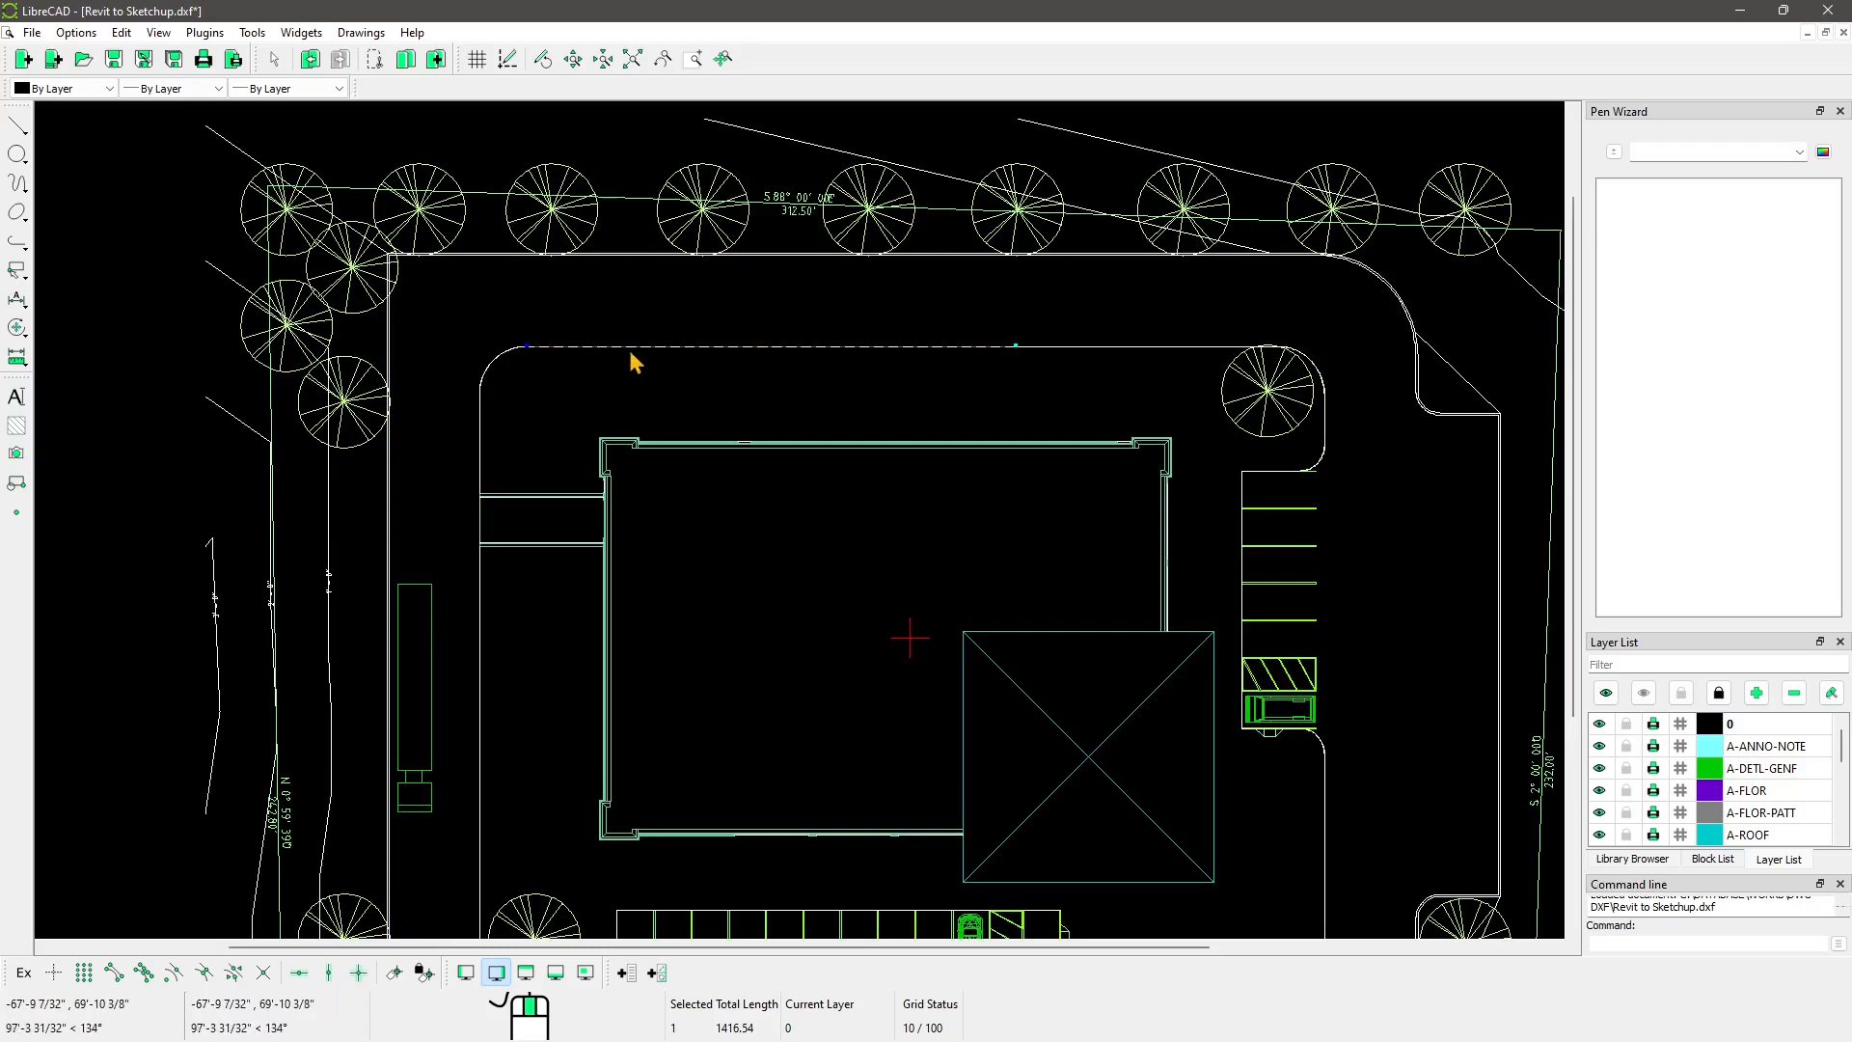
drag(632, 351, 641, 310)
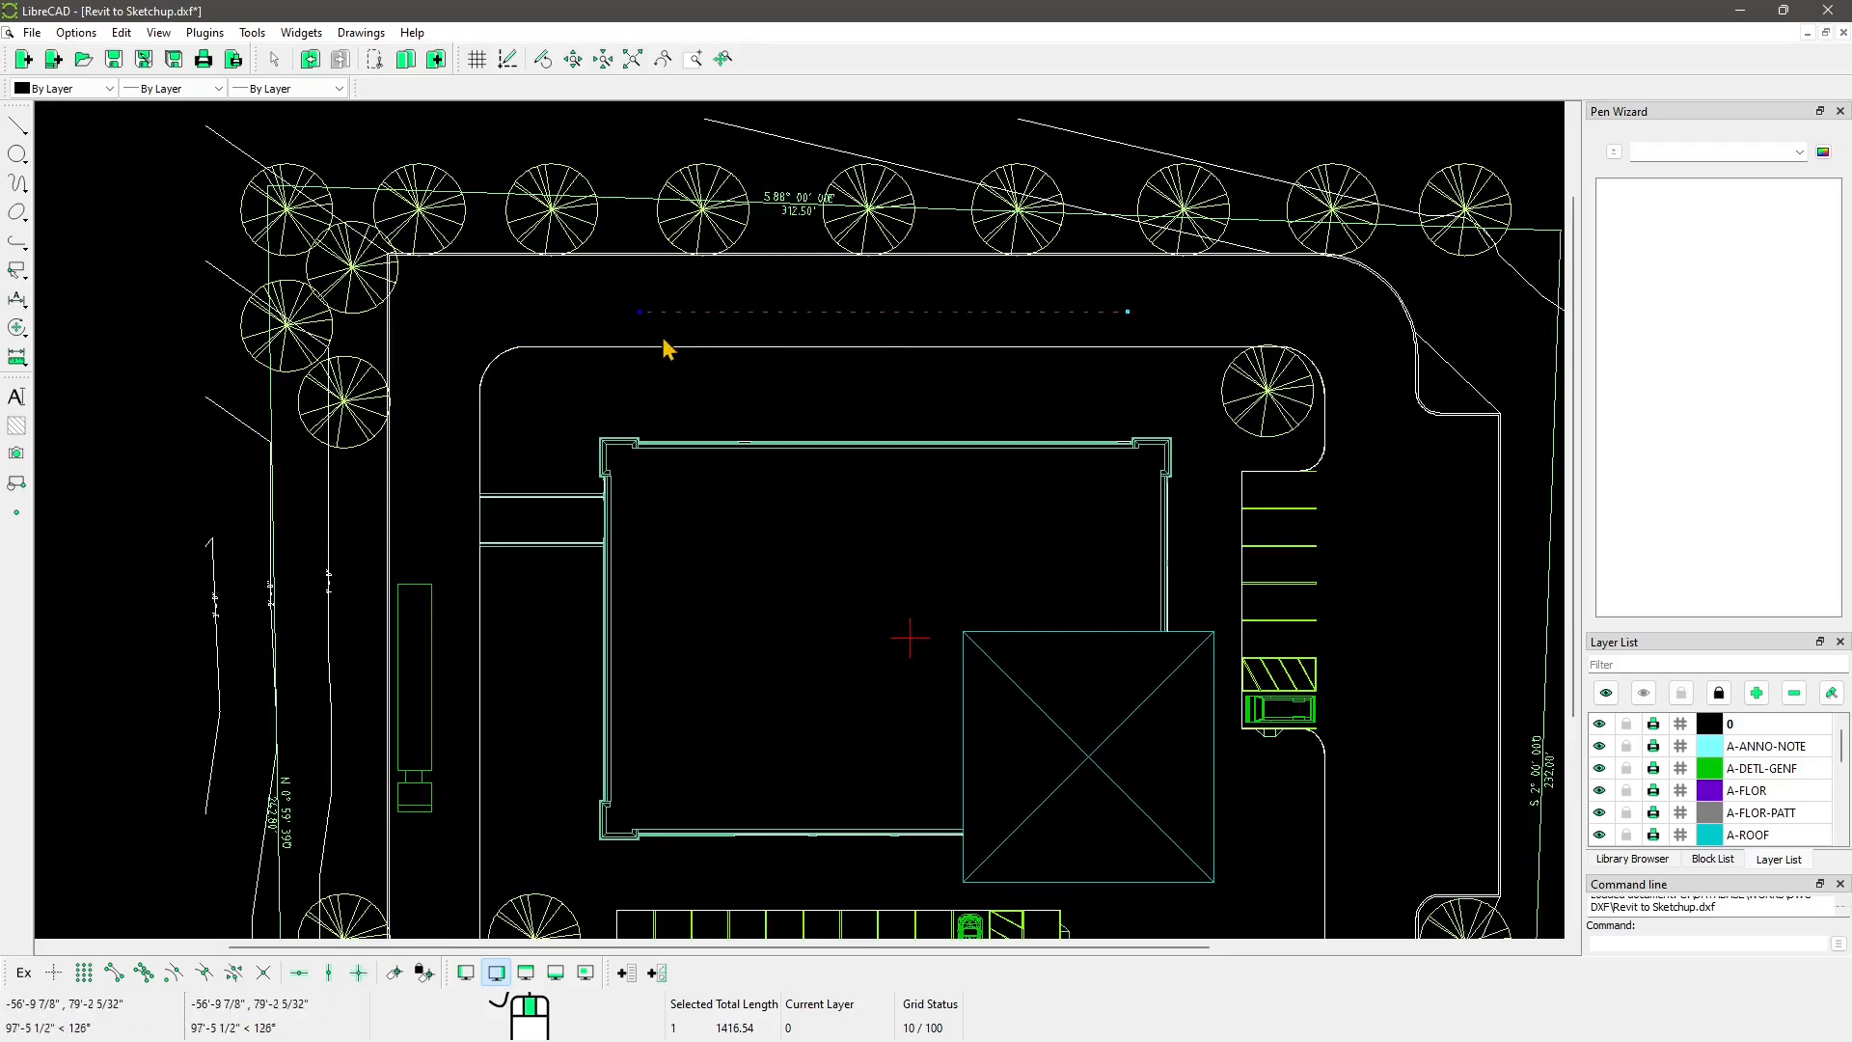
click(657, 349)
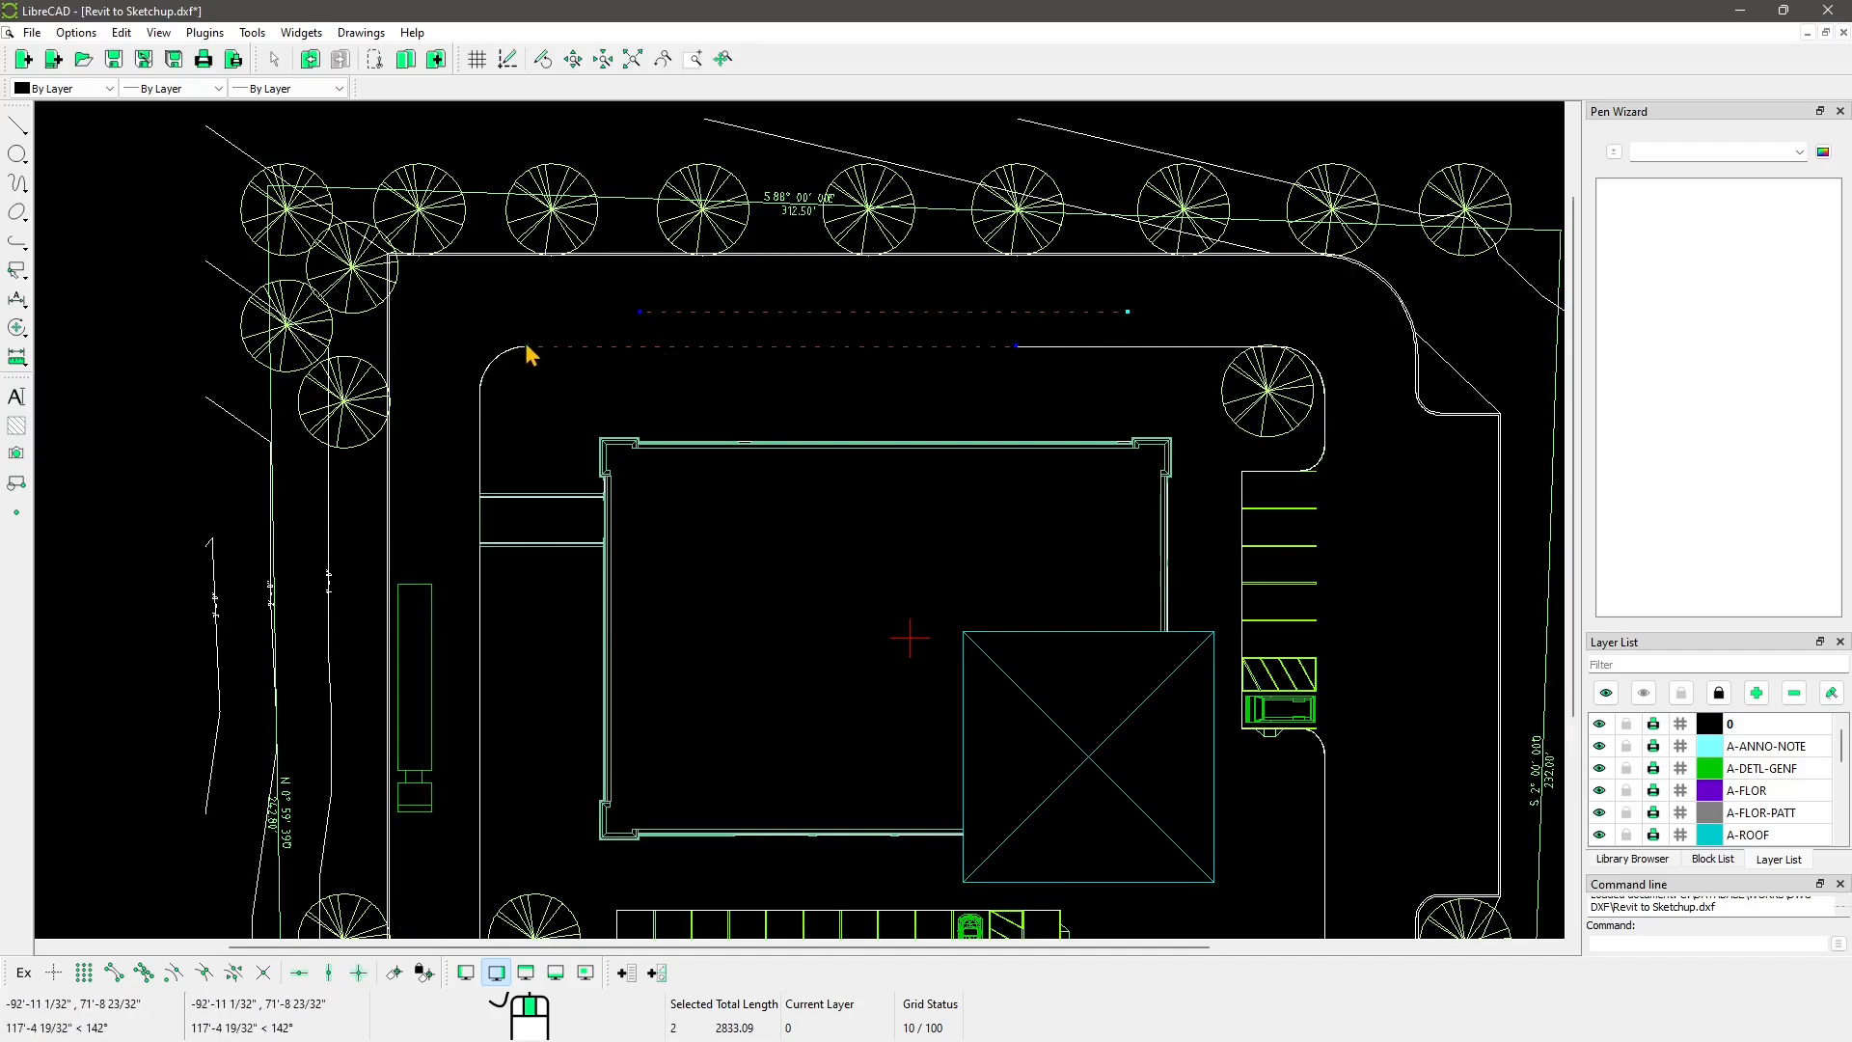
drag(527, 347, 544, 432)
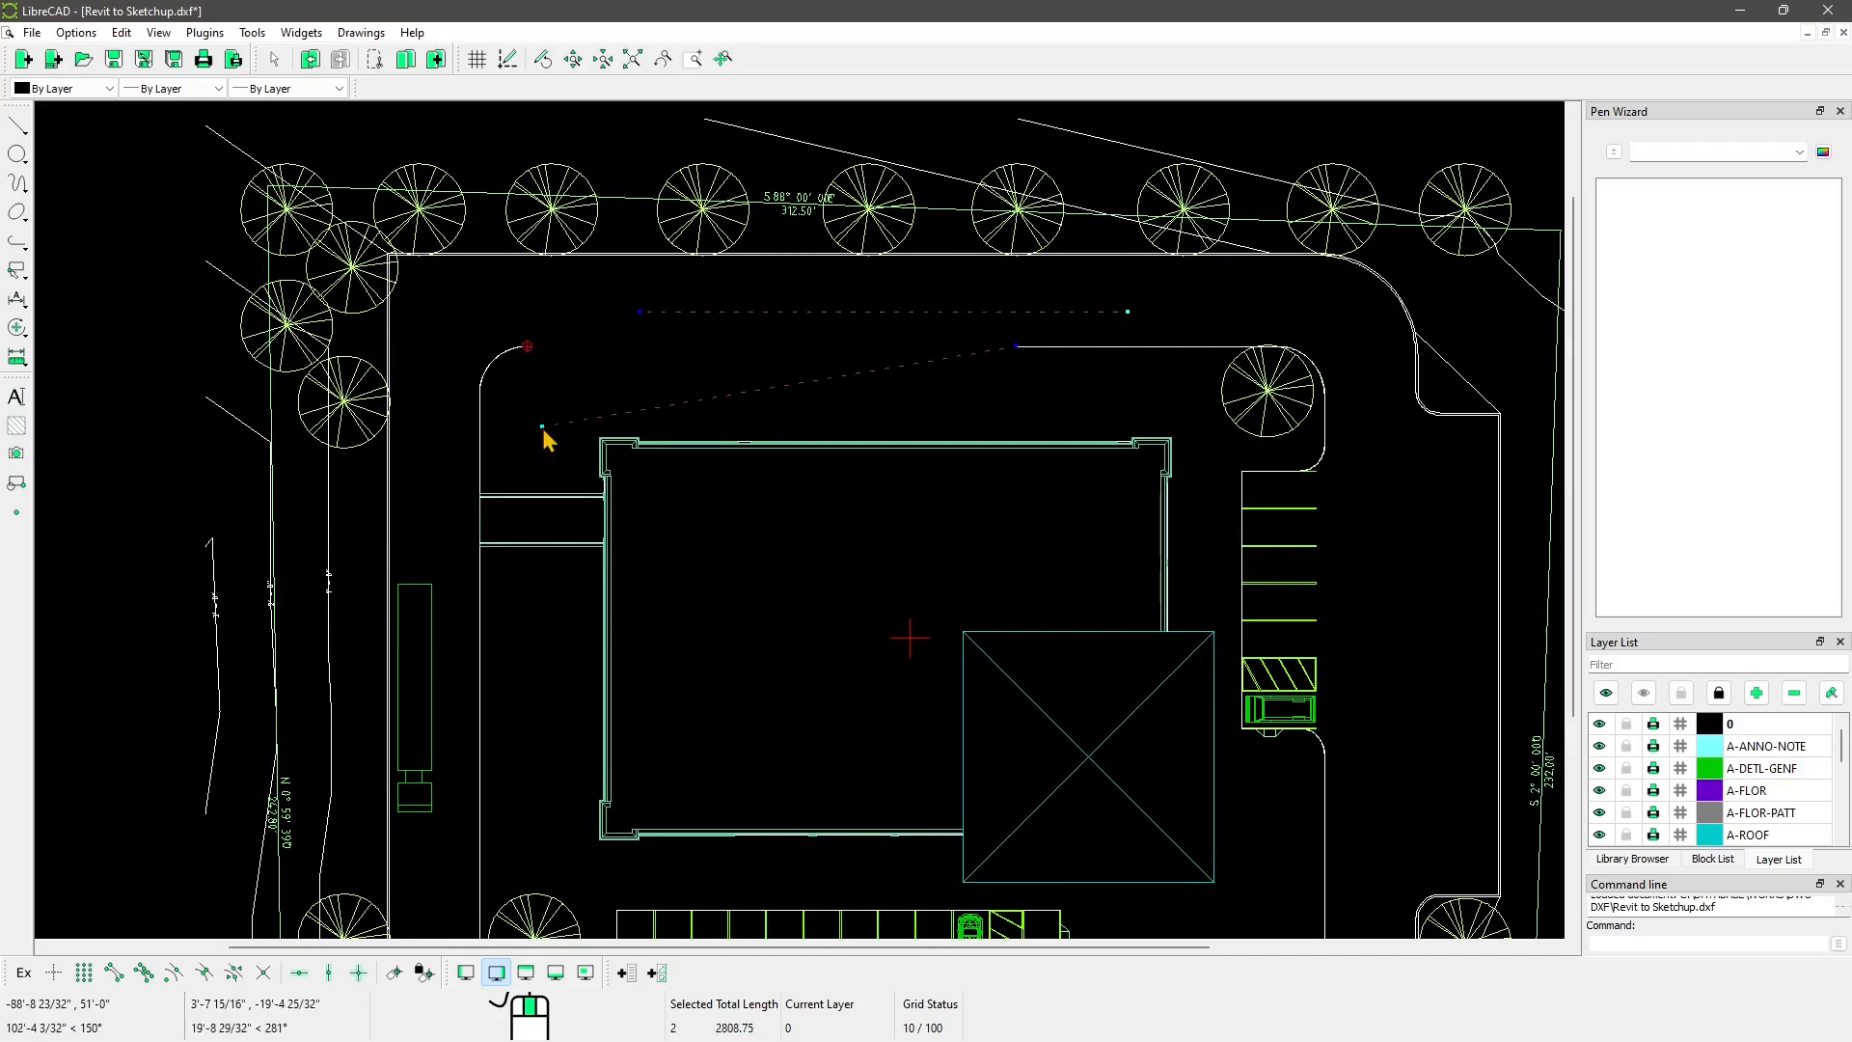
click(1014, 348)
drag(952, 399, 1004, 388)
click(1015, 348)
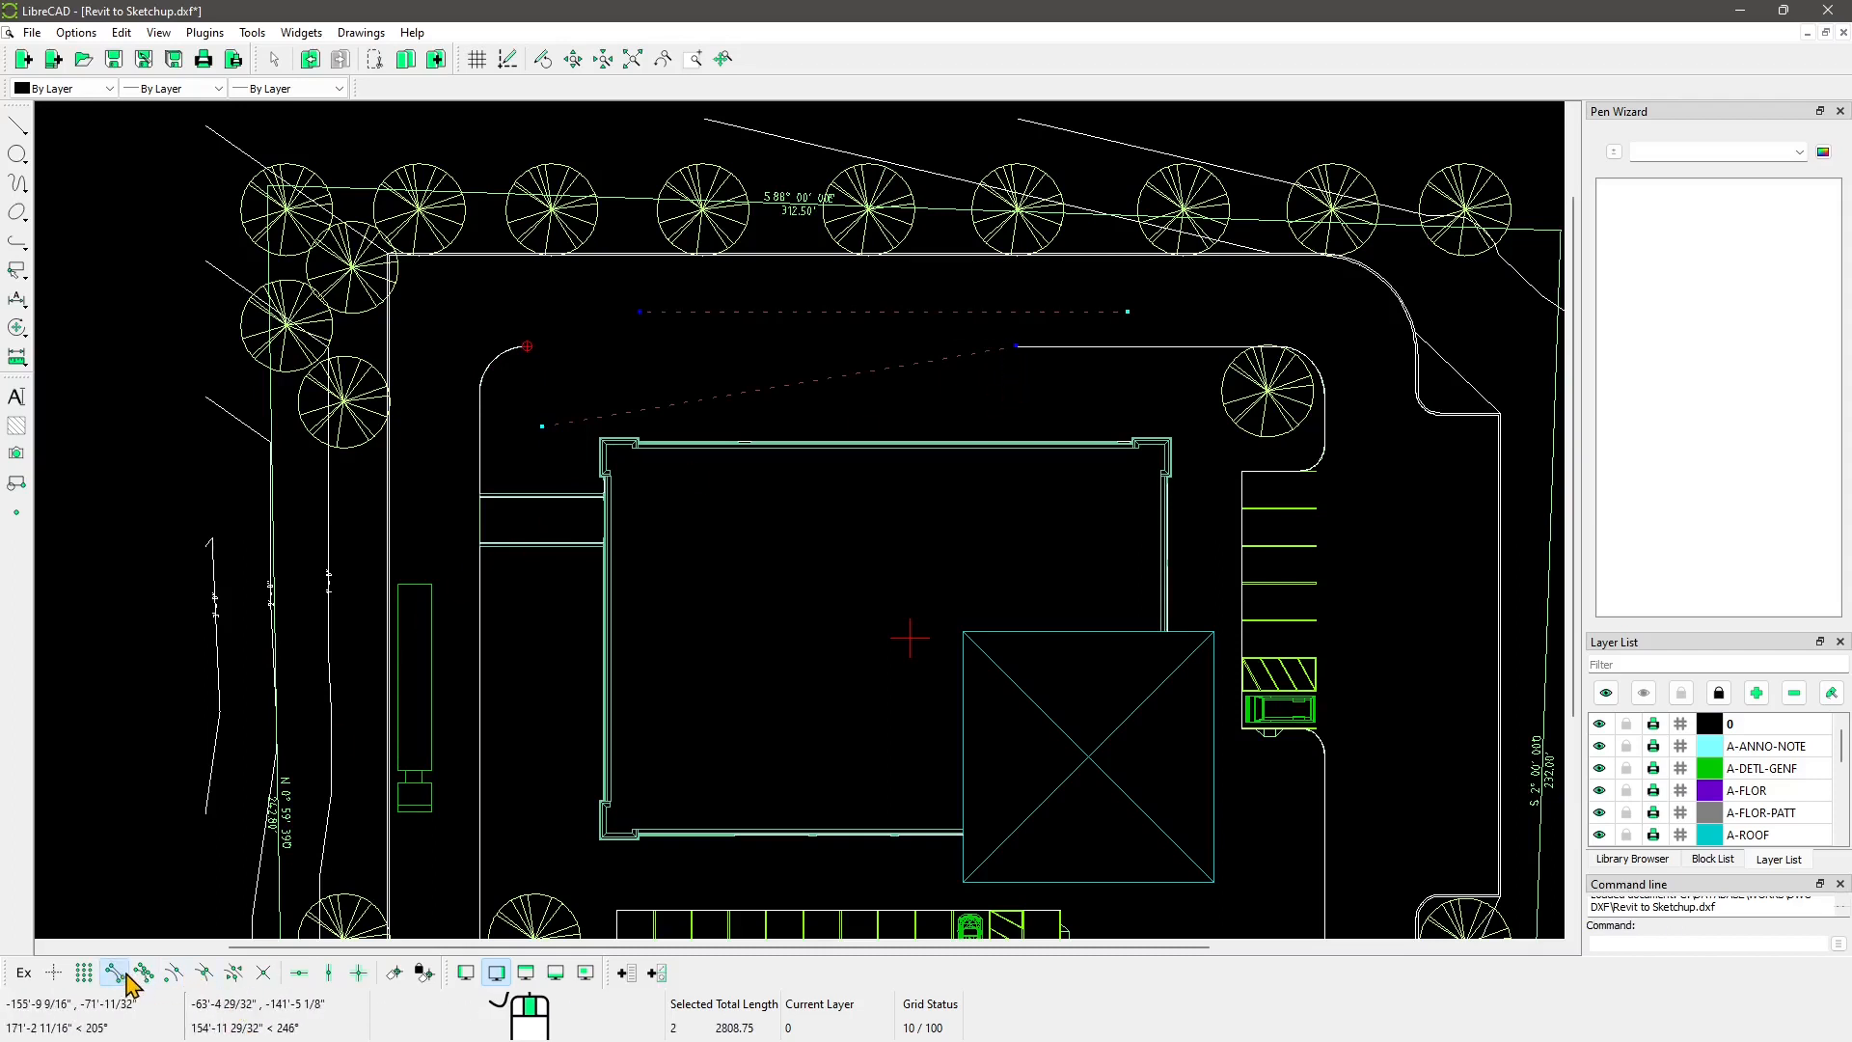
click(546, 429)
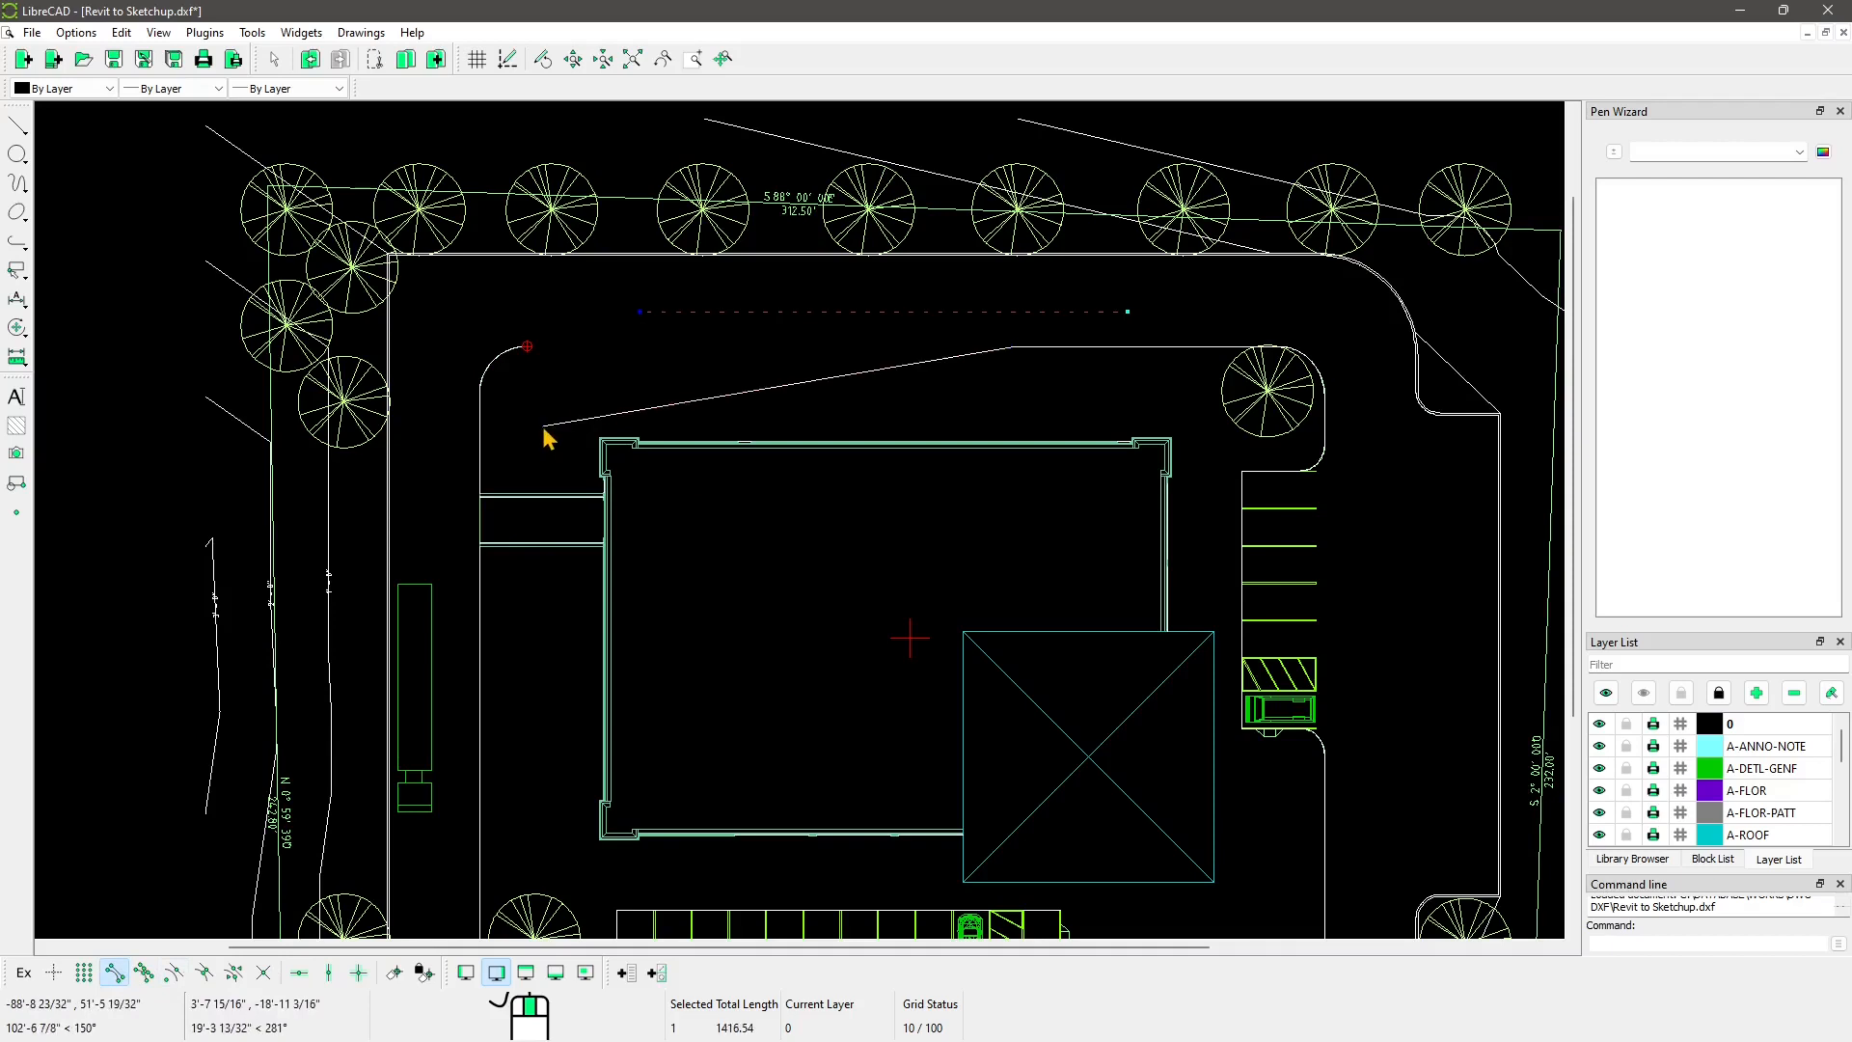
right_click(563, 434)
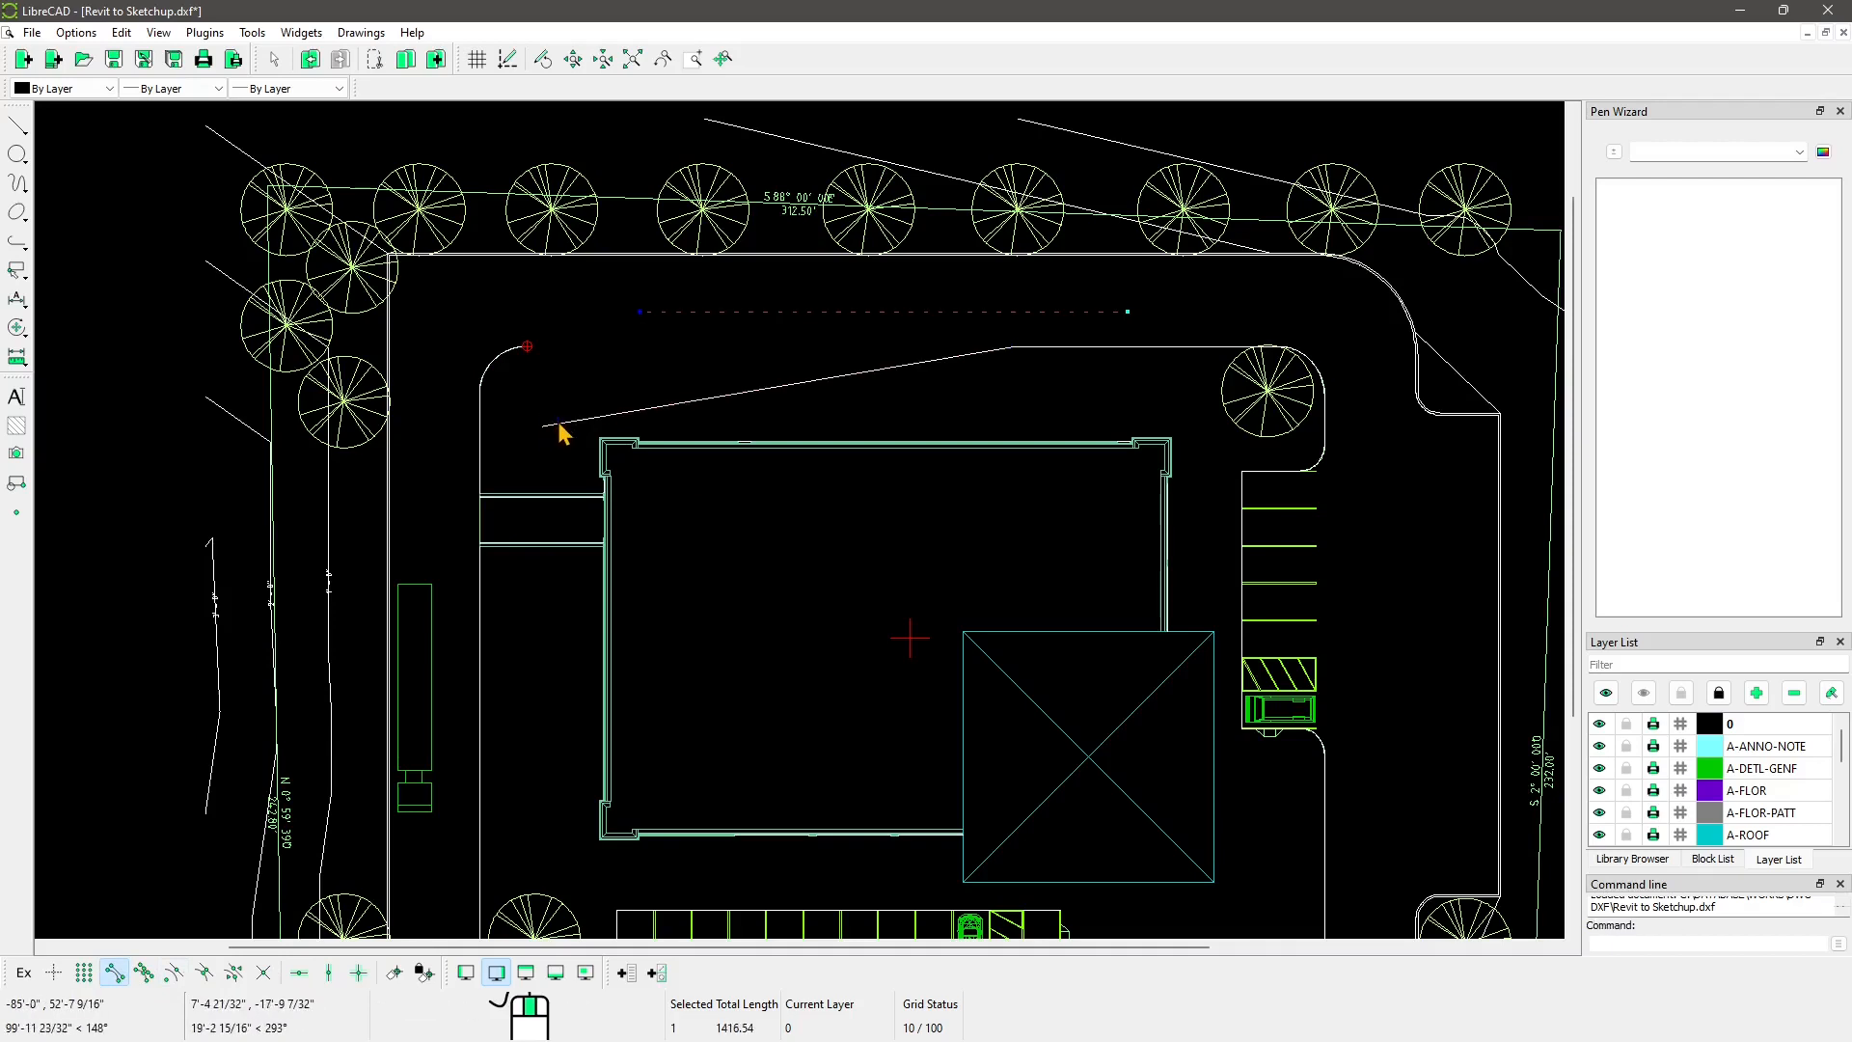
click(550, 426)
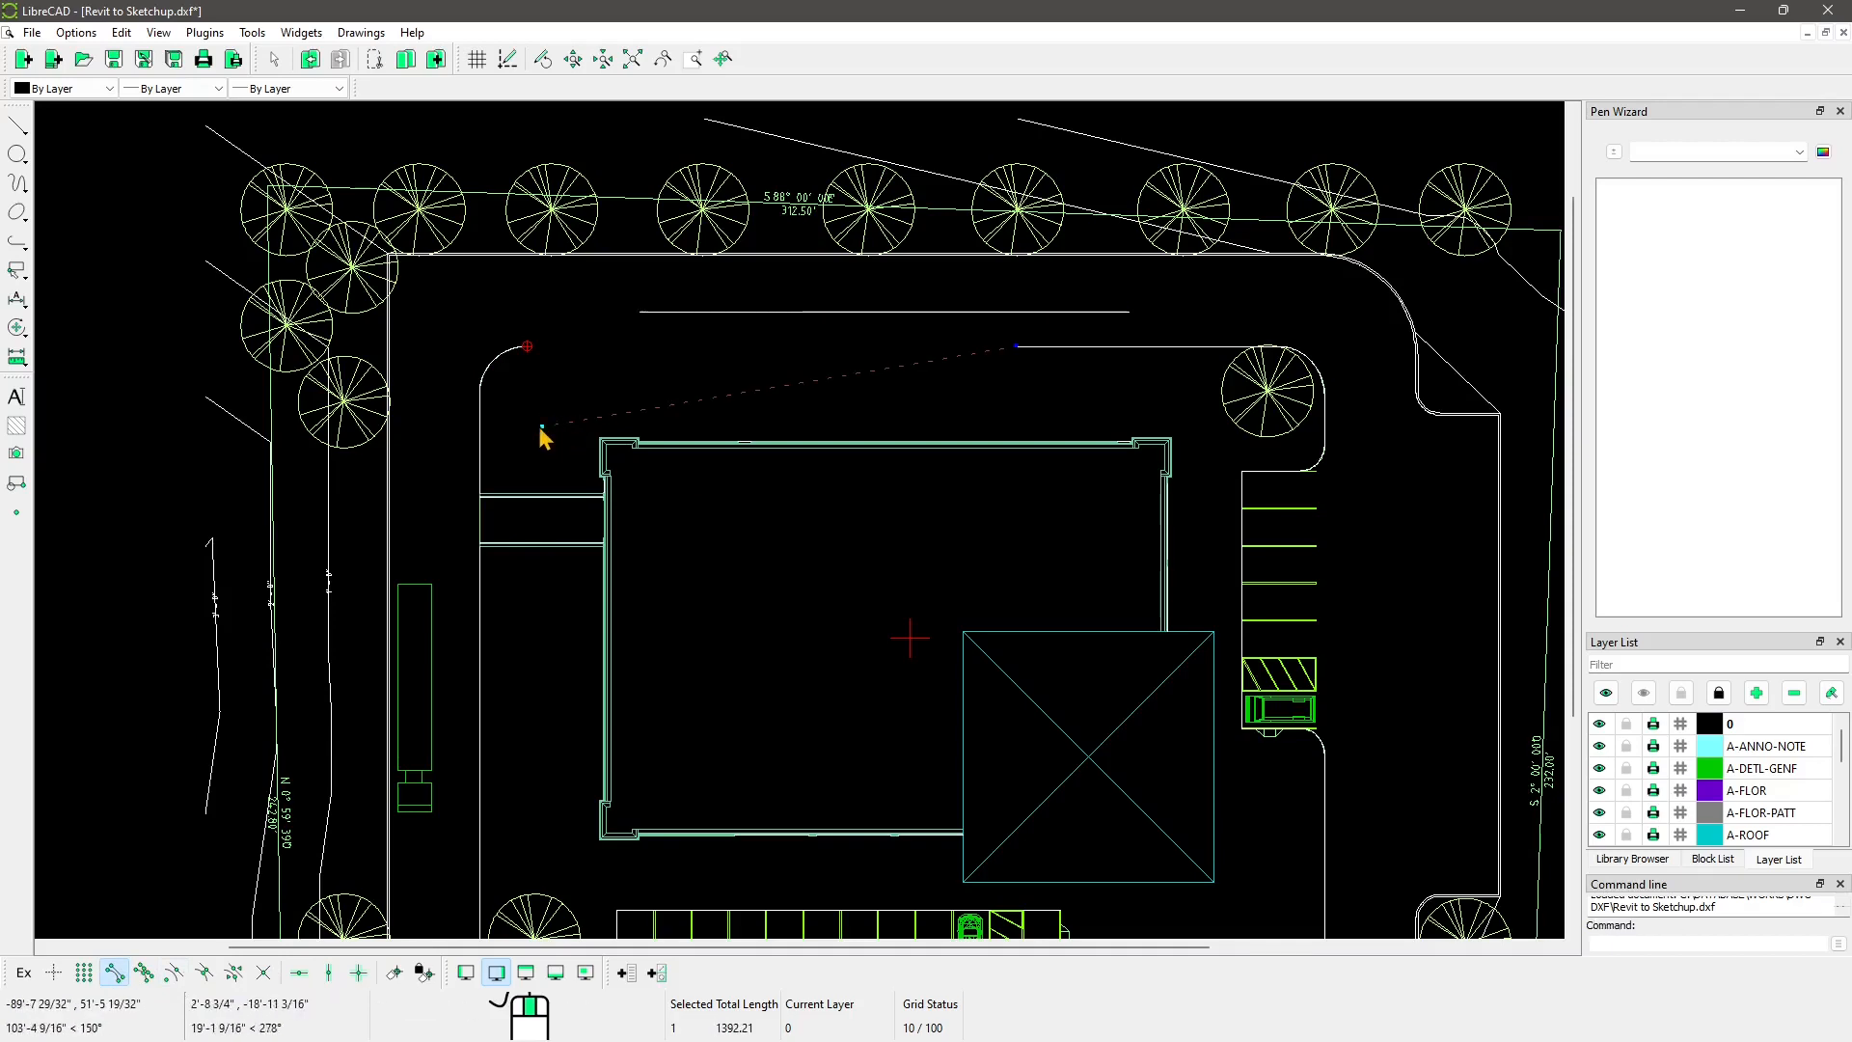
click(543, 426)
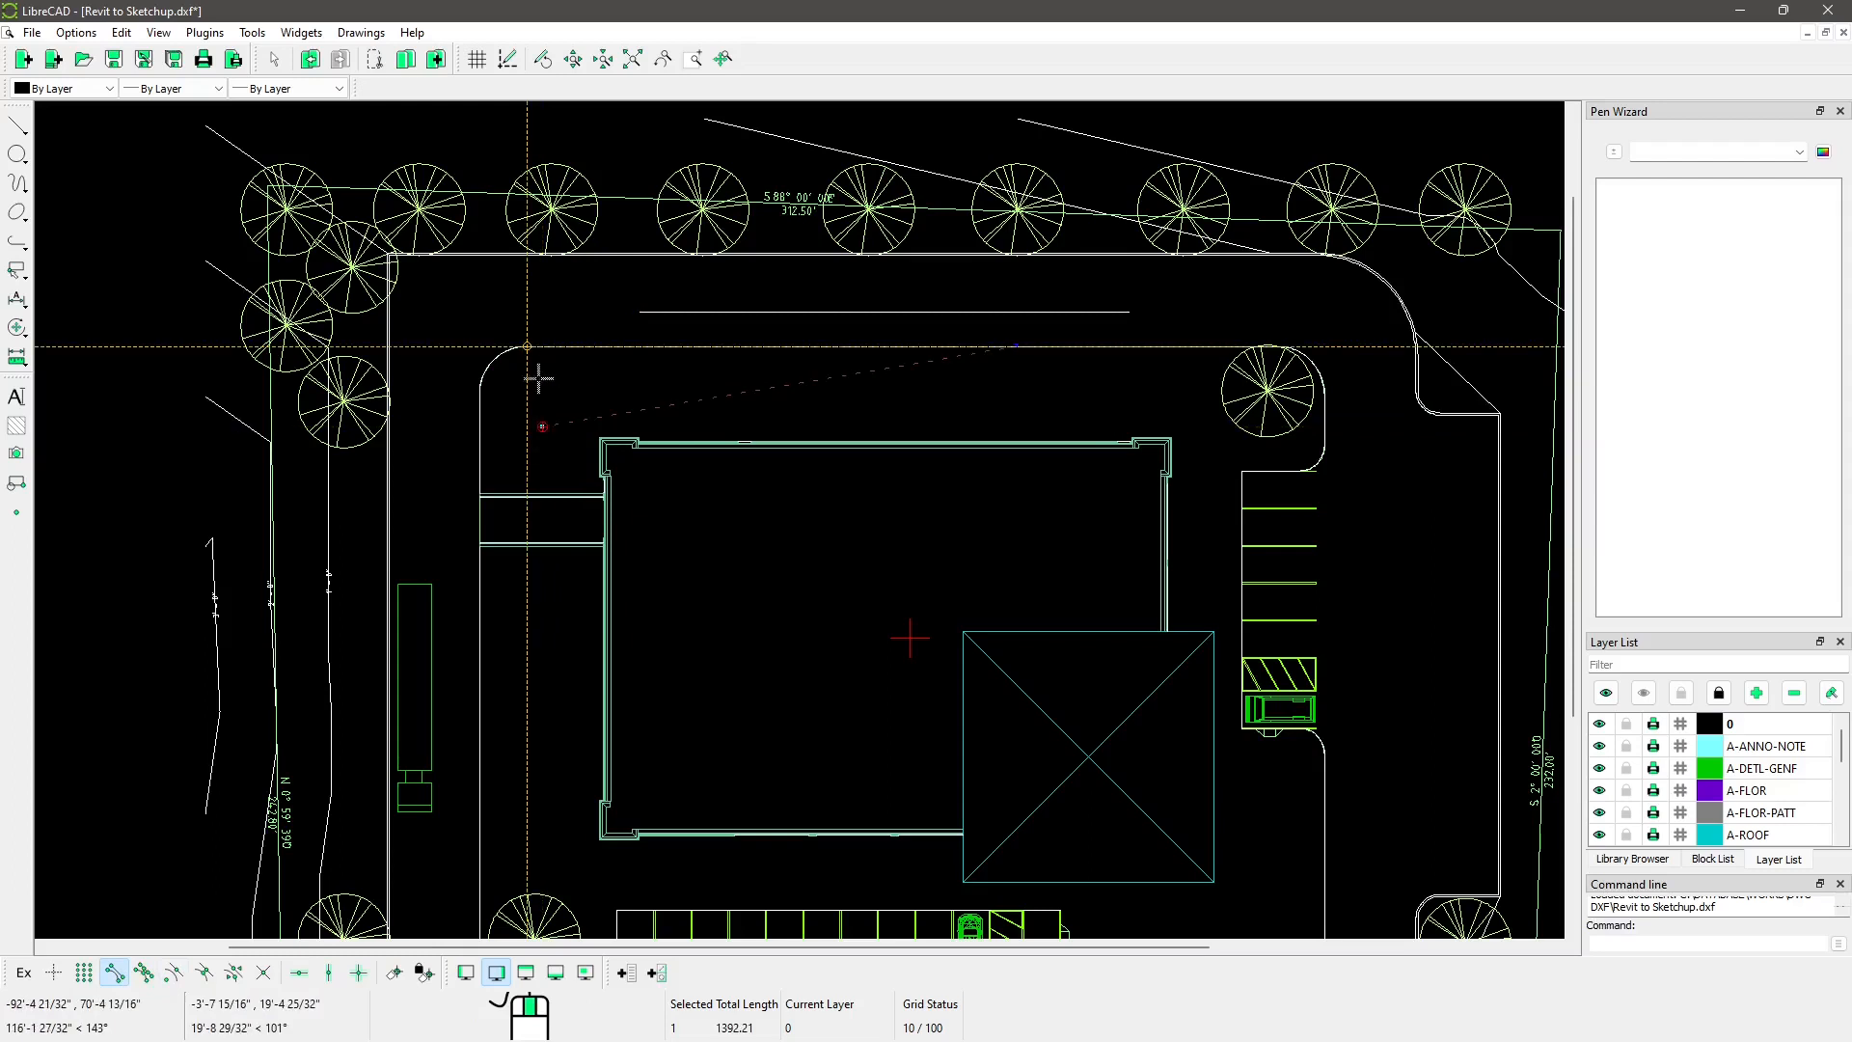
right_click(535, 392)
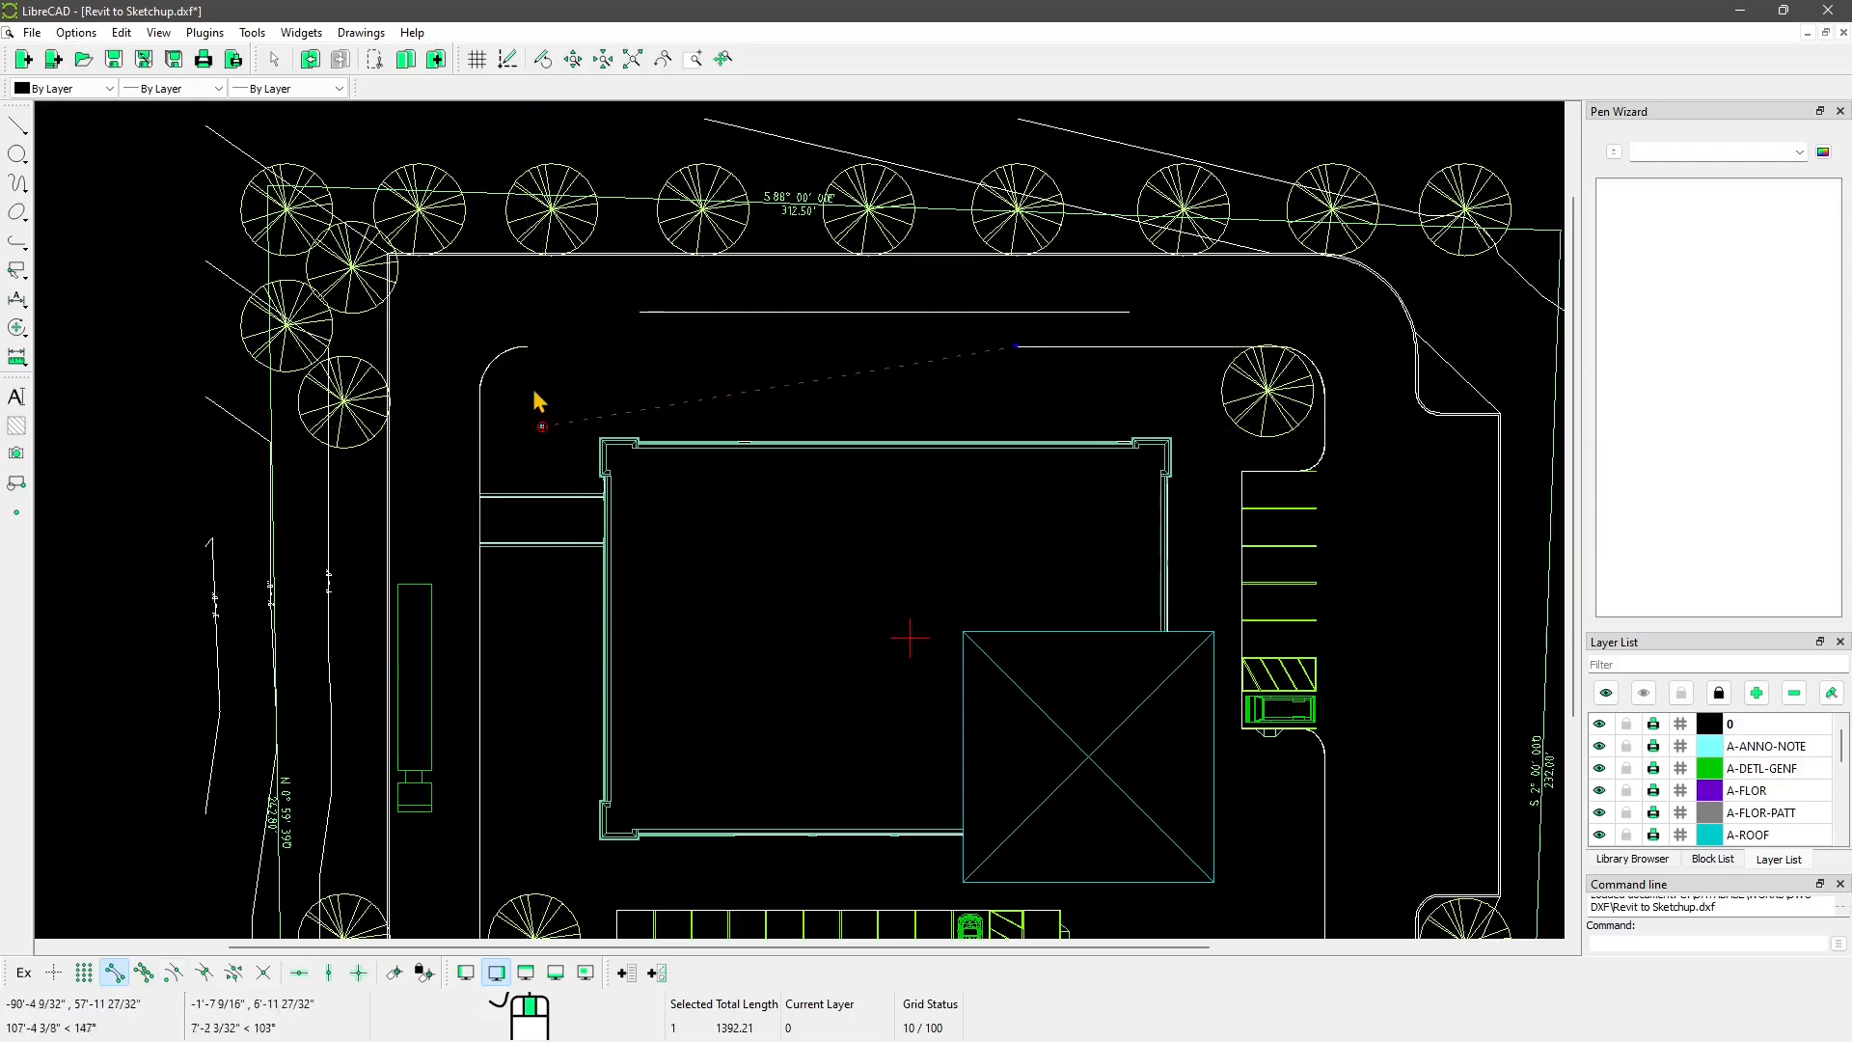
click(584, 425)
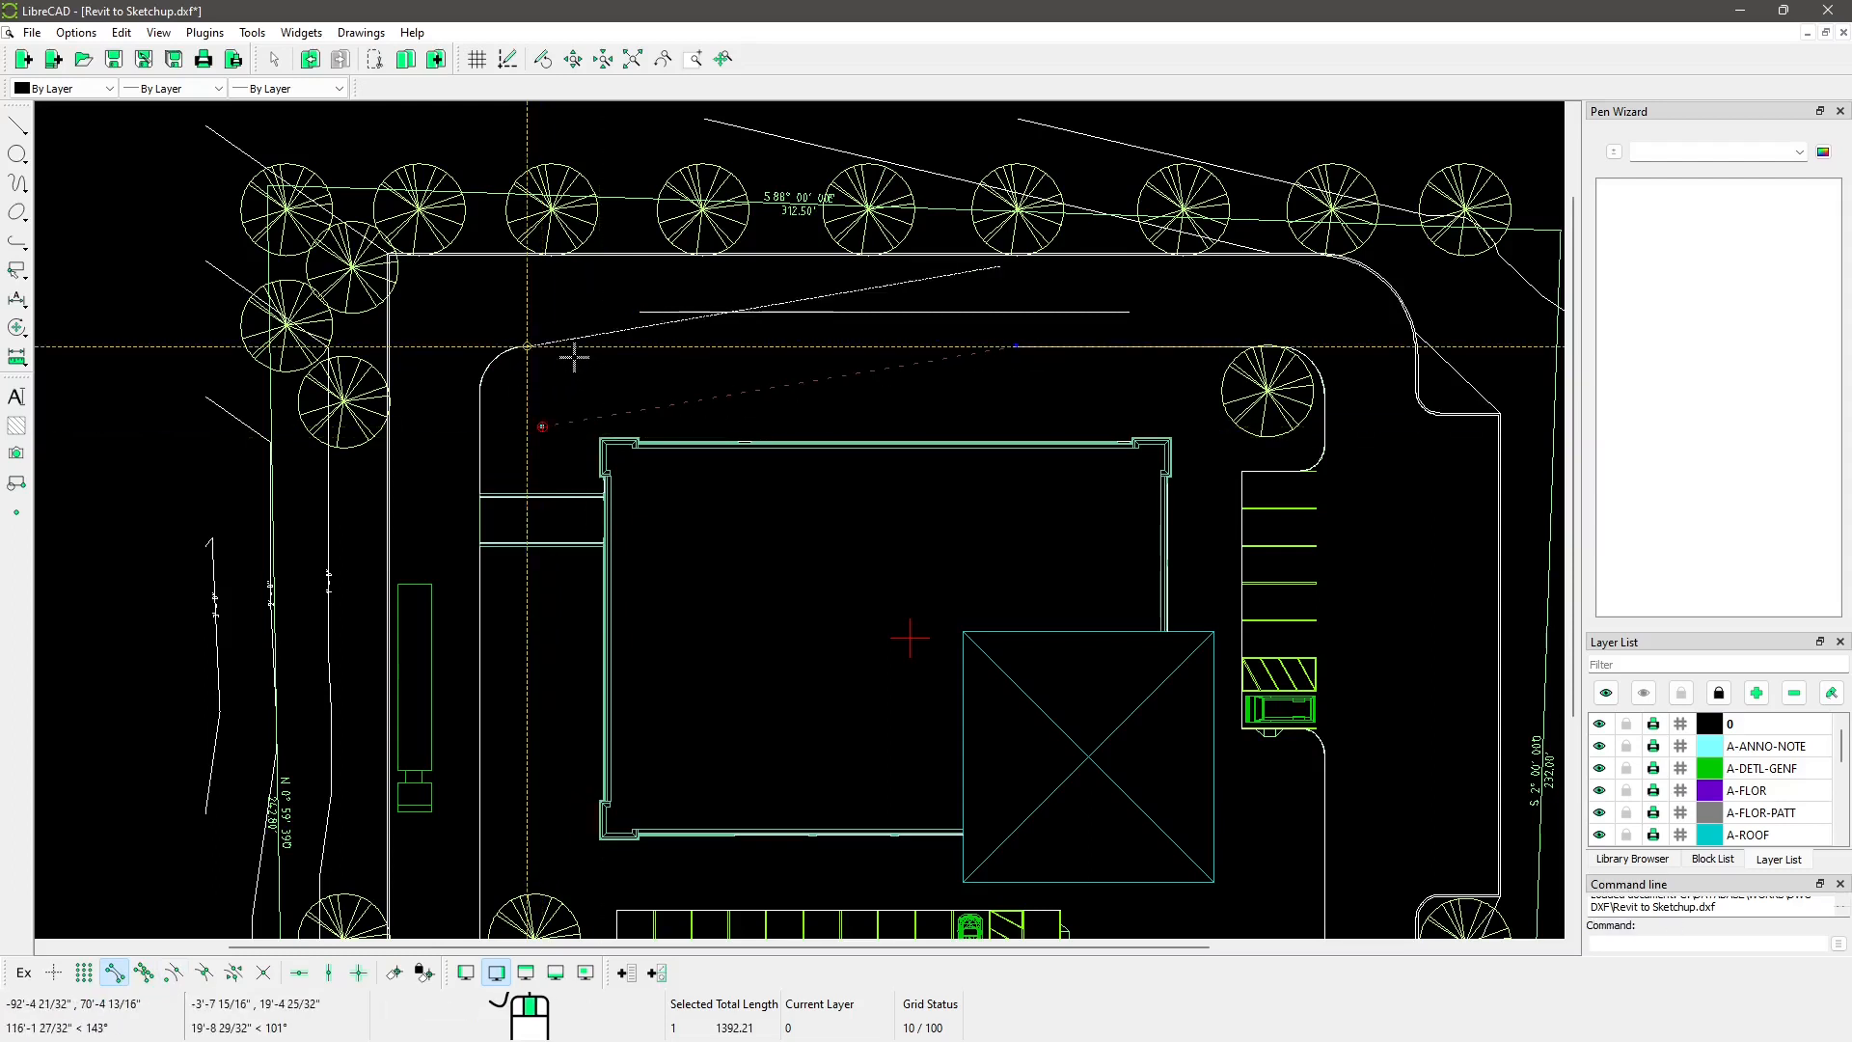
click(527, 346)
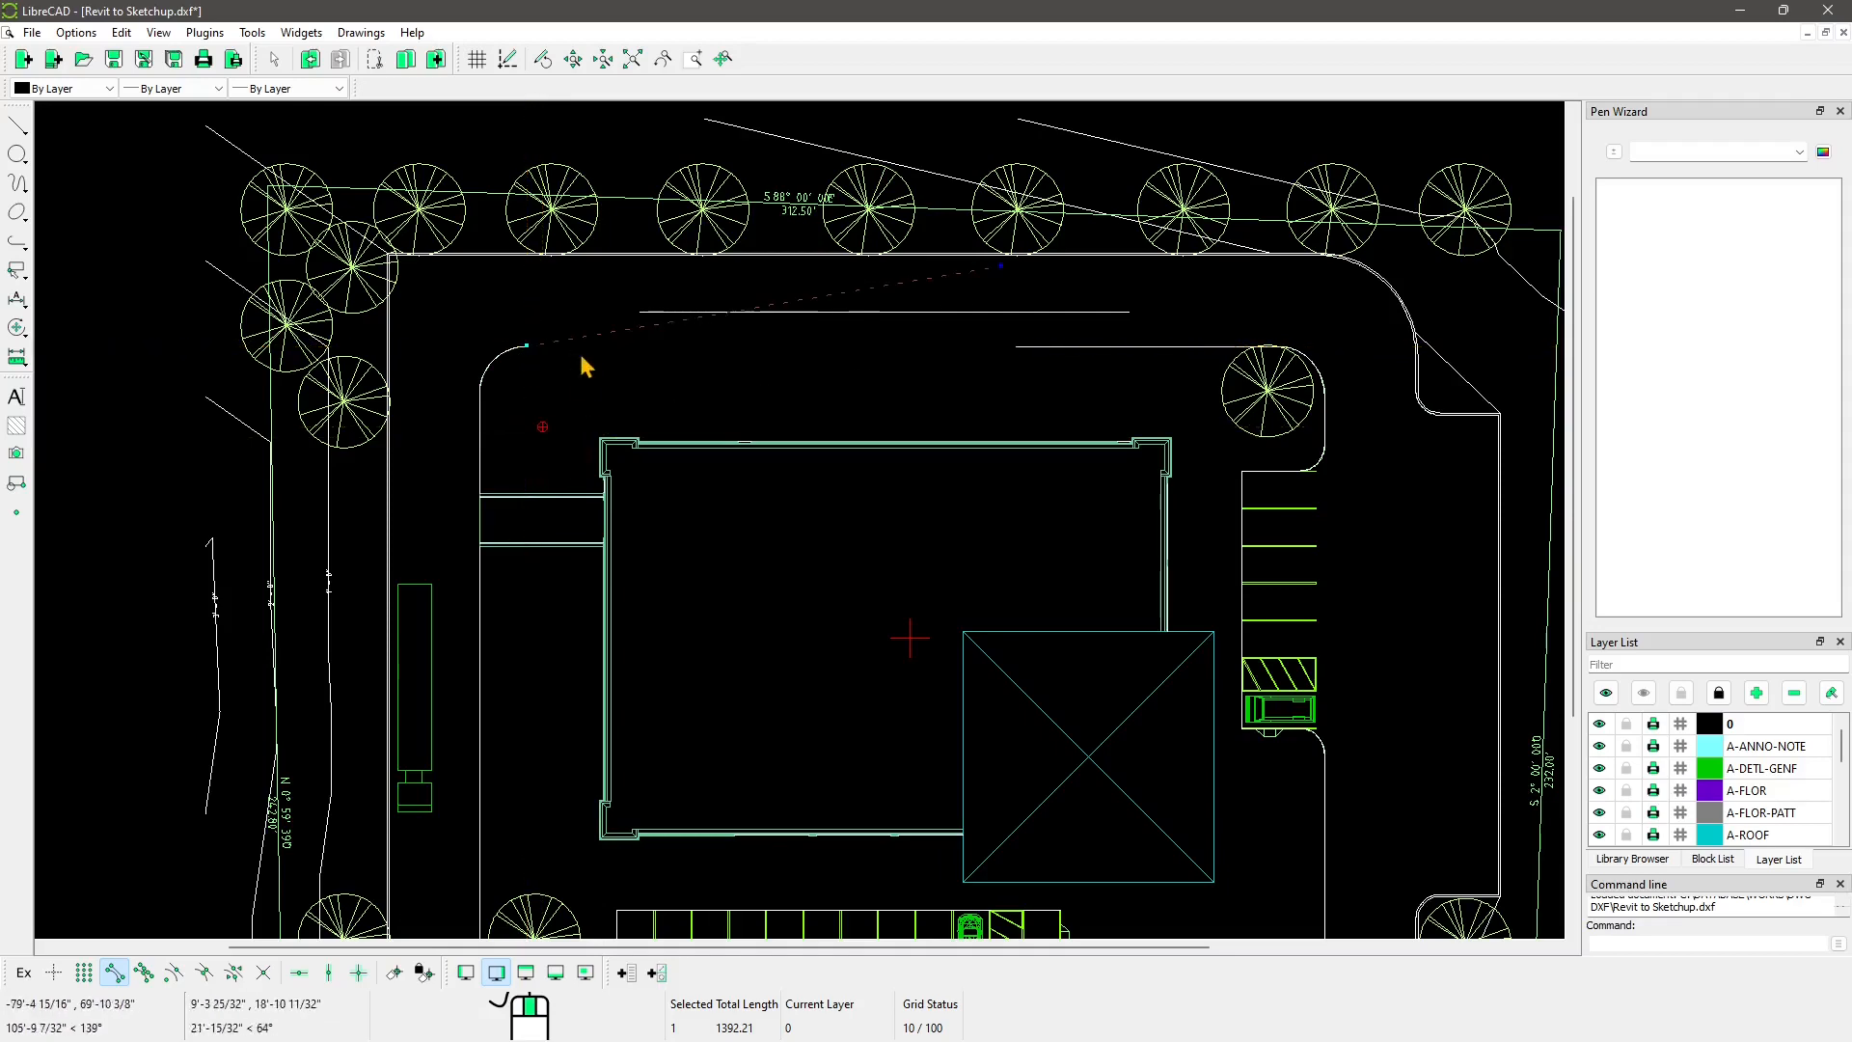
key(Escape)
Step: Move the outer property boundary lines and trees up and to the left
scroll(682, 366, down, 1)
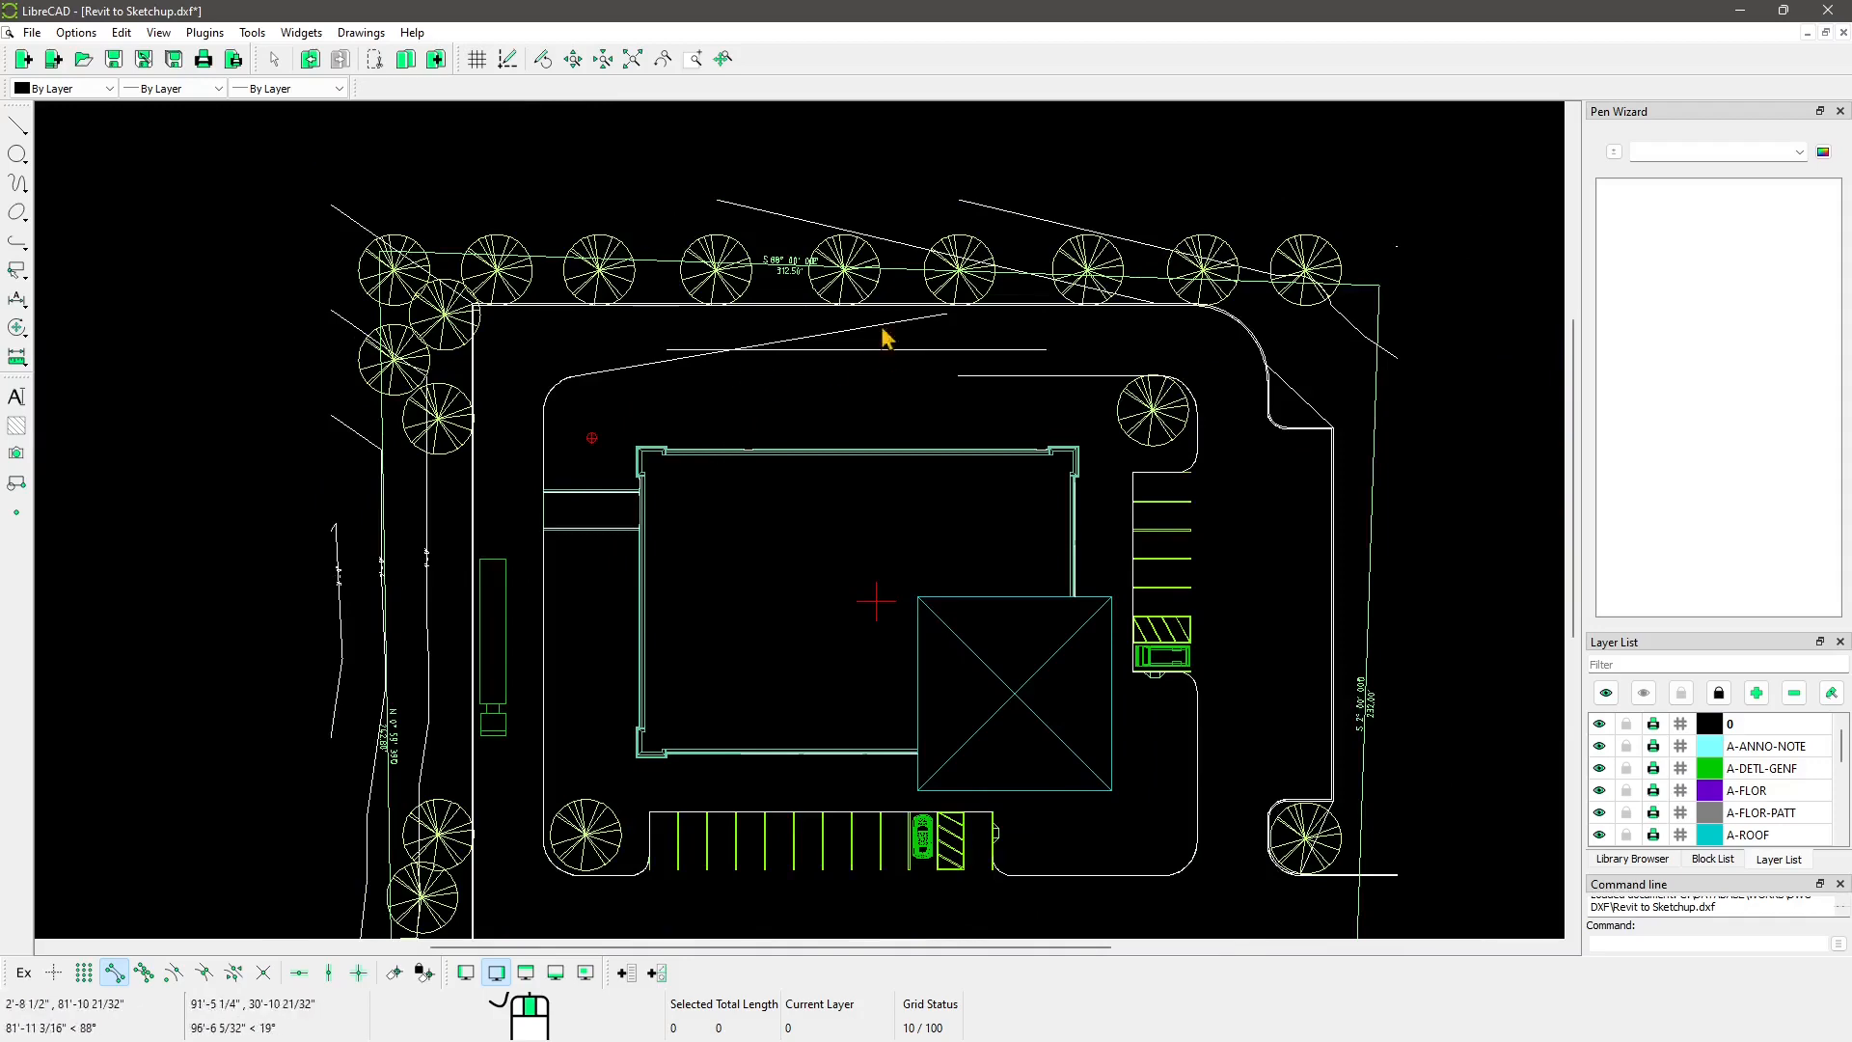
scroll(810, 479, down, 2)
mouse_move(772, 533)
middle_down()
mouse_move(773, 418)
mouse_move(743, 453)
middle_up()
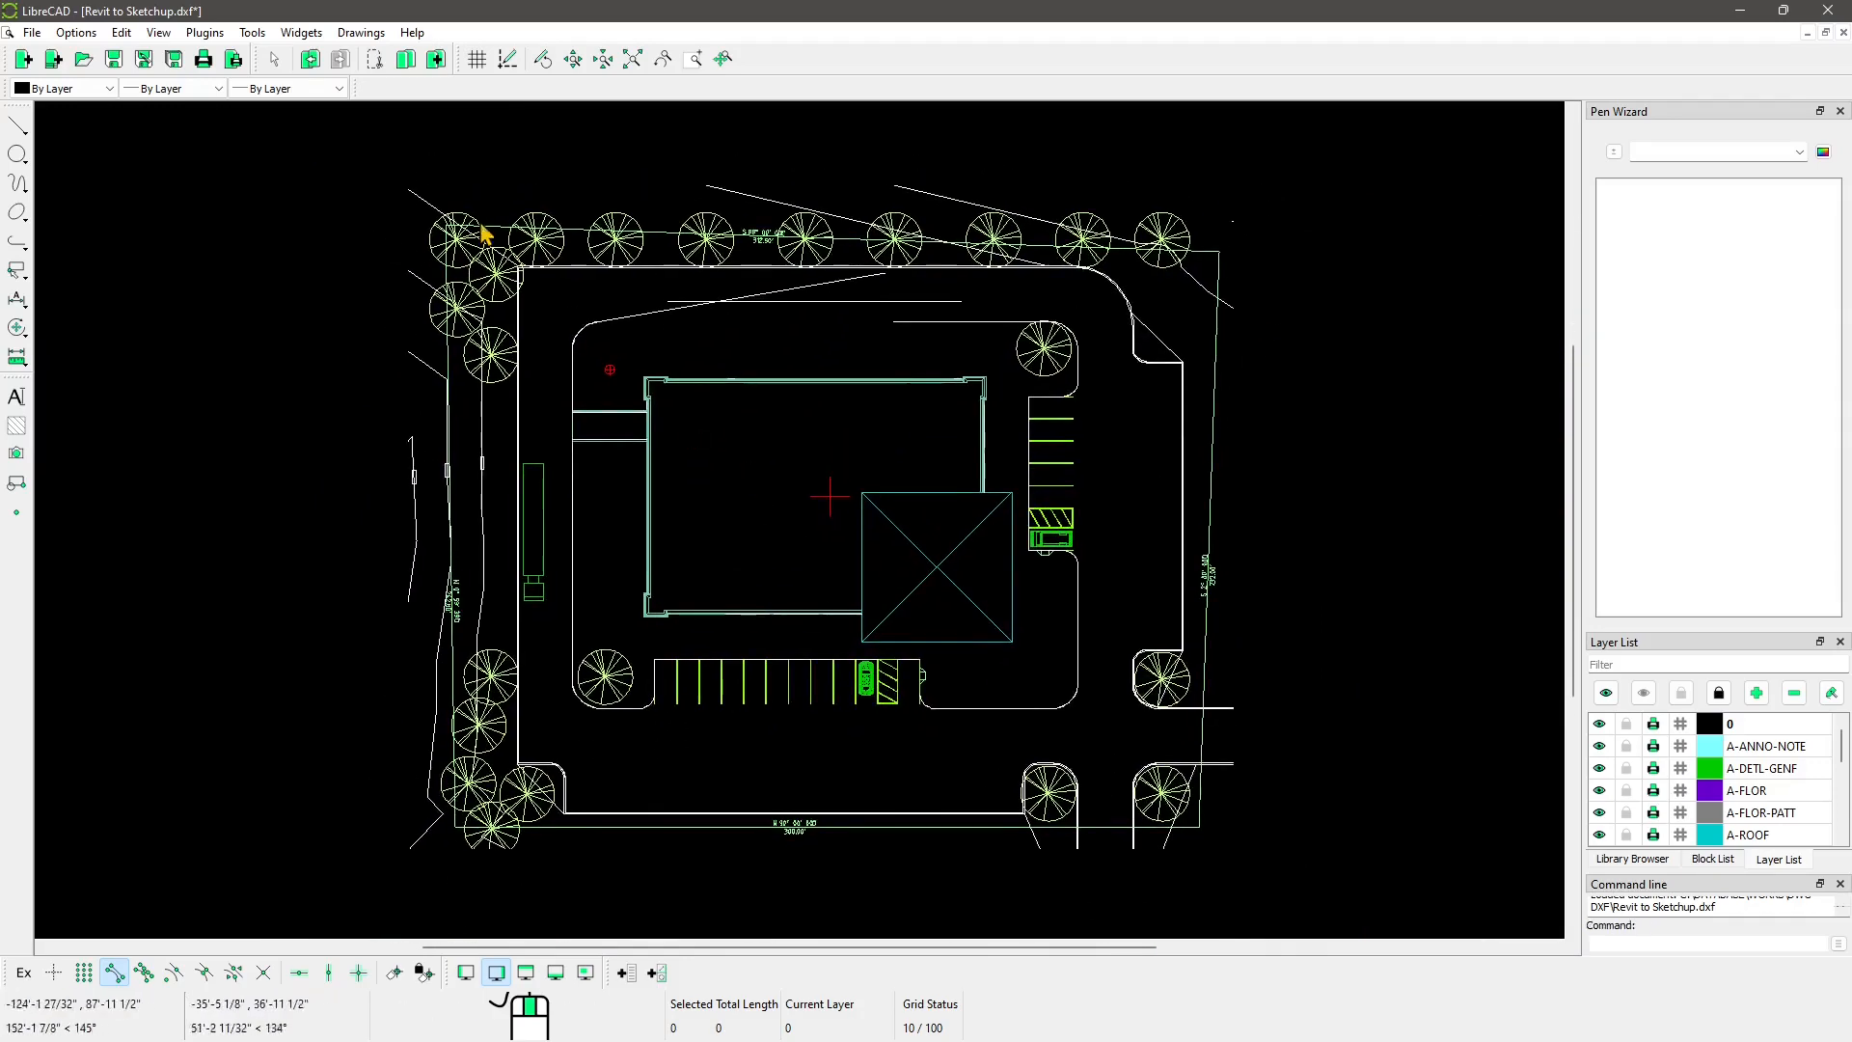
click(707, 254)
click(707, 255)
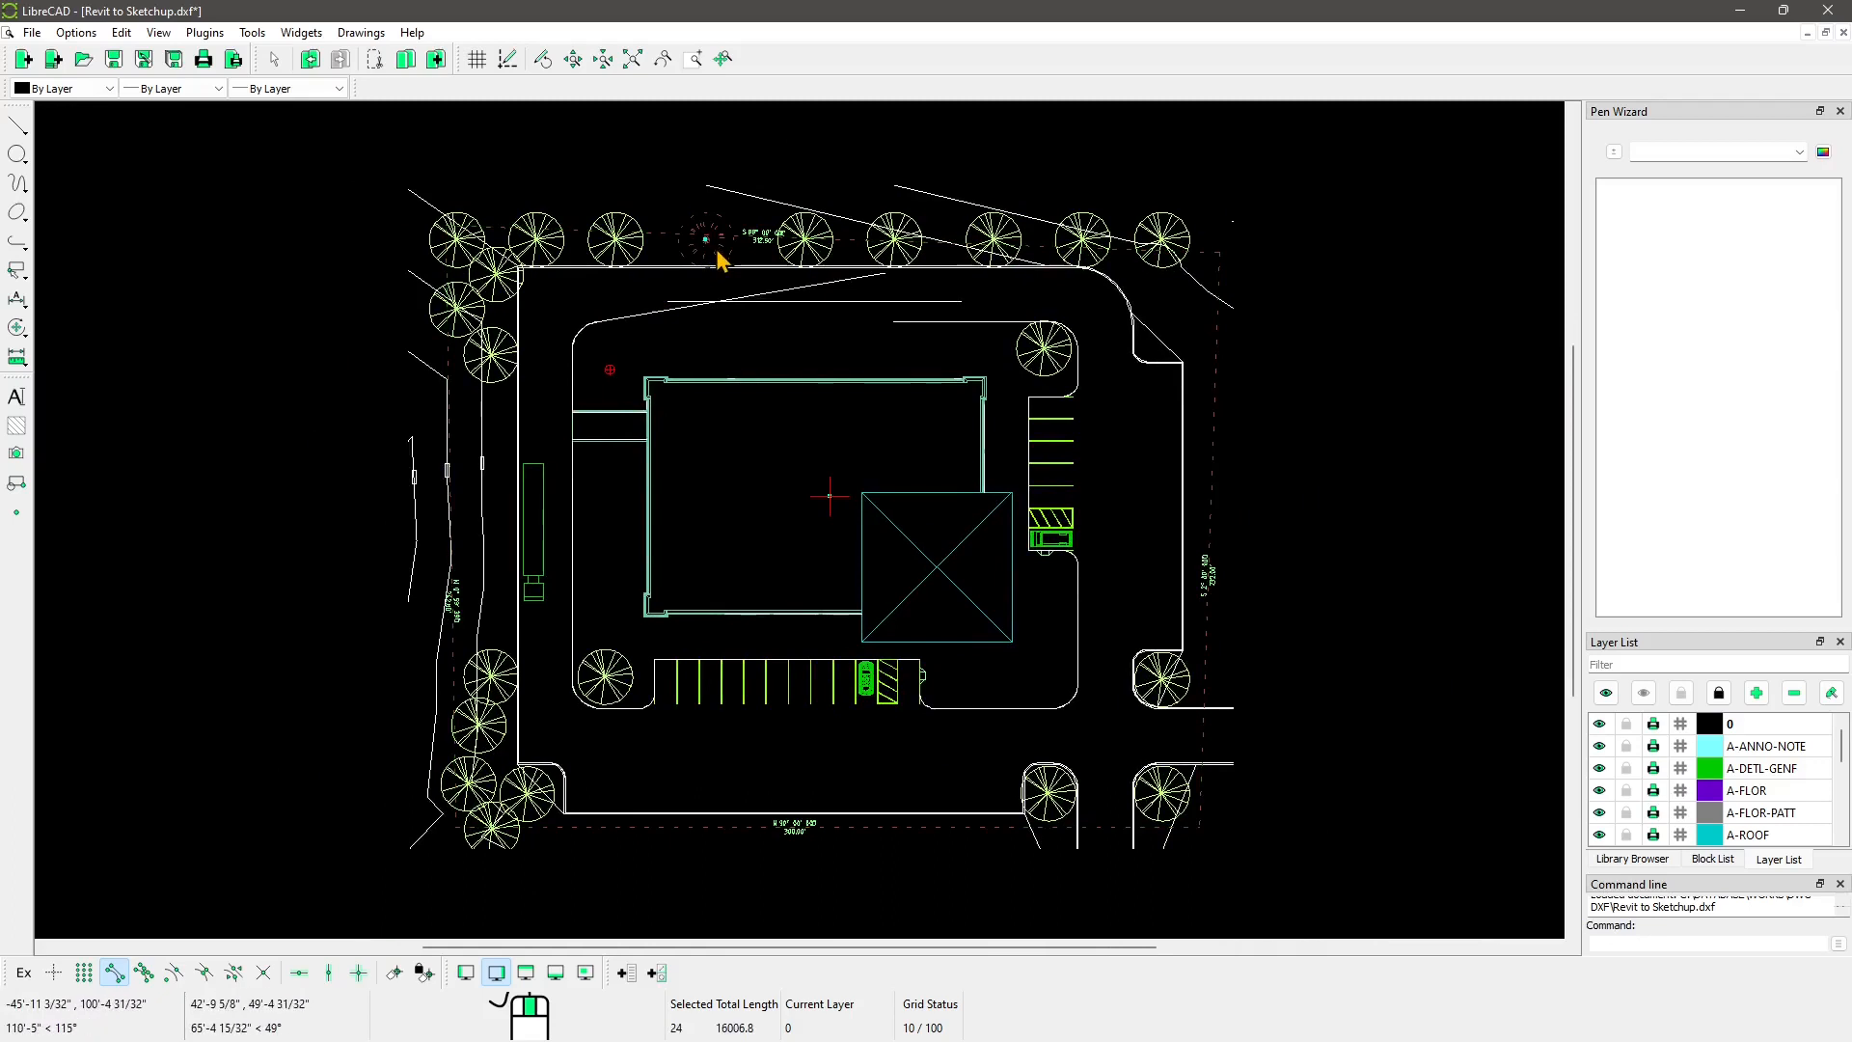
drag(726, 258, 672, 185)
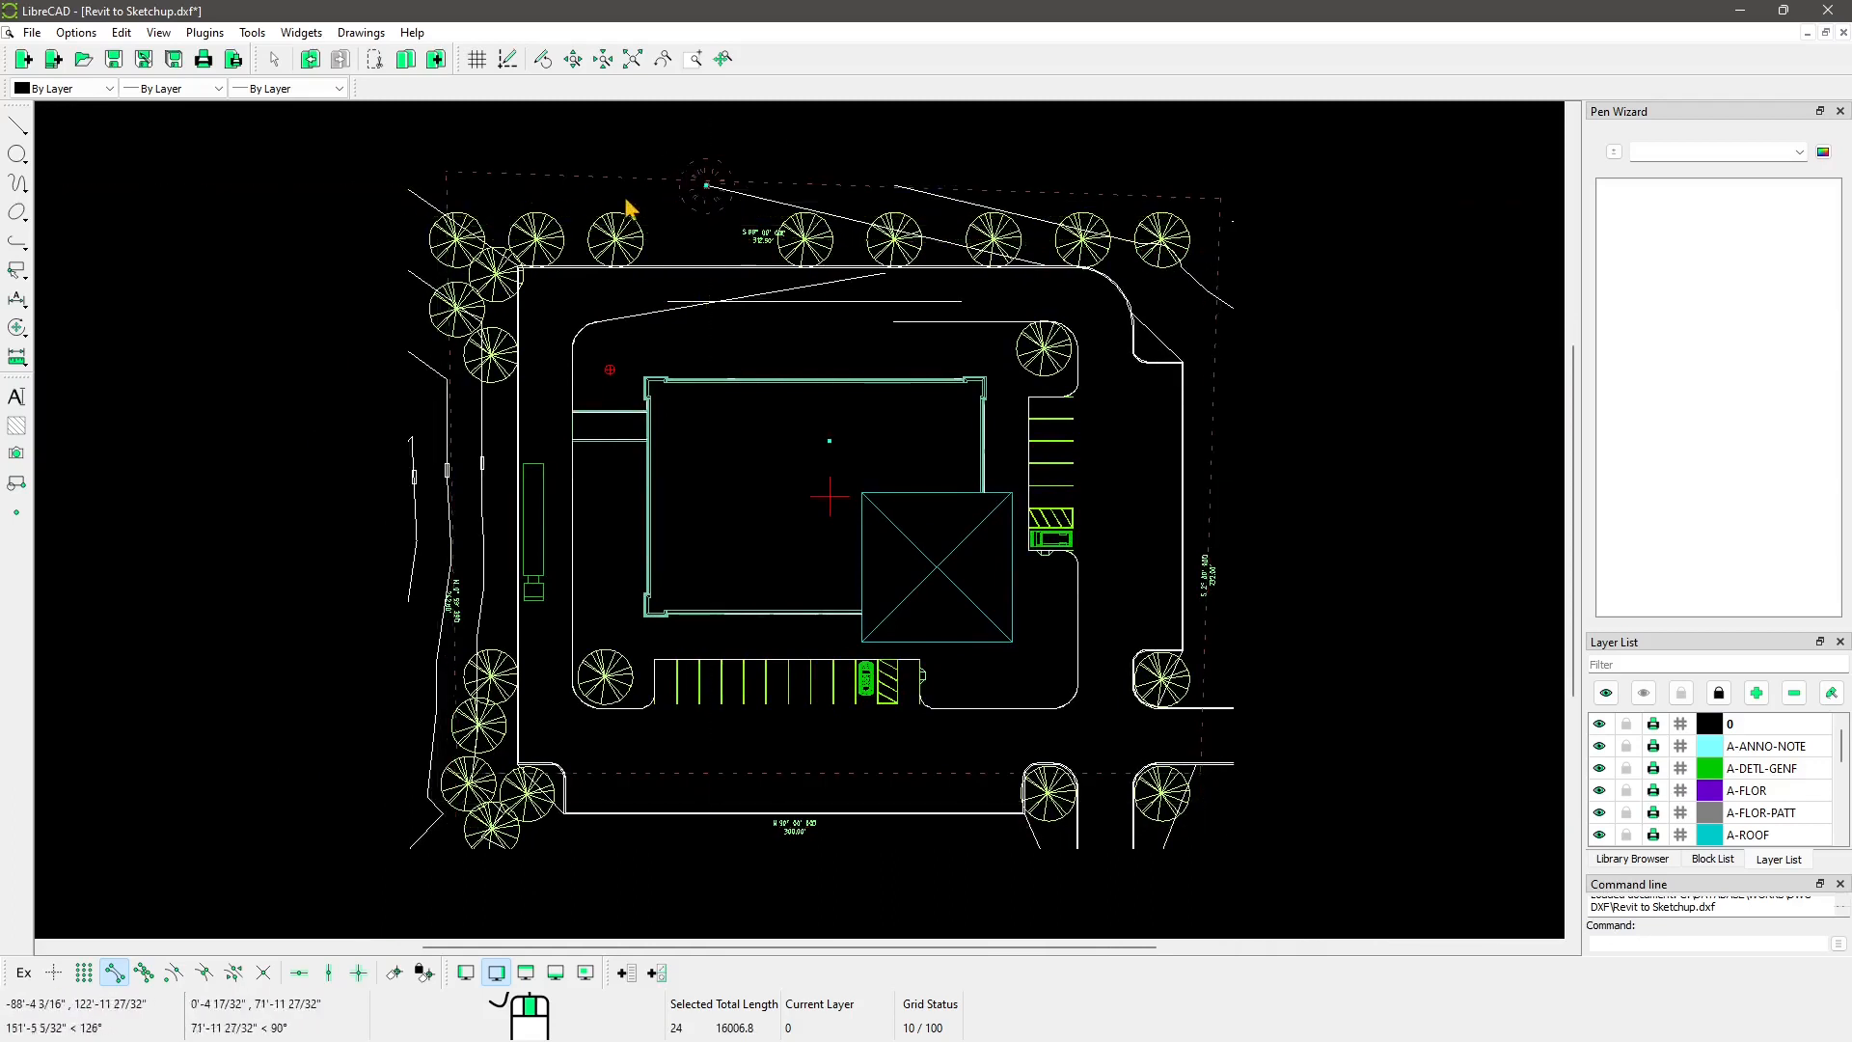
mouse_move(749, 138)
mouse_down()
mouse_move(759, 239)
mouse_move(797, 151)
mouse_up()
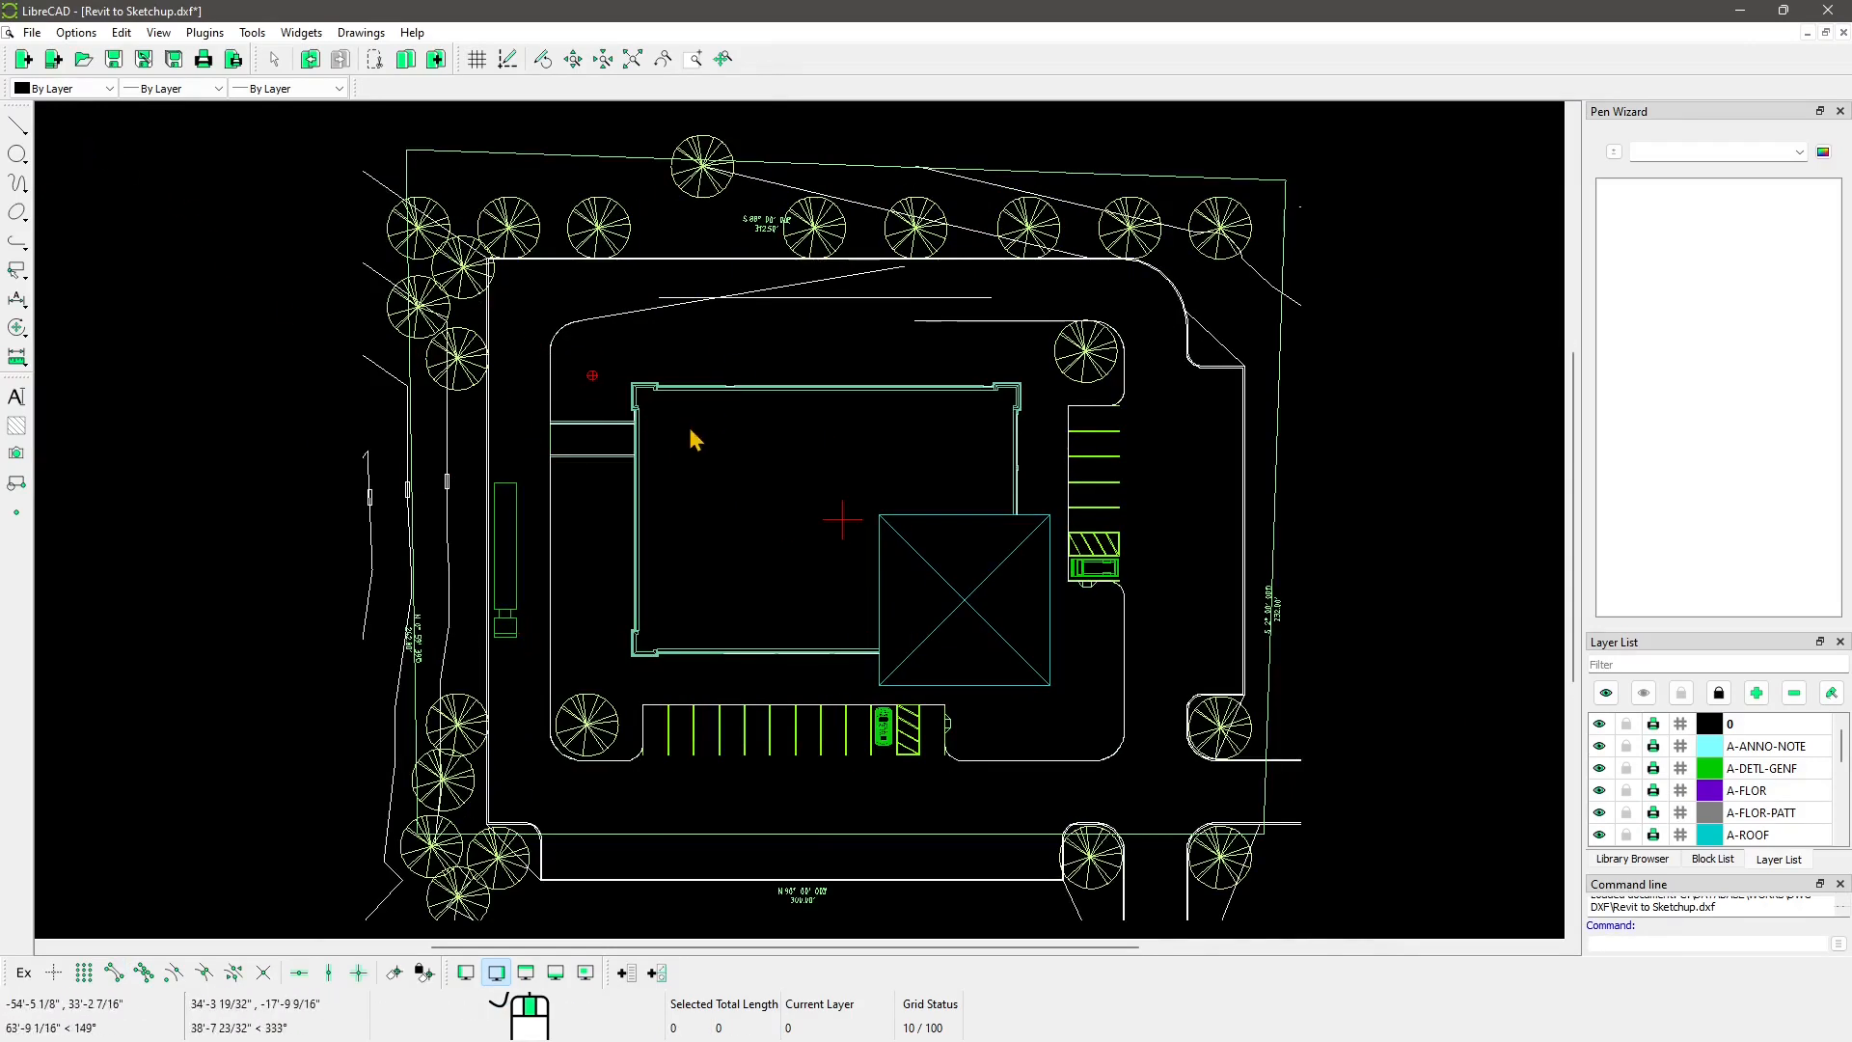
Step: With endpoint snapping on, draw a line from the lower-left wall corner to the inner corner
click(15, 130)
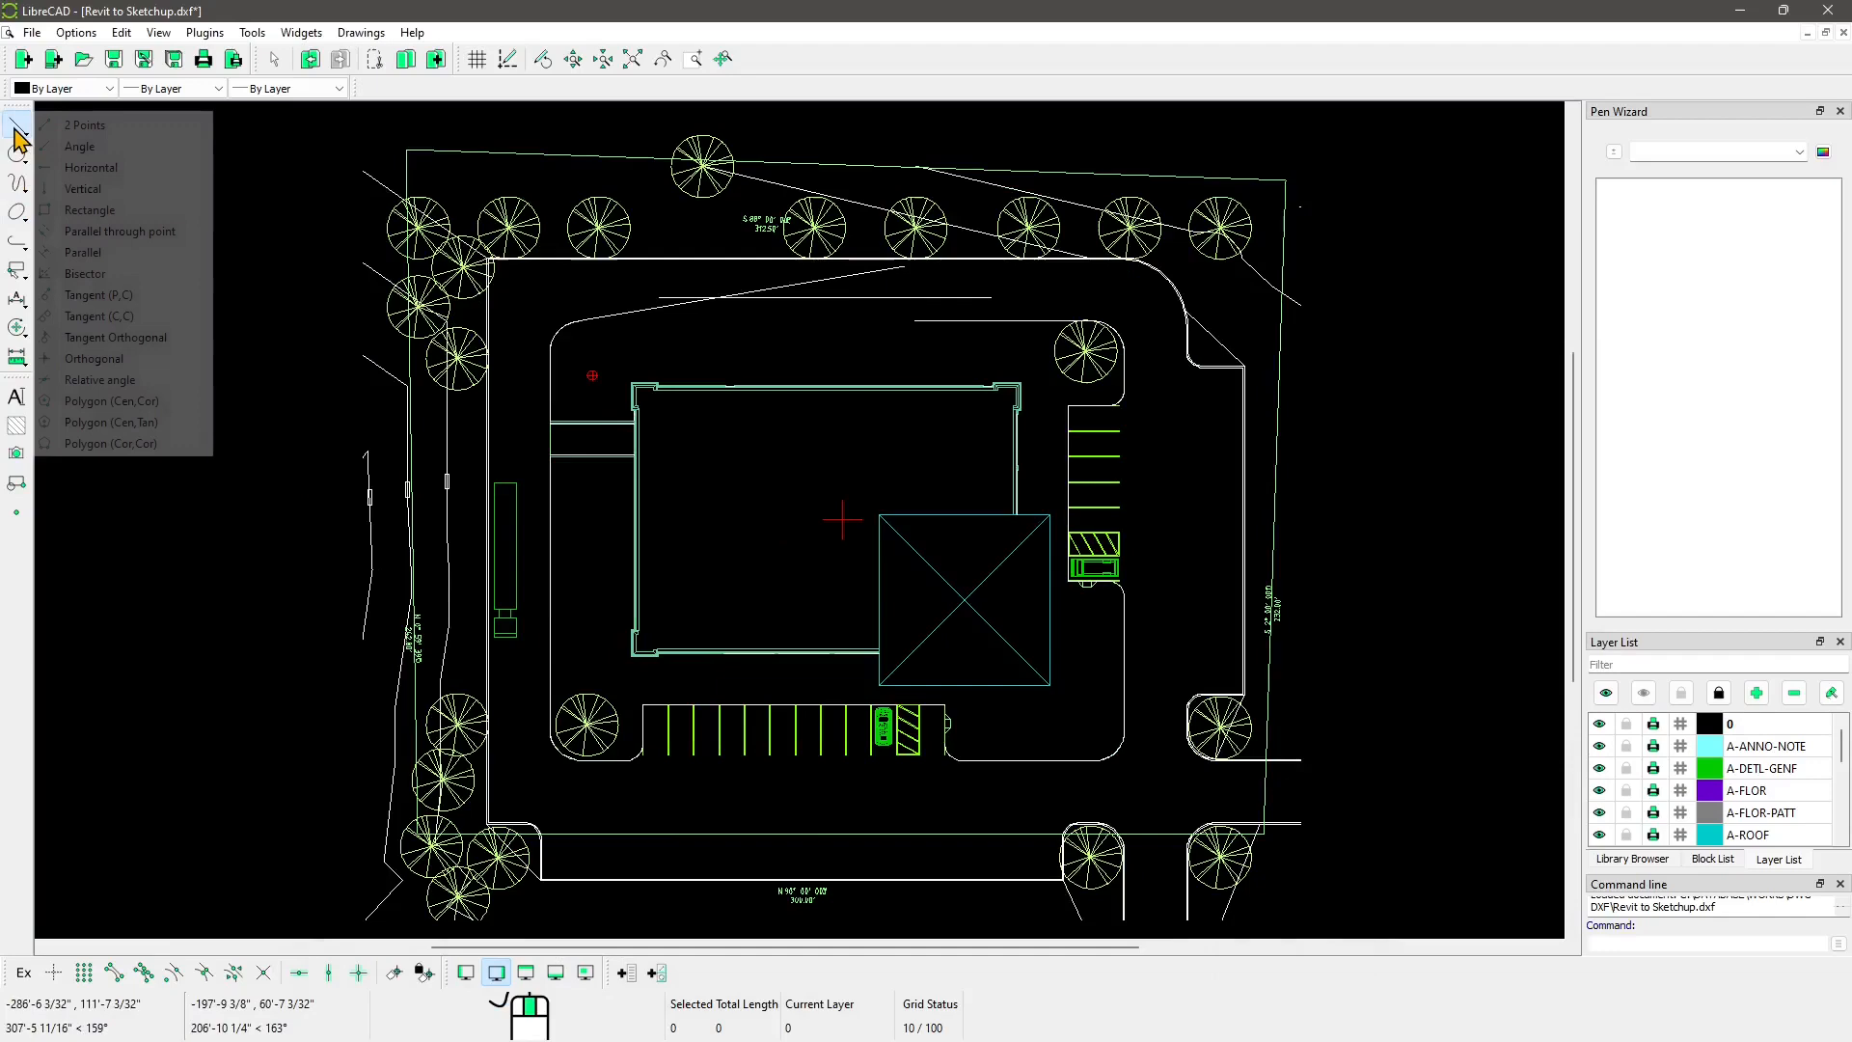
click(76, 126)
click(114, 972)
scroll(618, 832, up, 6)
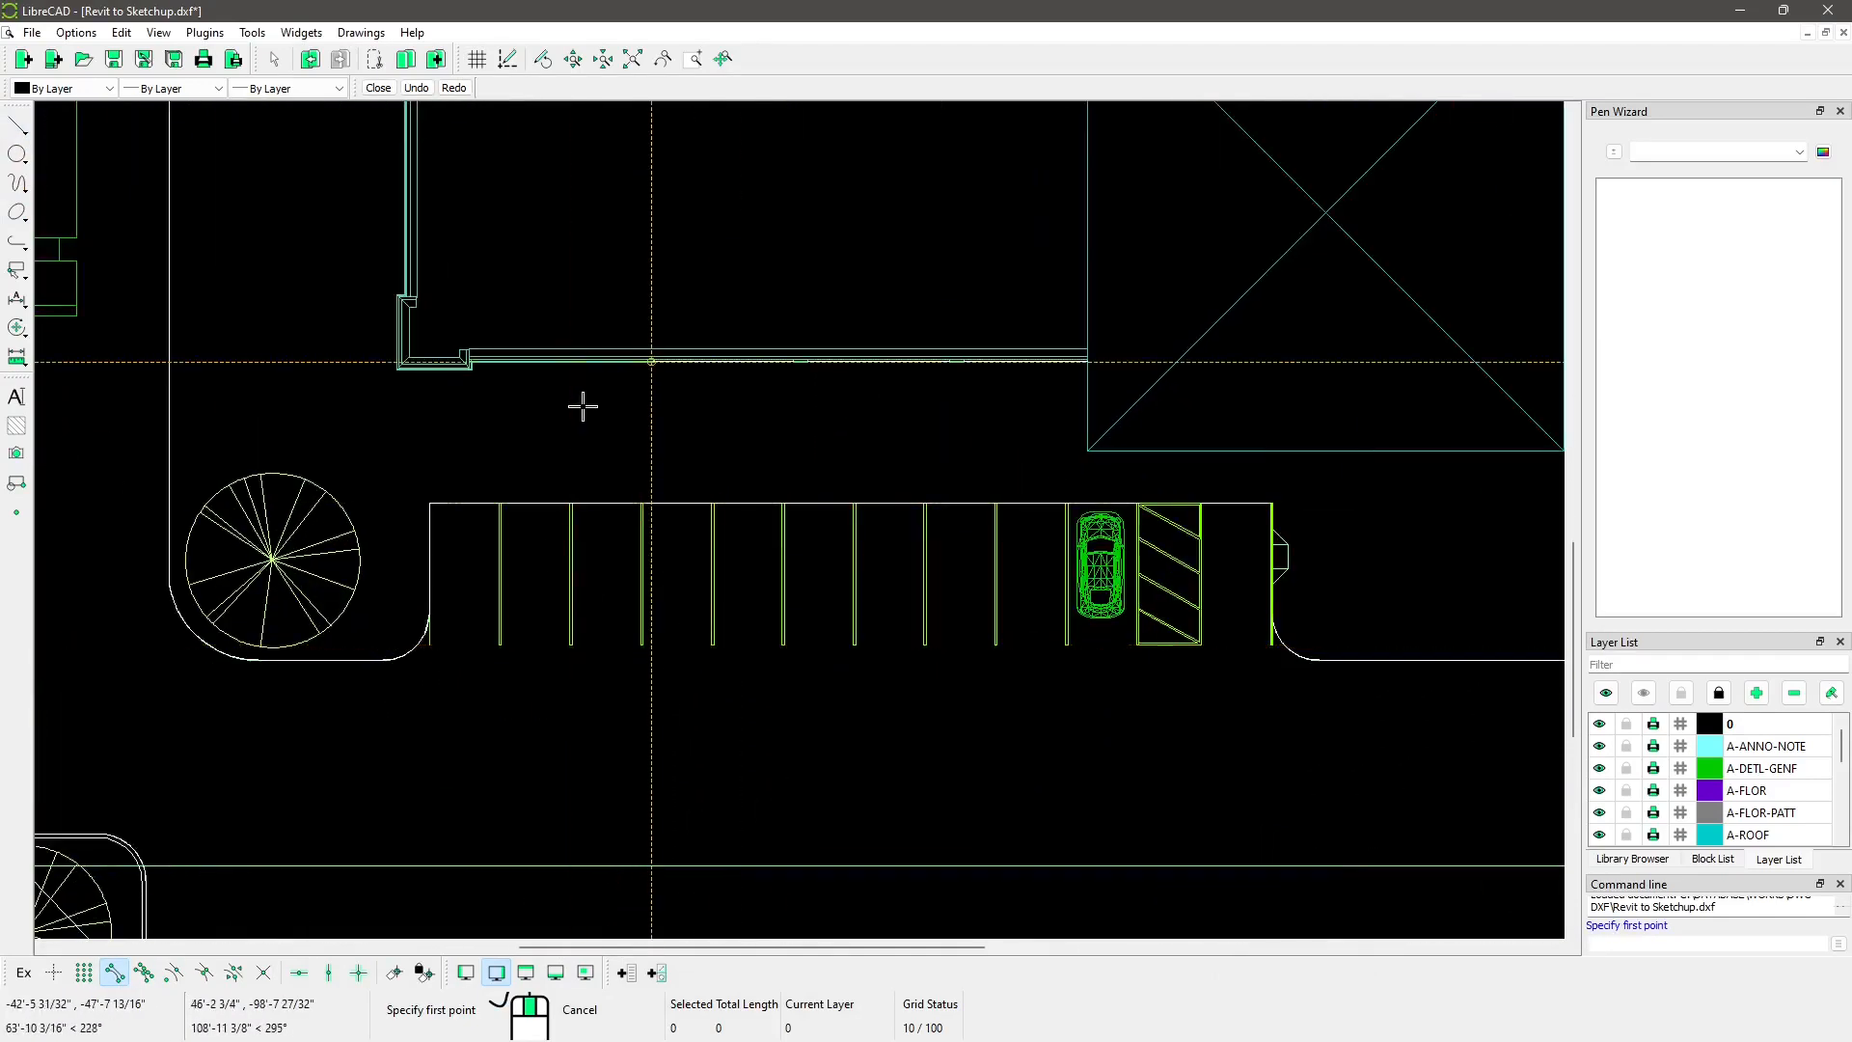
middle_drag(523, 356, 550, 379)
scroll(579, 444, up, 4)
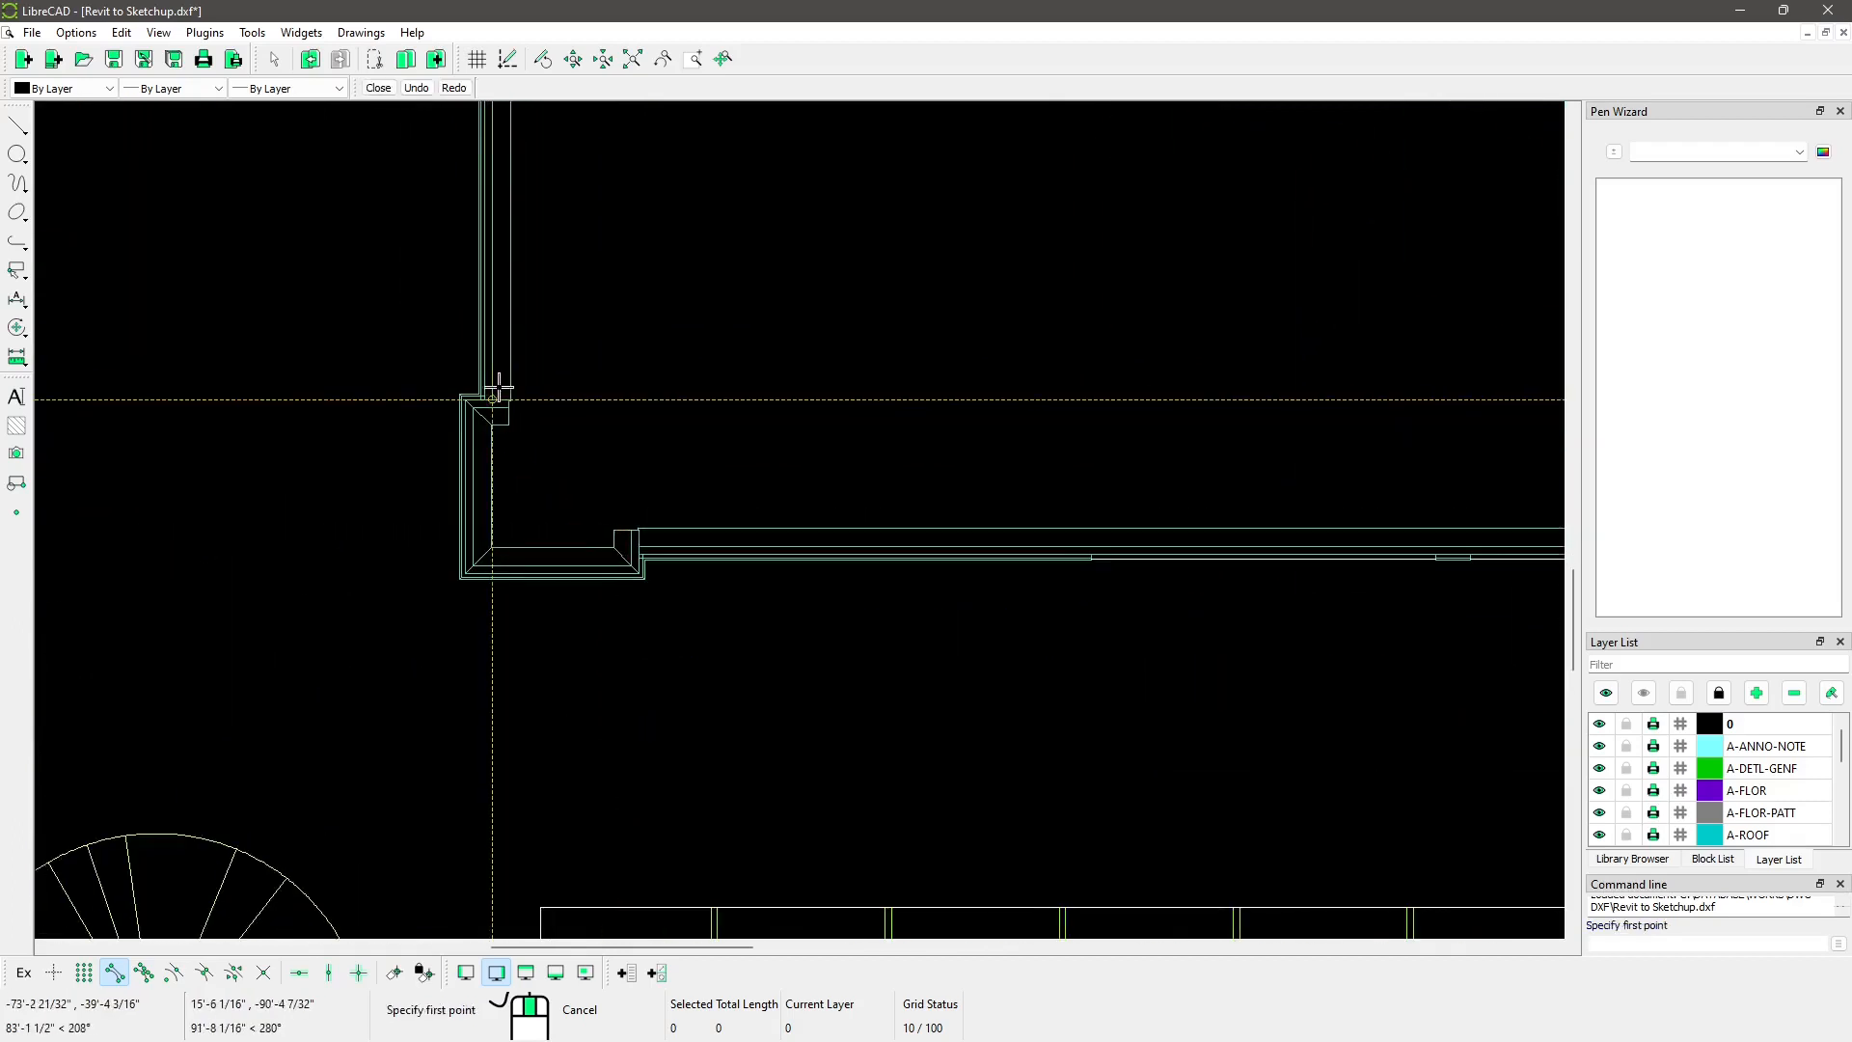
click(509, 398)
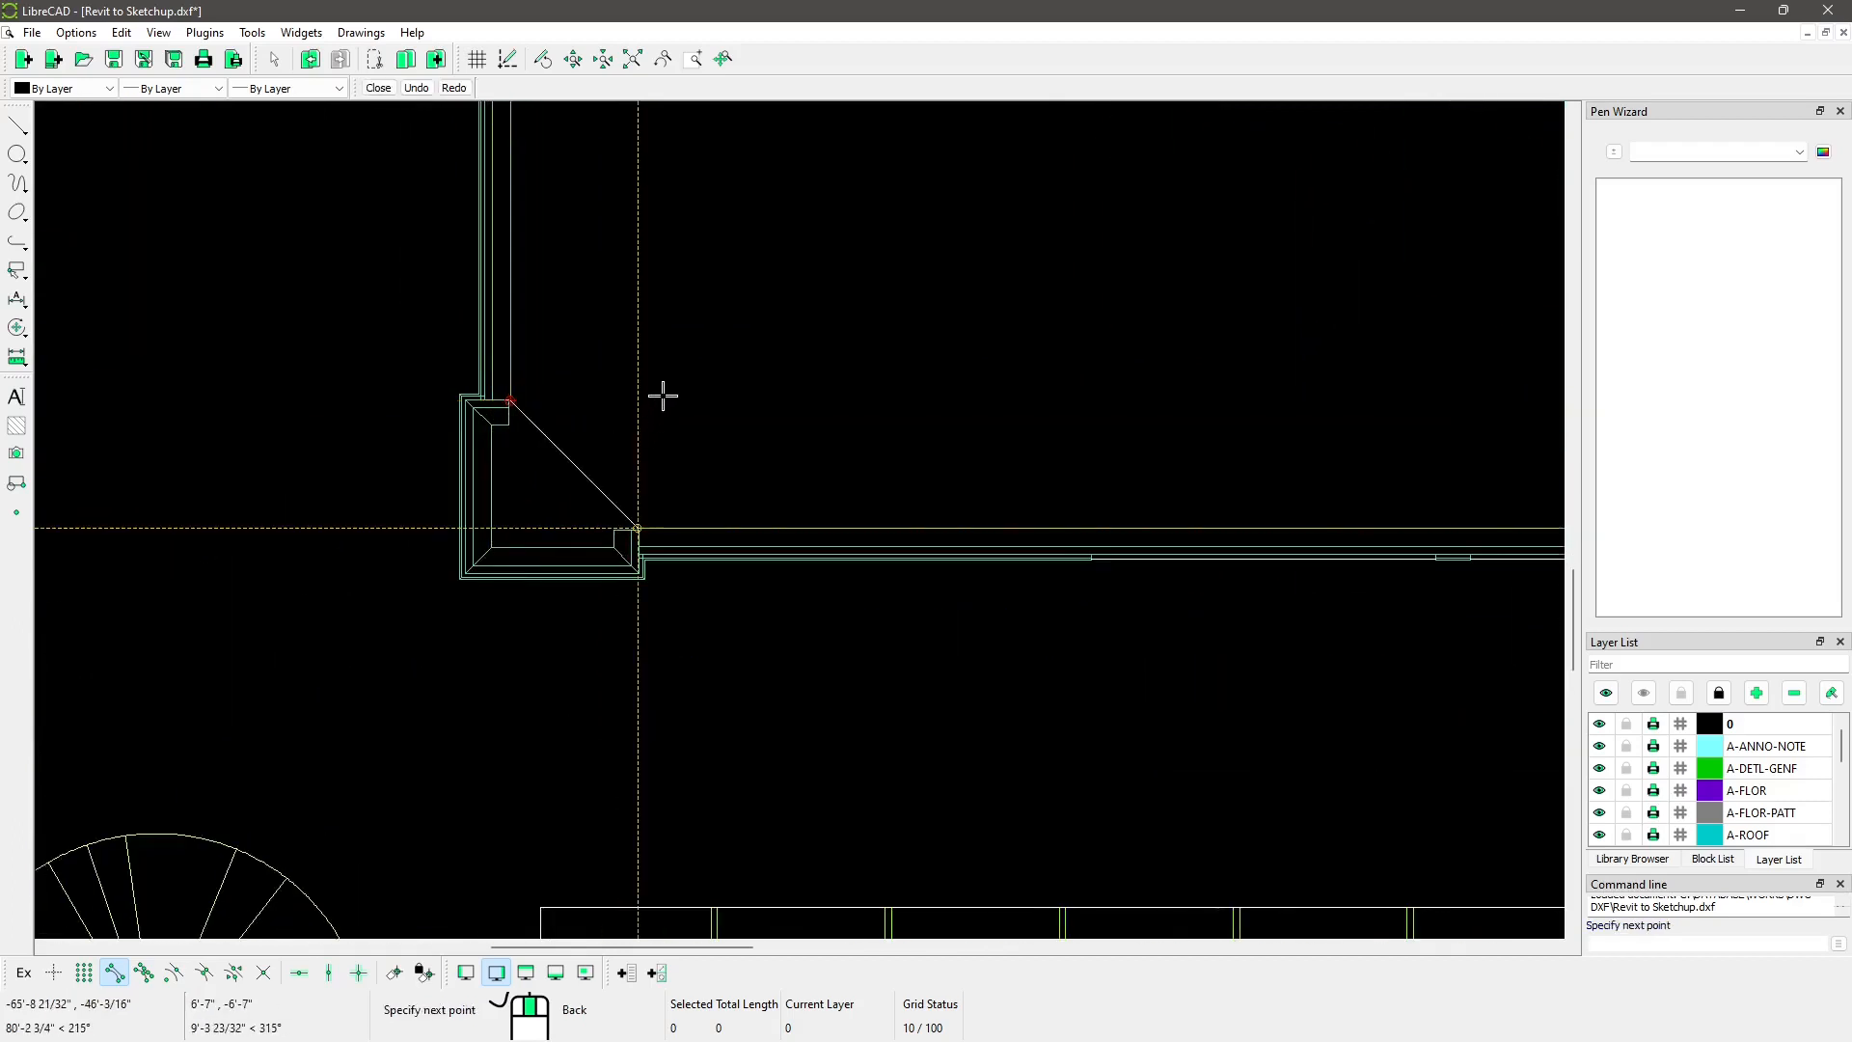
click(638, 526)
key(Escape)
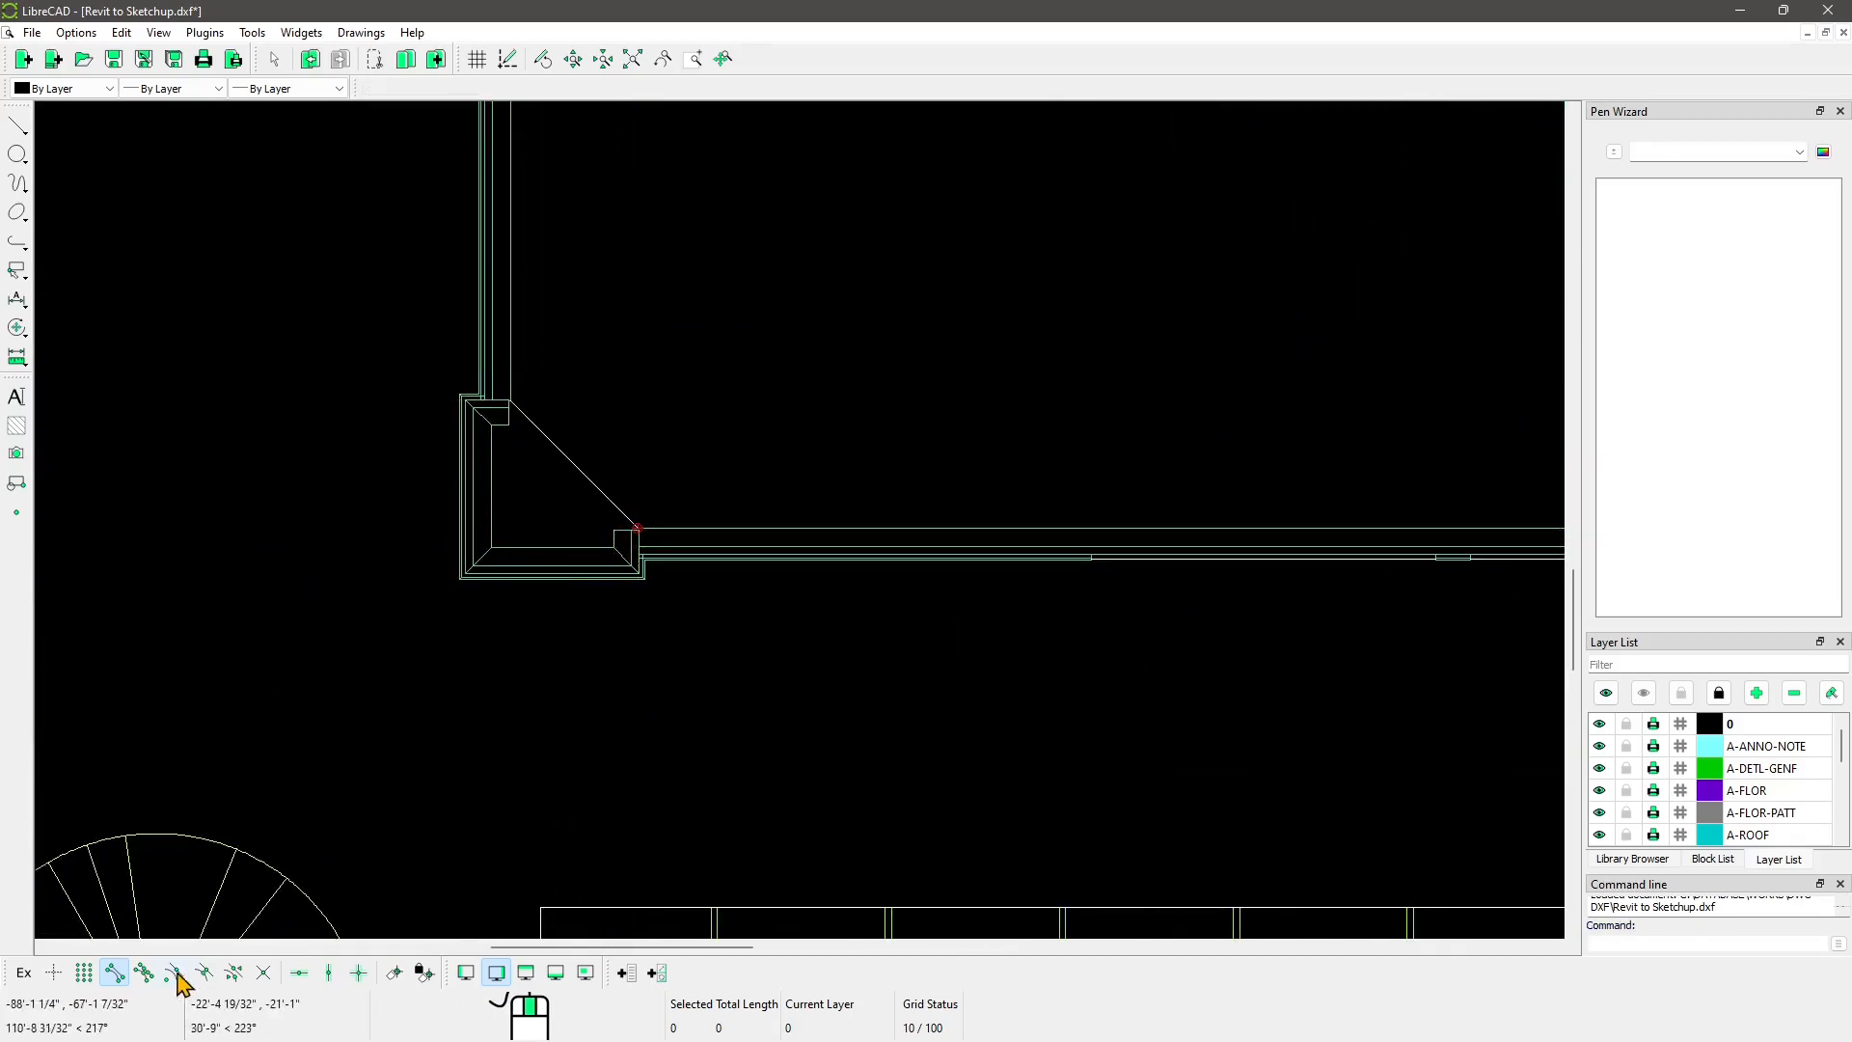
Step: Draw a four-point outline inside the building and close it with 'close'
scroll(460, 724, down, 2)
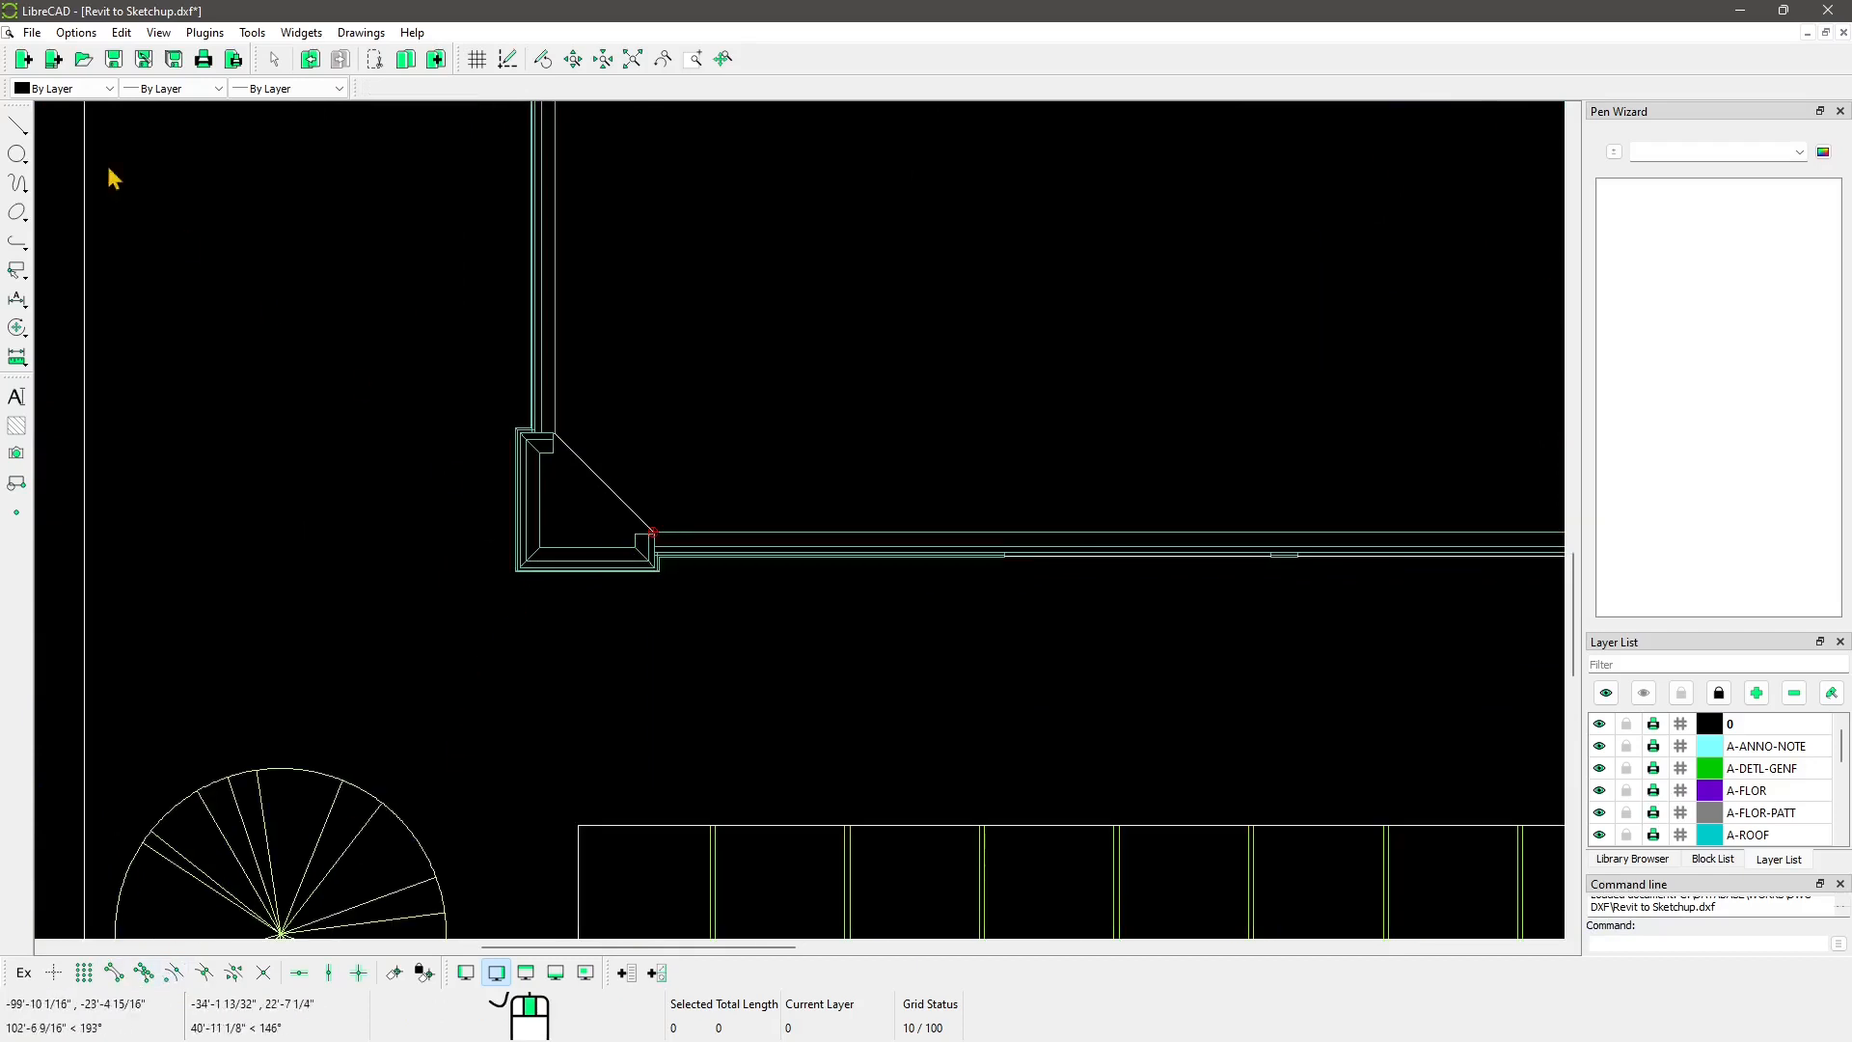
click(14, 127)
click(157, 129)
middle_drag(1058, 224, 514, 396)
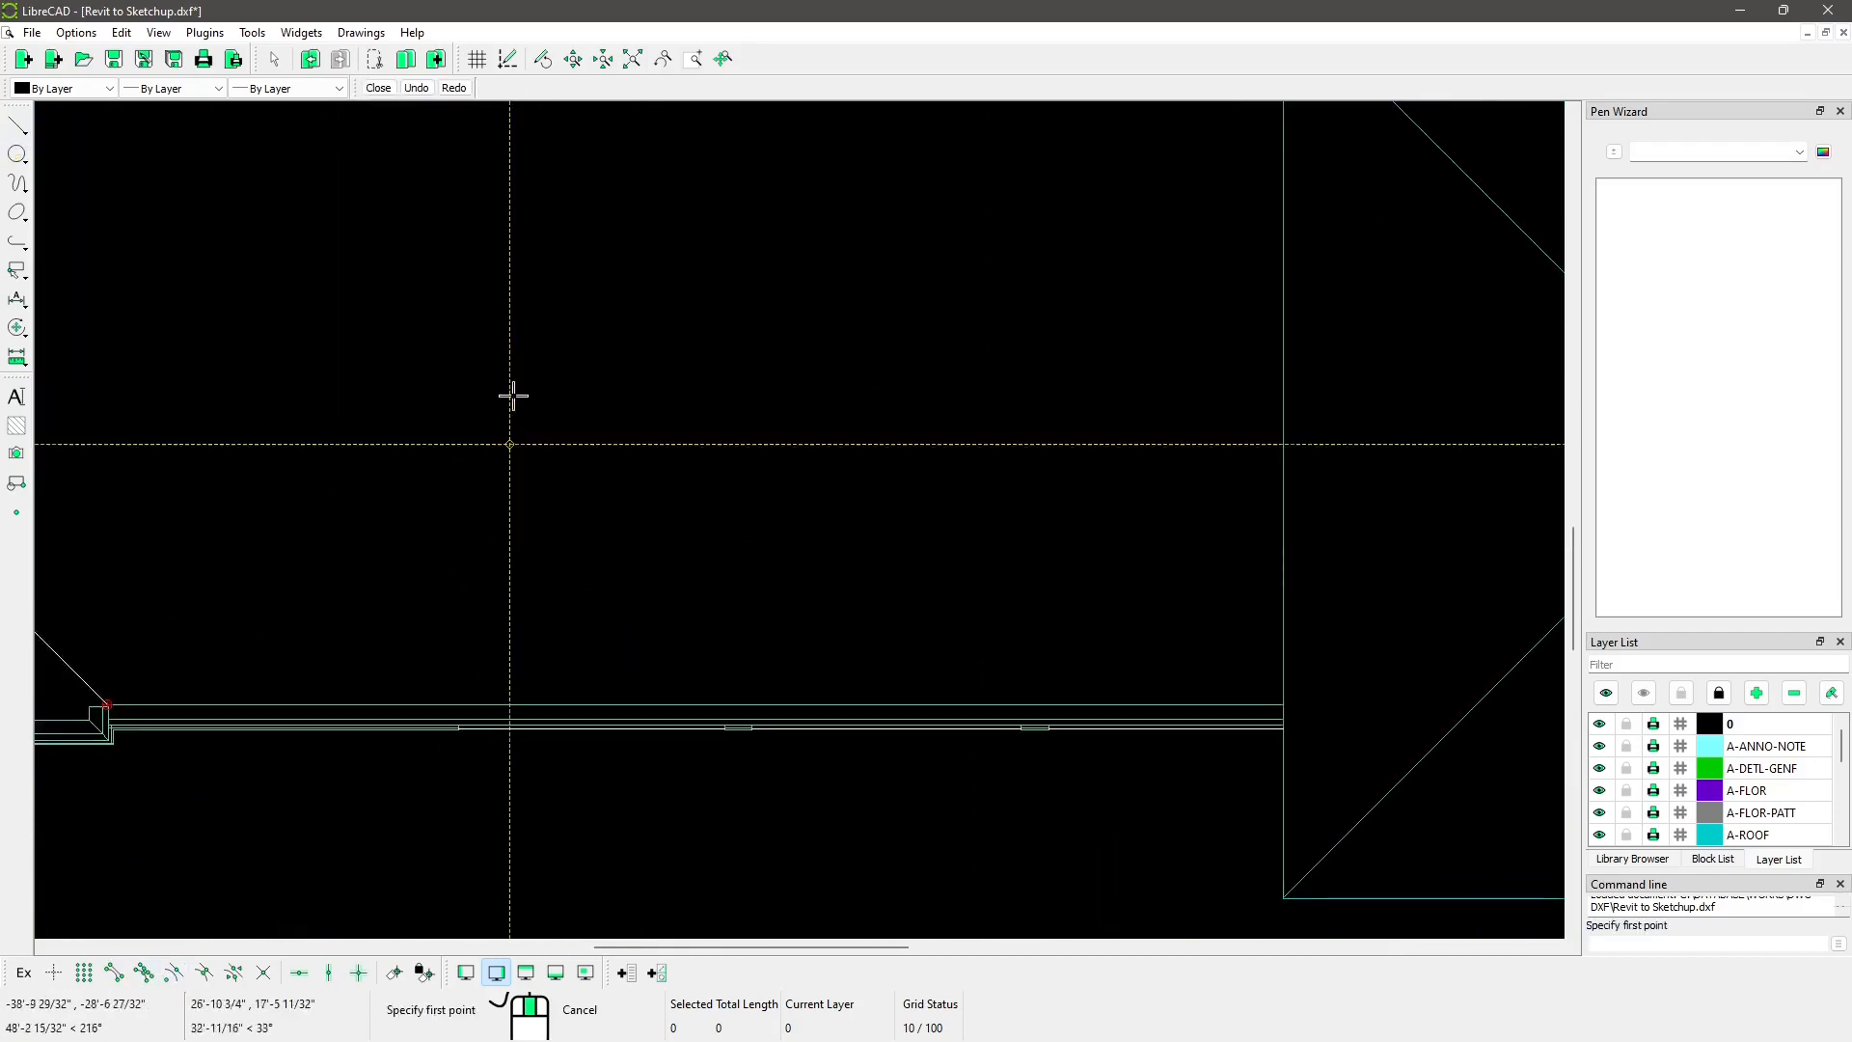
click(523, 345)
click(531, 598)
click(1084, 553)
click(1019, 262)
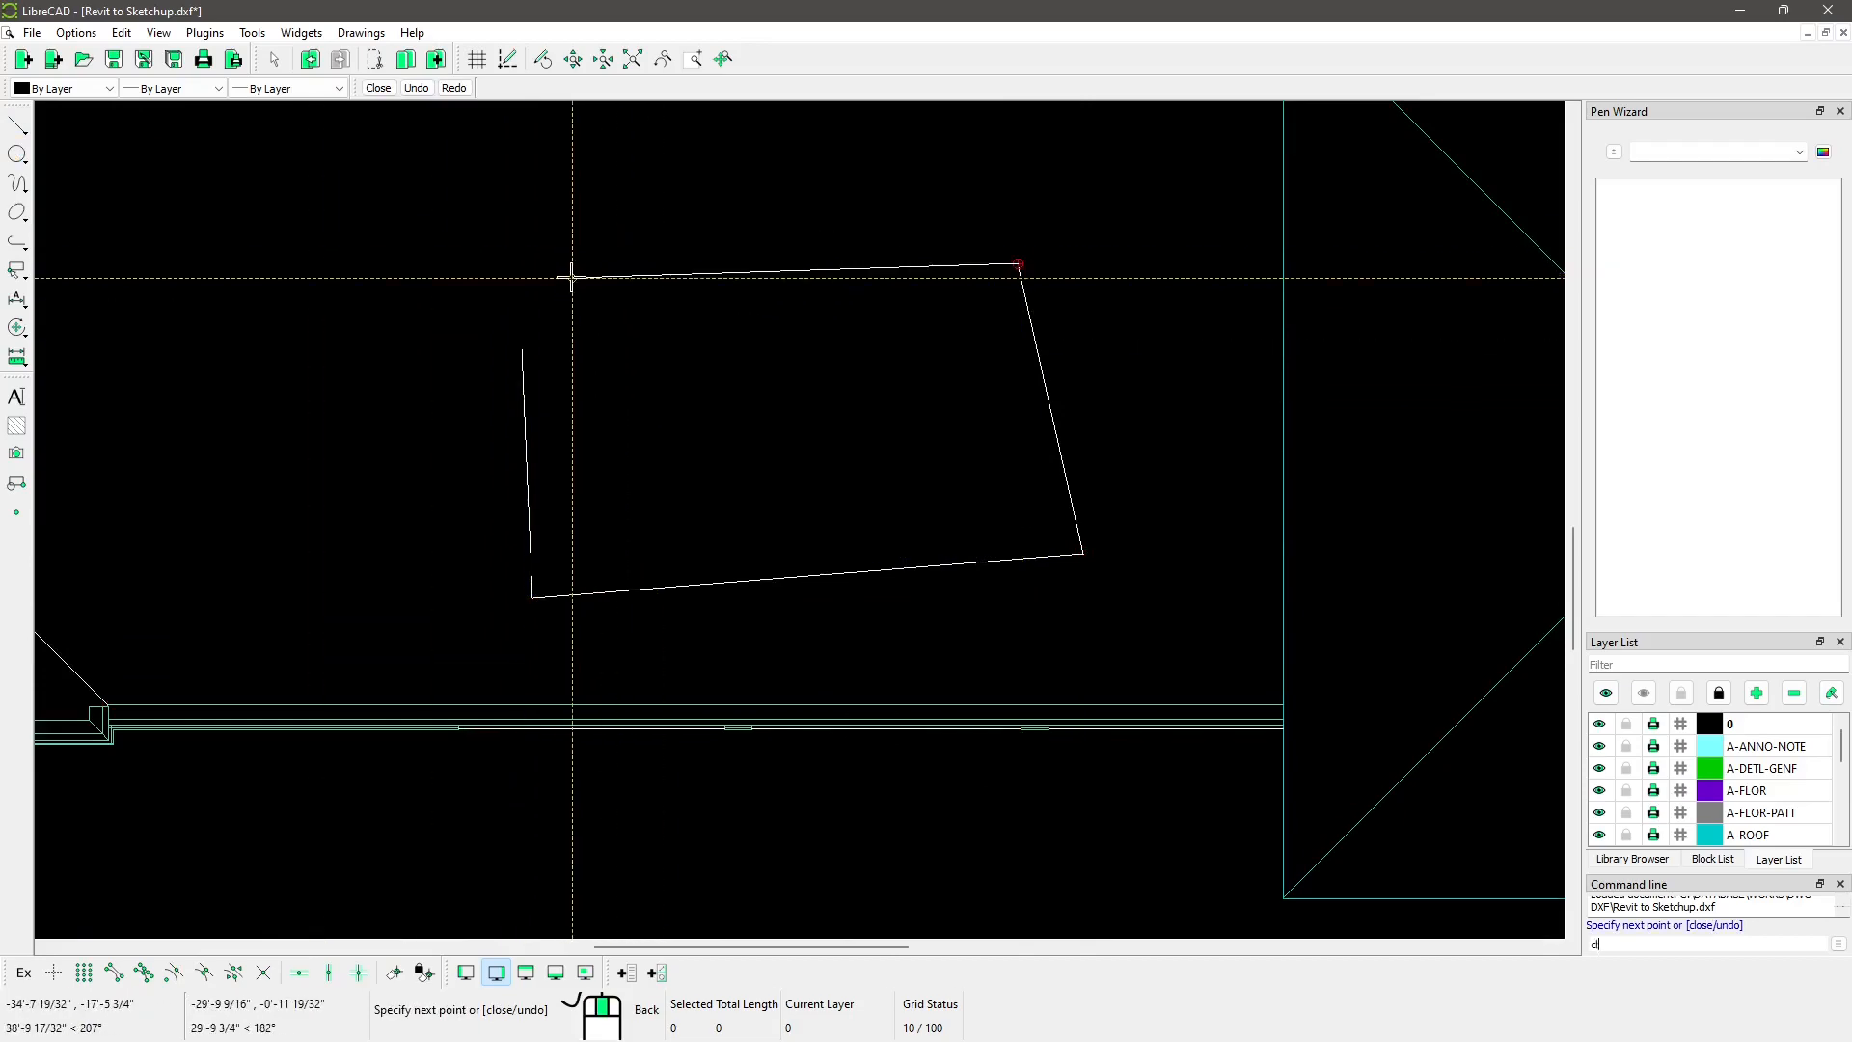
text(close)
key(Return)
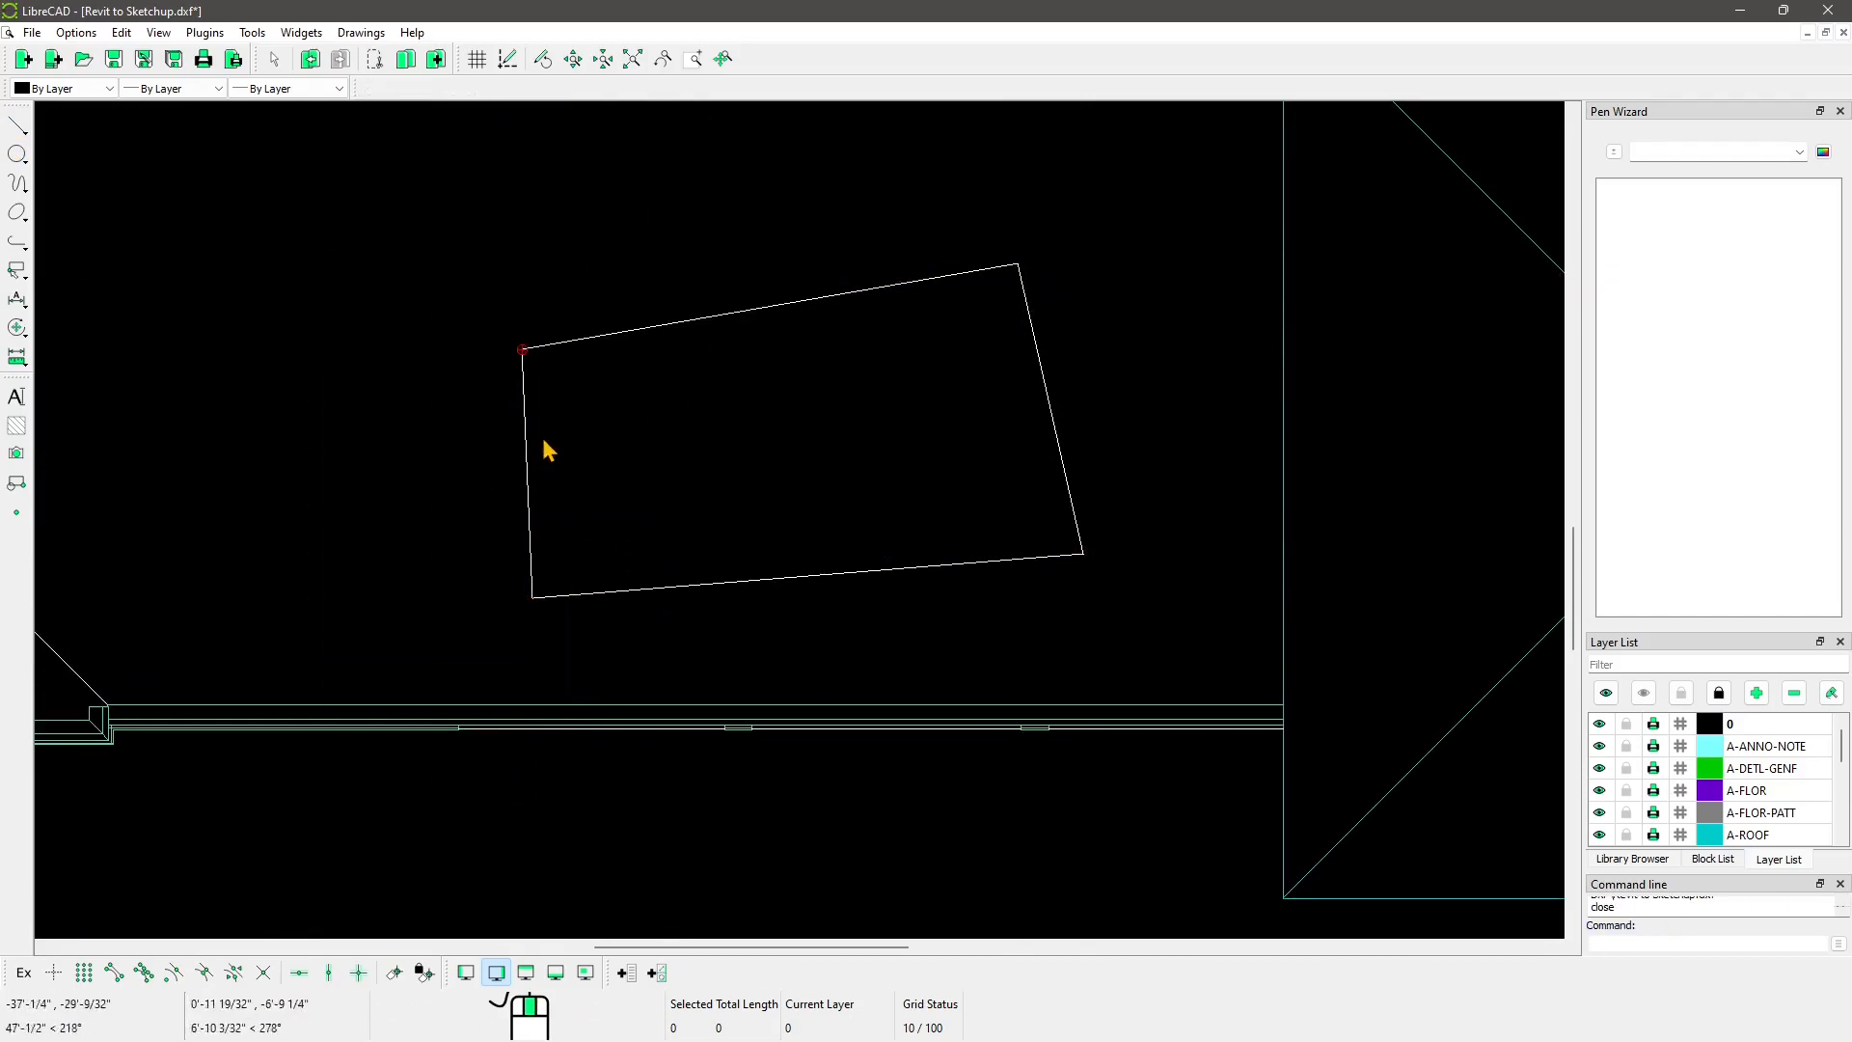
scroll(579, 386, down, 4)
scroll(614, 403, down, 2)
middle_drag(852, 664, 716, 446)
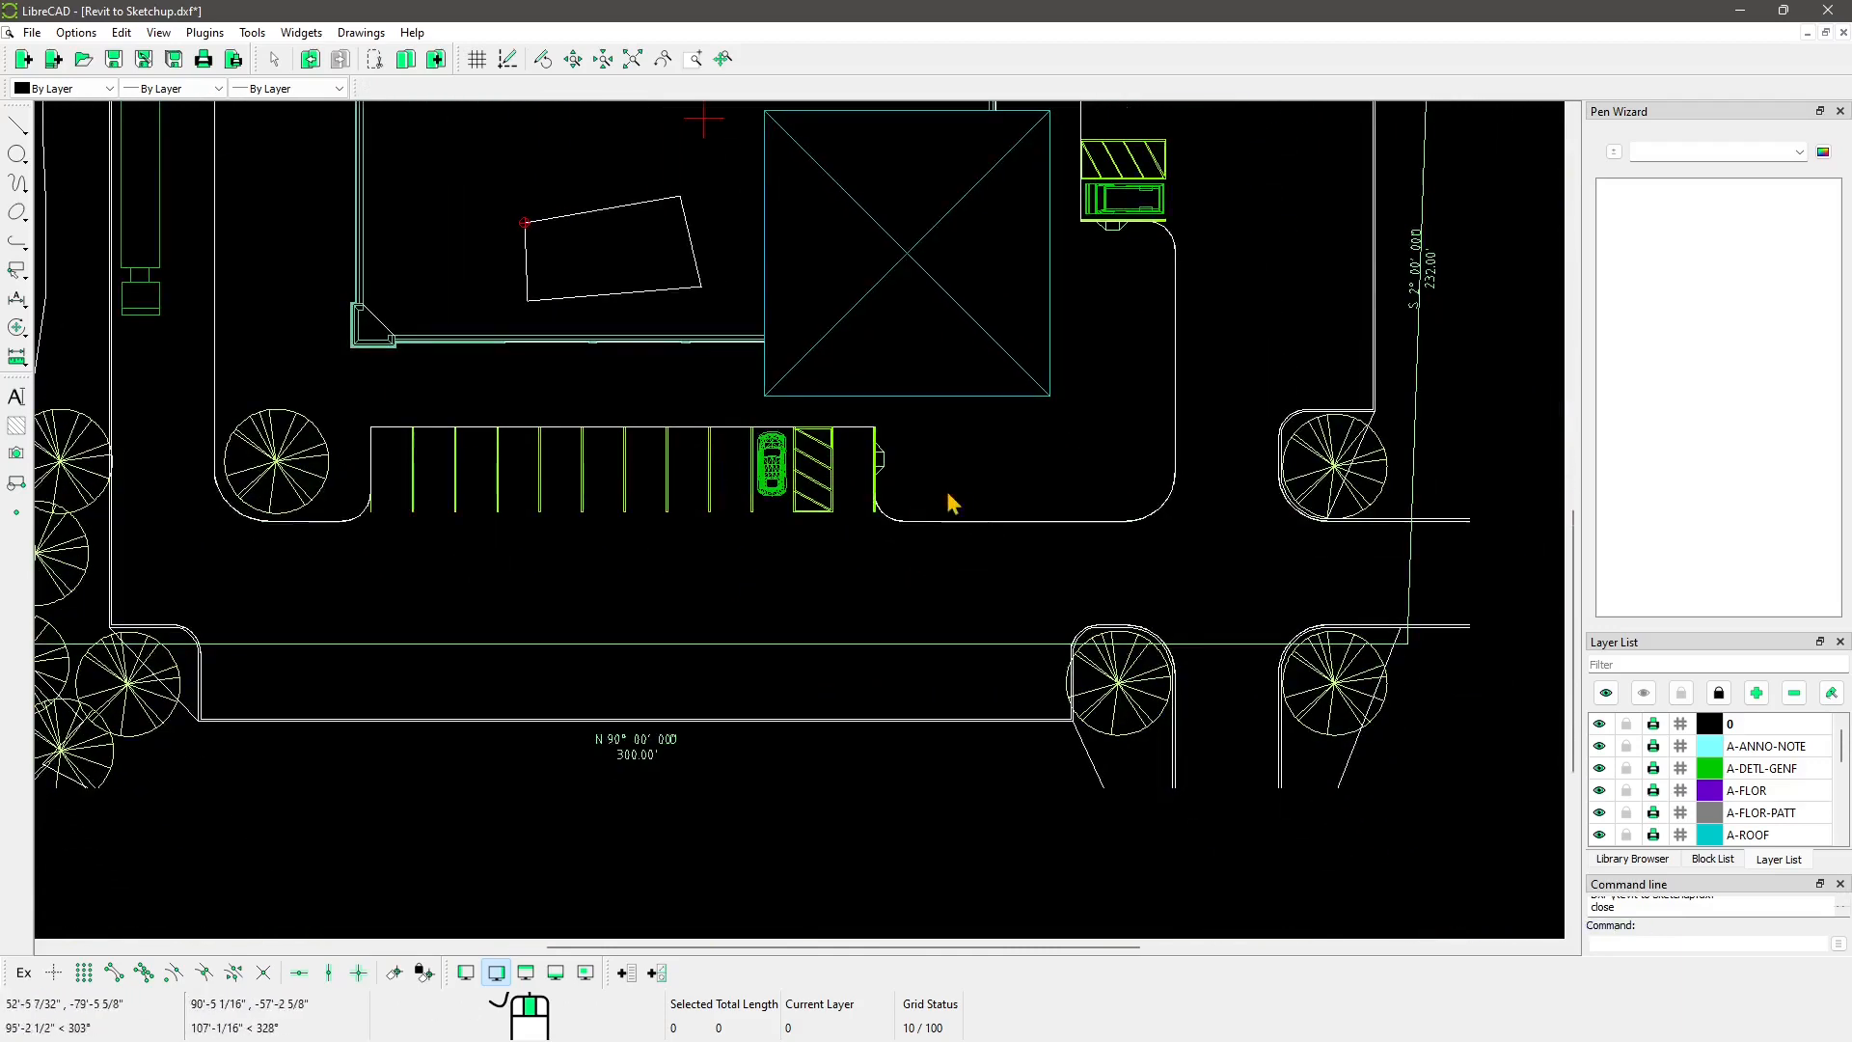
Step: Zoom in and select the parking stripe block left of the car
scroll(950, 500, up, 1)
scroll(756, 524, up, 6)
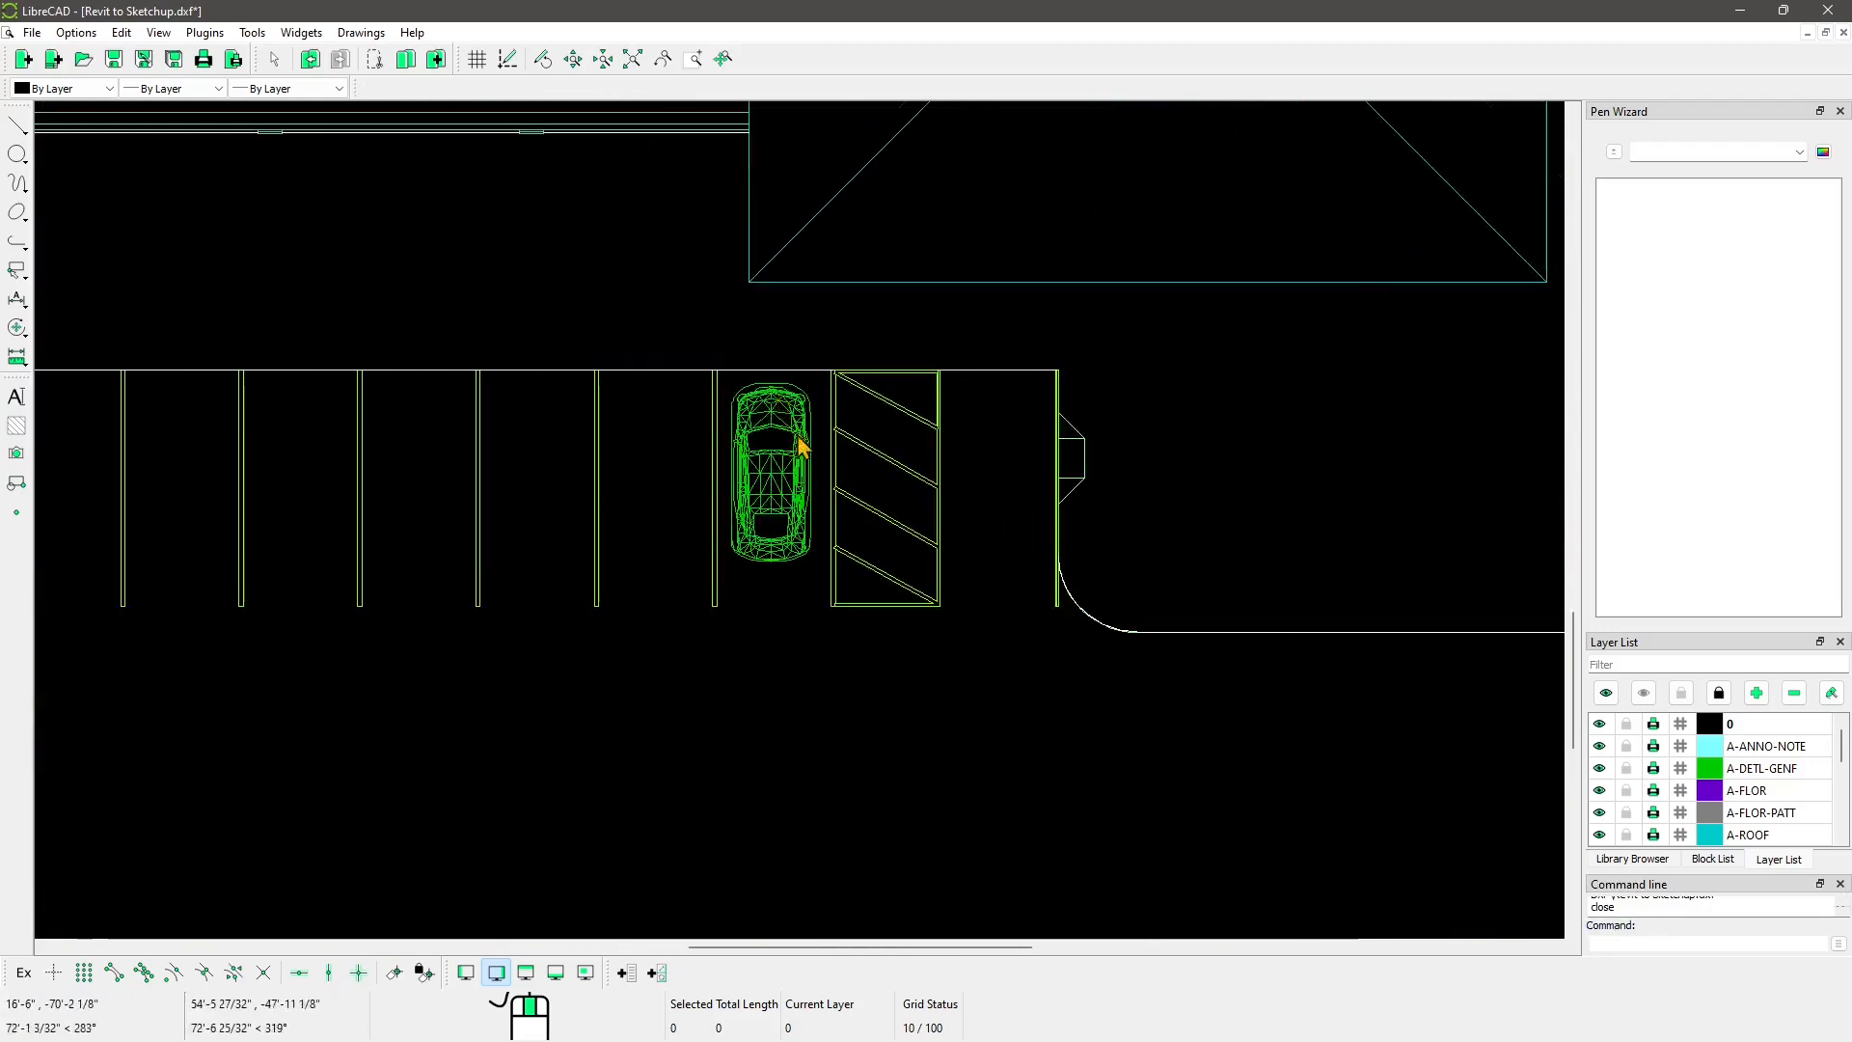
scroll(808, 506, up, 3)
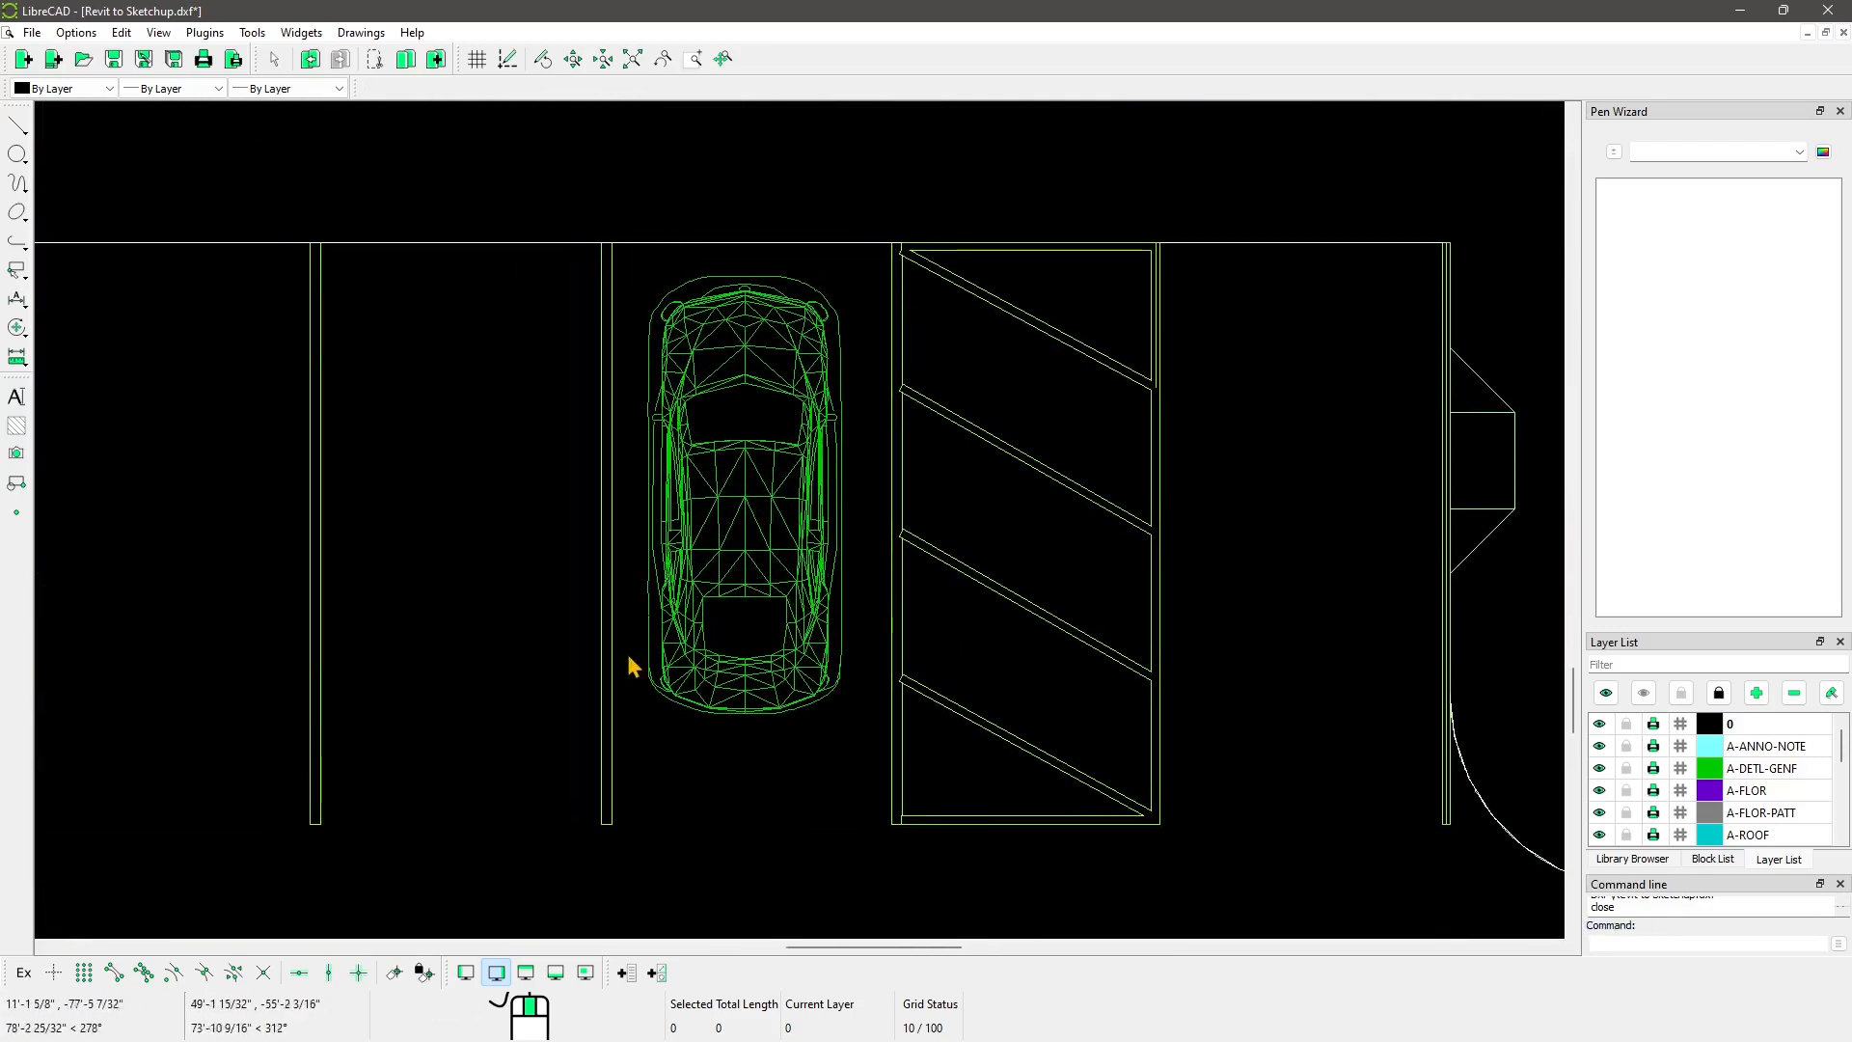
double_click(612, 288)
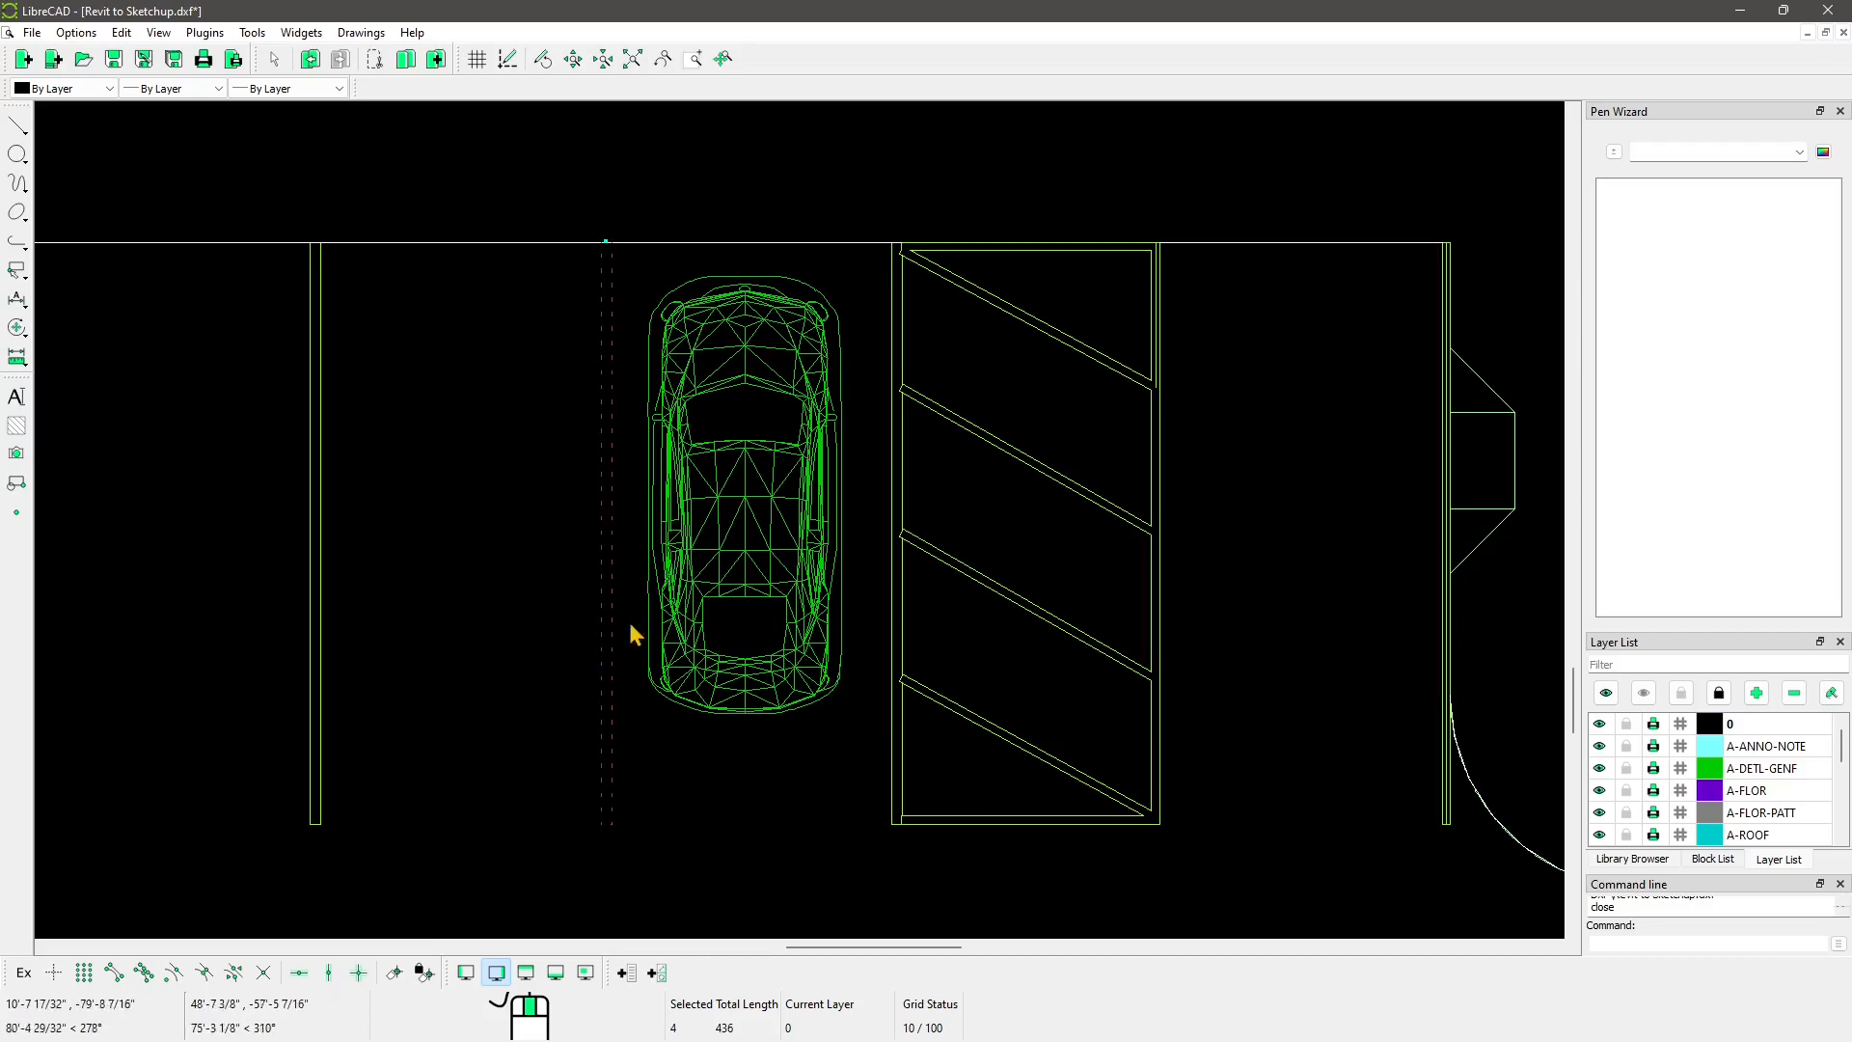
Step: Show the Block List in an enlarged dock and scroll through the drawing's blocks
click(1713, 860)
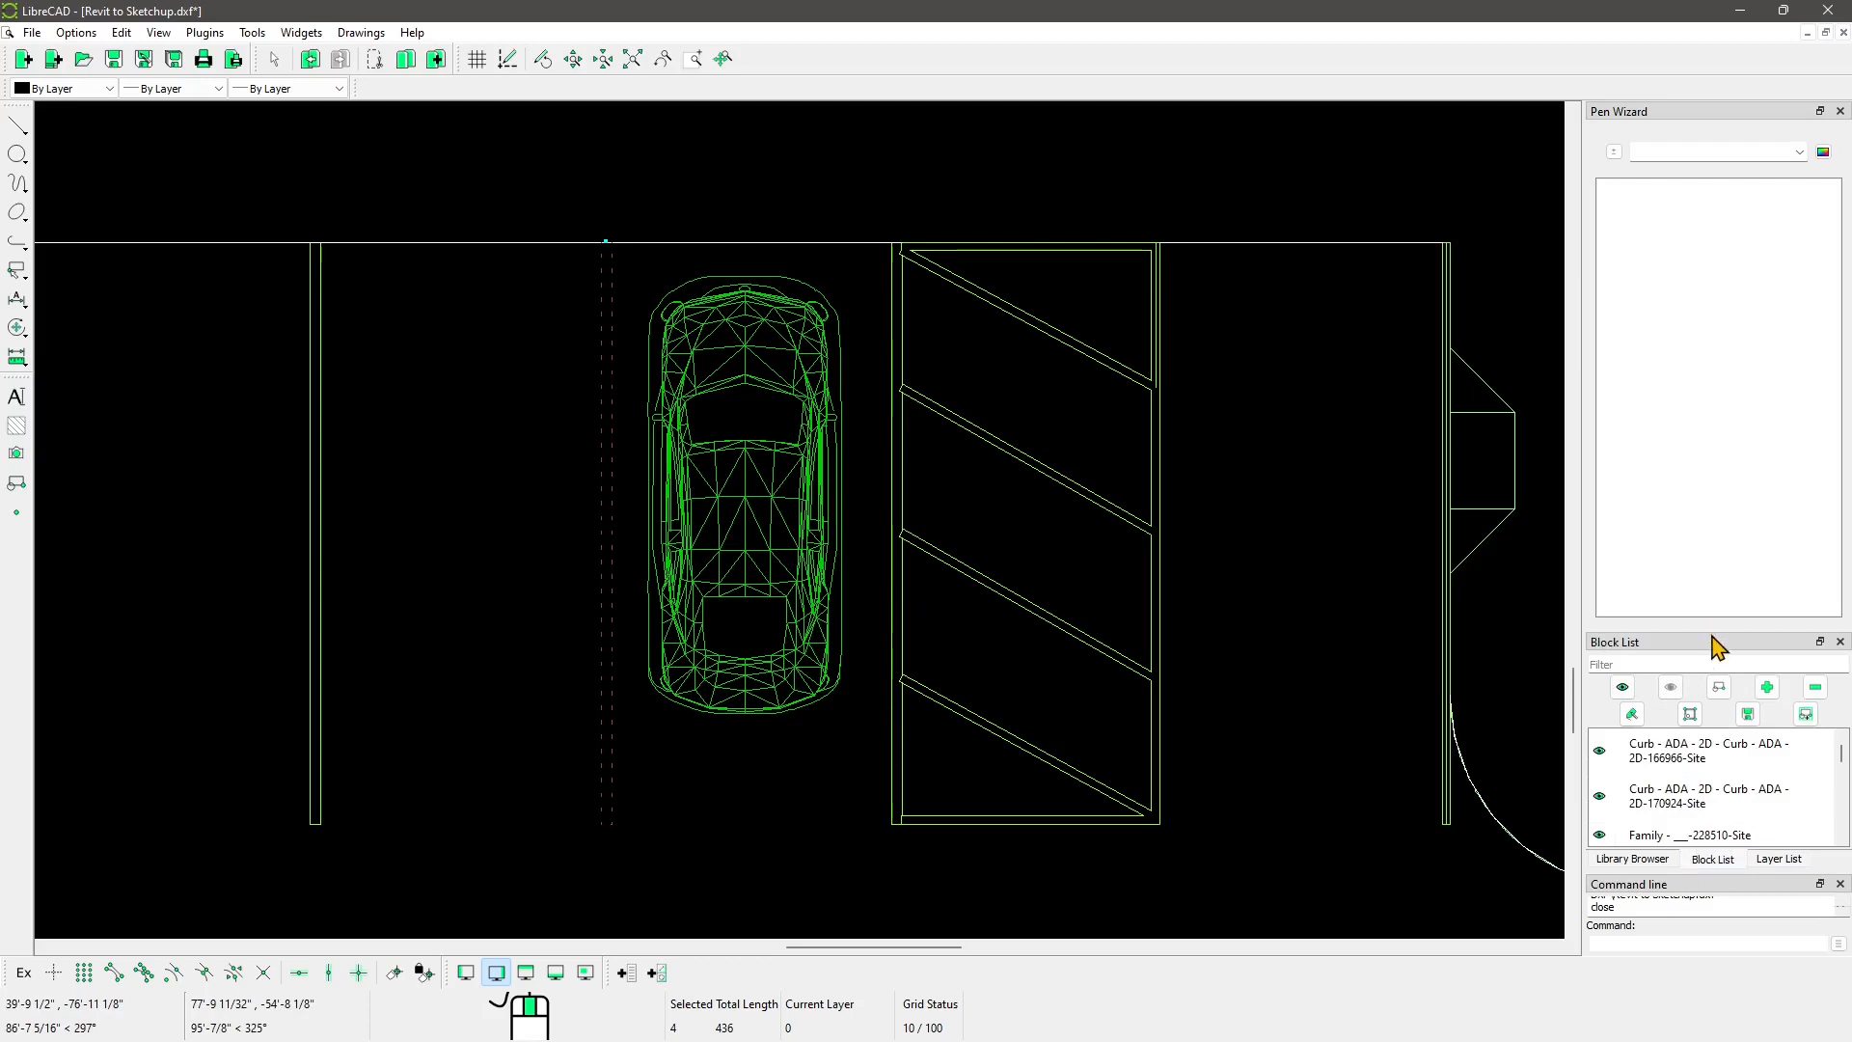
drag(1712, 631, 1712, 261)
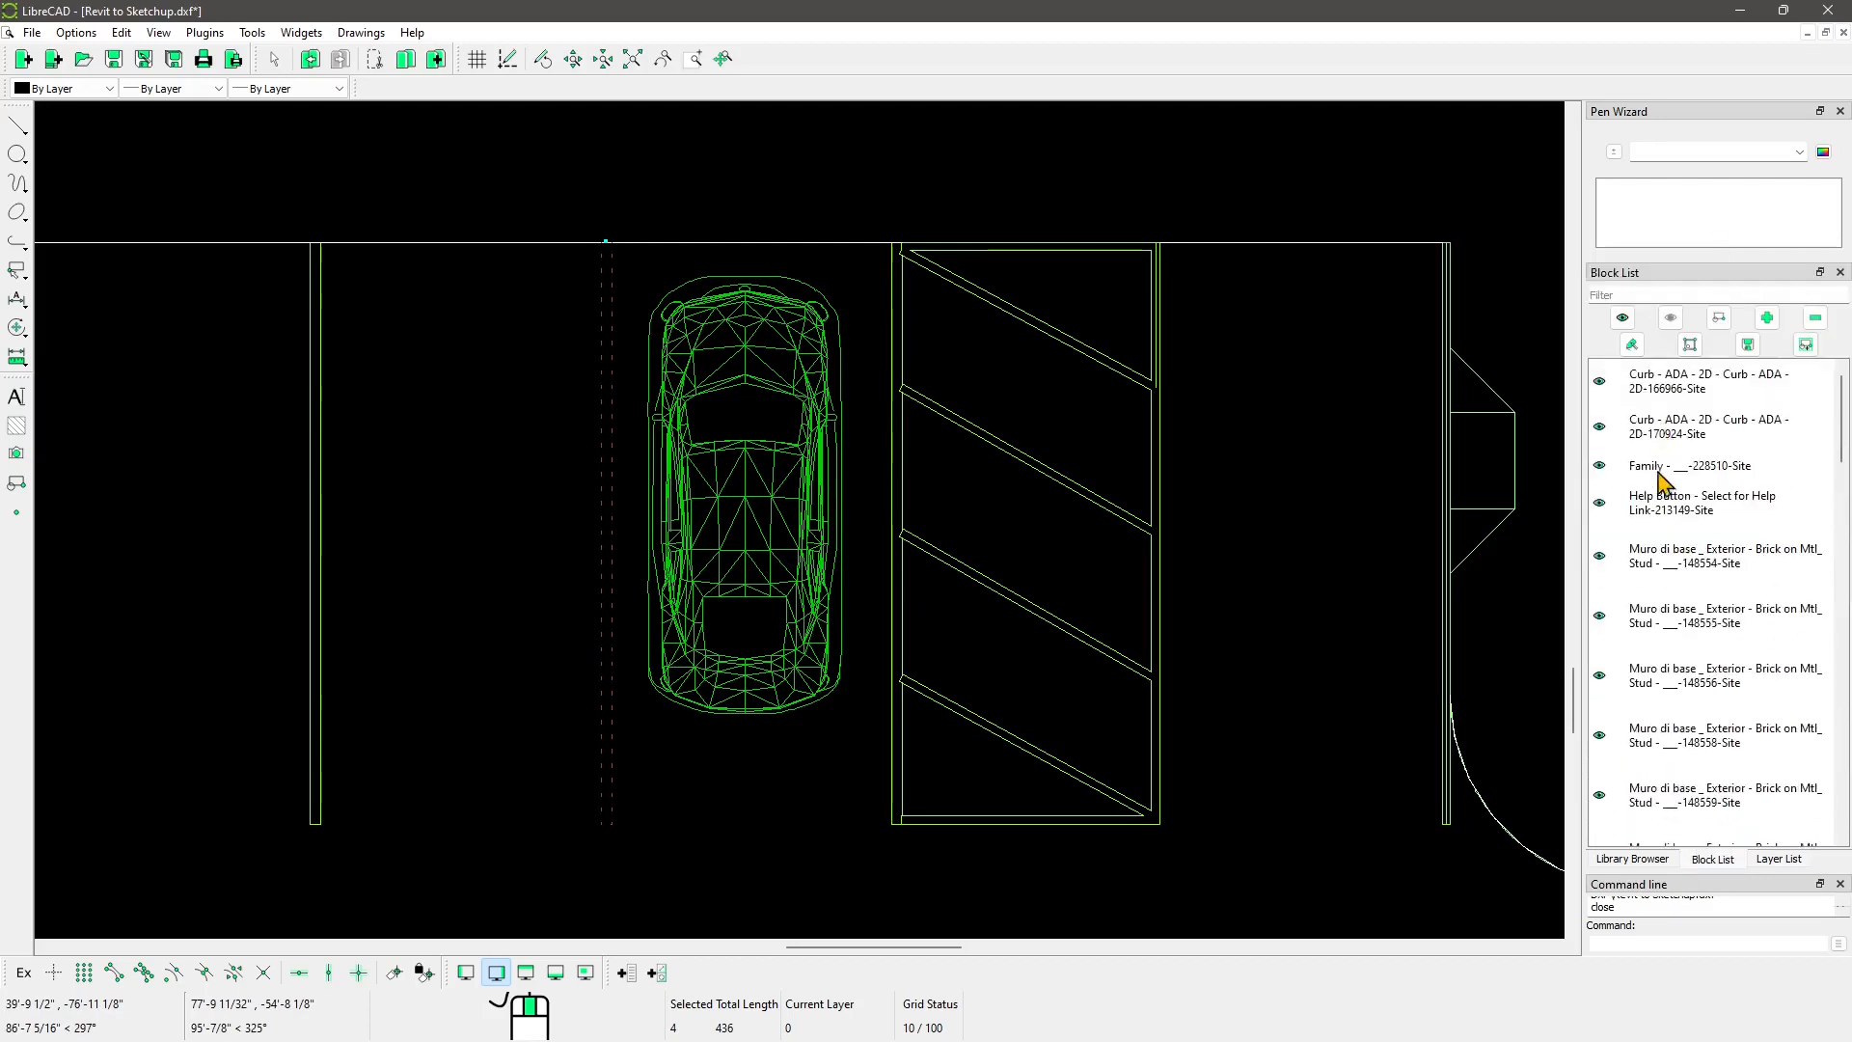
scroll(1663, 511, down, 5)
scroll(1659, 588, down, 4)
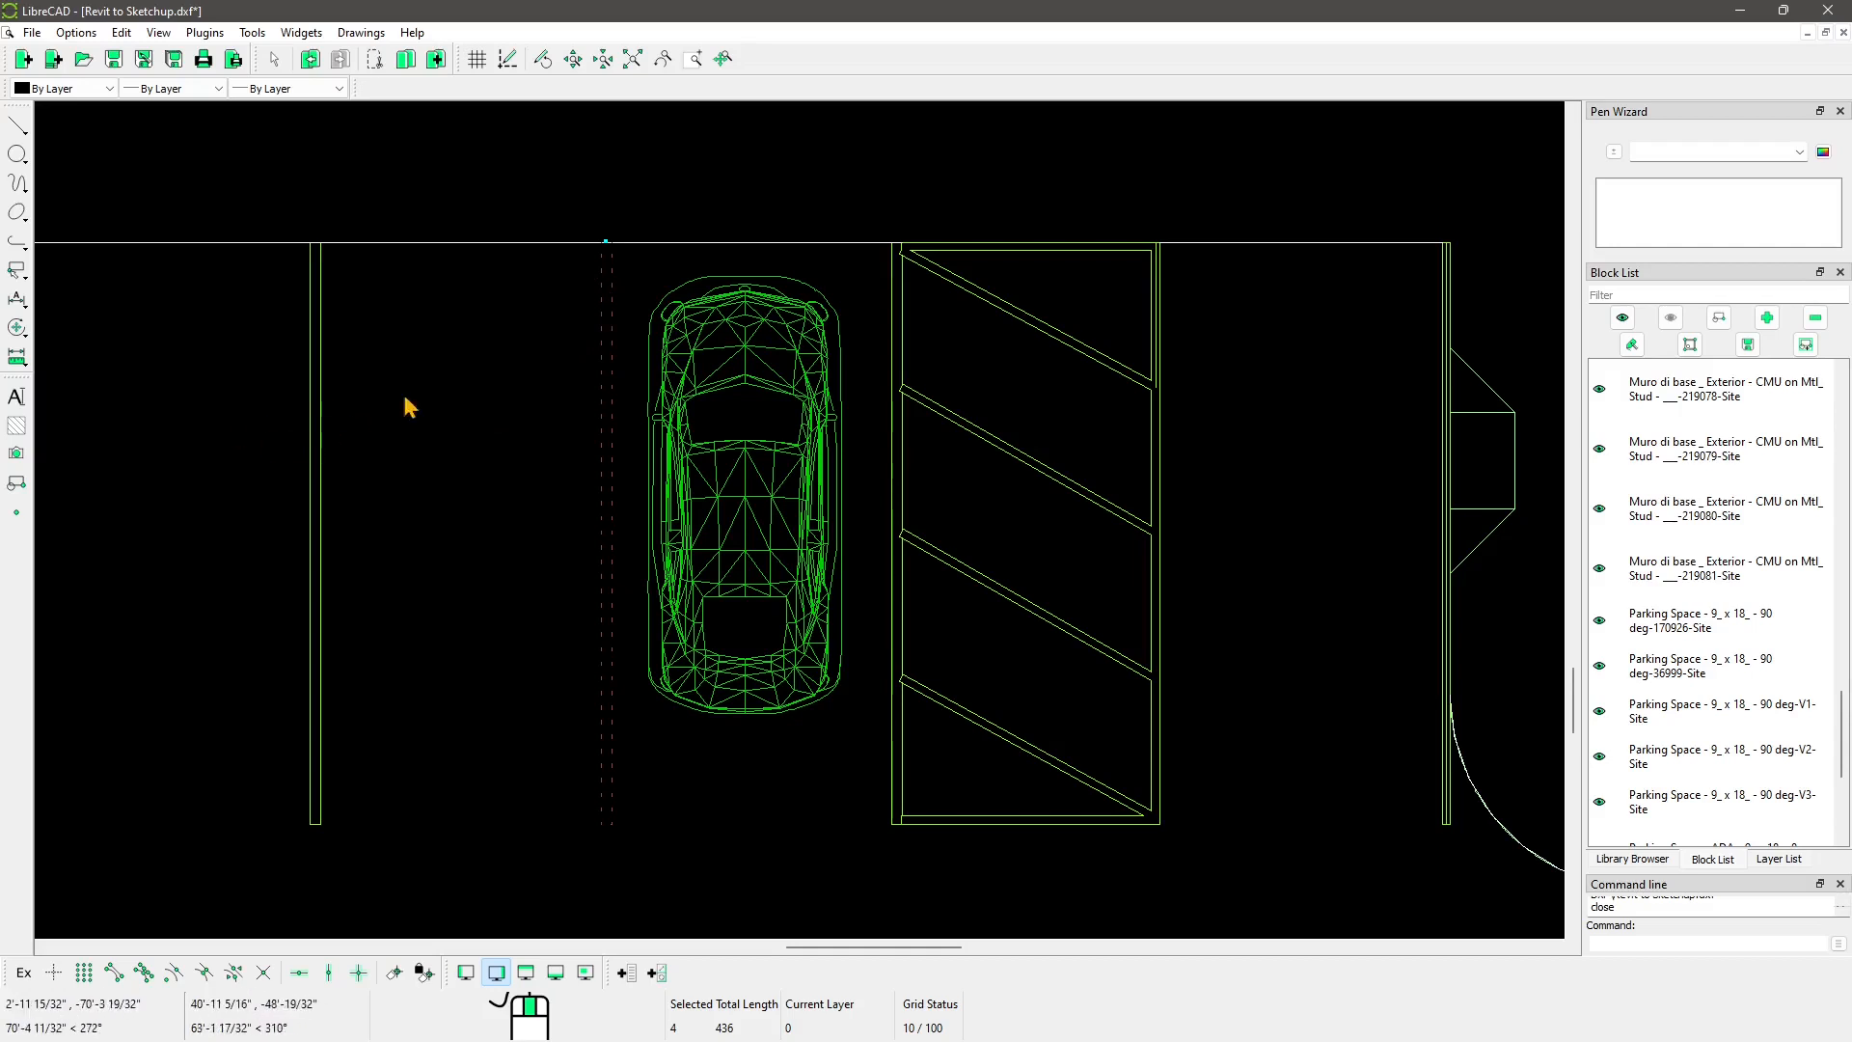
click(21, 330)
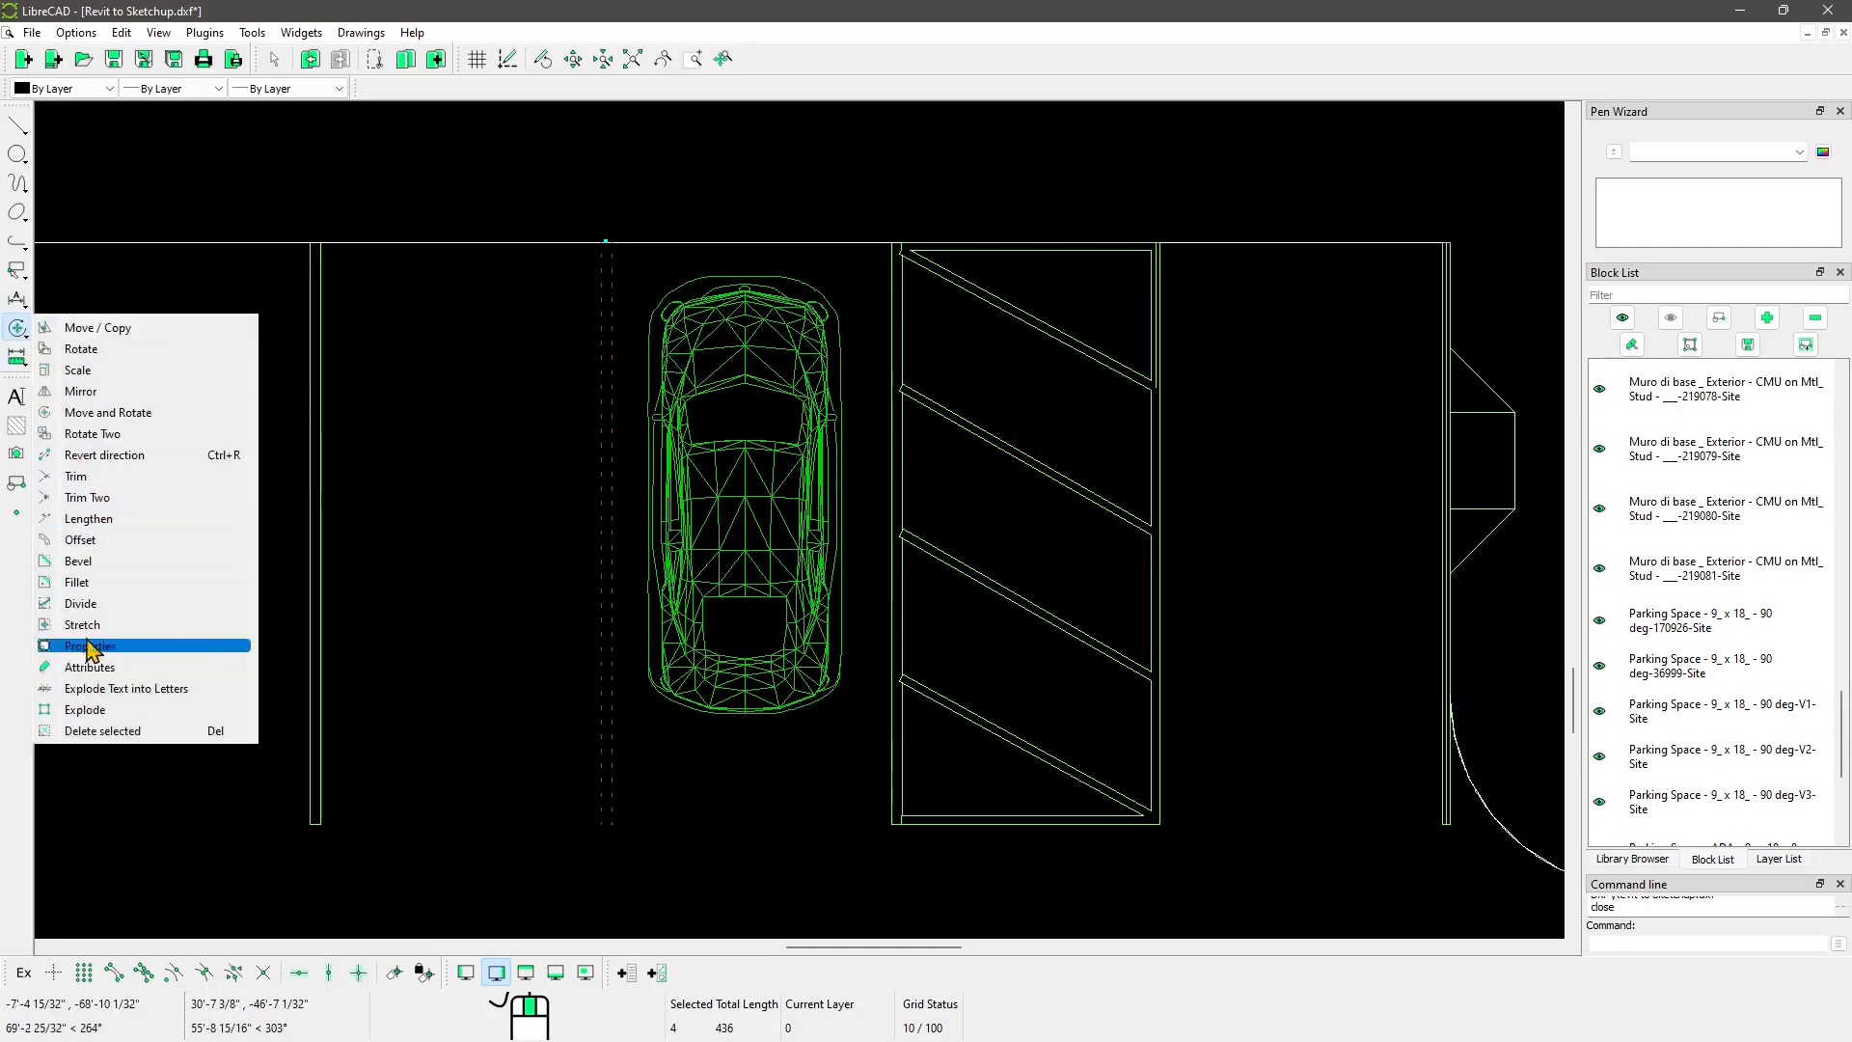
Step: Explode the parking stripe block into lines, check one line, and return the dock to the Layer List
click(87, 711)
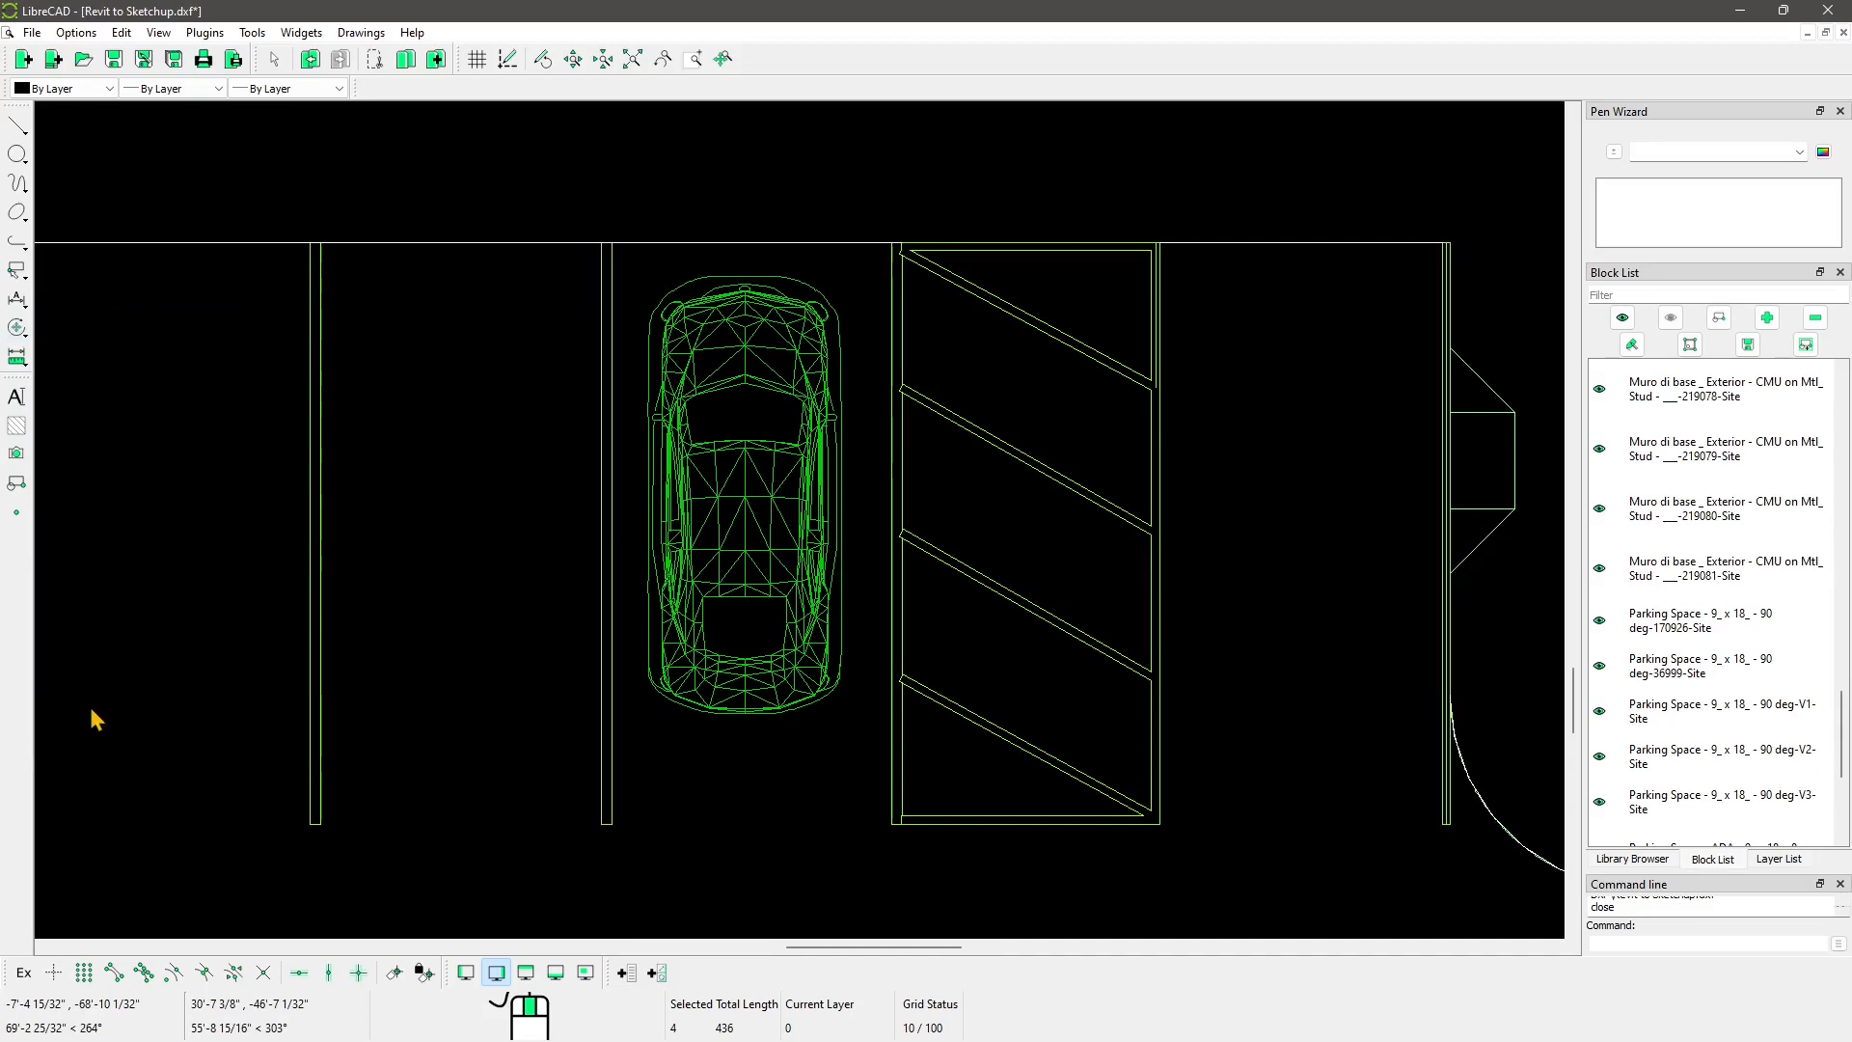
click(611, 369)
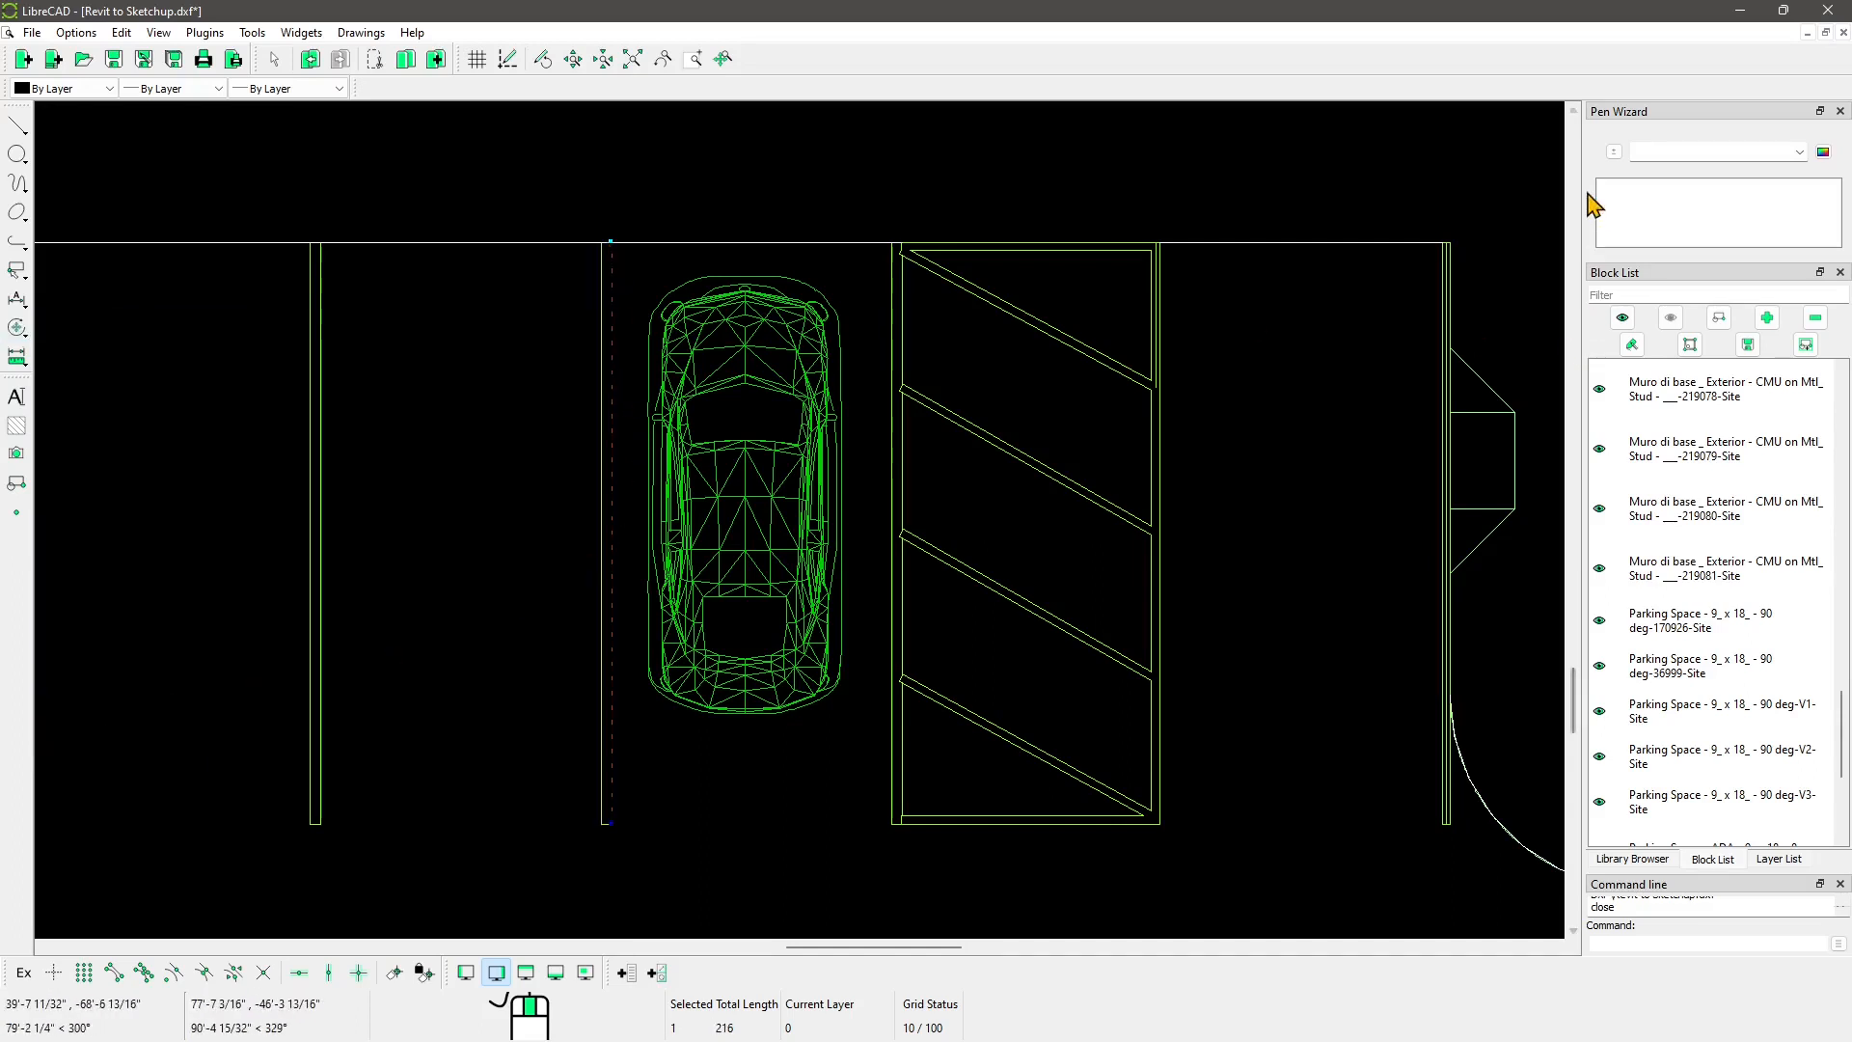
click(1632, 858)
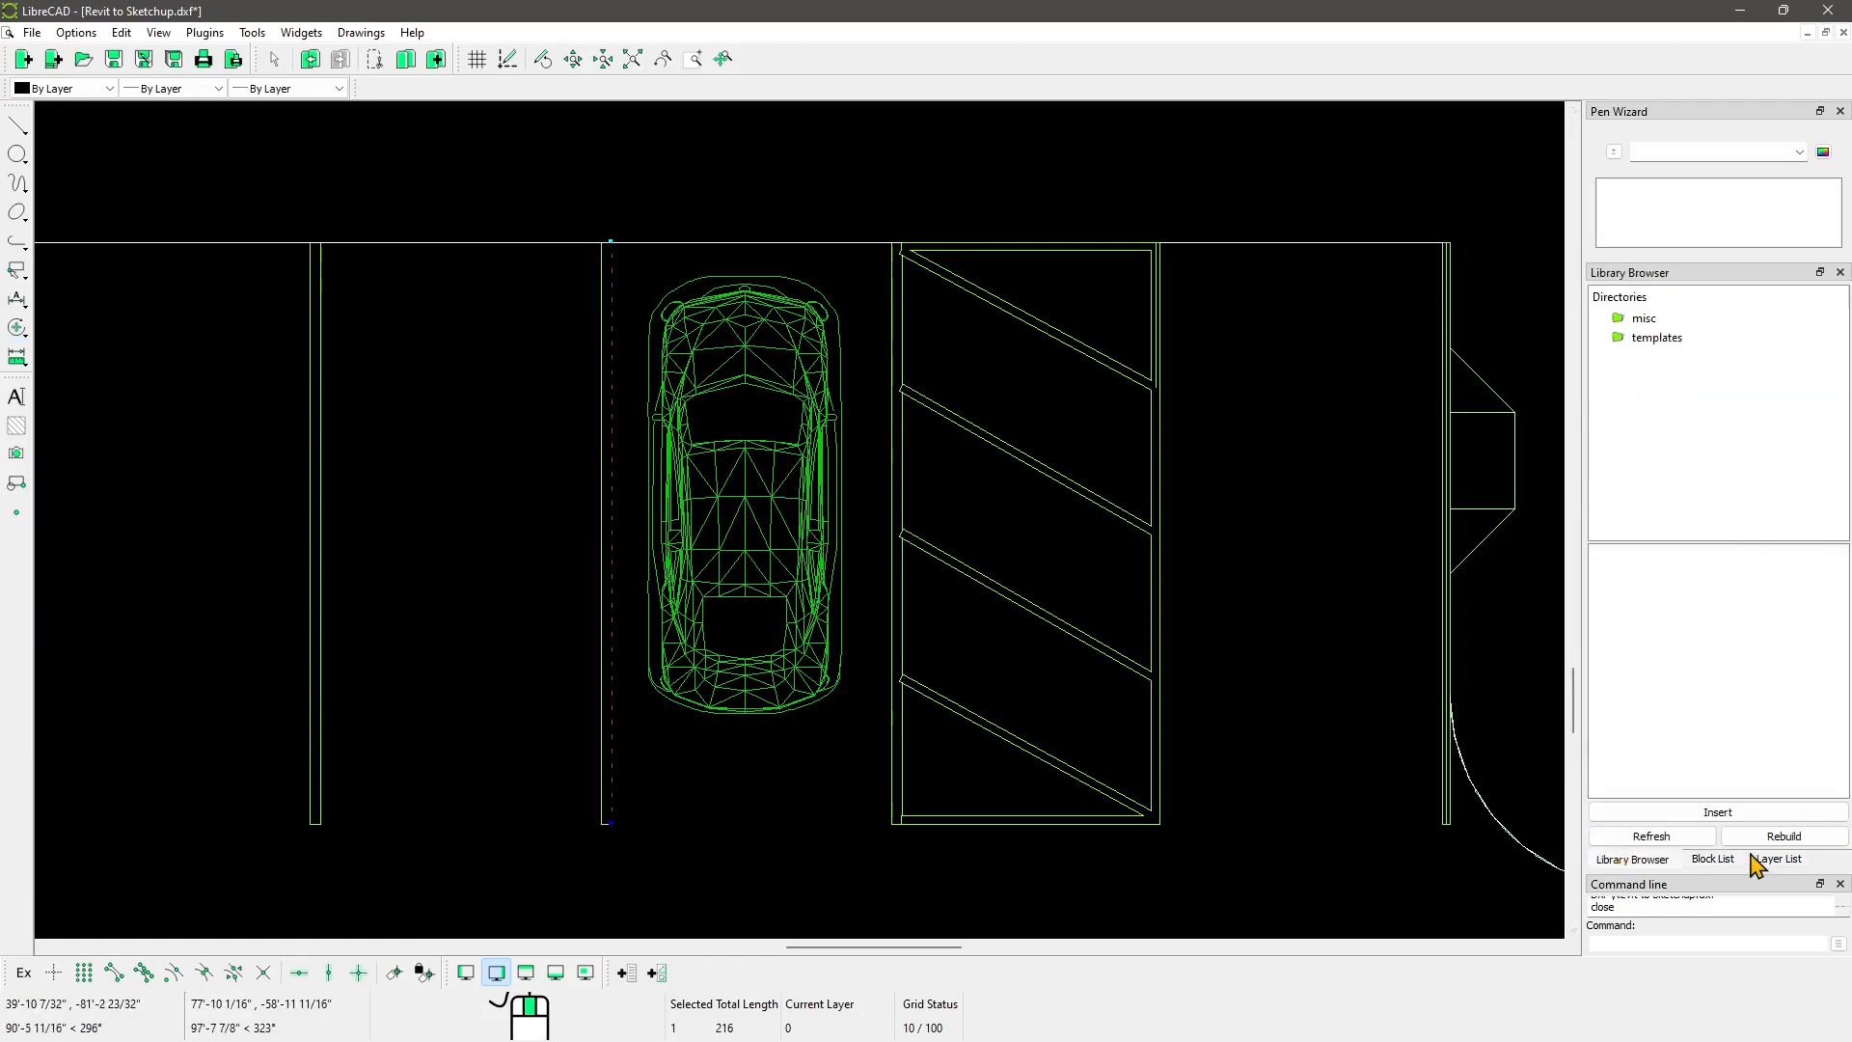
click(1775, 858)
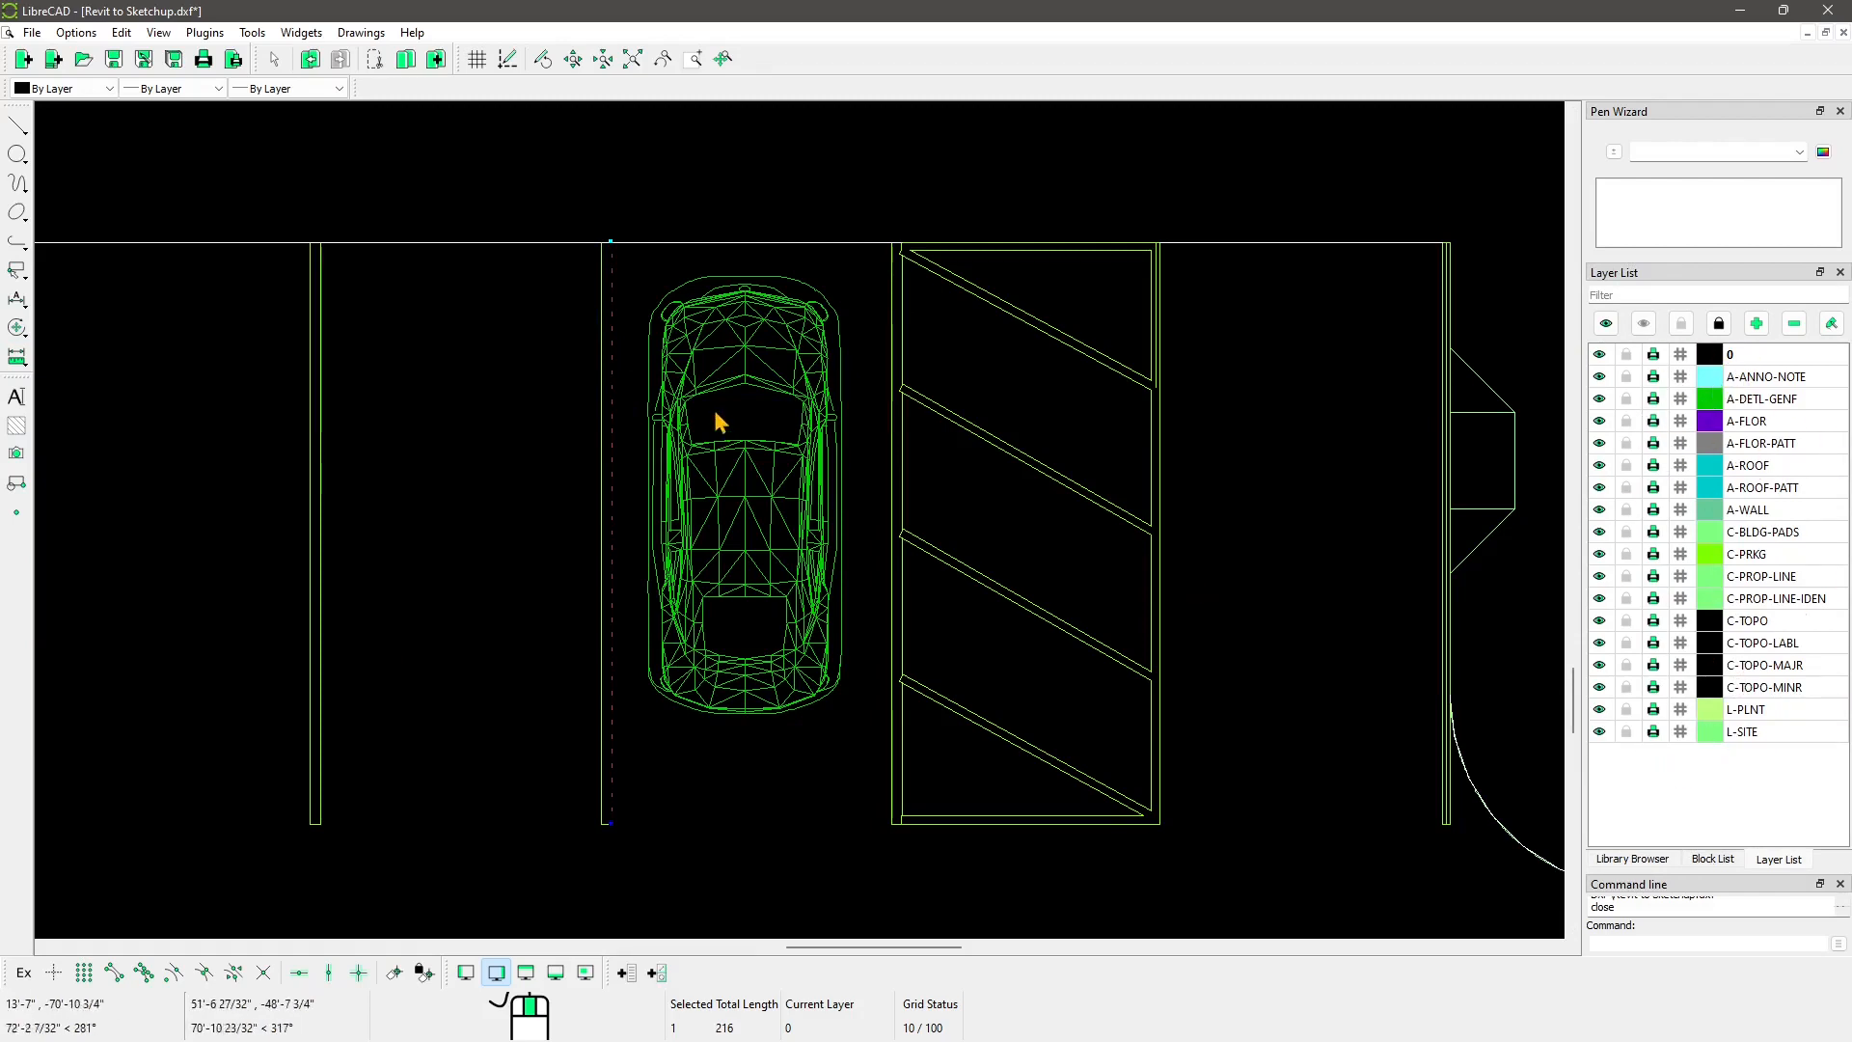
scroll(598, 290, up, 2)
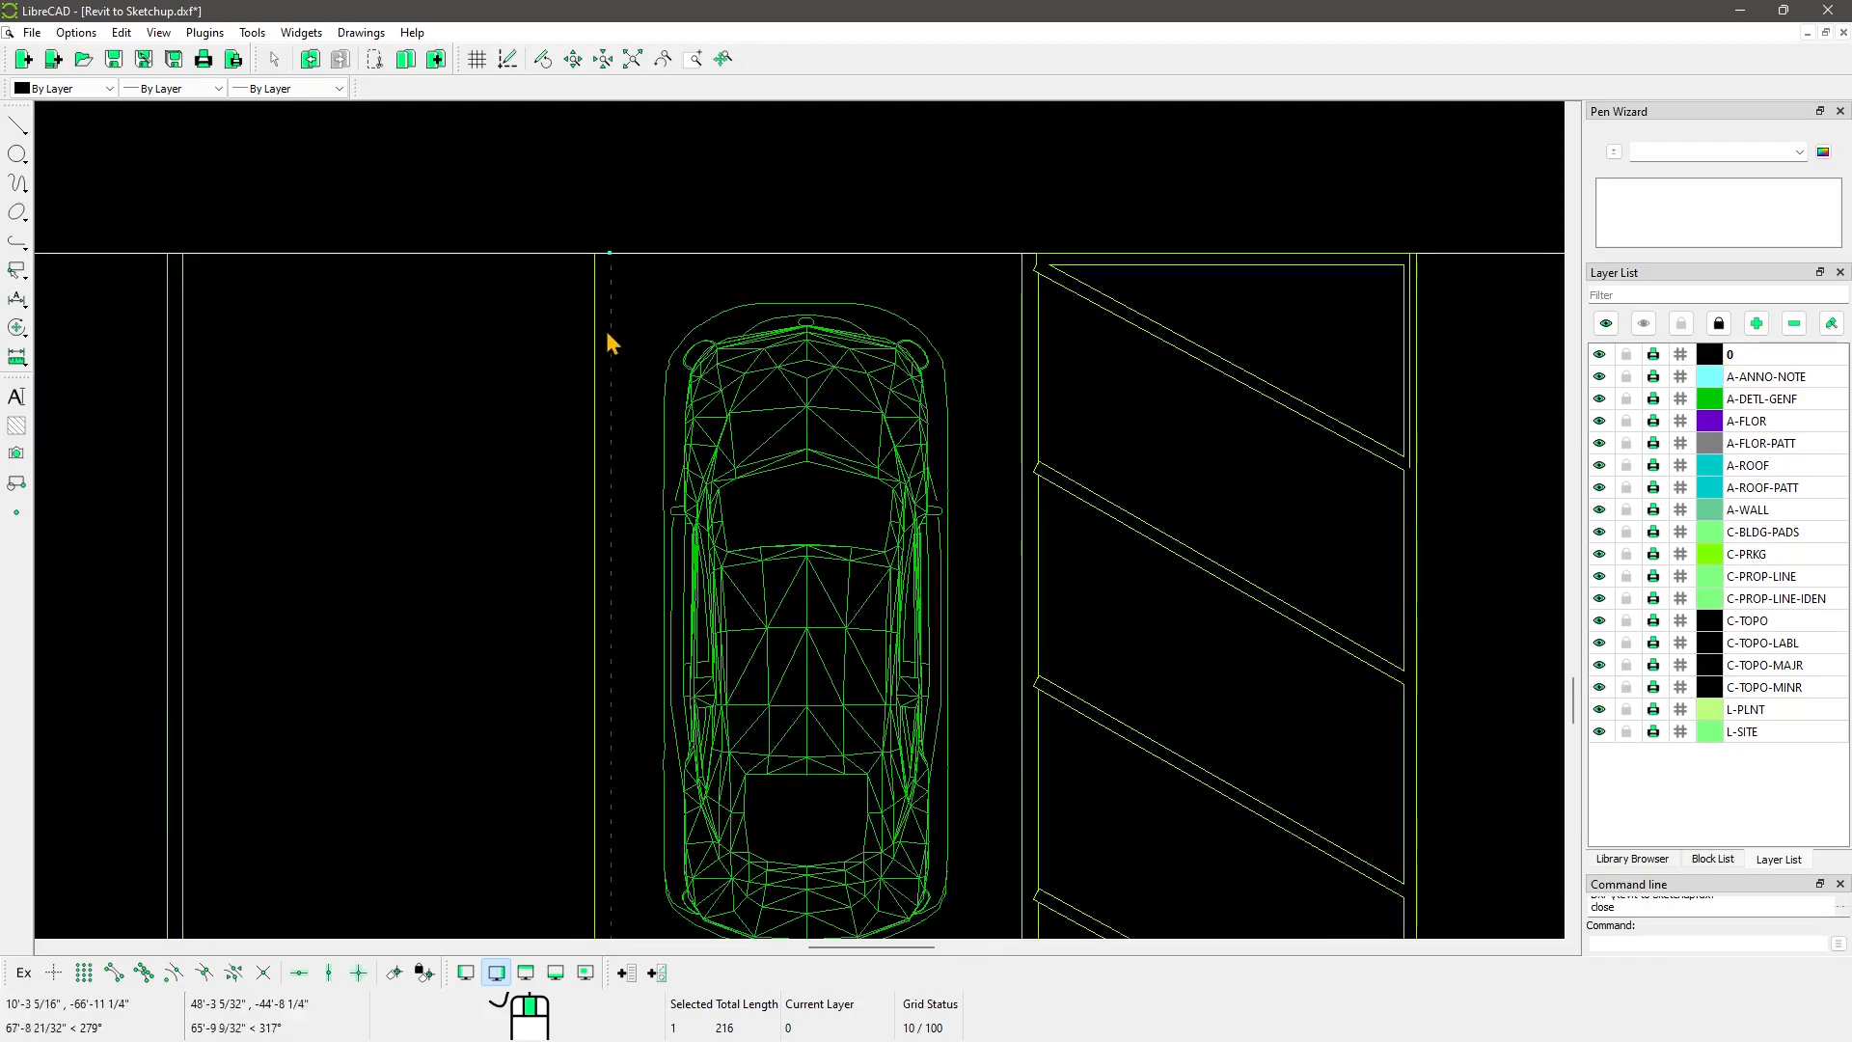
middle_drag(732, 645, 785, 418)
scroll(791, 489, down, 2)
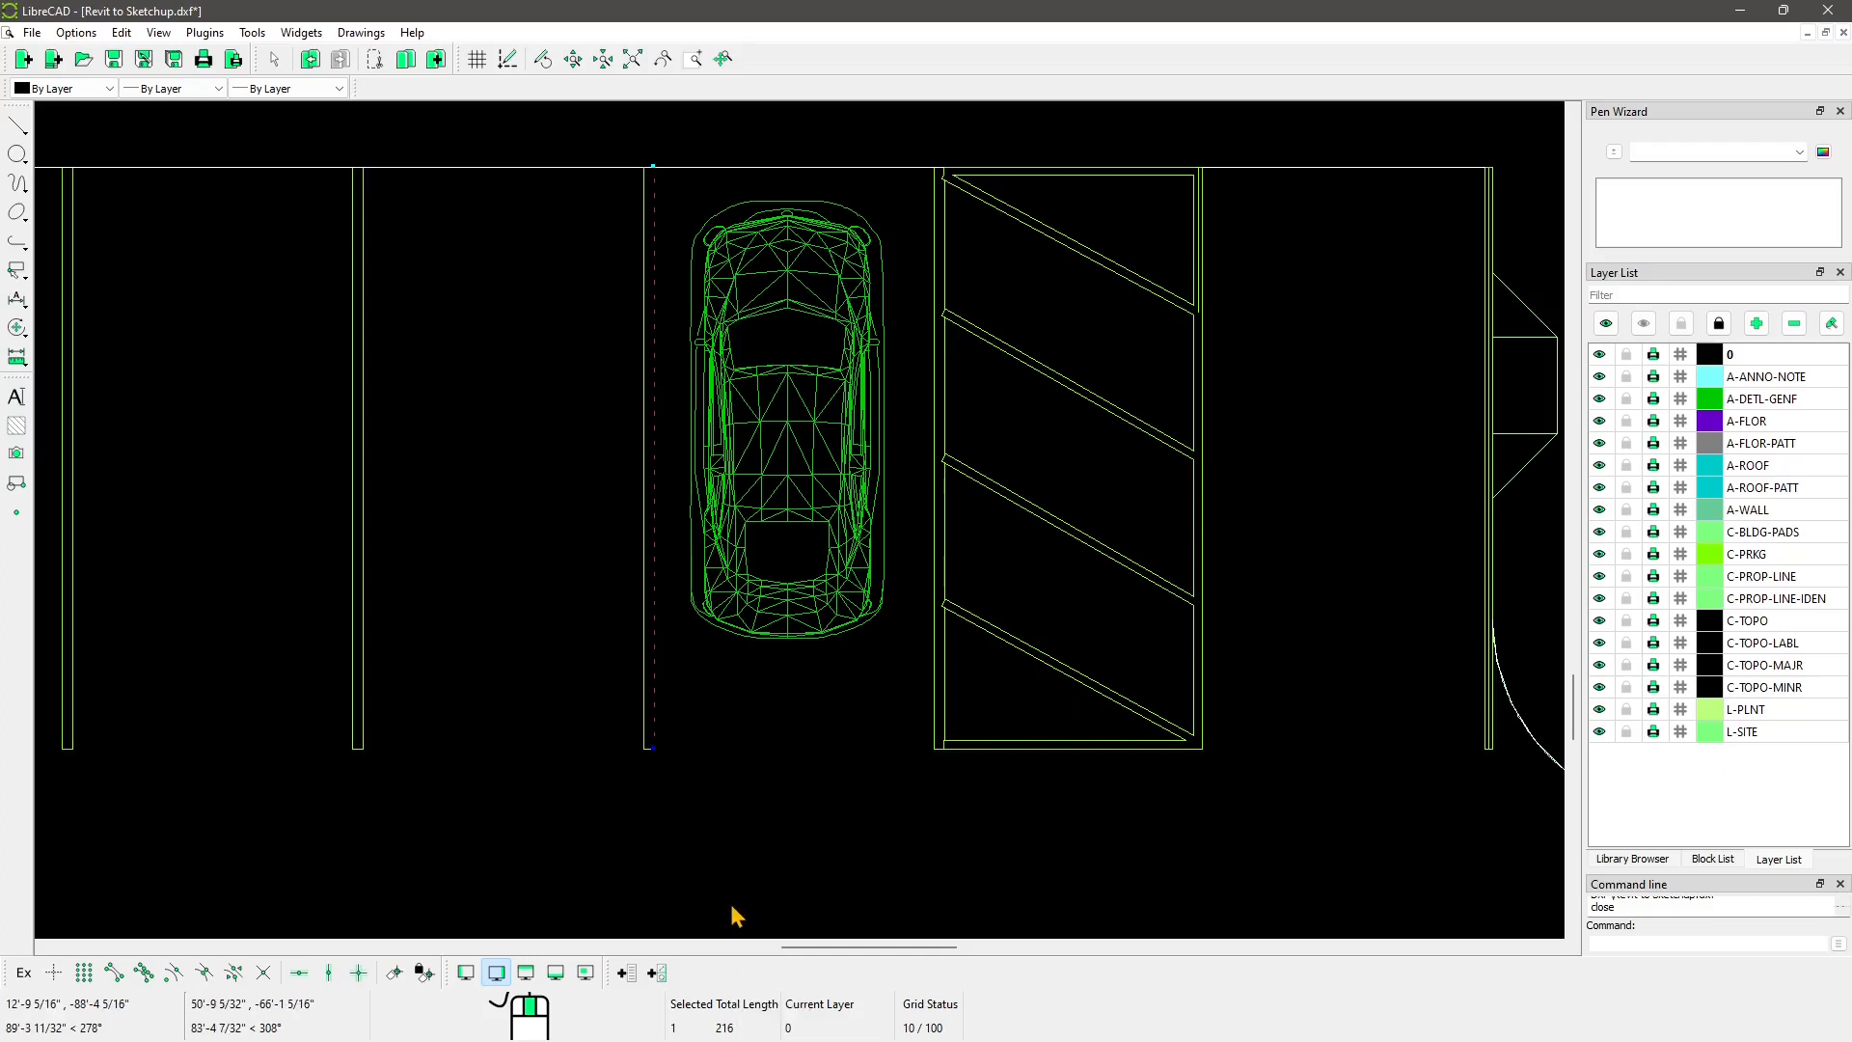
click(76, 32)
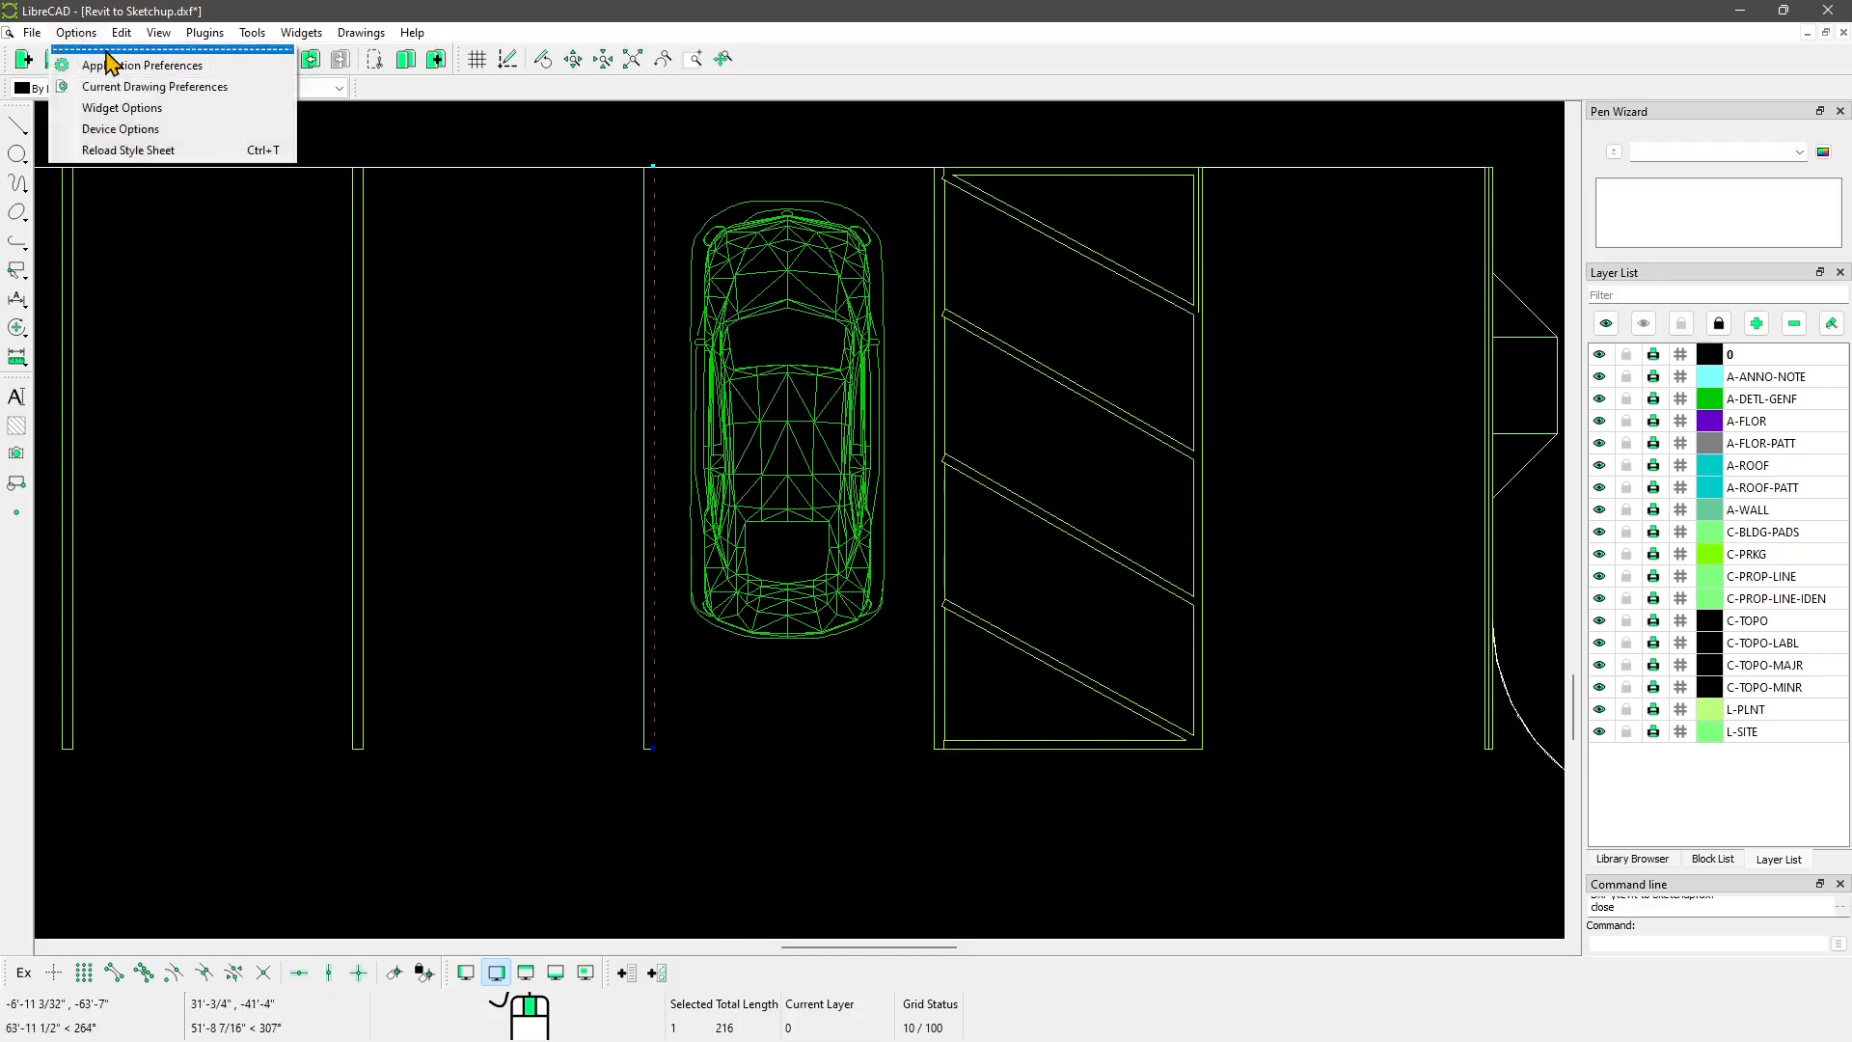
click(109, 64)
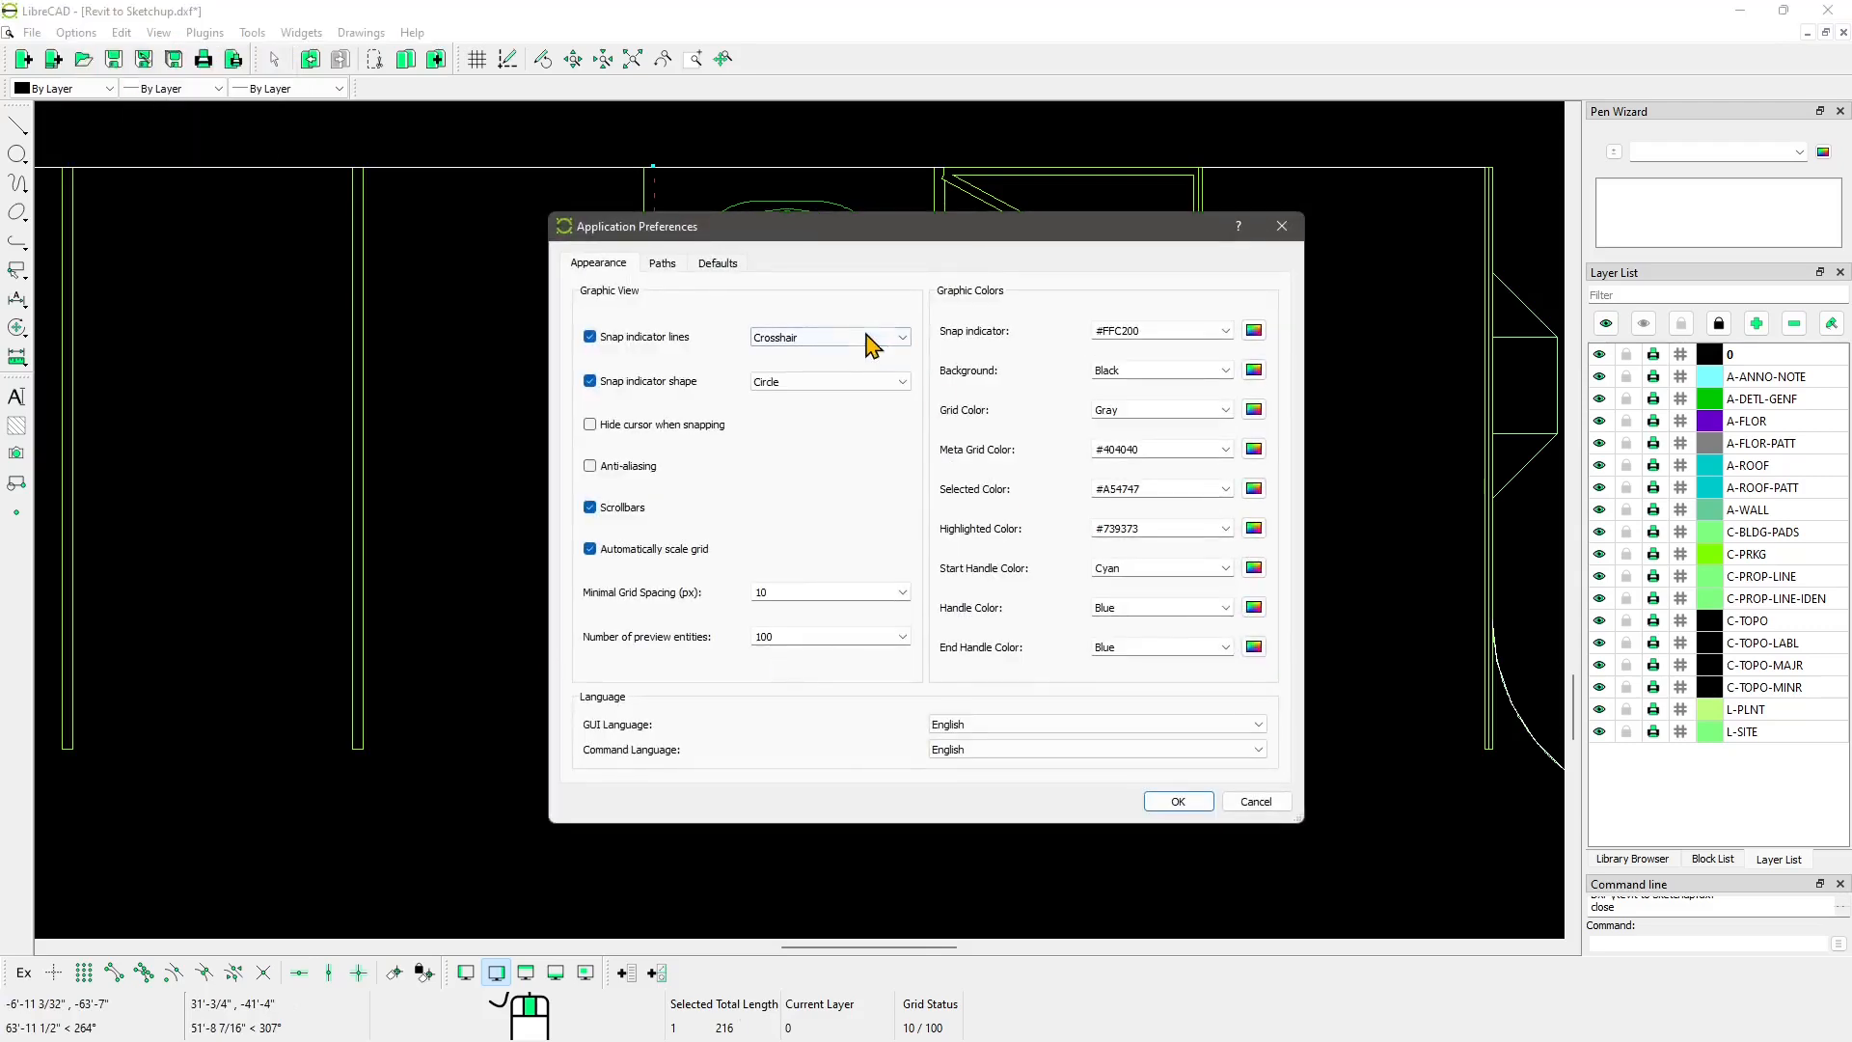
click(662, 264)
click(716, 264)
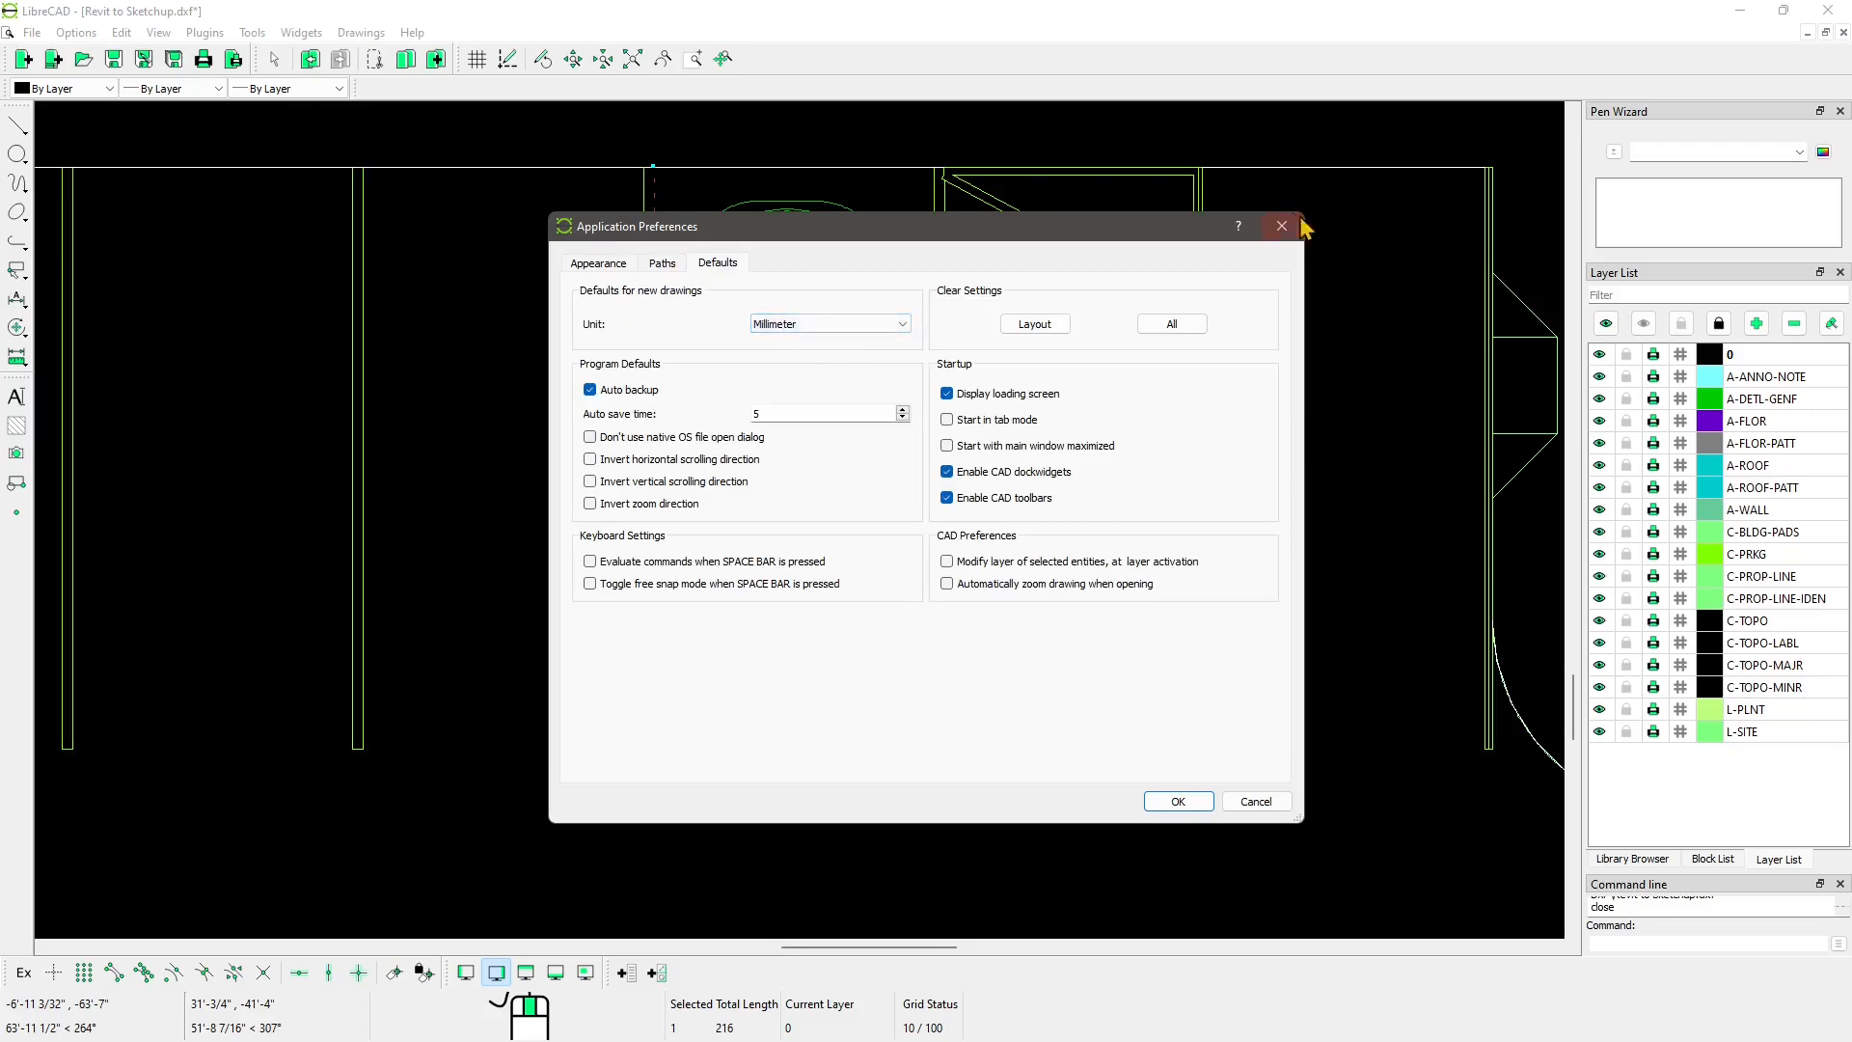
key(Escape)
scroll(636, 618, down, 5)
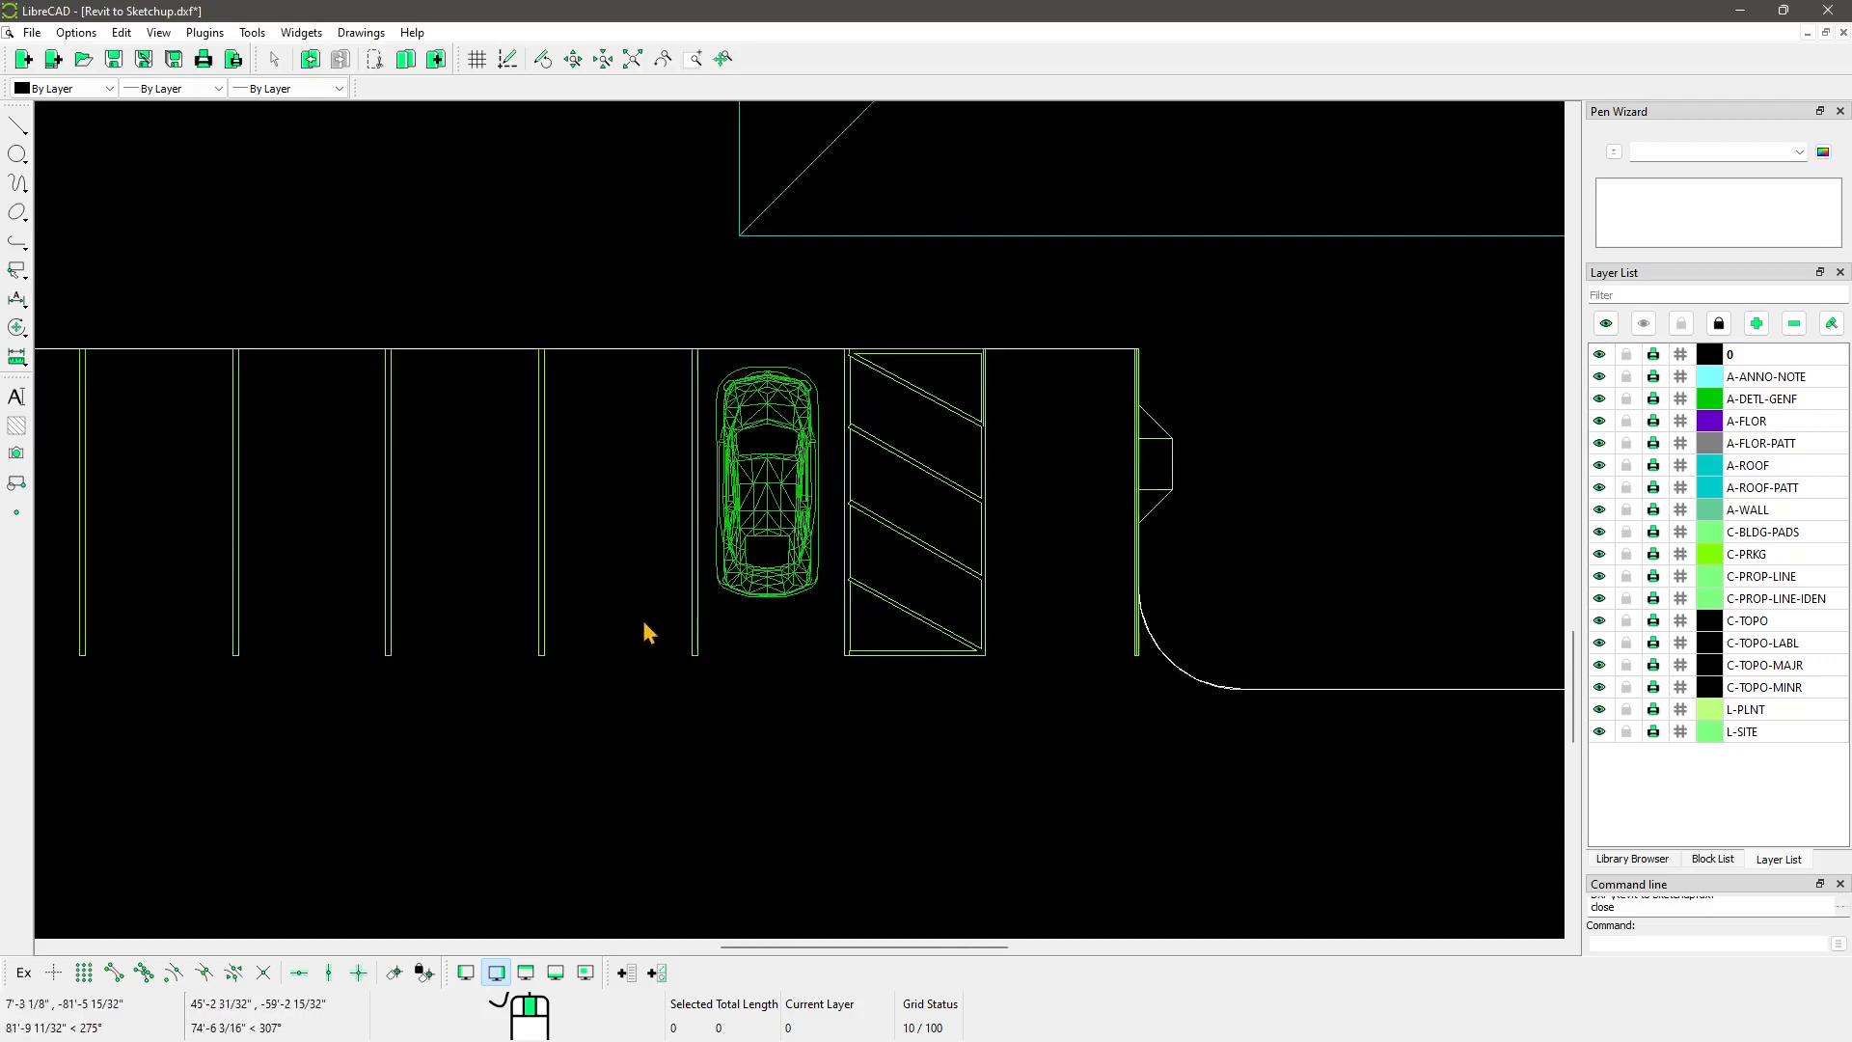
scroll(629, 632, down, 5)
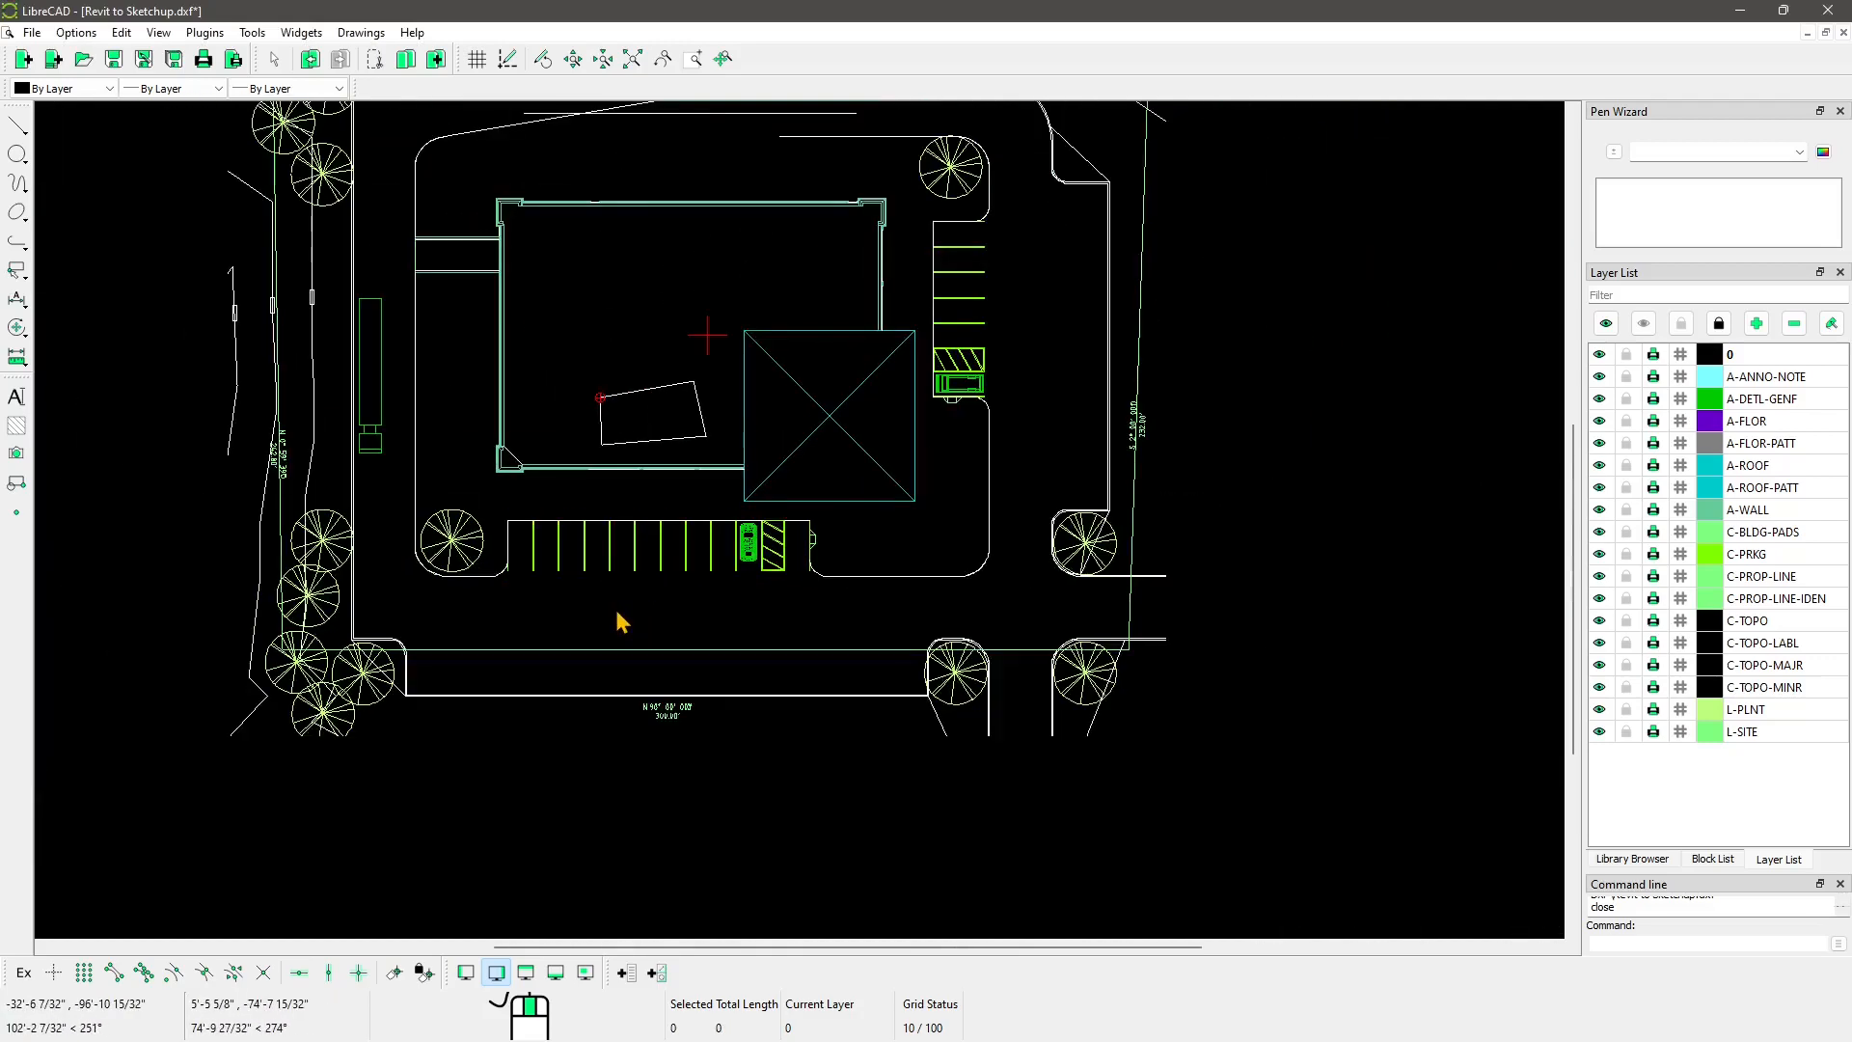
scroll(829, 377, down, 3)
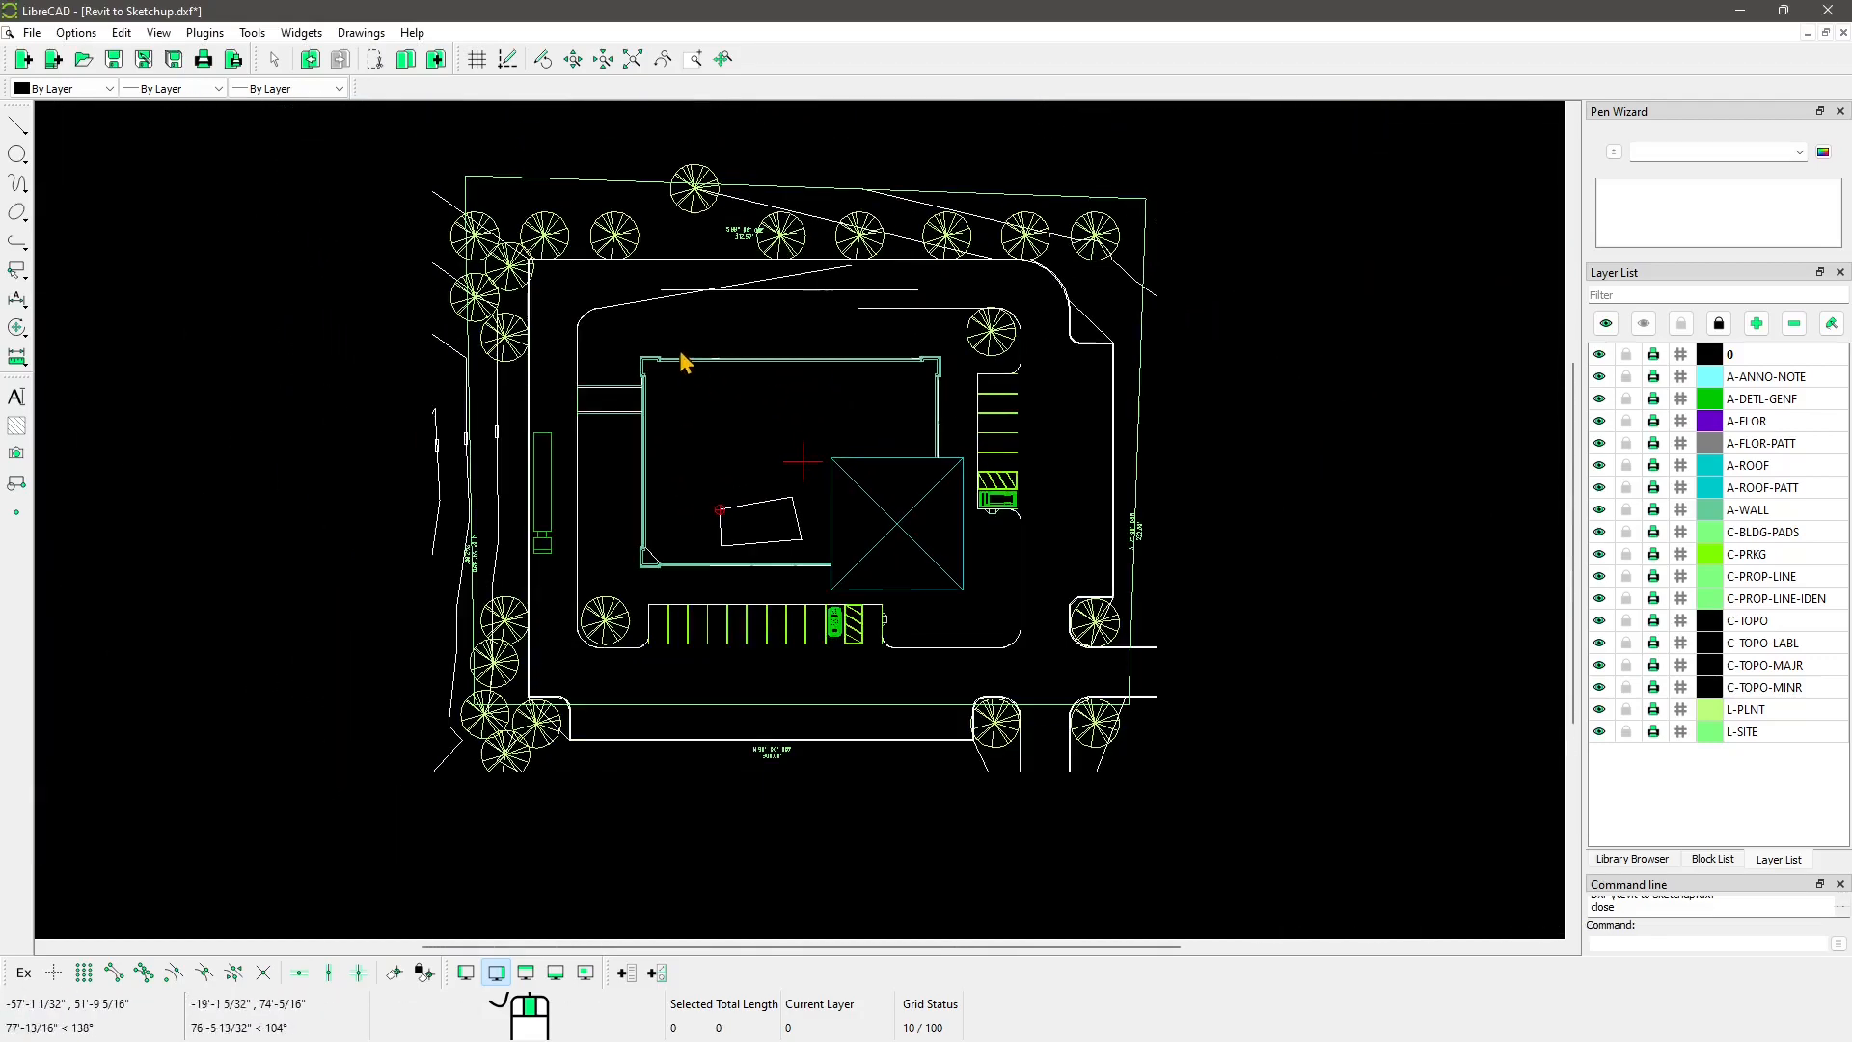
scroll(715, 407, up, 3)
middle_drag(701, 383, 686, 357)
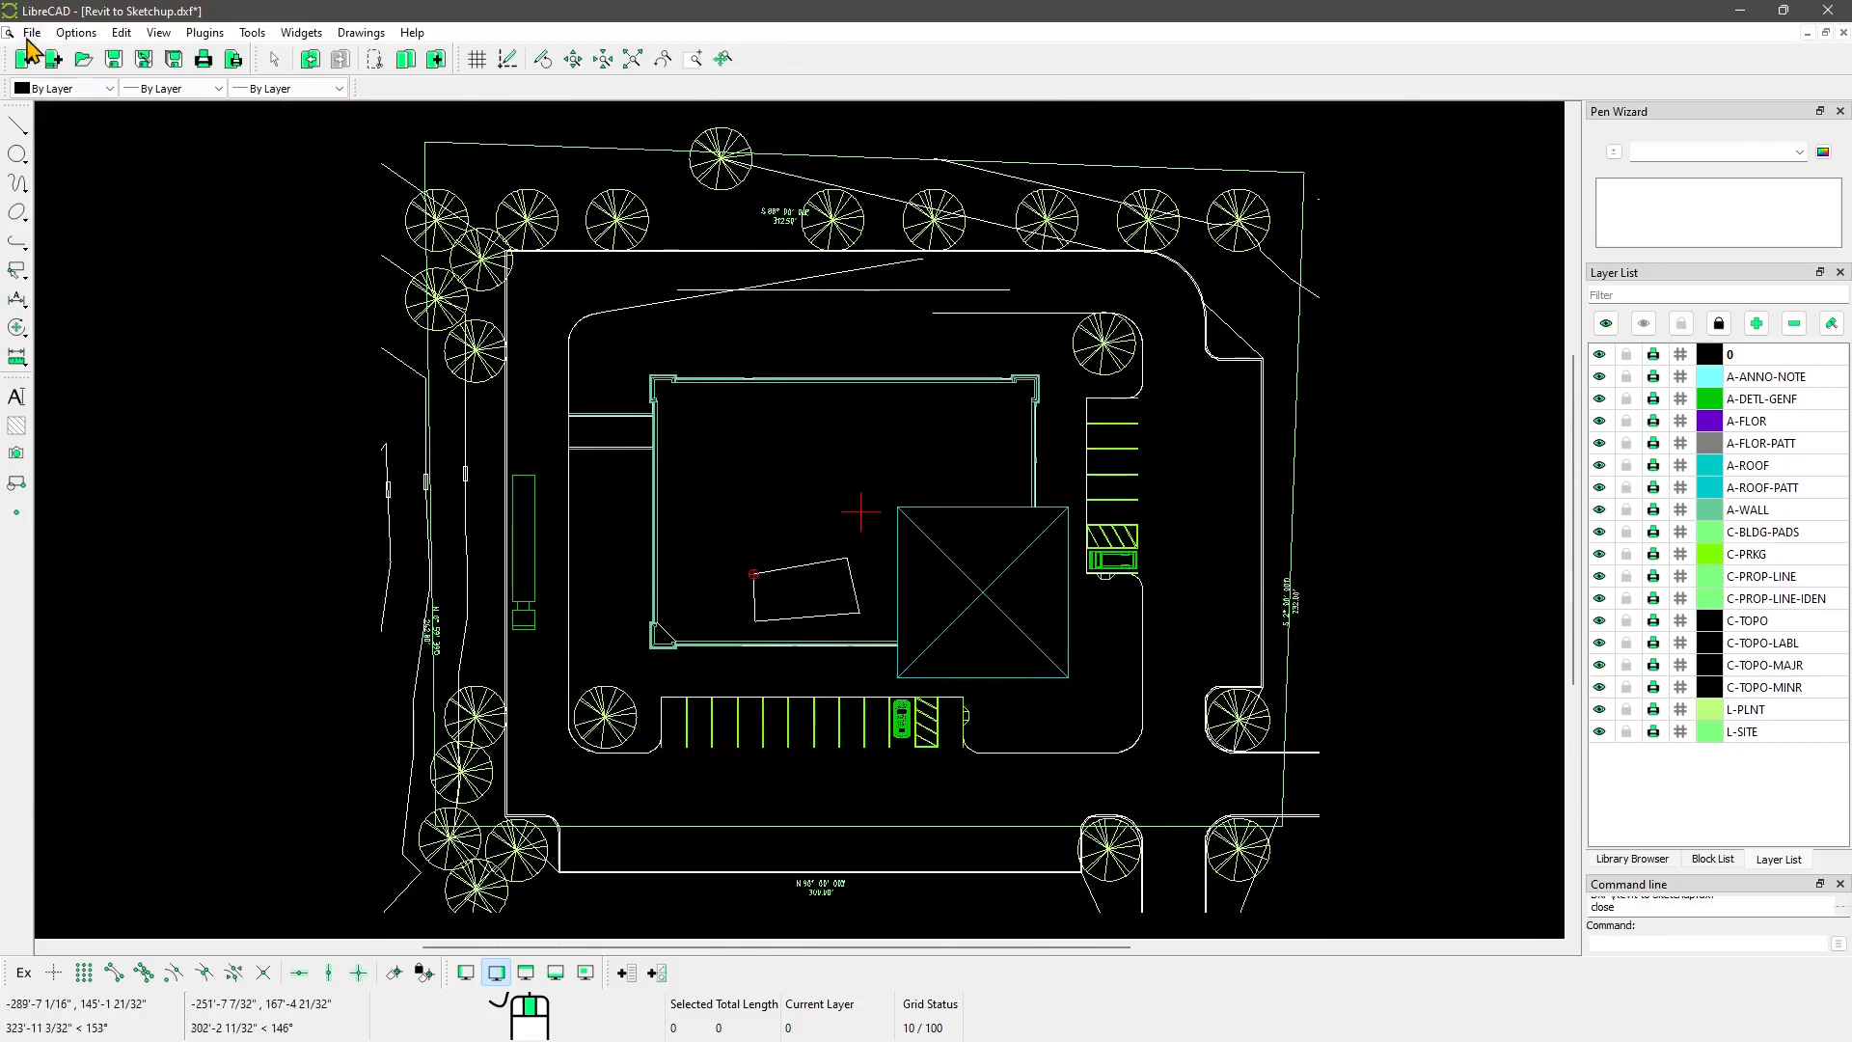
click(32, 32)
Step: Start a blank drawing and save it as 'Lesson 04' in the LibreCAD works folder
click(83, 65)
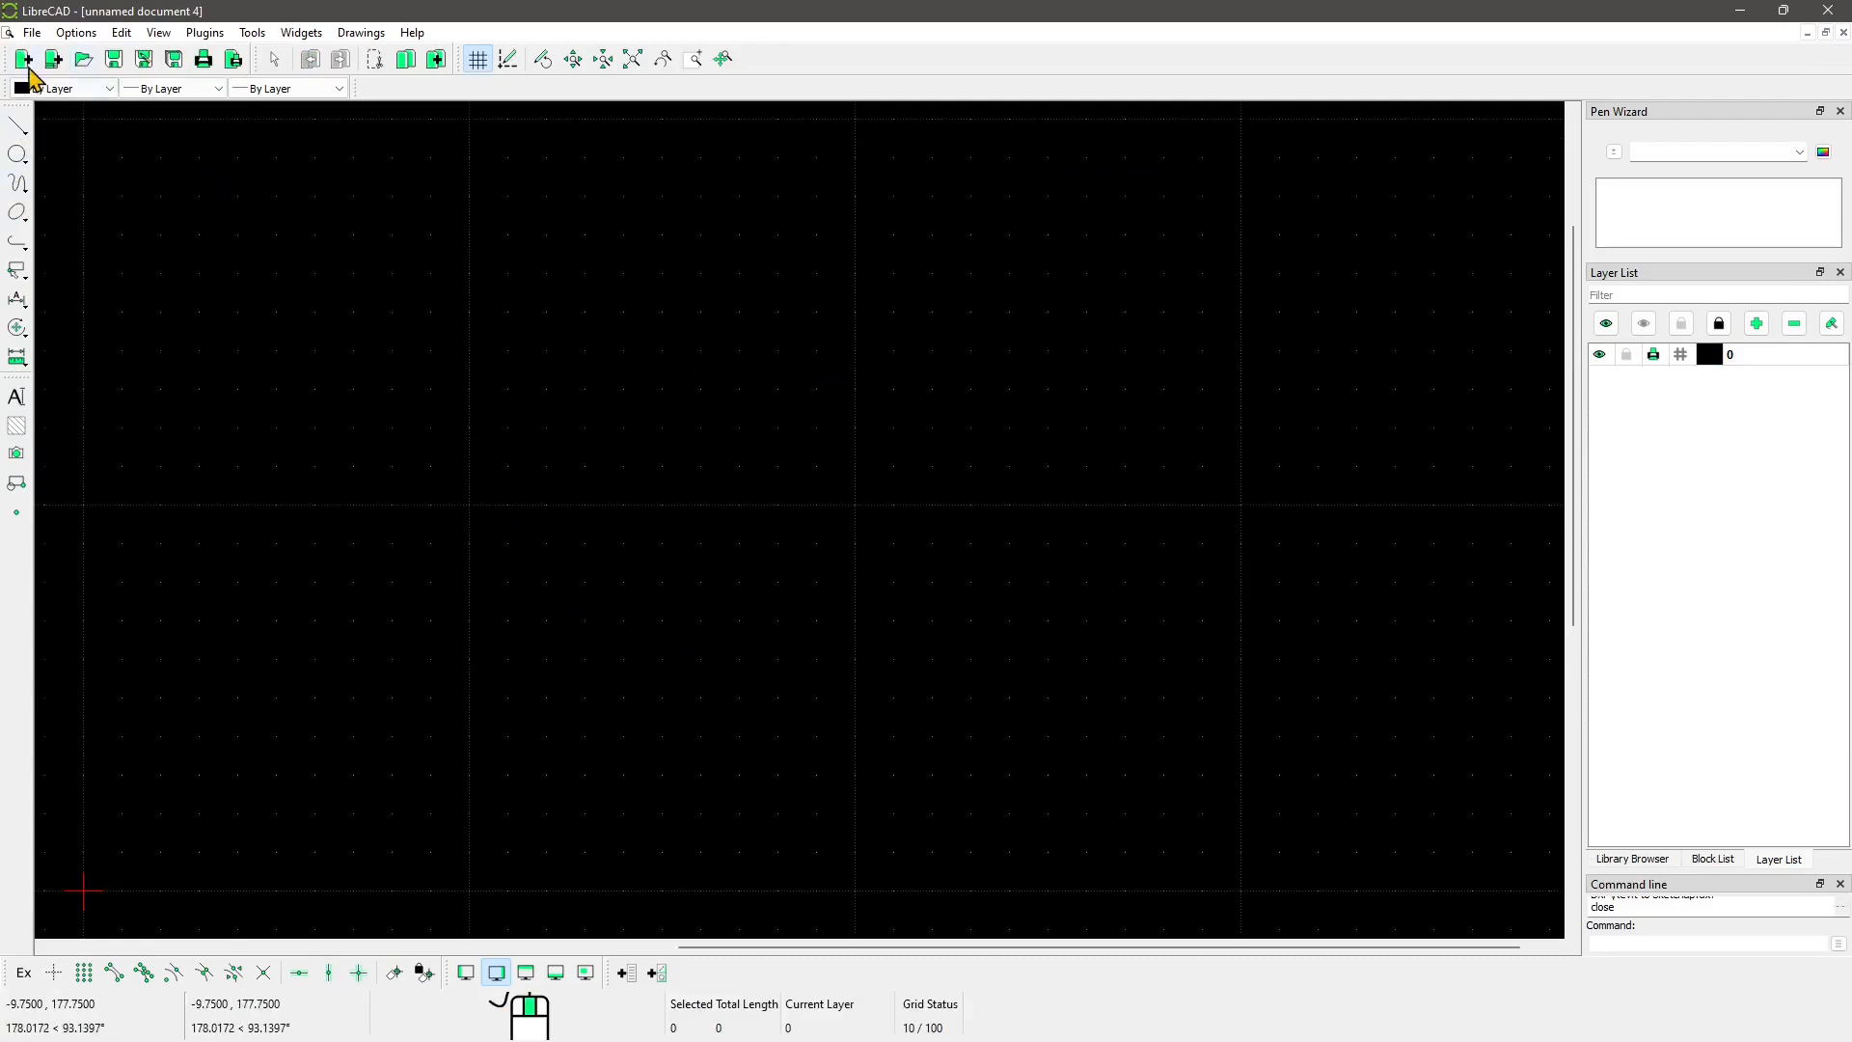
click(32, 32)
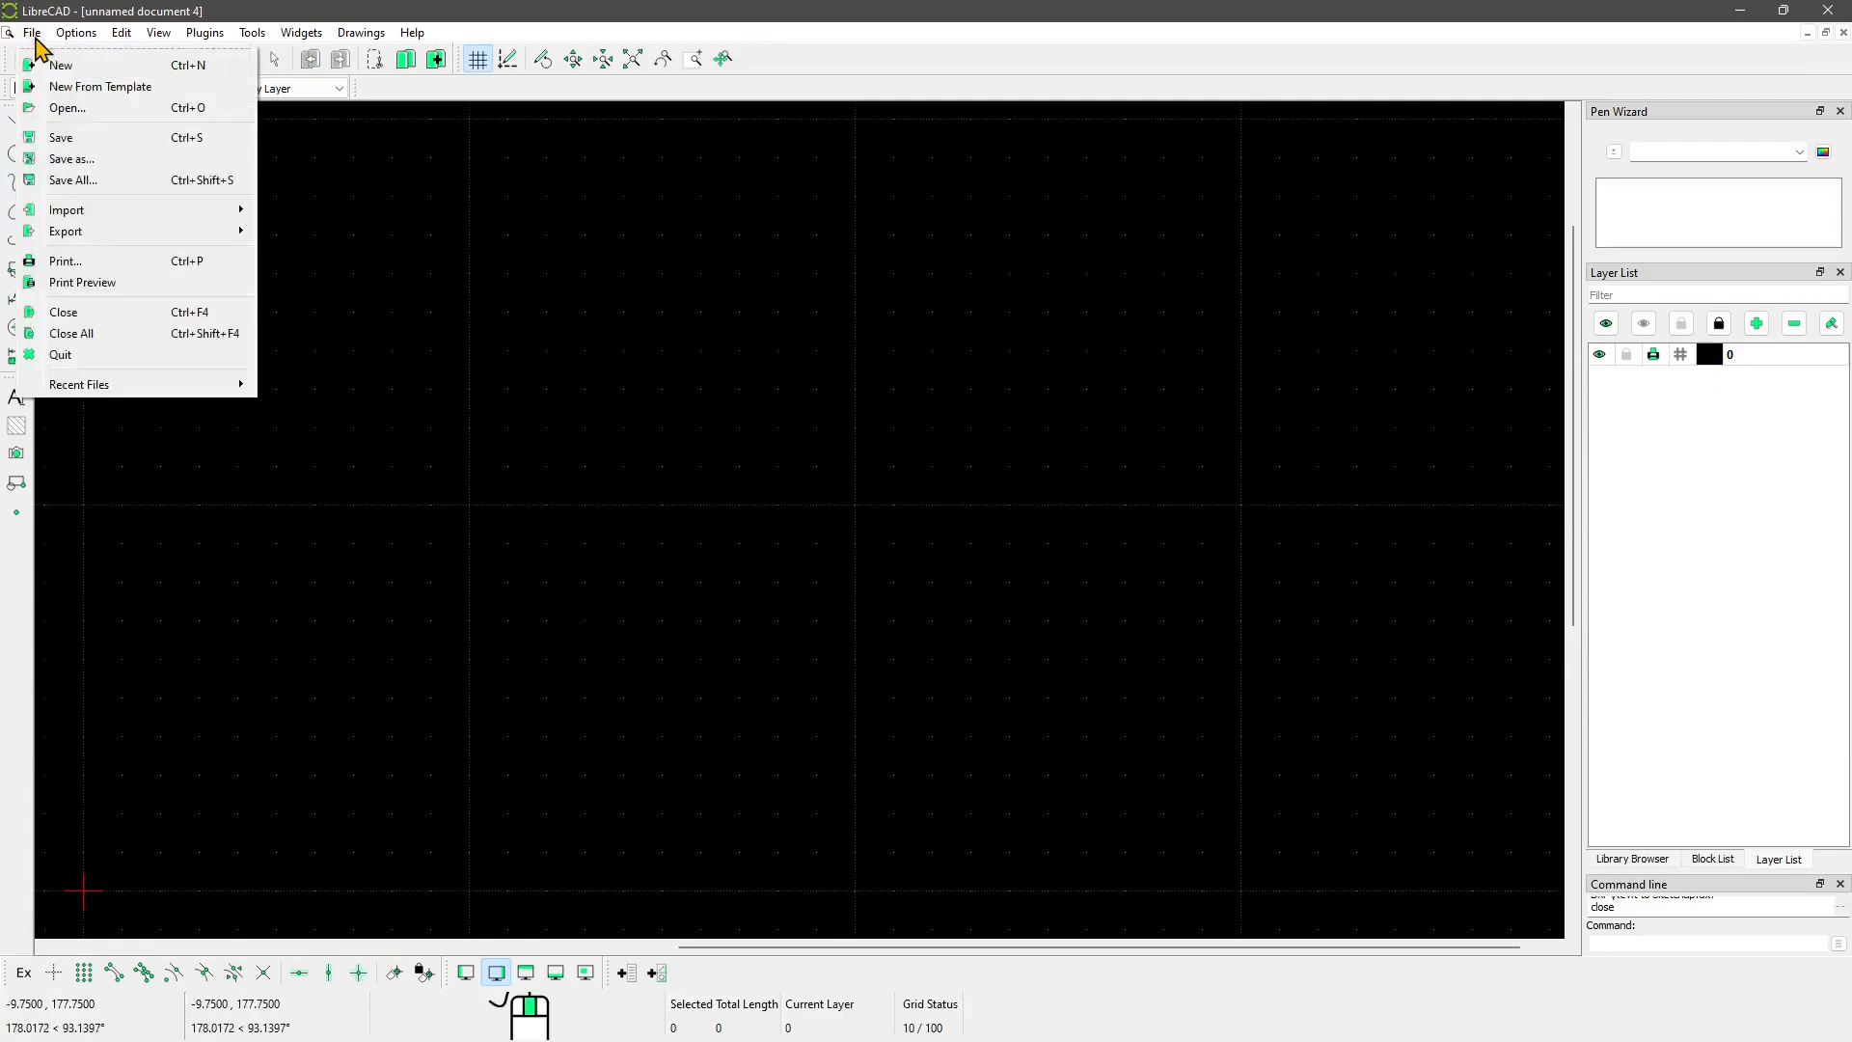
click(79, 162)
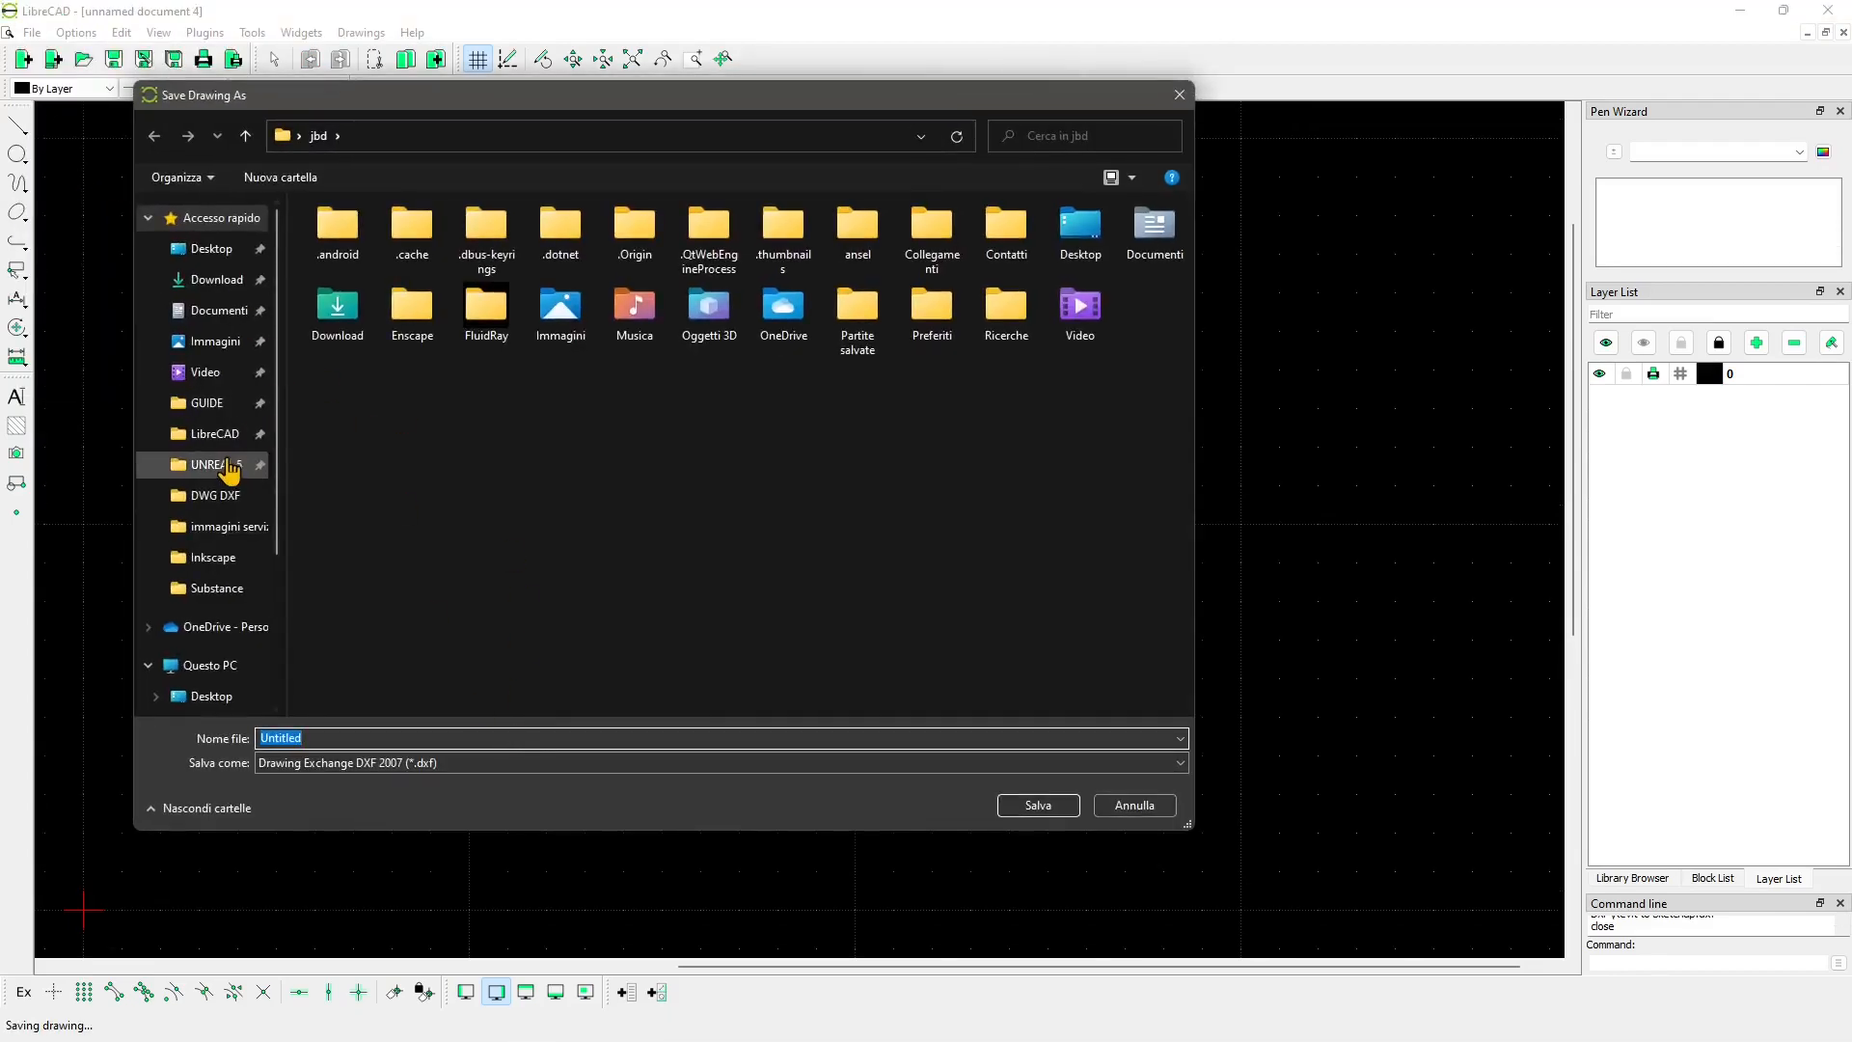
click(214, 434)
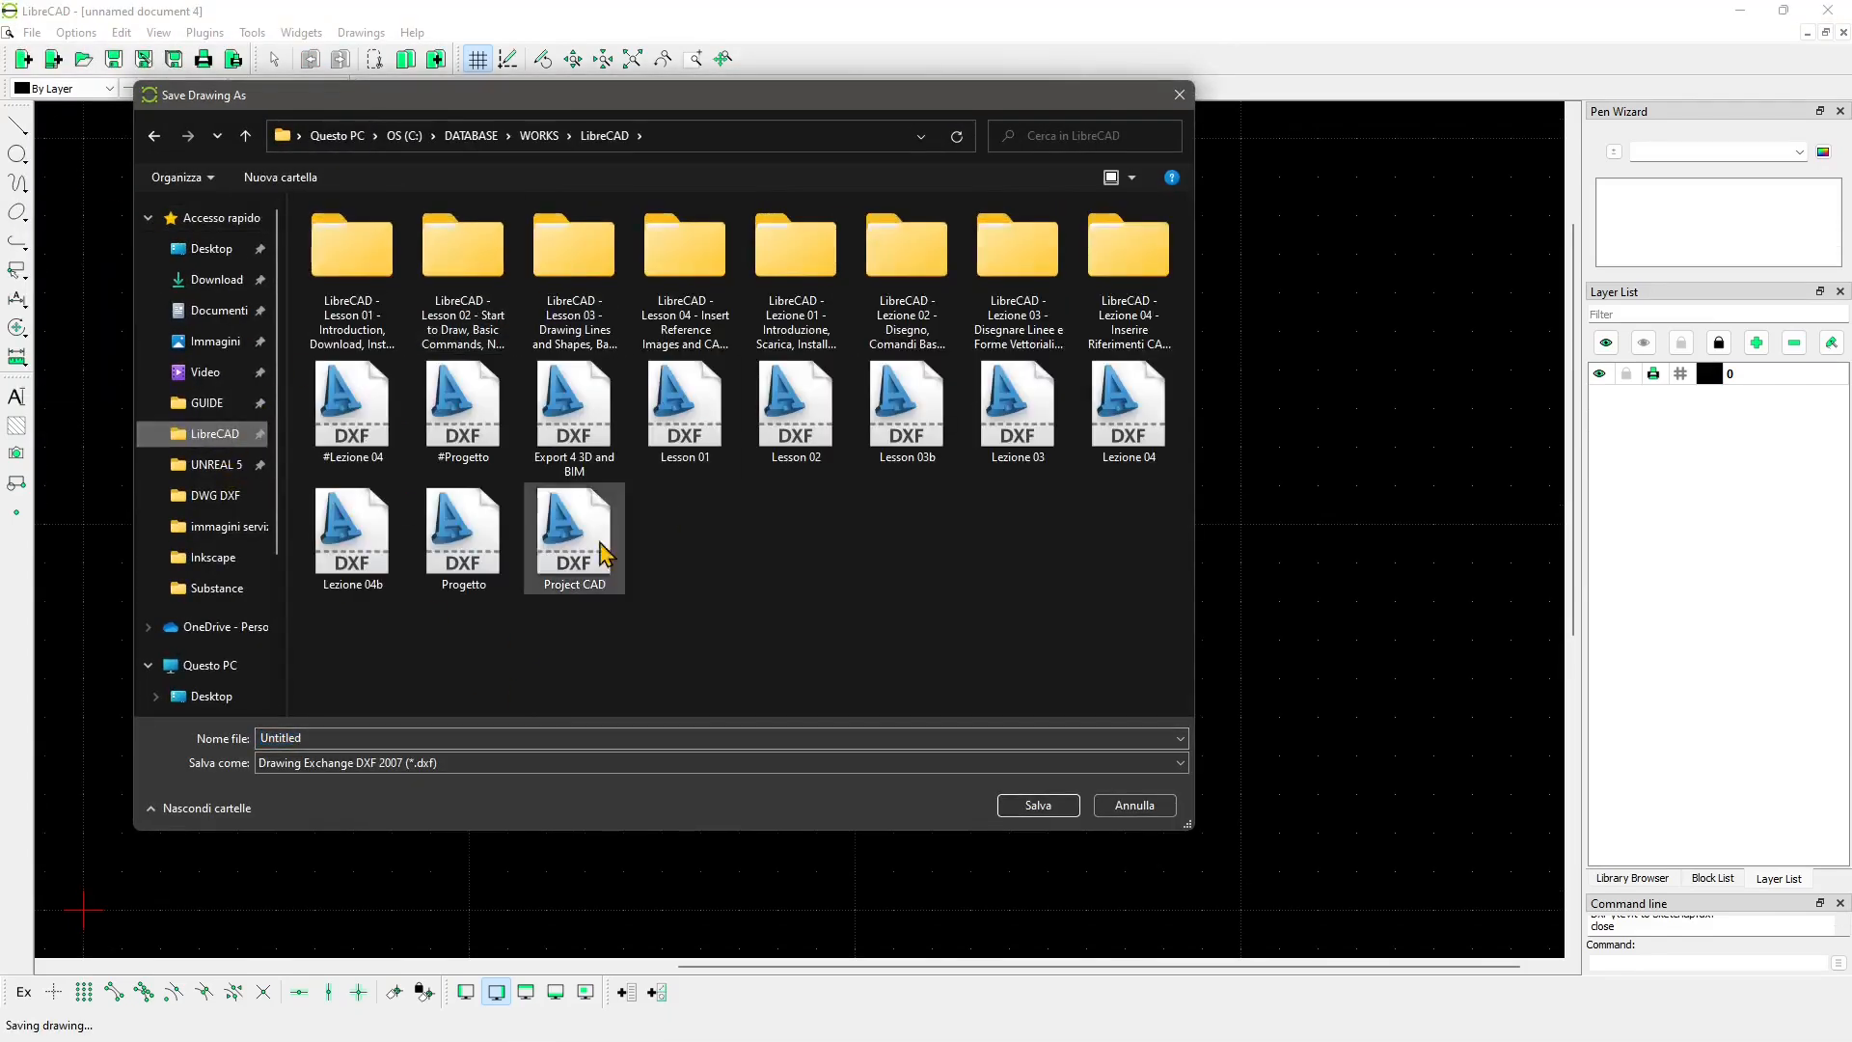
click(456, 737)
text(L)
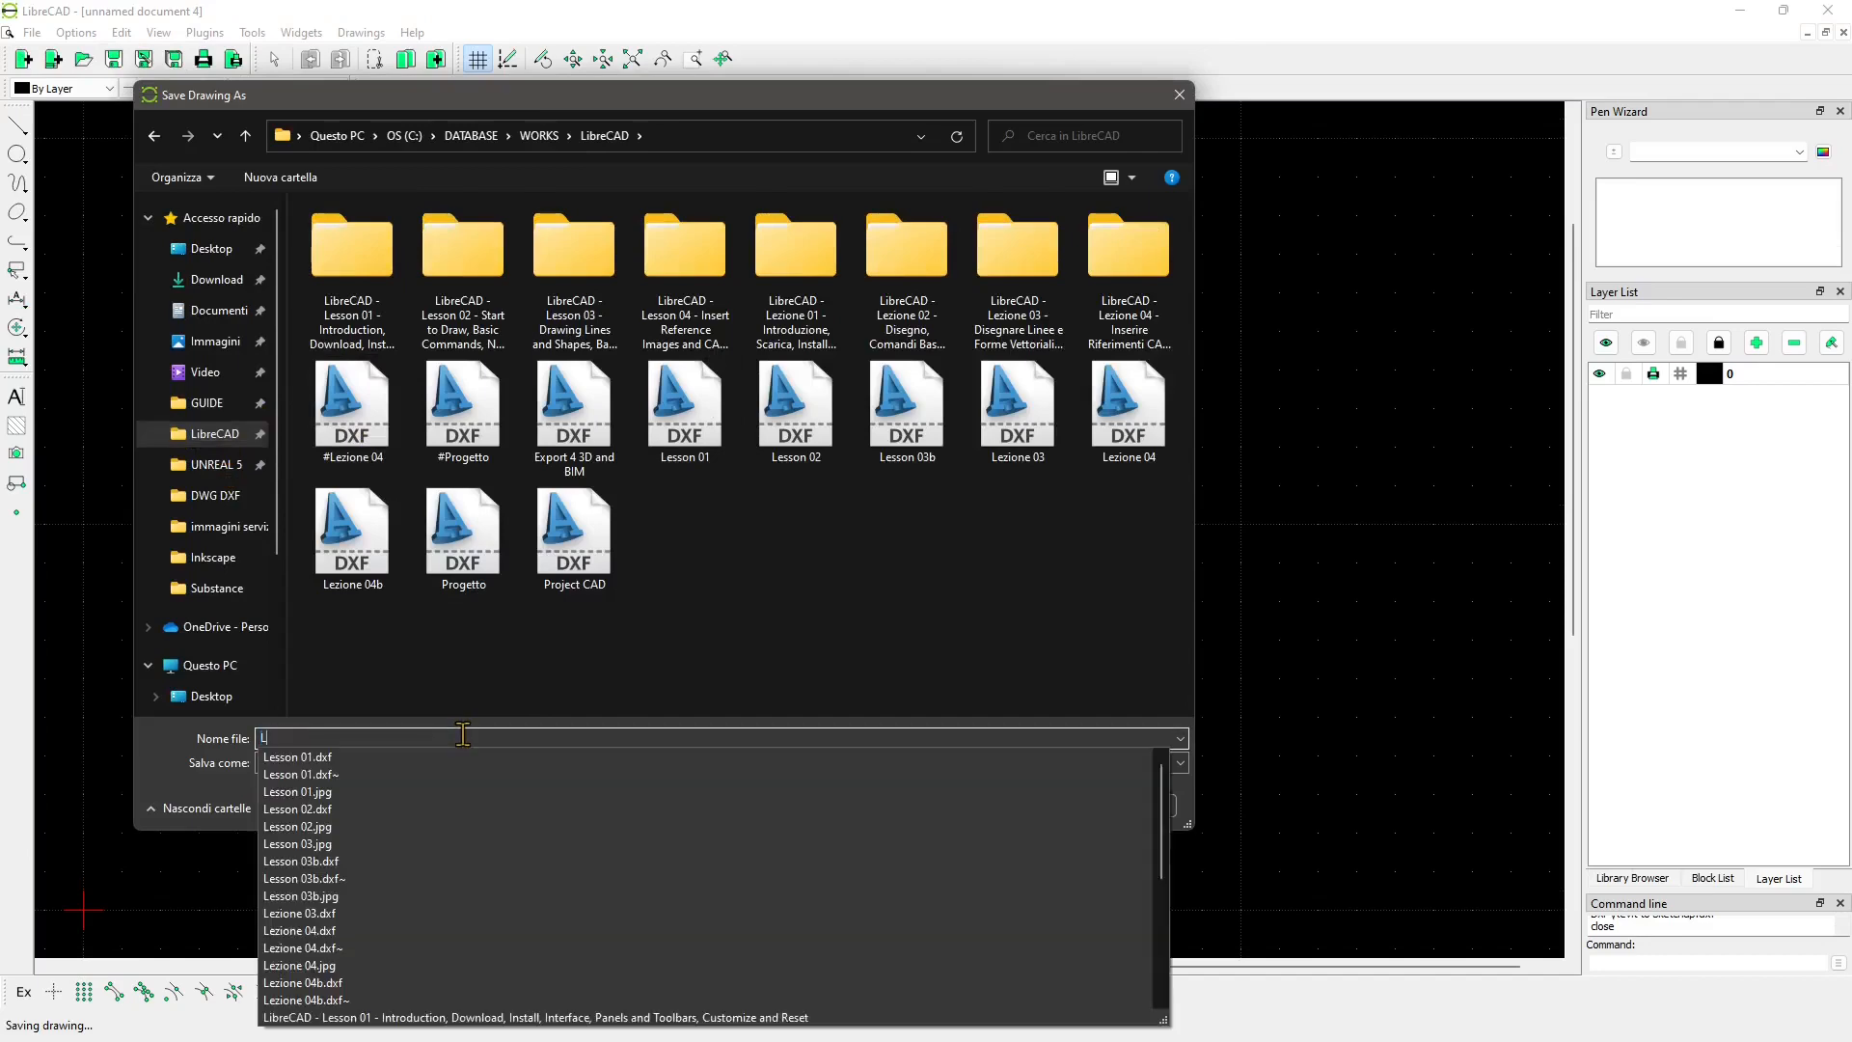
text(esson 04)
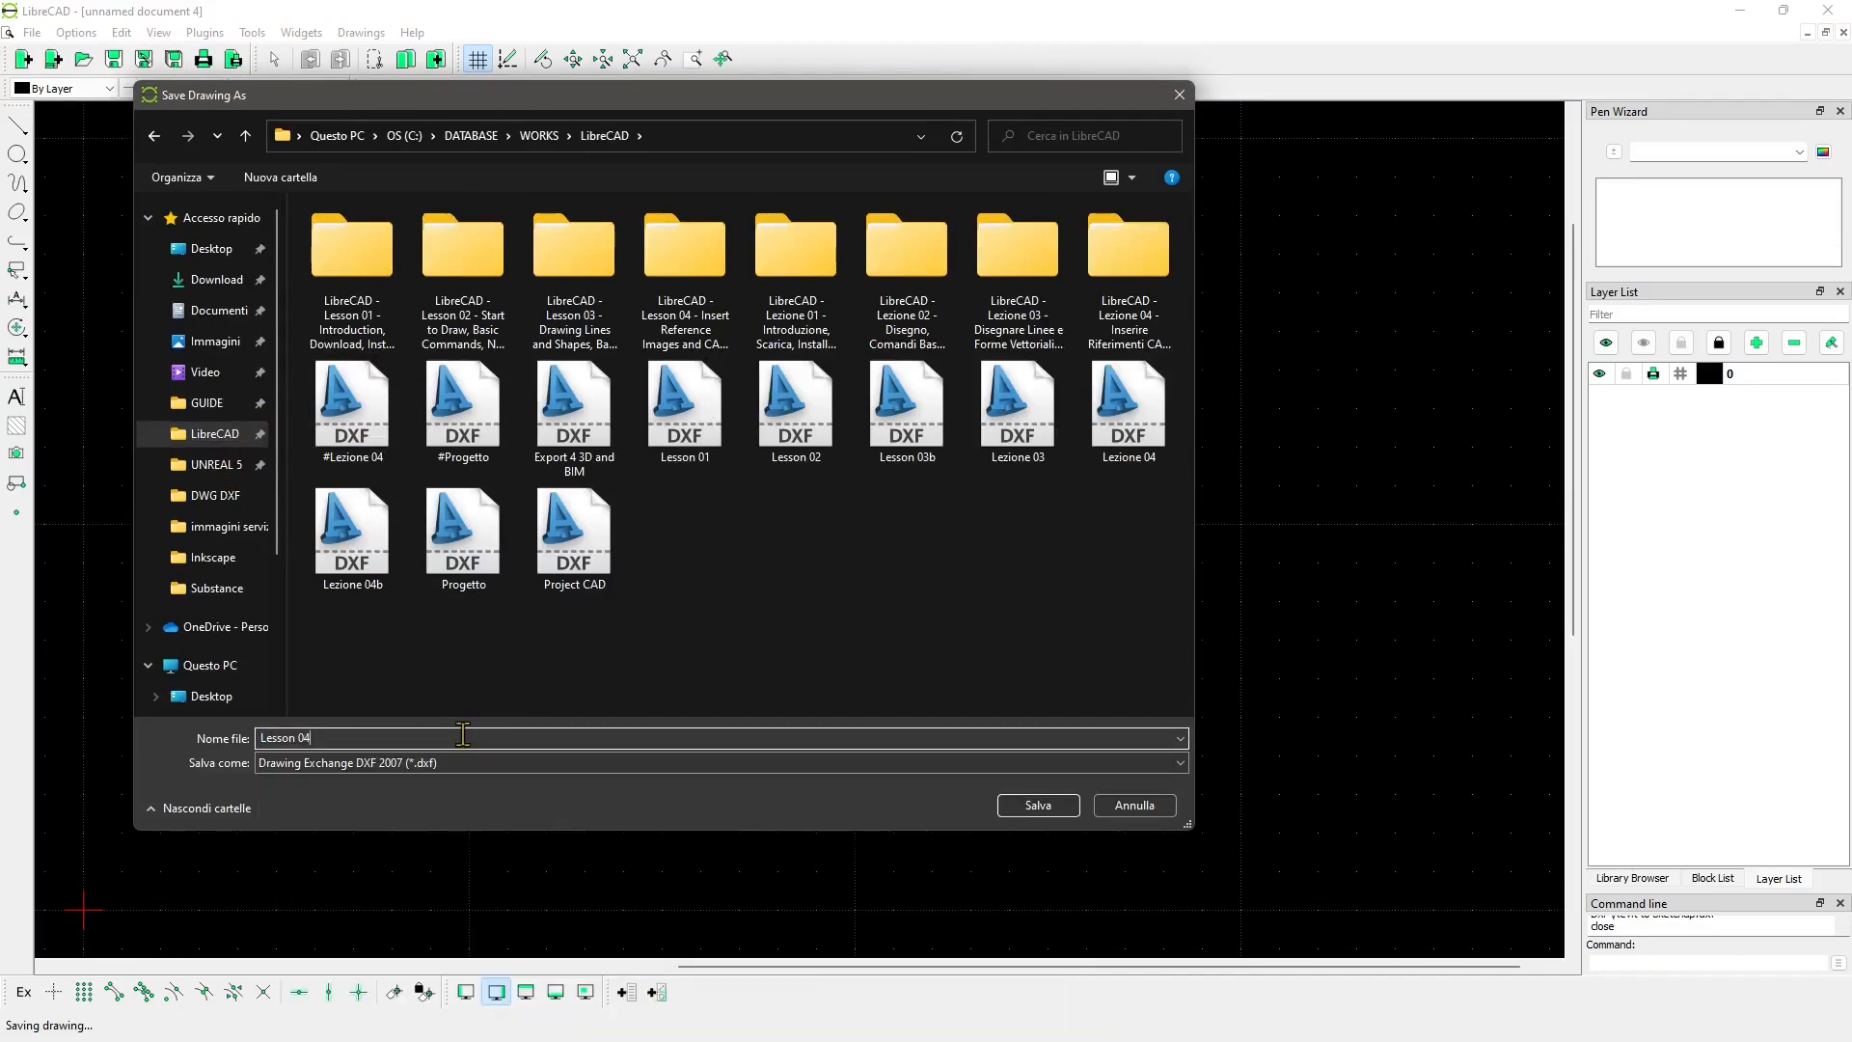
click(1017, 806)
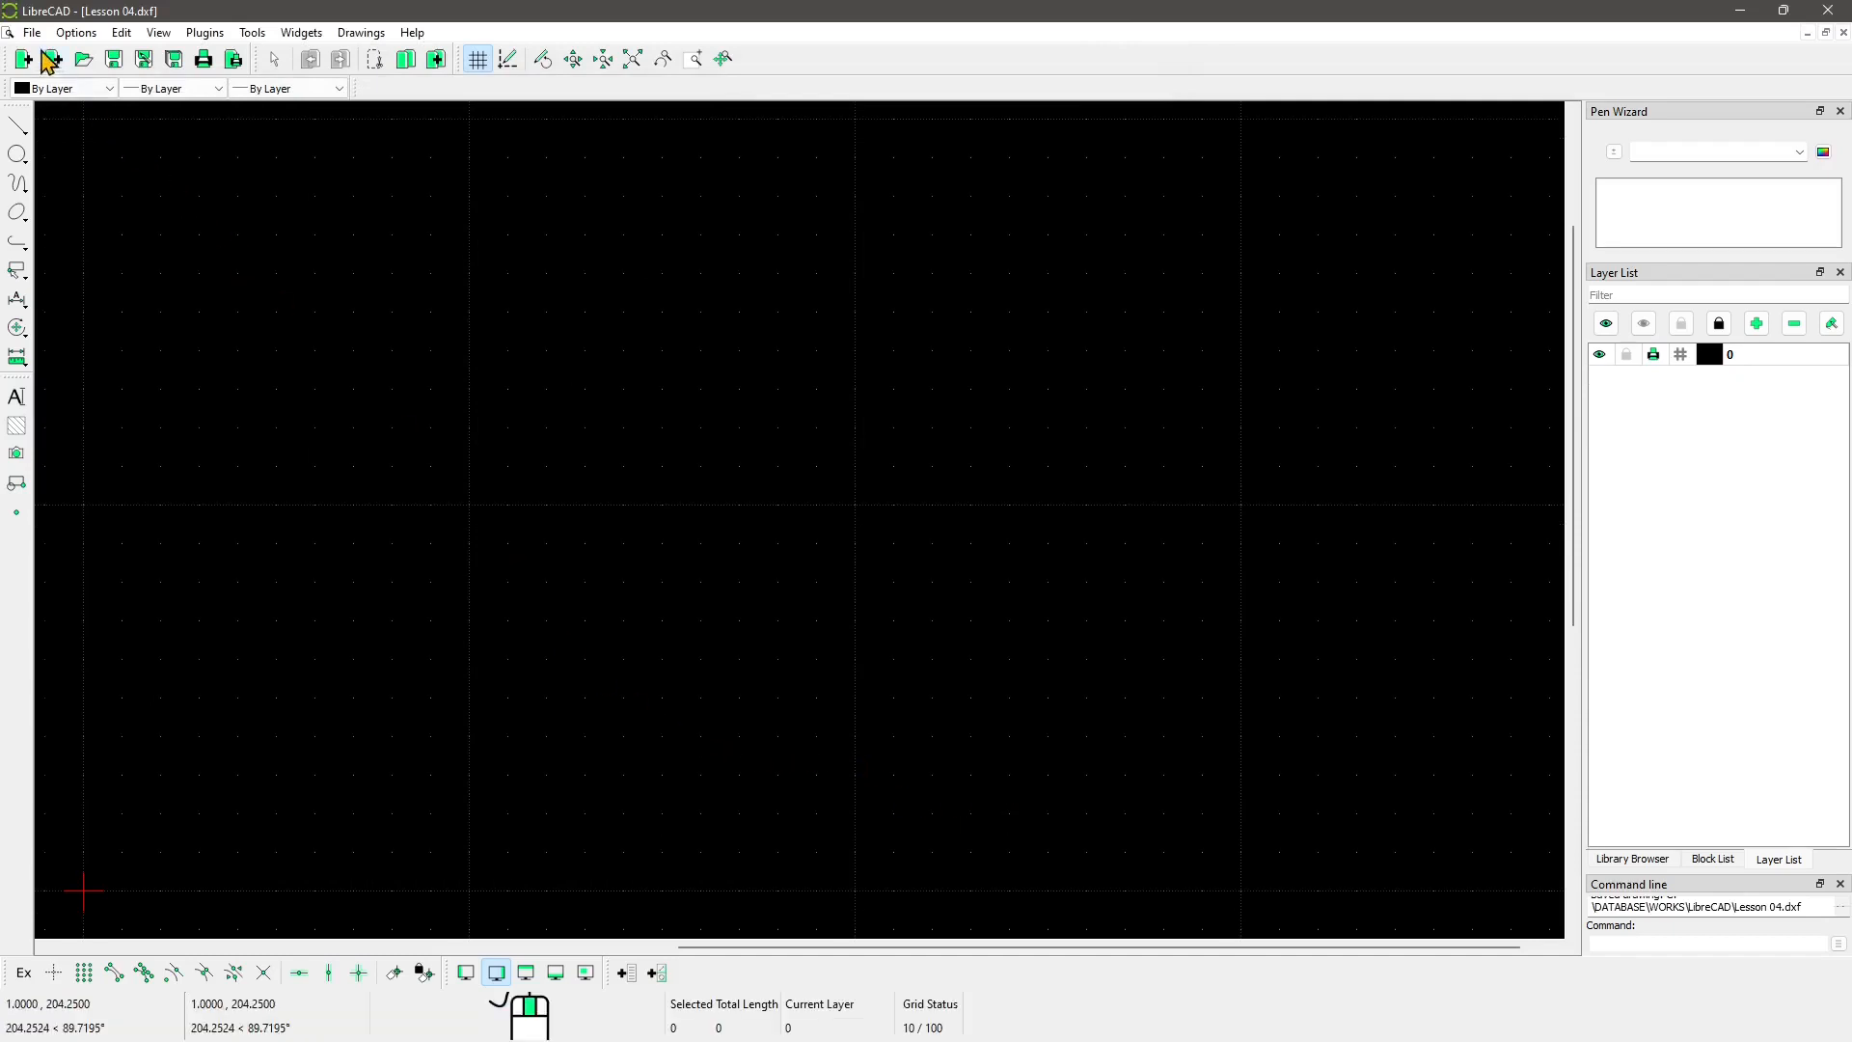
Step: Import the Revit to Sketchup drawing as a block with File > Import > Block
click(31, 35)
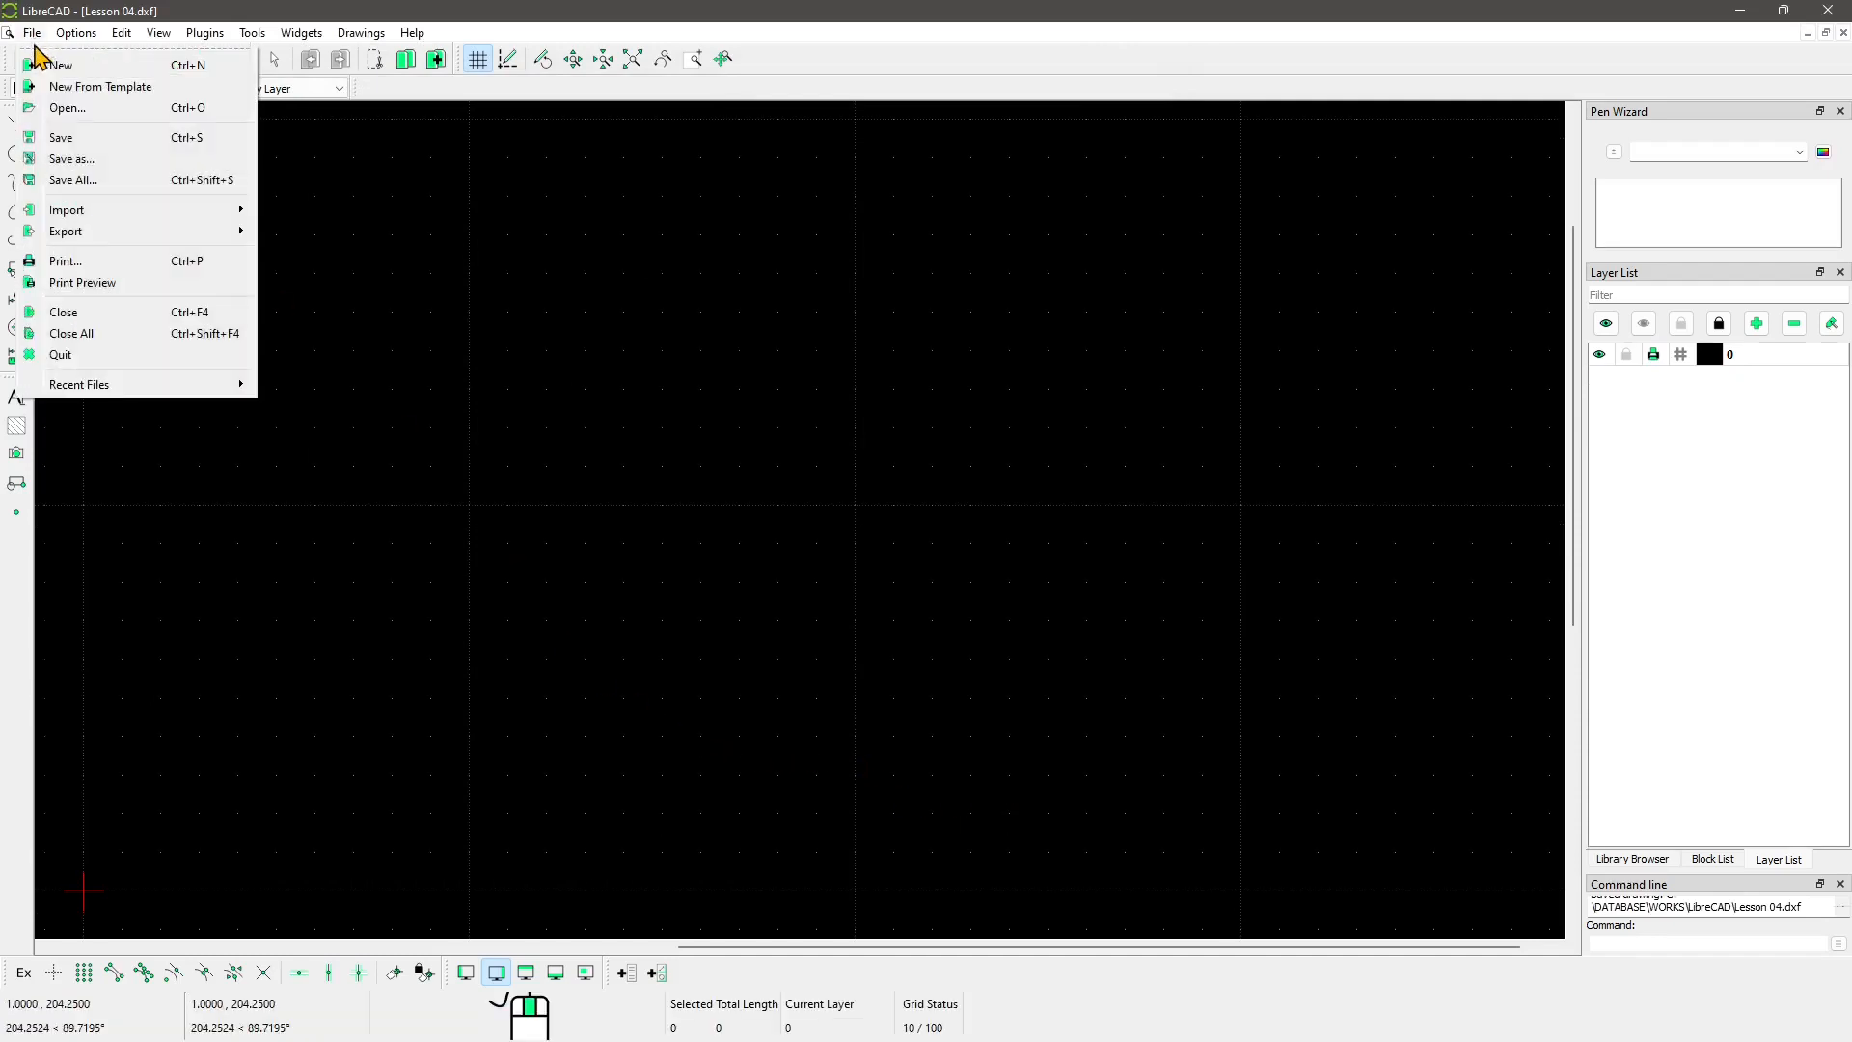
mouse_move(81, 212)
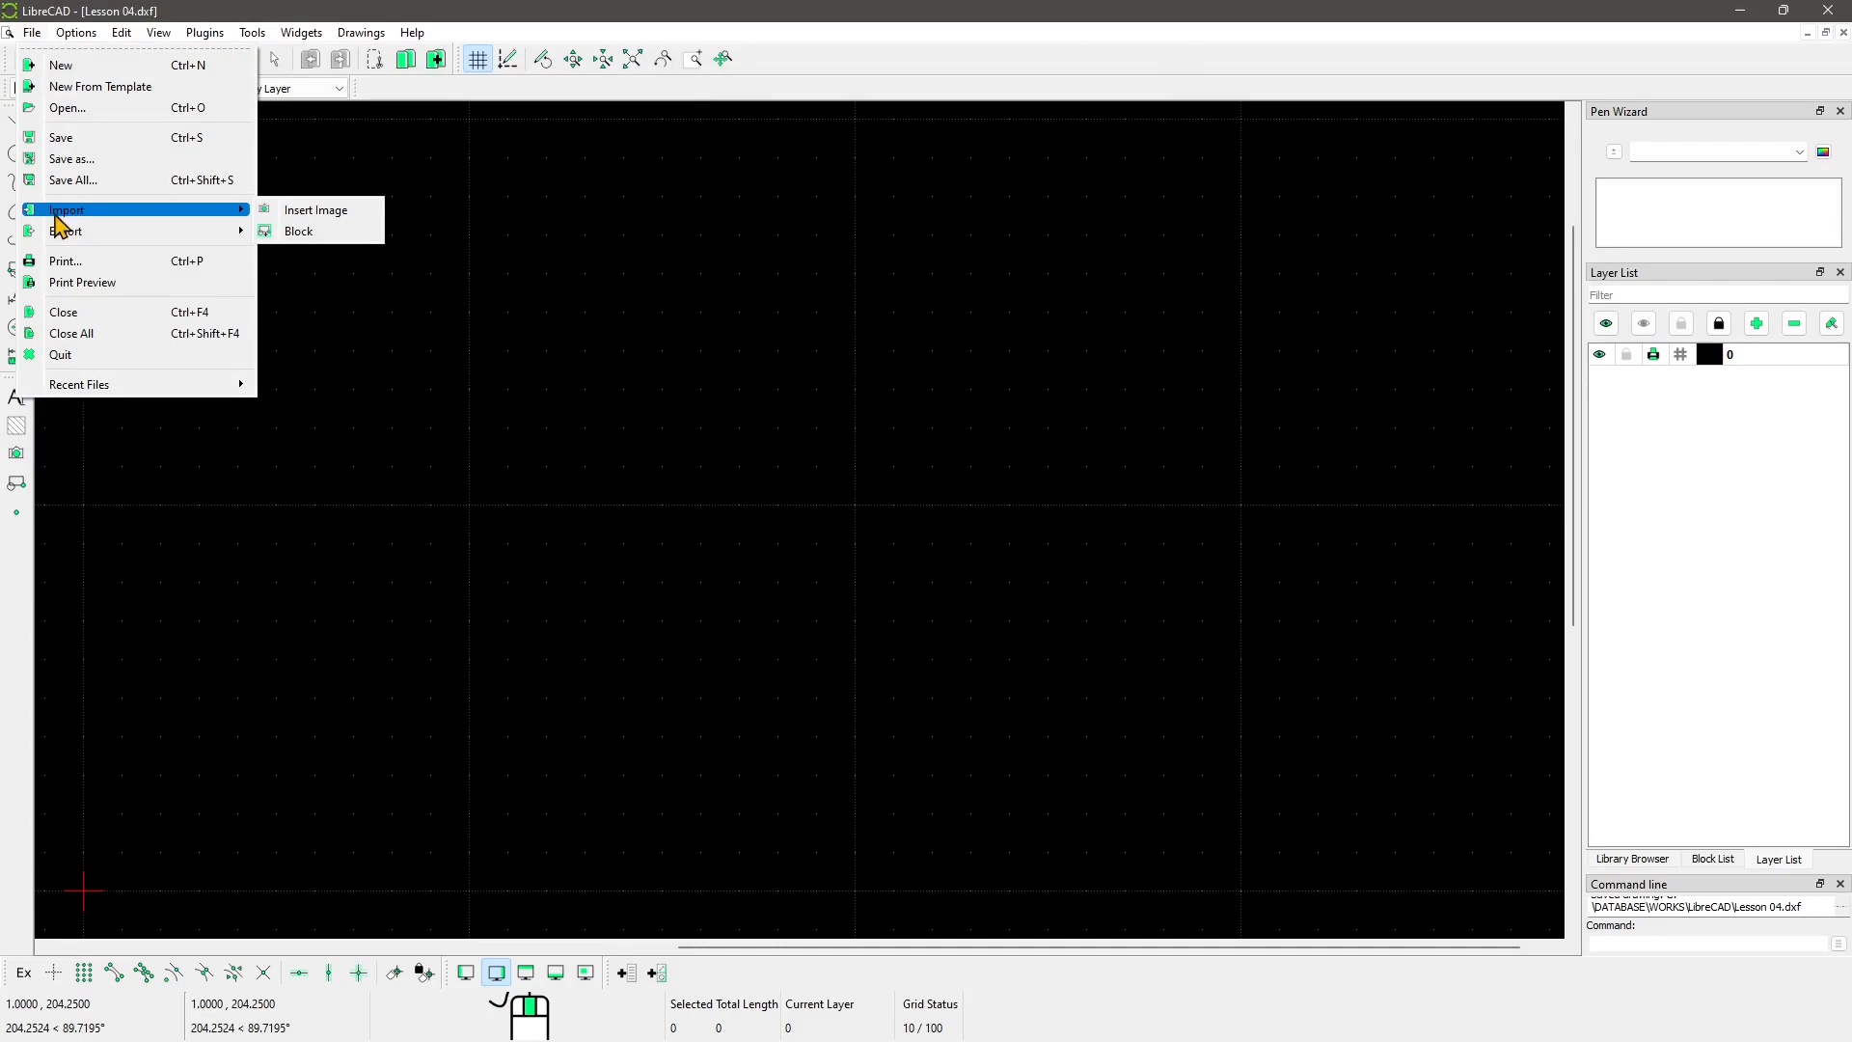
click(307, 233)
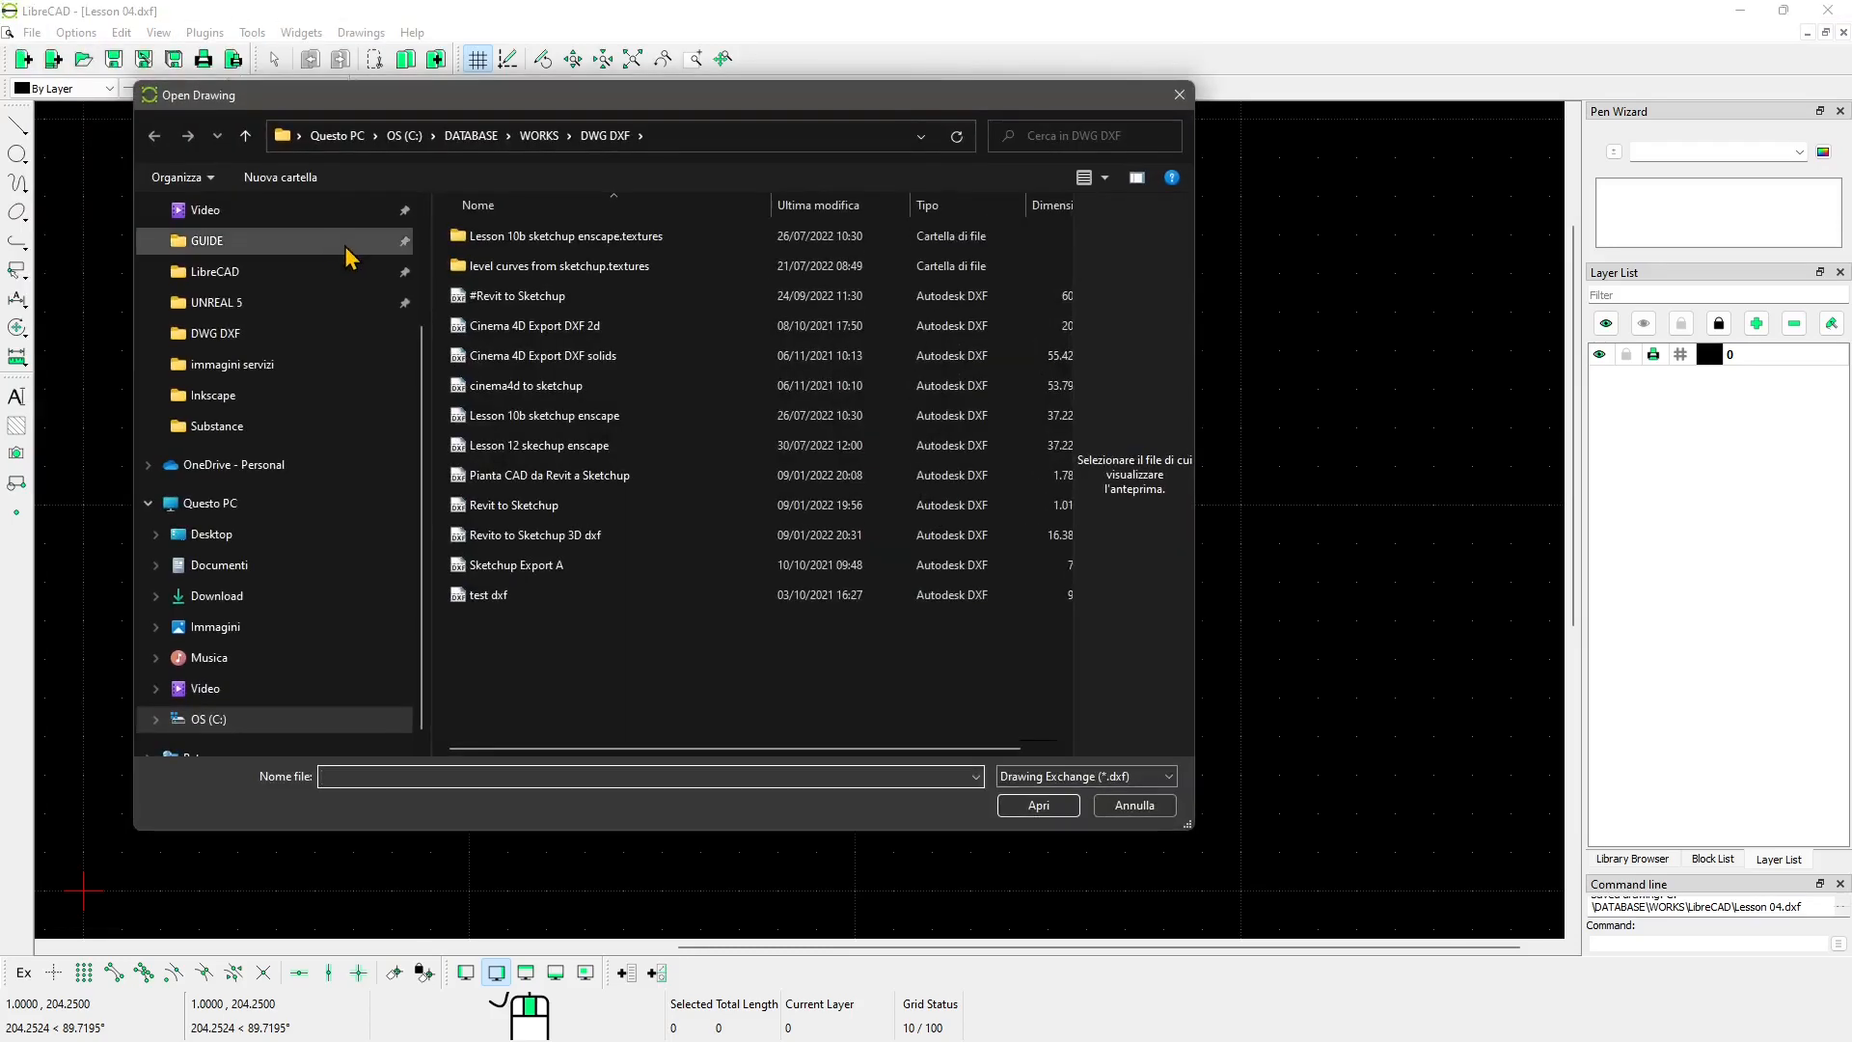
click(488, 509)
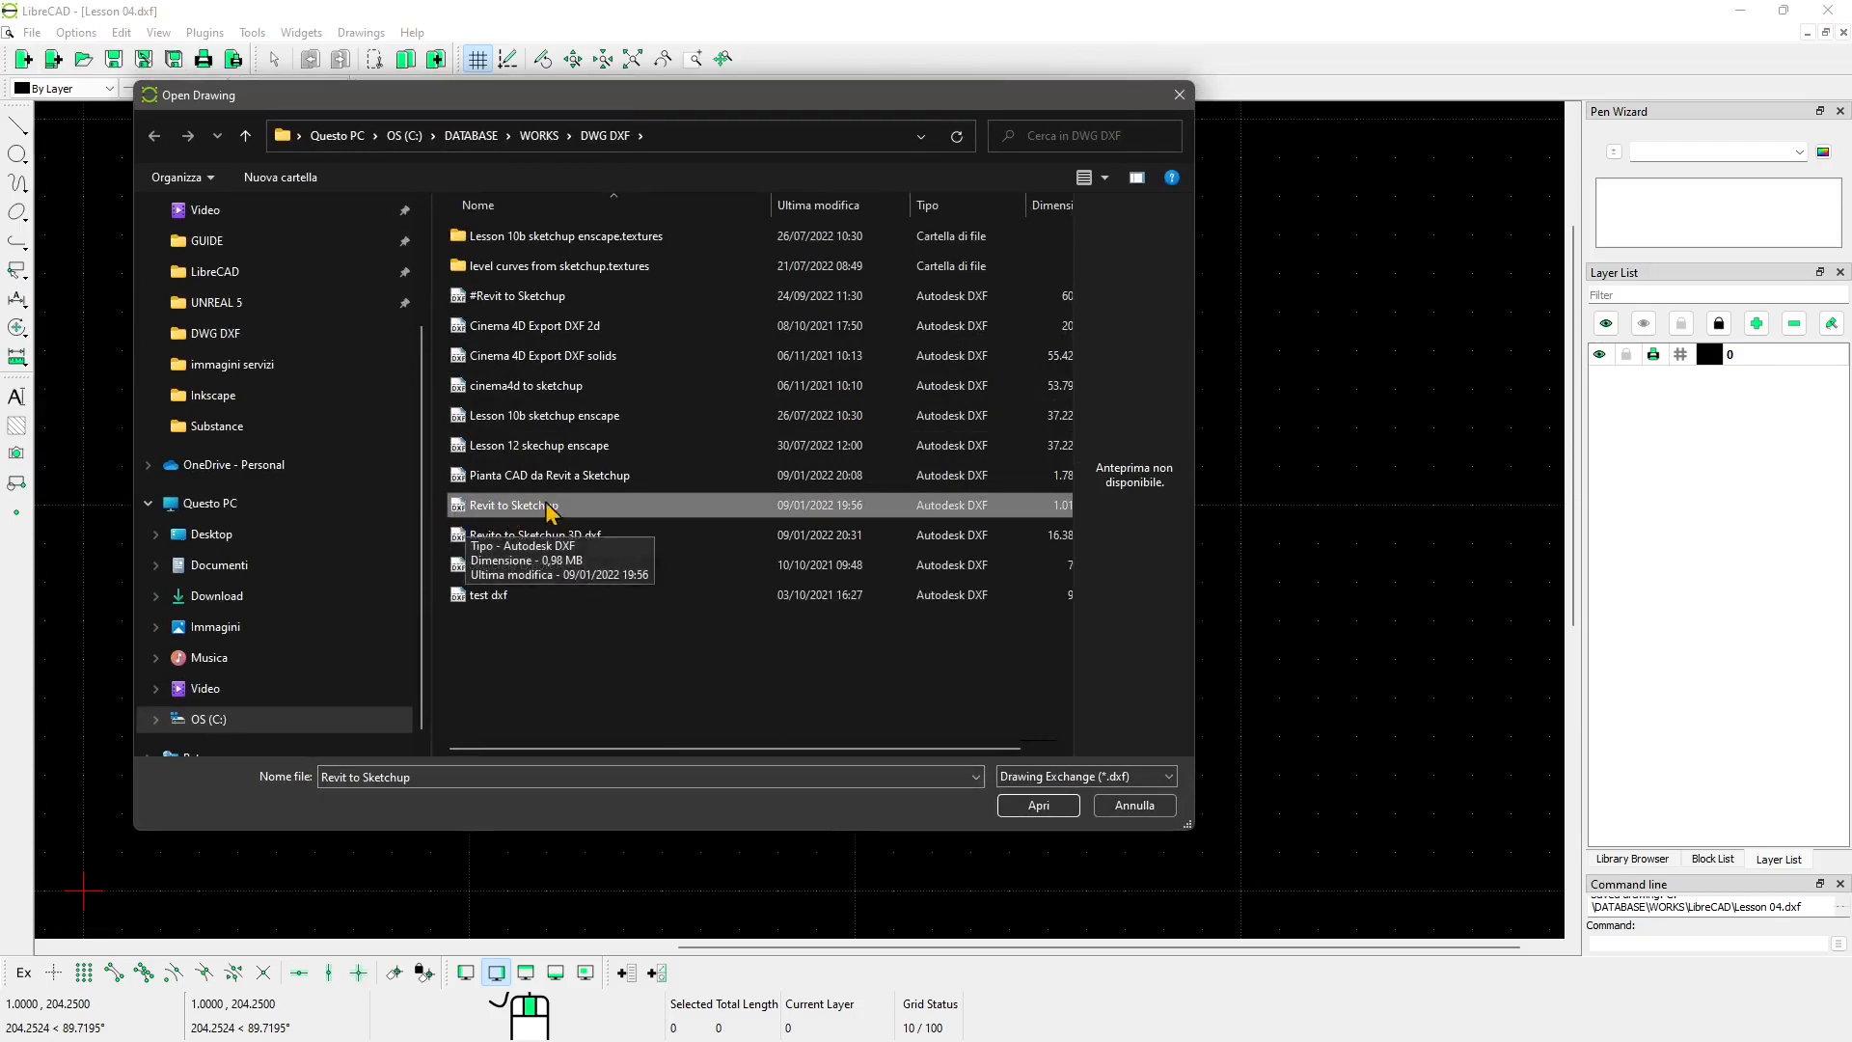
click(1039, 804)
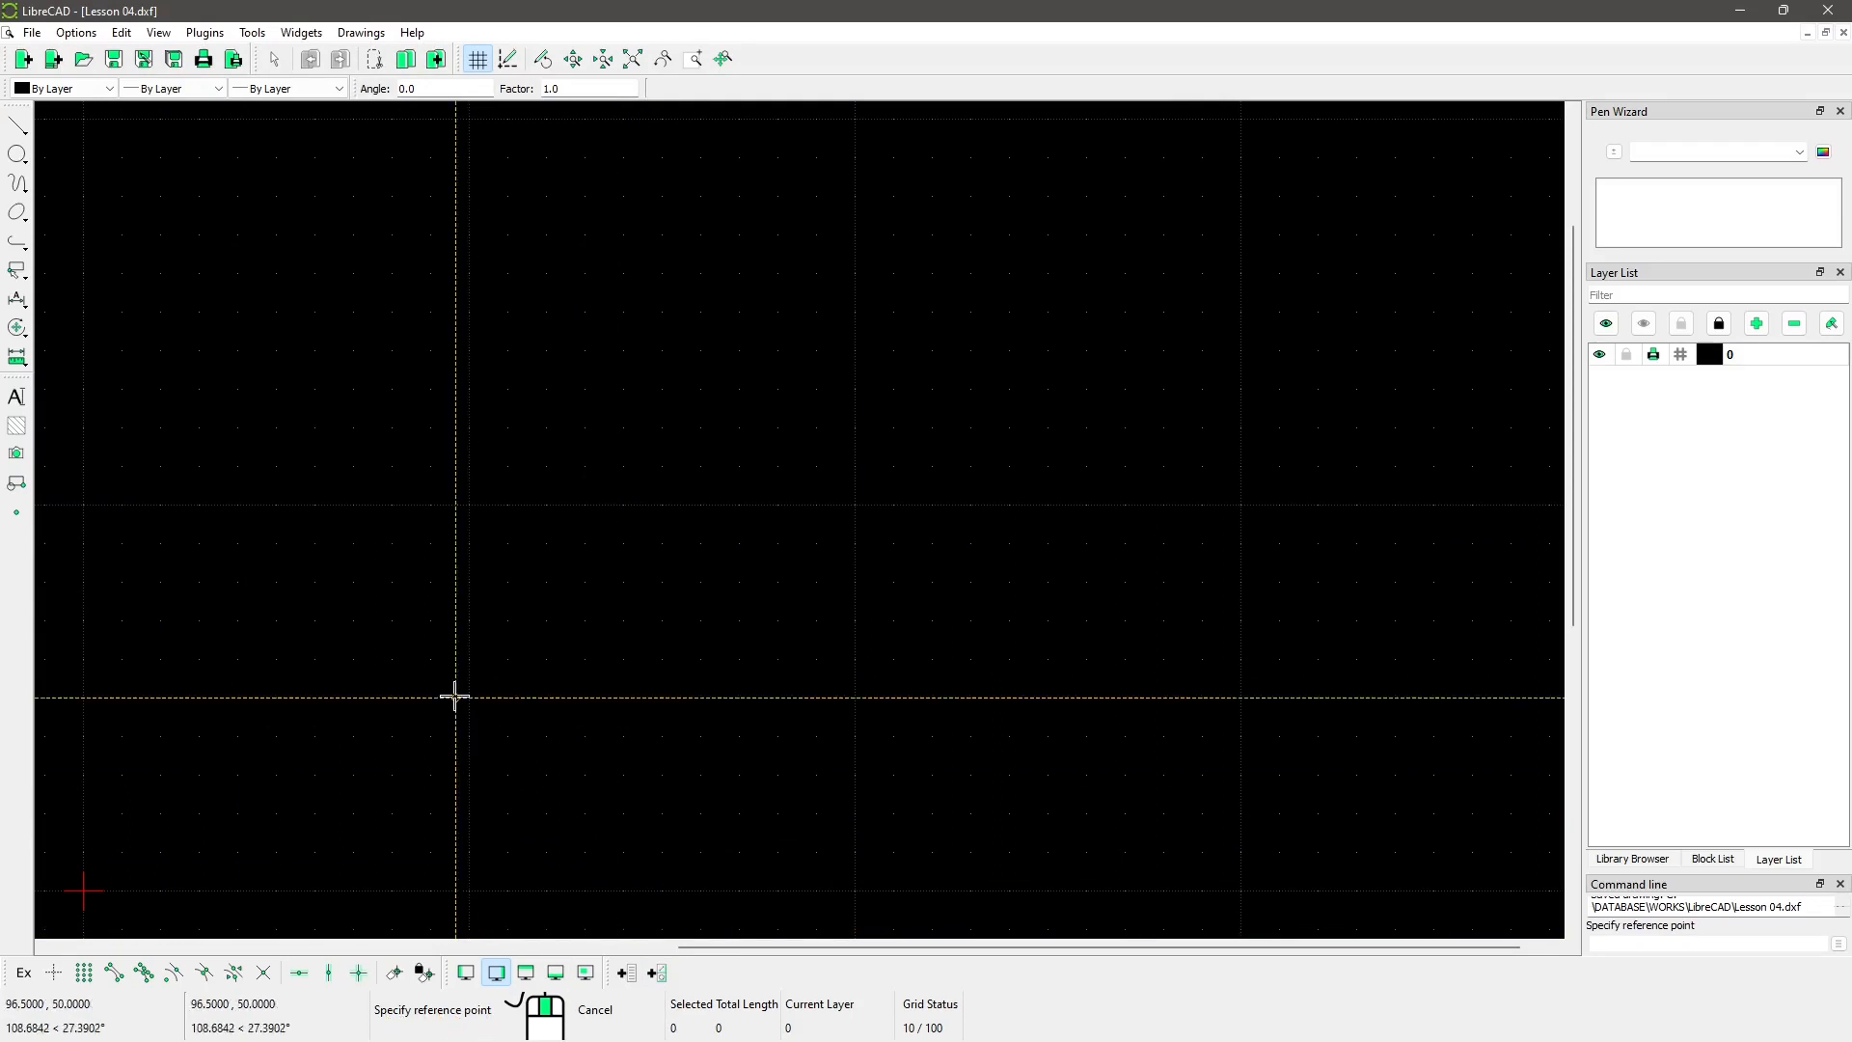
Step: Place the Revit to Sketchup block at reference point 0,0
scroll(777, 478, down, 2)
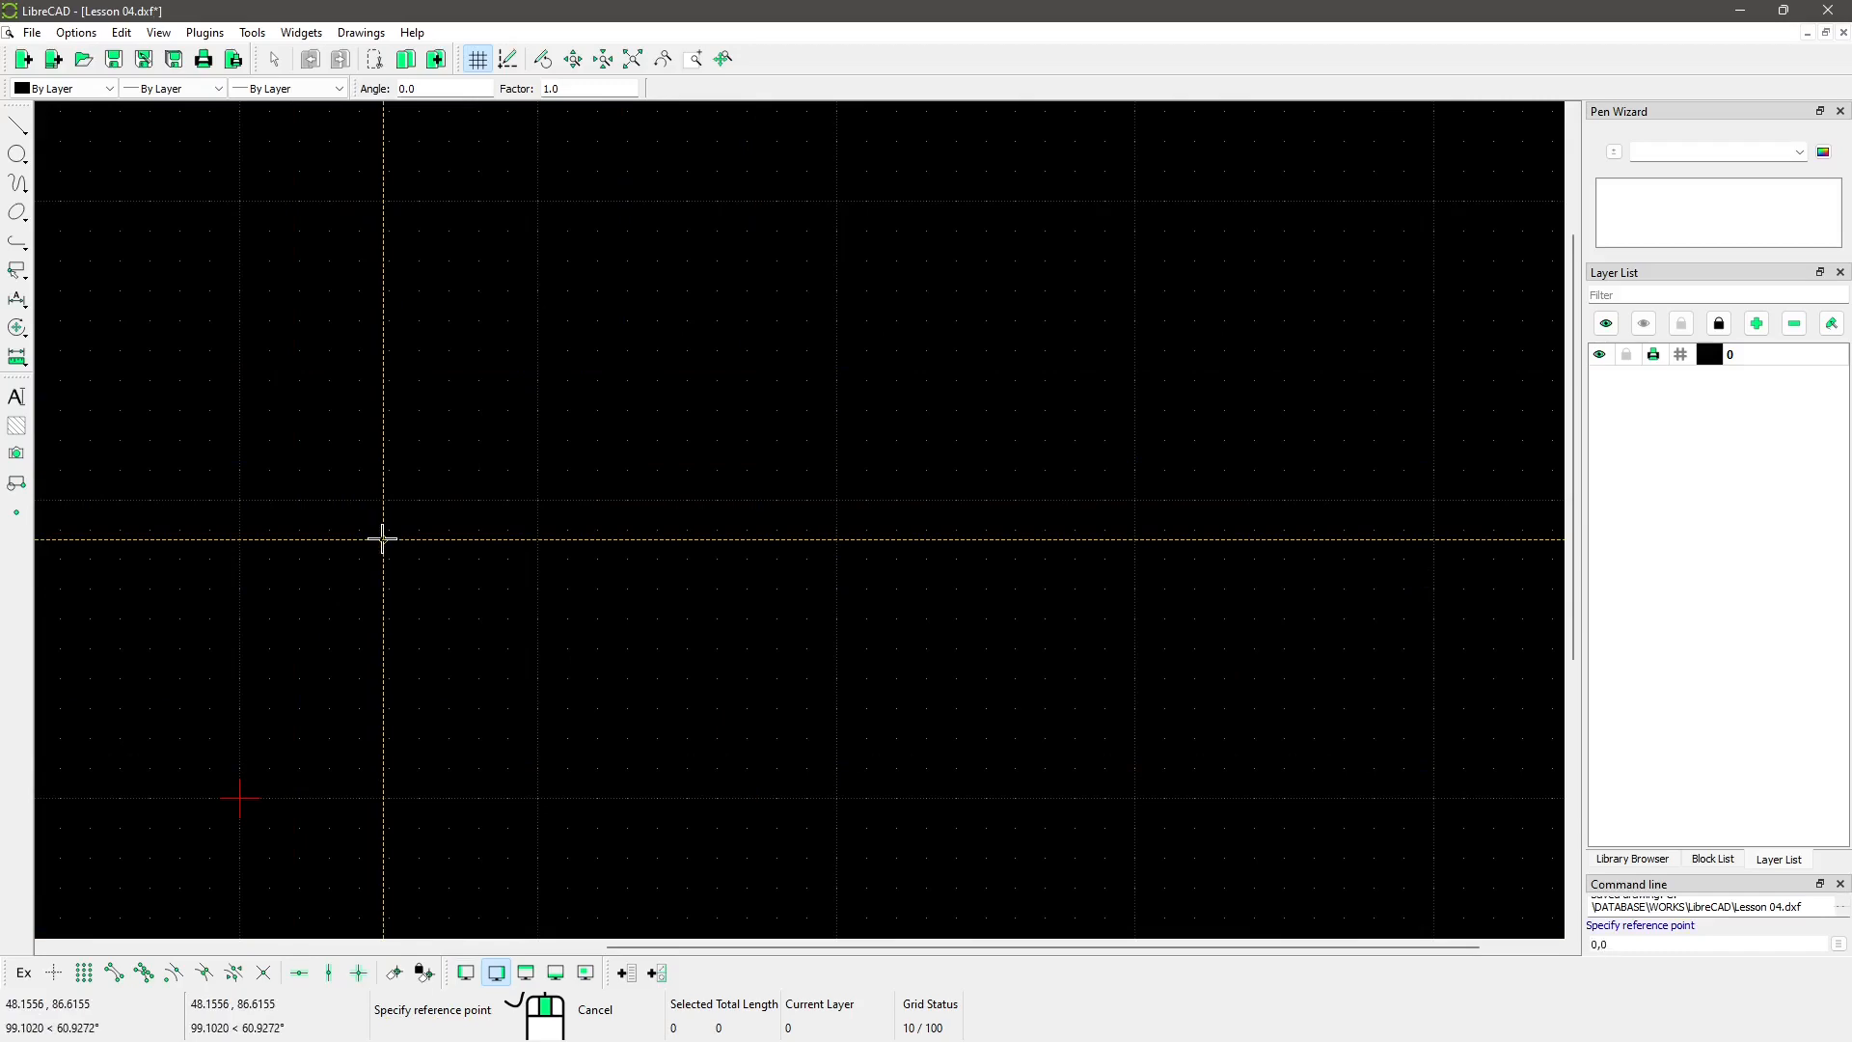
key(Return)
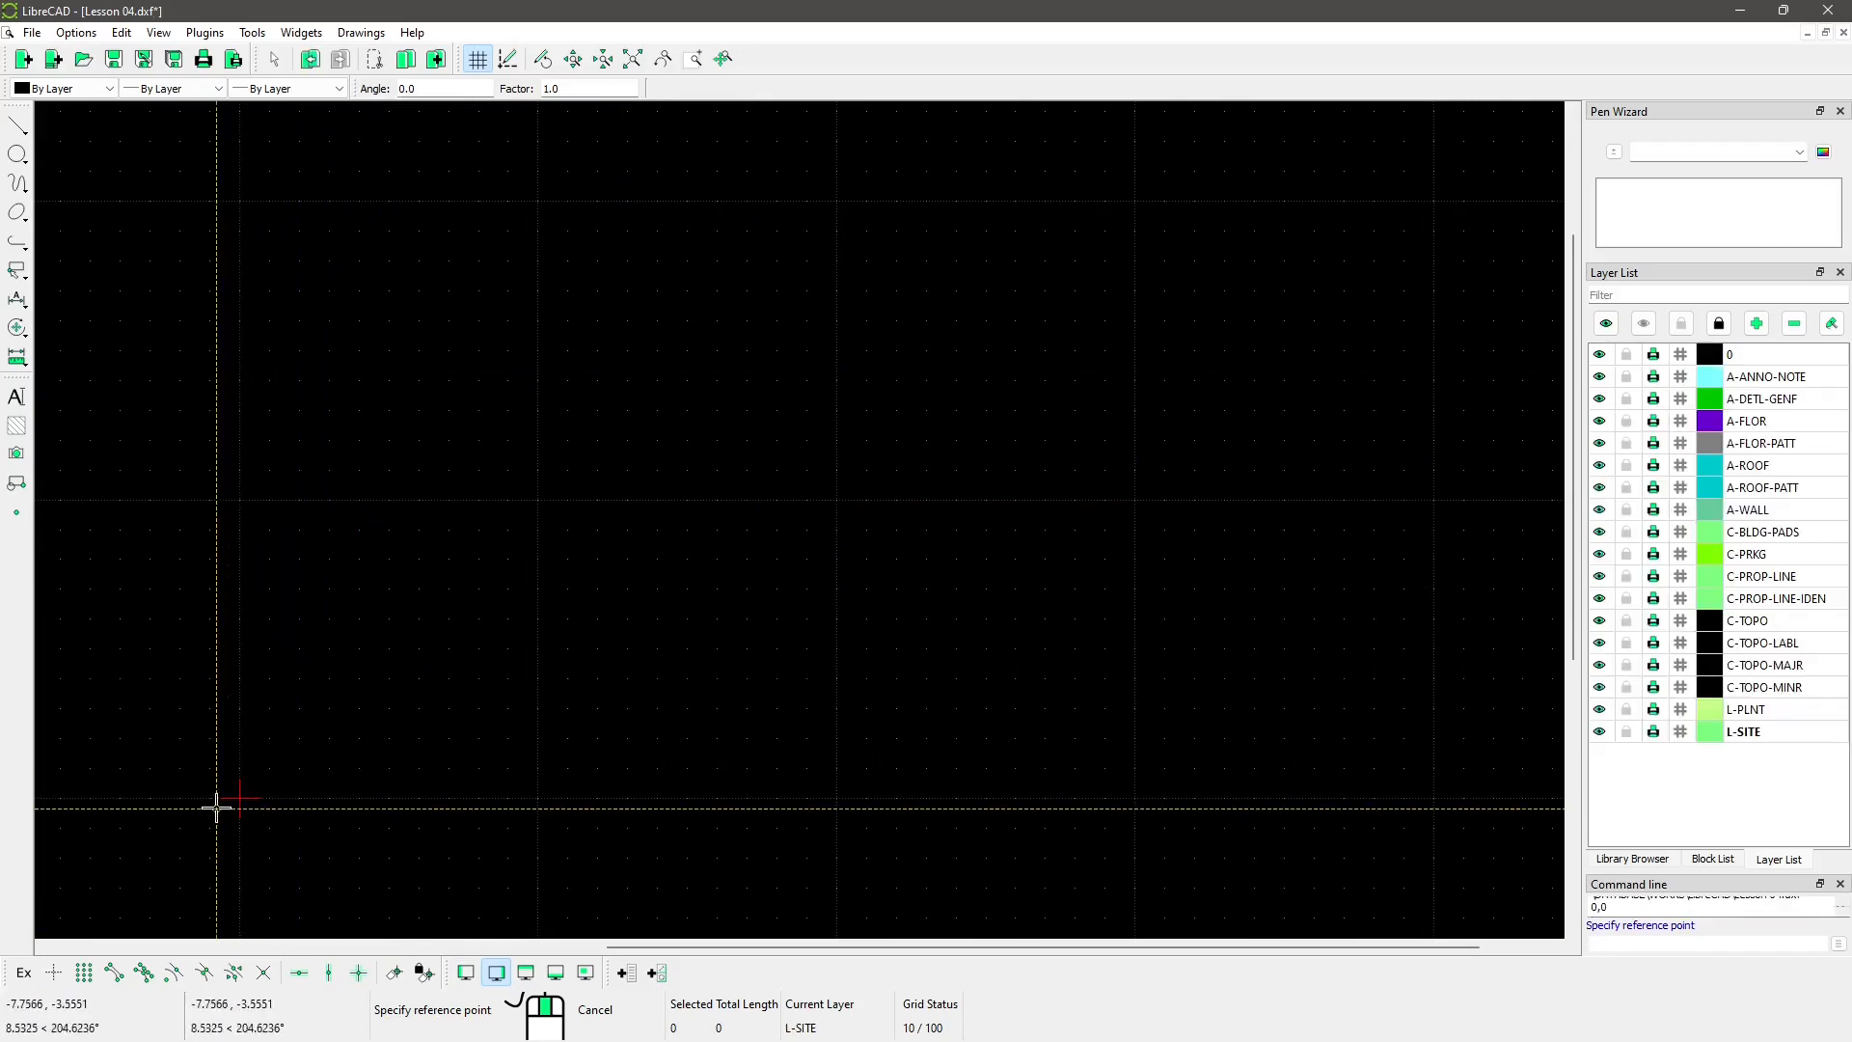
scroll(660, 576, down, 9)
scroll(373, 698, up, 9)
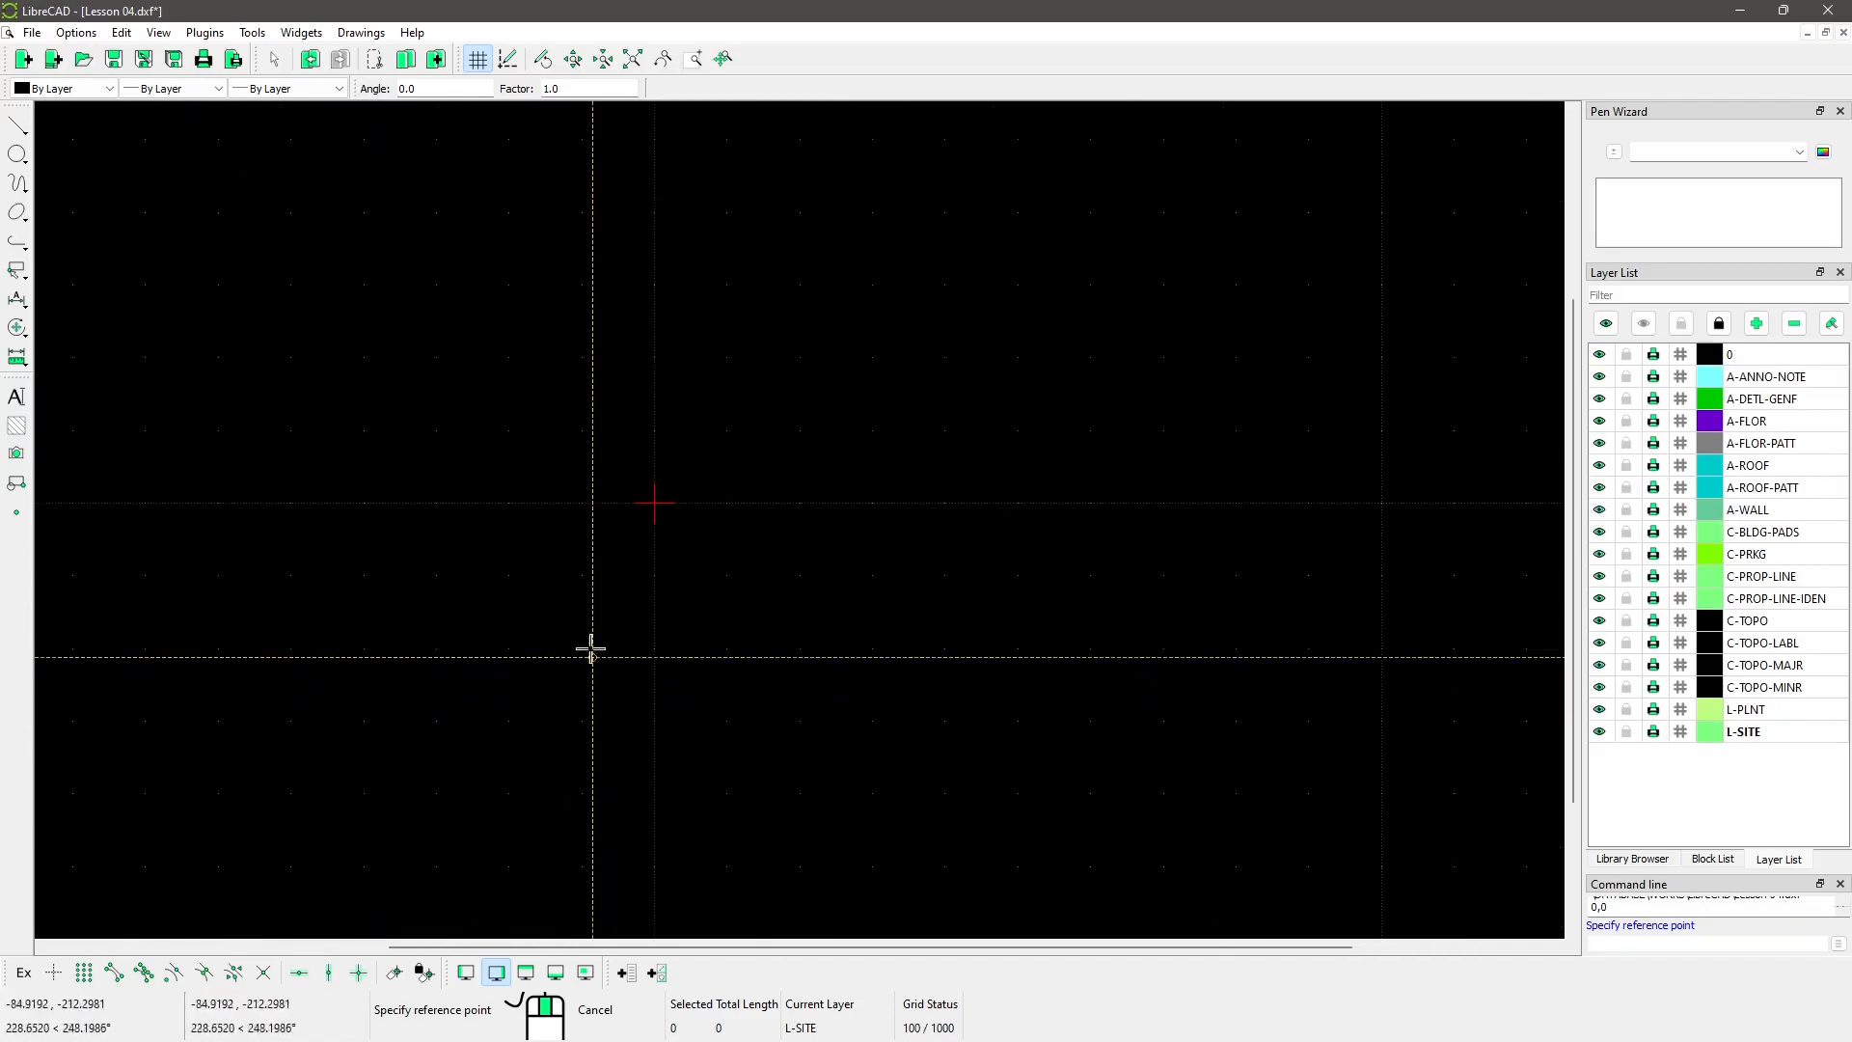
scroll(688, 493, up, 6)
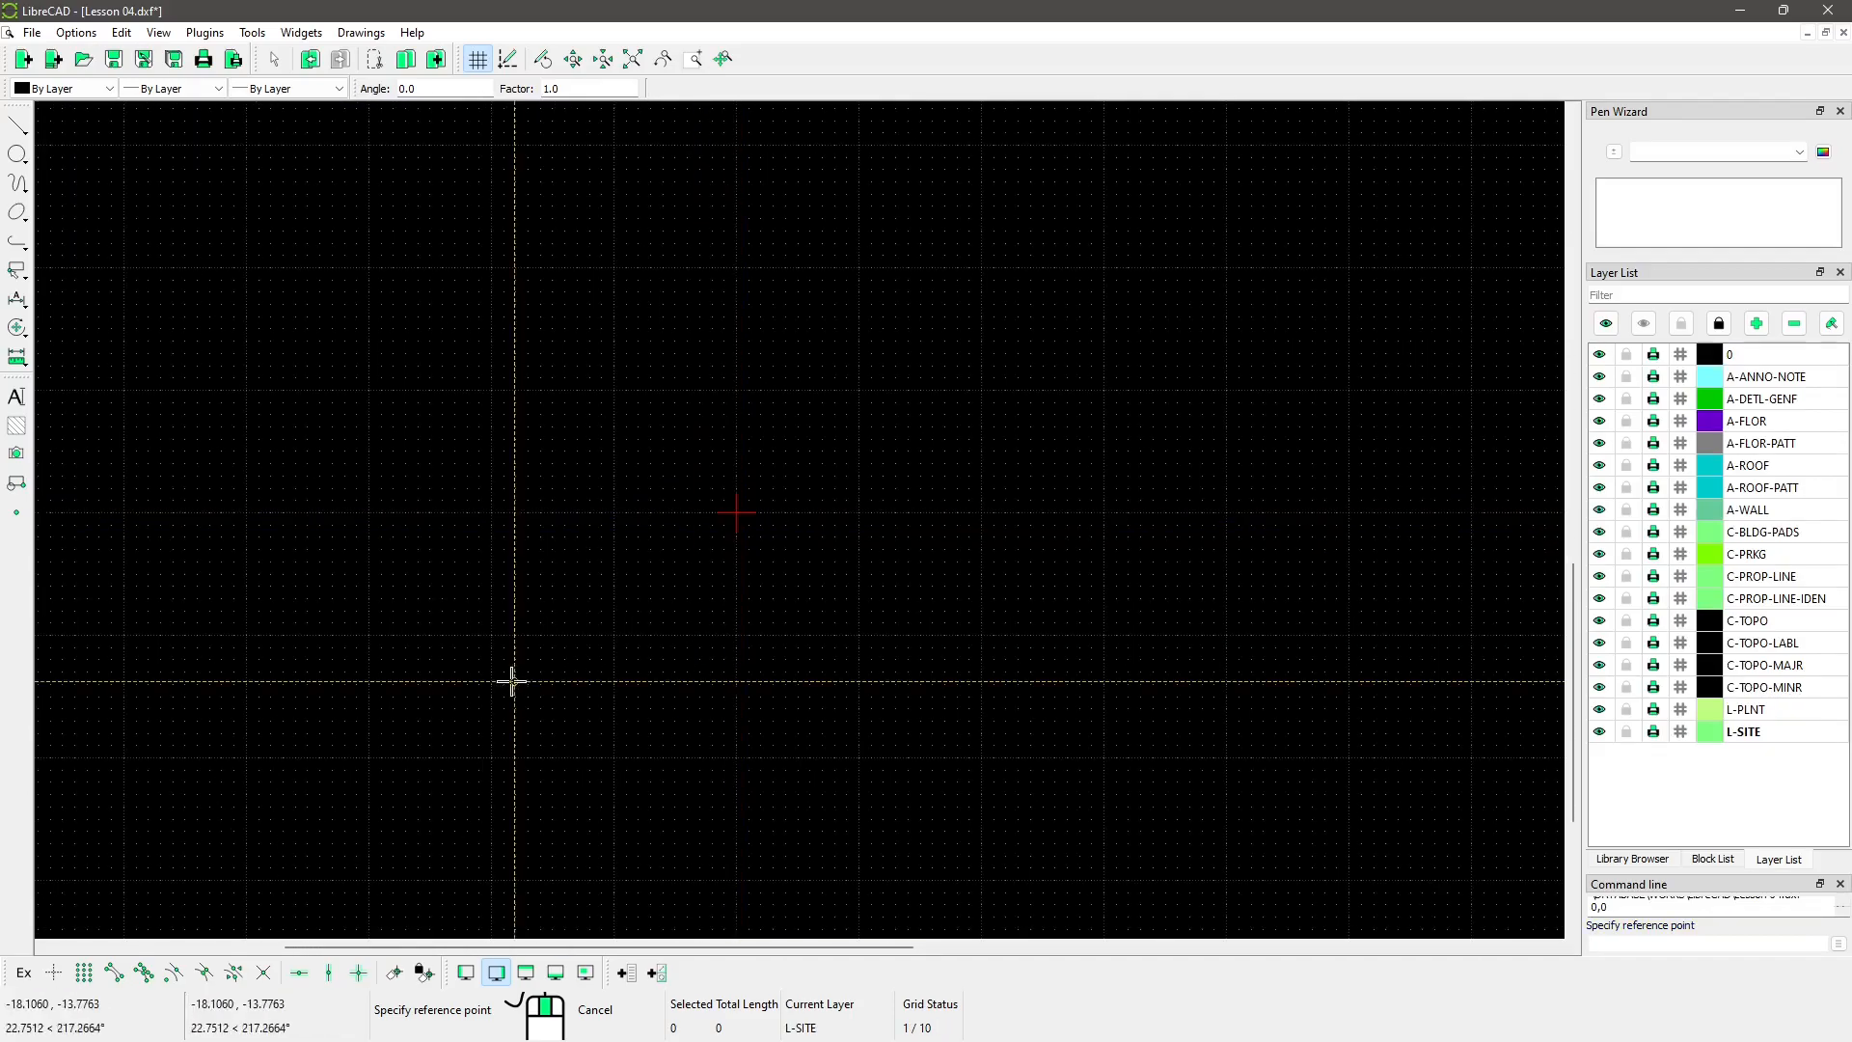
scroll(511, 681, down, 15)
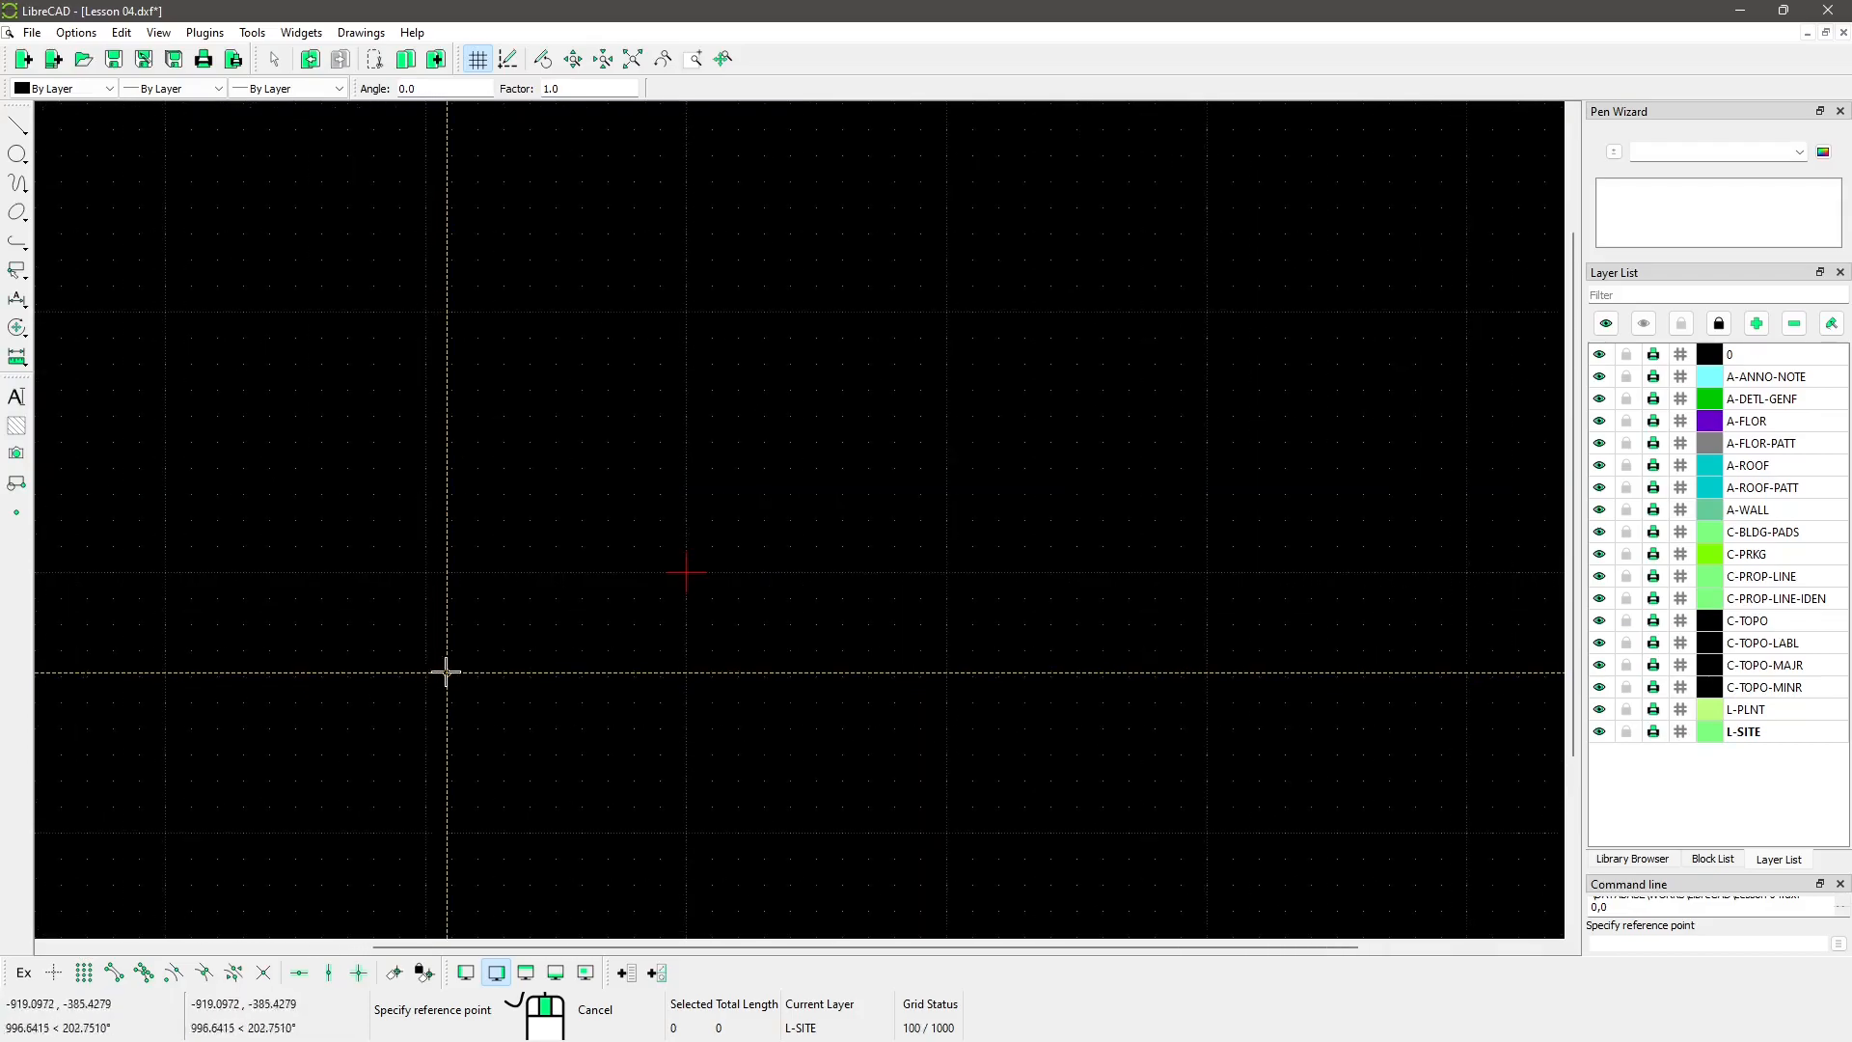
scroll(447, 672, down, 8)
Step: End the block insertion and pan to bring the inserted site plan into view
middle_drag(1208, 393, 880, 315)
scroll(588, 524, down, 3)
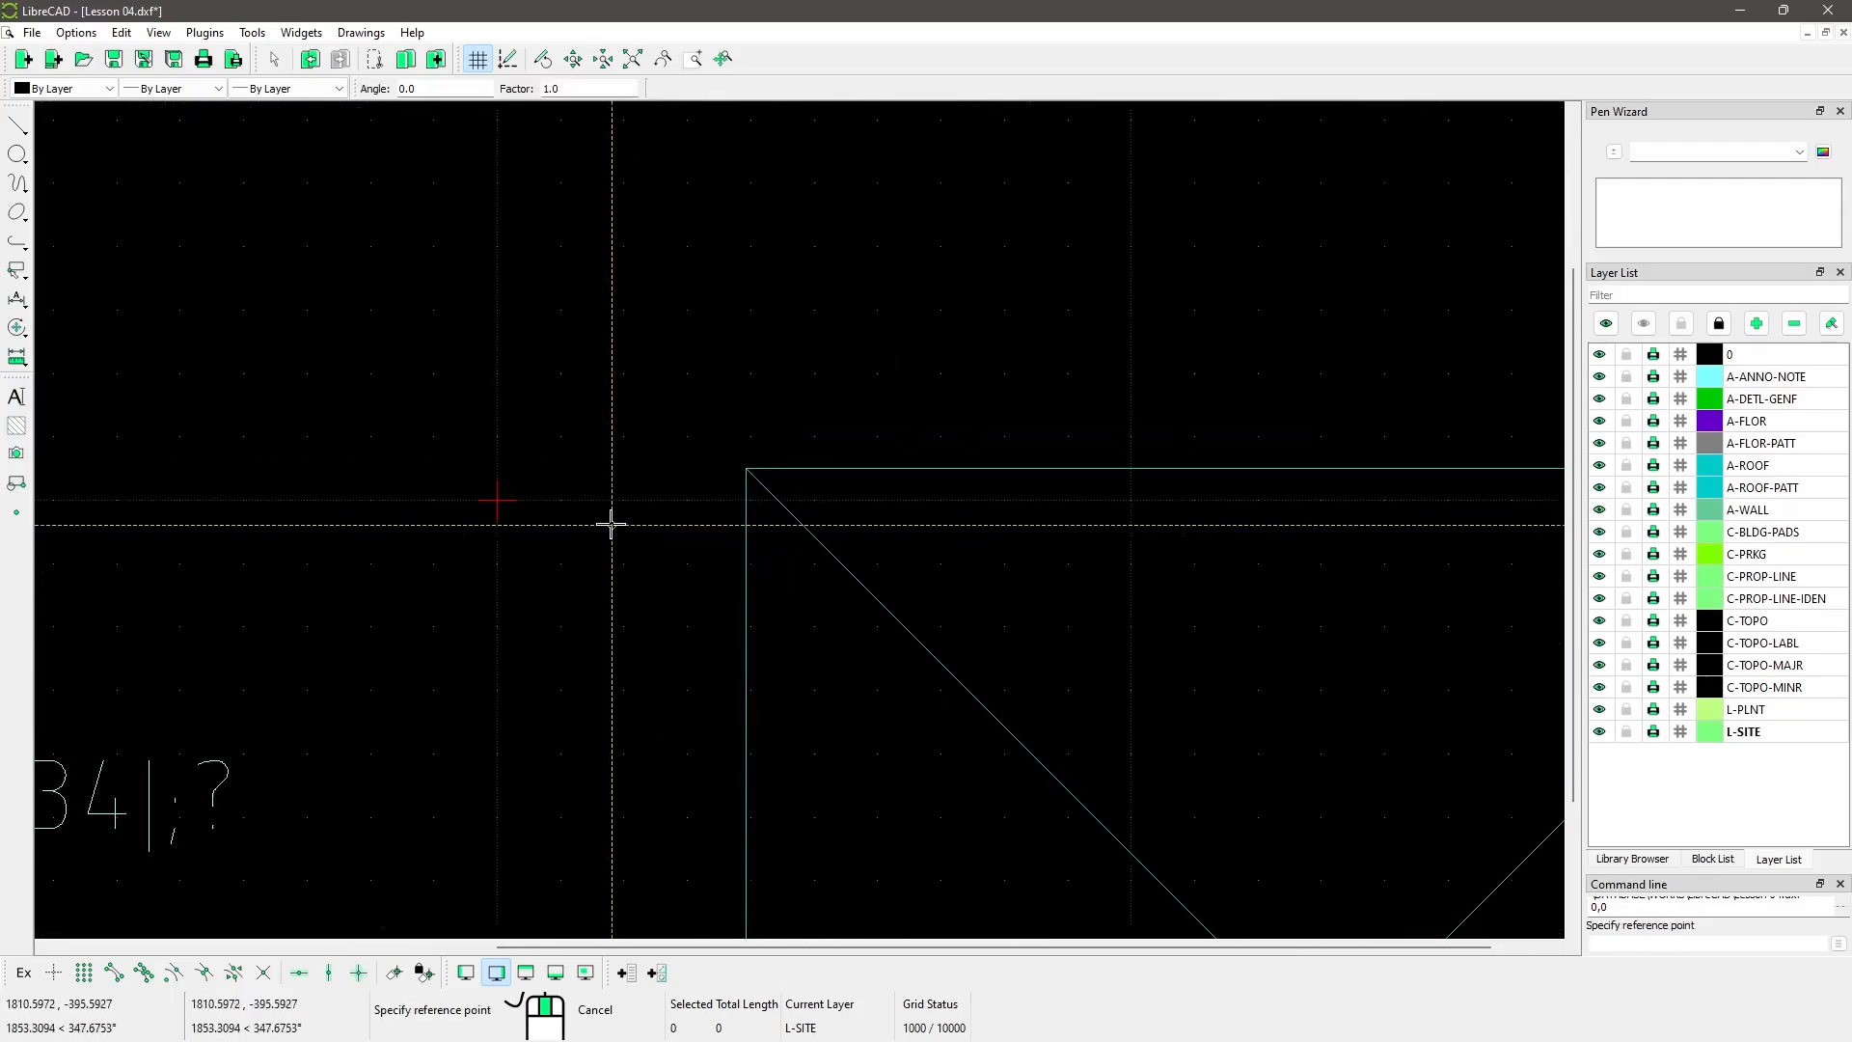
scroll(611, 527, down, 4)
middle_drag(525, 484, 733, 560)
scroll(600, 464, down, 2)
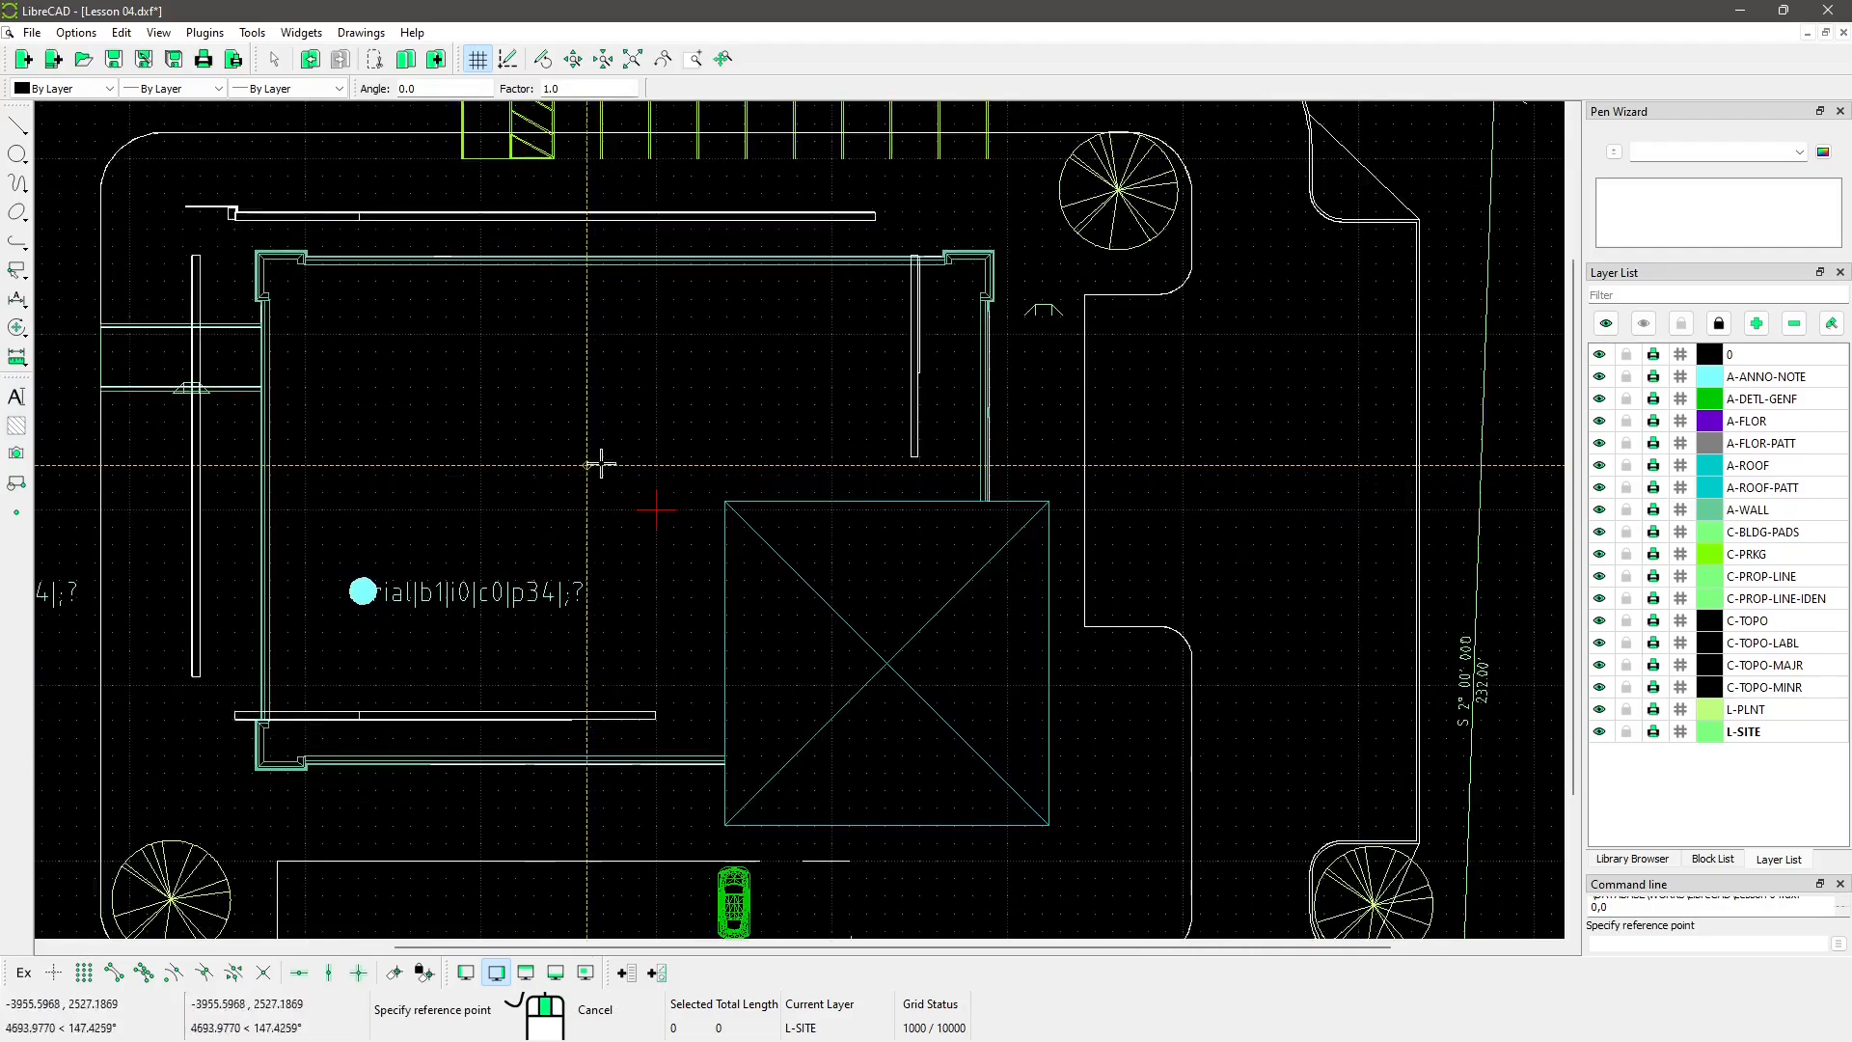
scroll(599, 464, up, 3)
scroll(611, 463, down, 2)
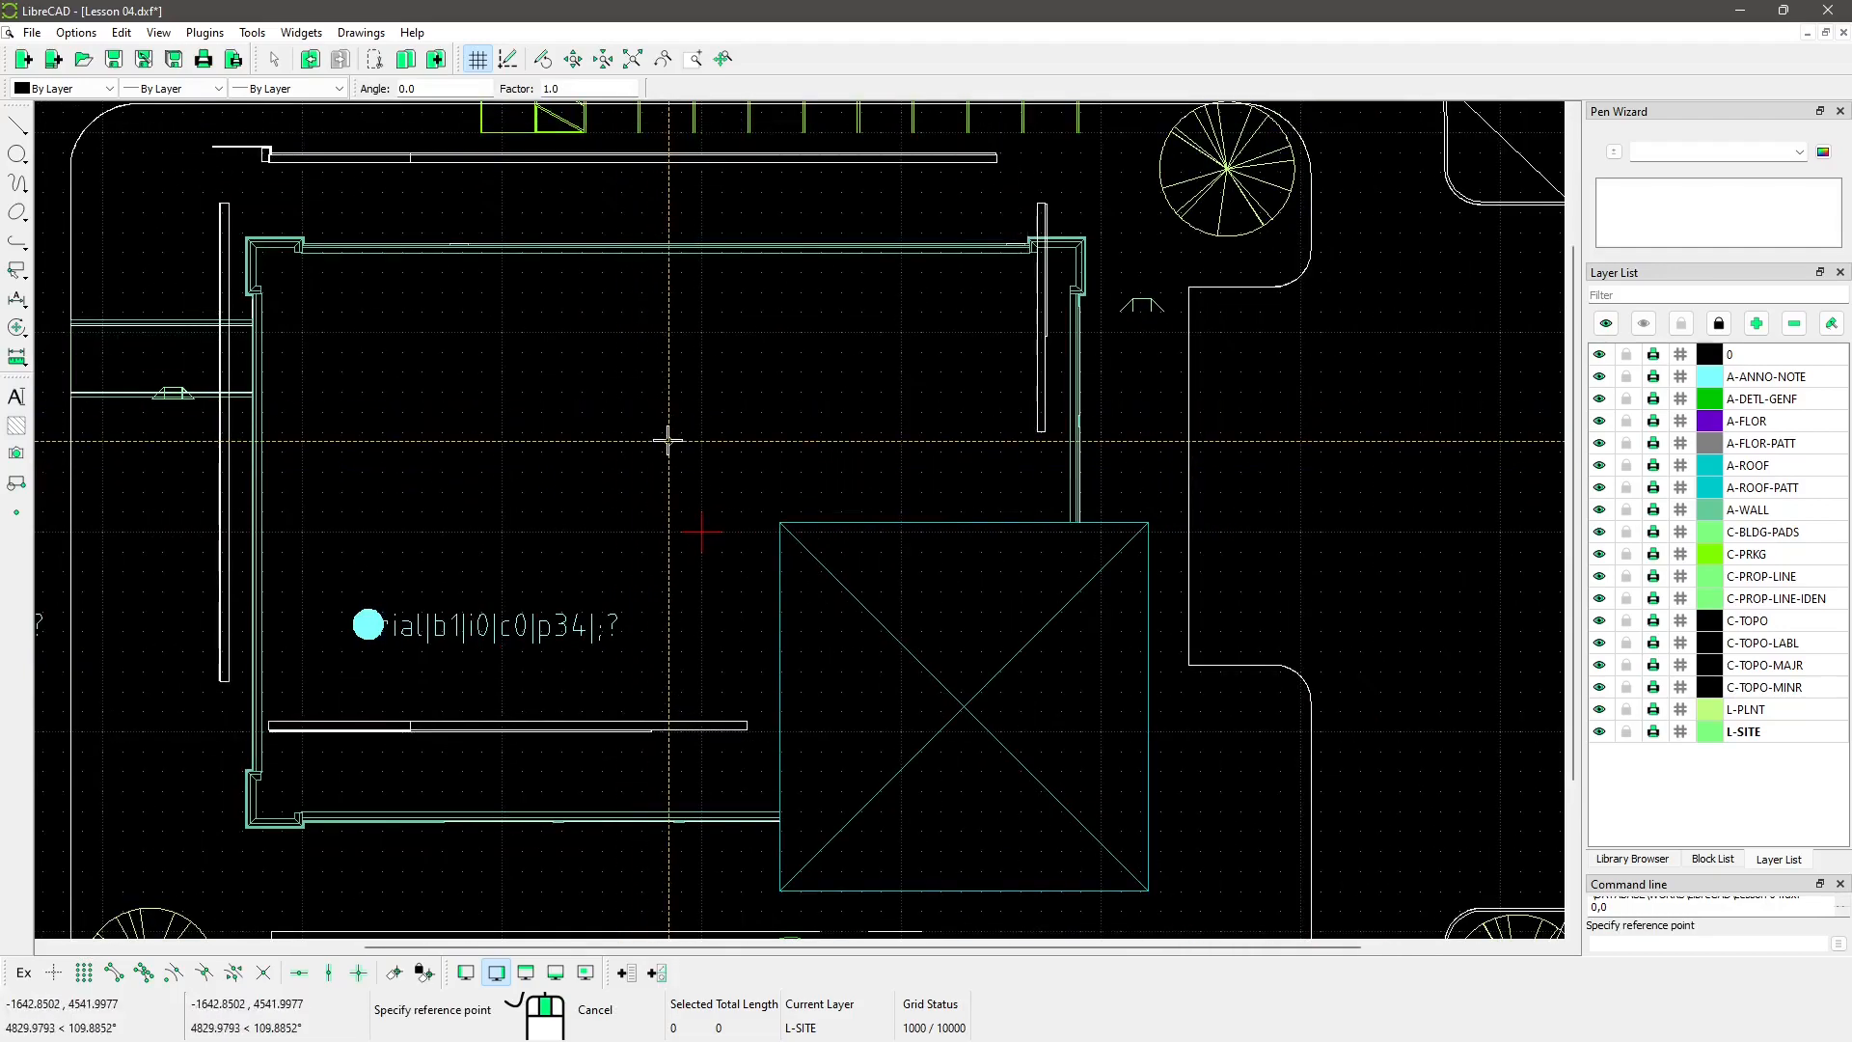
scroll(674, 430, down, 12)
key(Escape)
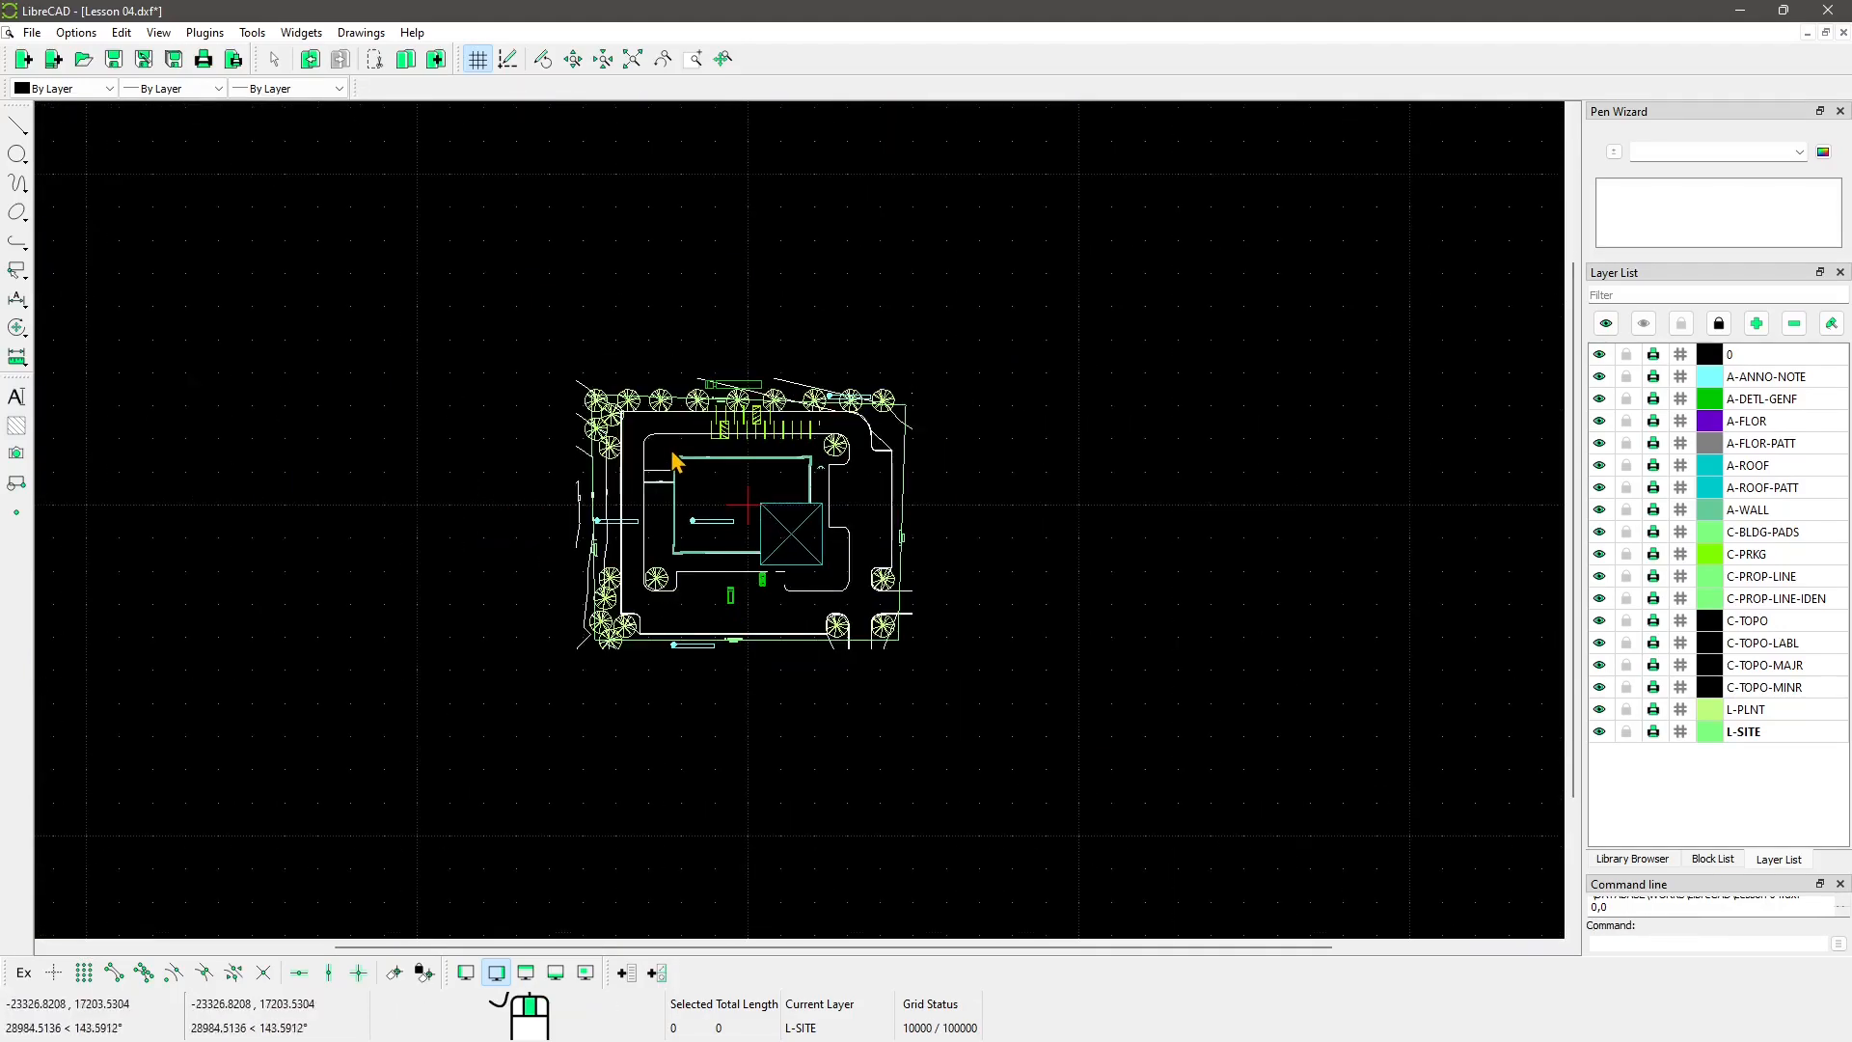
scroll(669, 493, up, 4)
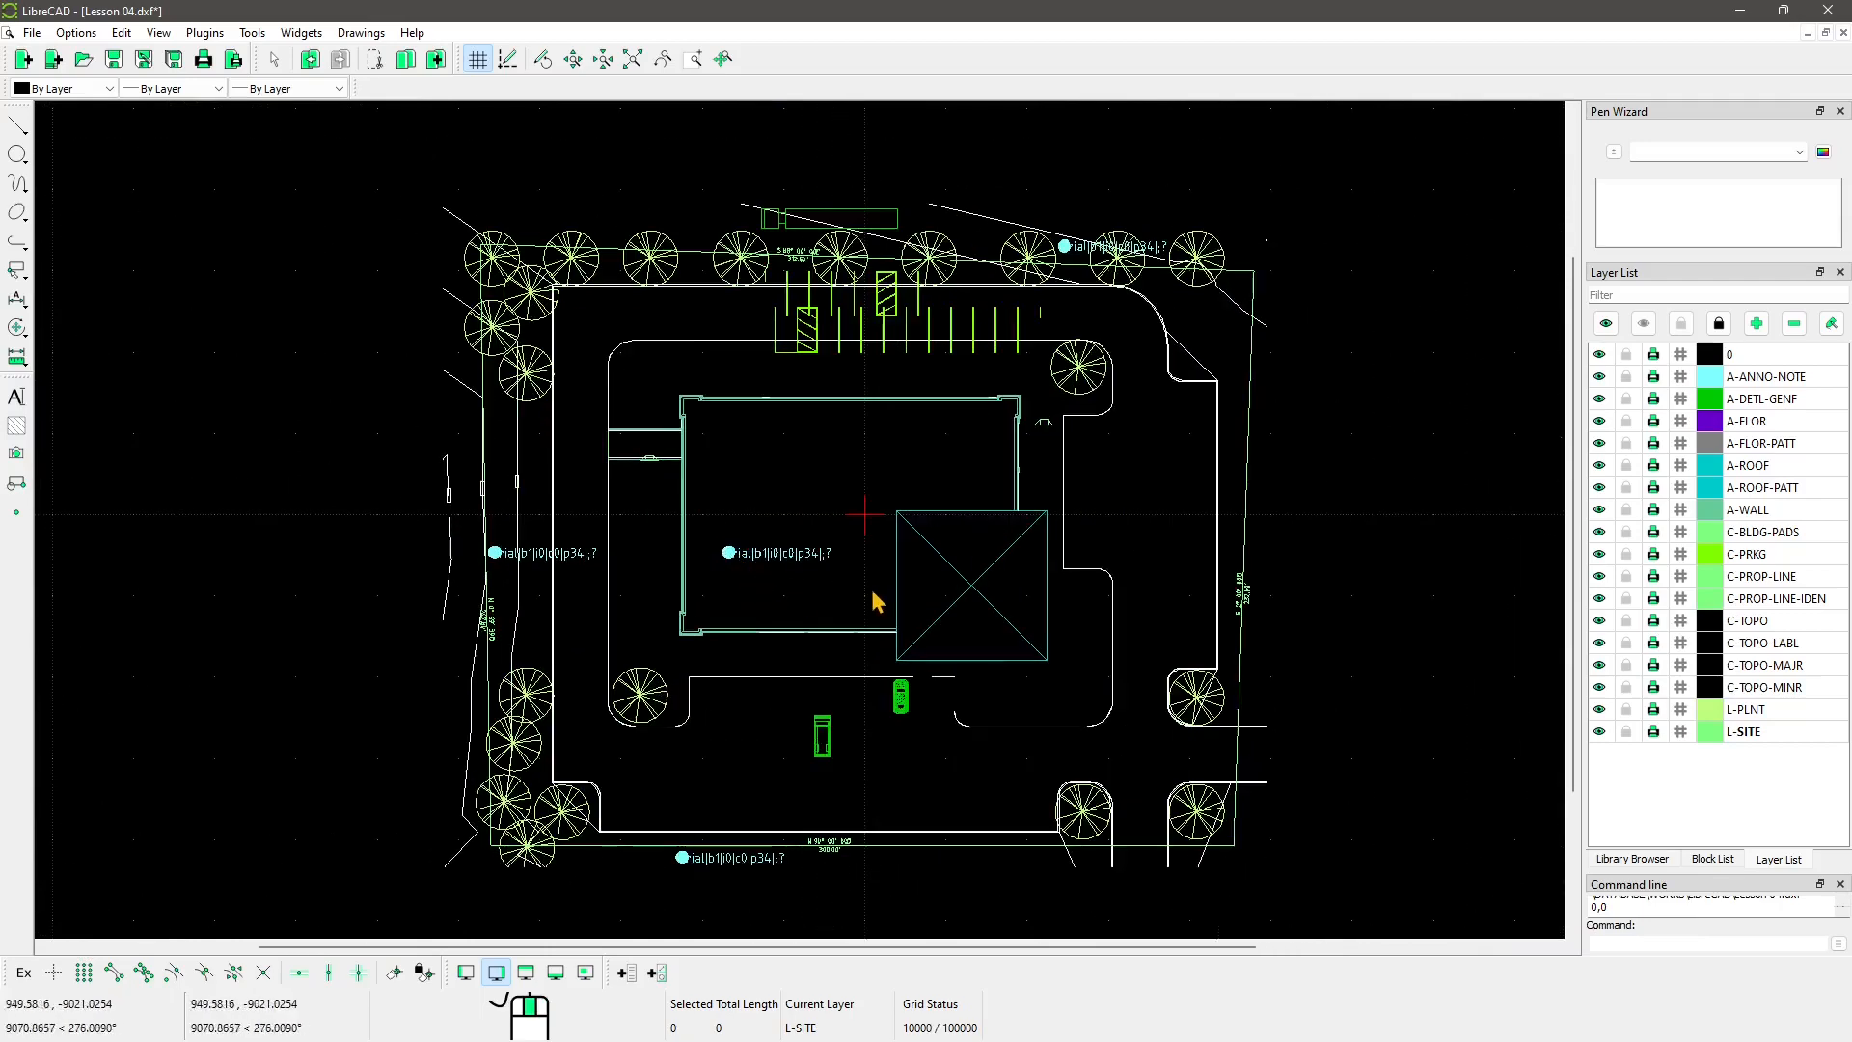
middle_drag(876, 602, 805, 570)
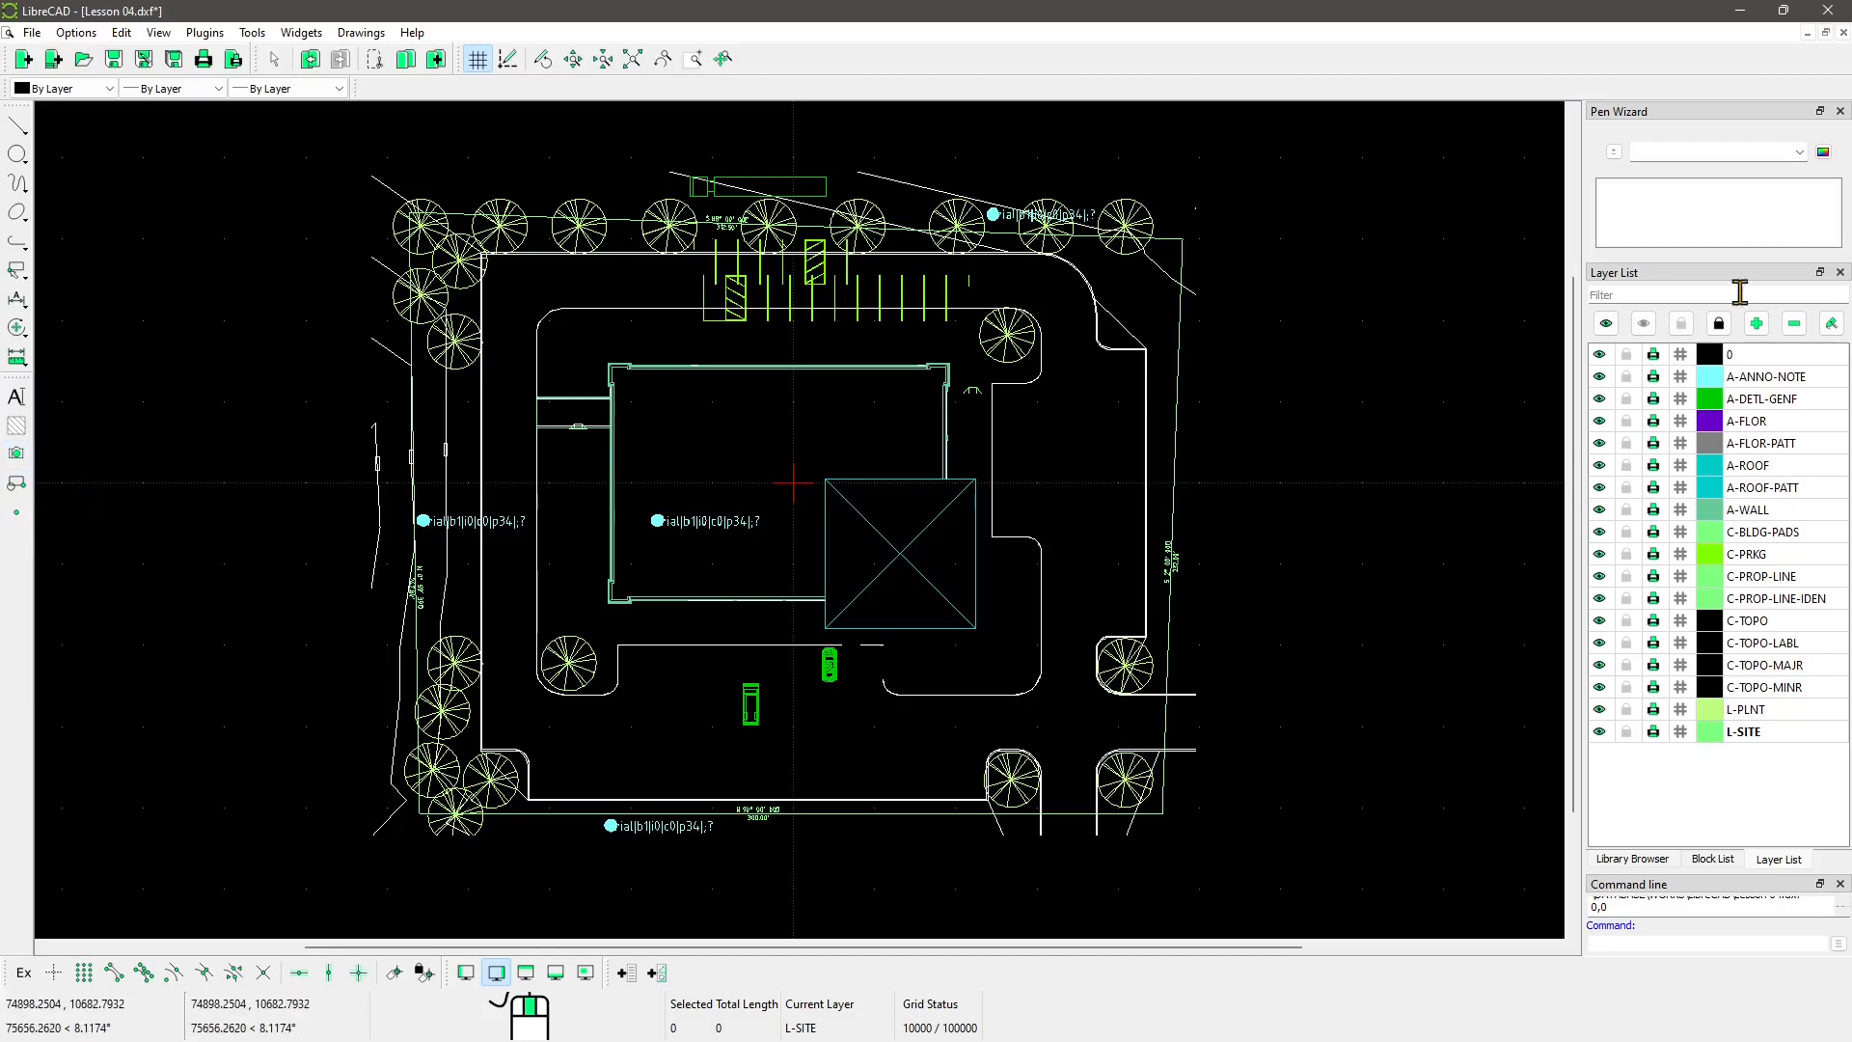
Step: Review the imported blocks in the Block List, then select all entities with Ctrl+A
click(1709, 859)
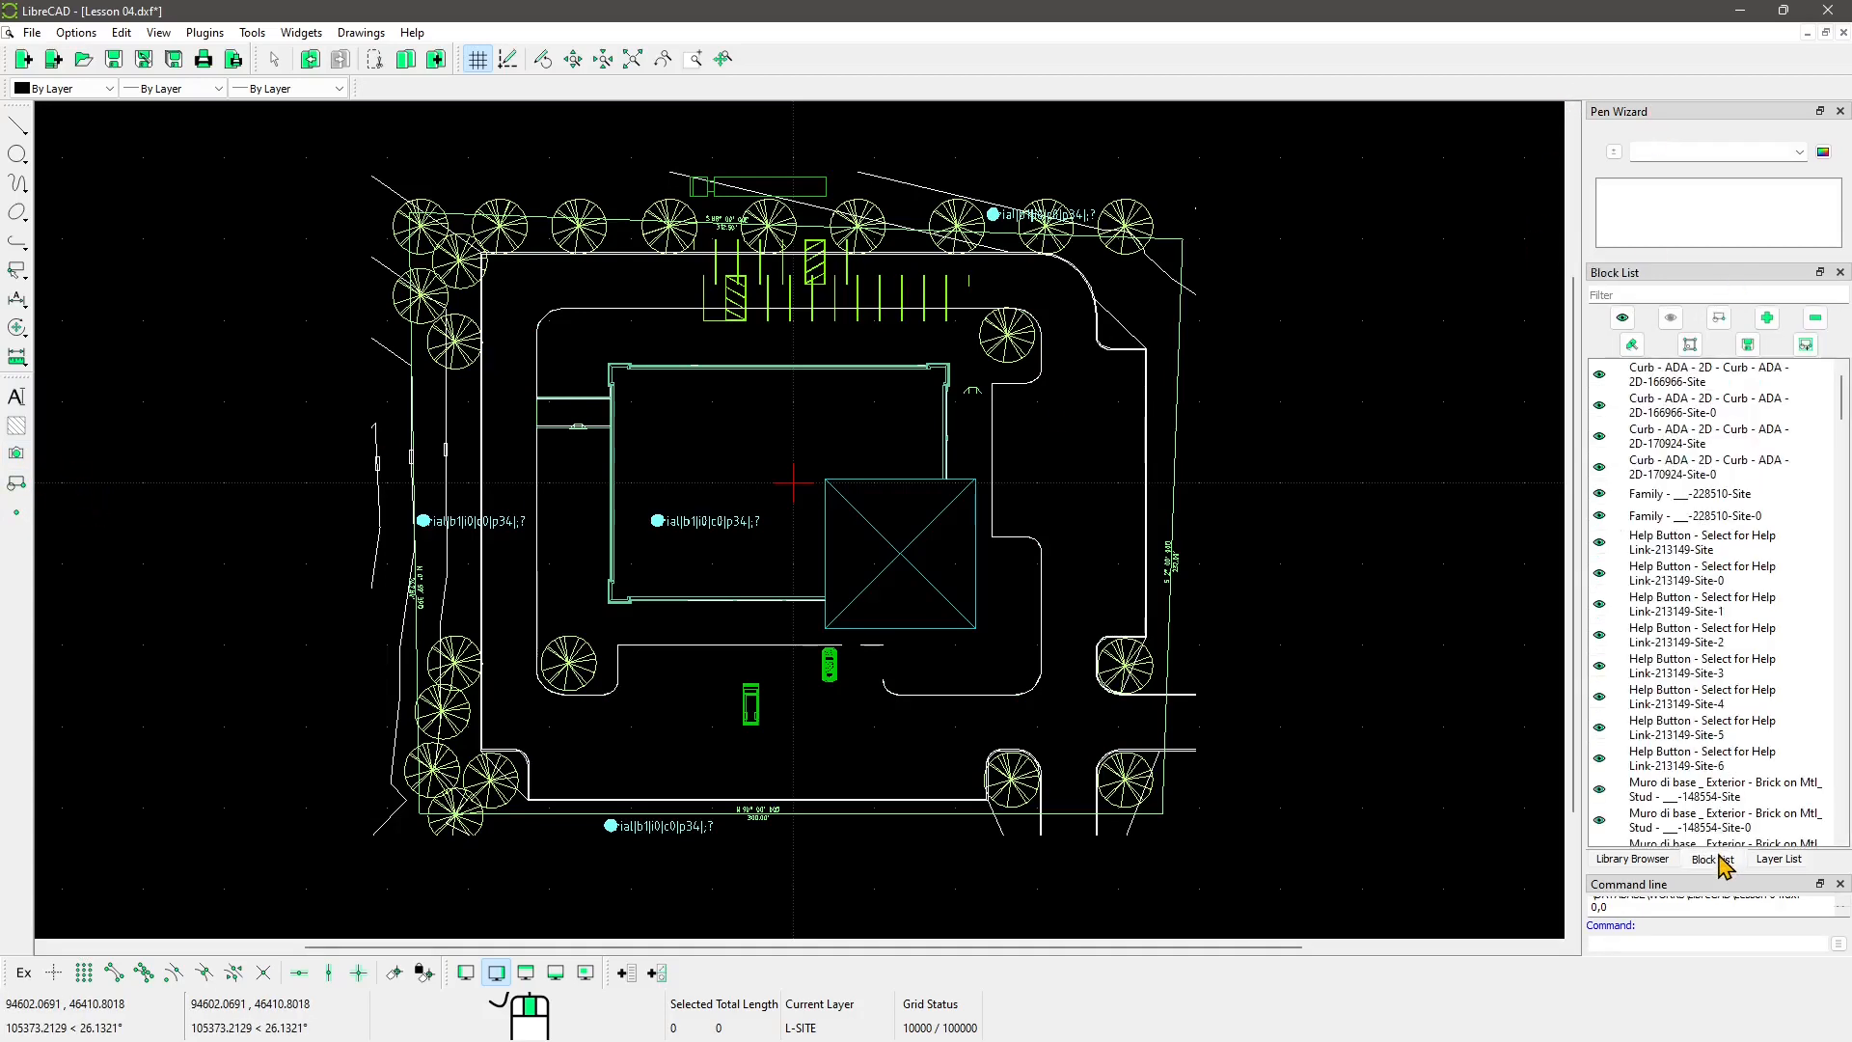
scroll(1686, 468, down, 15)
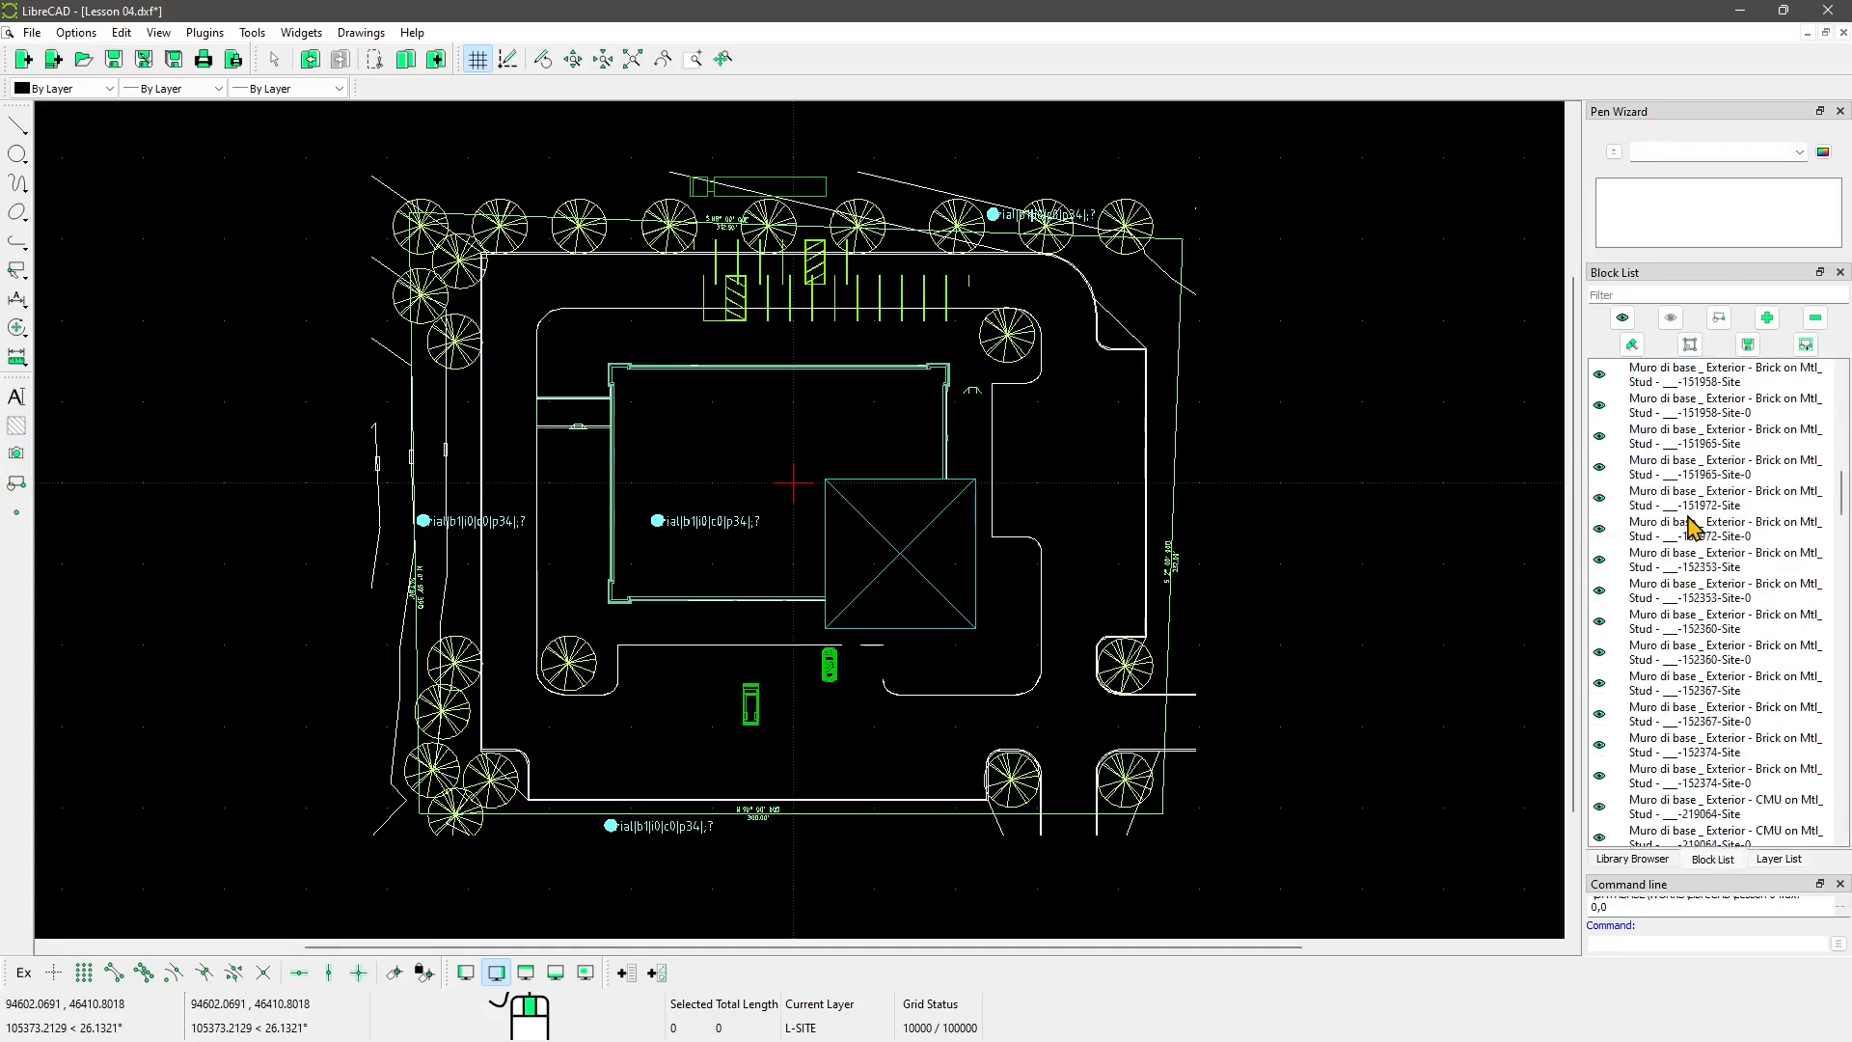
scroll(1691, 533, down, 10)
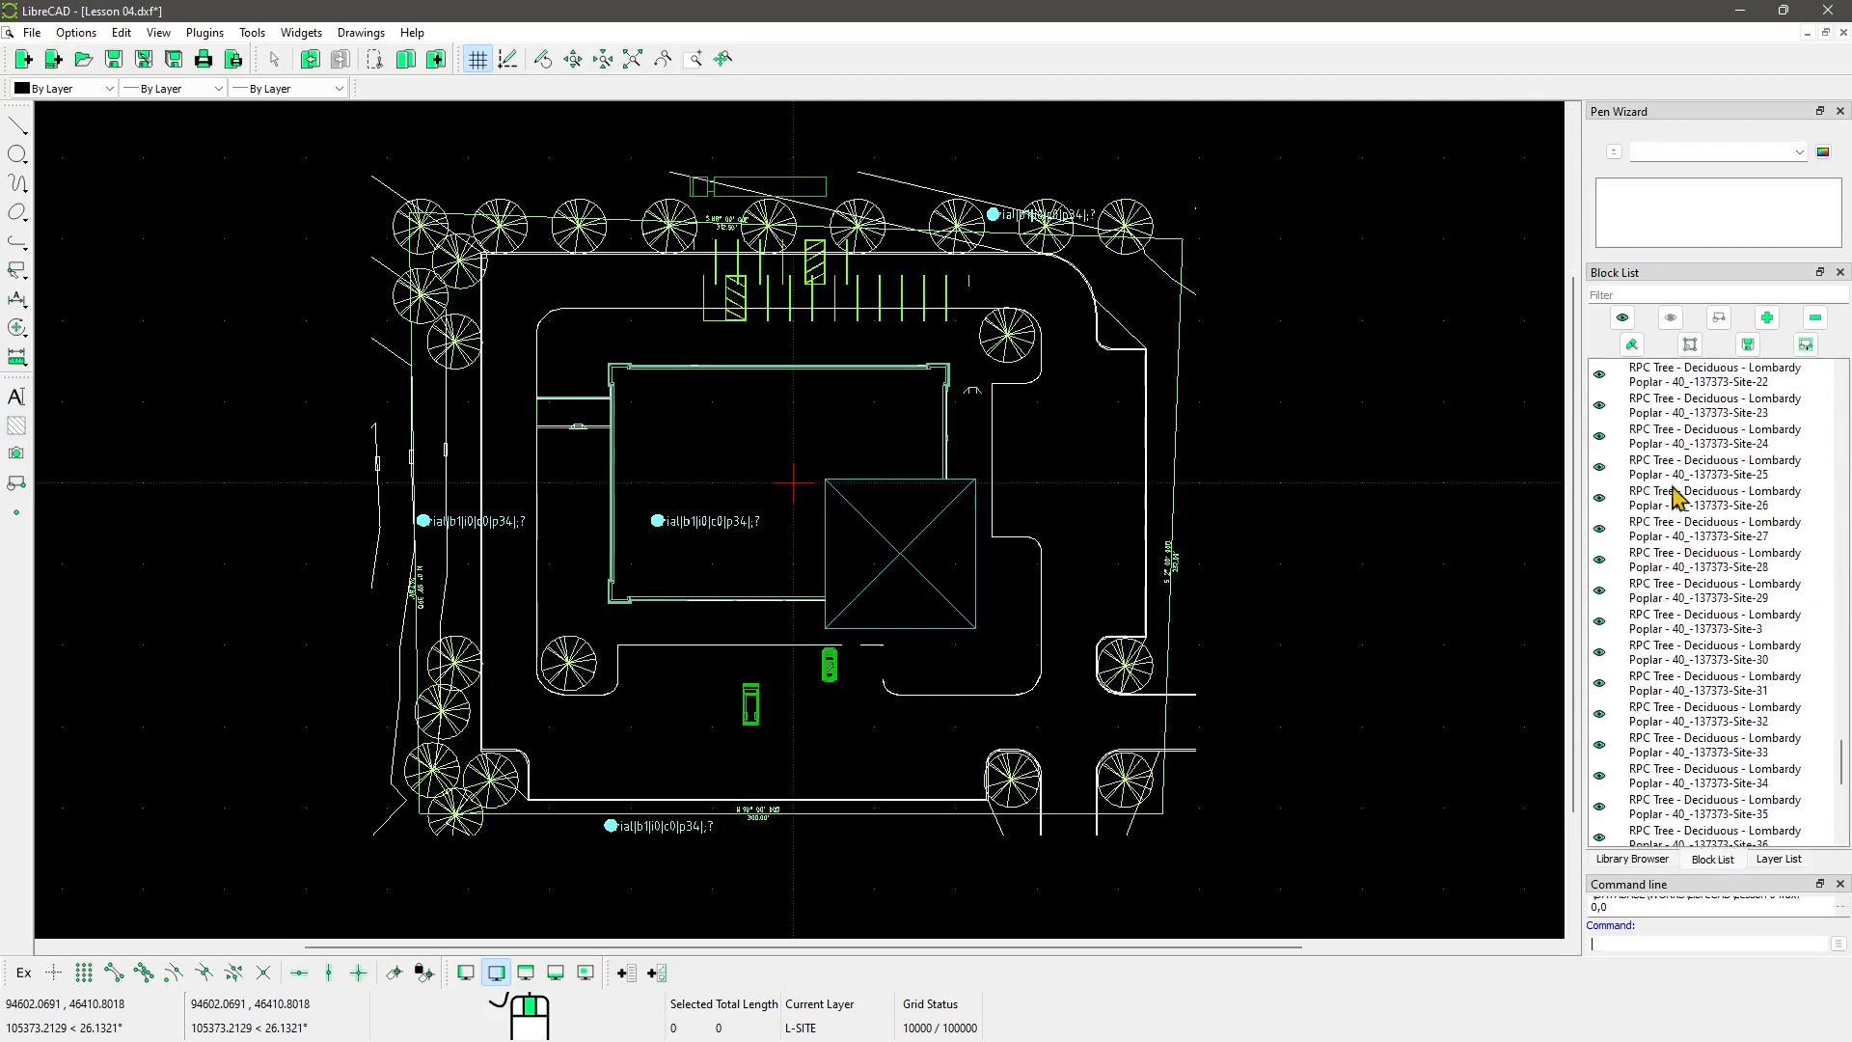
click(1779, 859)
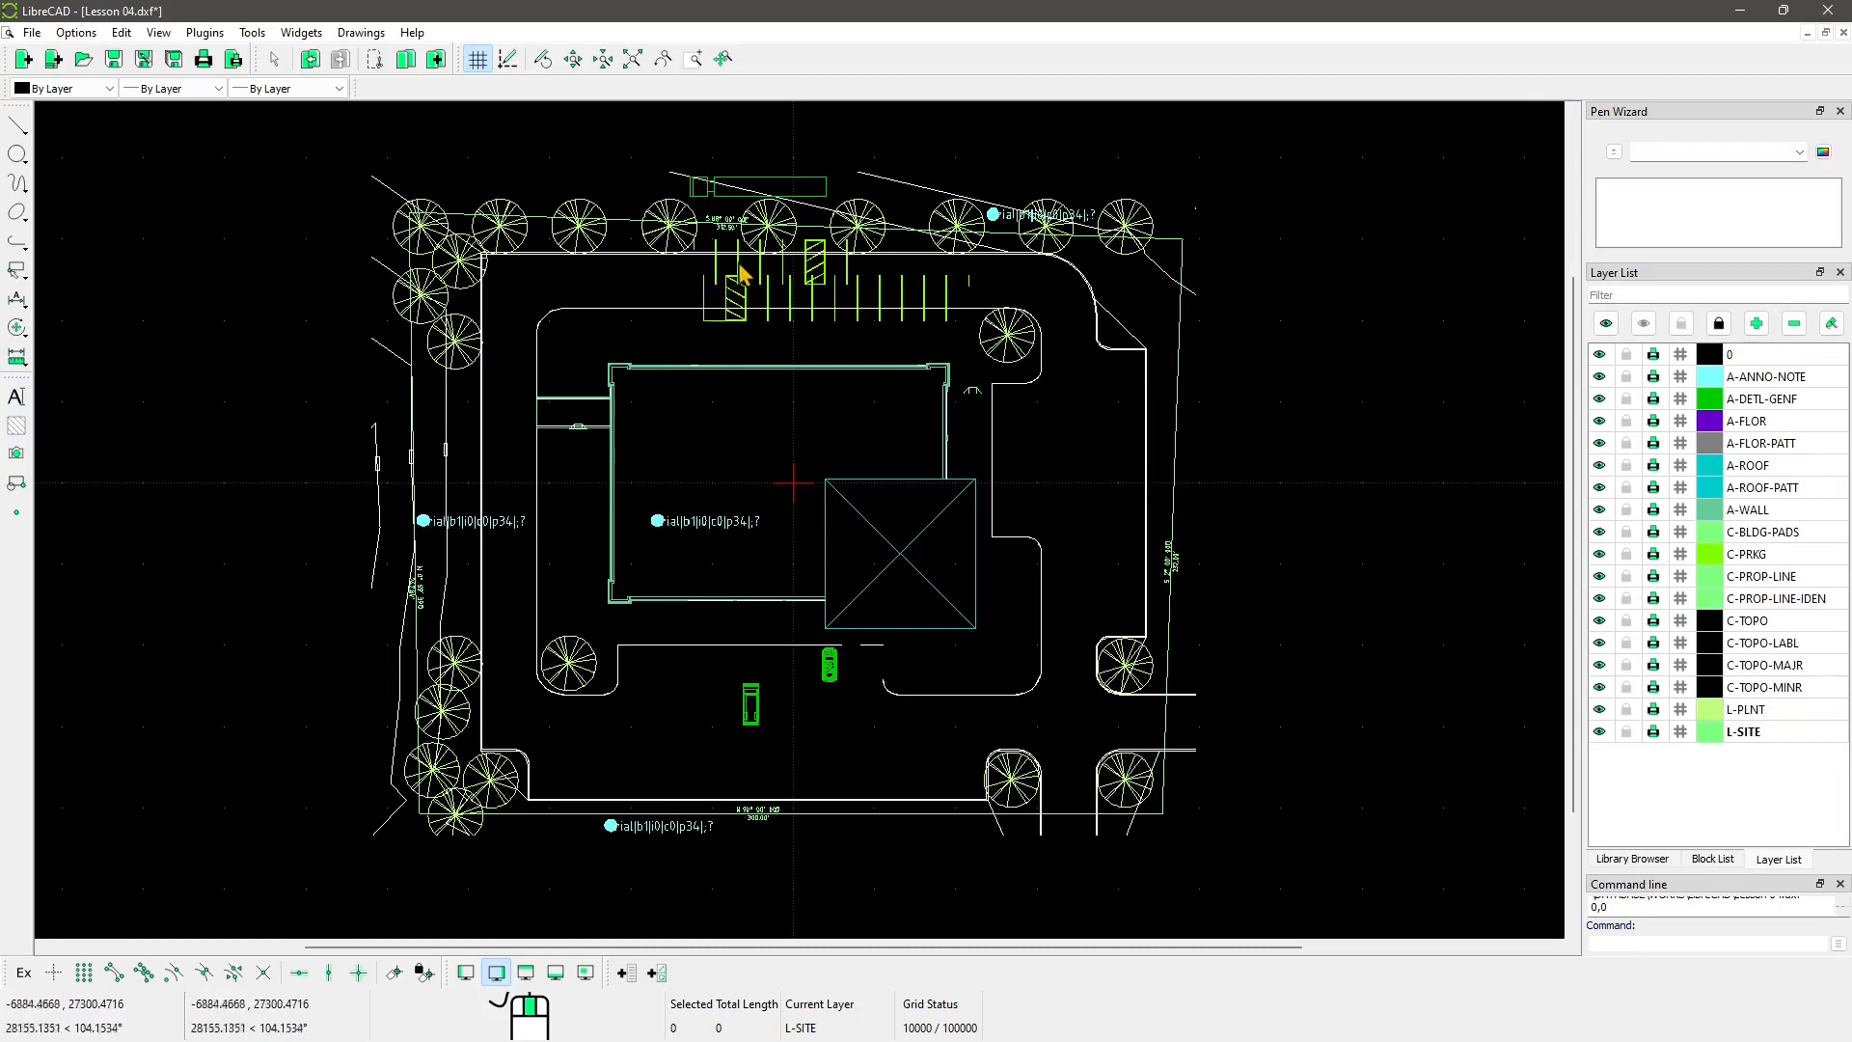
key(ctrl+a)
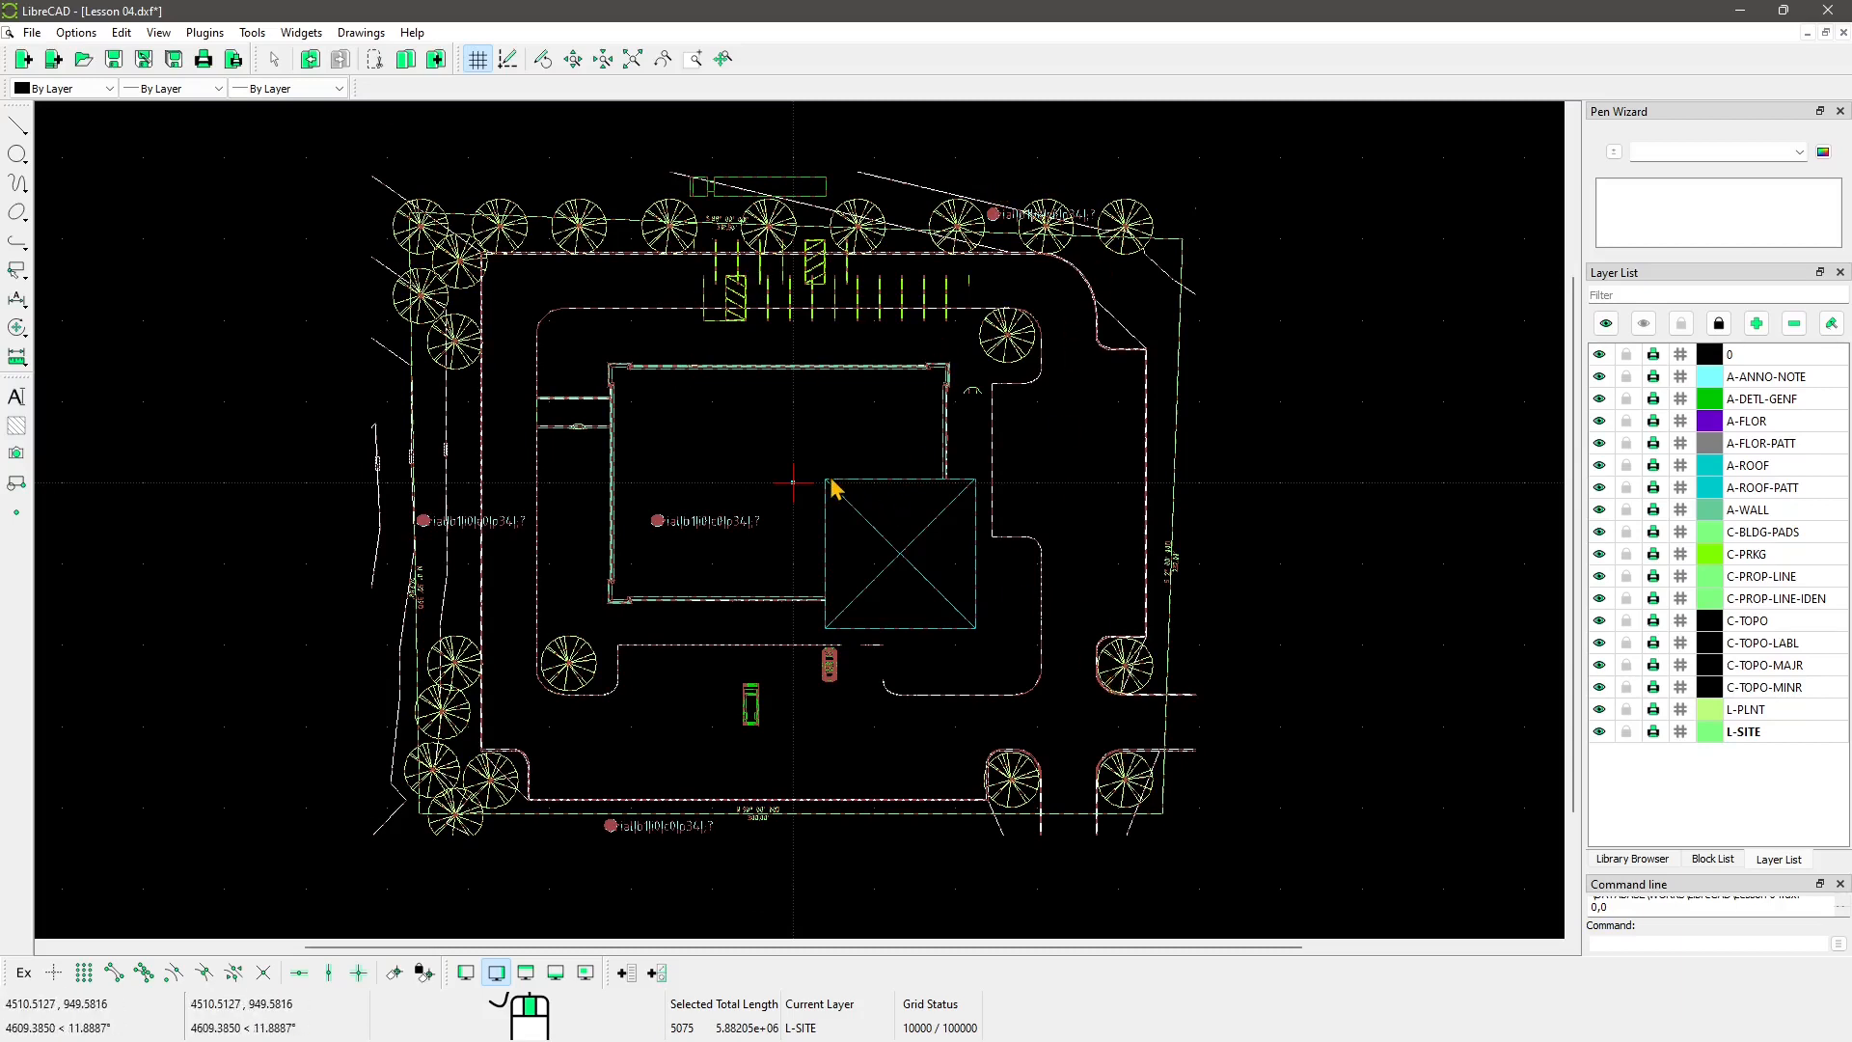
Step: Explode the site plan and delete the garbled note labels at the centre, left and bottom
click(17, 328)
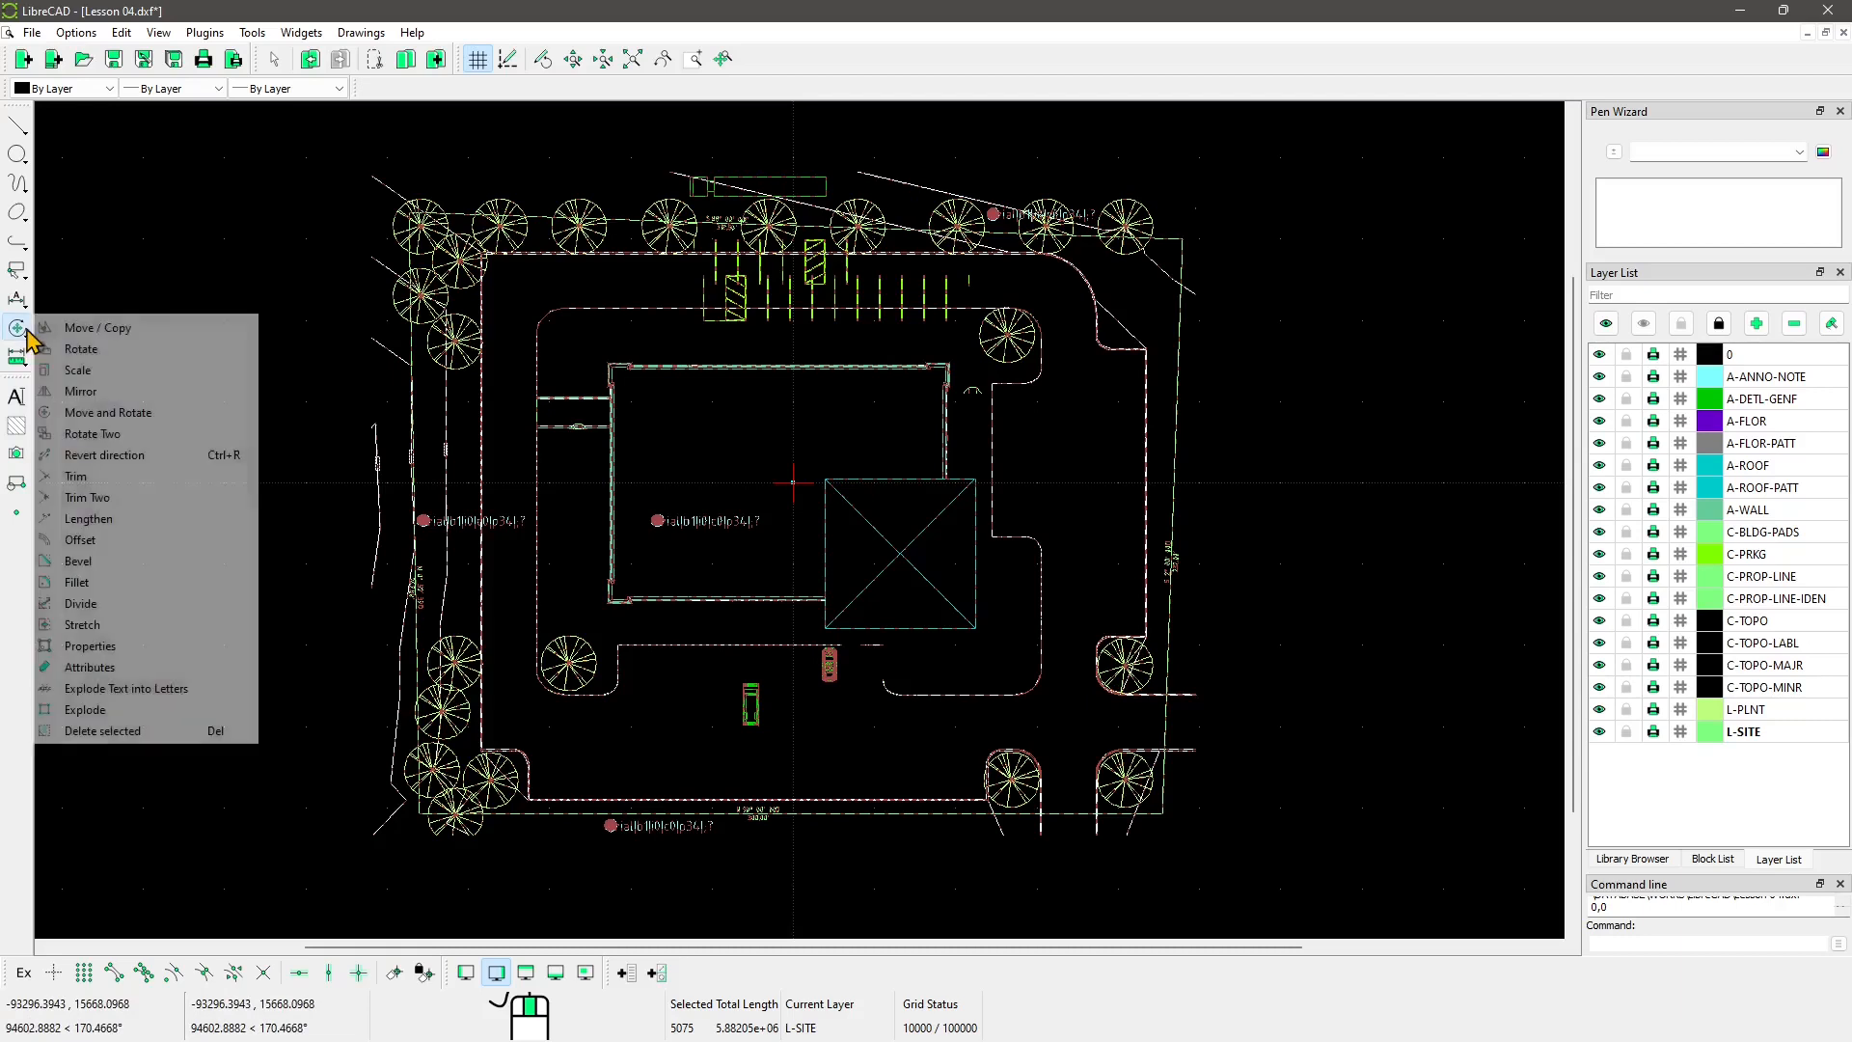
click(84, 711)
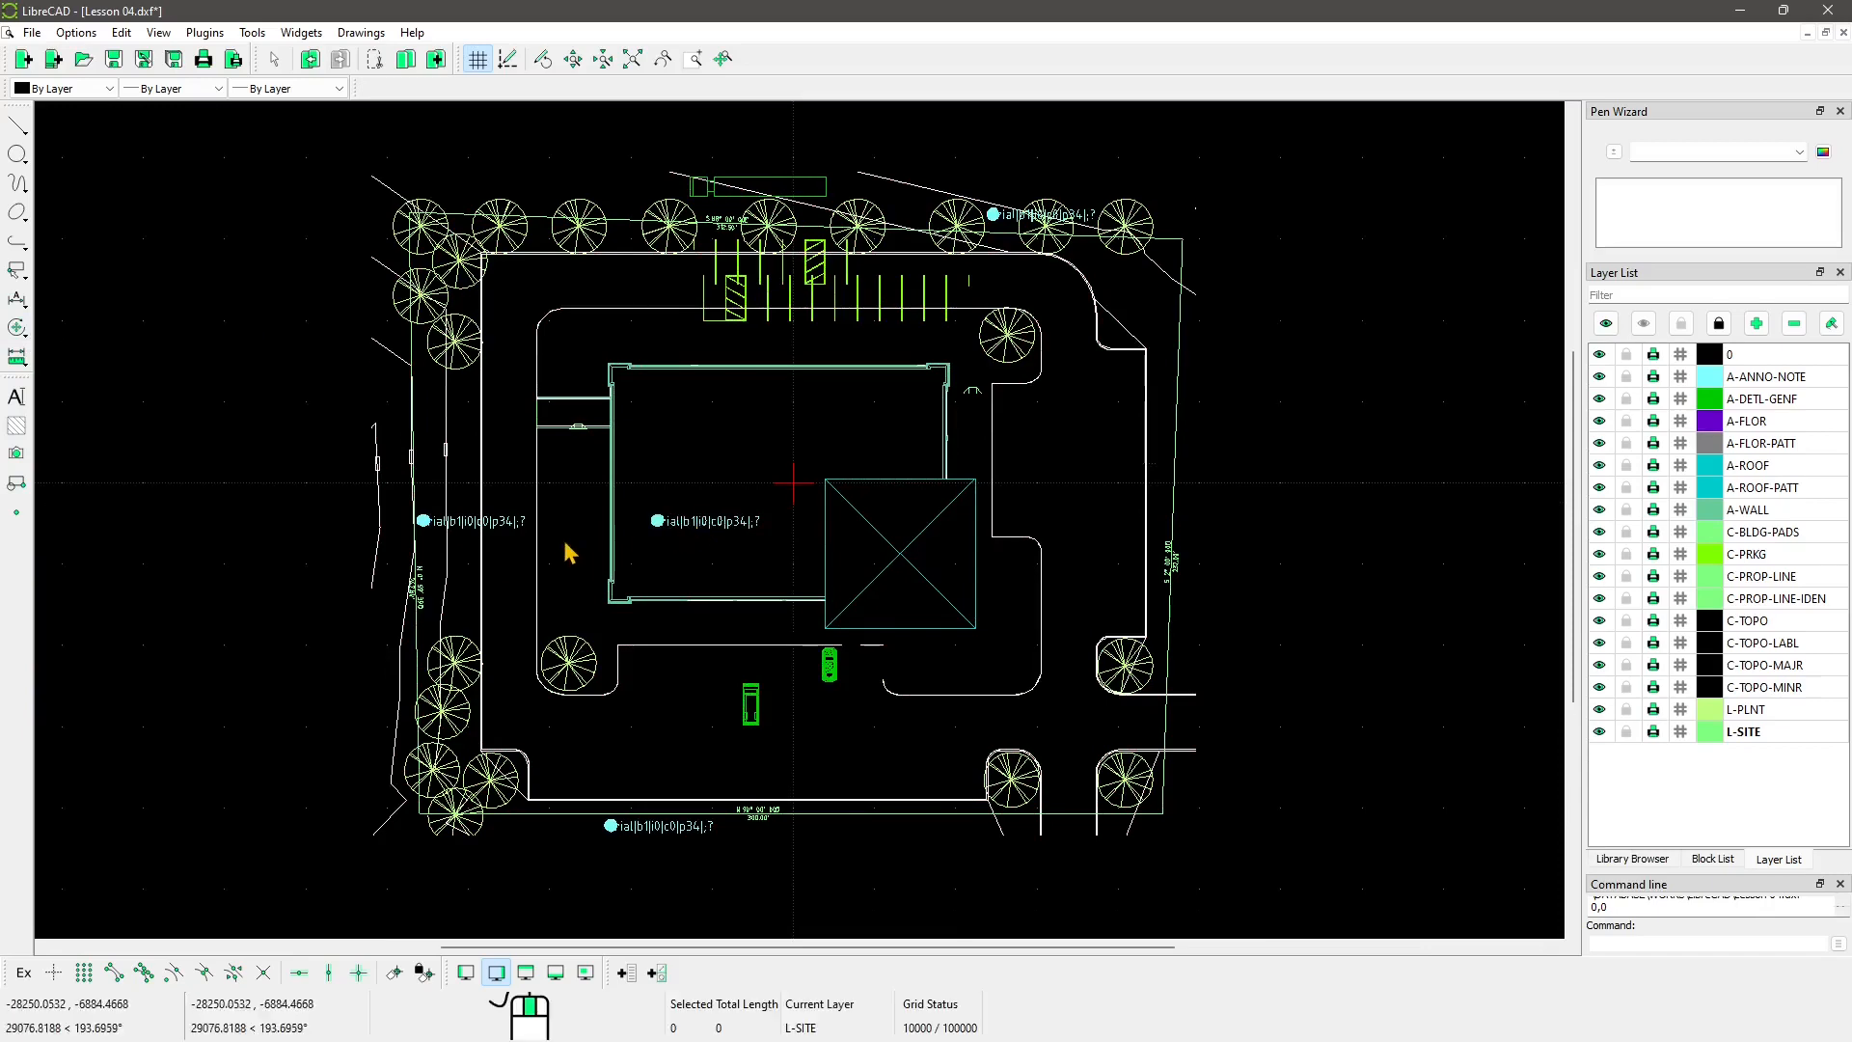
click(676, 527)
key(Delete)
click(518, 531)
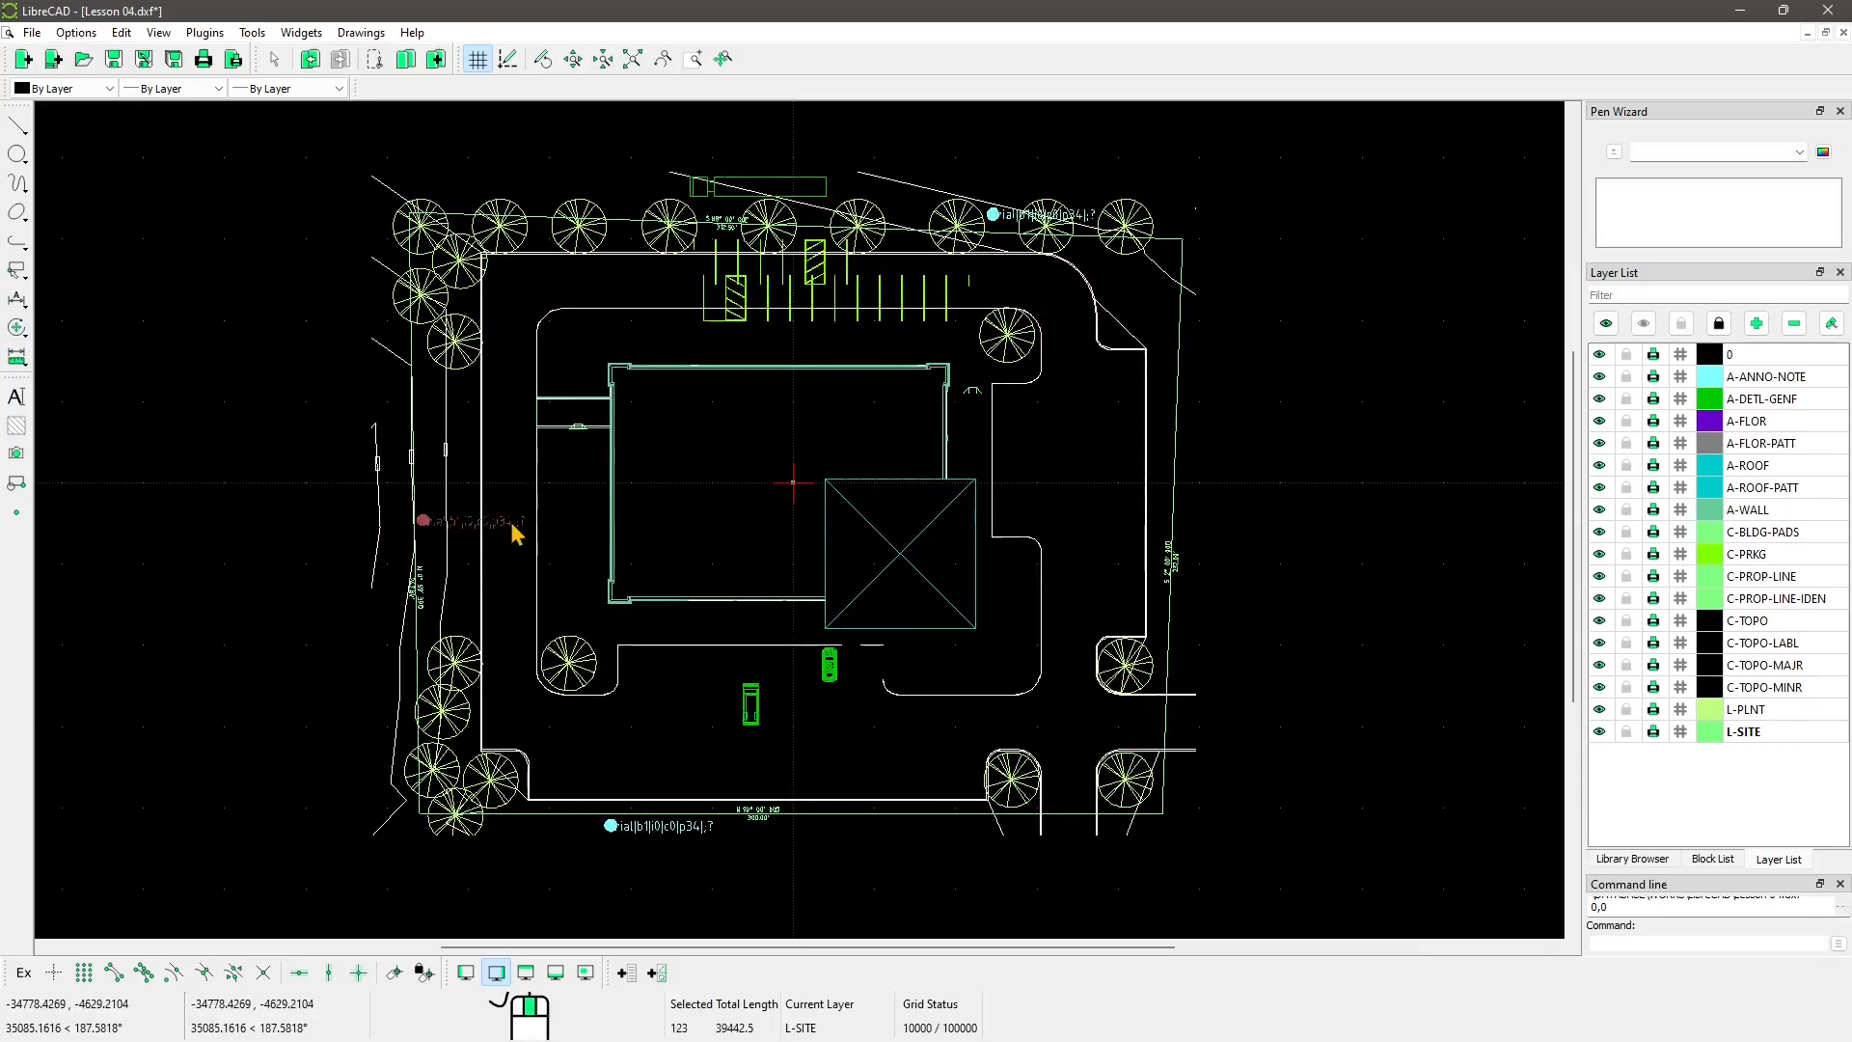
key(Delete)
click(613, 827)
key(Delete)
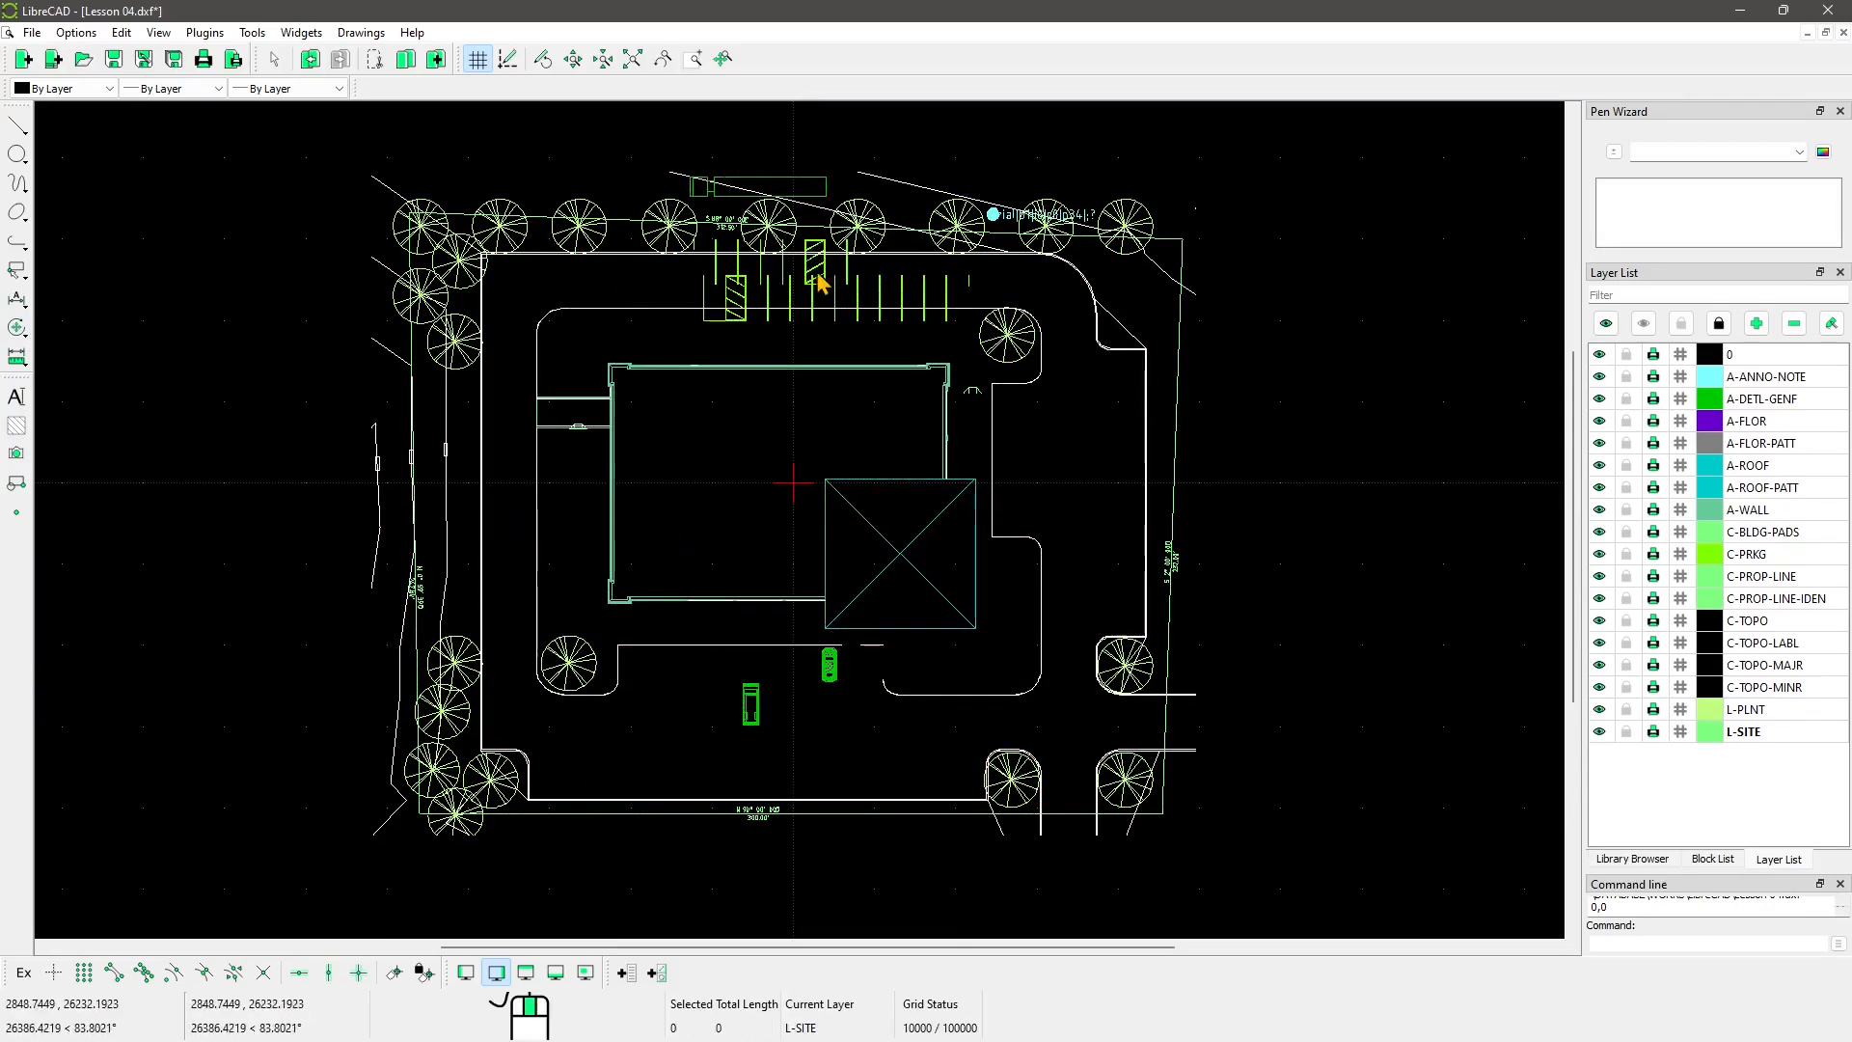
Step: Select and then deselect the hatched parking stall, and pan across the plan
click(813, 275)
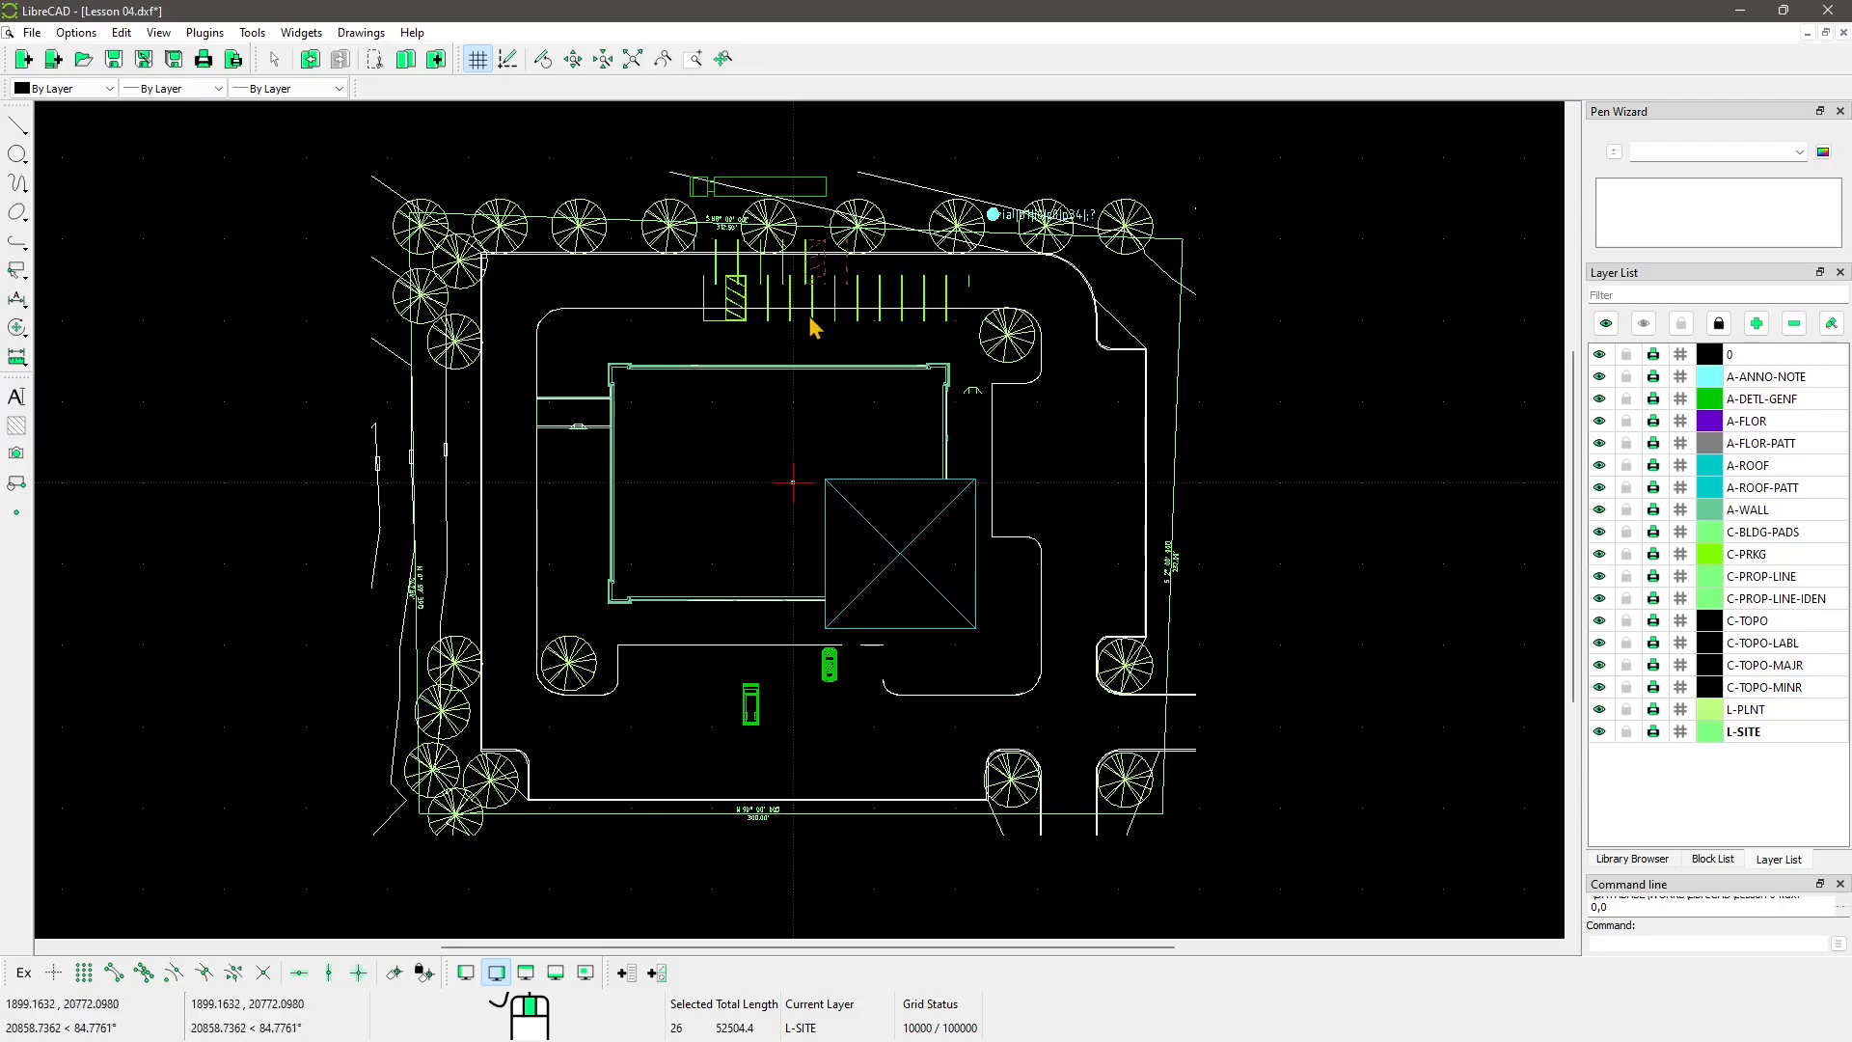
key(Escape)
scroll(813, 321, up, 5)
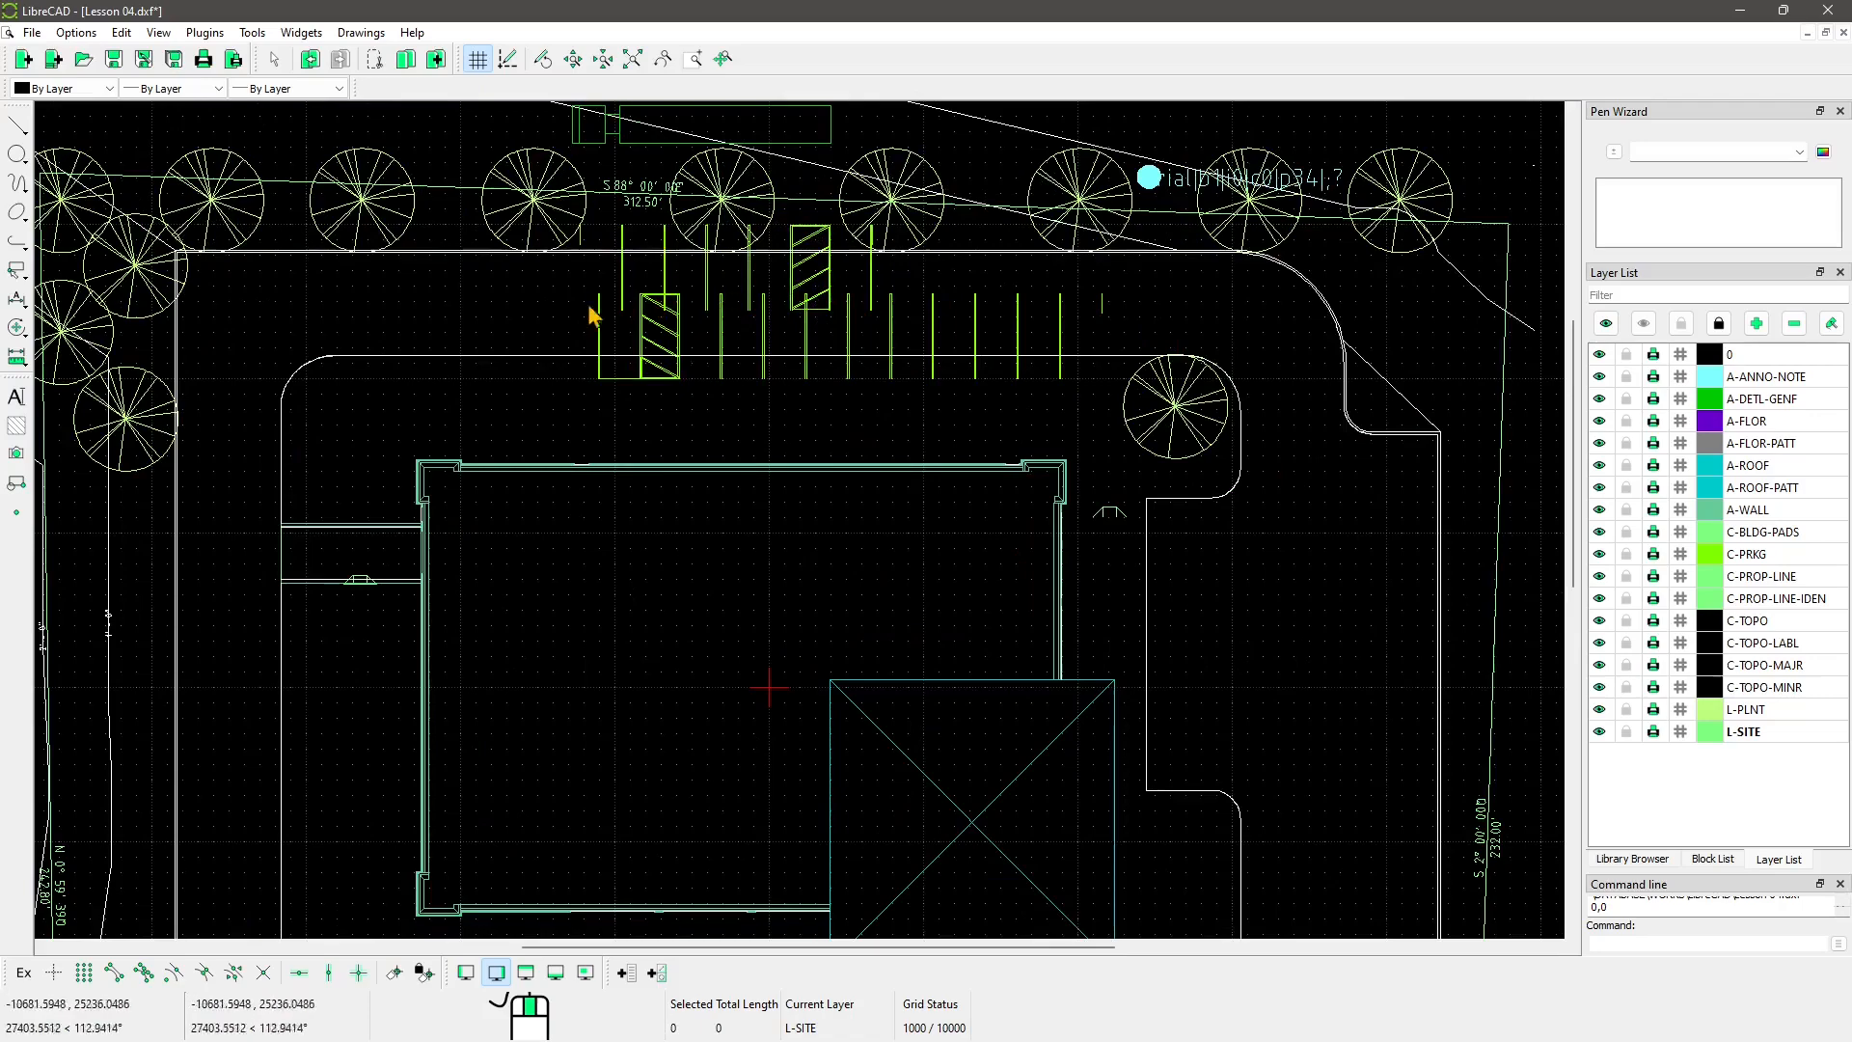
scroll(791, 246, down, 2)
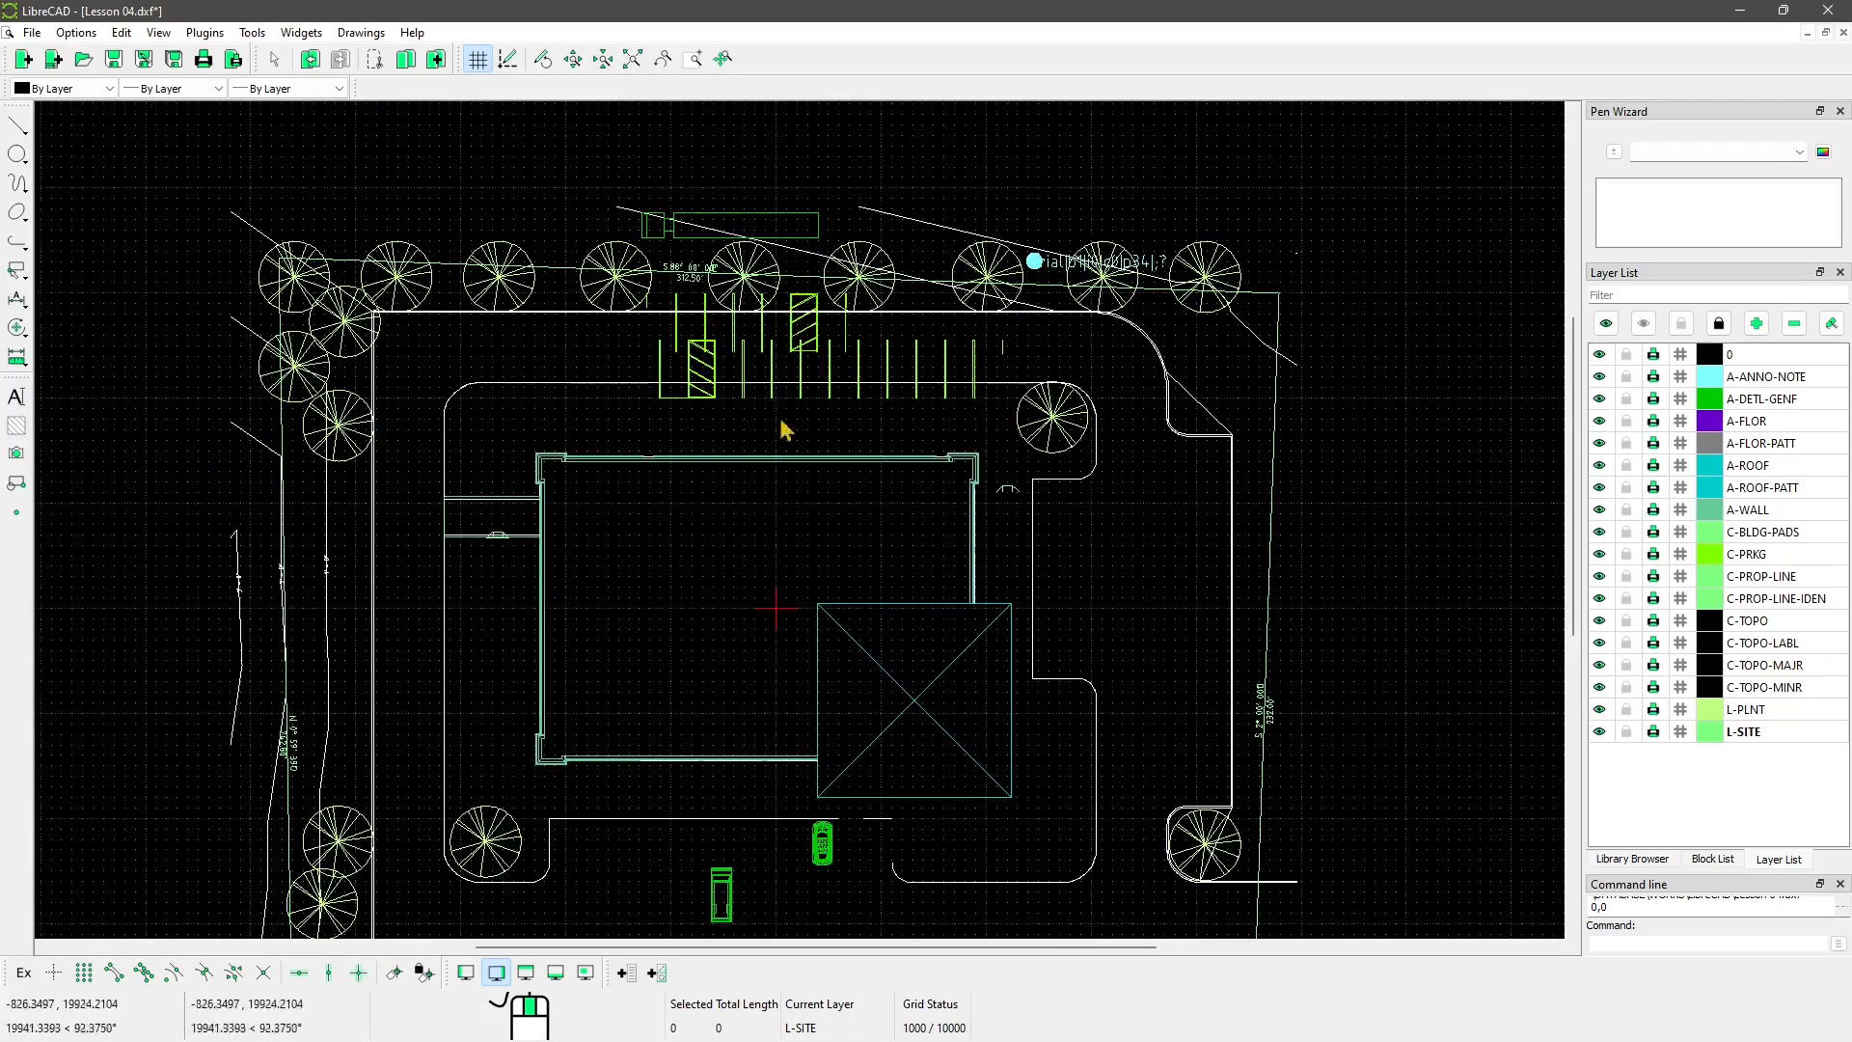
scroll(866, 397, up, 2)
scroll(757, 557, down, 2)
middle_drag(746, 633, 790, 562)
Step: Select the garbled note label at top right and pan to check the plan
click(720, 181)
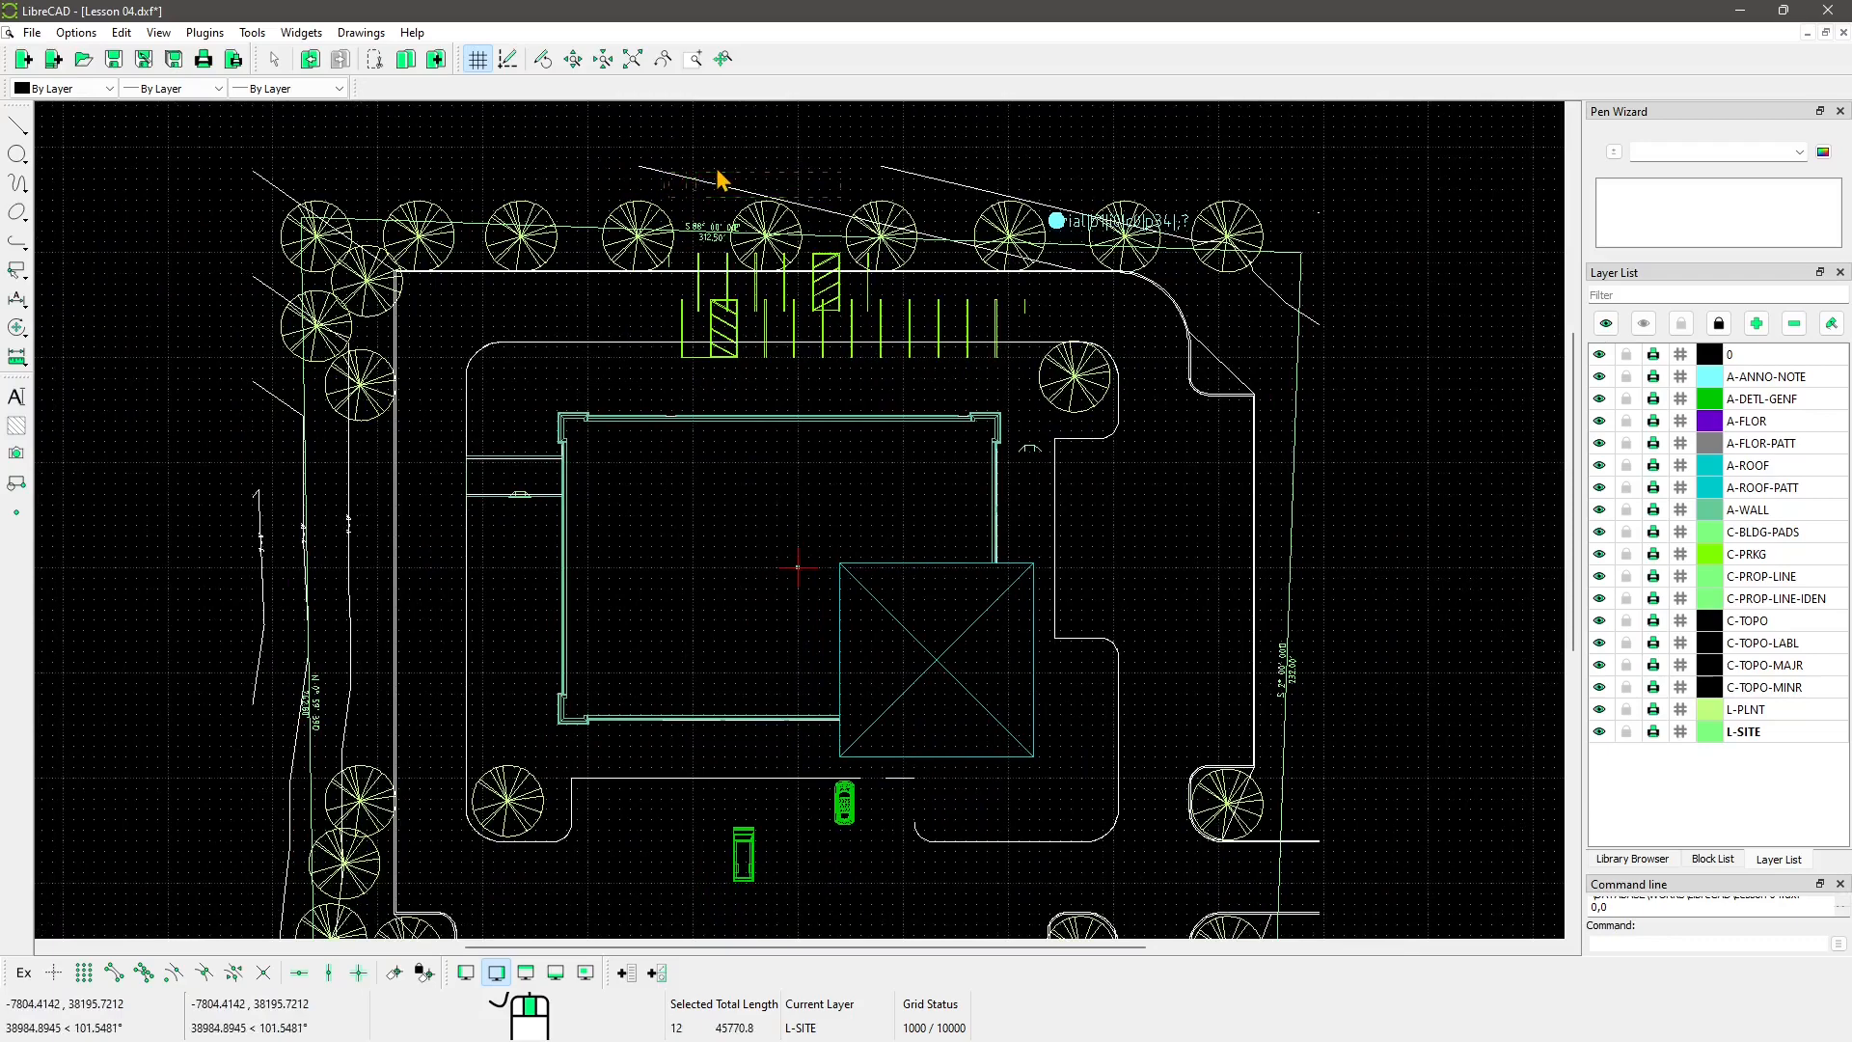
scroll(777, 393, down, 1)
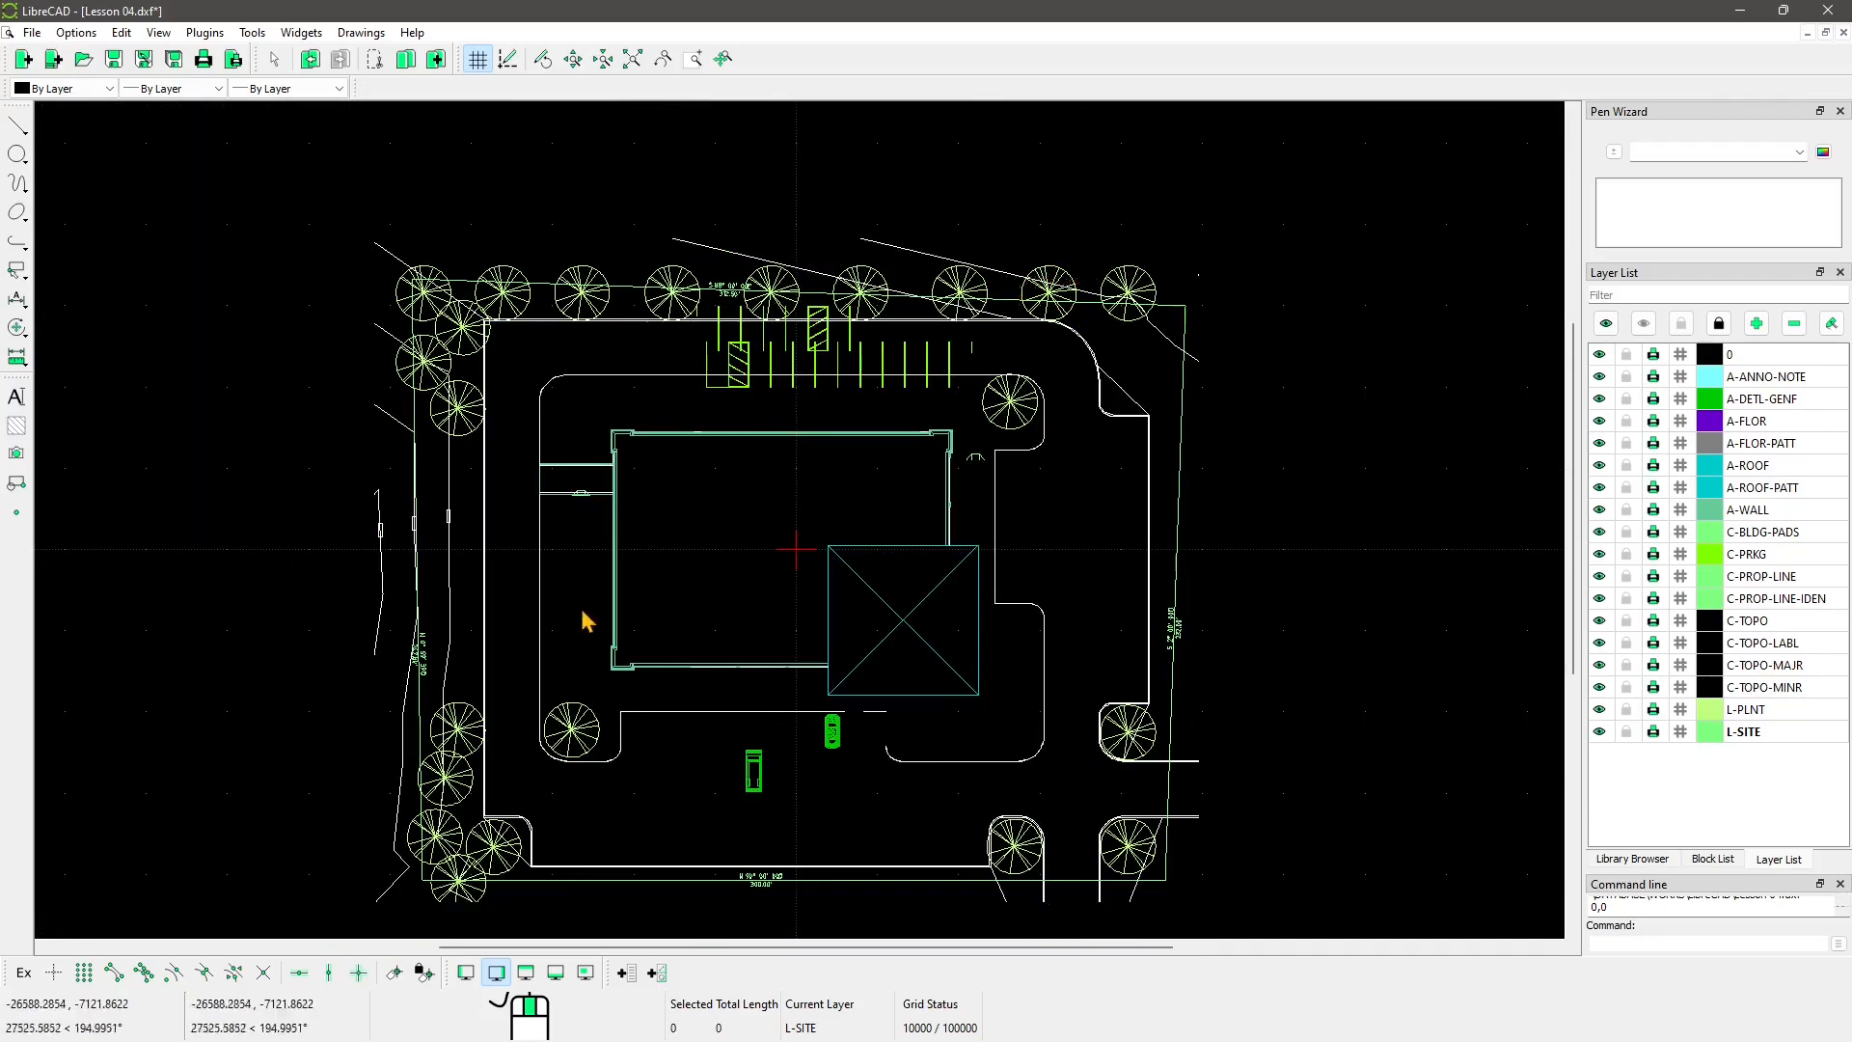
scroll(732, 681, up, 1)
middle_drag(811, 770, 824, 557)
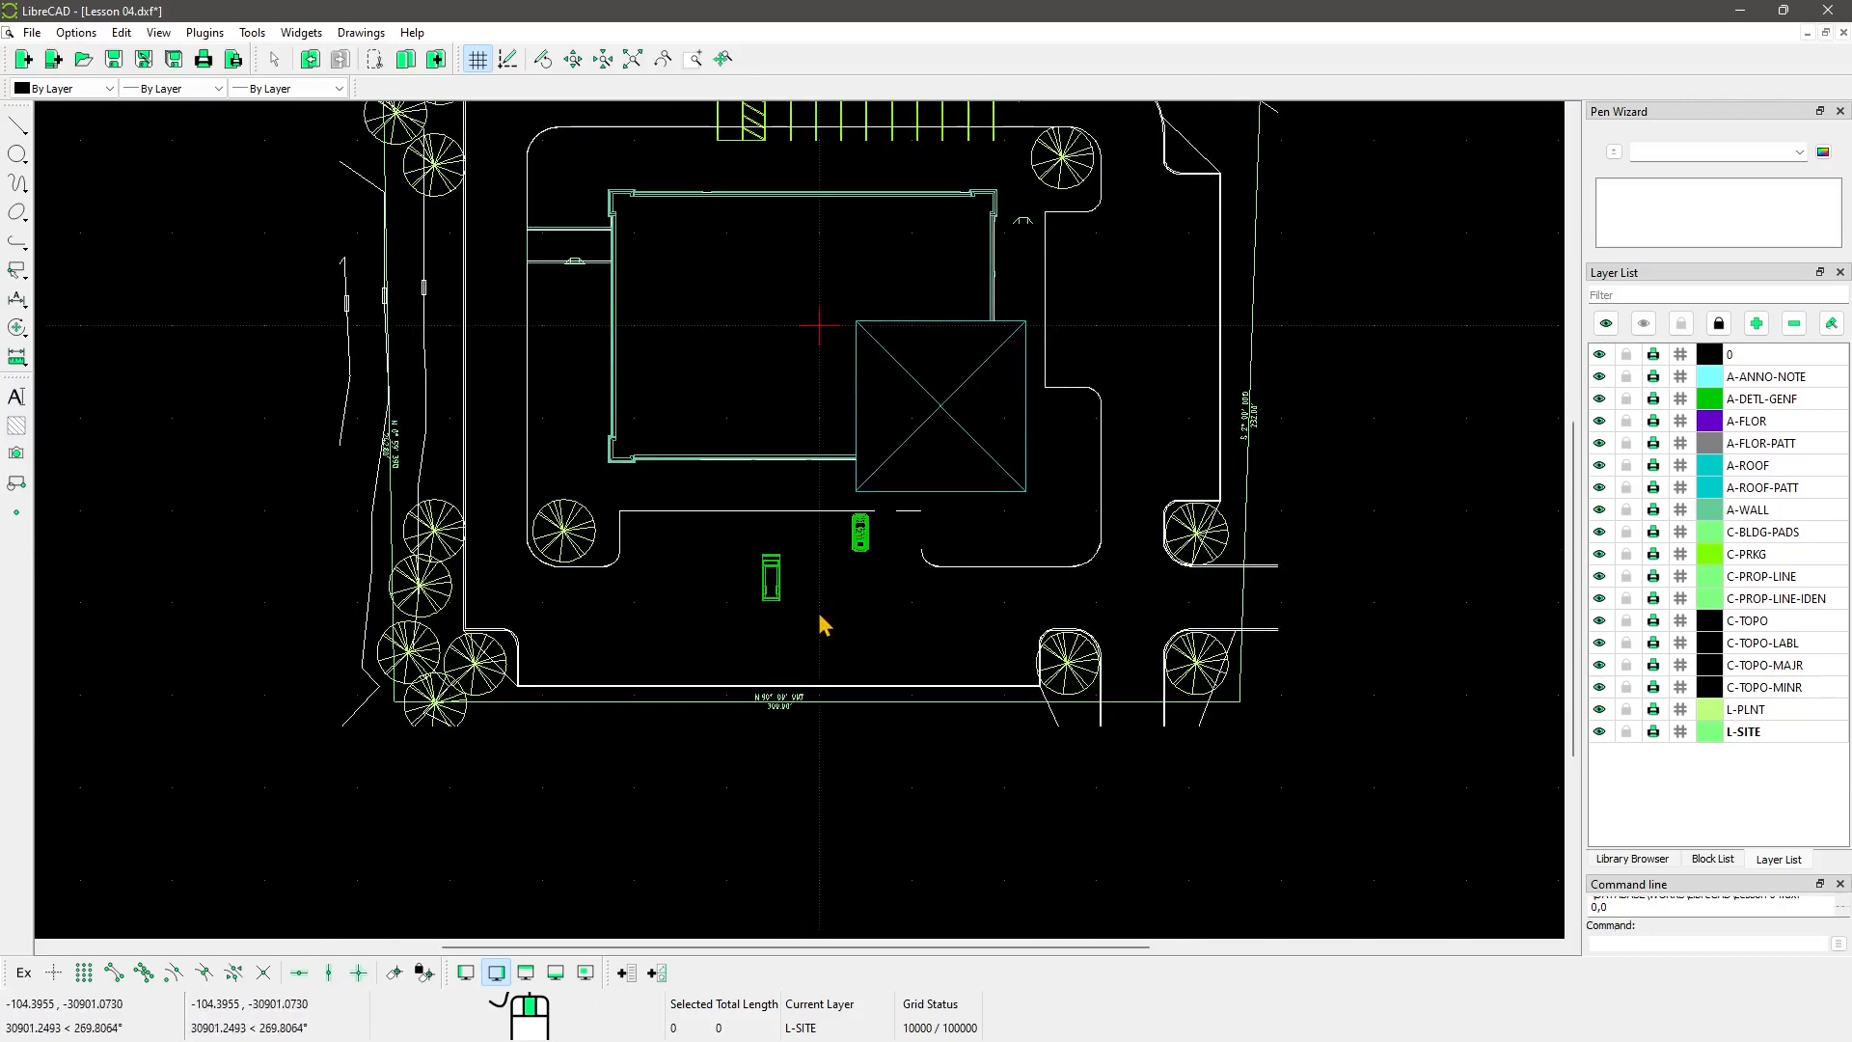
scroll(850, 641, down, 1)
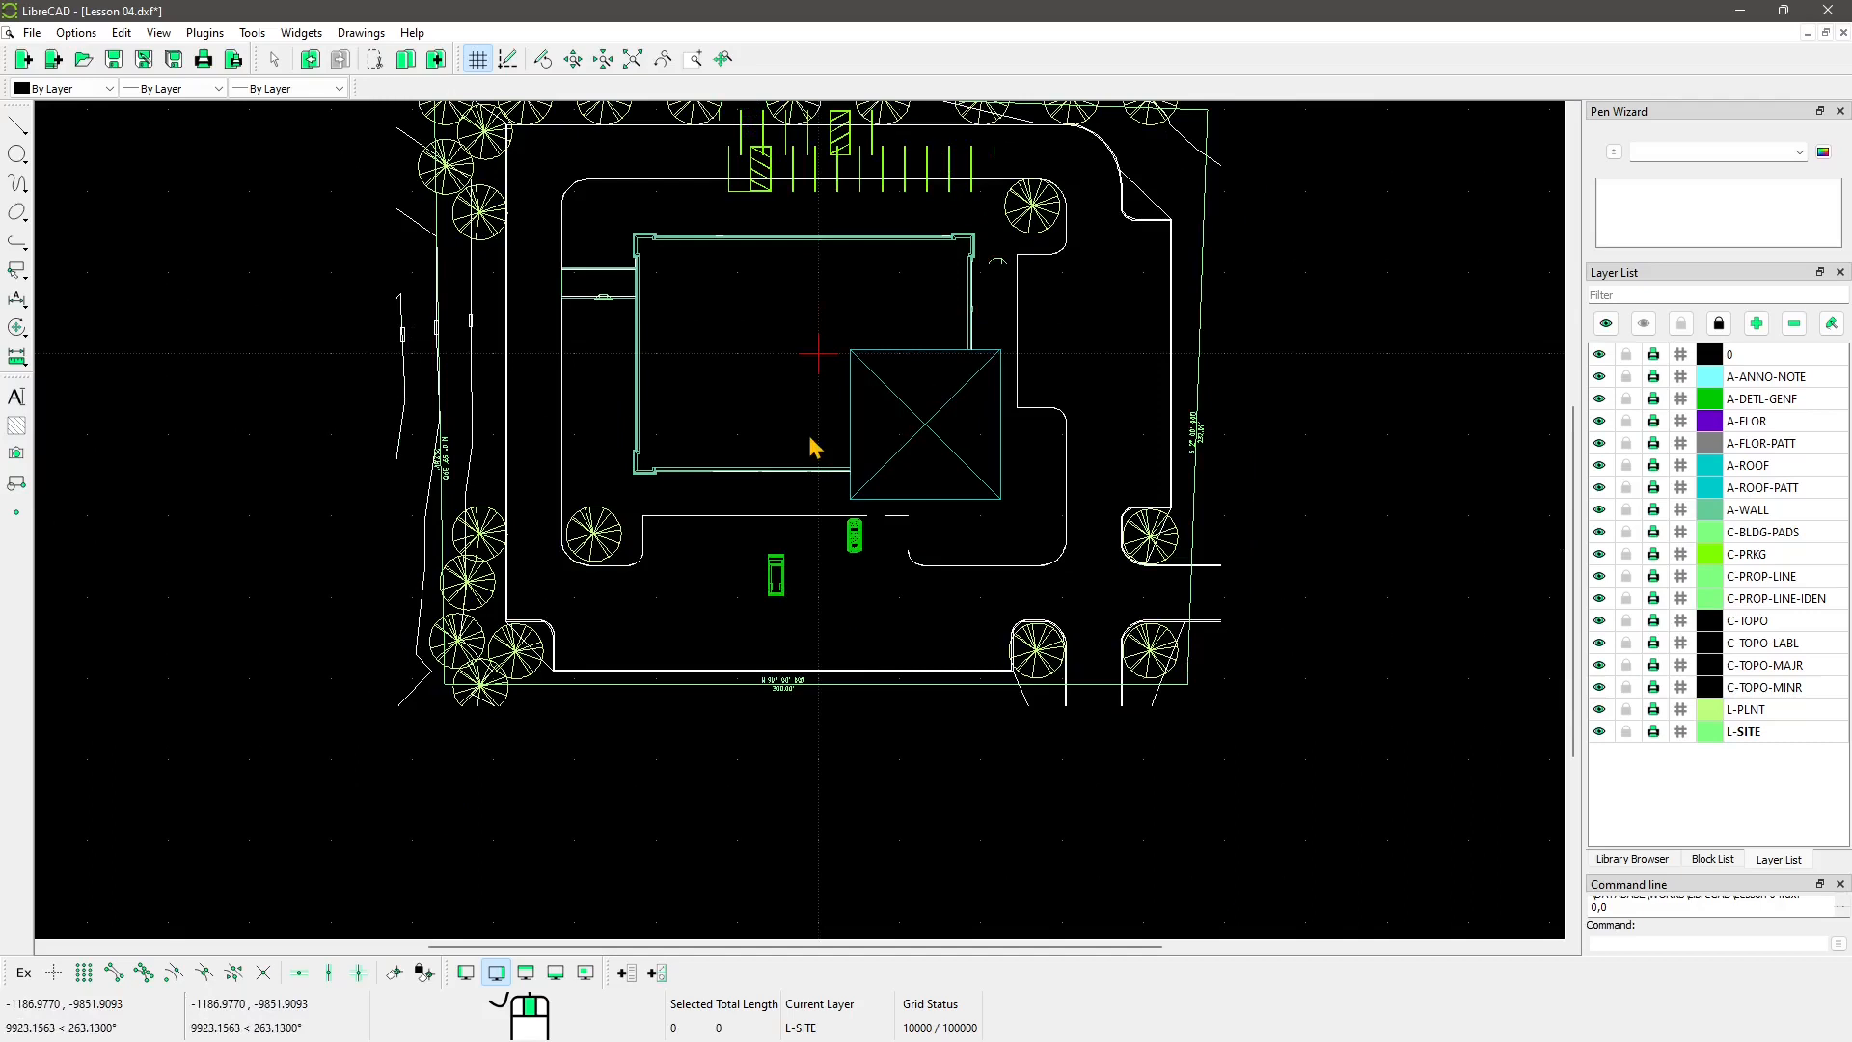
middle_drag(832, 410, 793, 518)
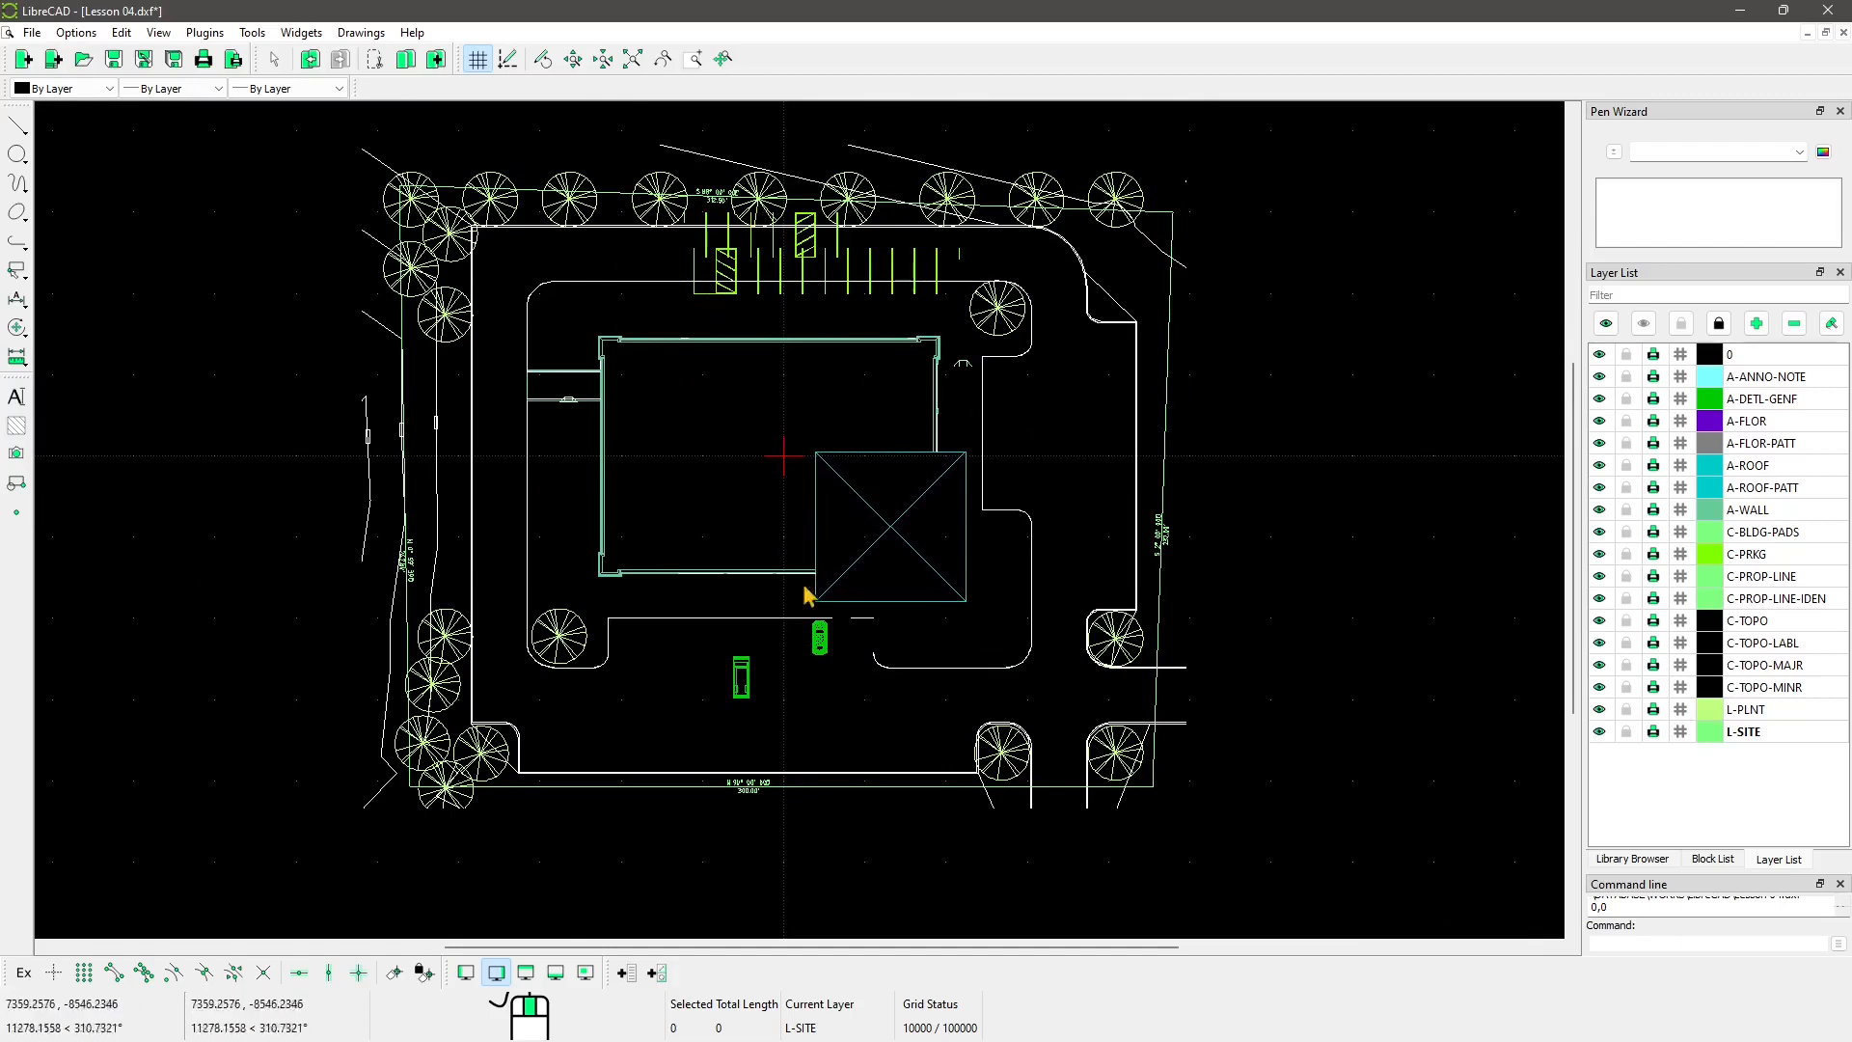
Step: Draw a vertical 2-point line just left of the car, from its front to its rear
scroll(795, 723, up, 10)
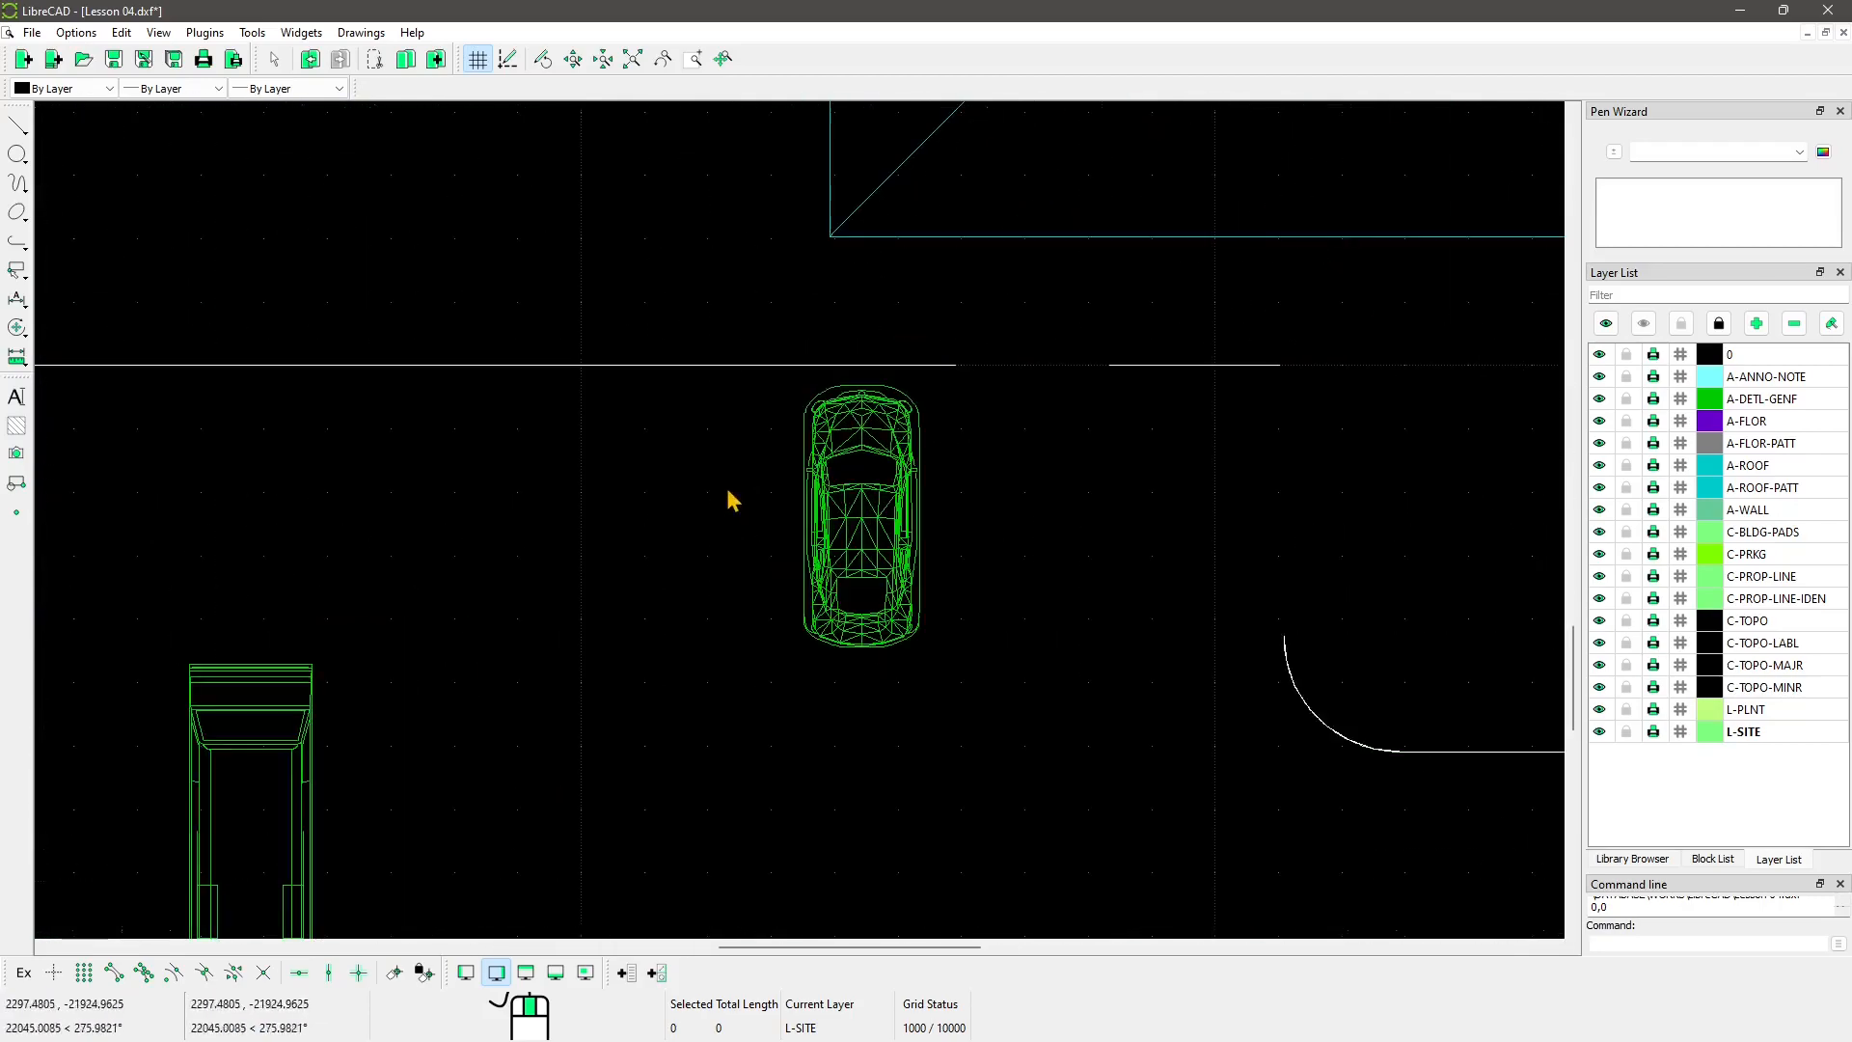
scroll(868, 608, up, 2)
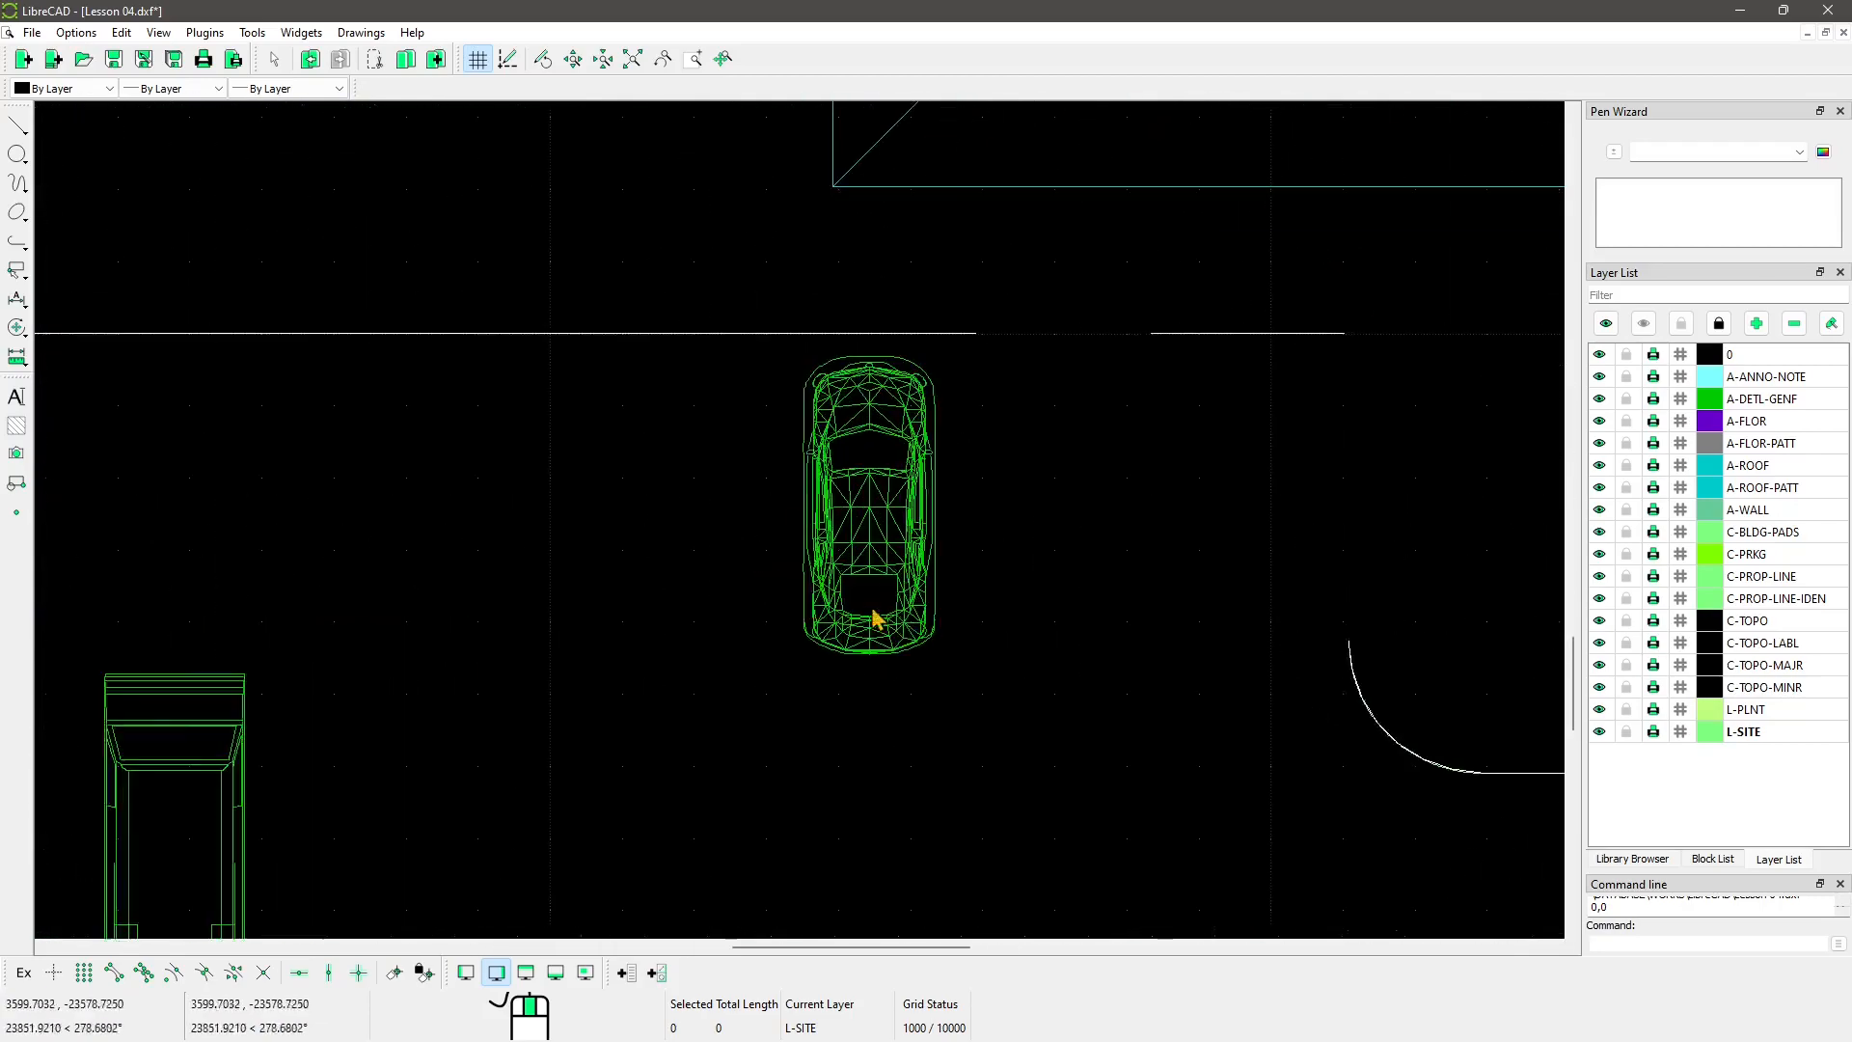
click(19, 130)
click(116, 121)
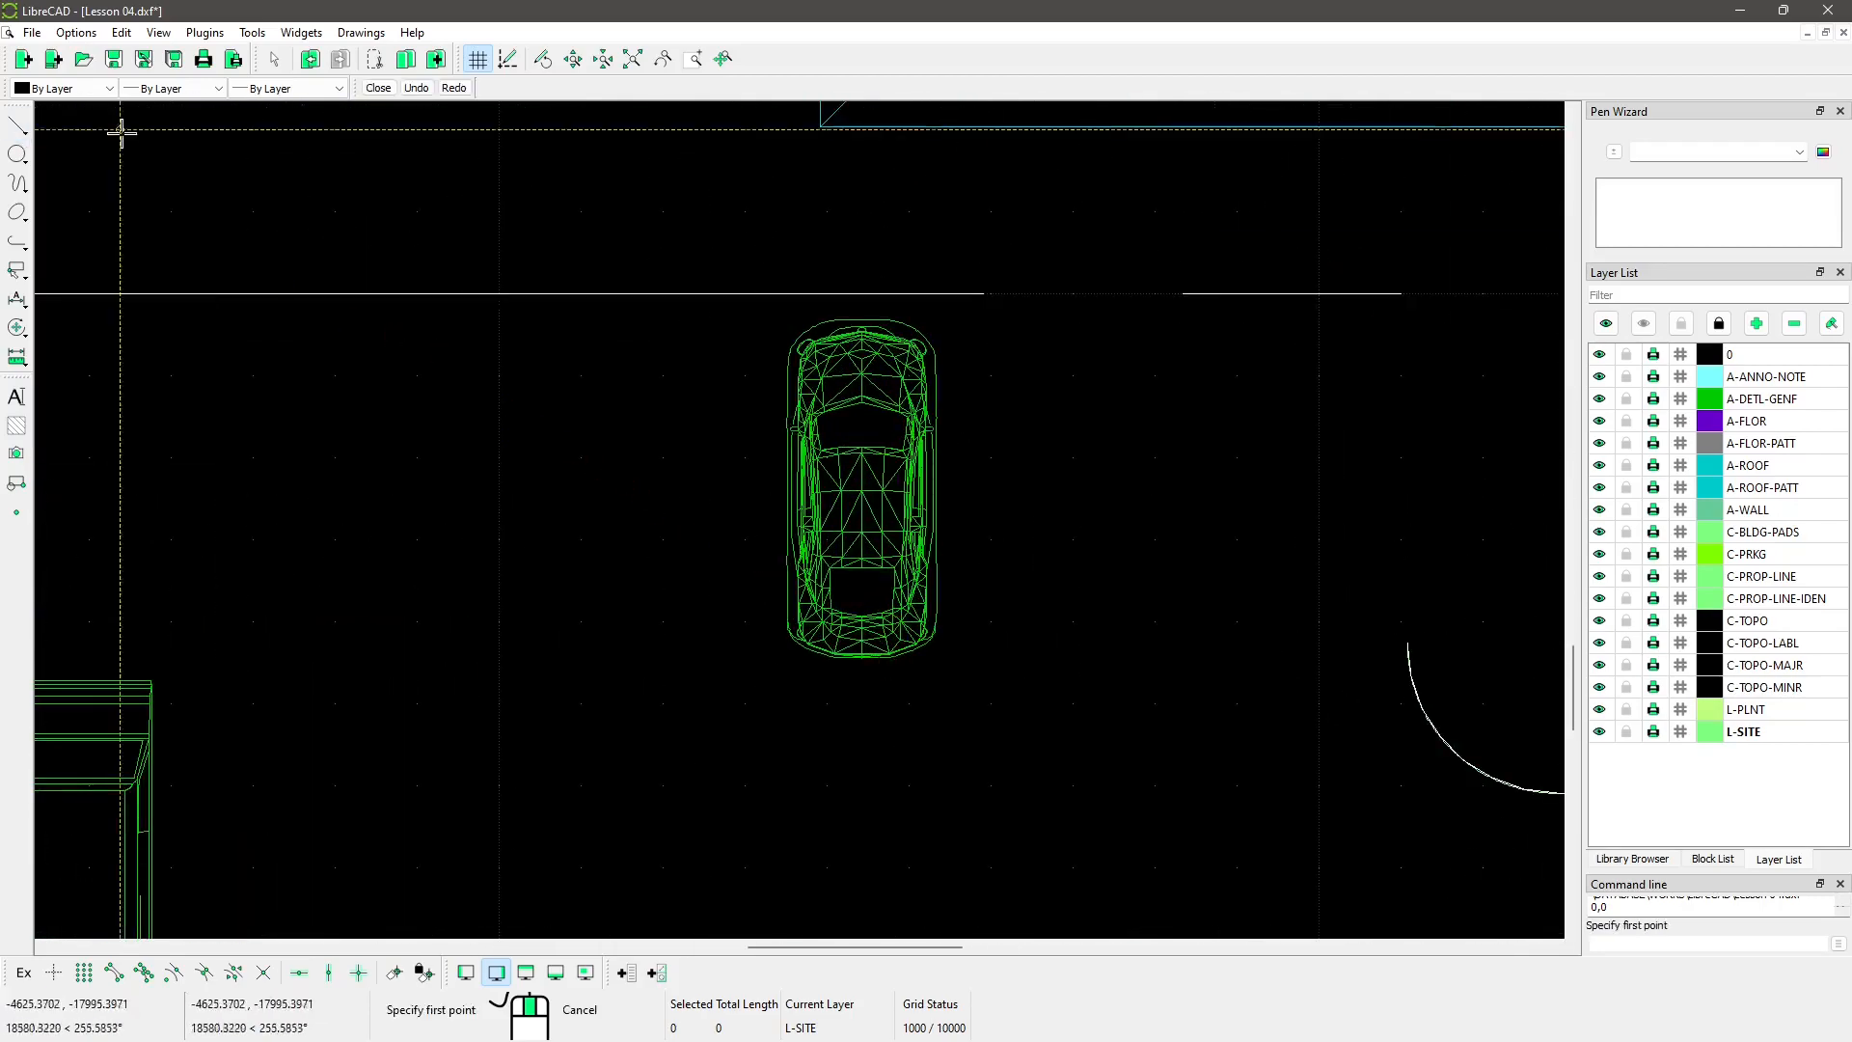
click(733, 316)
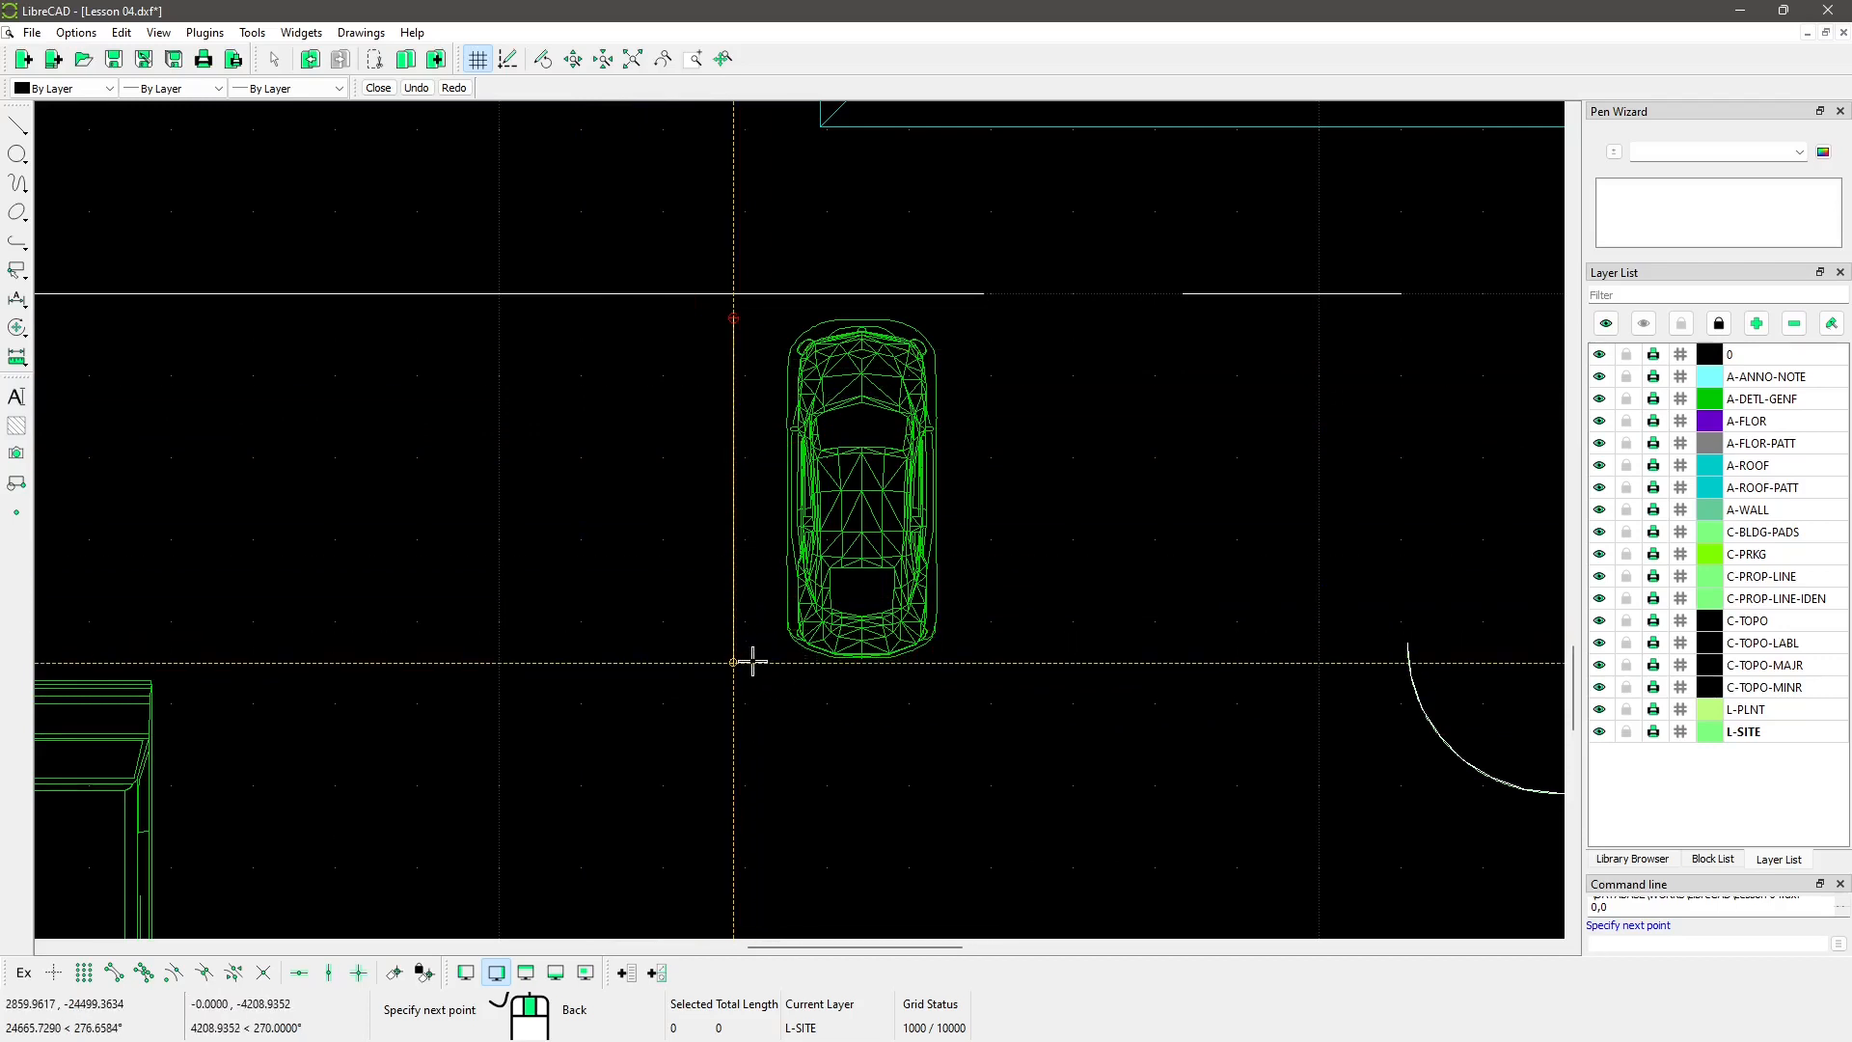
click(733, 663)
right_click(729, 730)
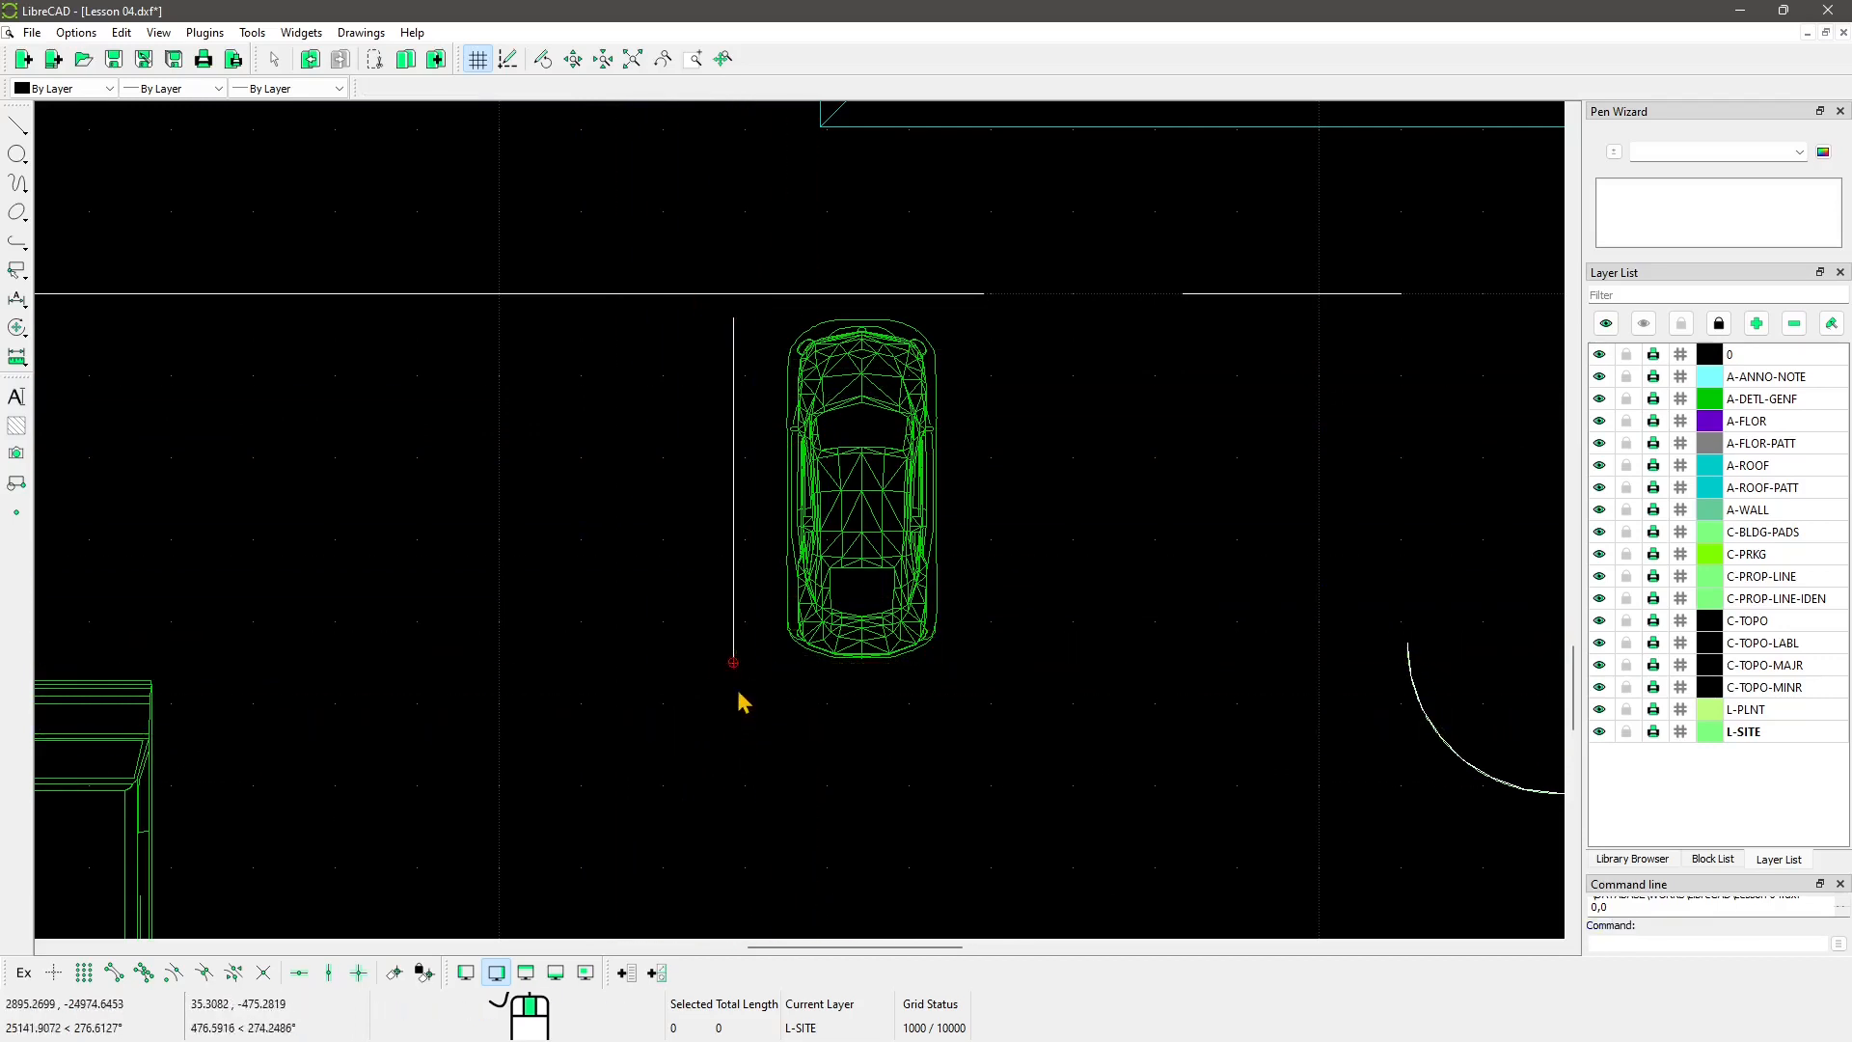
Step: Select the new line, open and close Application Preferences unchanged, then deselect it
click(734, 589)
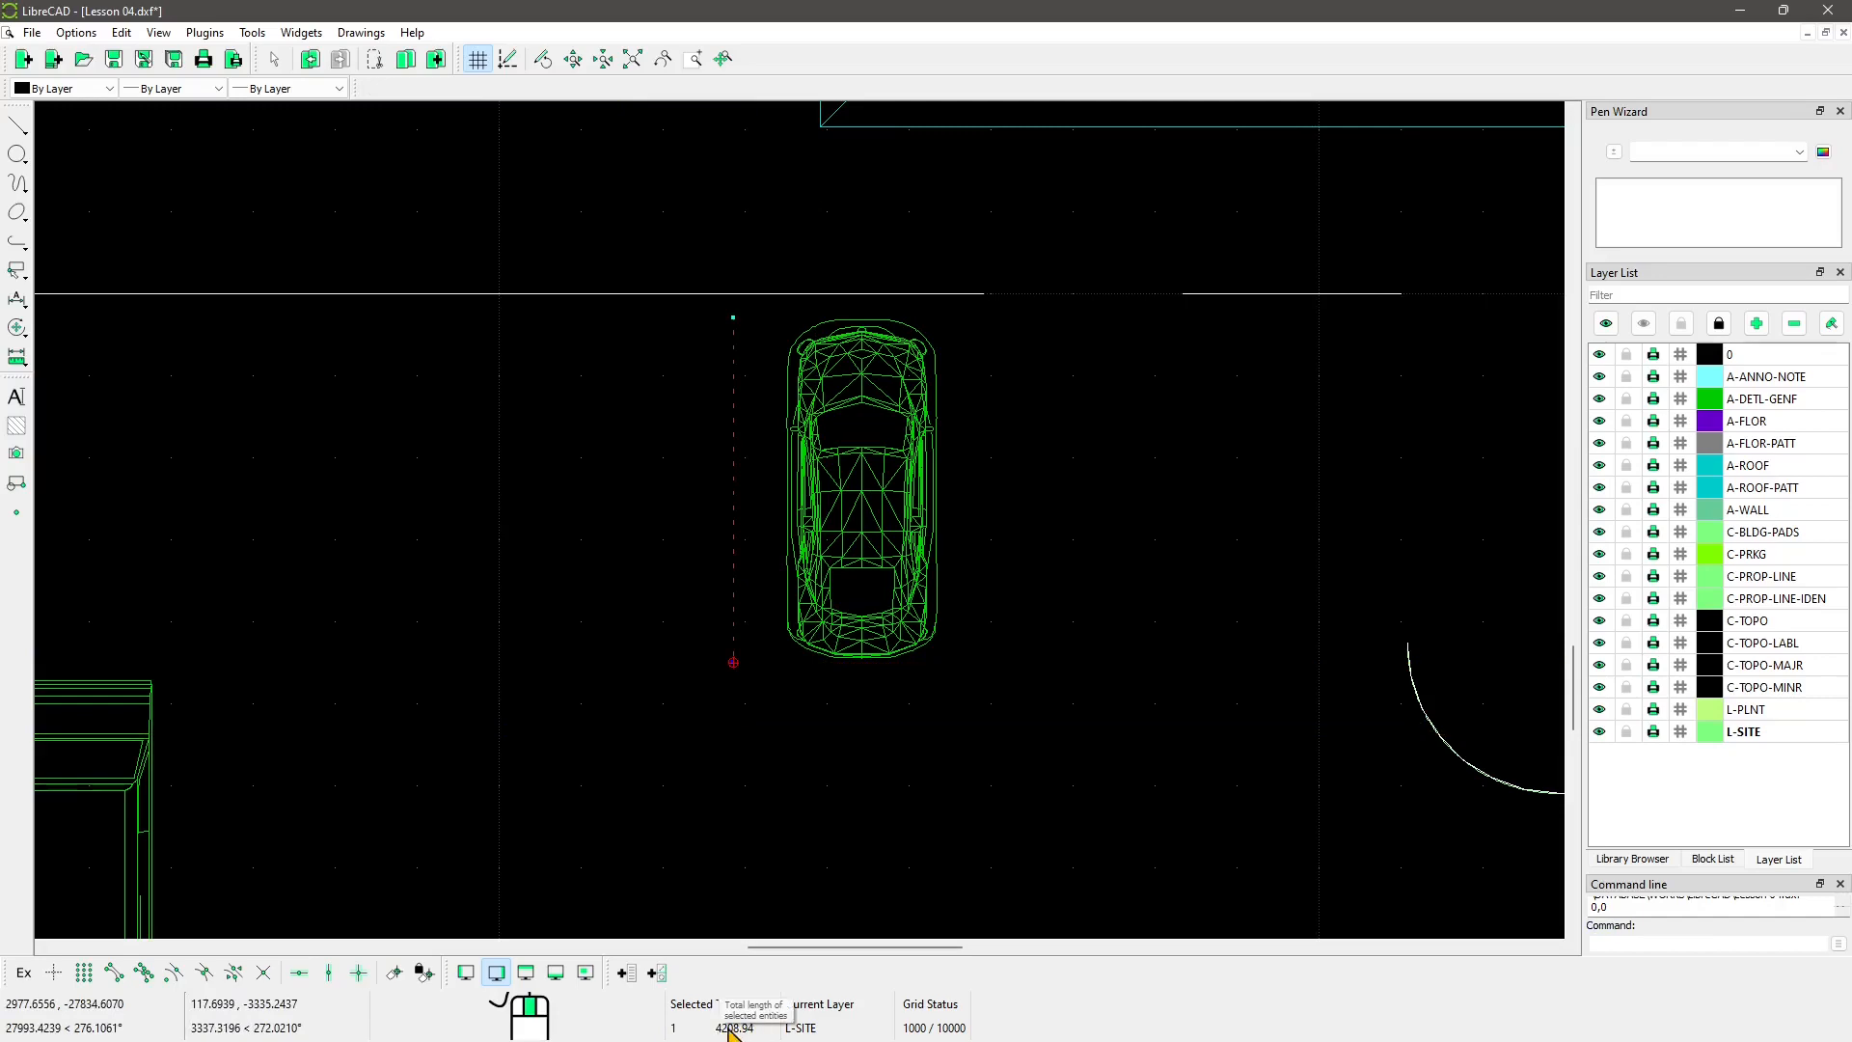
click(75, 32)
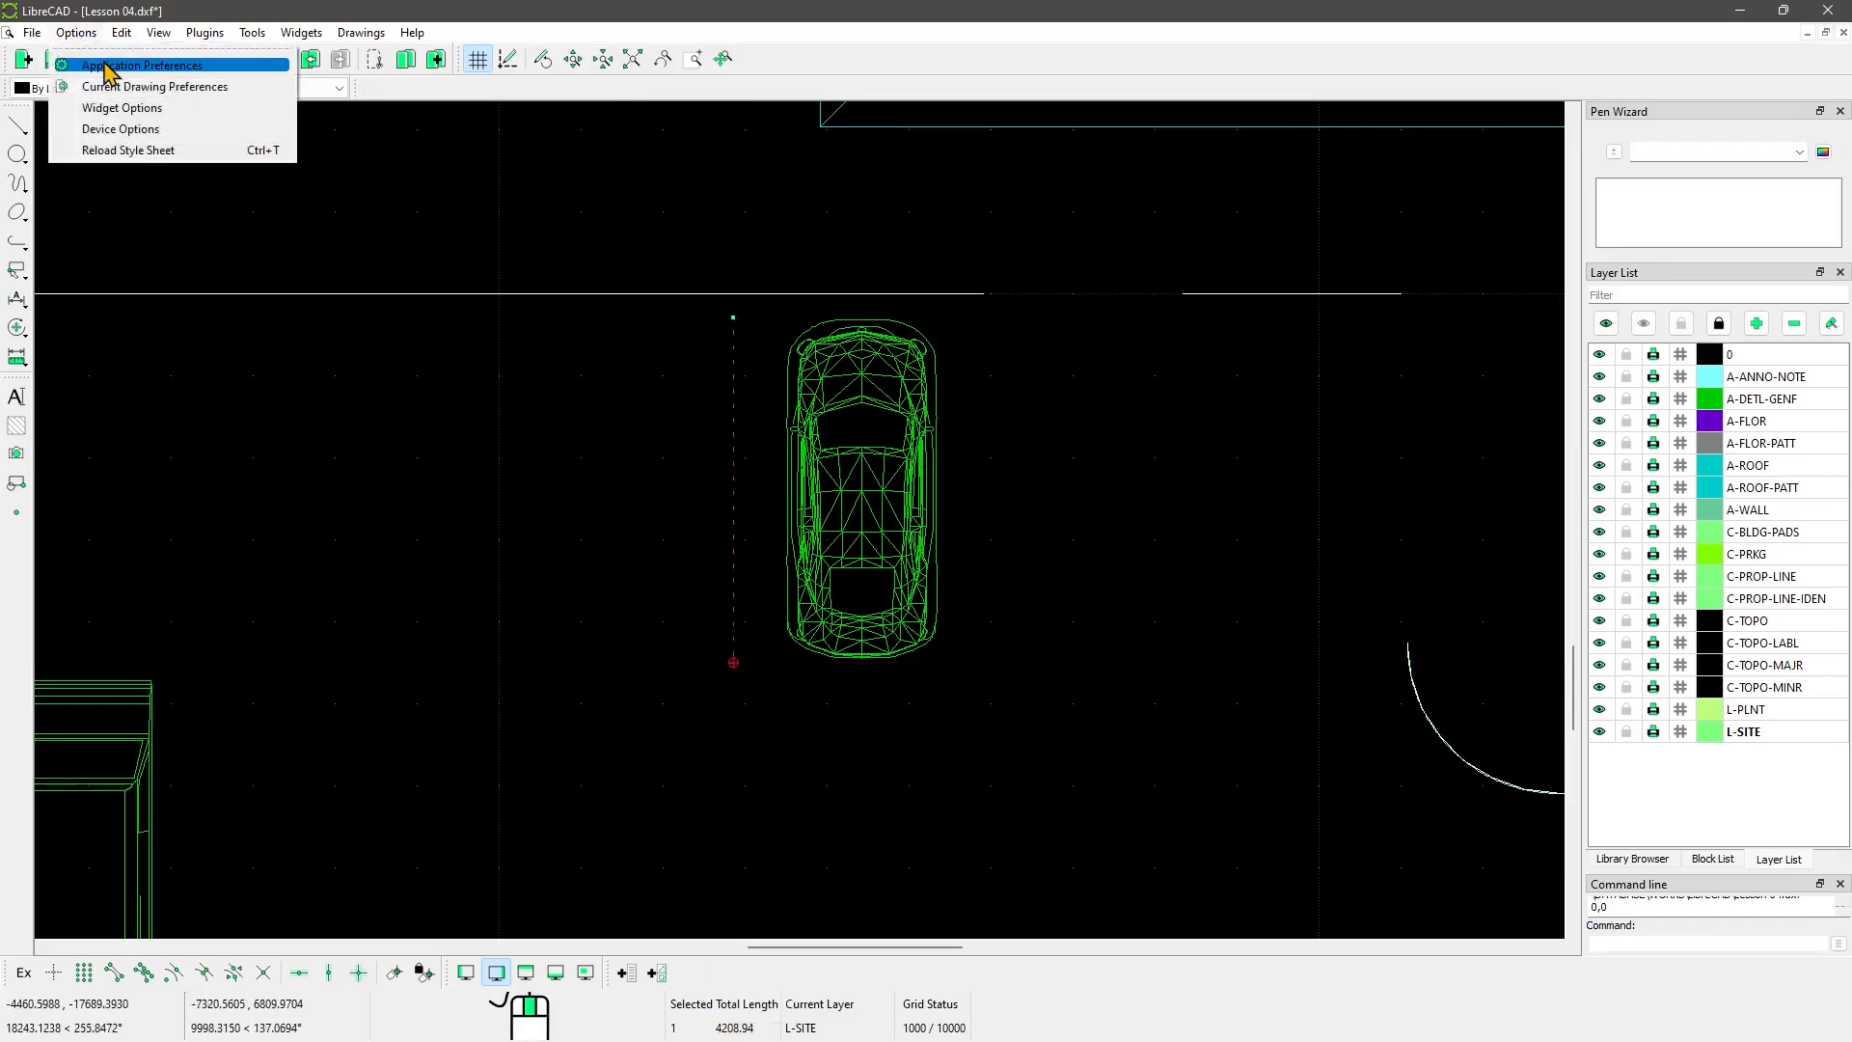
click(106, 66)
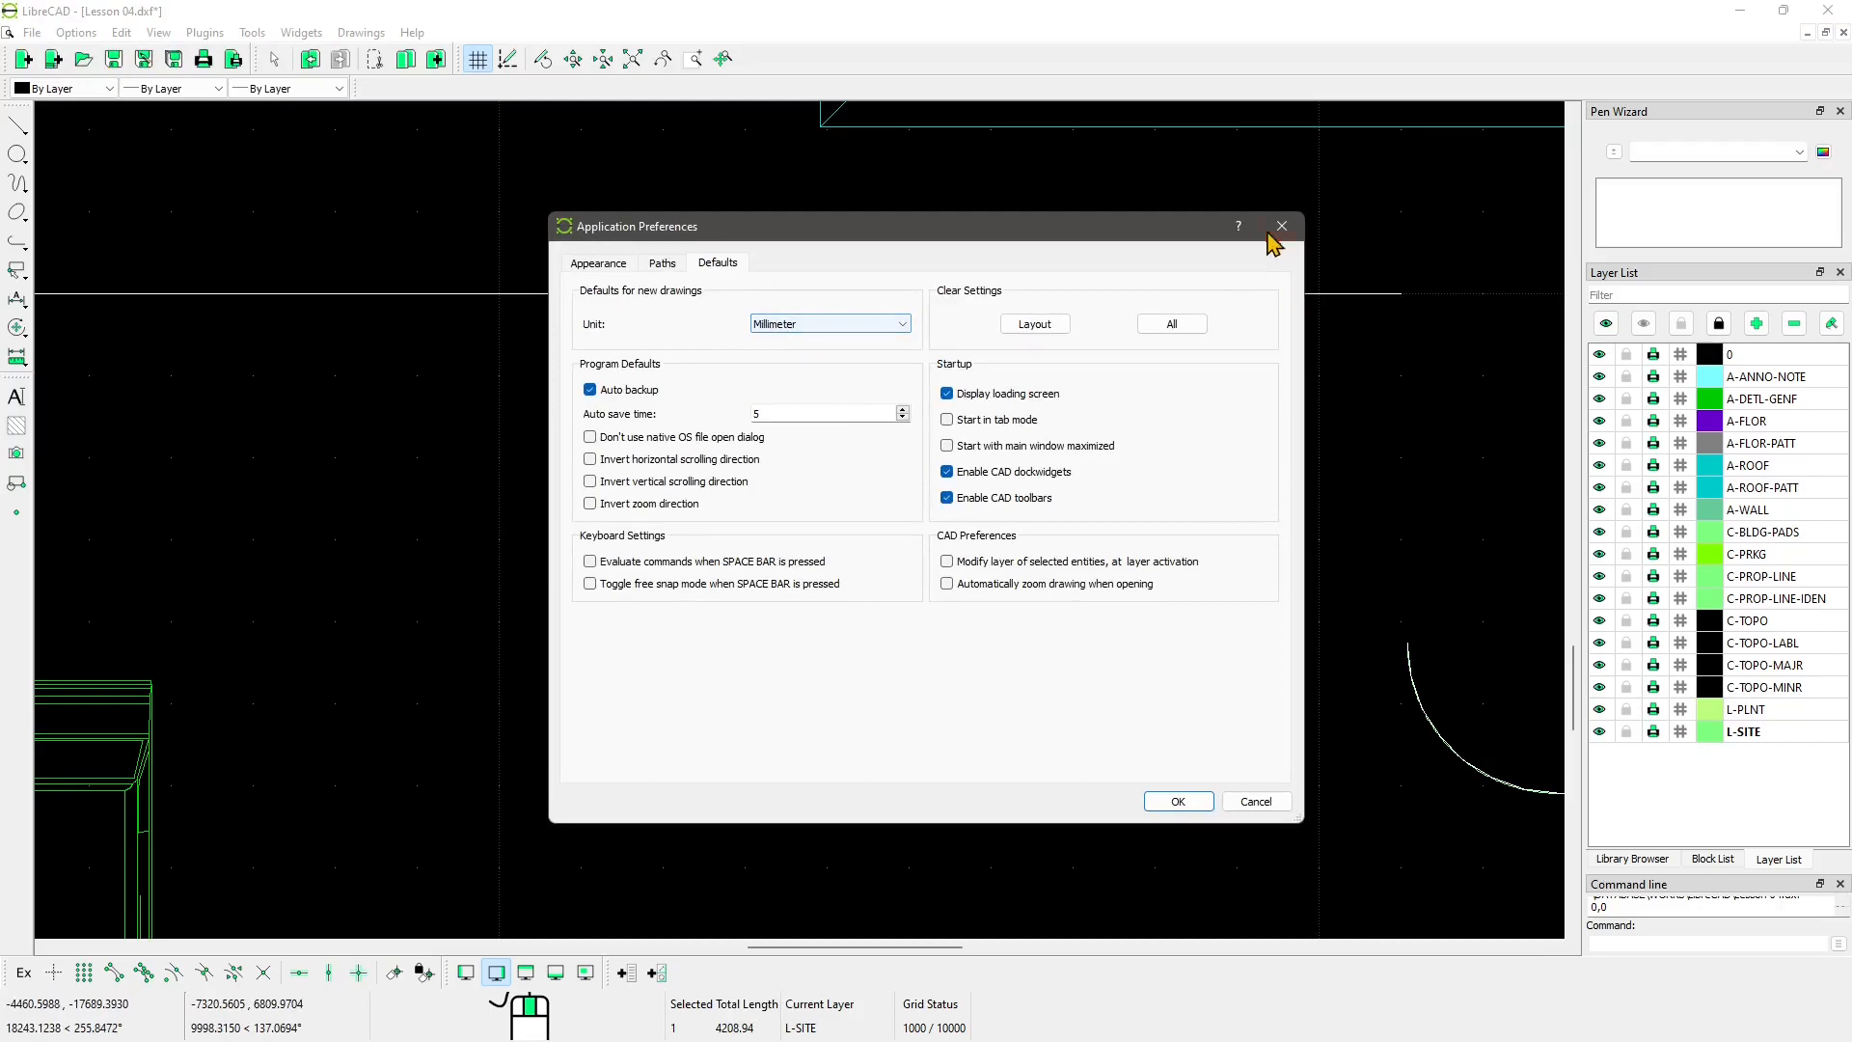
click(1279, 227)
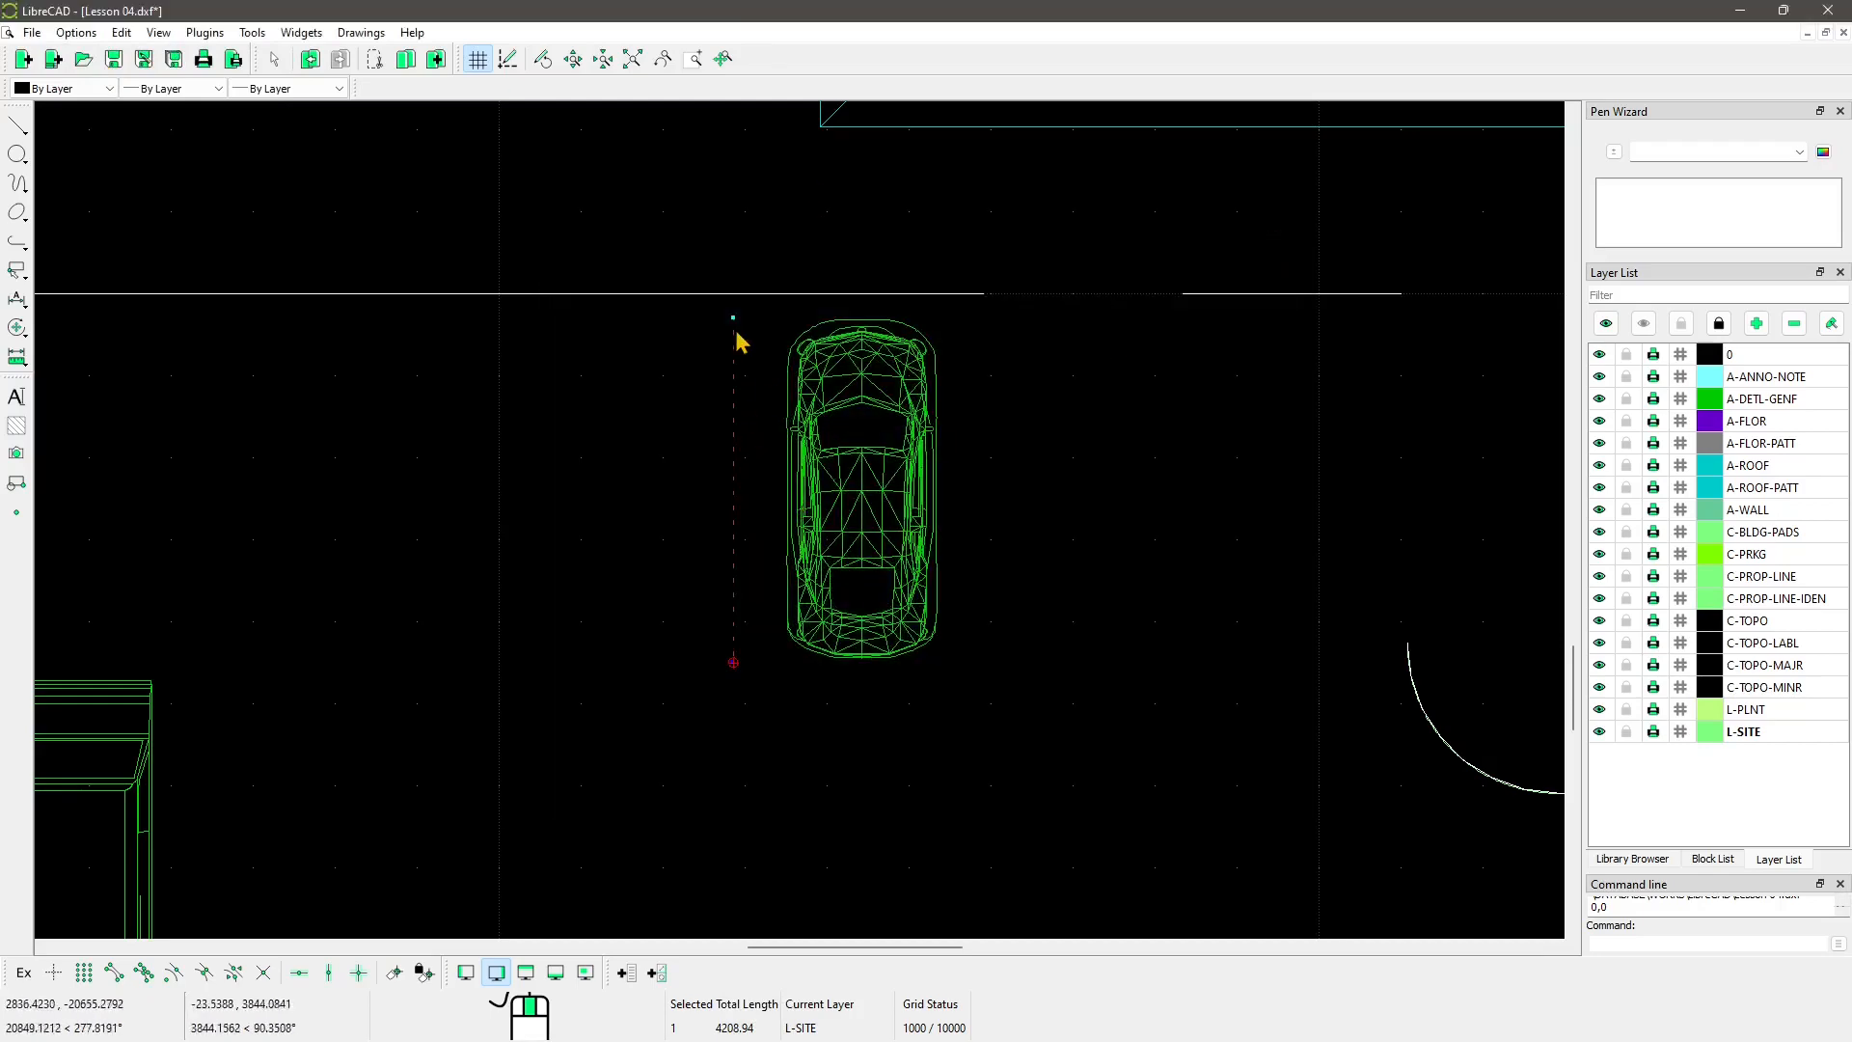
key(Escape)
Step: Frame the whole exploded site plan and save Lesson 04.dxf
scroll(528, 627, down, 4)
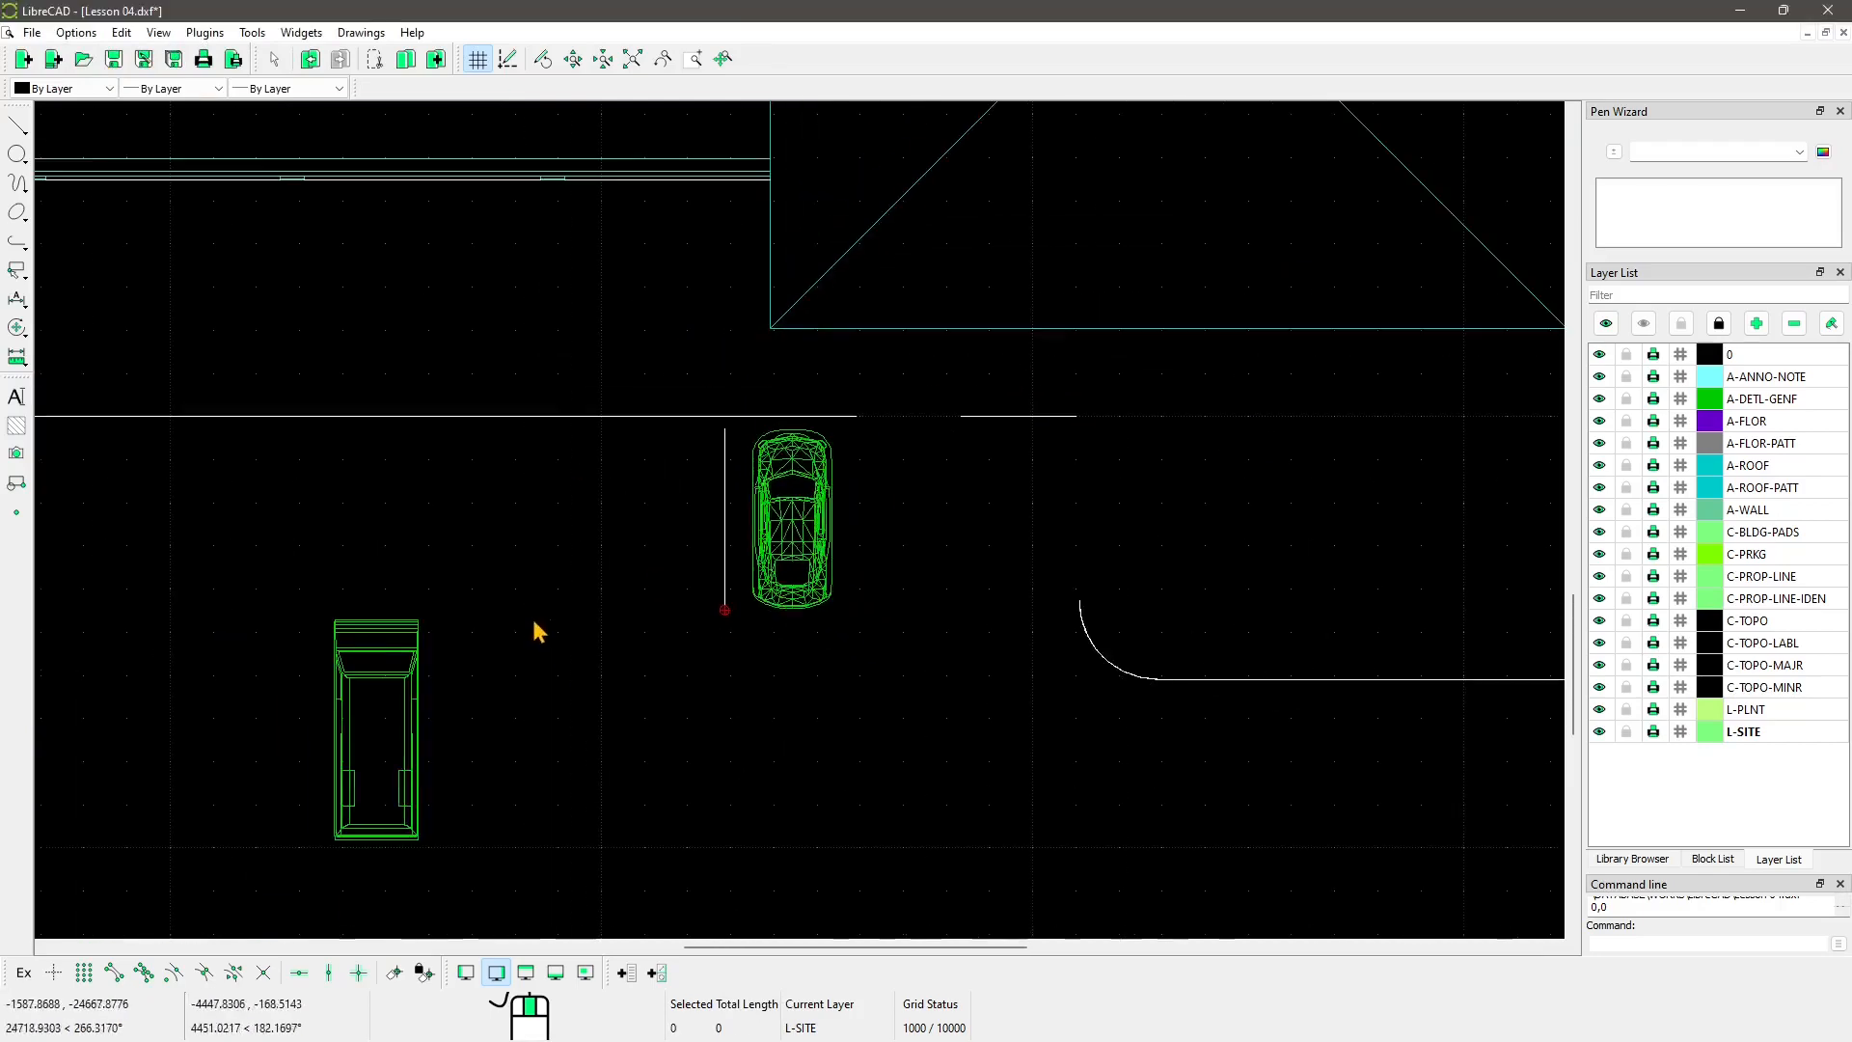
scroll(537, 622, down, 2)
scroll(785, 650, down, 3)
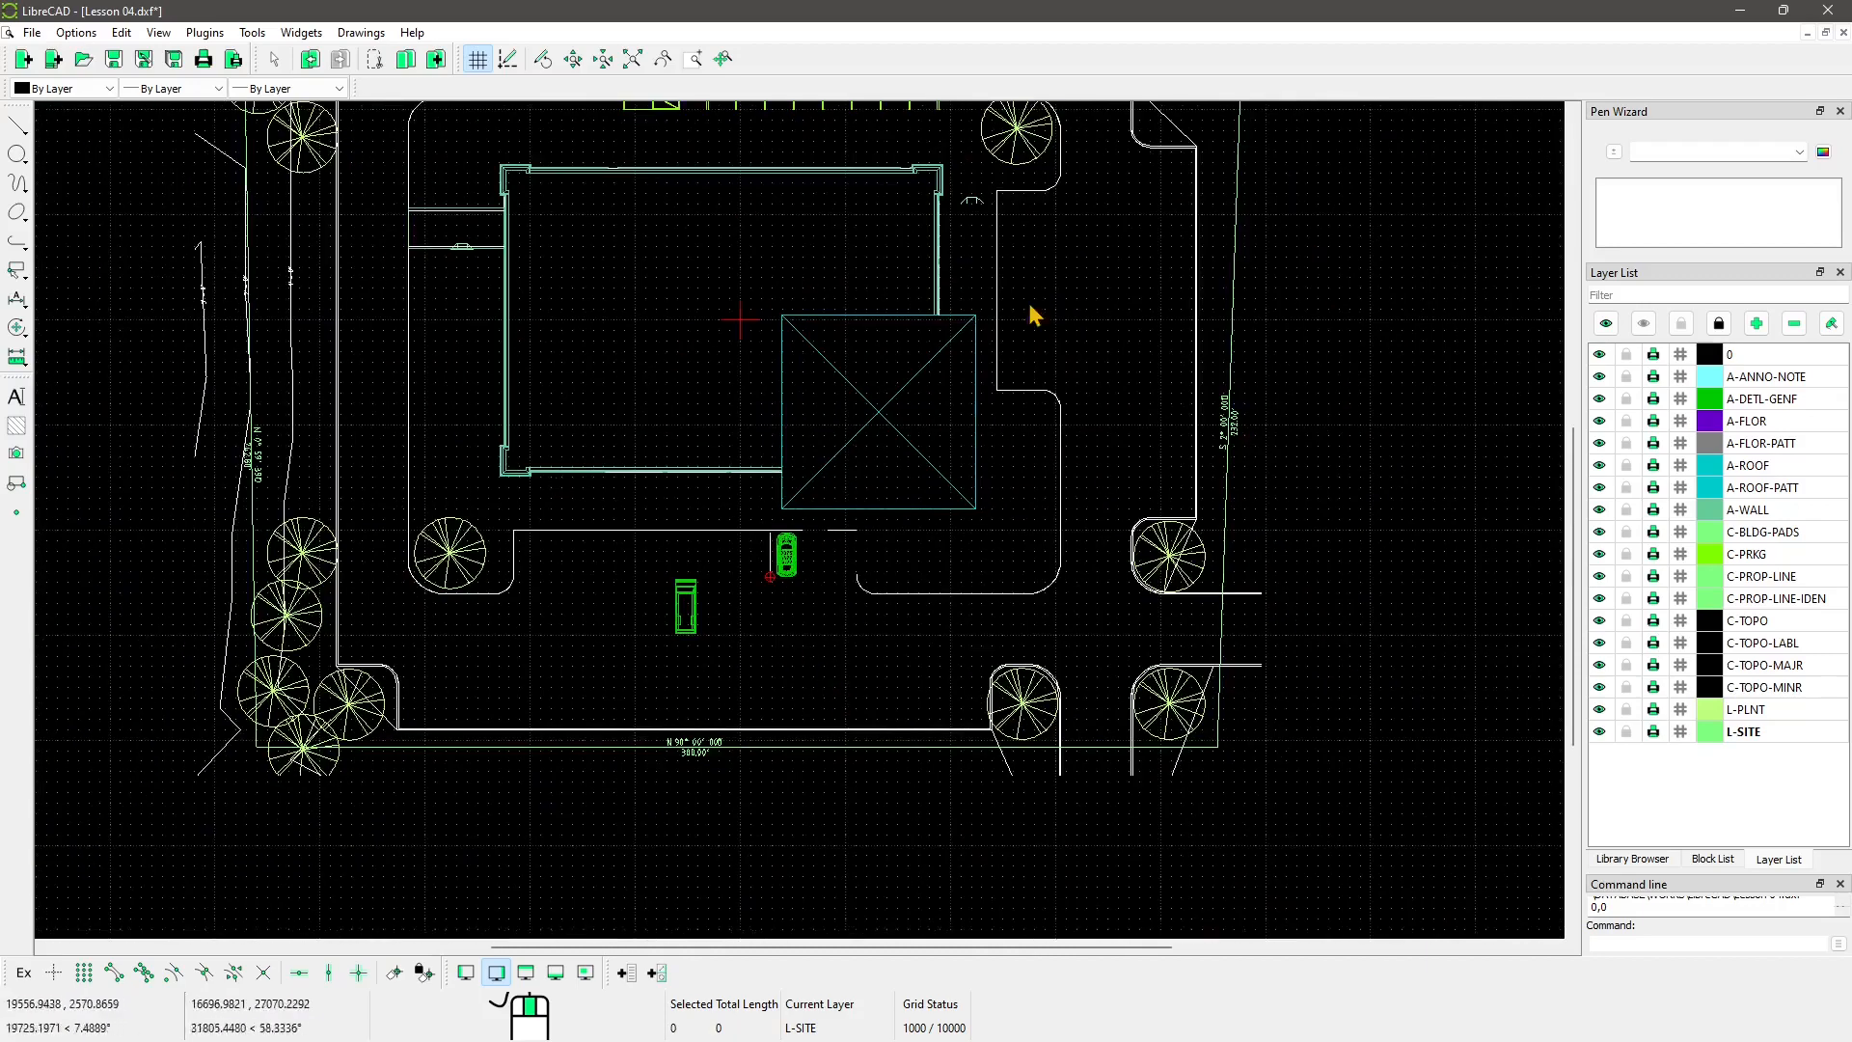
scroll(669, 324, down, 3)
middle_drag(670, 307, 679, 359)
scroll(851, 484, up, 1)
middle_drag(624, 517, 639, 522)
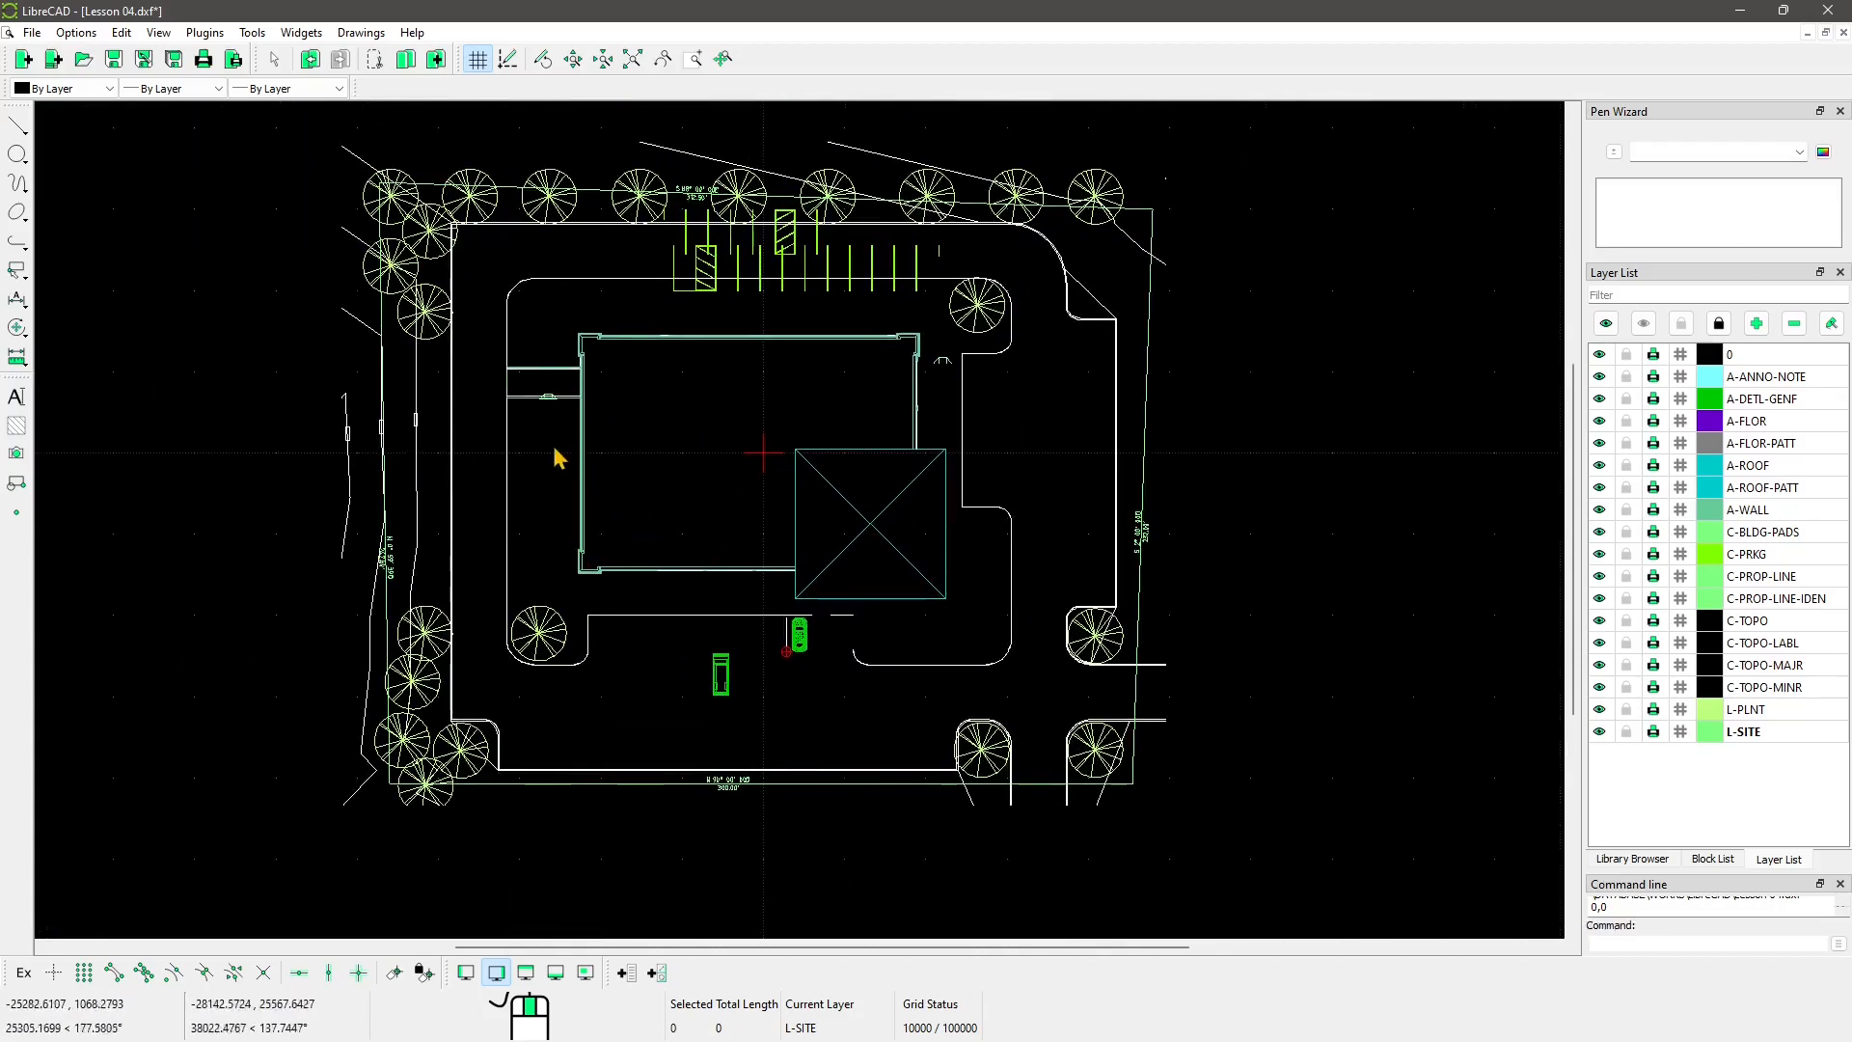
middle_drag(478, 530, 502, 538)
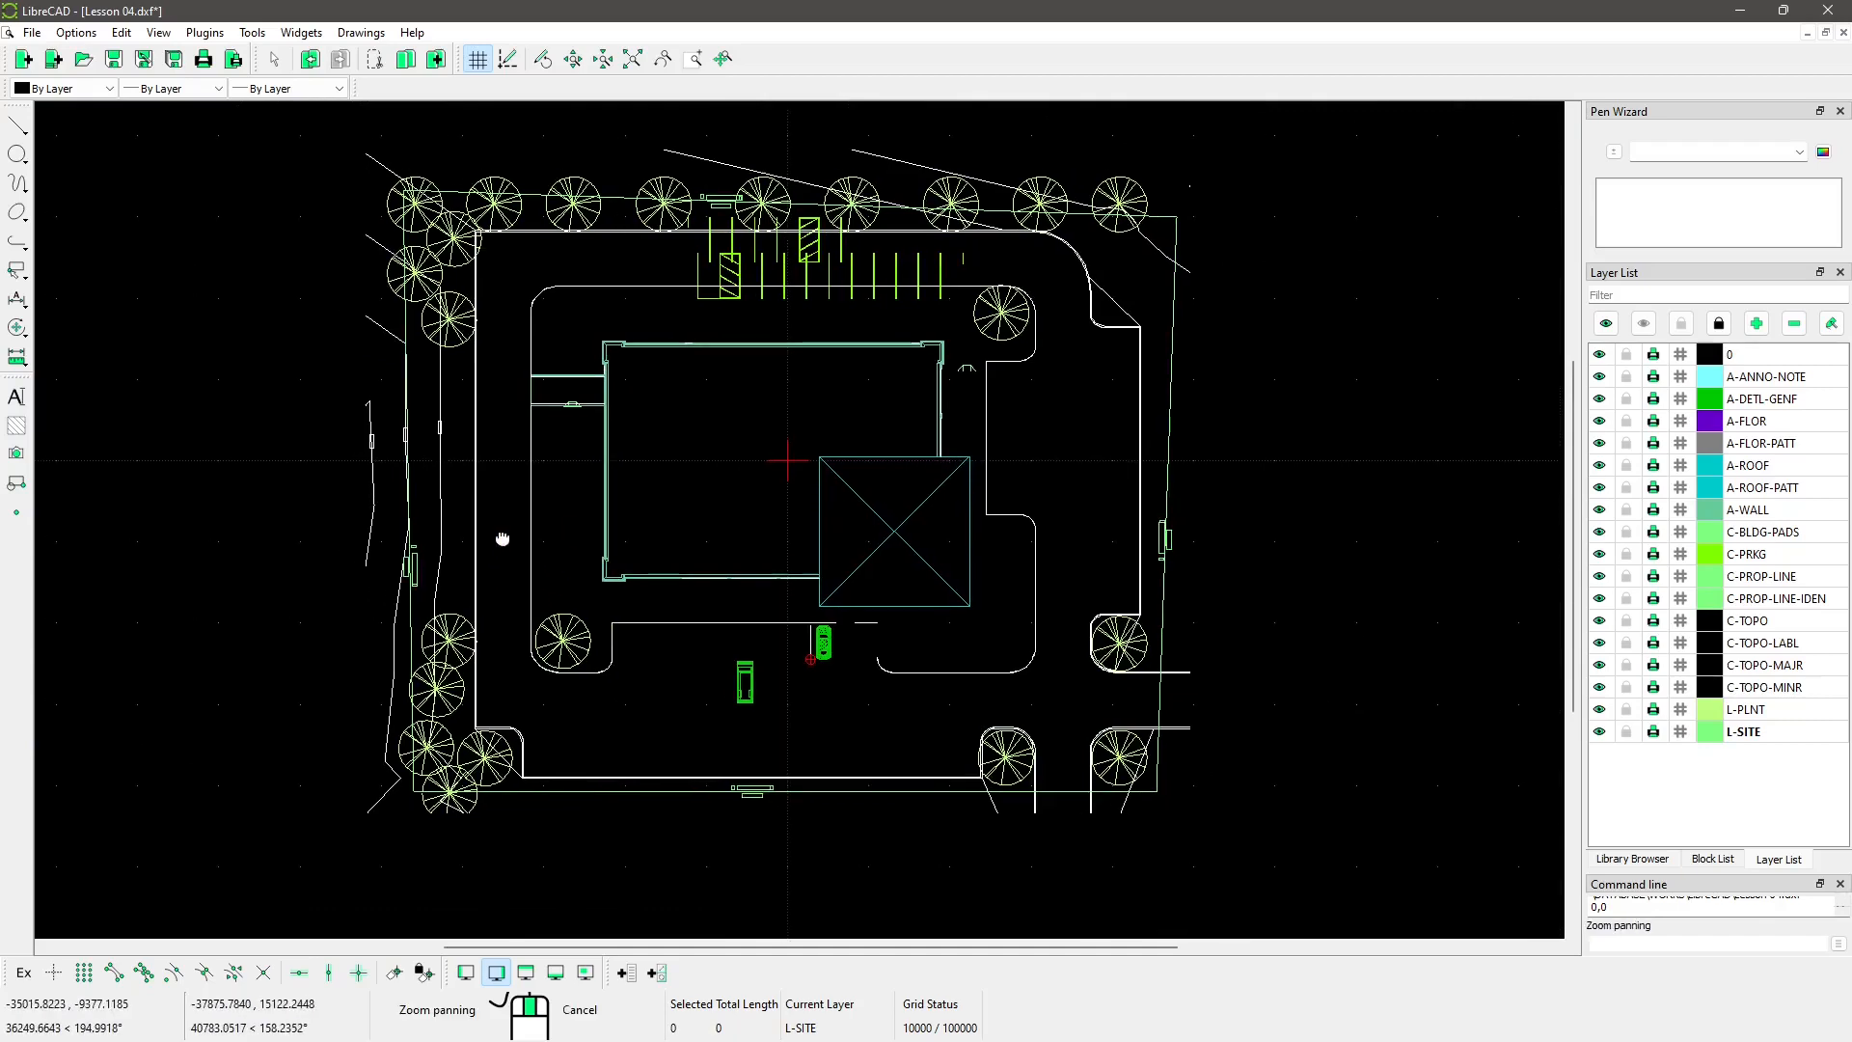
scroll(389, 546, down, 3)
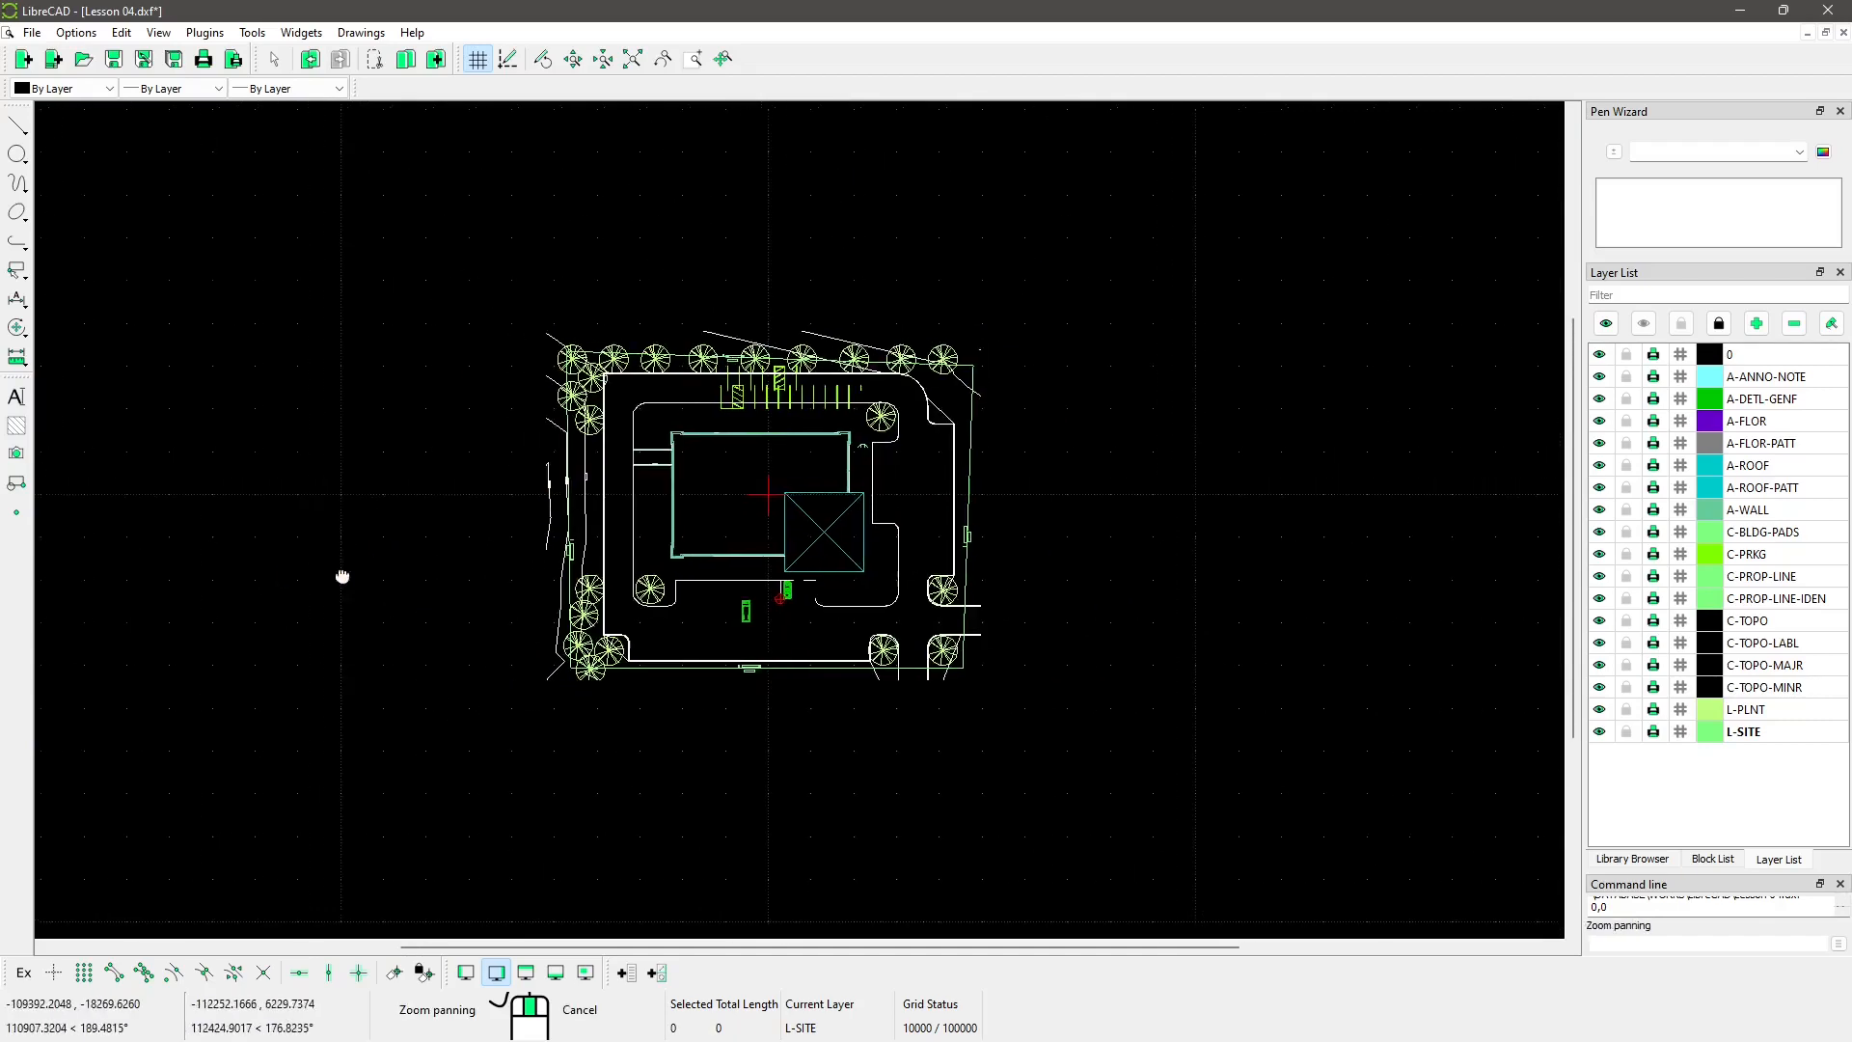
mouse_move(343, 576)
middle_down()
mouse_move(507, 537)
mouse_move(306, 525)
middle_up()
scroll(566, 425, up, 3)
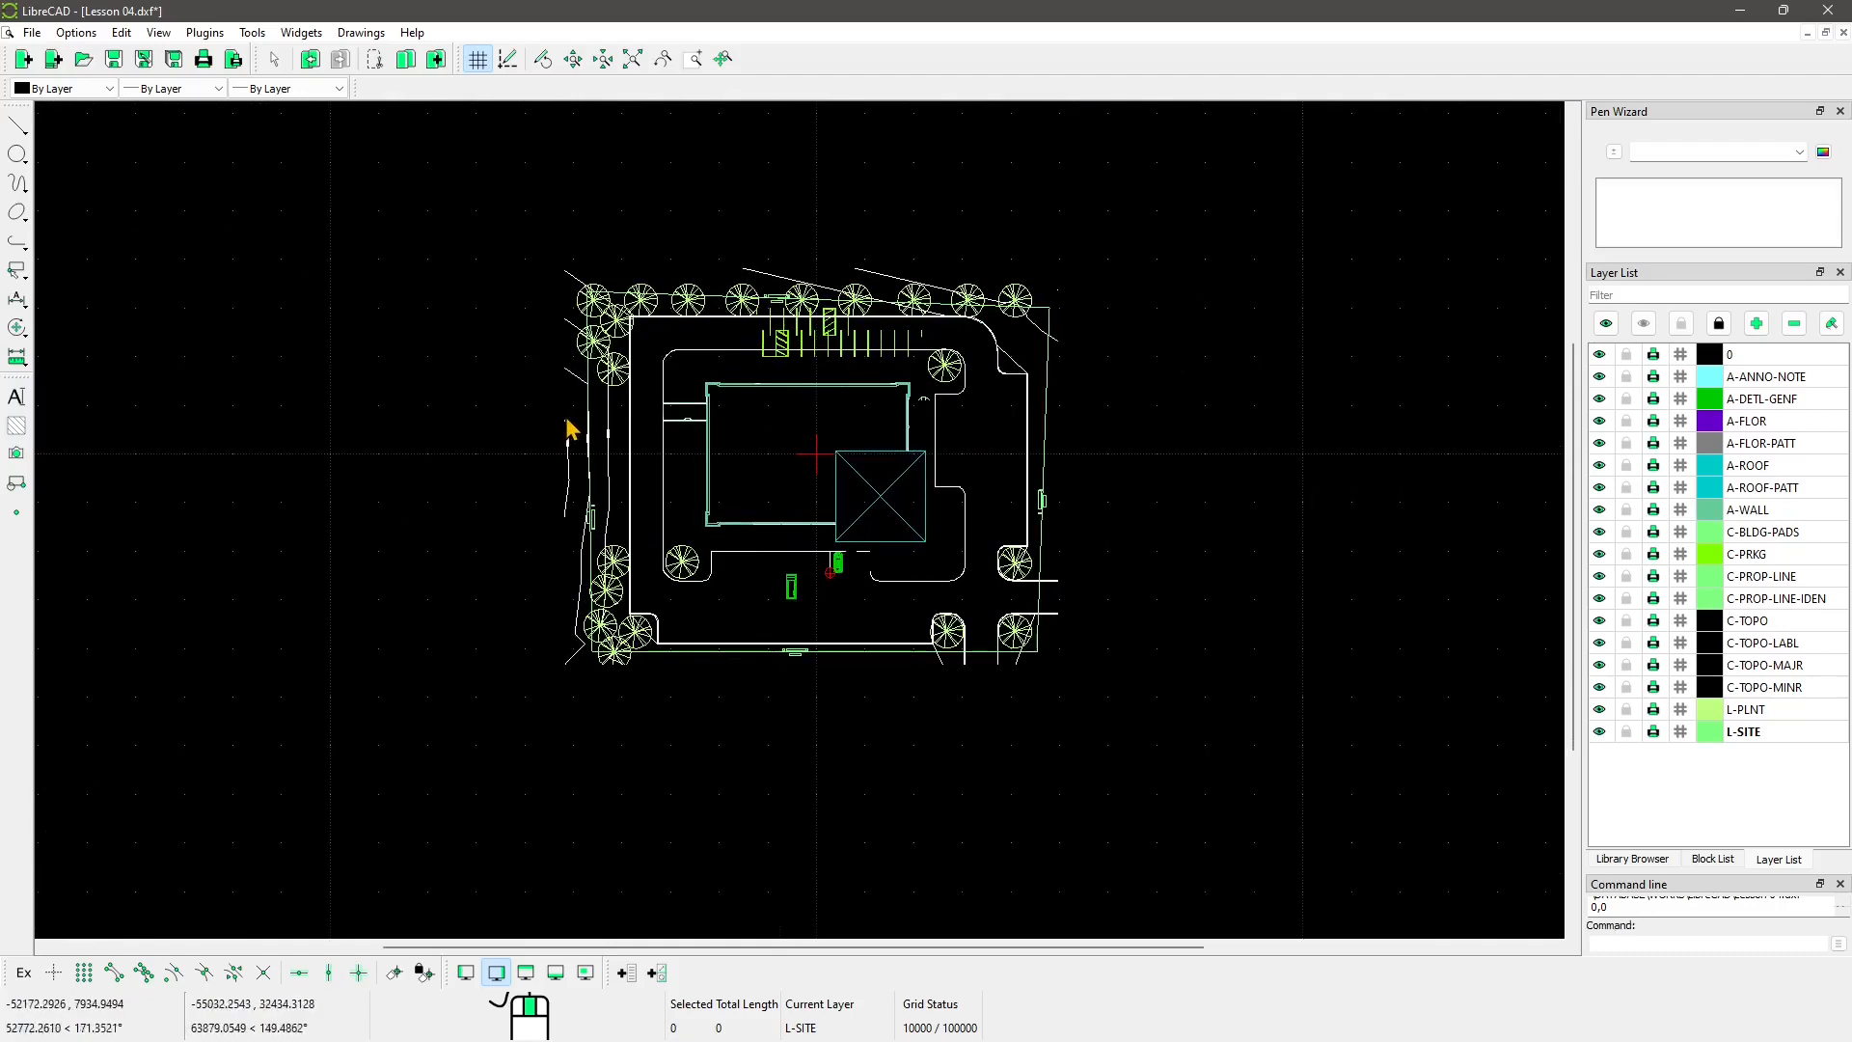
click(113, 61)
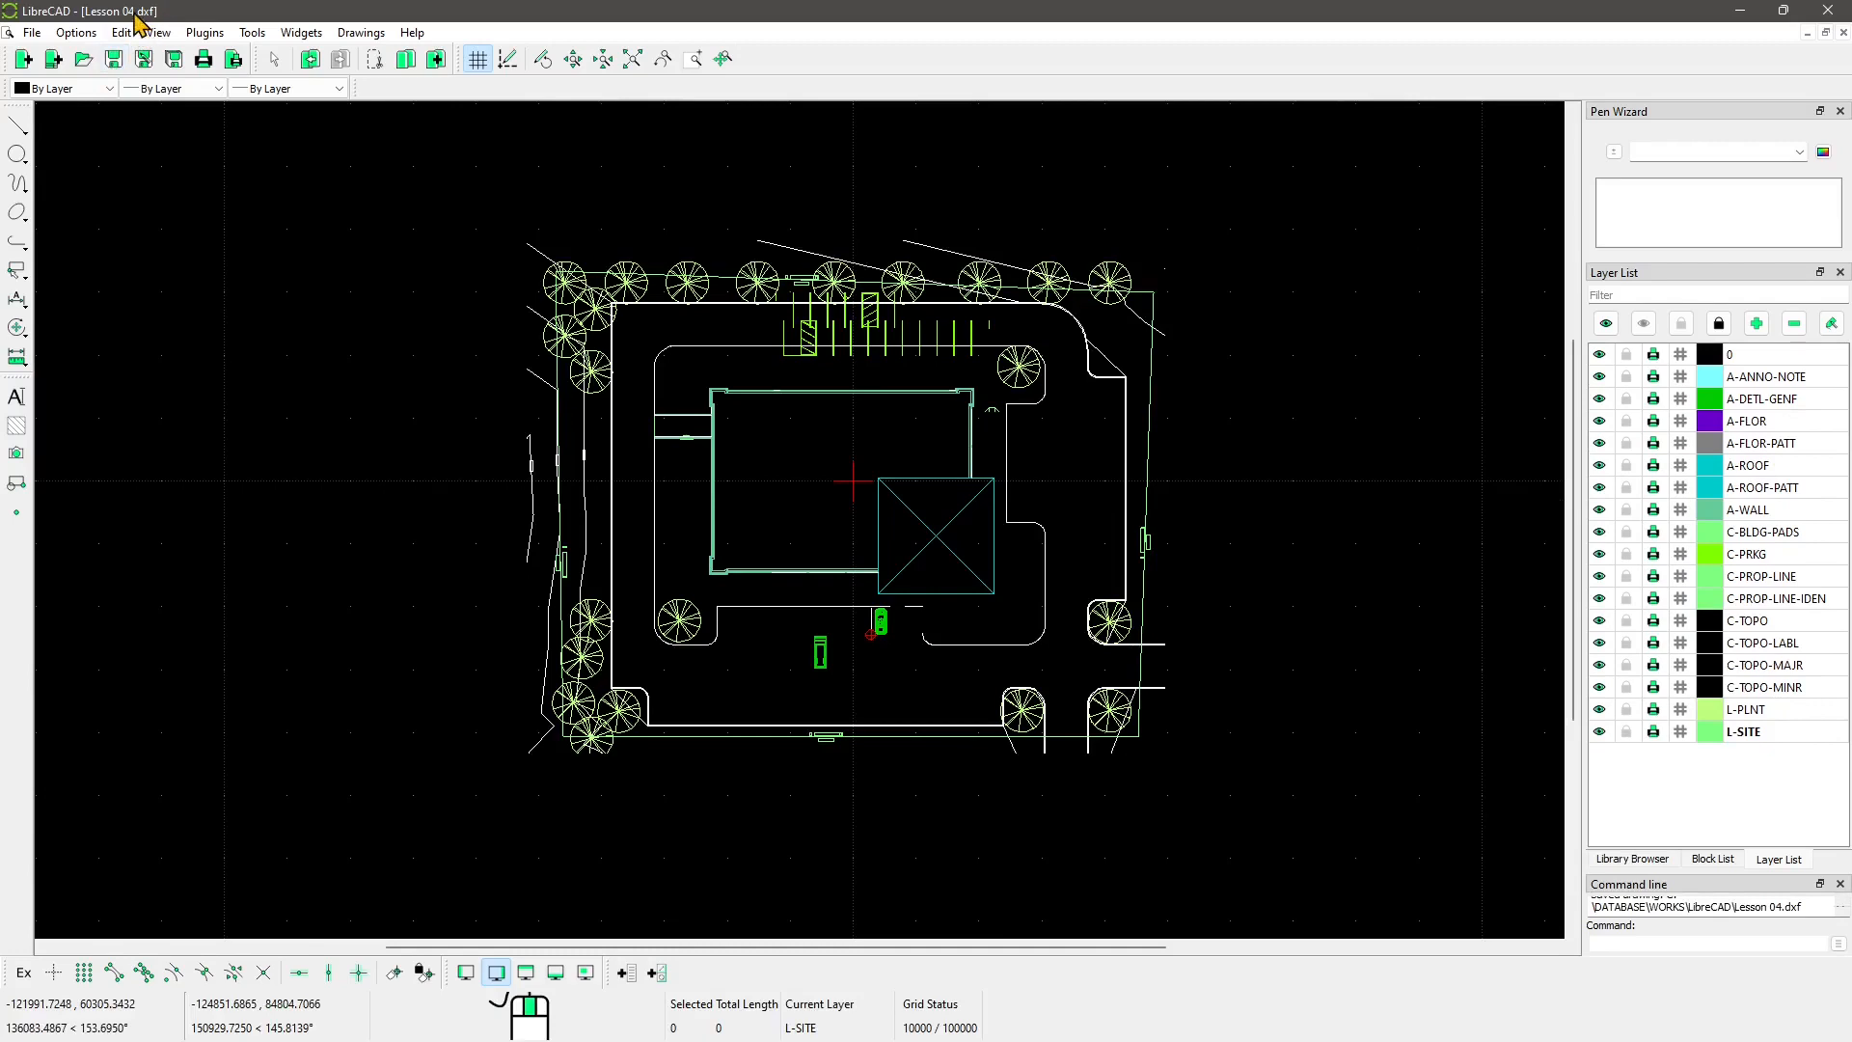
Step: Start a blank drawing and save it as 'Lesson 04b' in the LibreCAD folder
click(31, 32)
click(53, 62)
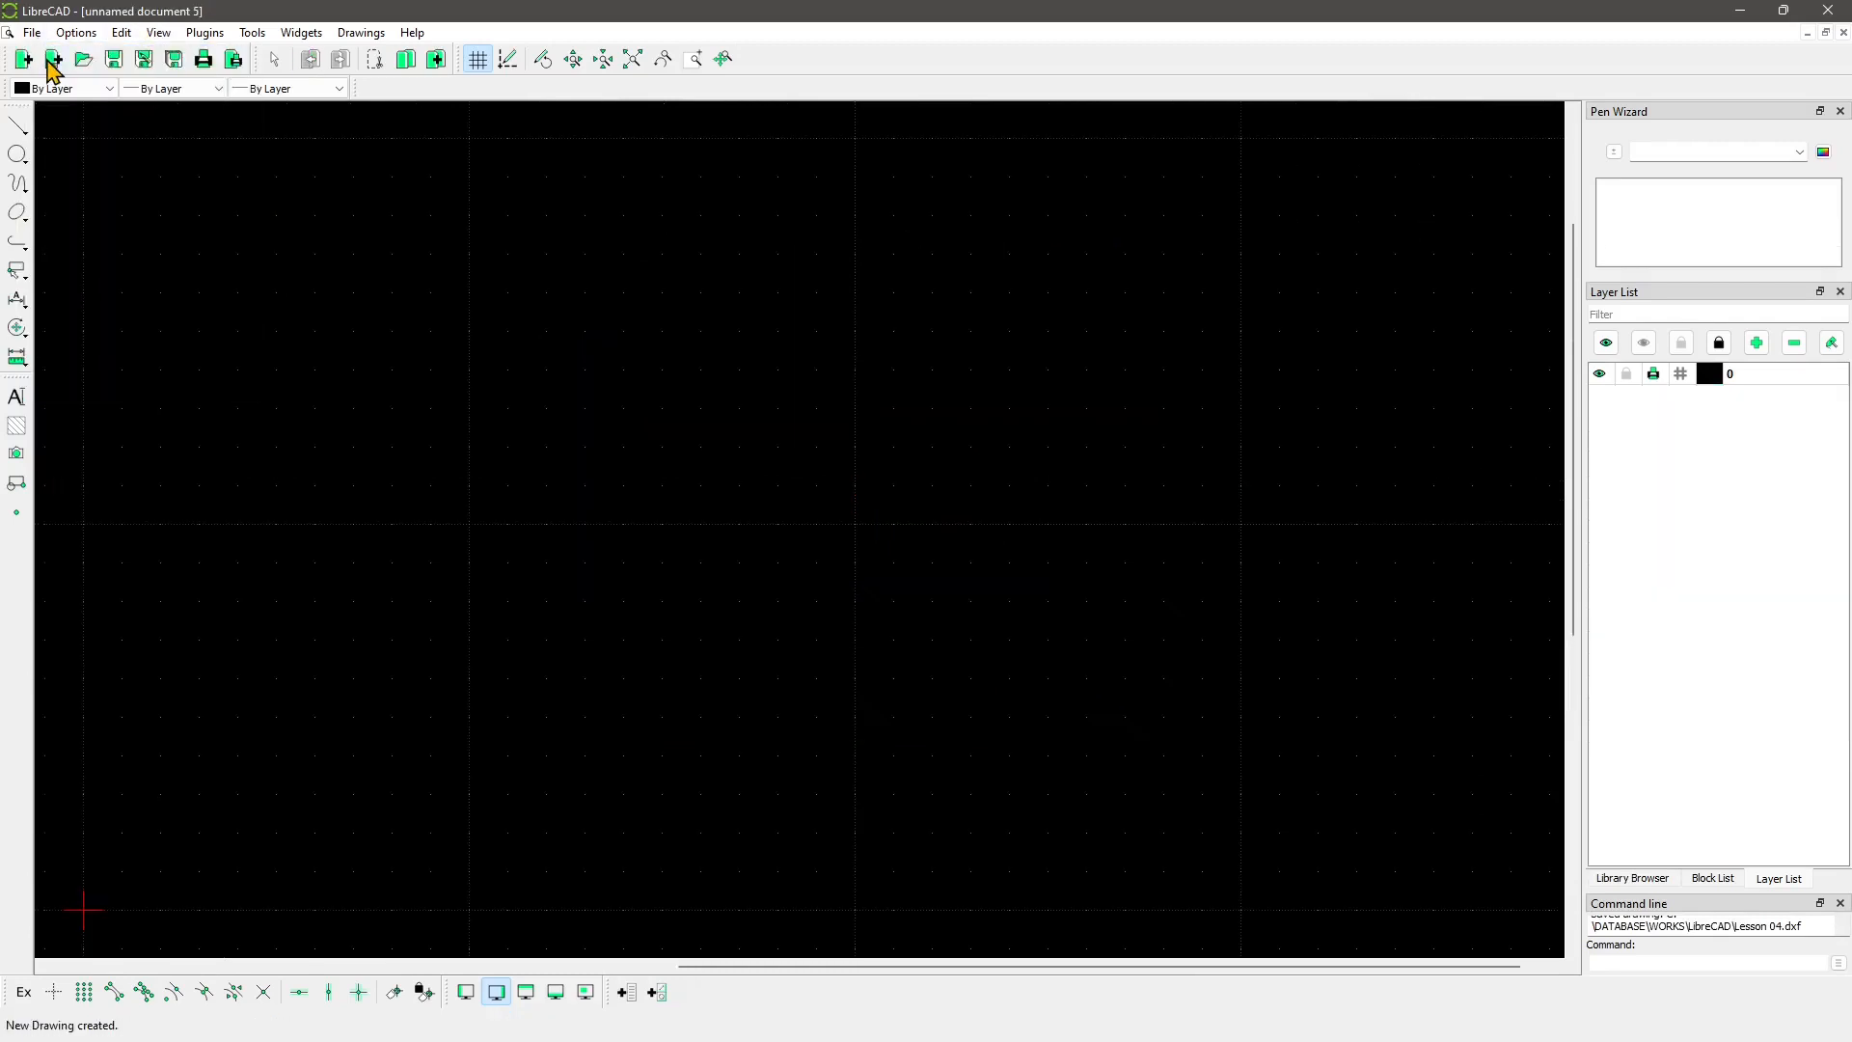
click(32, 37)
click(92, 169)
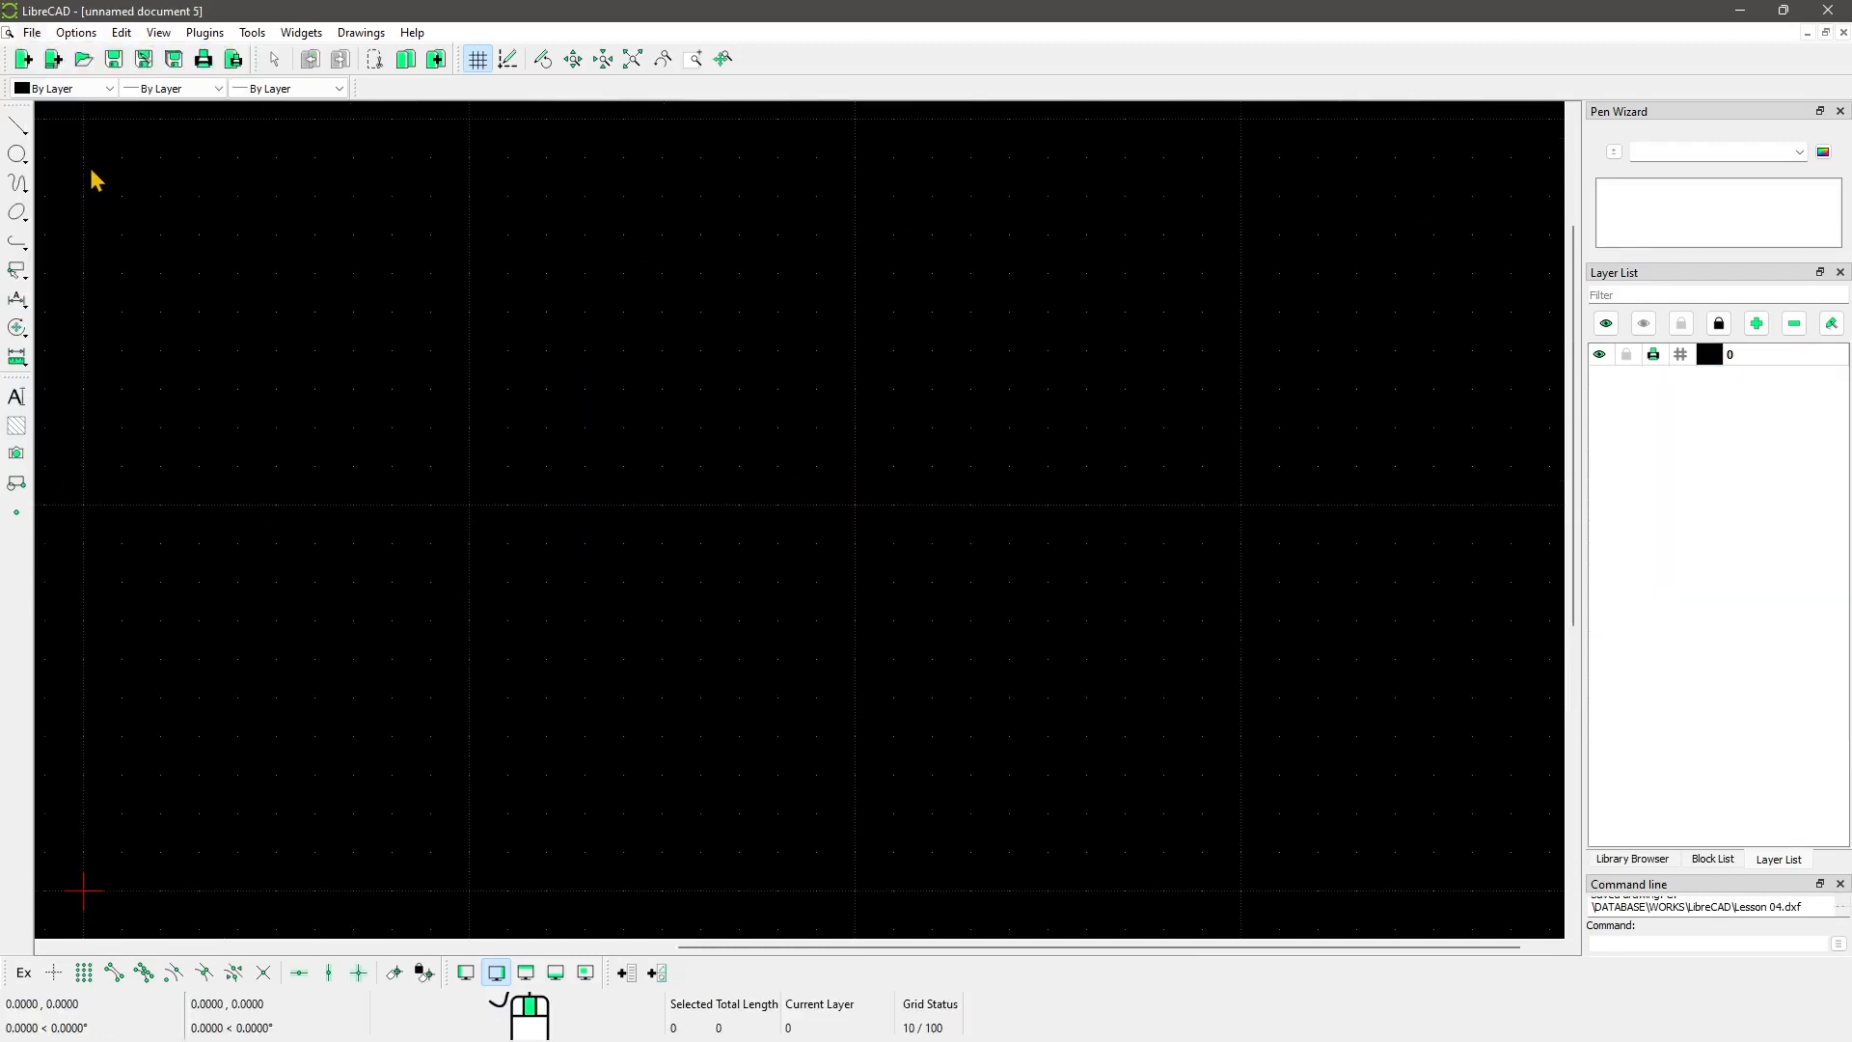
text(Le)
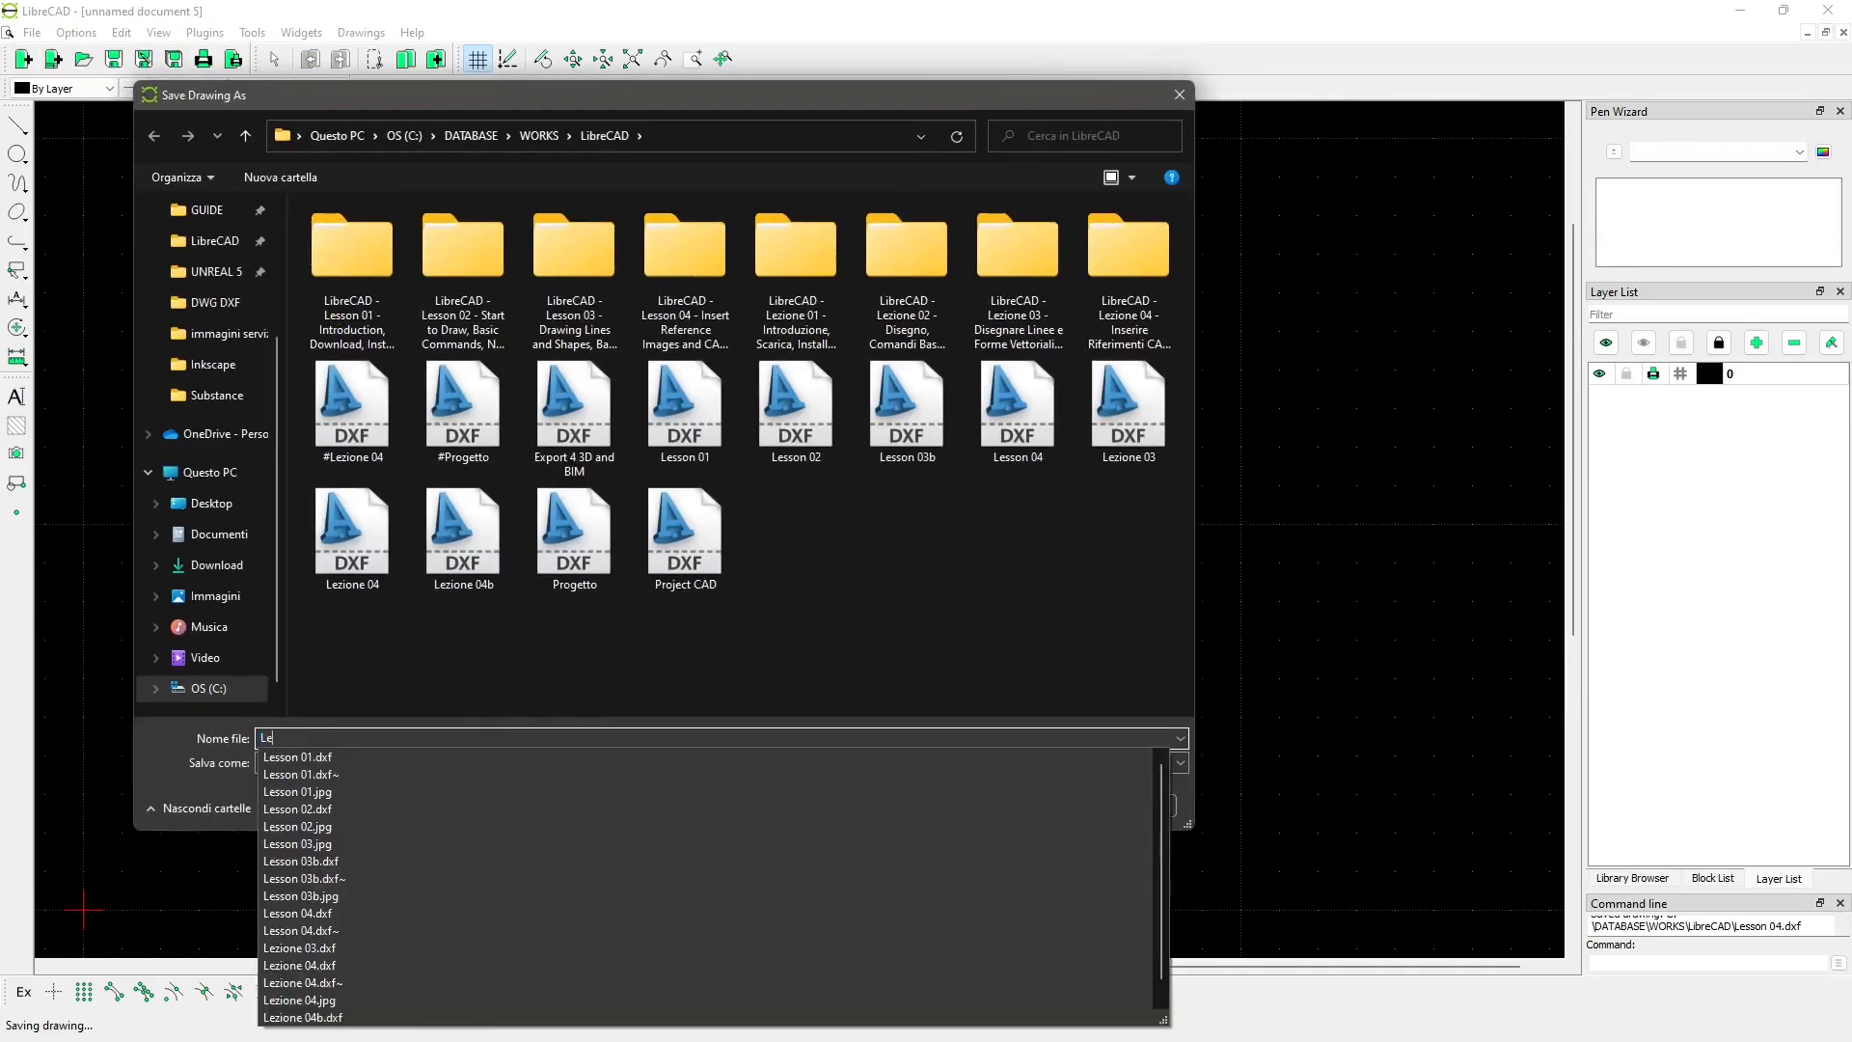
text(sson 04b)
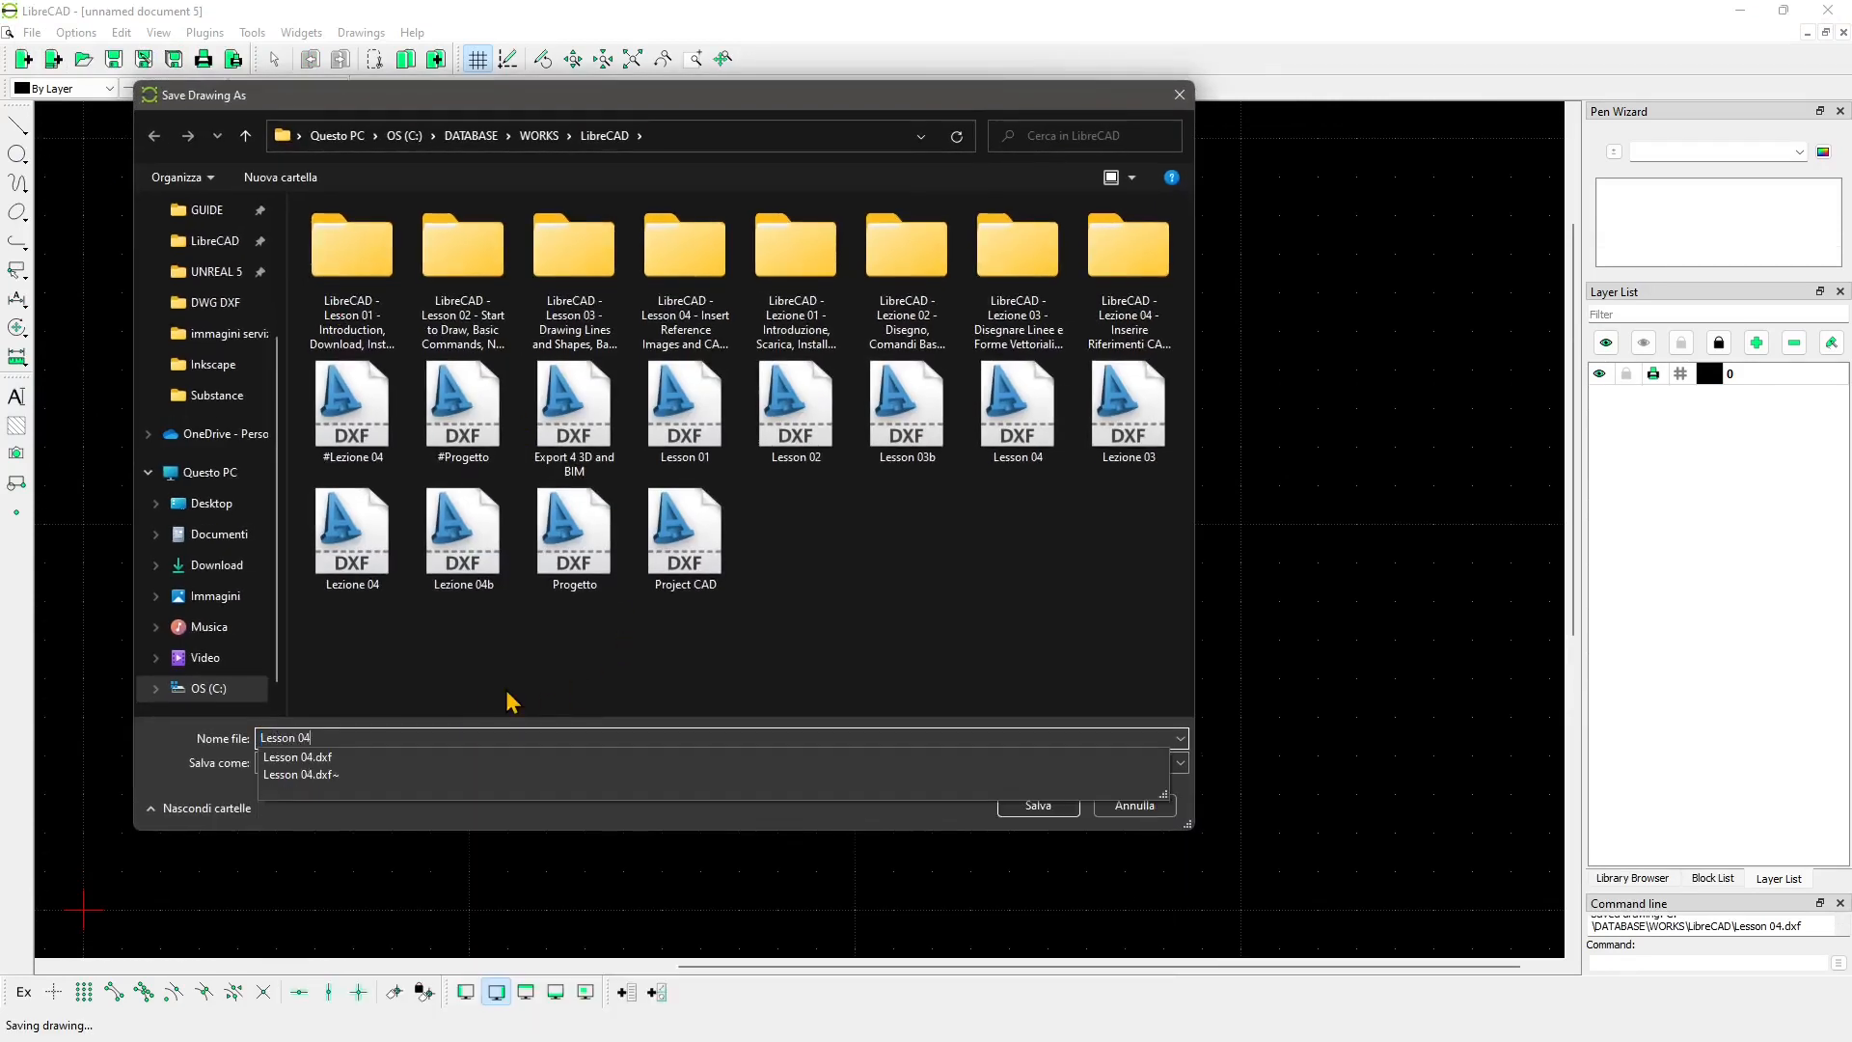
click(1037, 805)
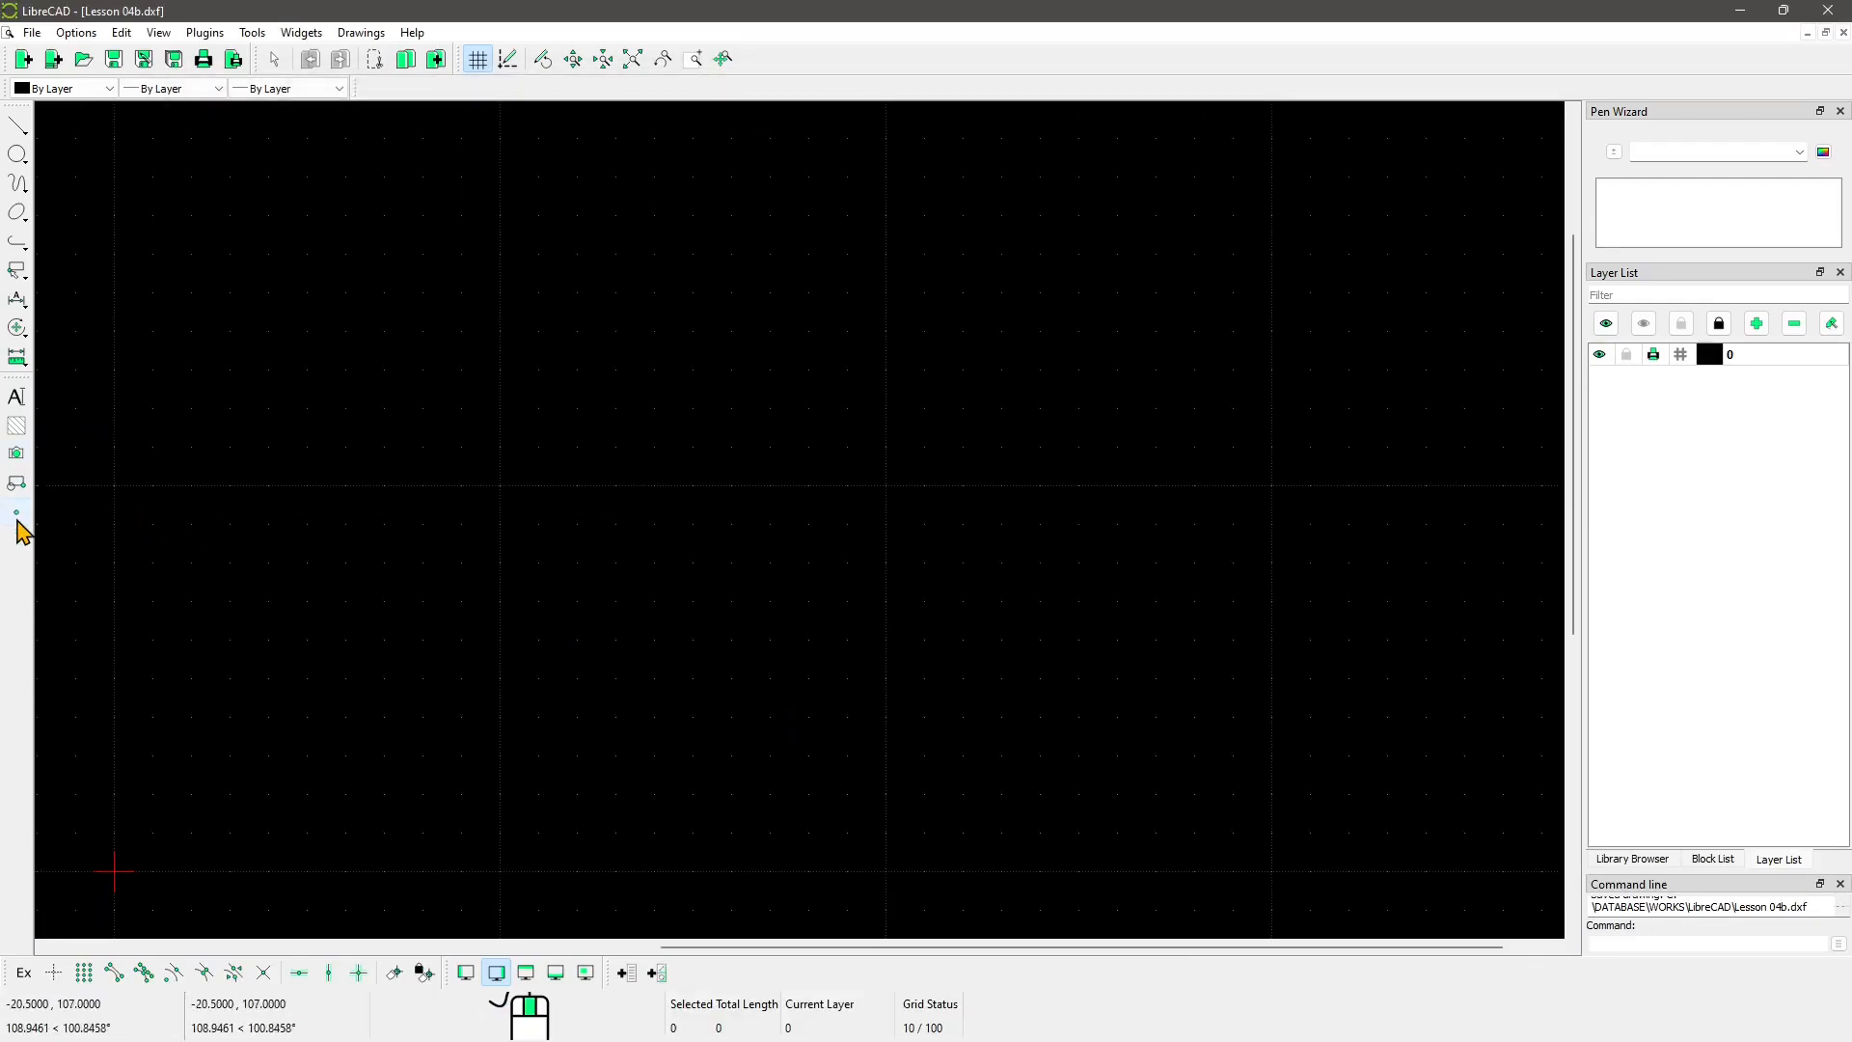
Step: Choose the pianta raster image from the LibreCAD works folder for insertion
click(17, 454)
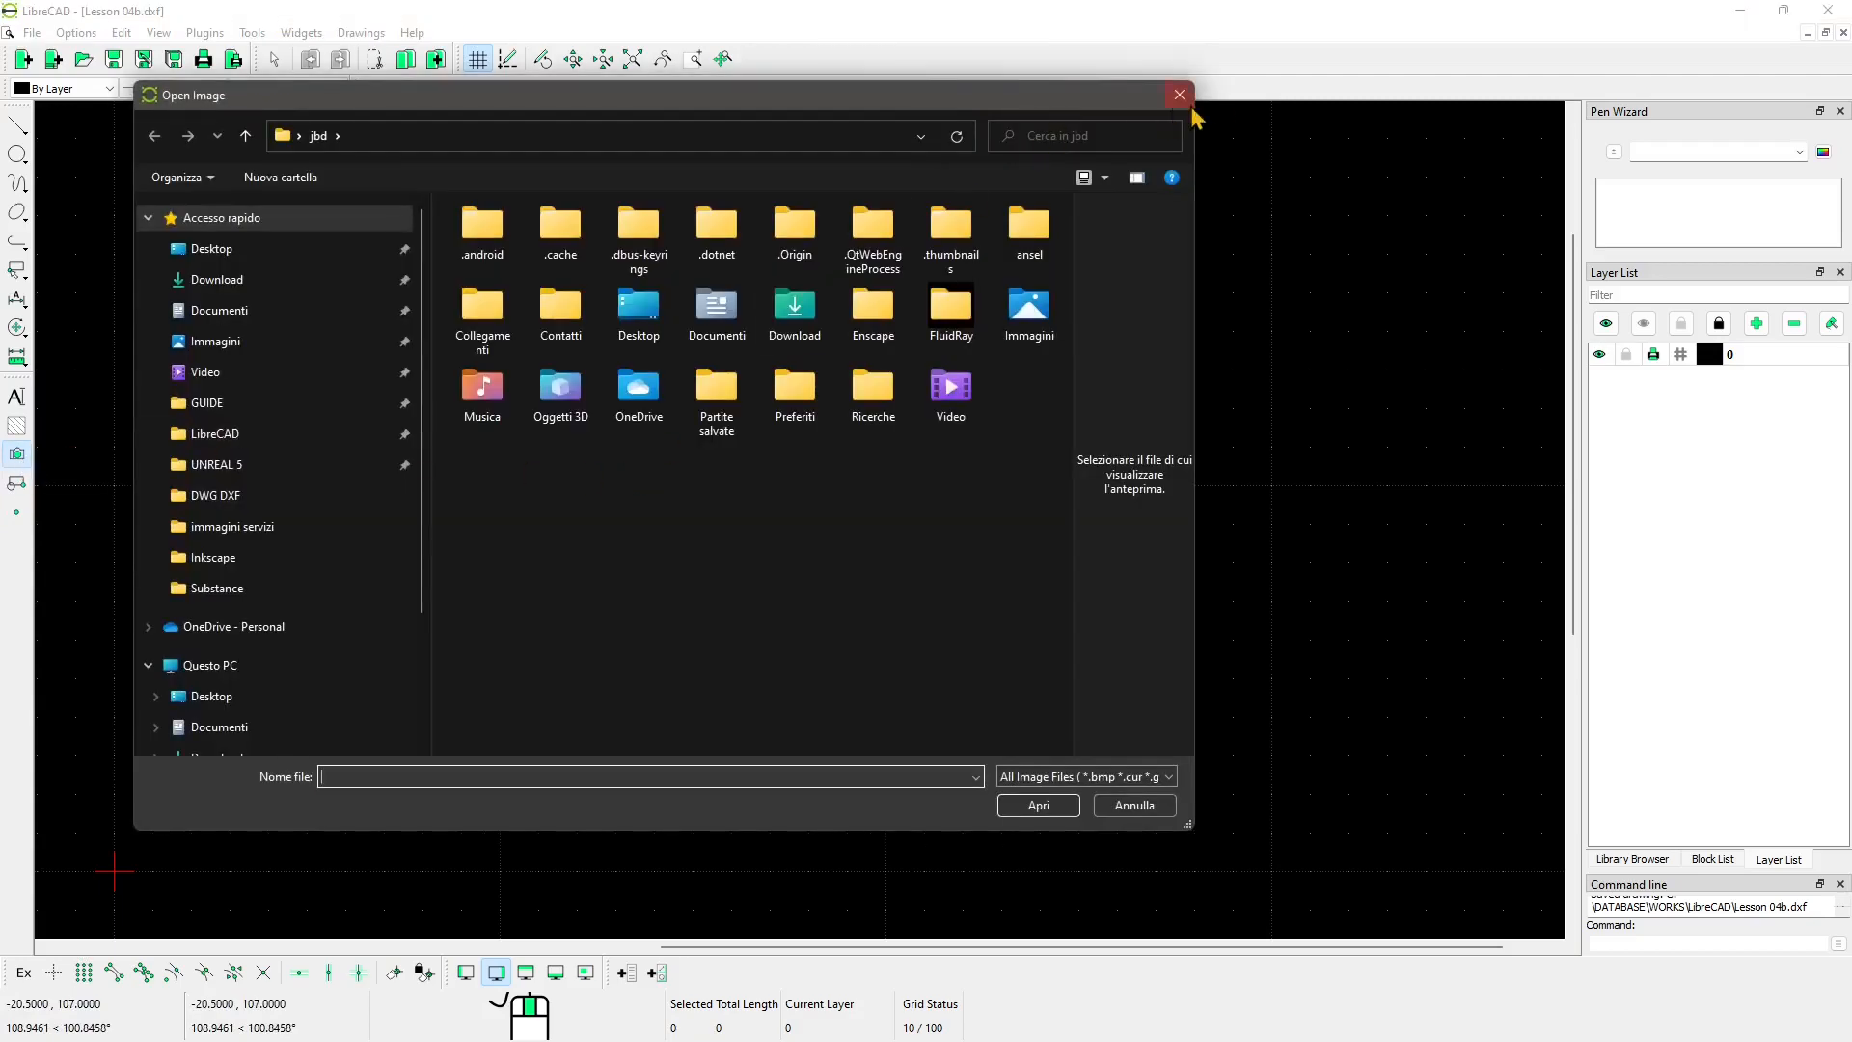
click(1179, 95)
click(32, 32)
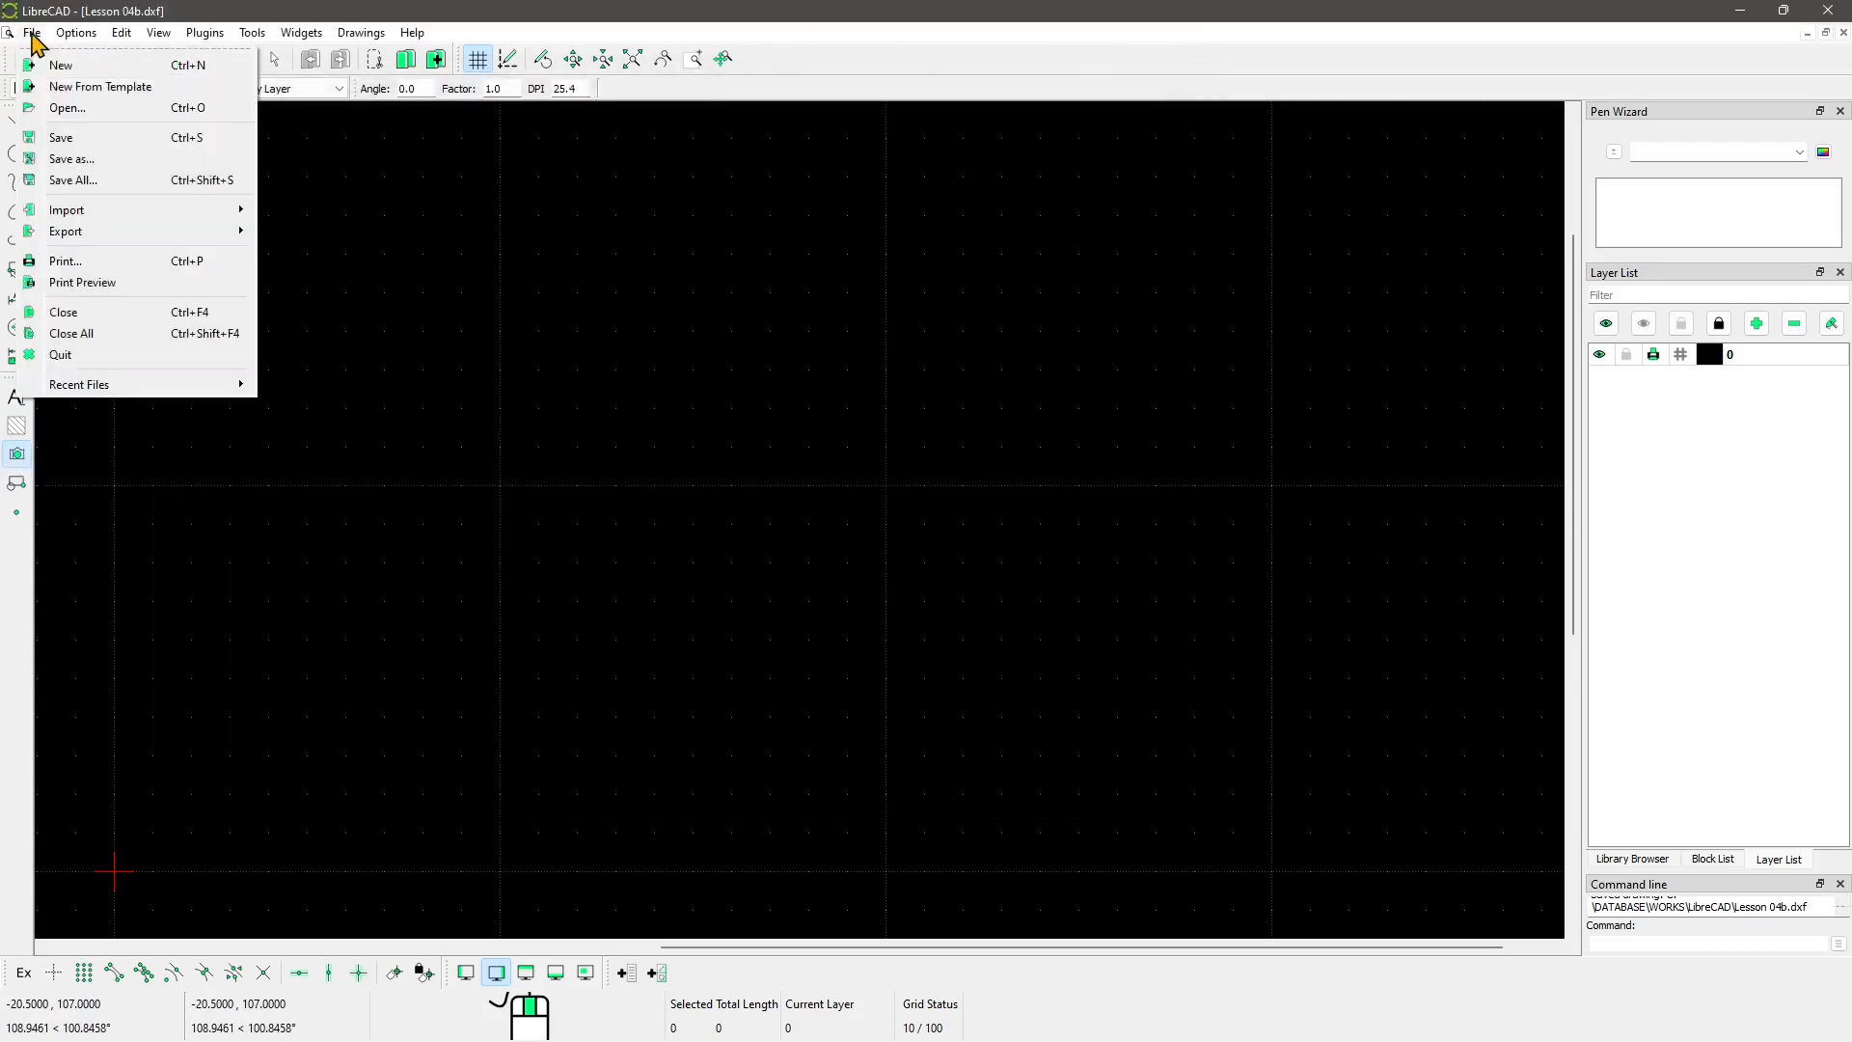
mouse_move(115, 214)
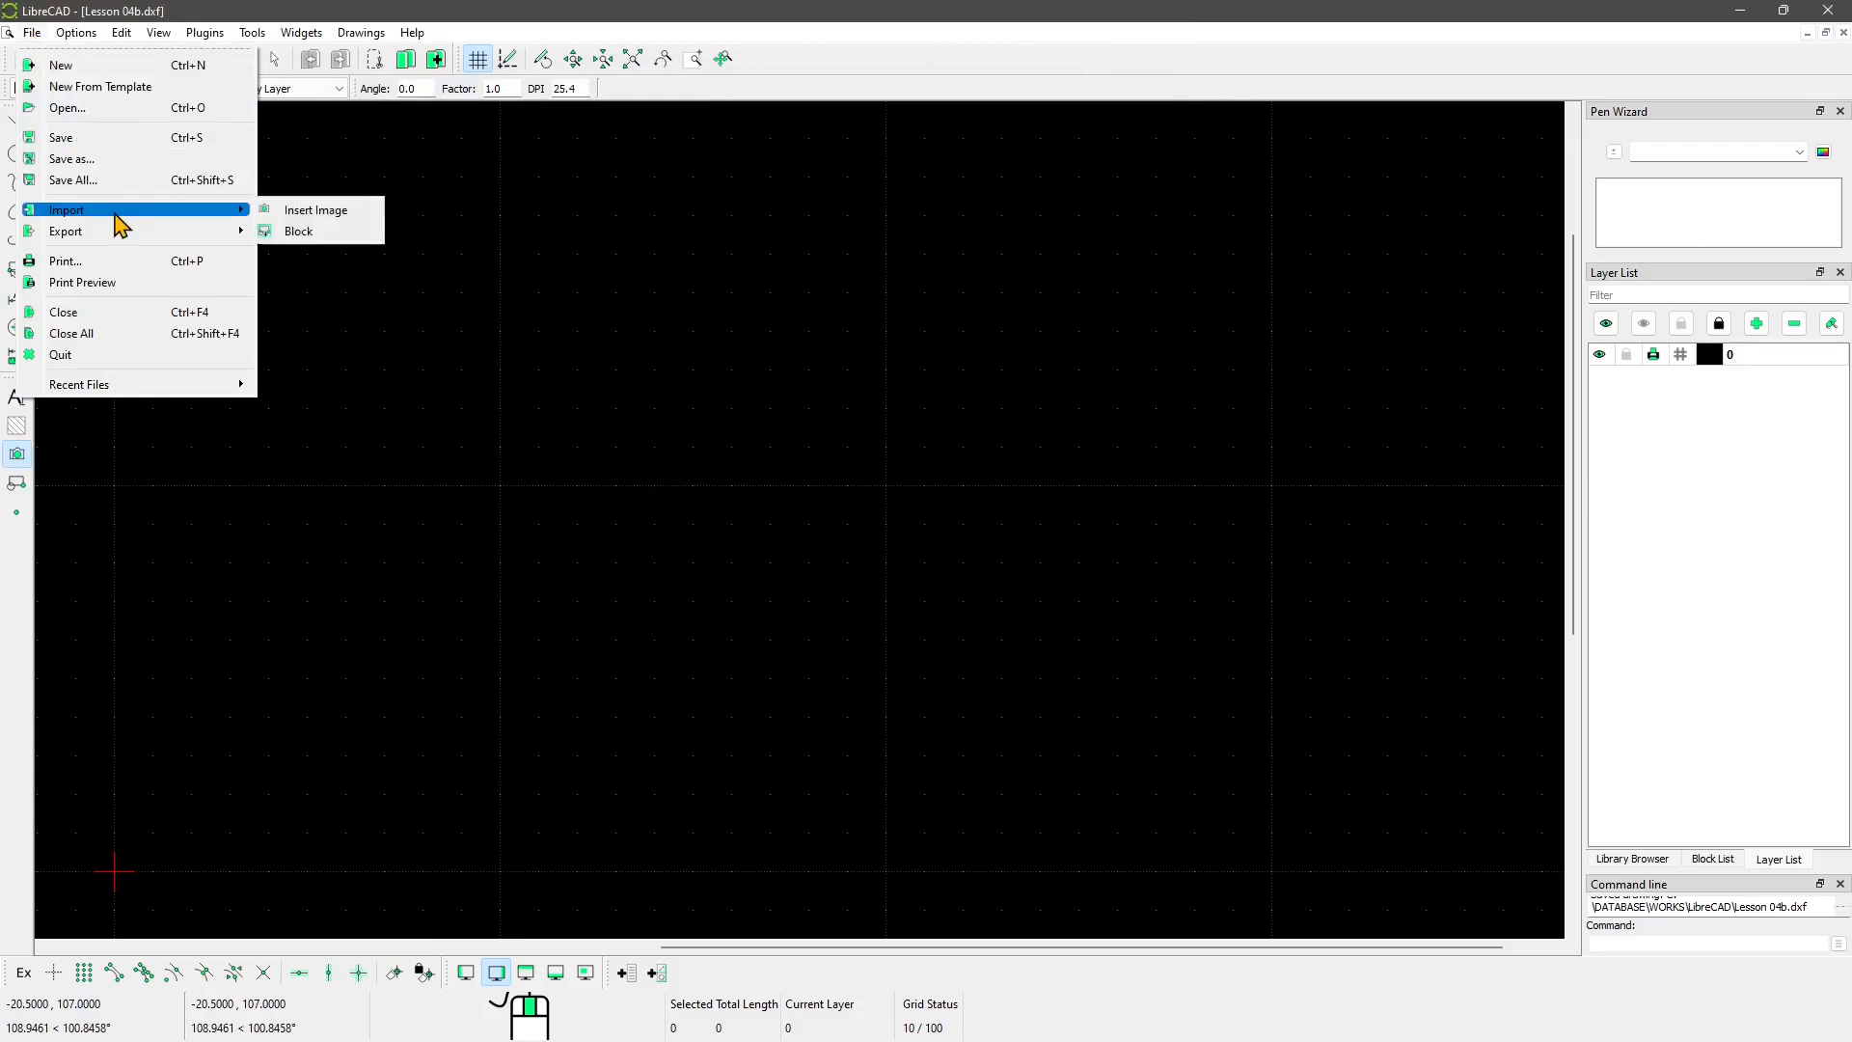
click(307, 211)
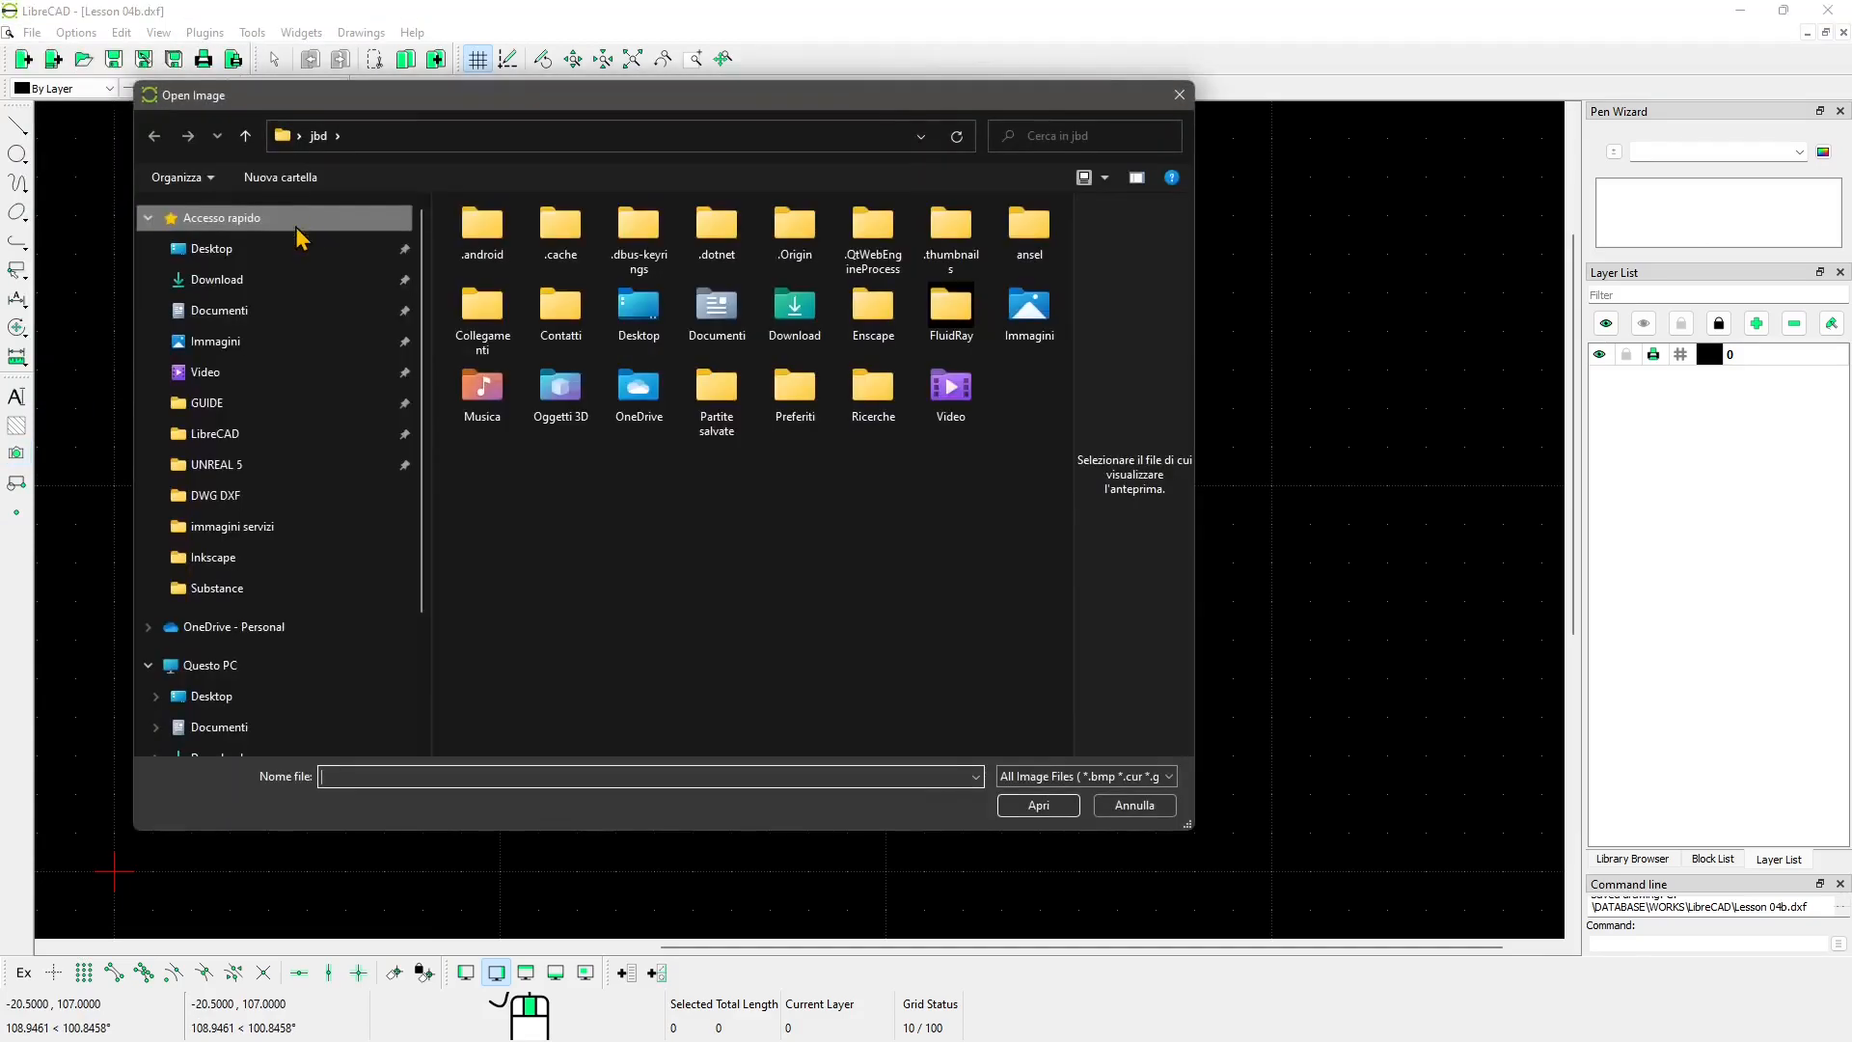
click(236, 434)
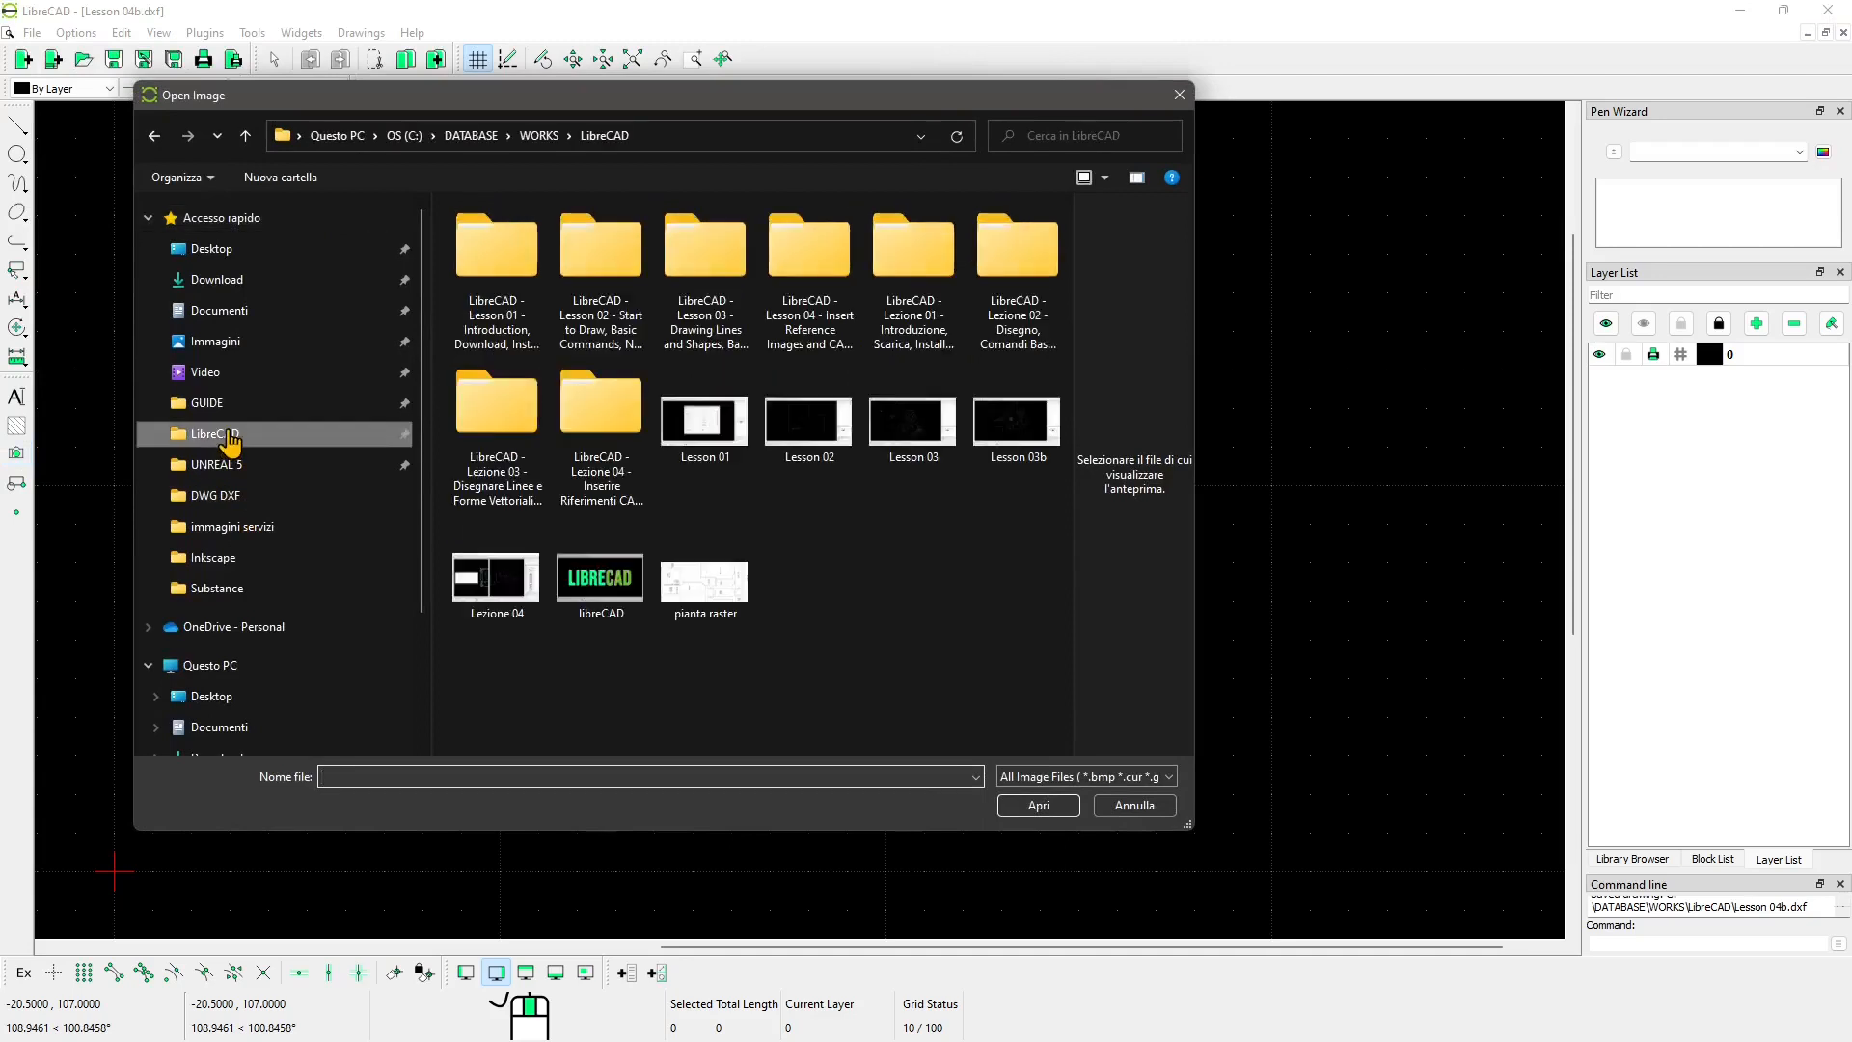
click(706, 587)
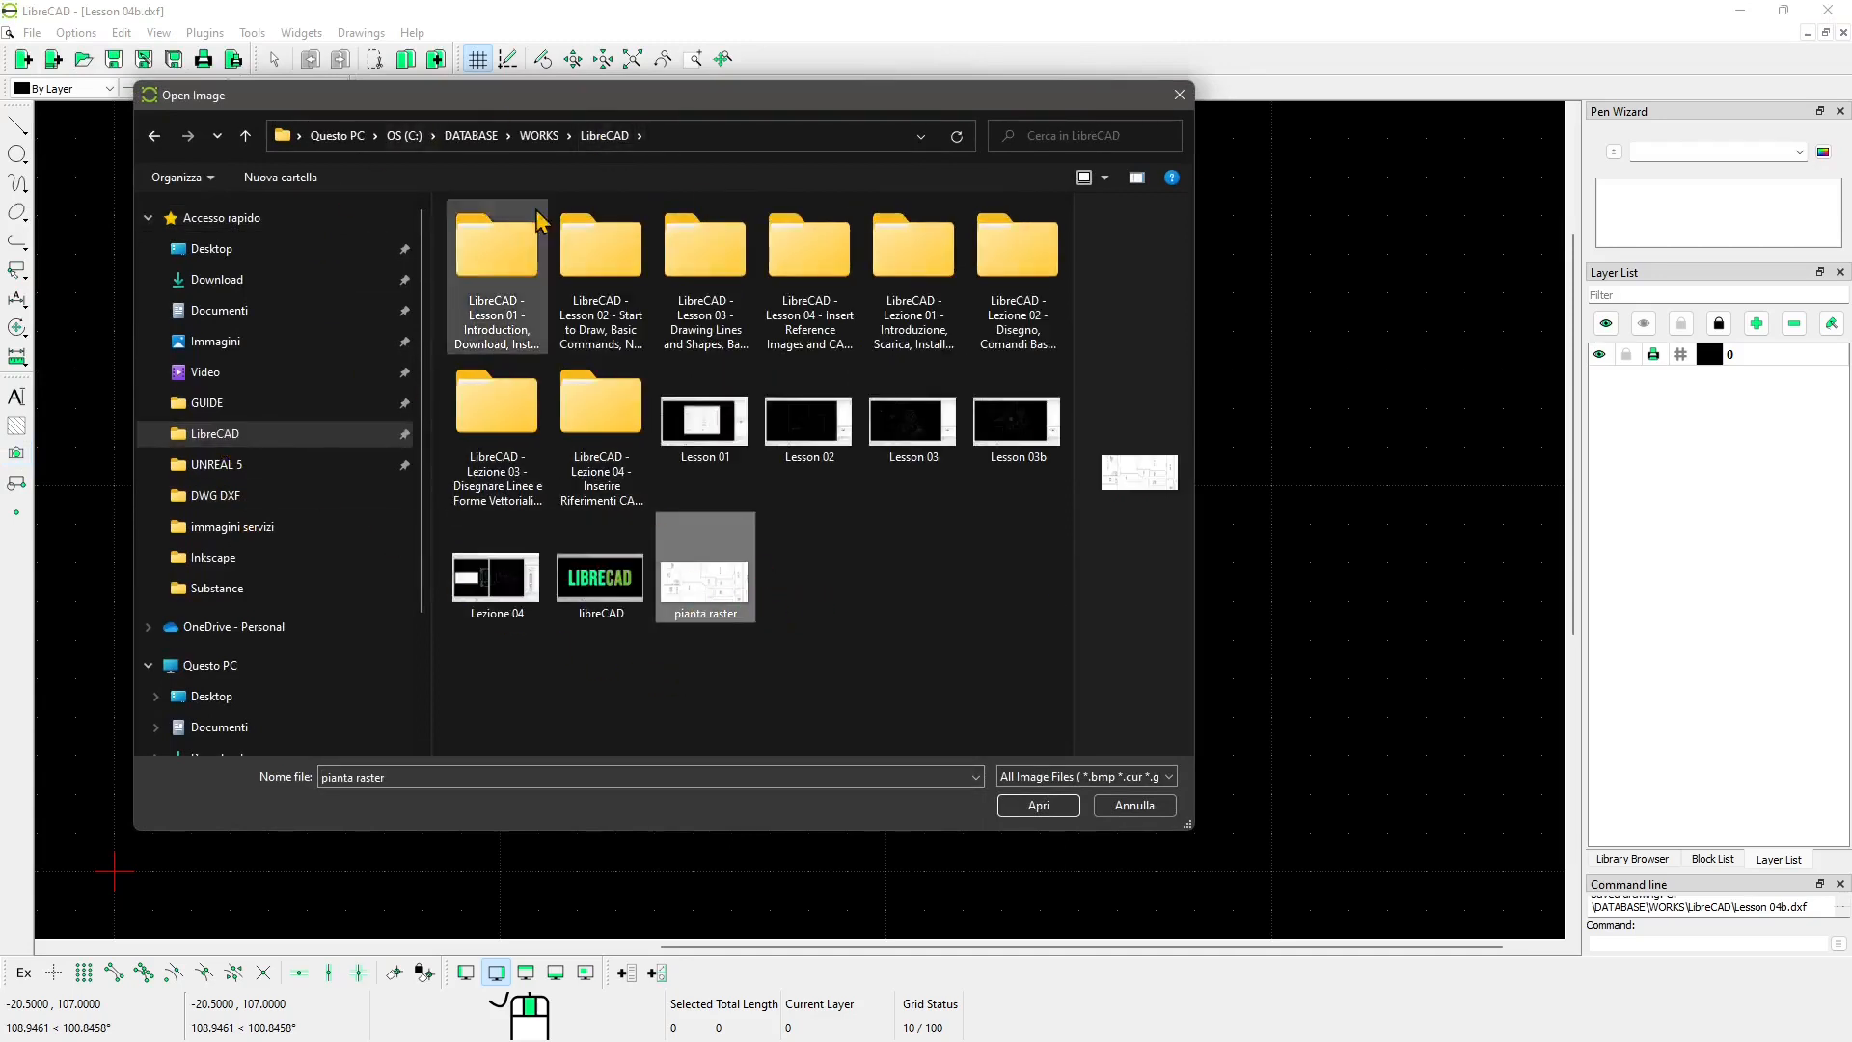
click(1052, 808)
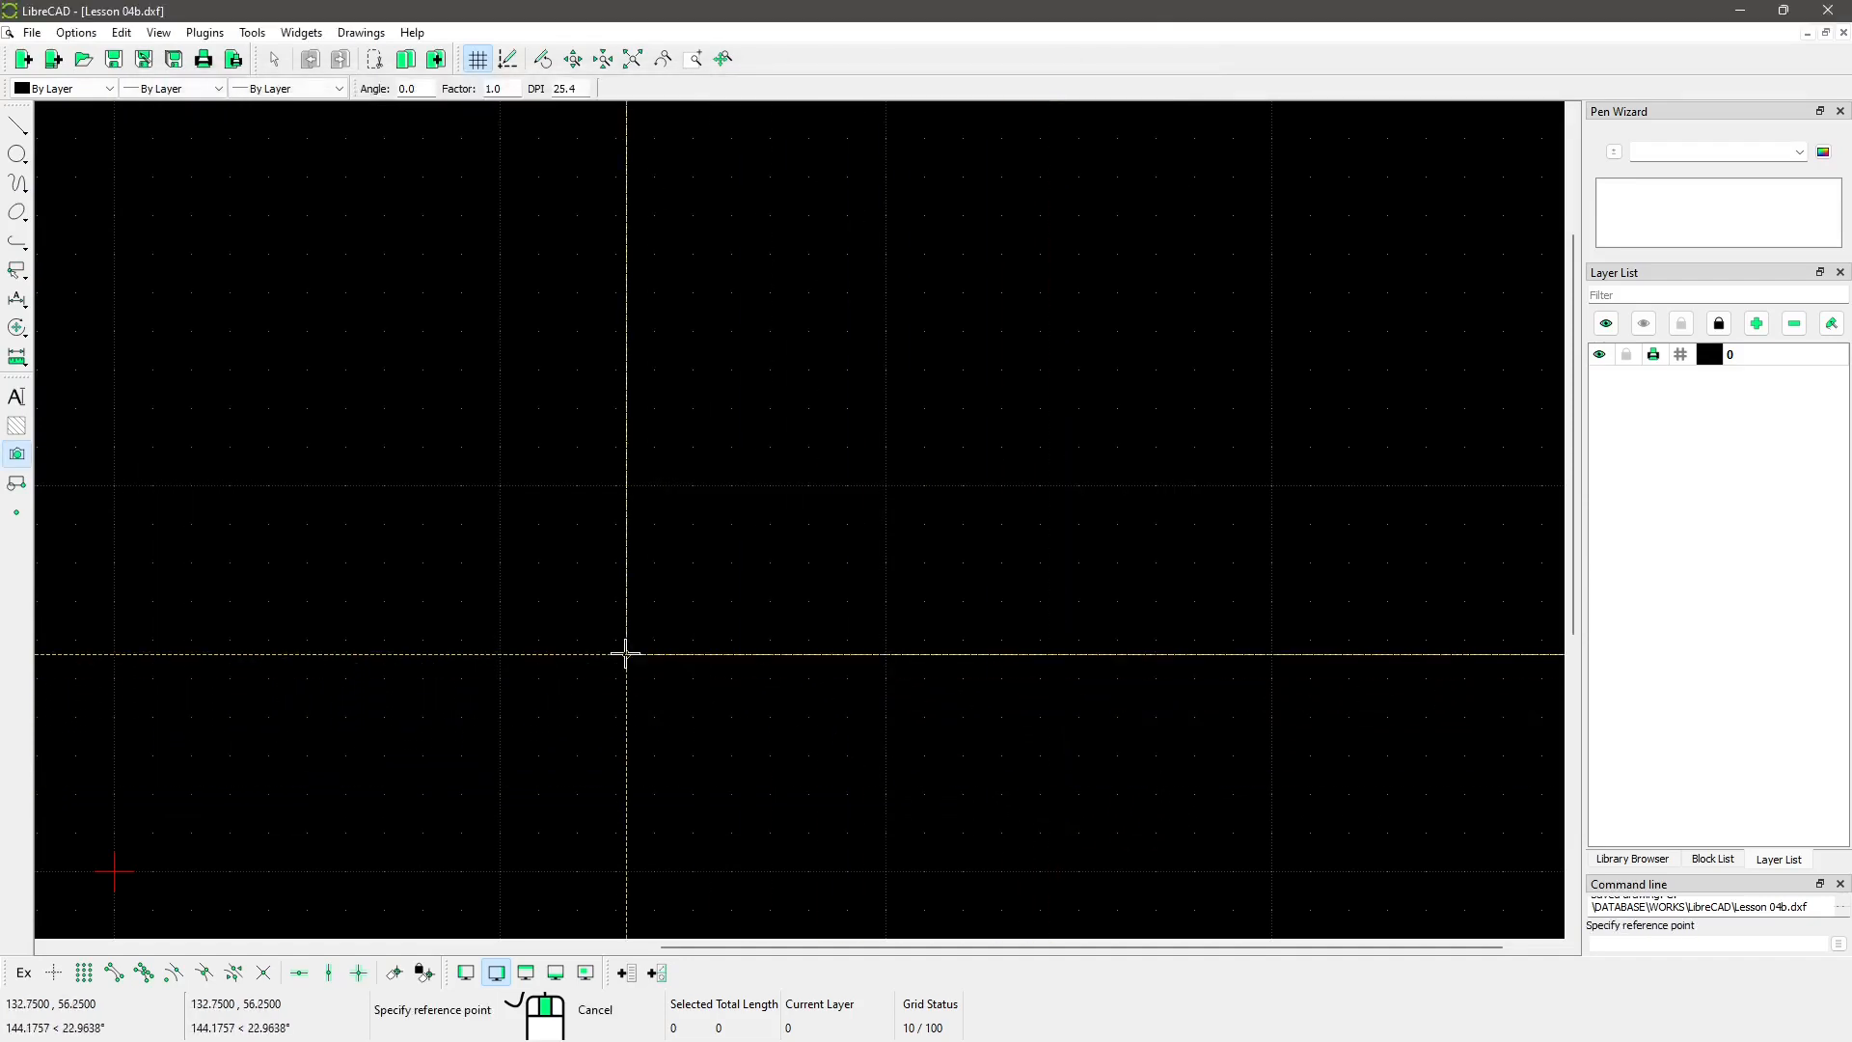
Step: Place the pianta floor plan at a reference point and zoom out to see it
click(174, 848)
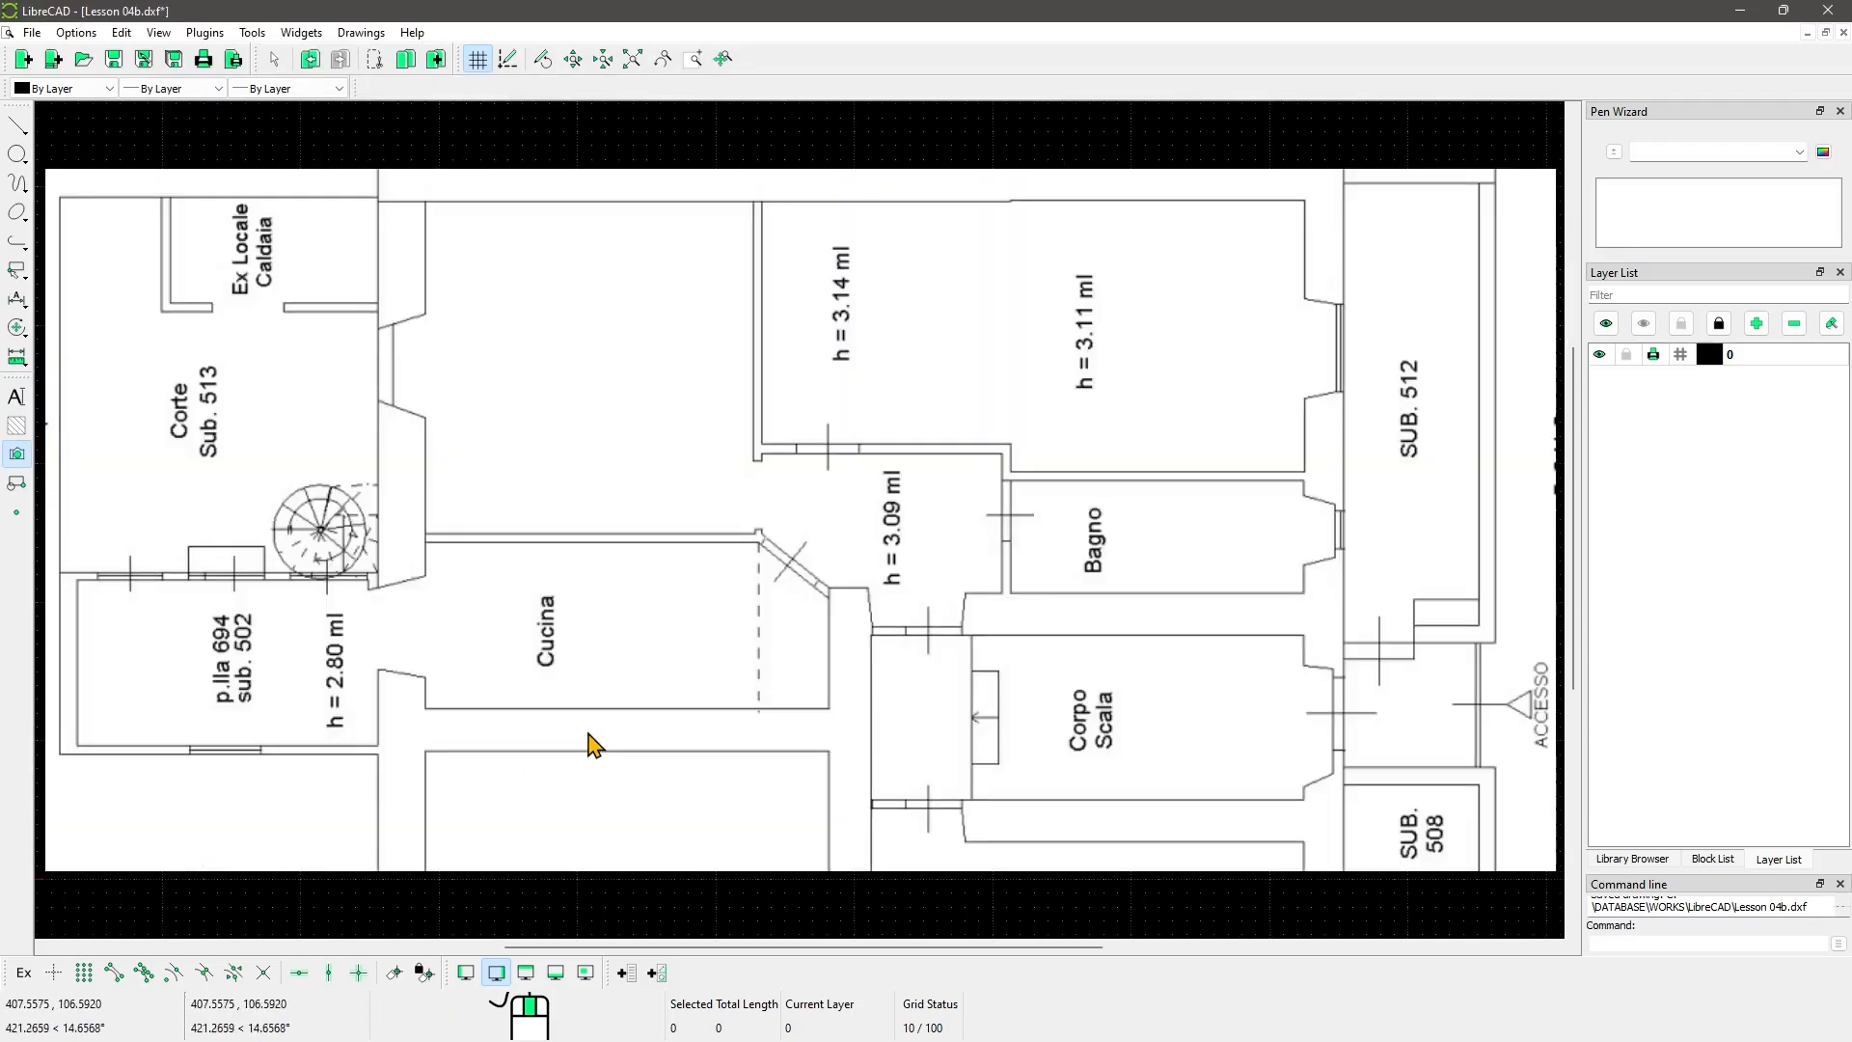
scroll(620, 736, down, 5)
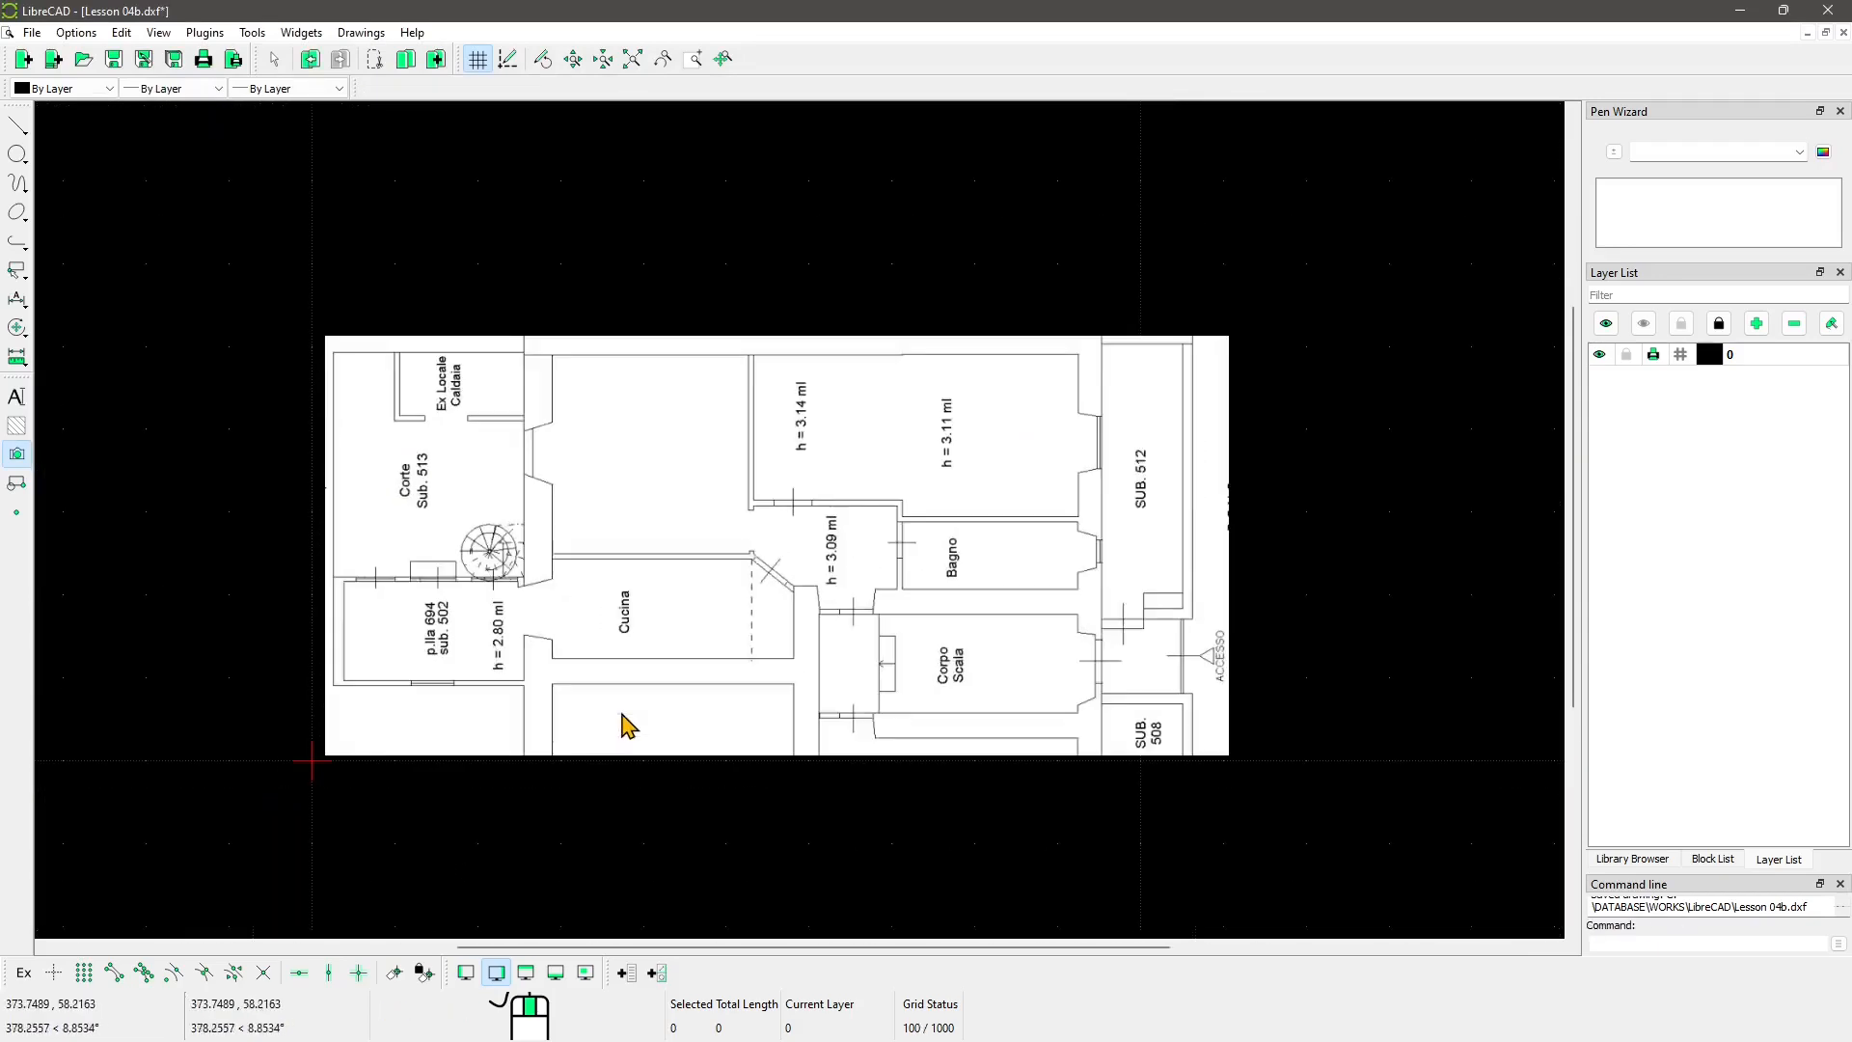
scroll(623, 715, down, 2)
scroll(622, 715, up, 2)
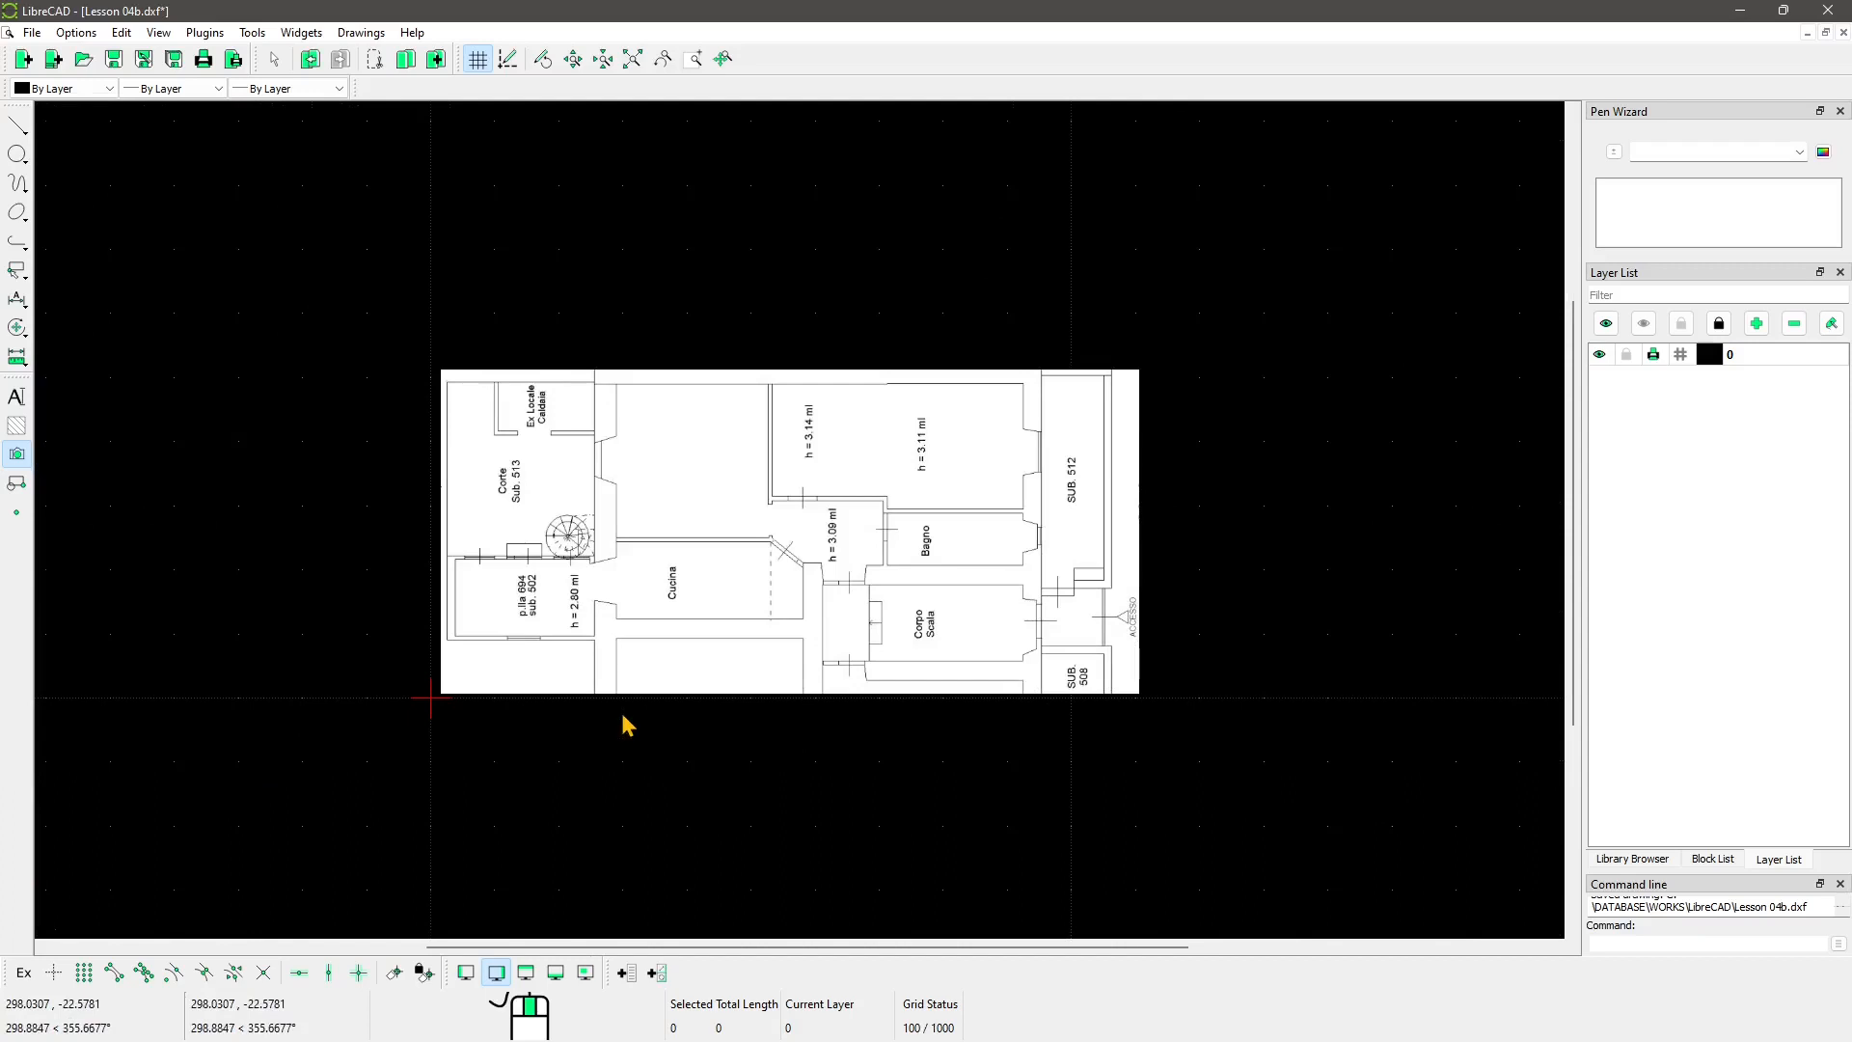
shift+scroll(512, 528, right, 5)
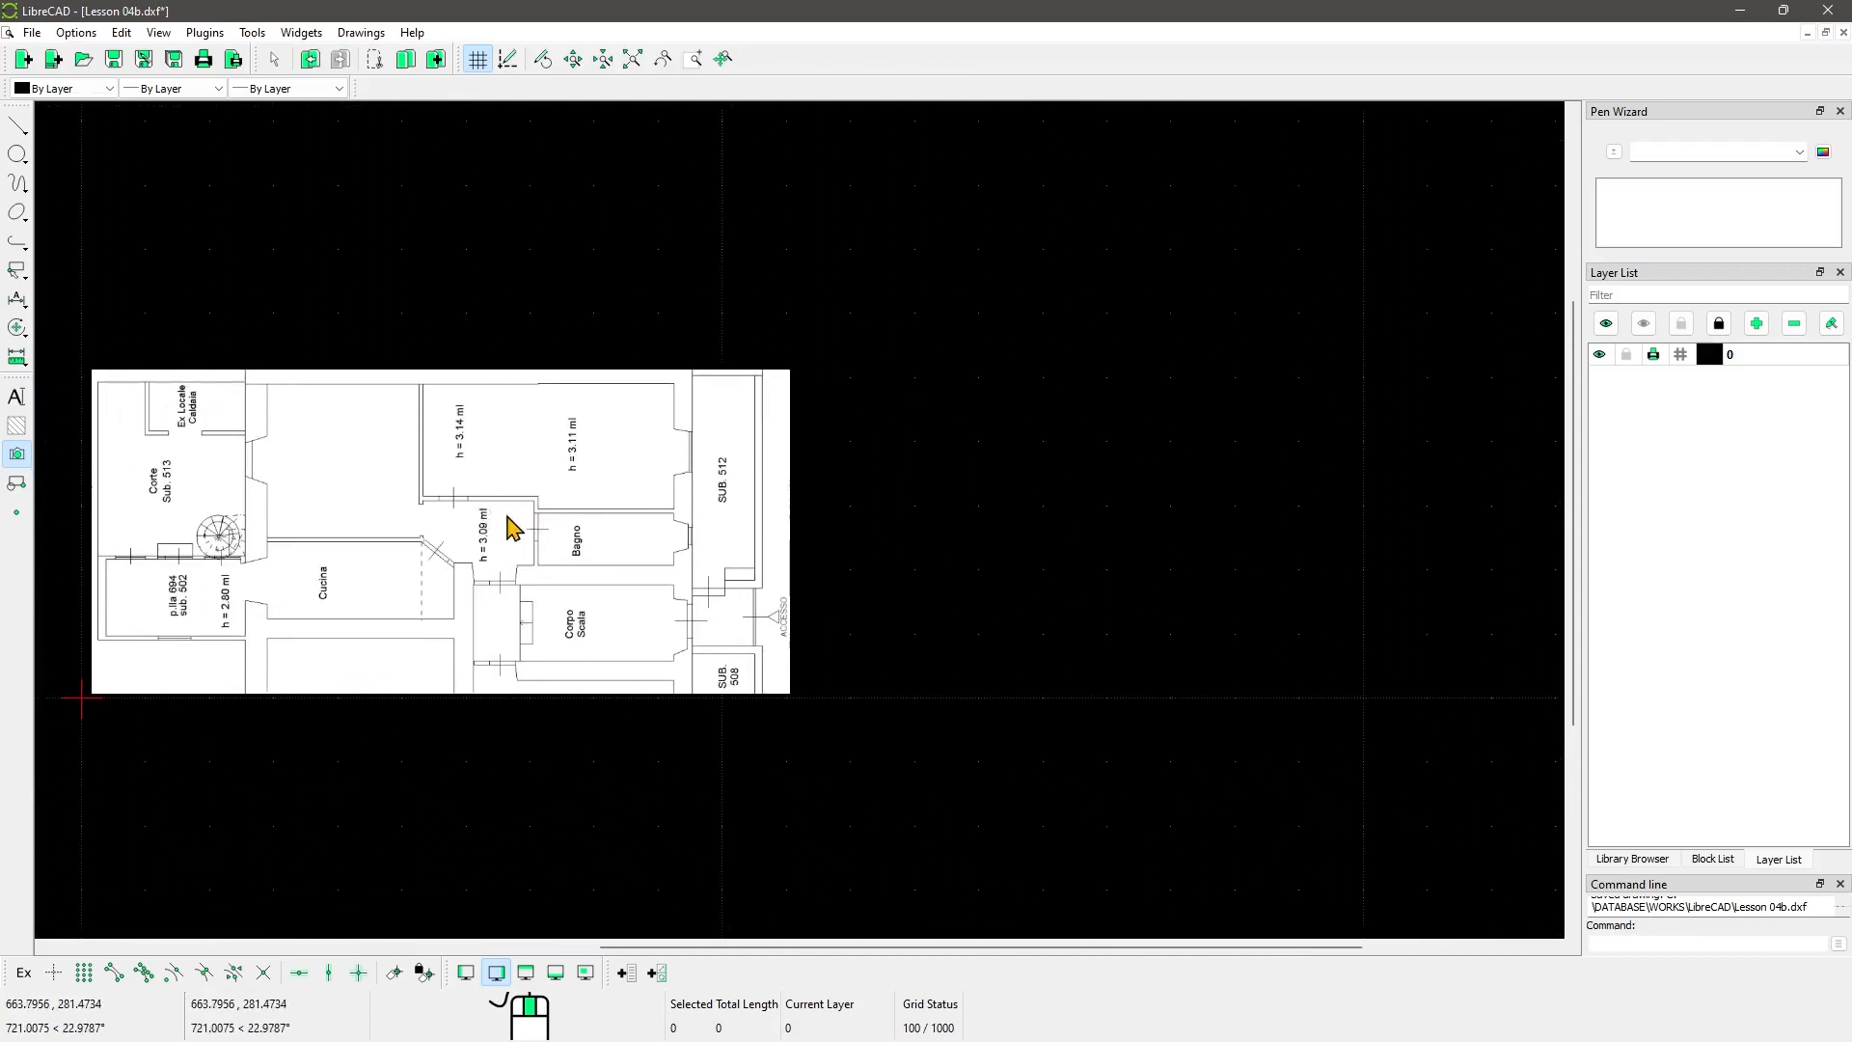
Step: Start inserting a second copy of the pianta raster image from the canvas context menu
right_click(924, 404)
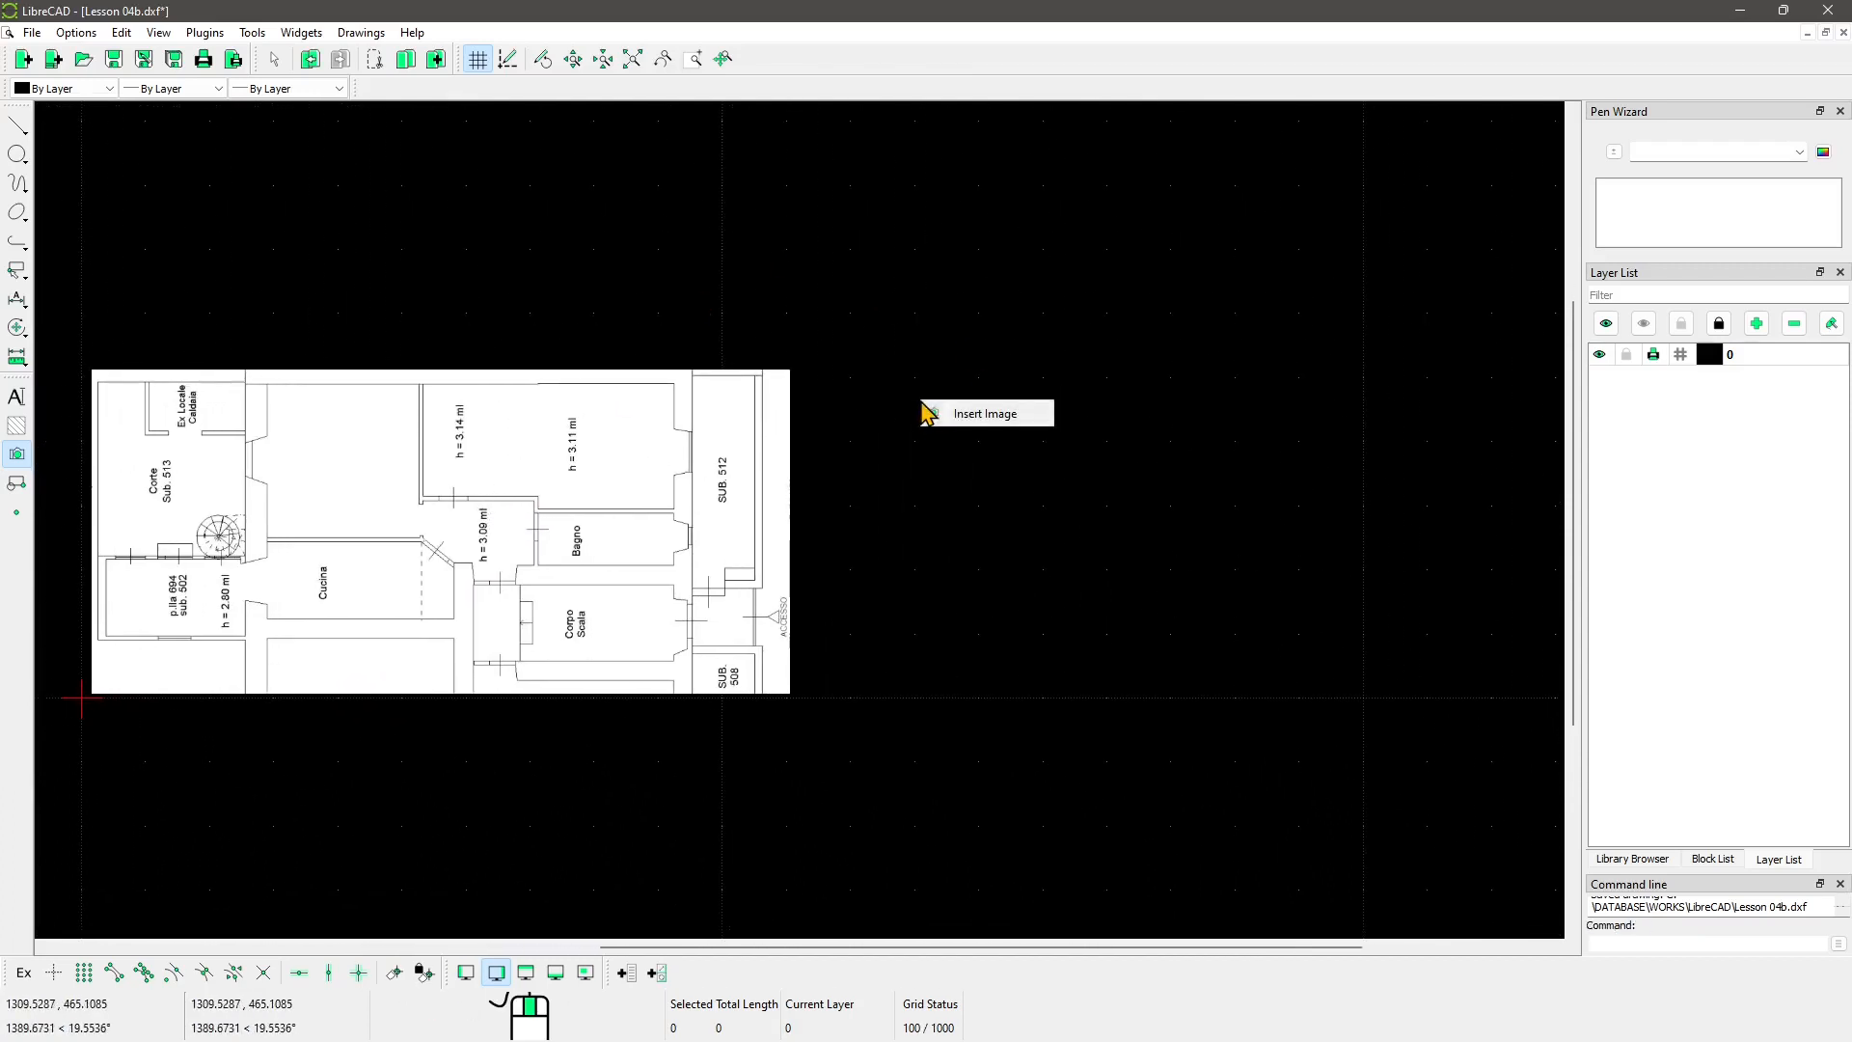
click(997, 425)
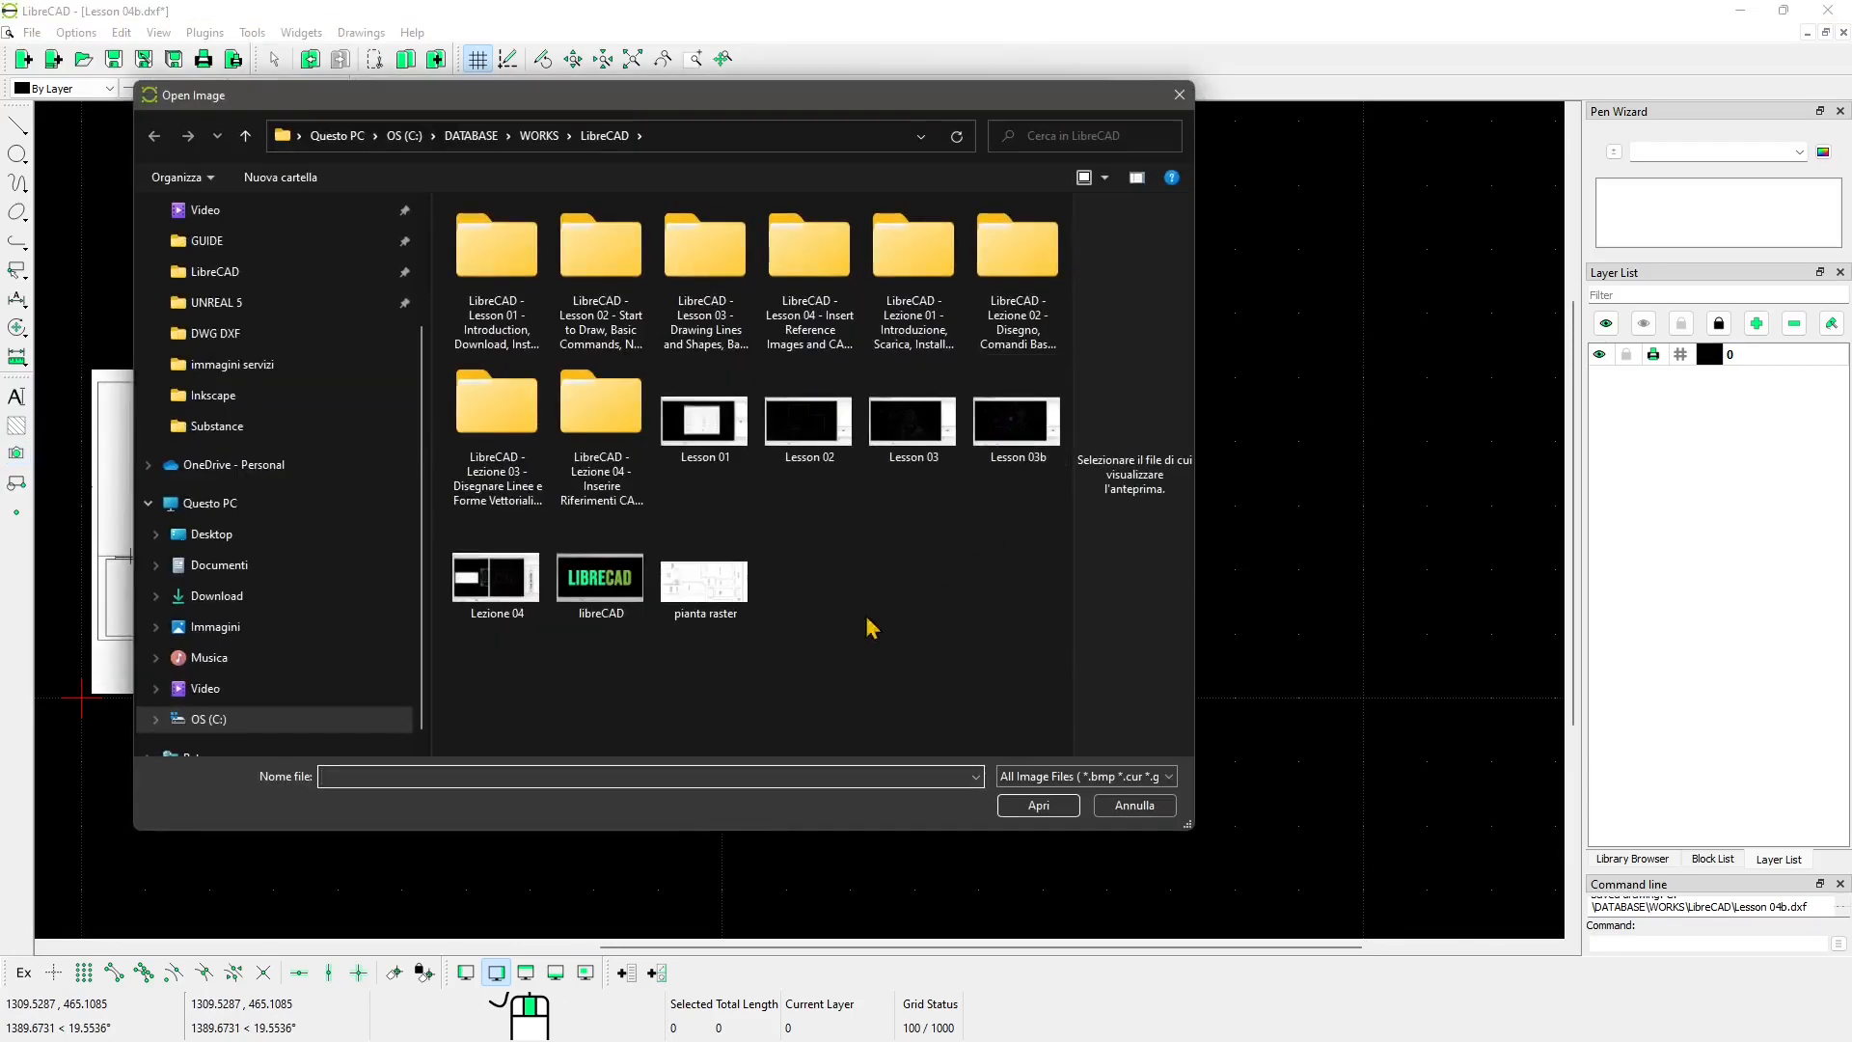
click(705, 585)
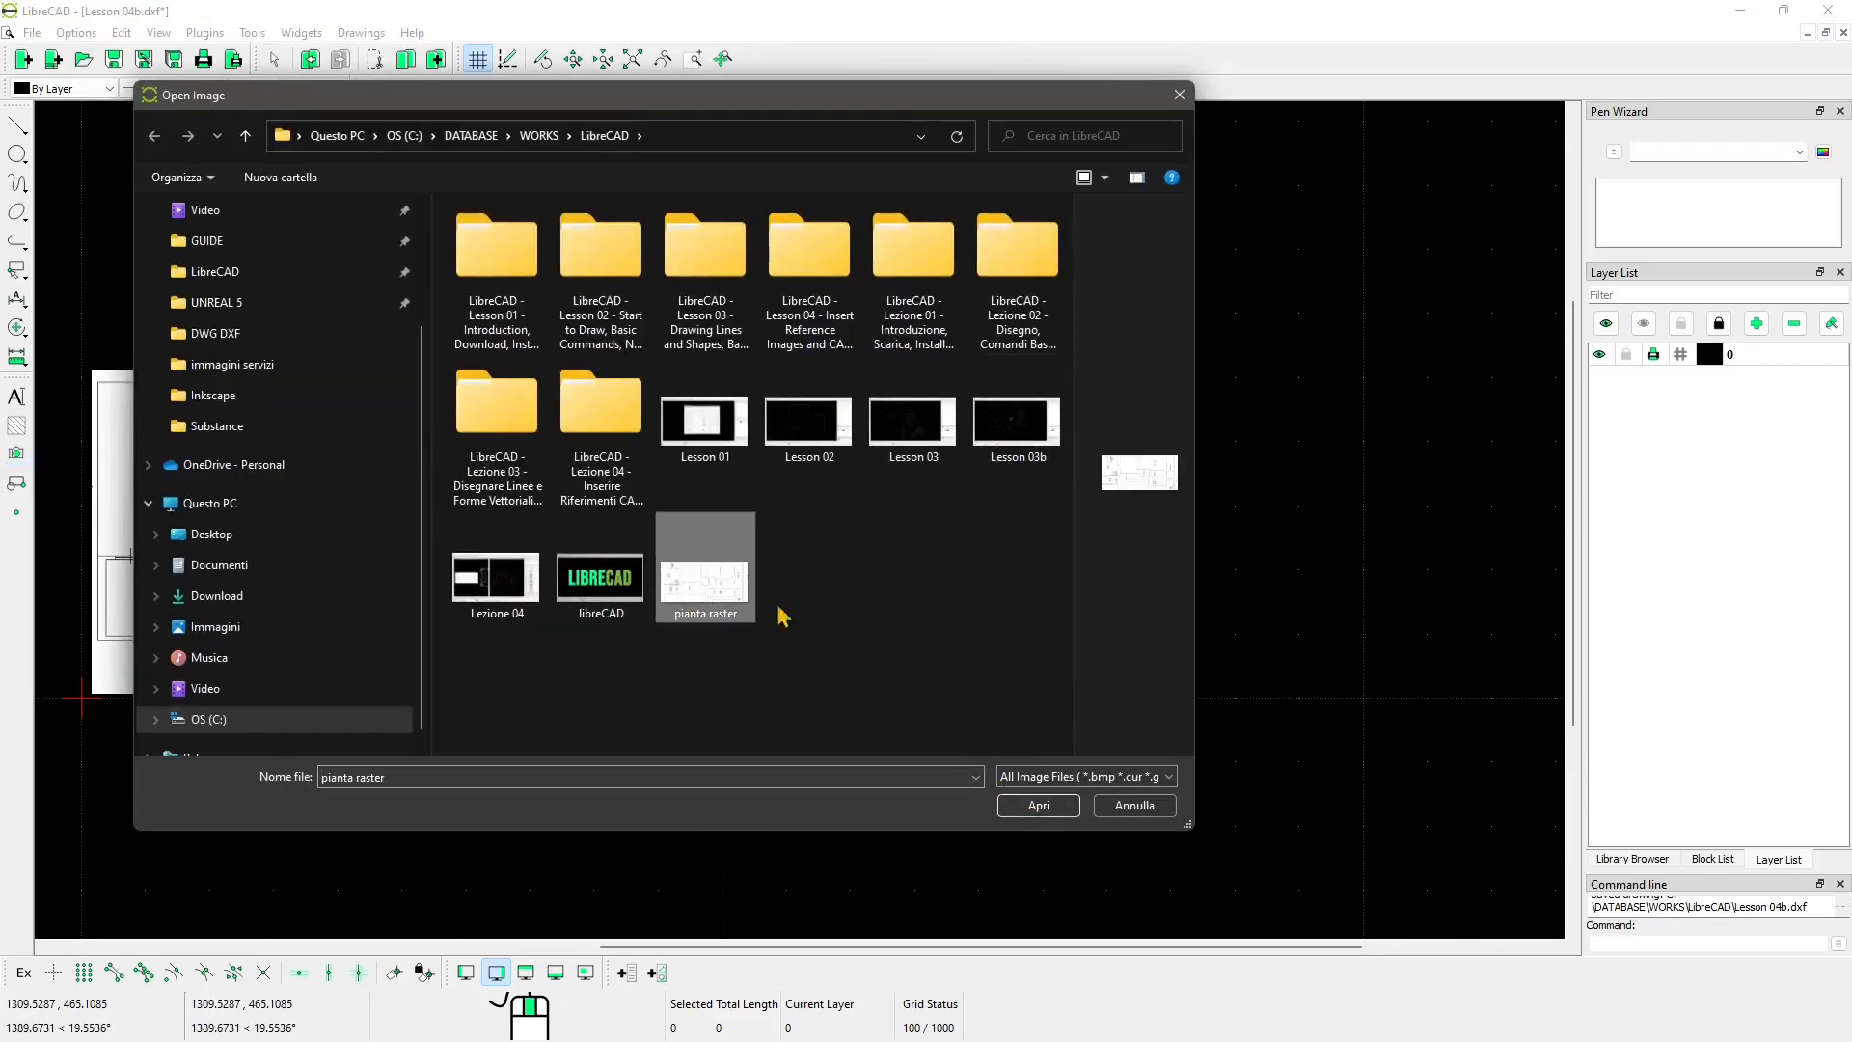
click(1047, 806)
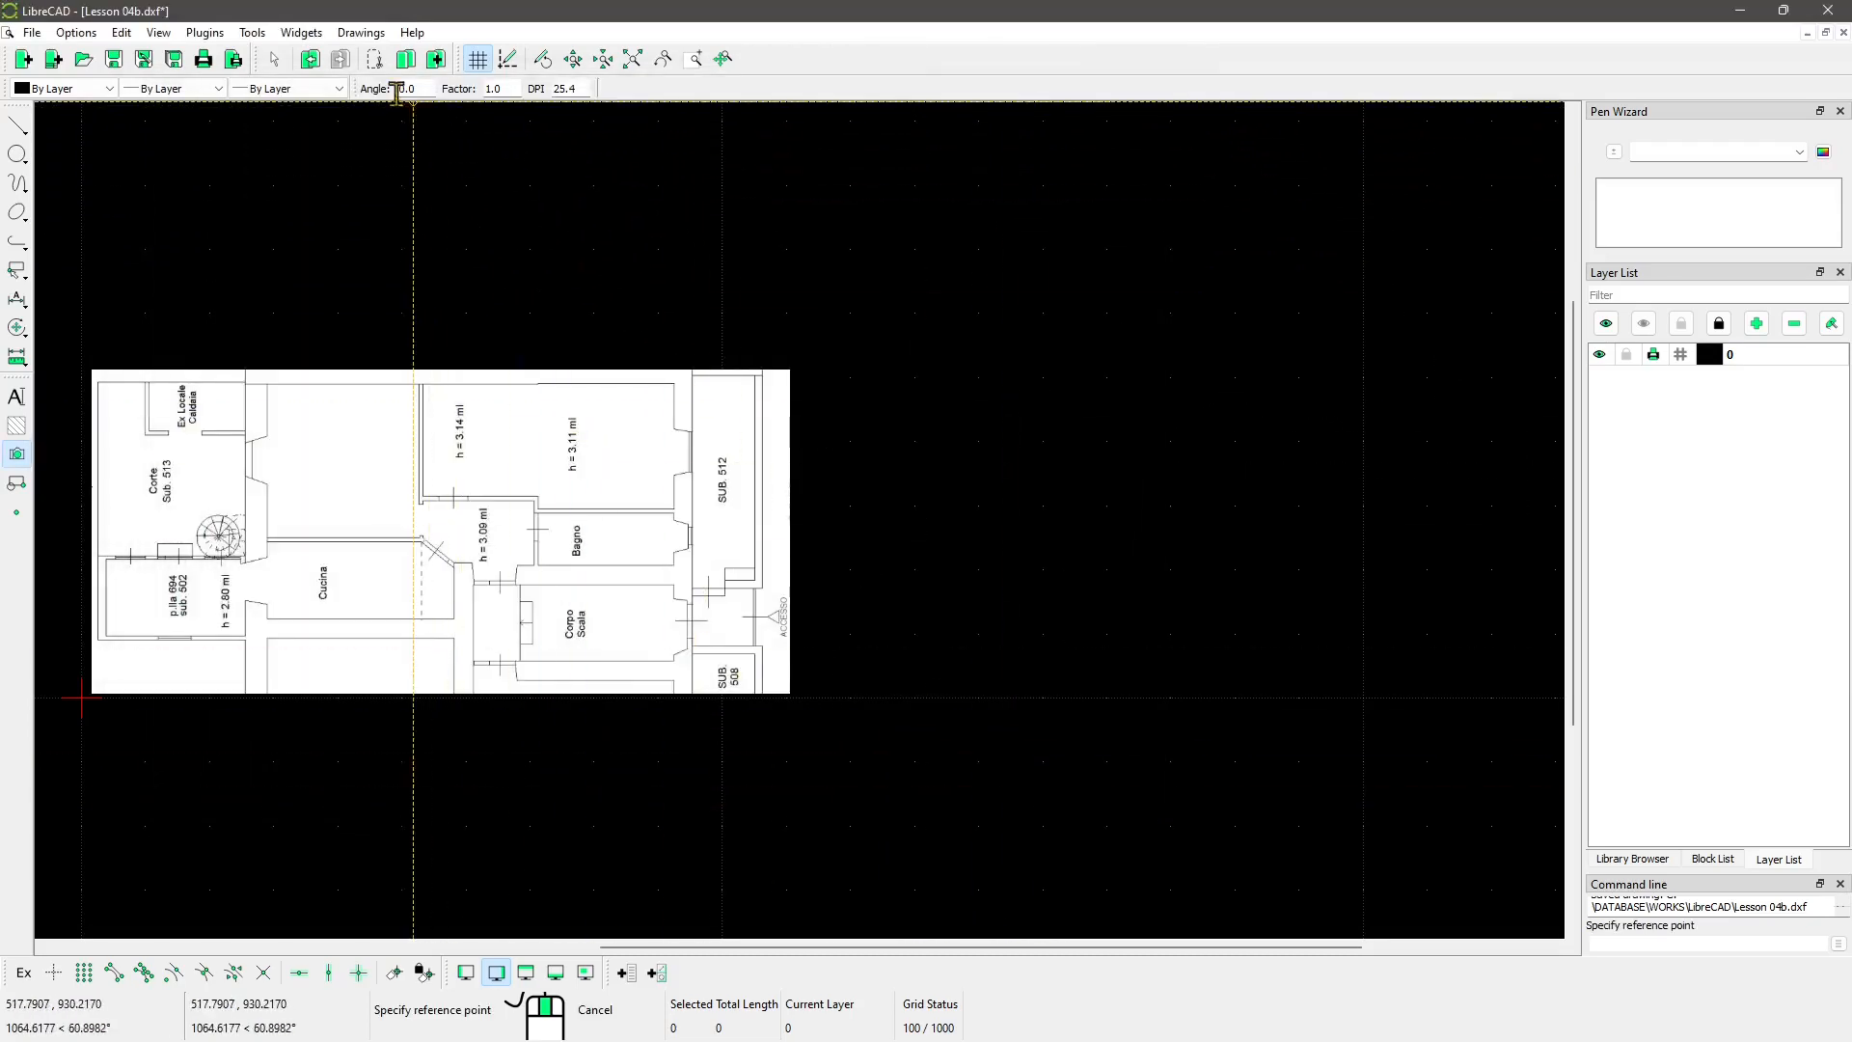
Step: Set the image insertion angle to 10 and scale factor to 3
drag(356, 86, 415, 87)
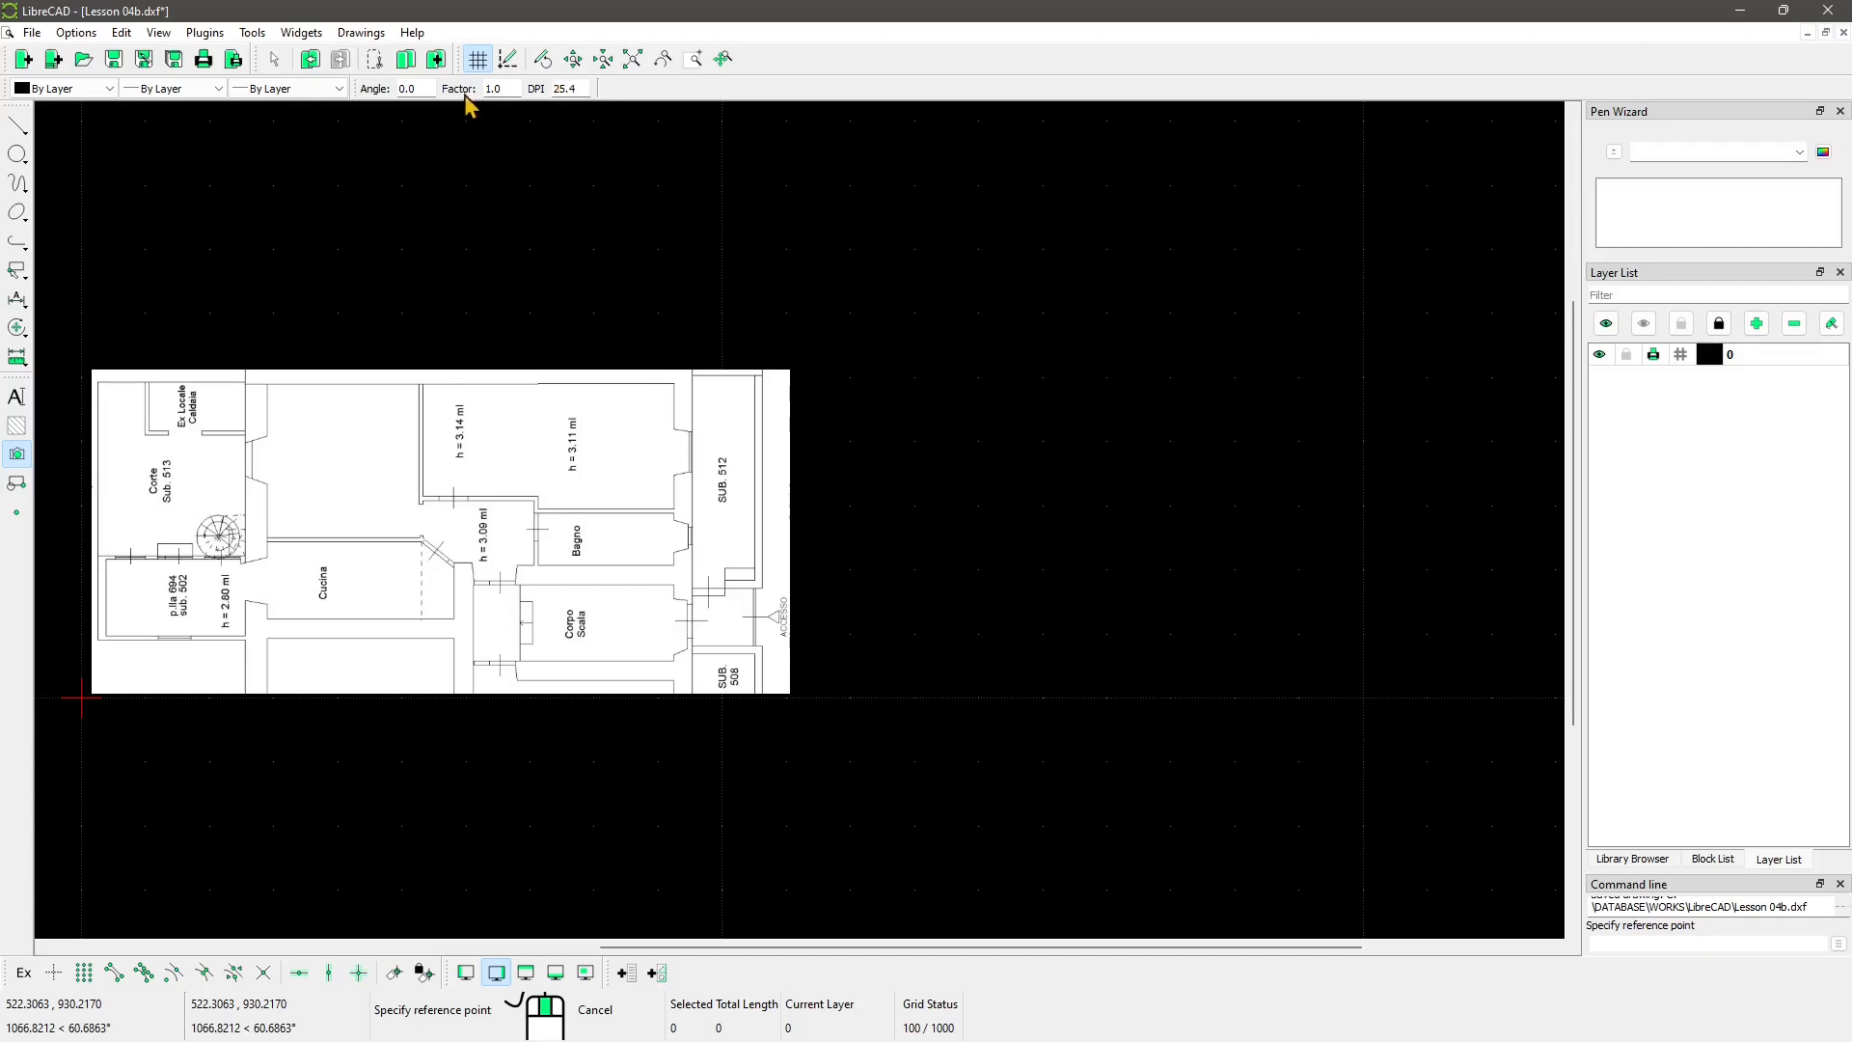
drag(425, 89, 368, 93)
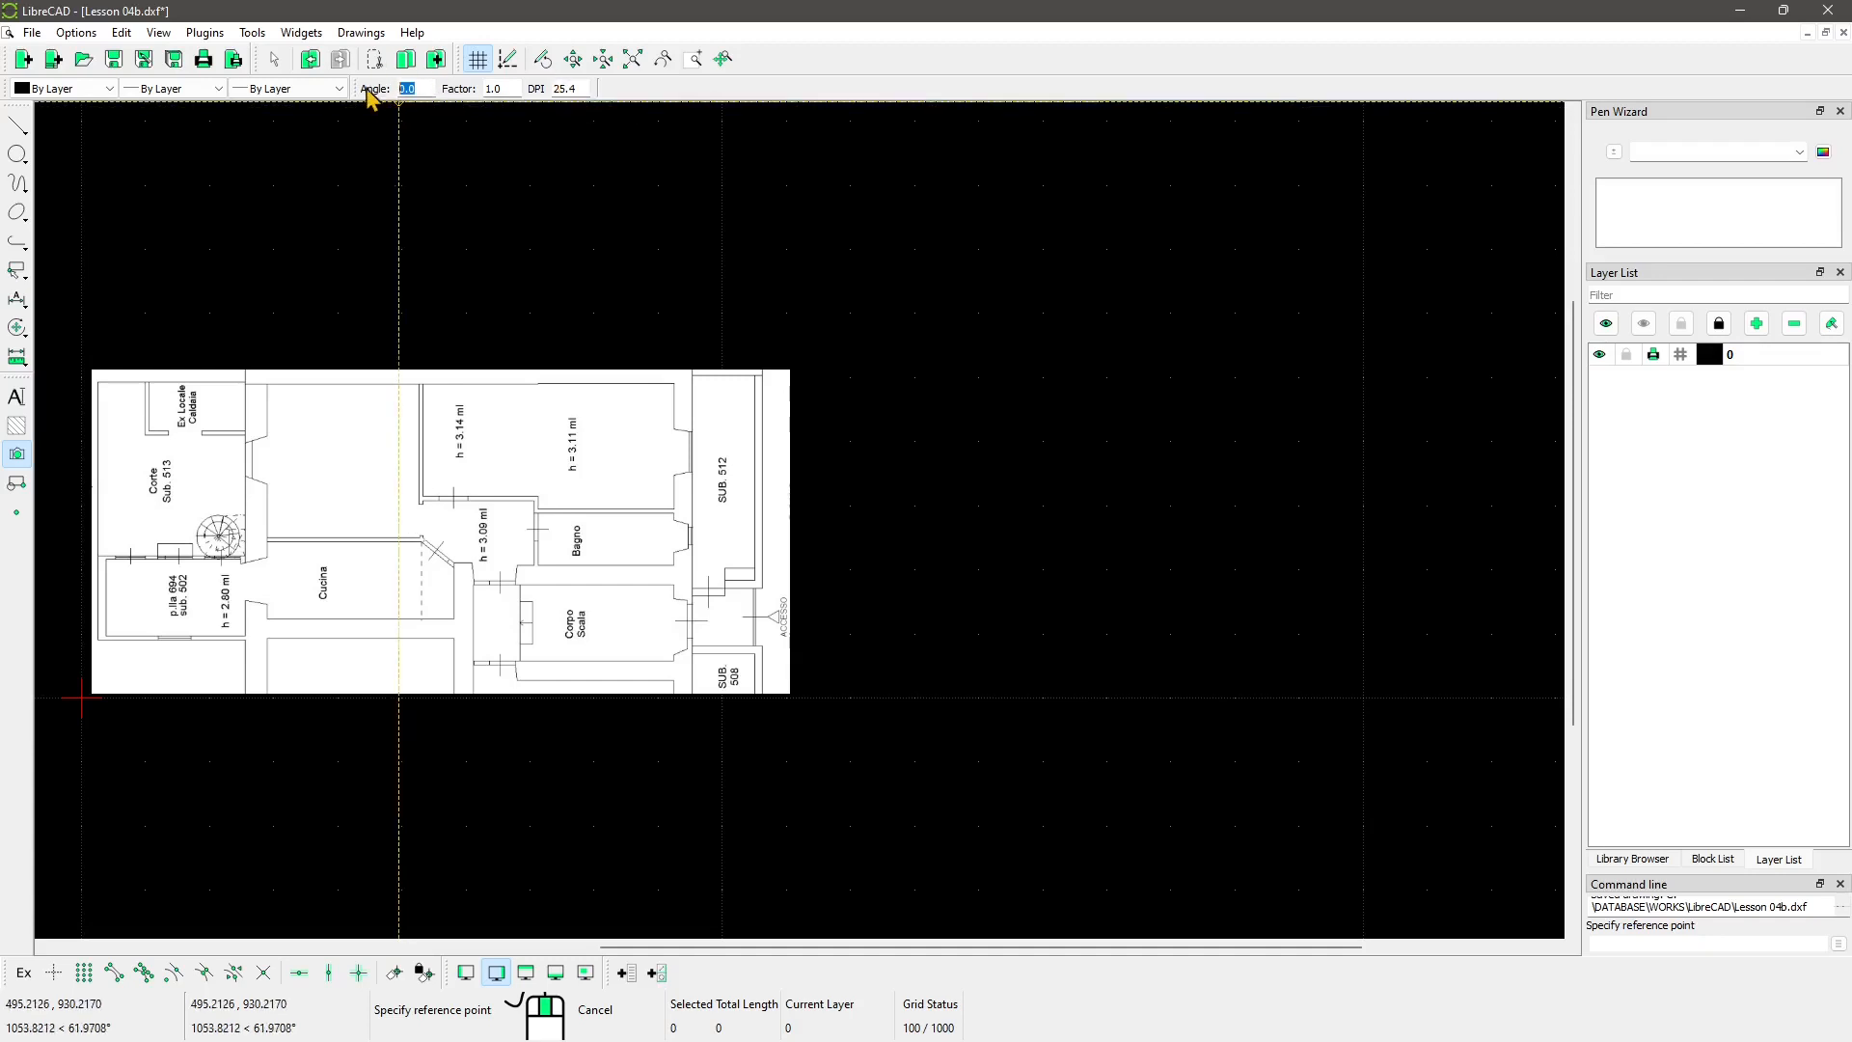
text(10)
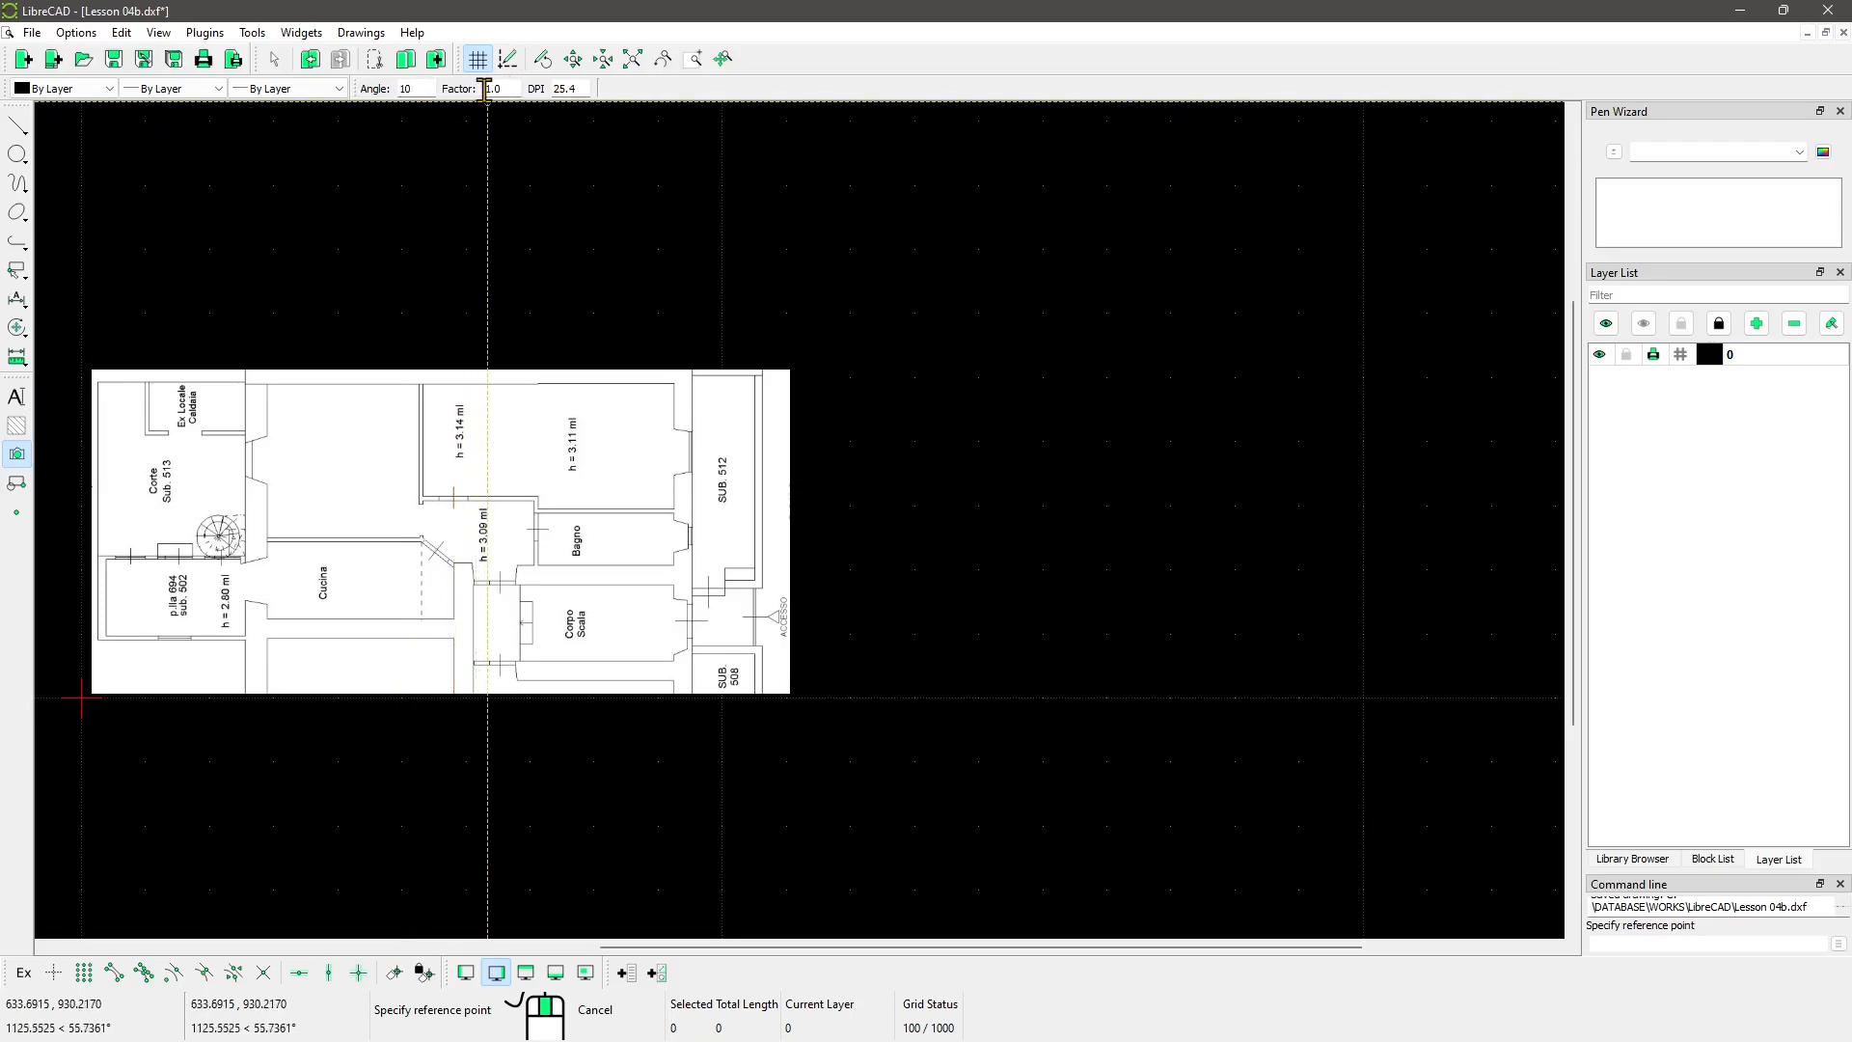
drag(513, 89, 483, 91)
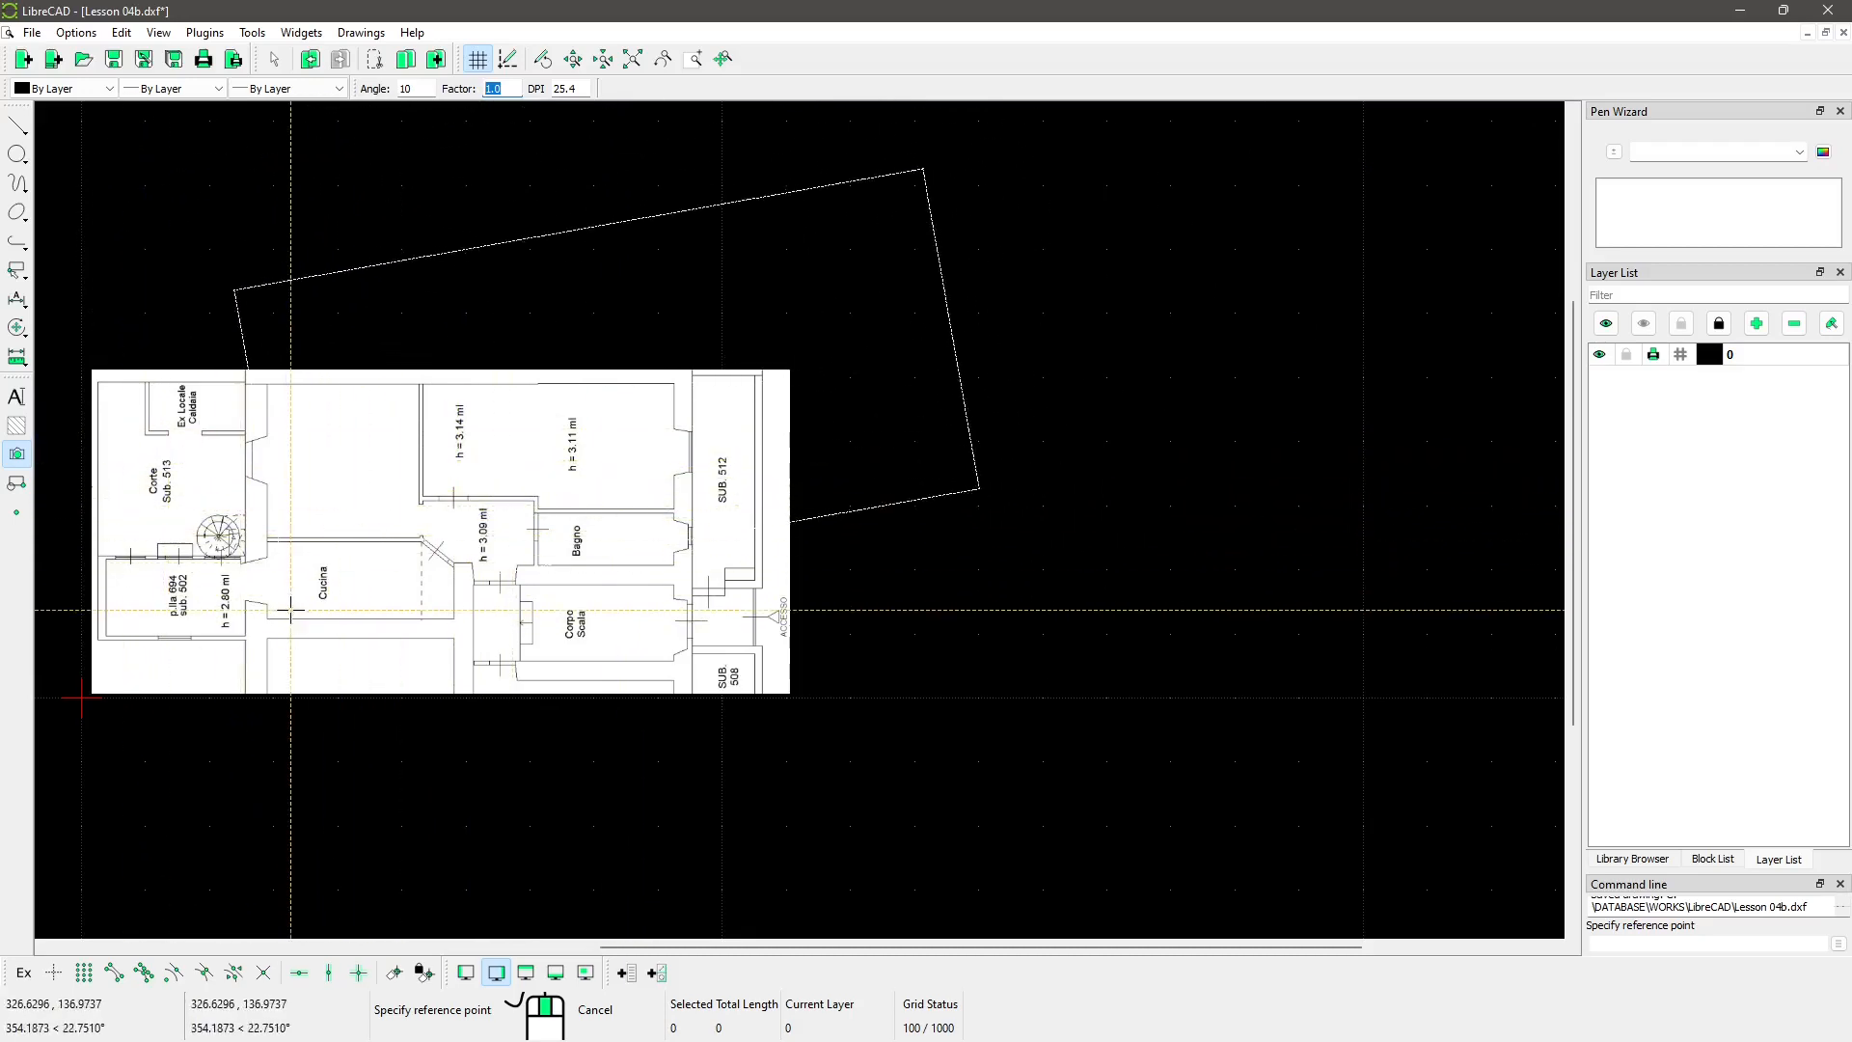
scroll(753, 591, down, 1)
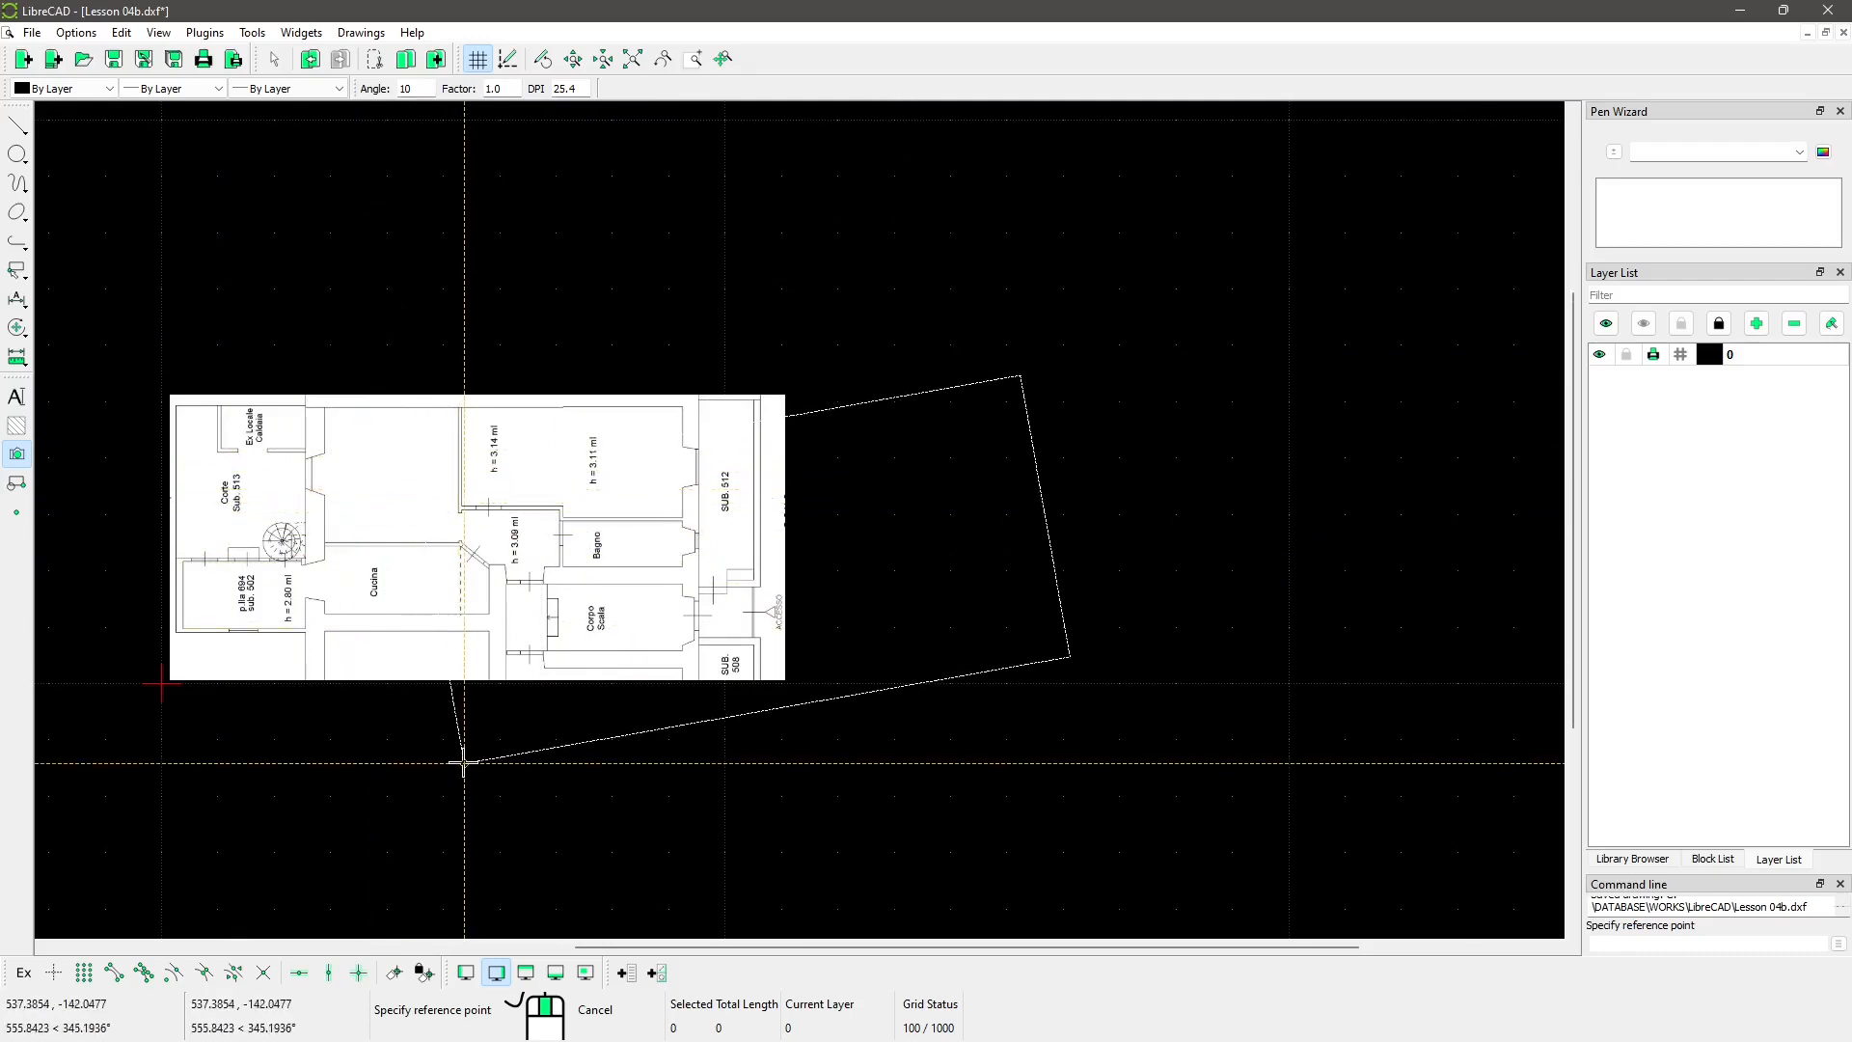
scroll(464, 763, down, 1)
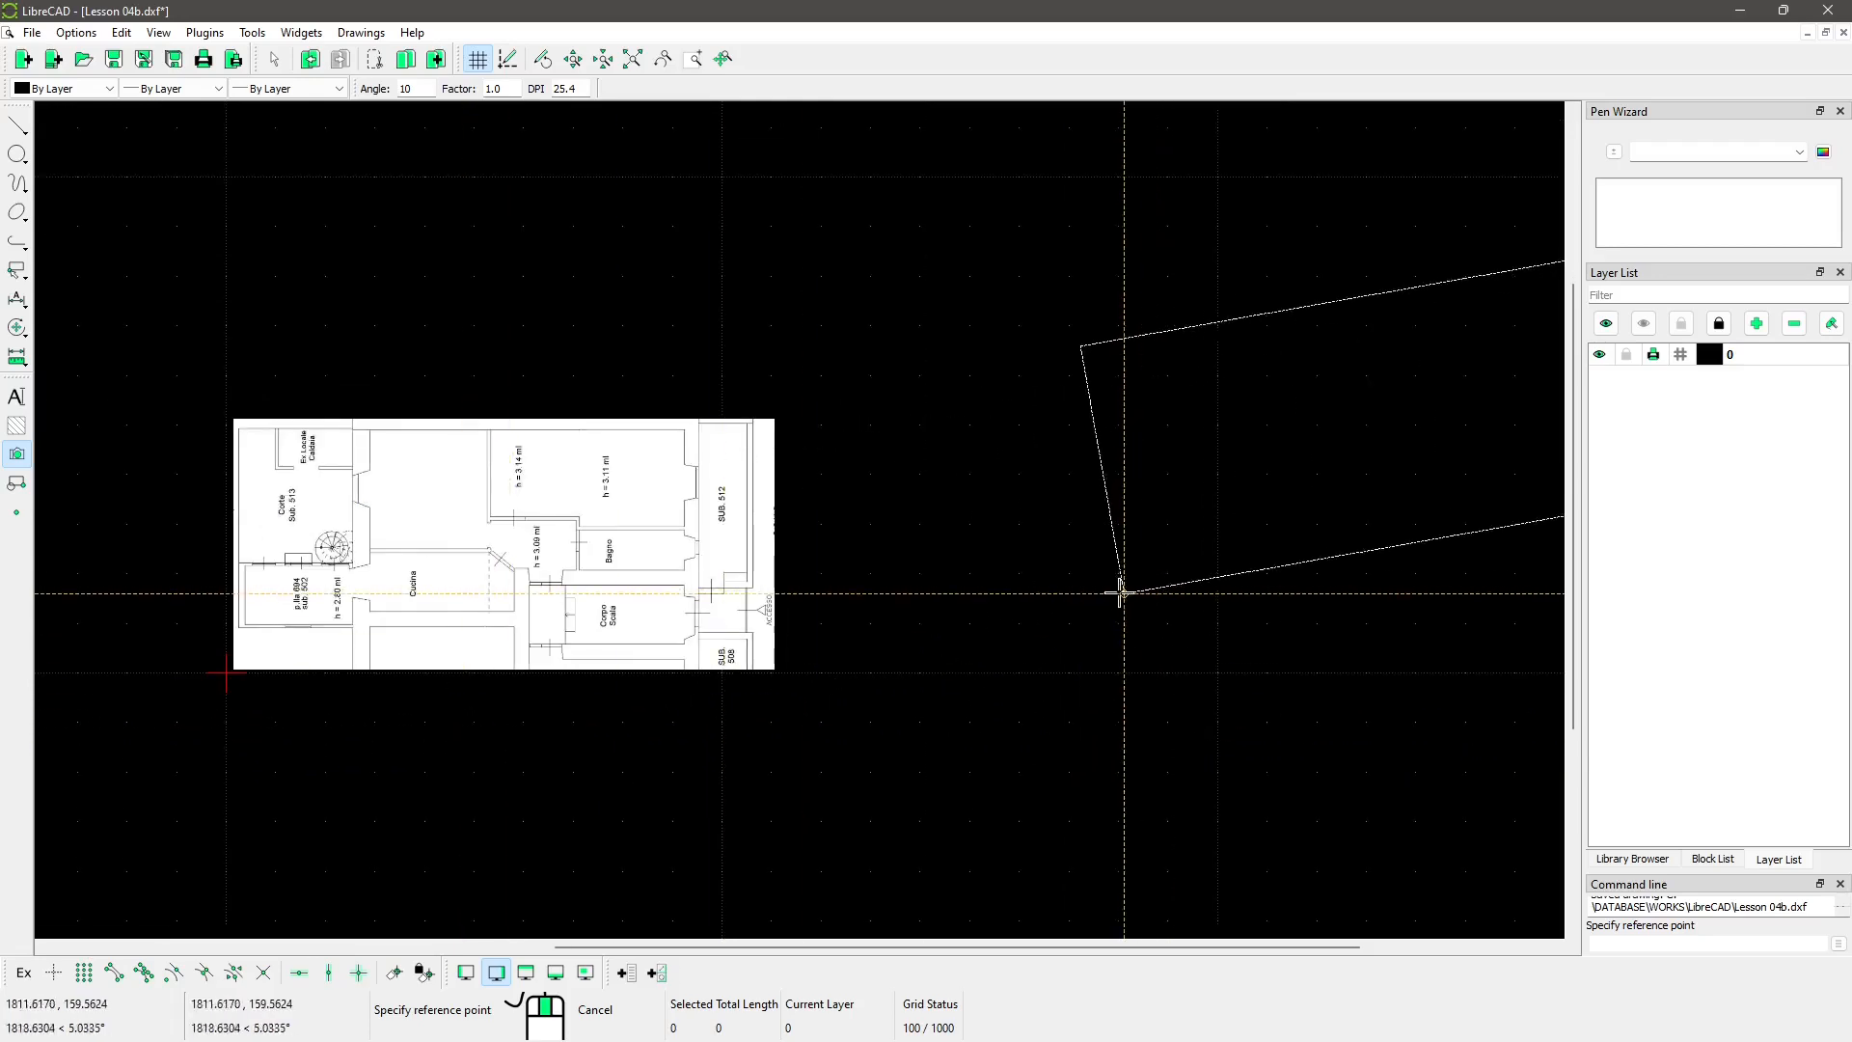
middle_drag(1119, 592, 868, 663)
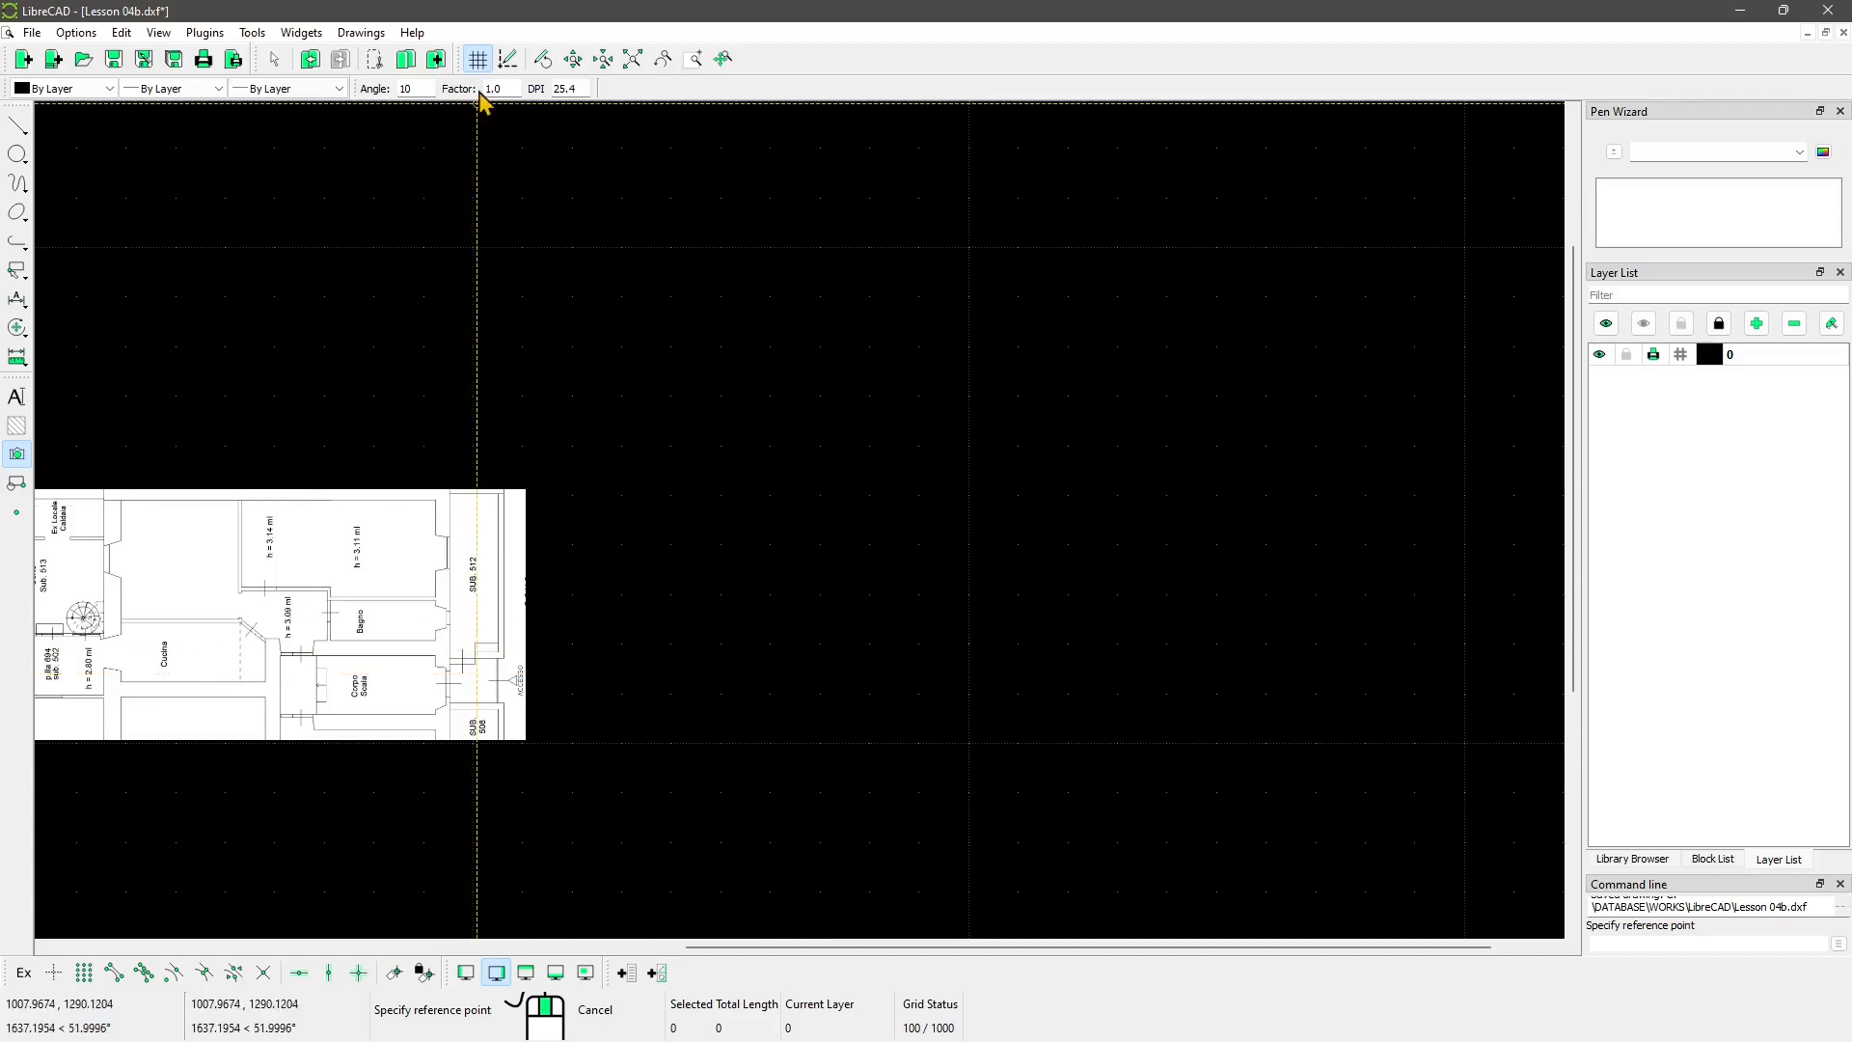
drag(511, 89, 467, 89)
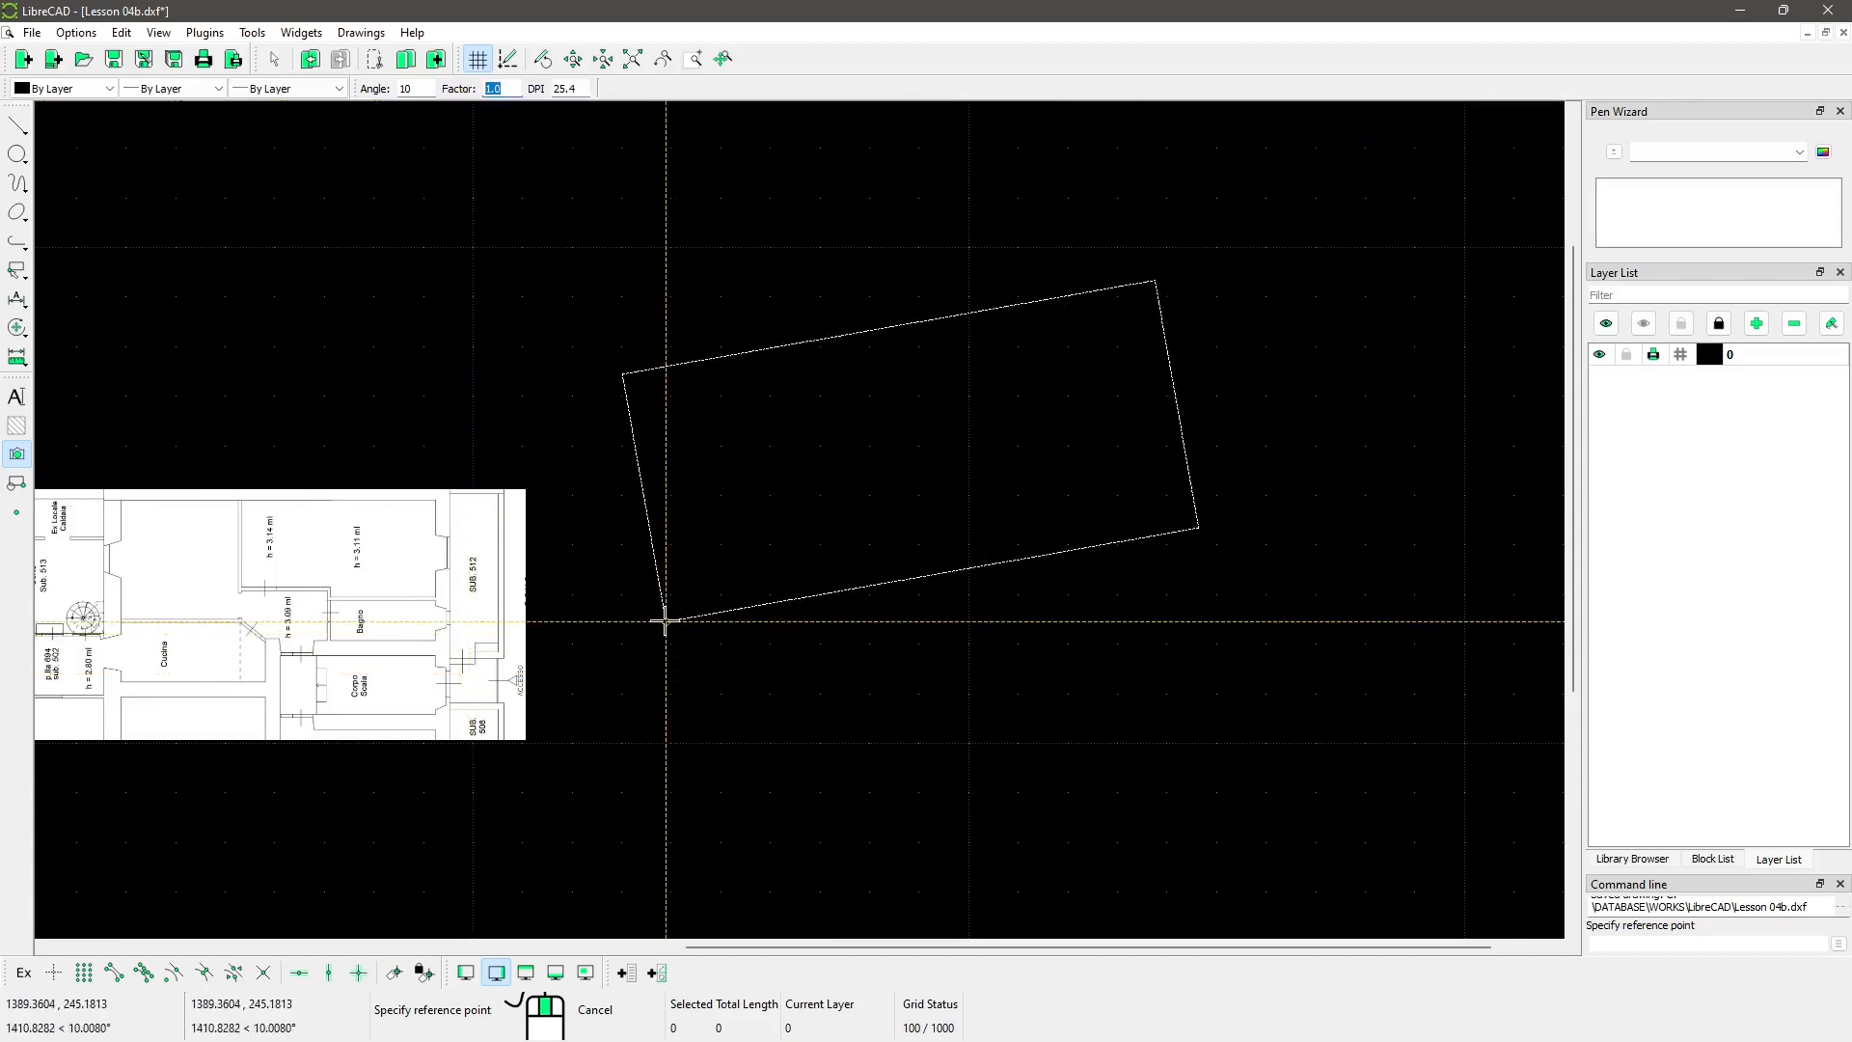
scroll(716, 754, down, 5)
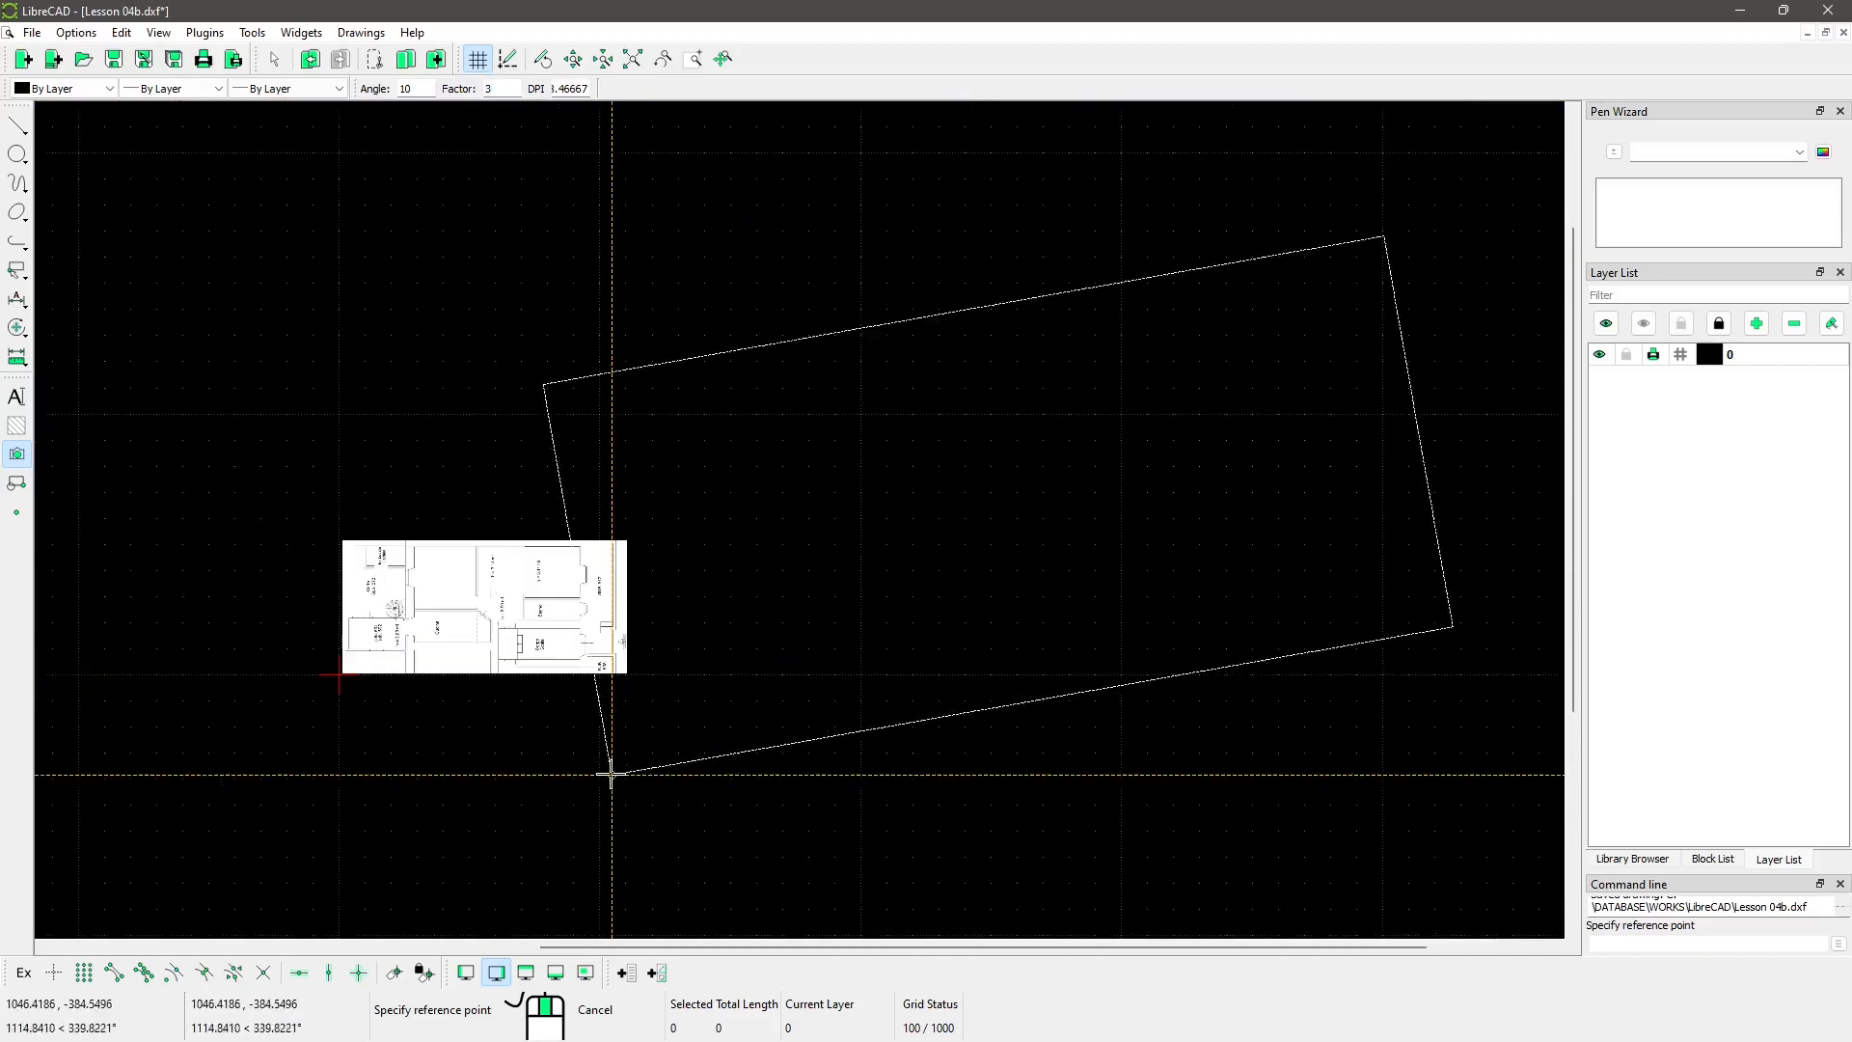
scroll(713, 658, down, 1)
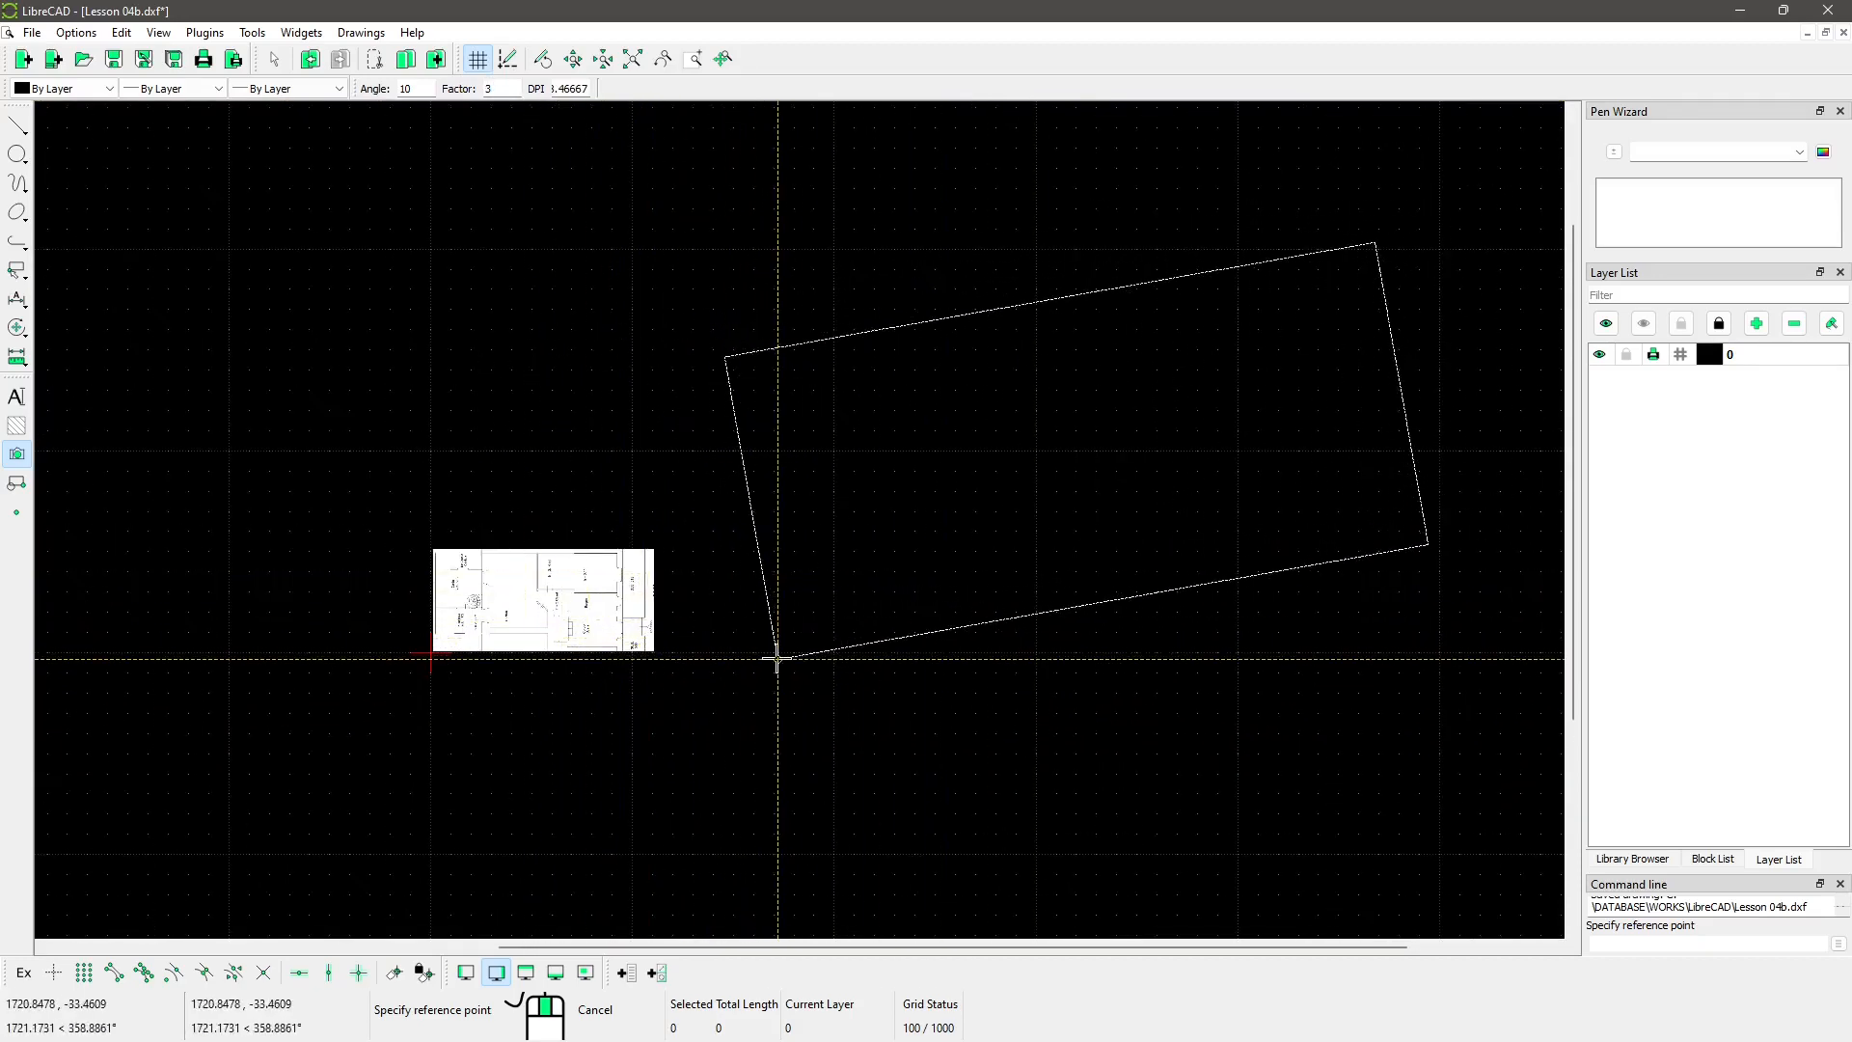
Step: Place the rotated, enlarged floor-plan copy and pan to show both floor plans
click(776, 653)
scroll(579, 714, down, 2)
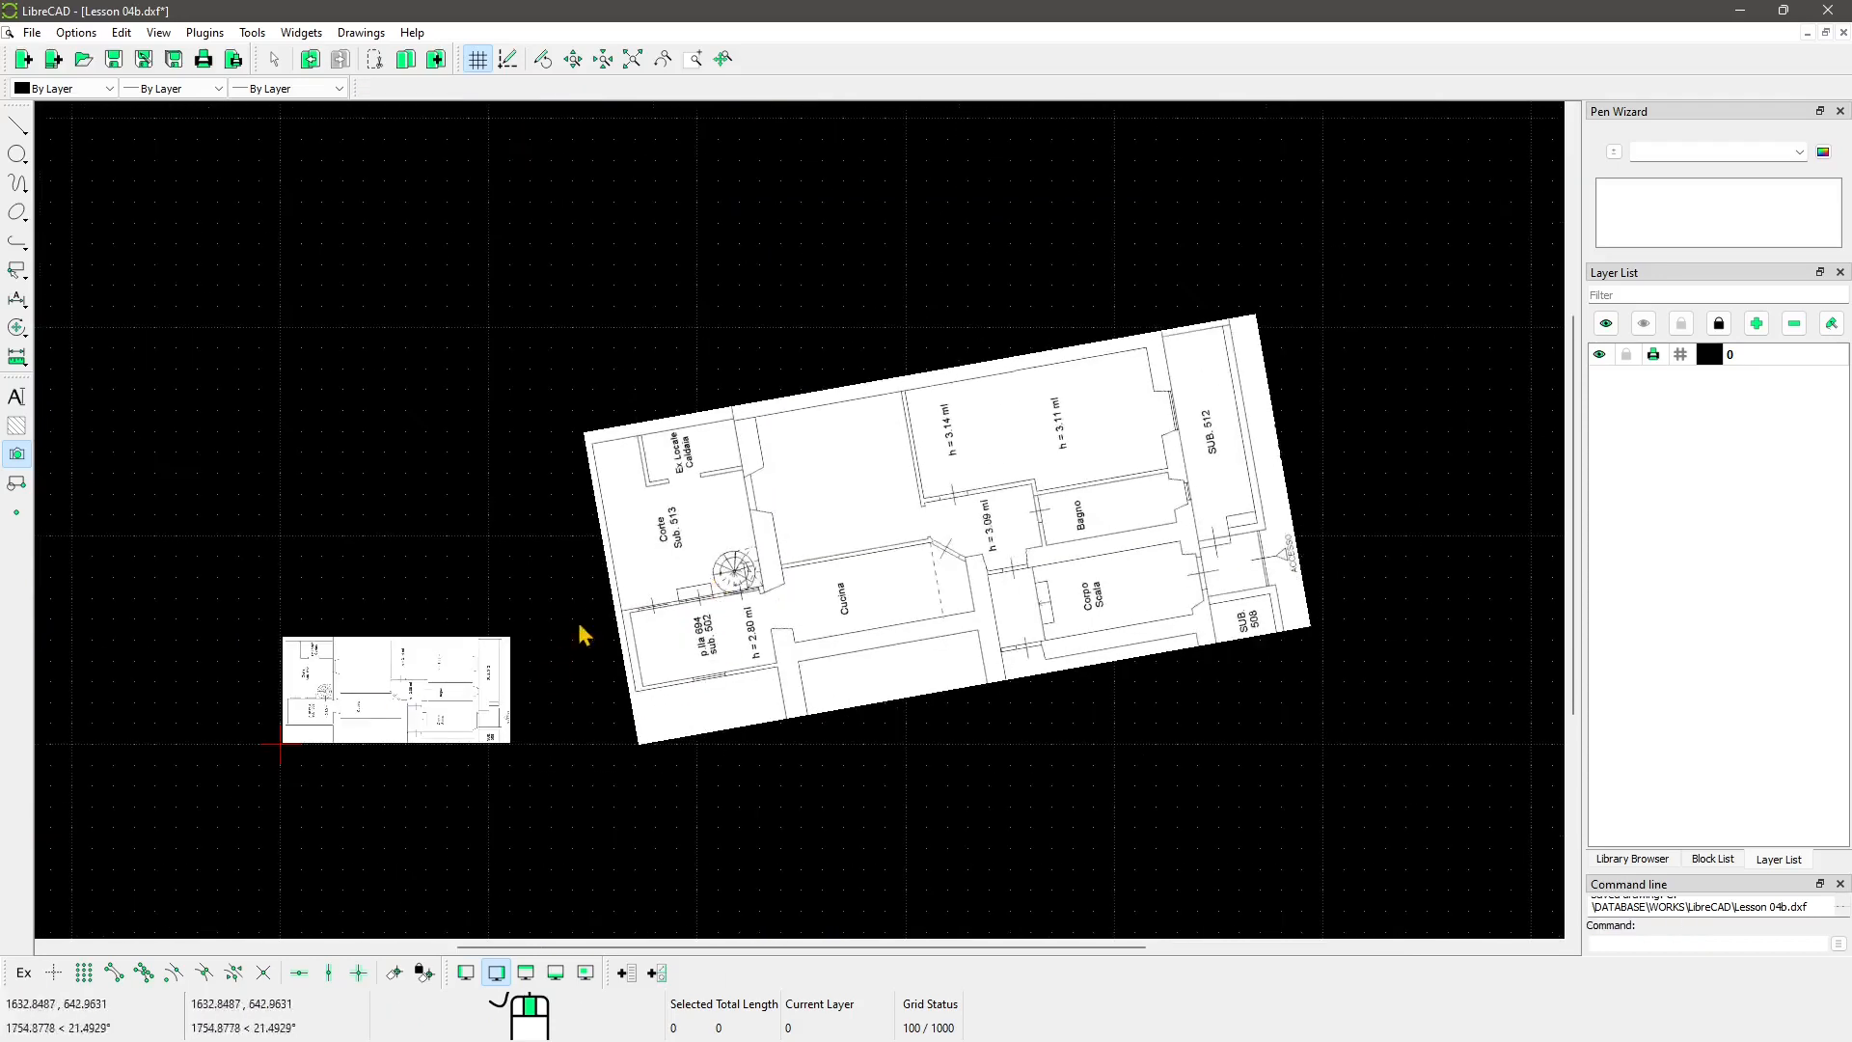
middle_drag(579, 627, 673, 622)
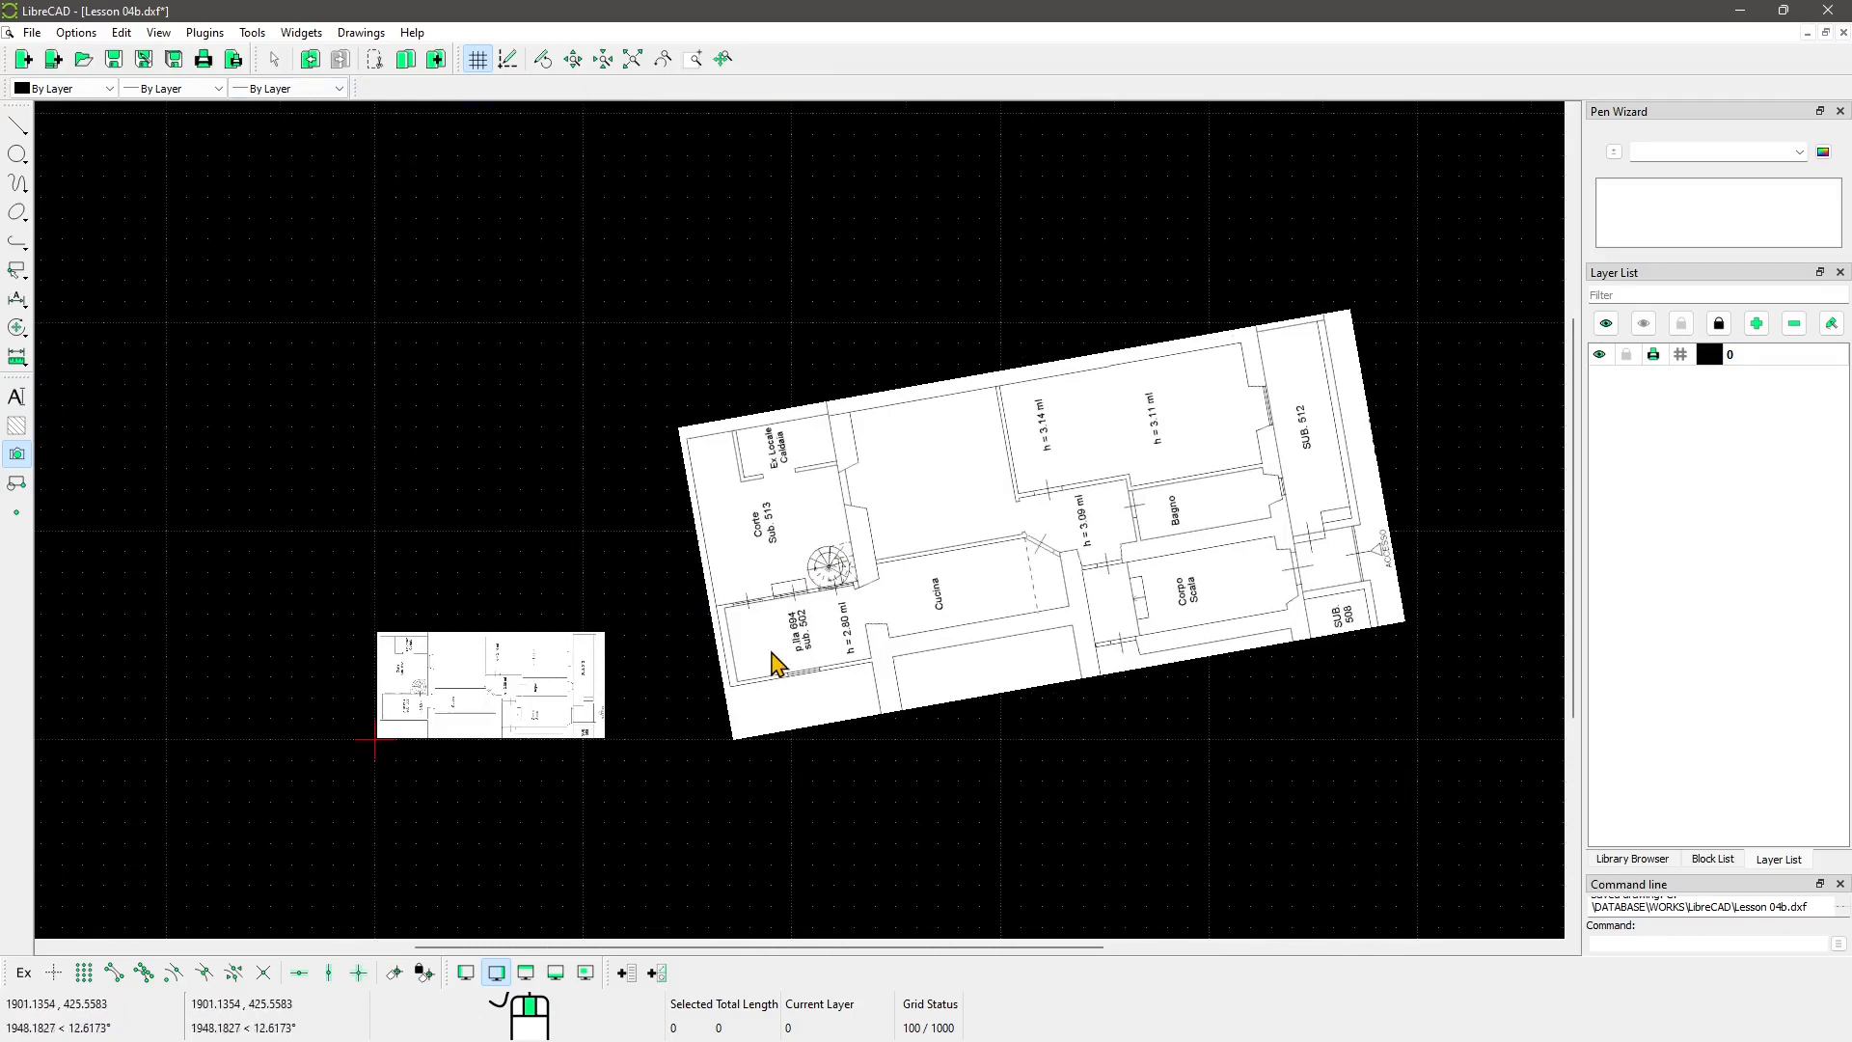
scroll(640, 827, up, 1)
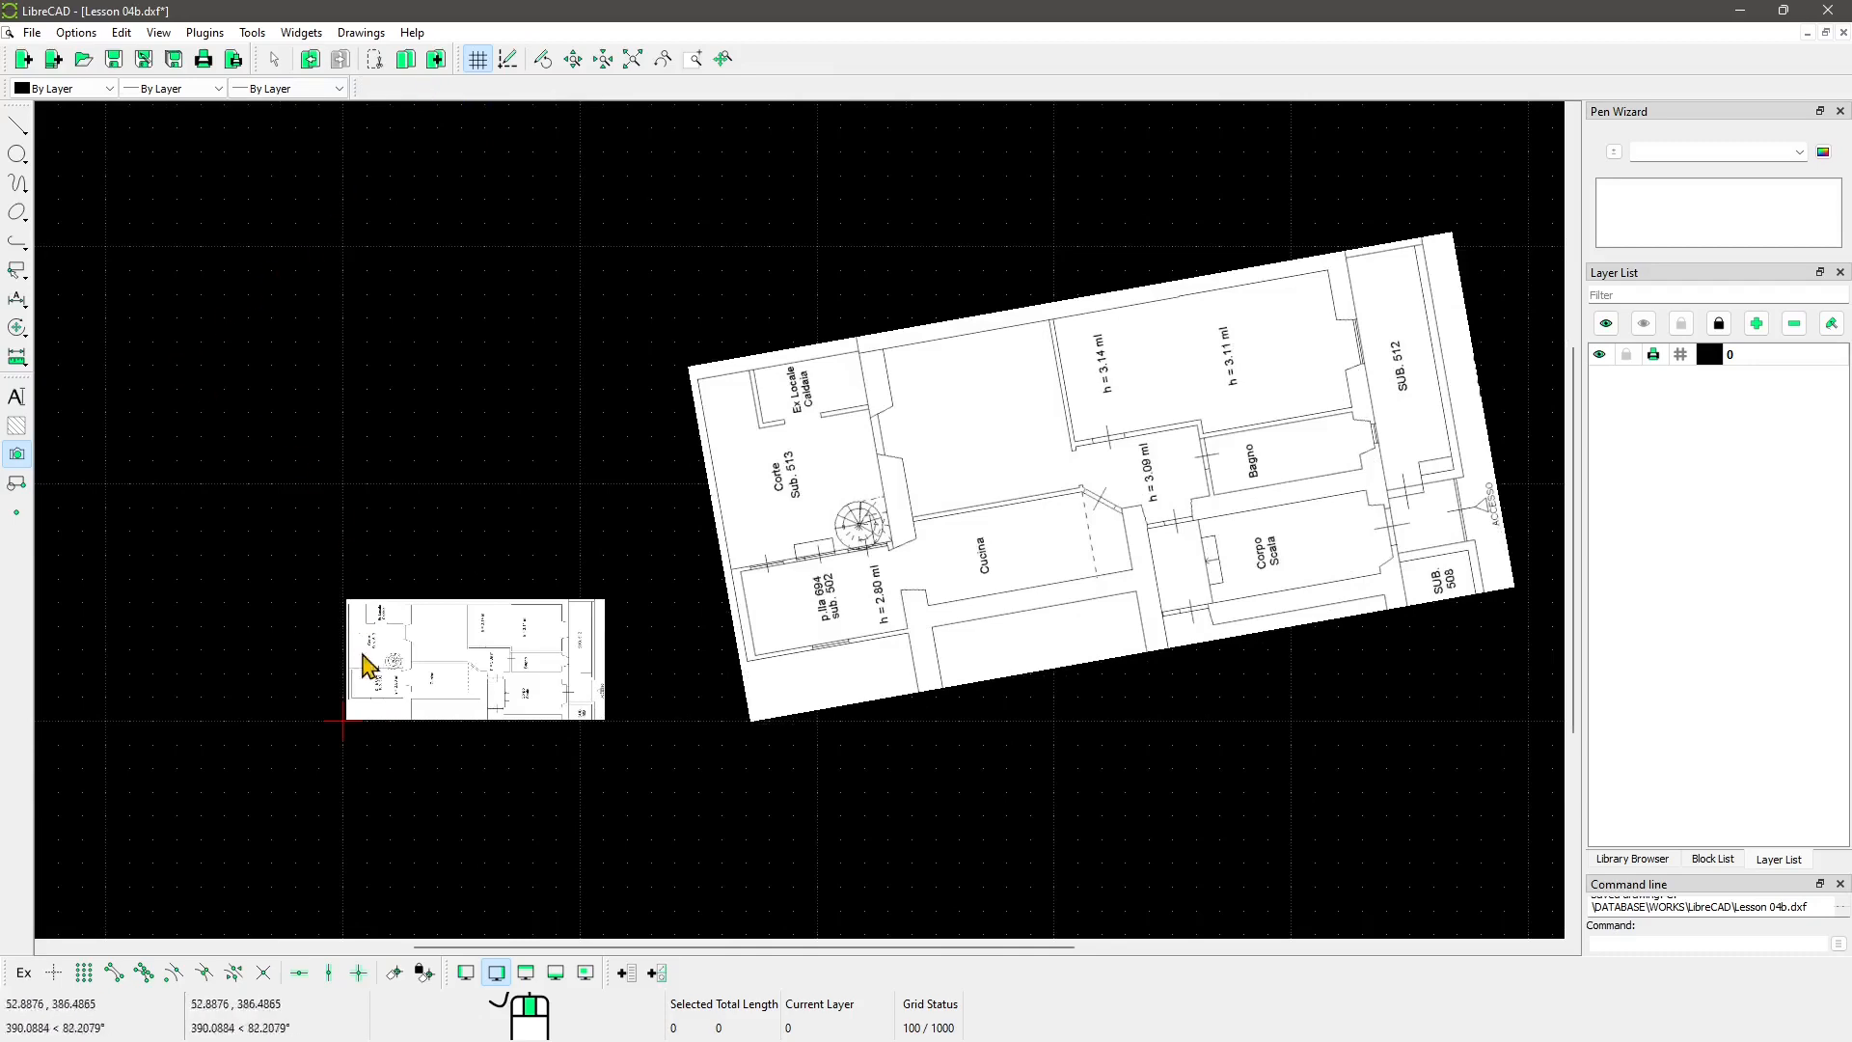
scroll(496, 688, up, 10)
middle_drag(501, 682, 682, 622)
scroll(682, 622, up, 1)
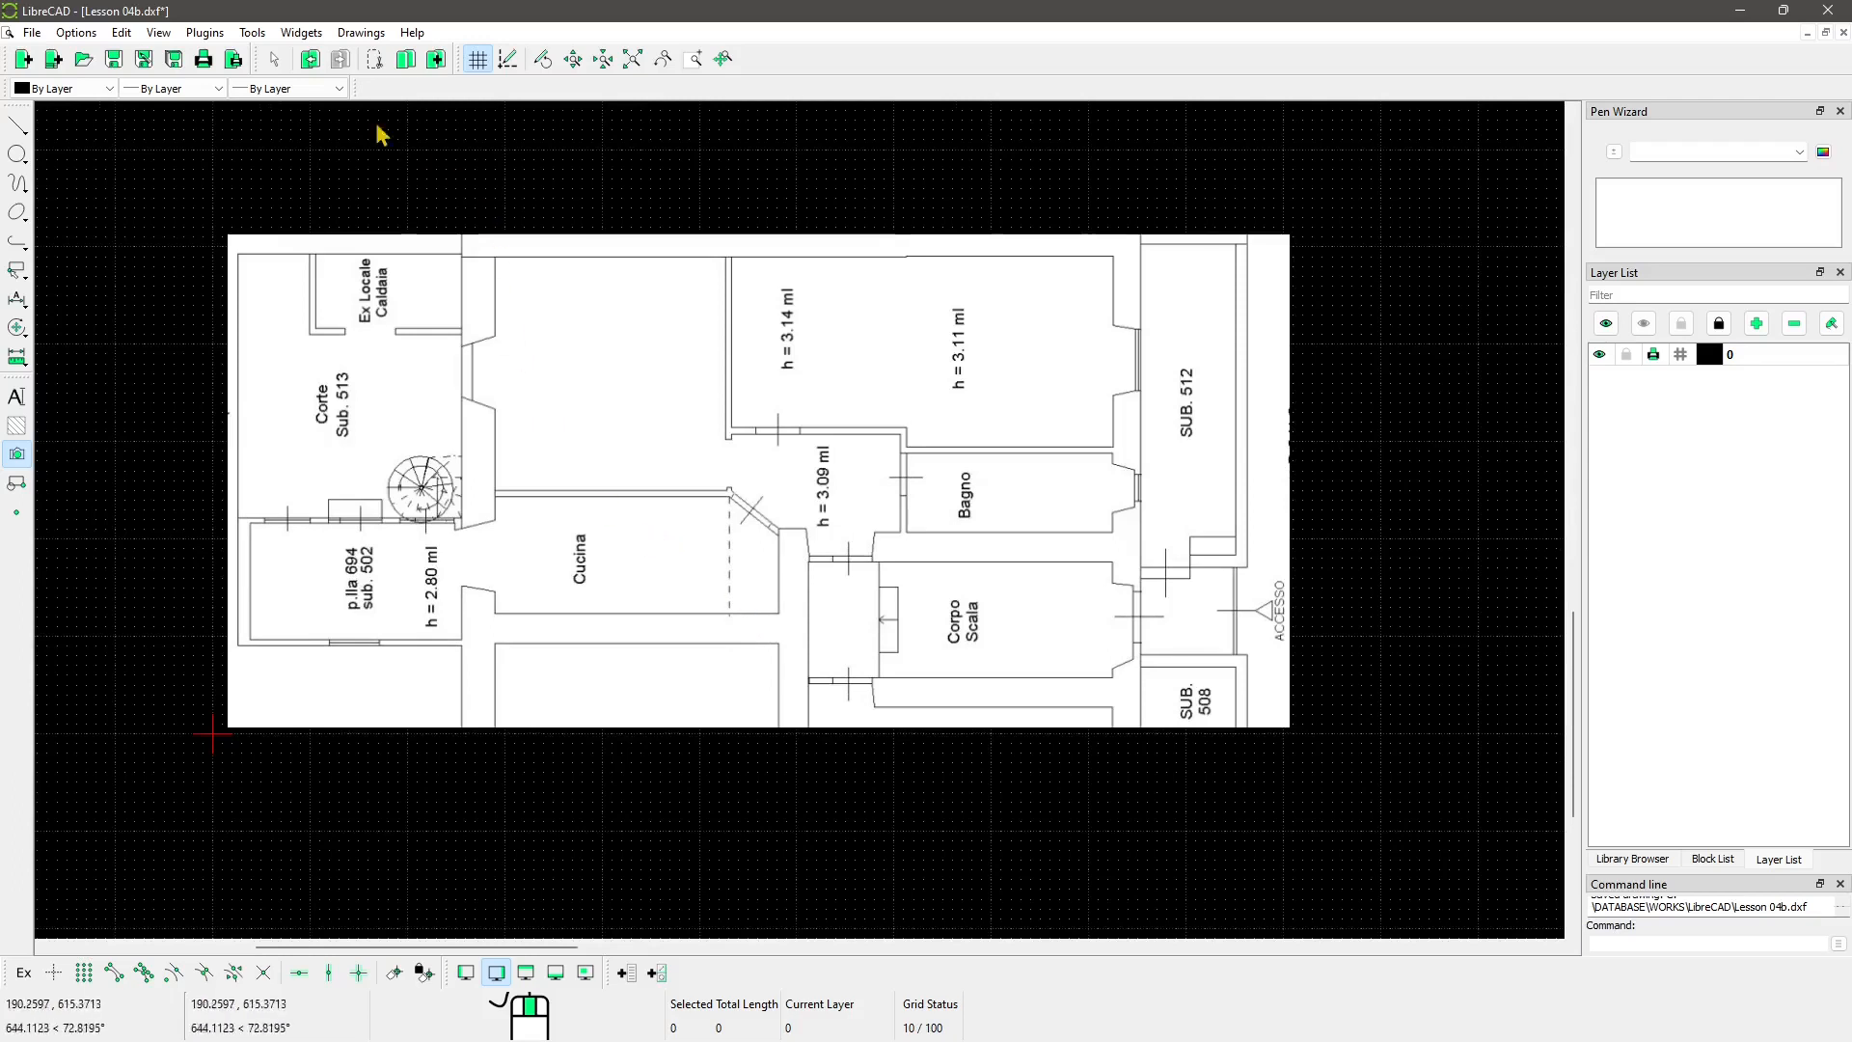
Step: Switch to Tab mode, visit Revit to Sketchup, Lesson 04b and document 1, then return to Window mode
click(362, 33)
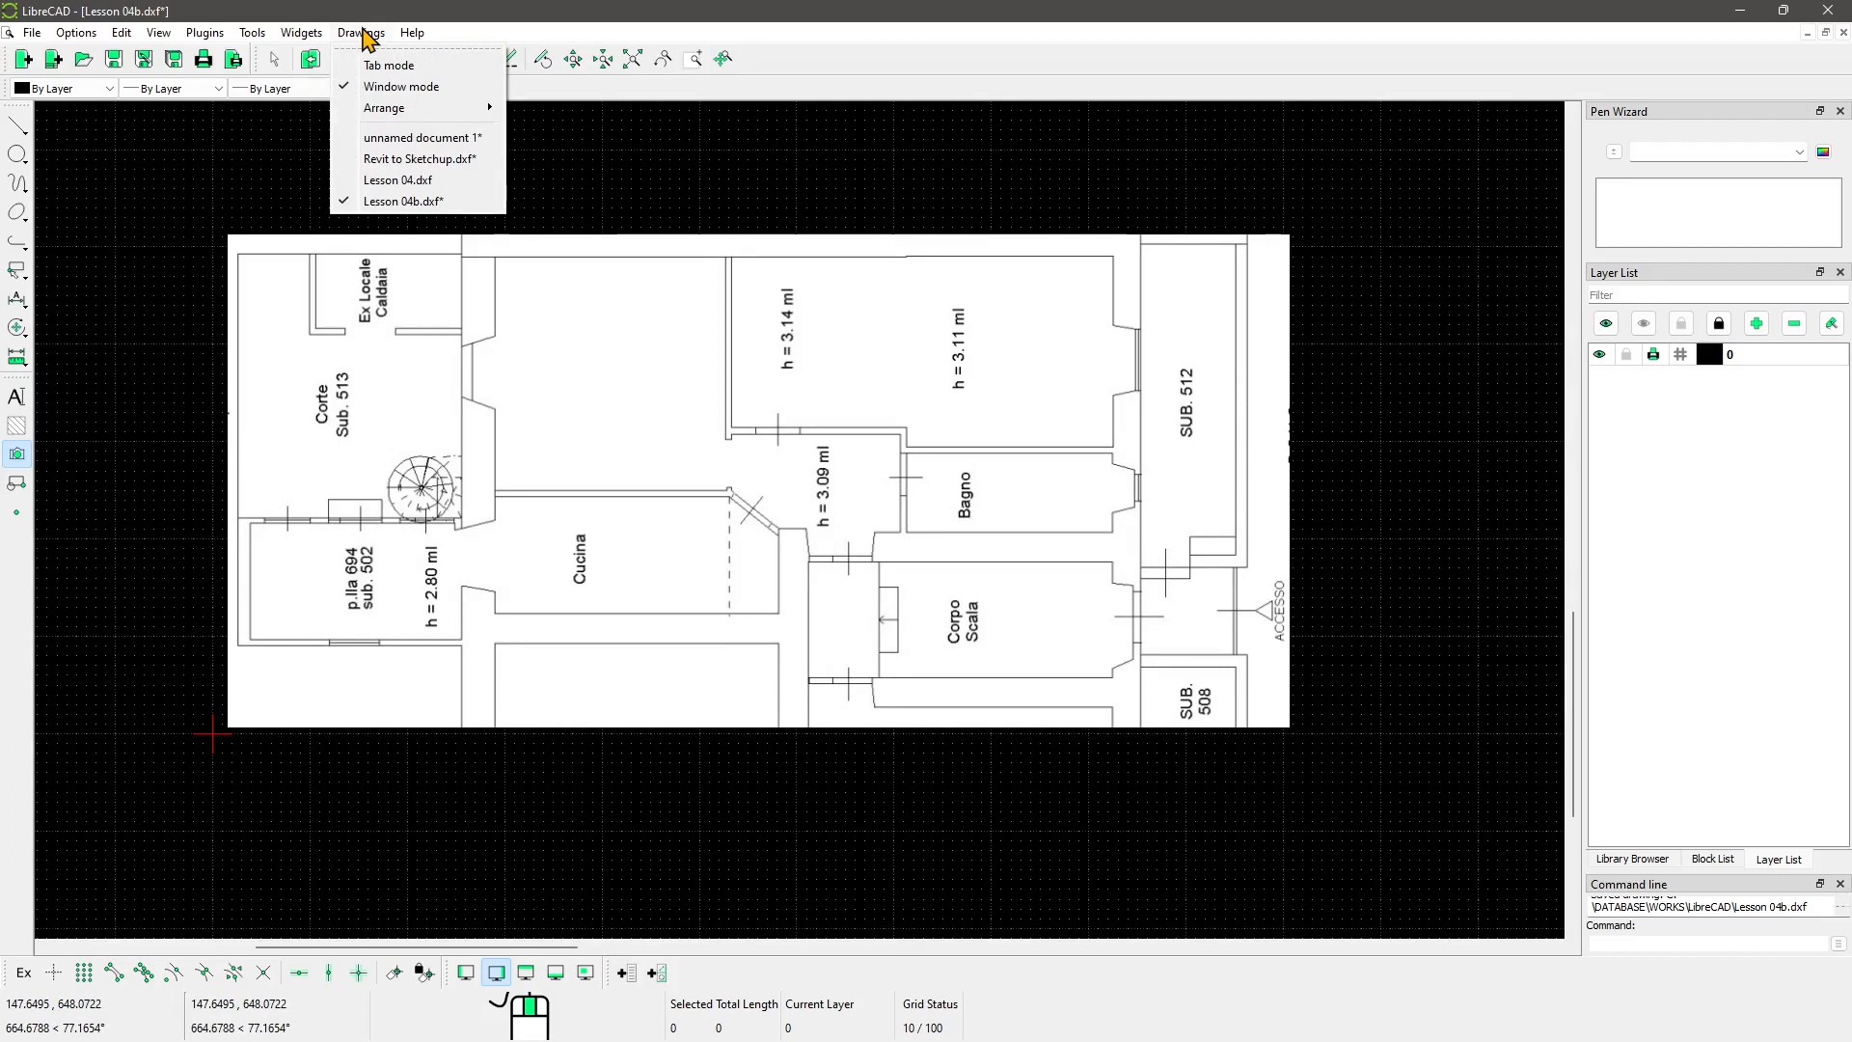
click(404, 68)
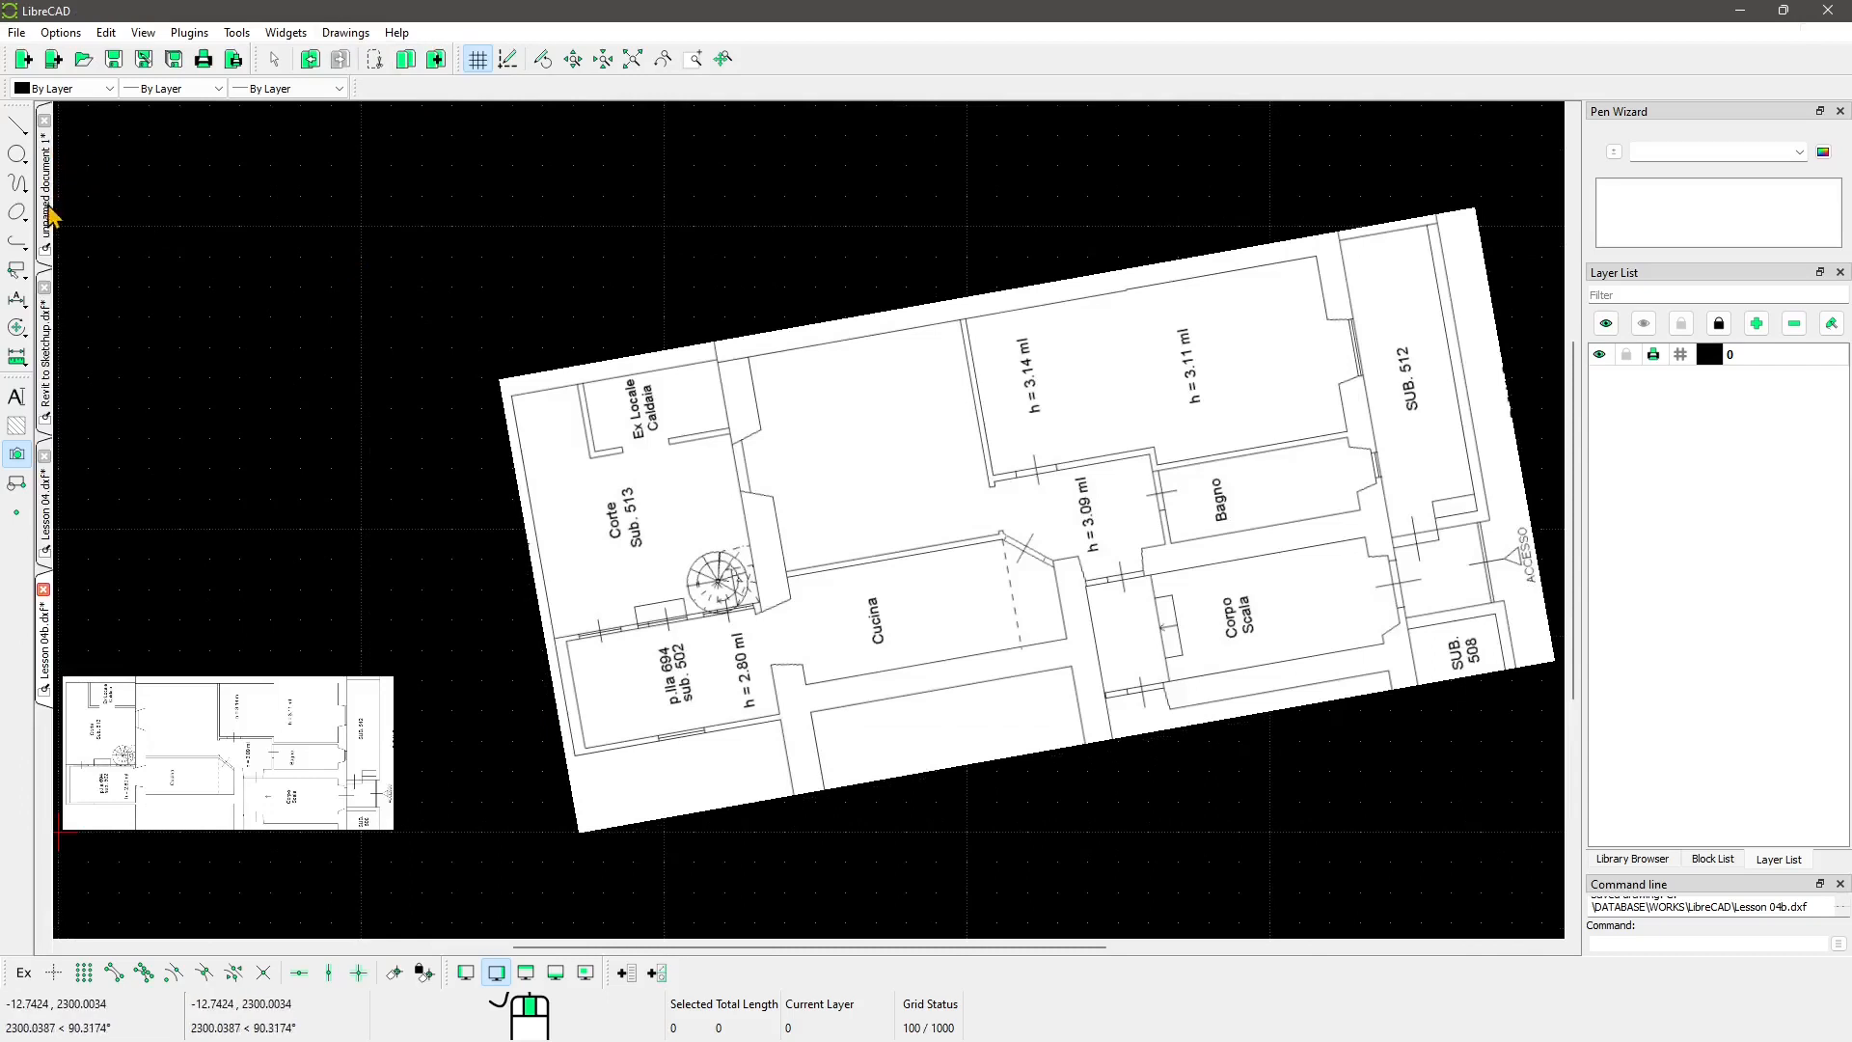
click(48, 330)
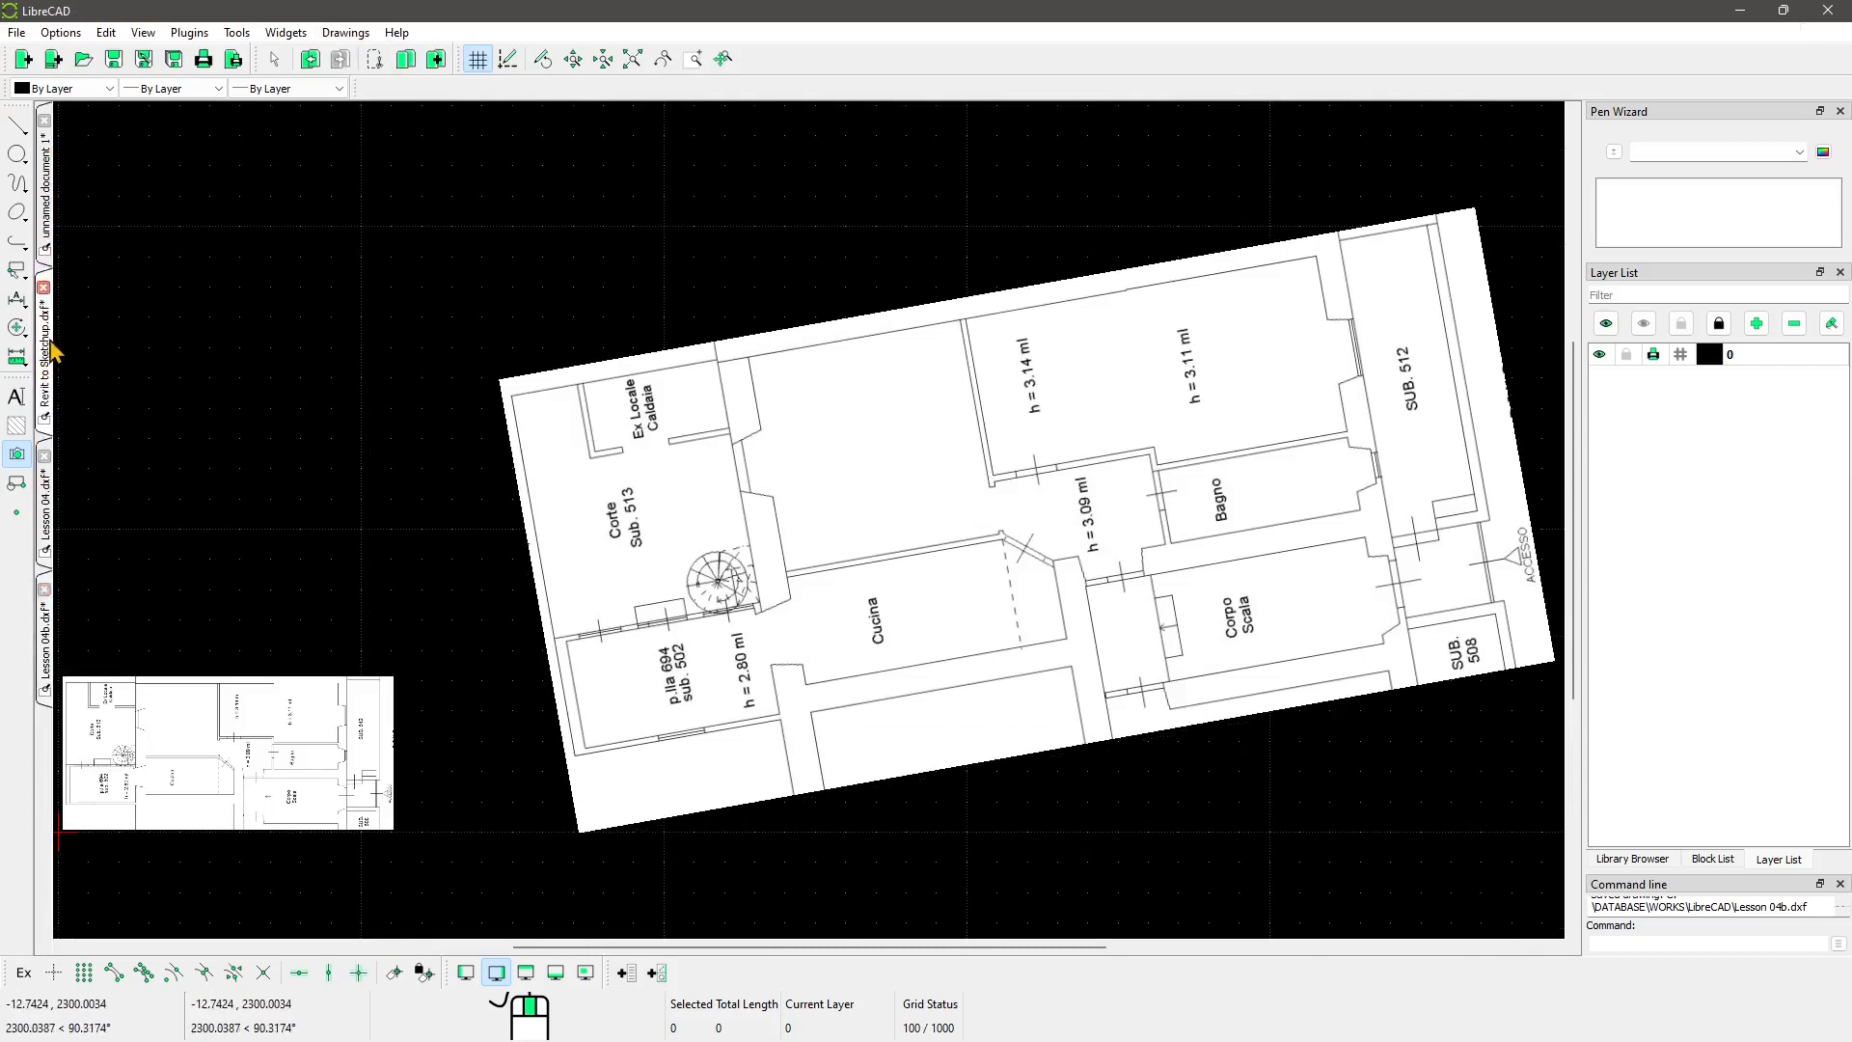
click(44, 637)
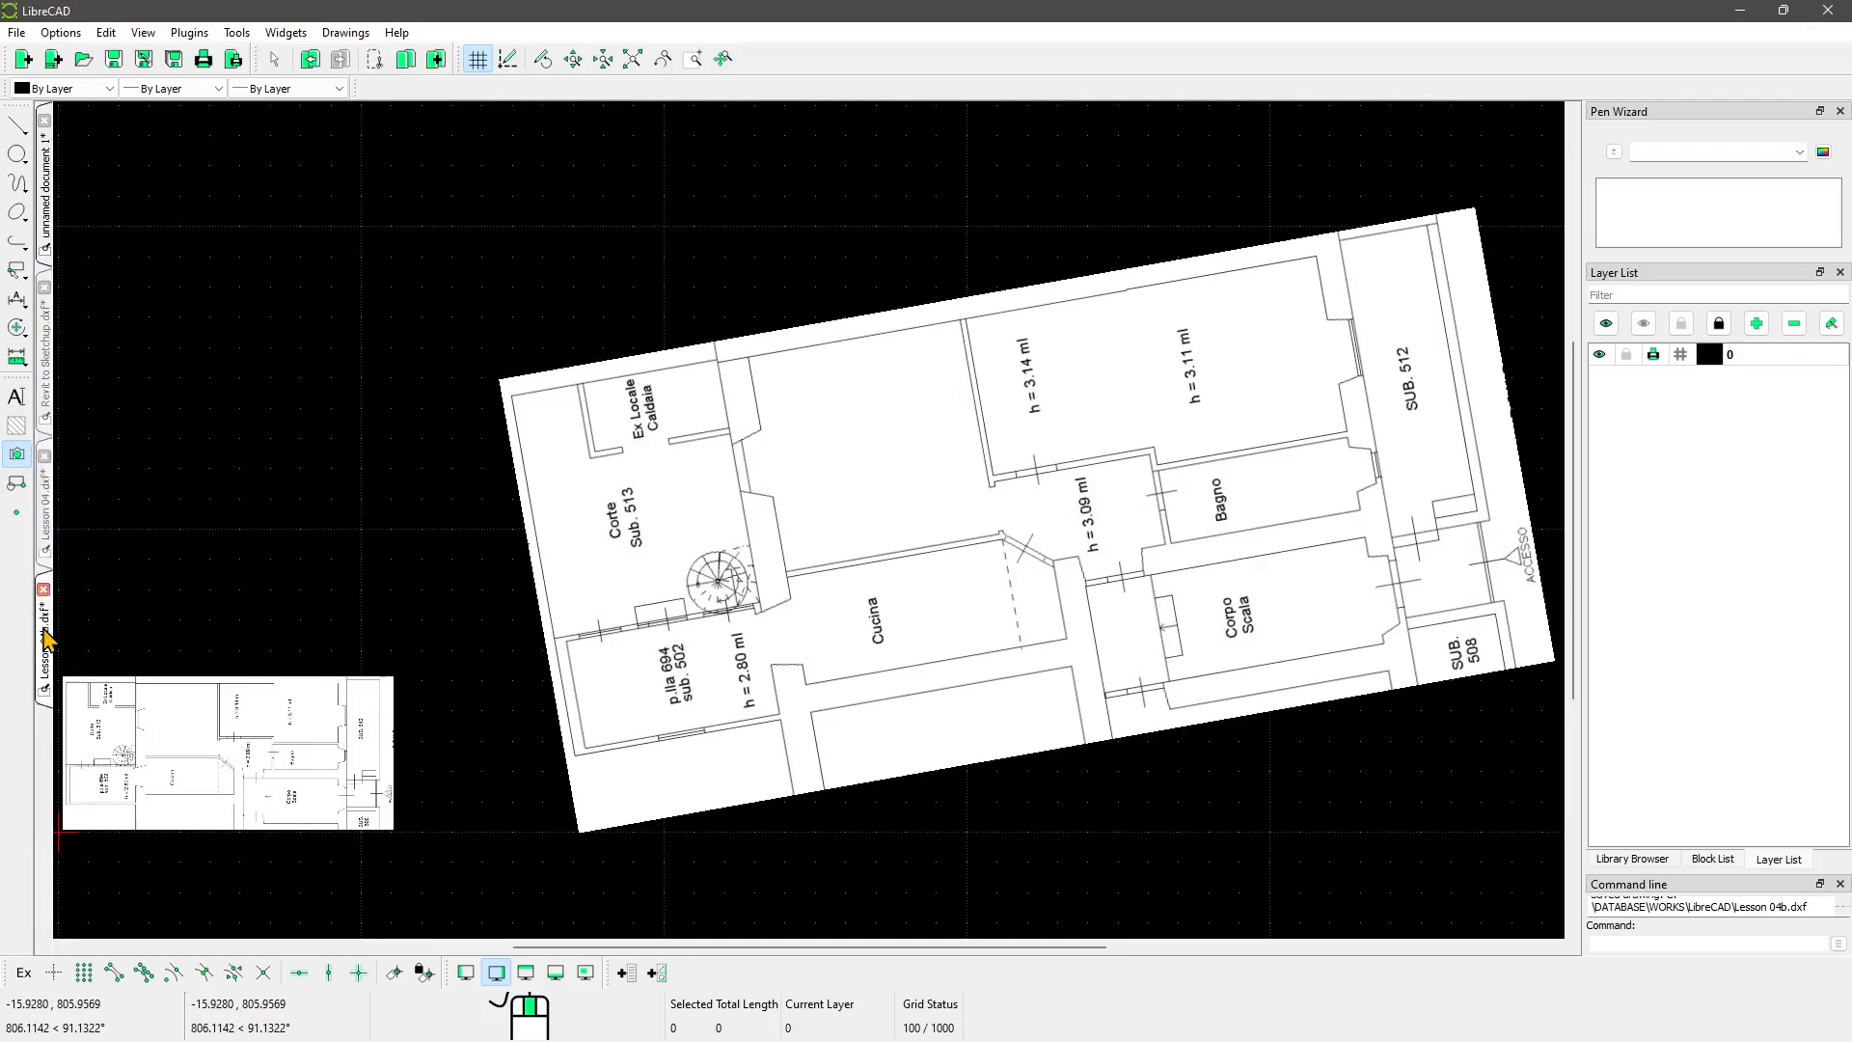
click(45, 178)
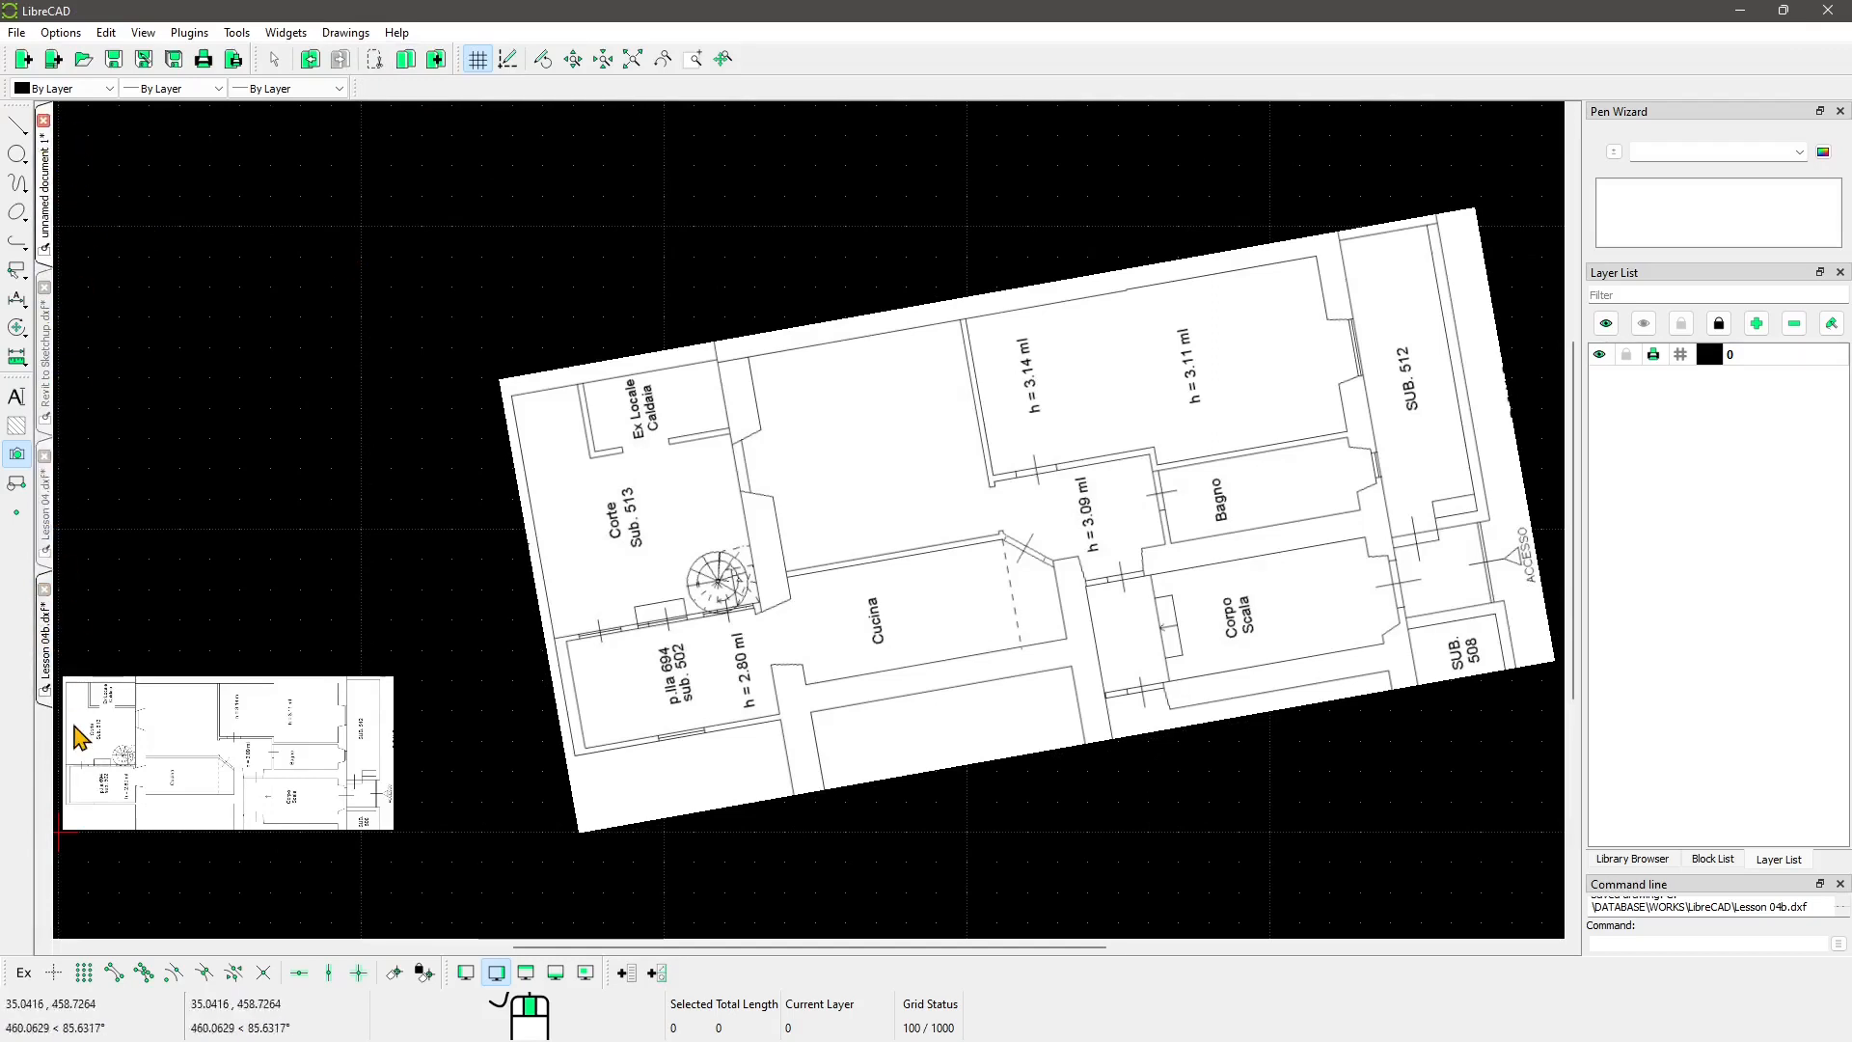
click(350, 35)
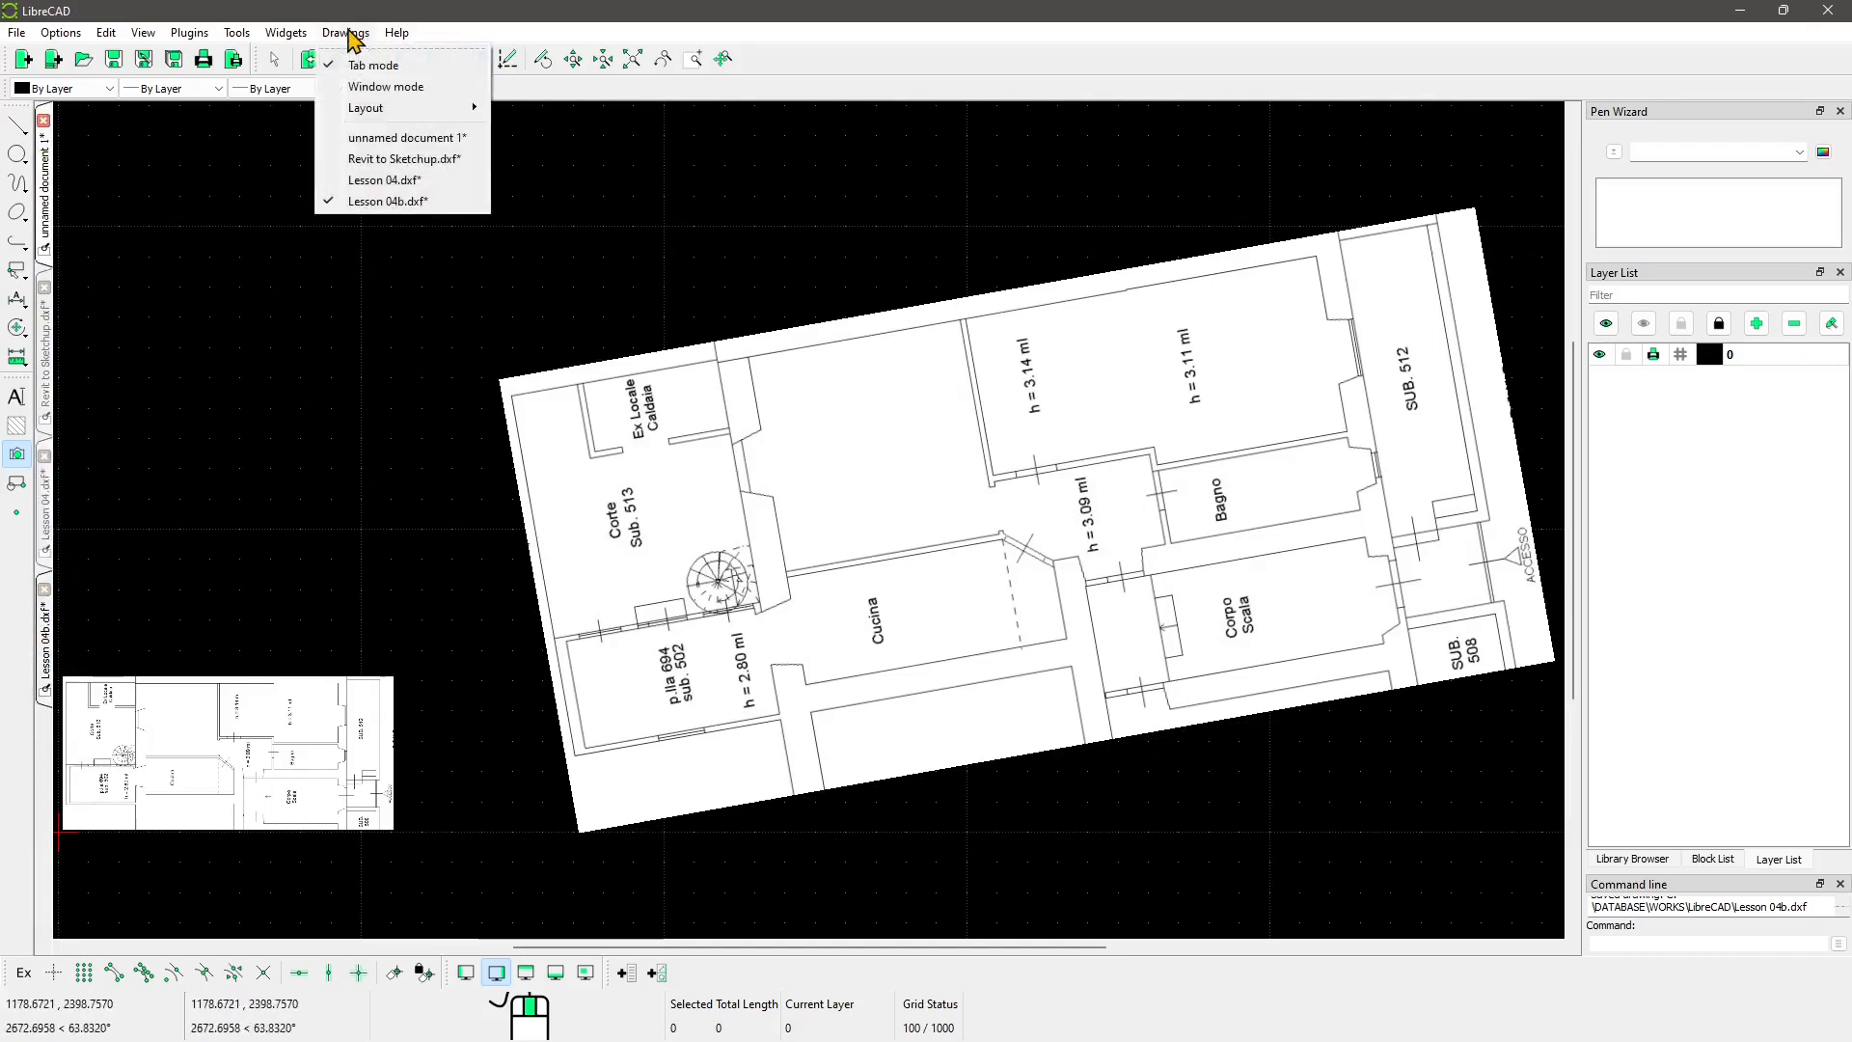
click(386, 86)
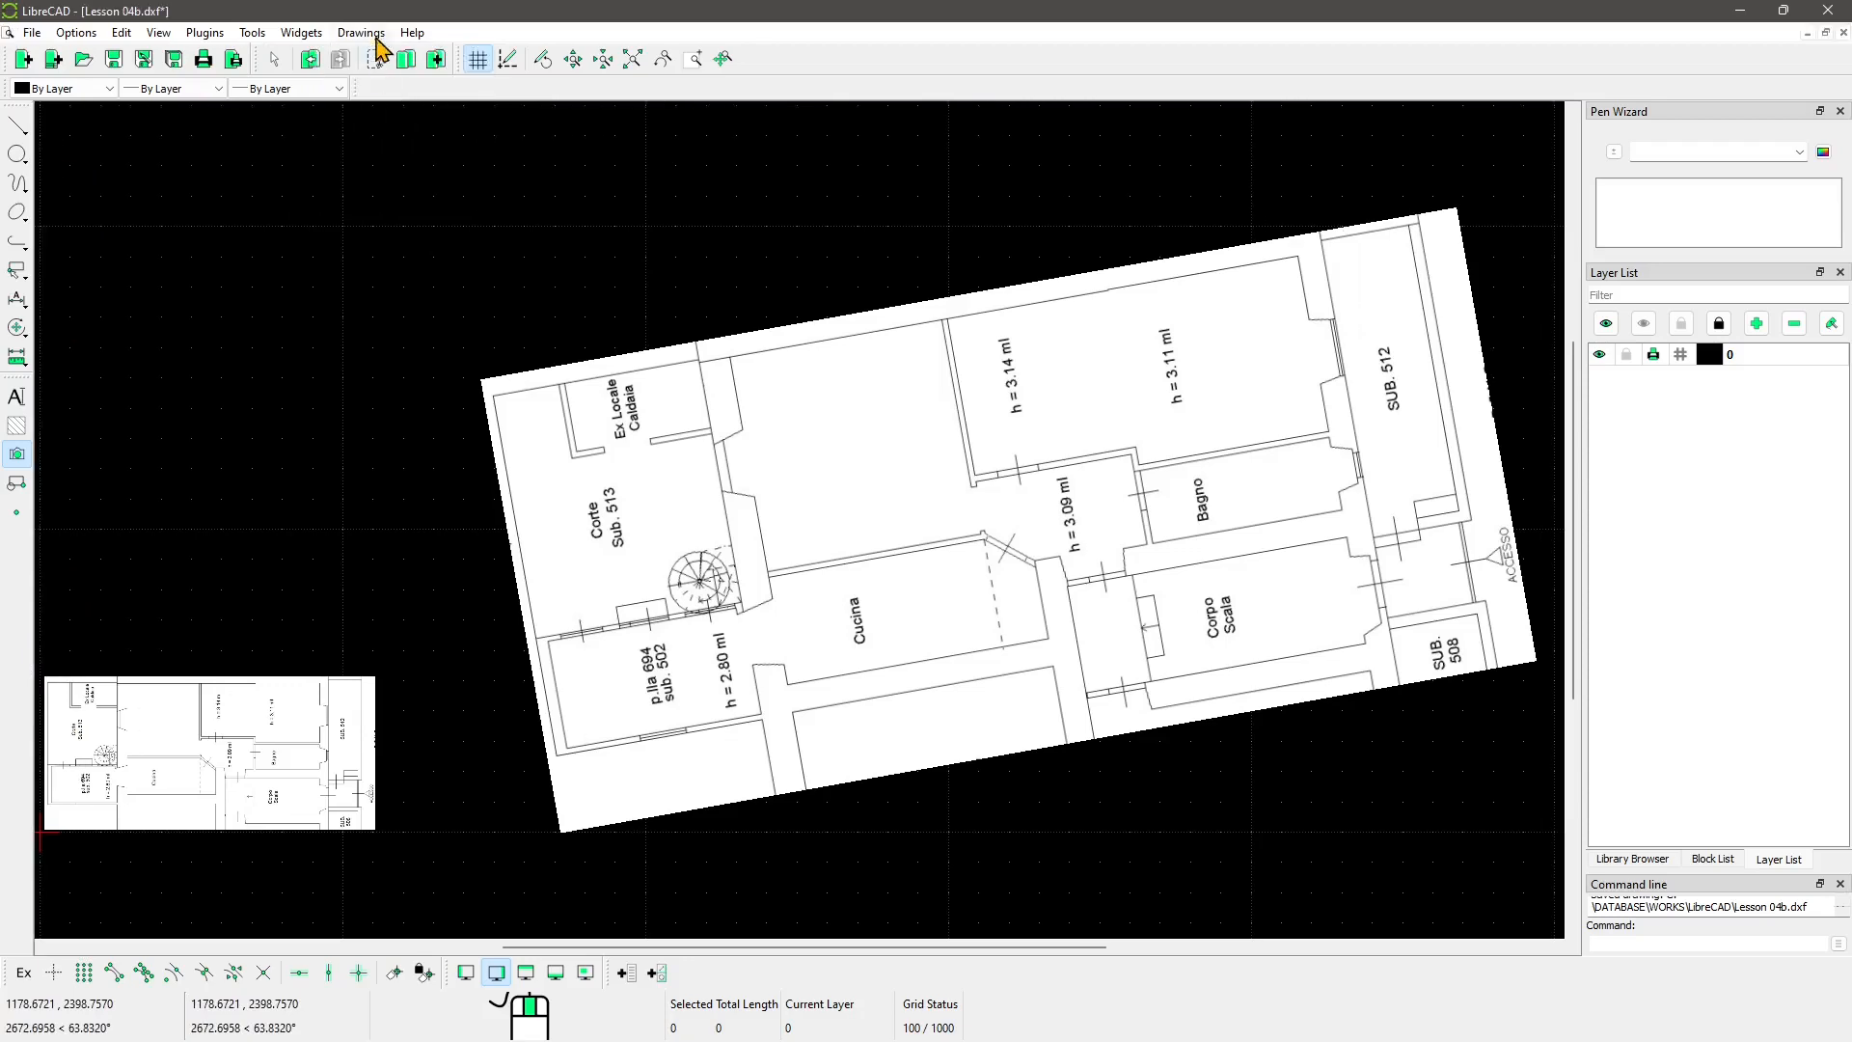
Step: Bring Lesson 04 to the front from the Drawings menu, then return to Lesson 04b
click(376, 35)
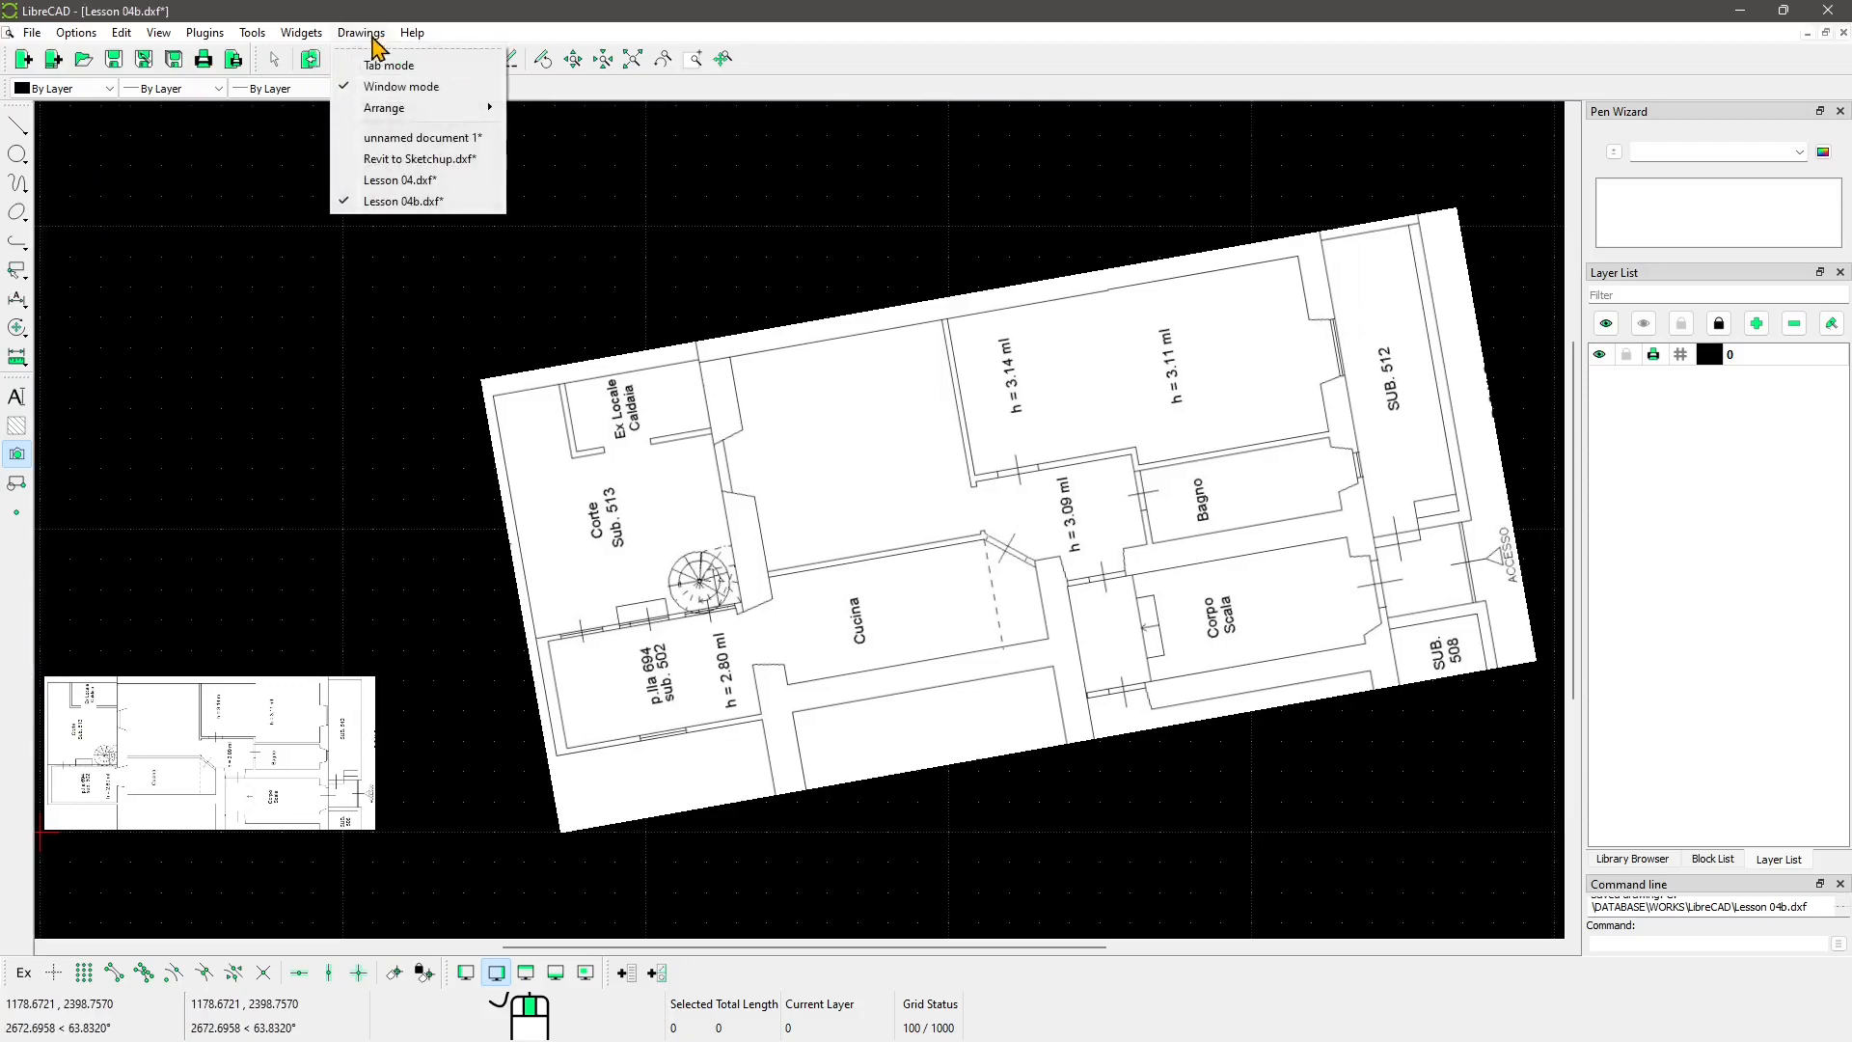
click(386, 179)
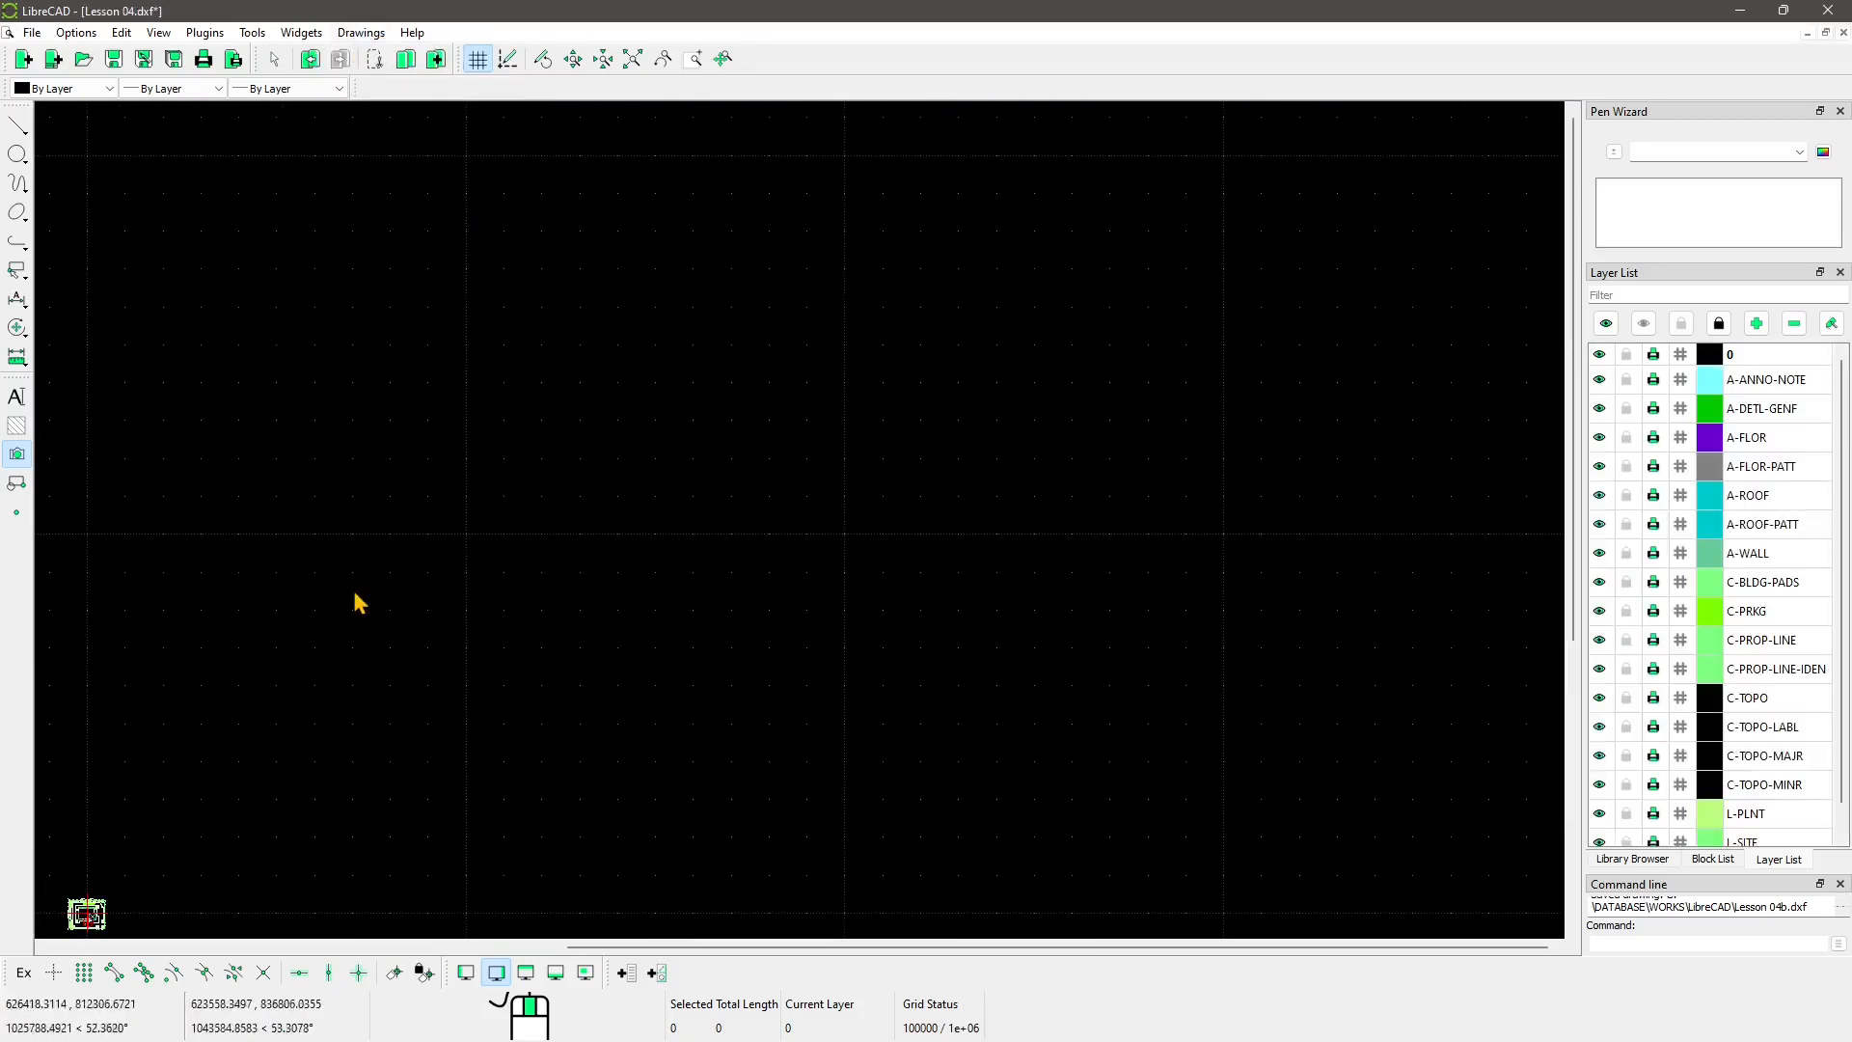
scroll(99, 901, up, 8)
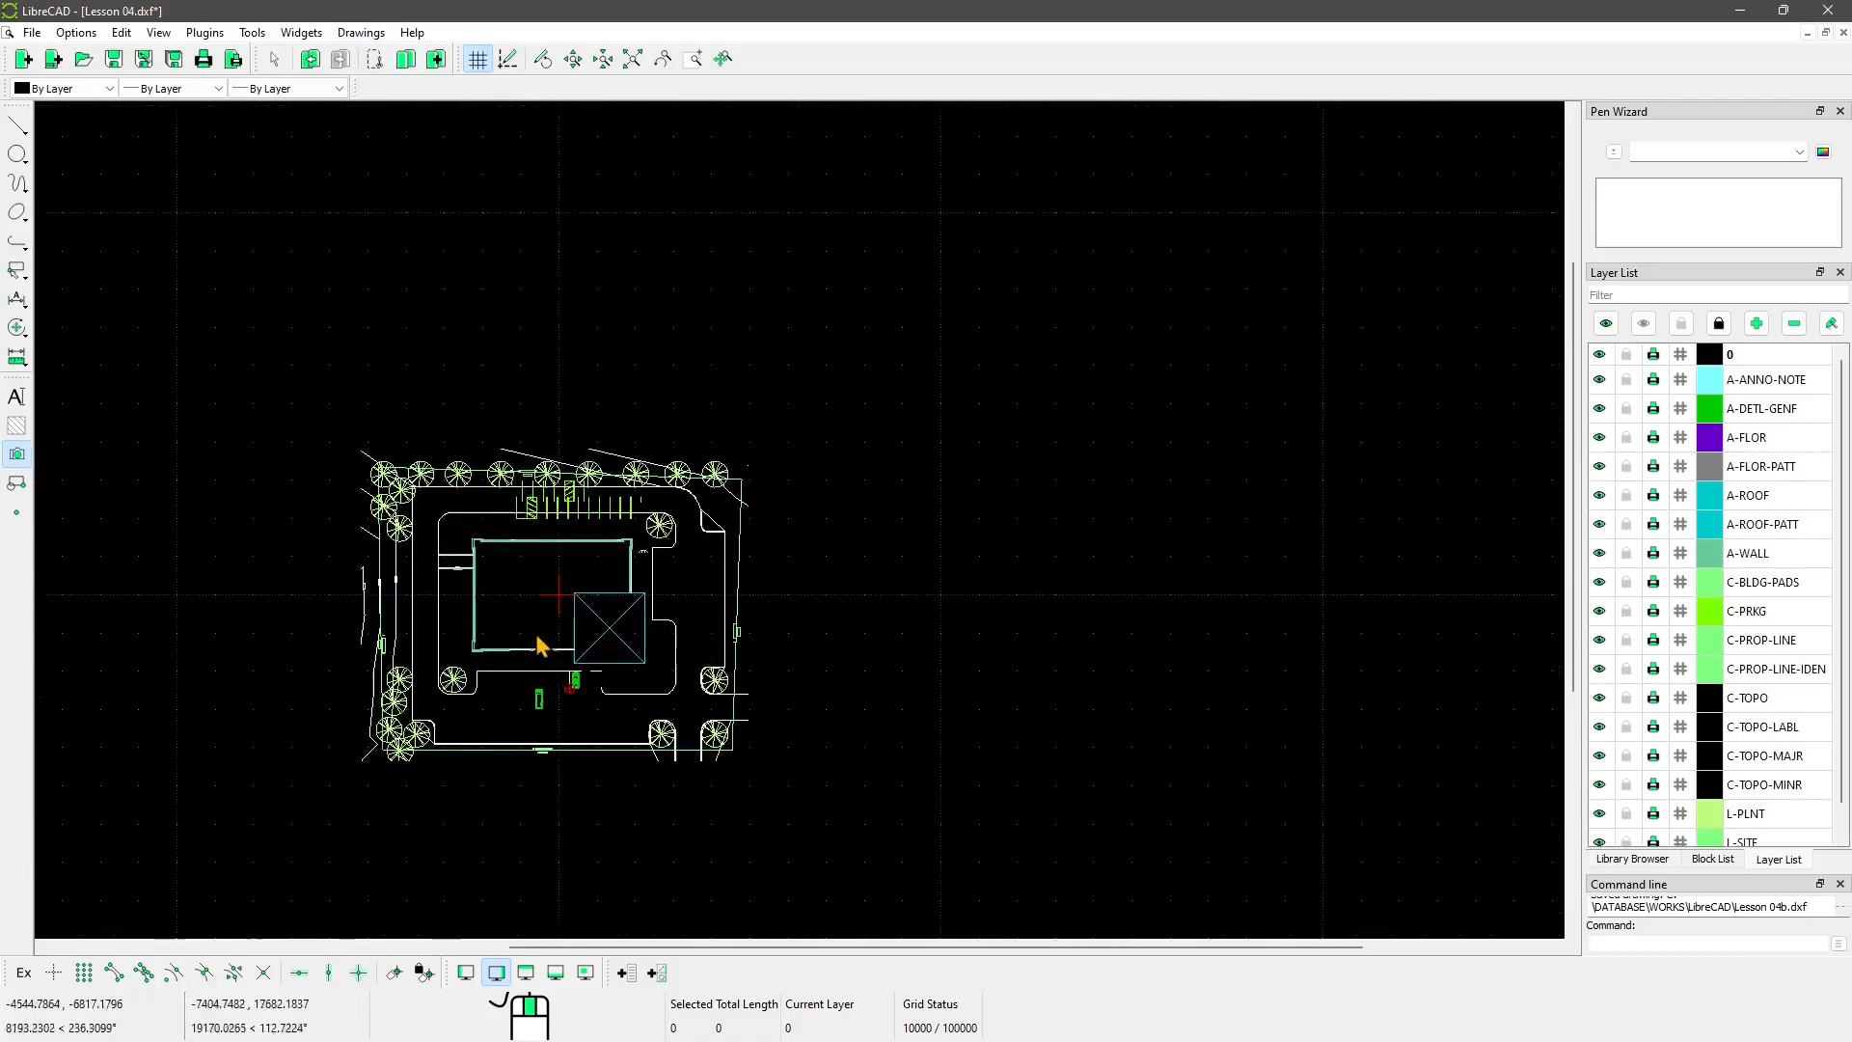
scroll(492, 714, up, 5)
click(362, 34)
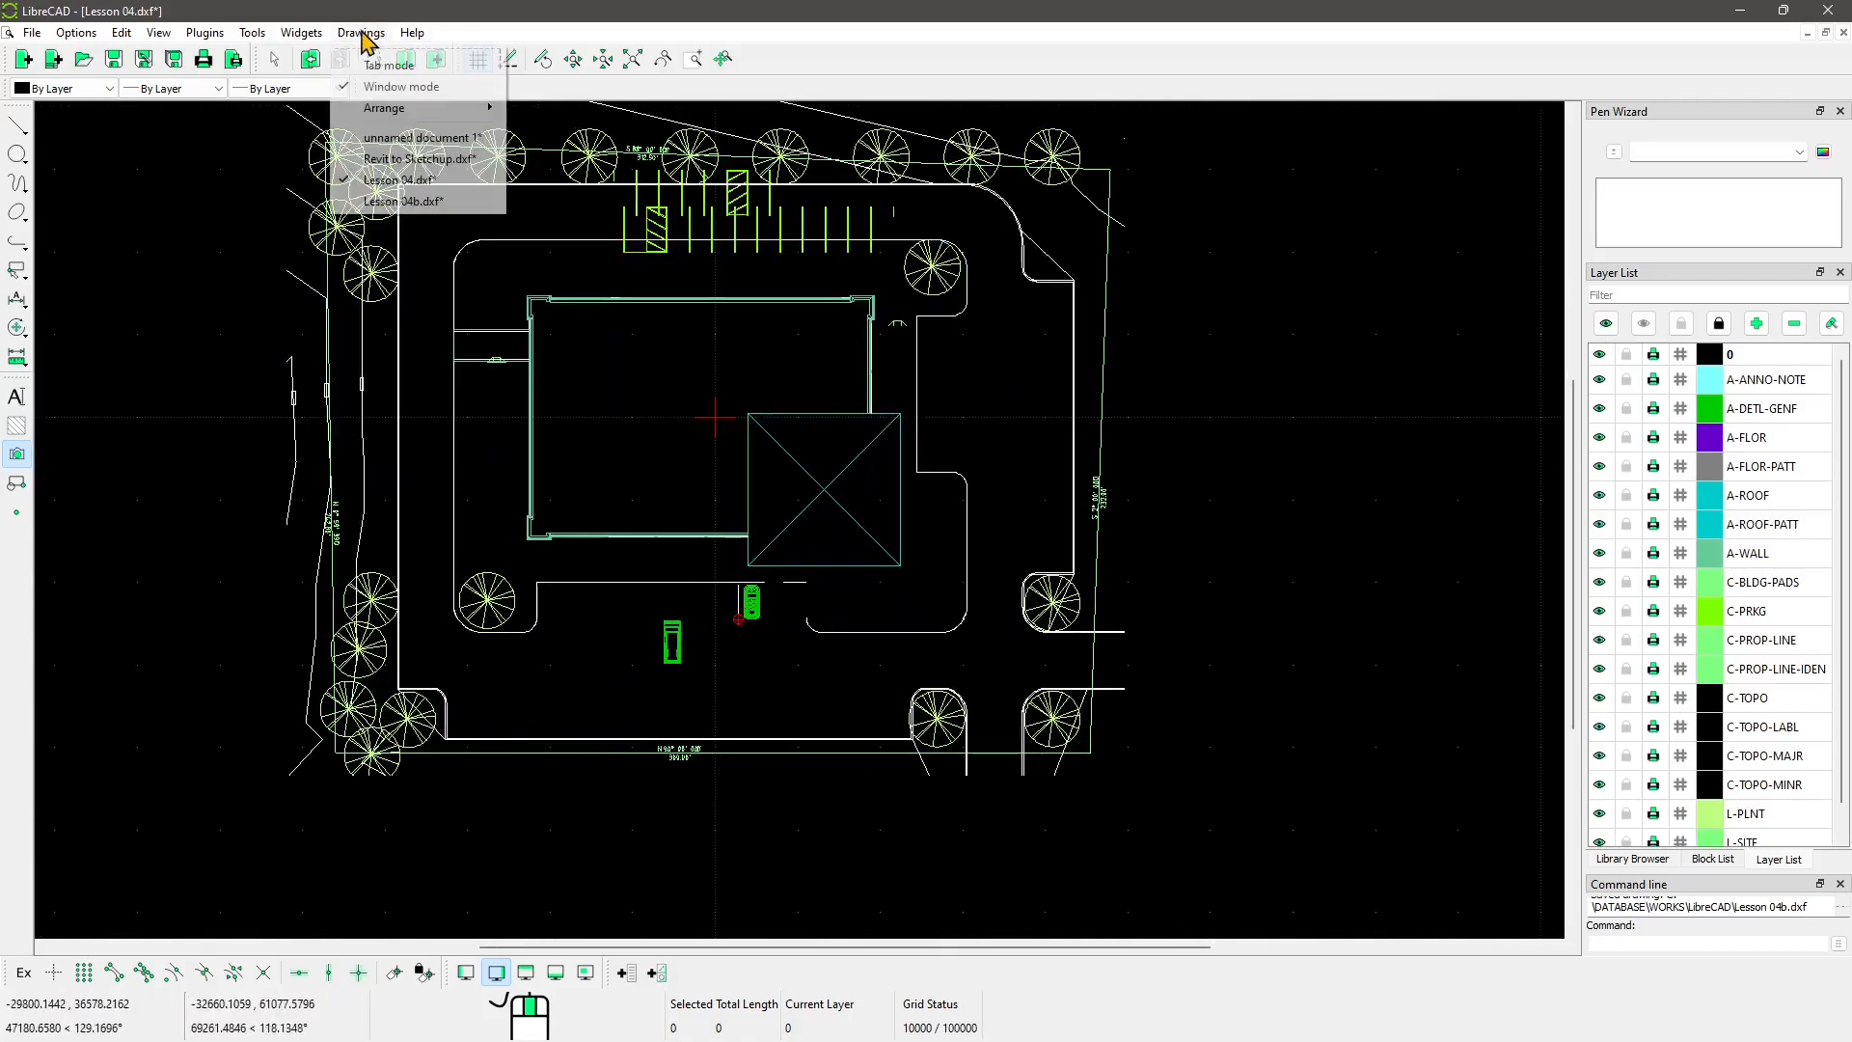
click(422, 201)
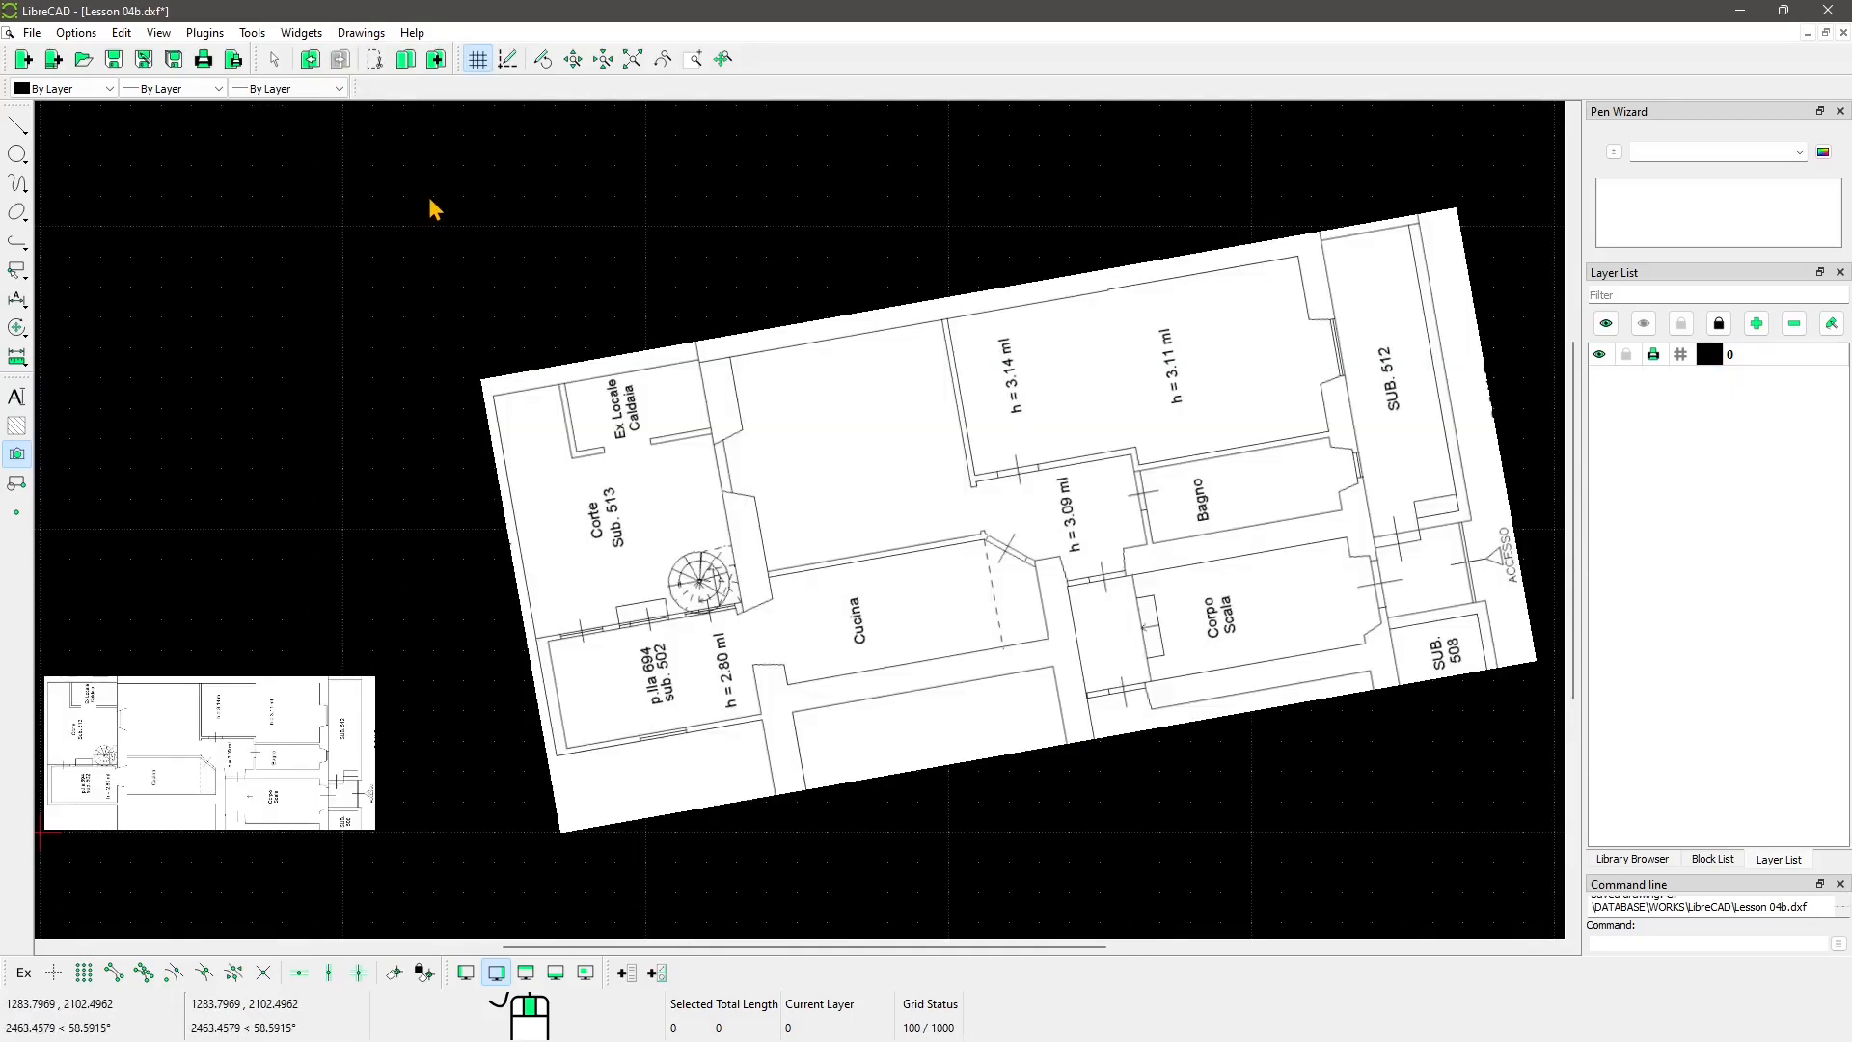
Step: Show Revit to Sketchup with its site drawing centred, then switch to unnamed document 1
click(361, 32)
click(398, 162)
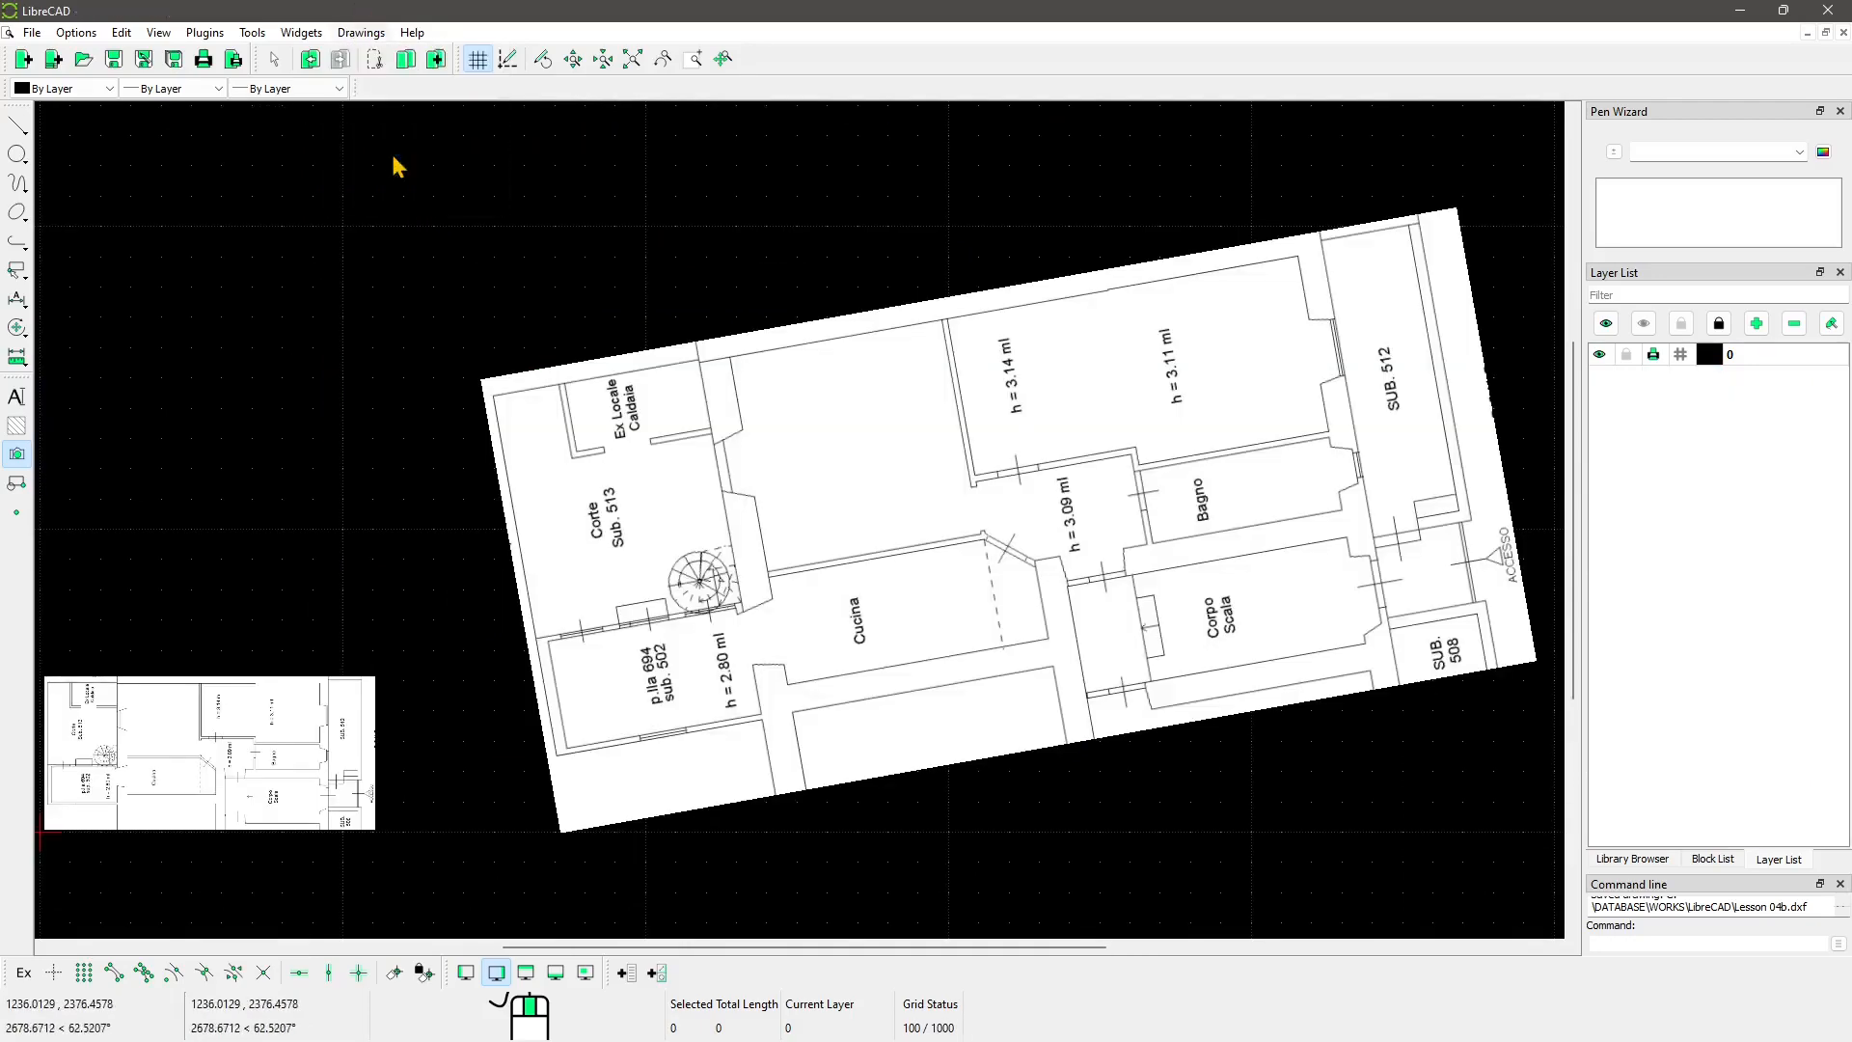
middle_drag(141, 914, 597, 526)
scroll(597, 527, up, 2)
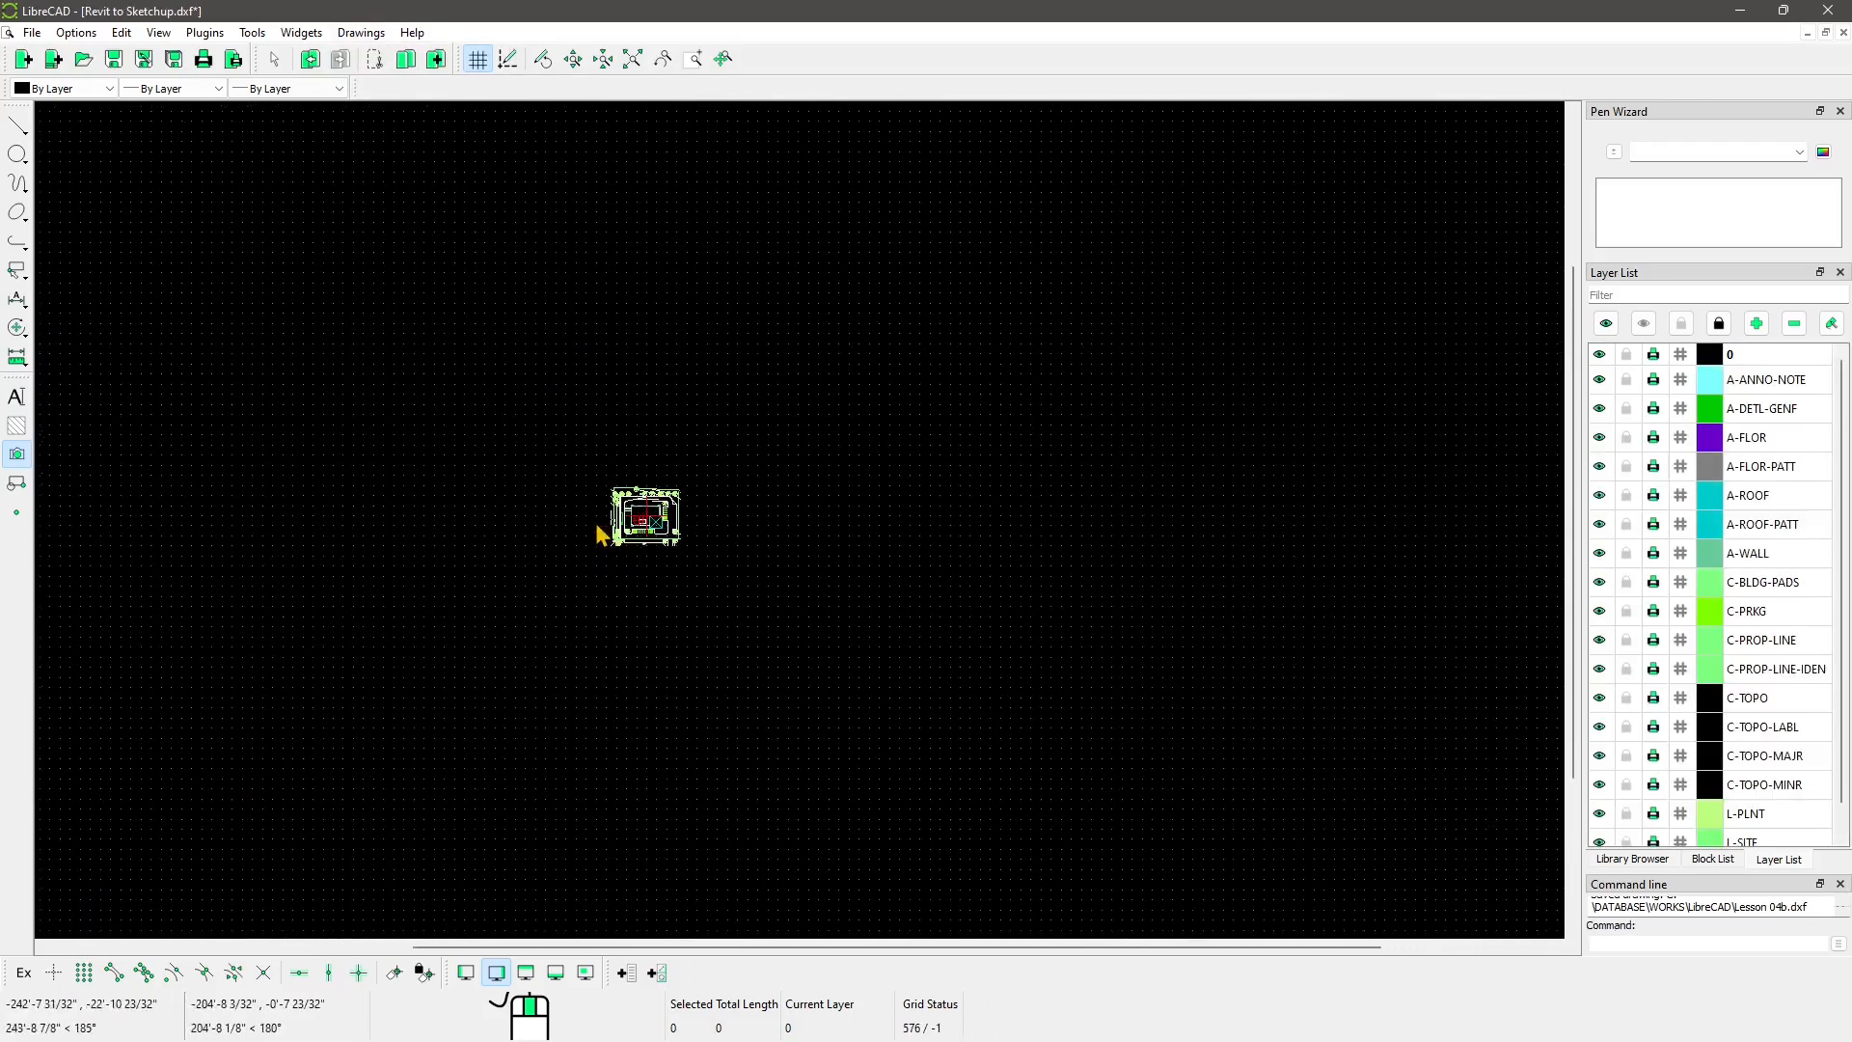
scroll(637, 520, up, 9)
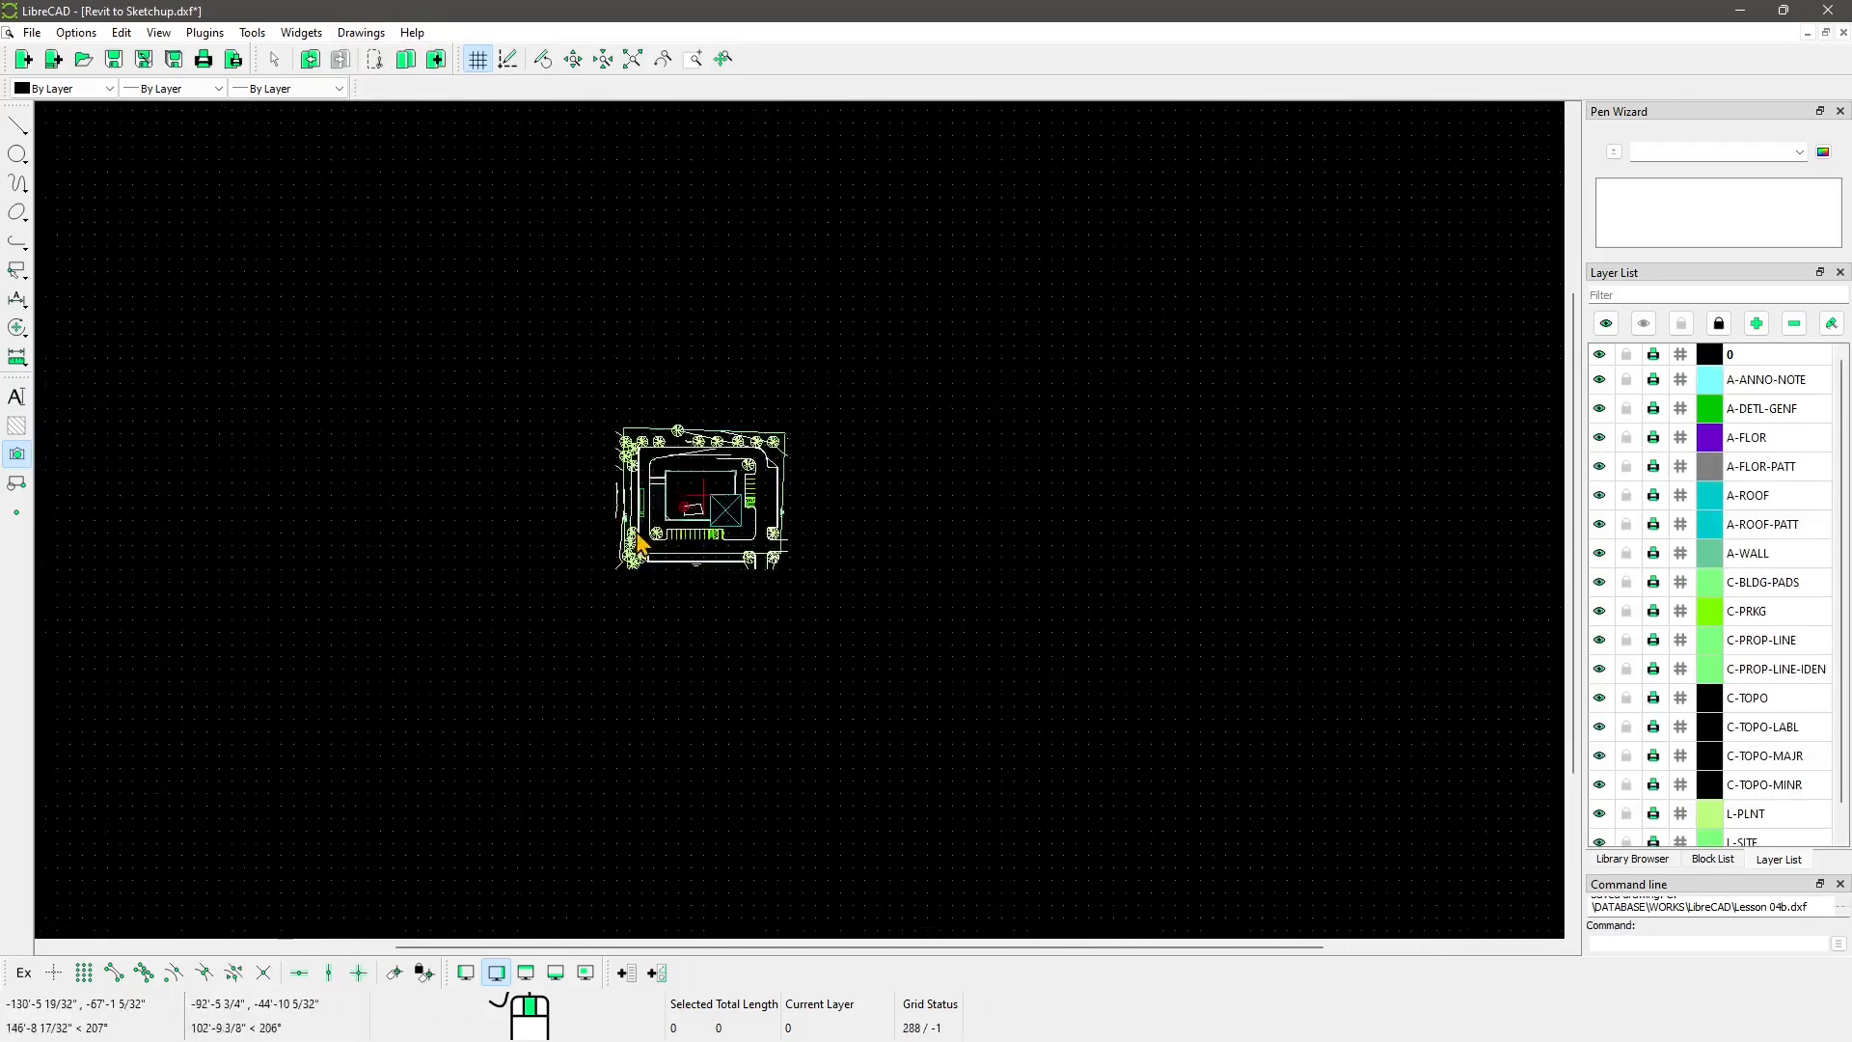
click(343, 33)
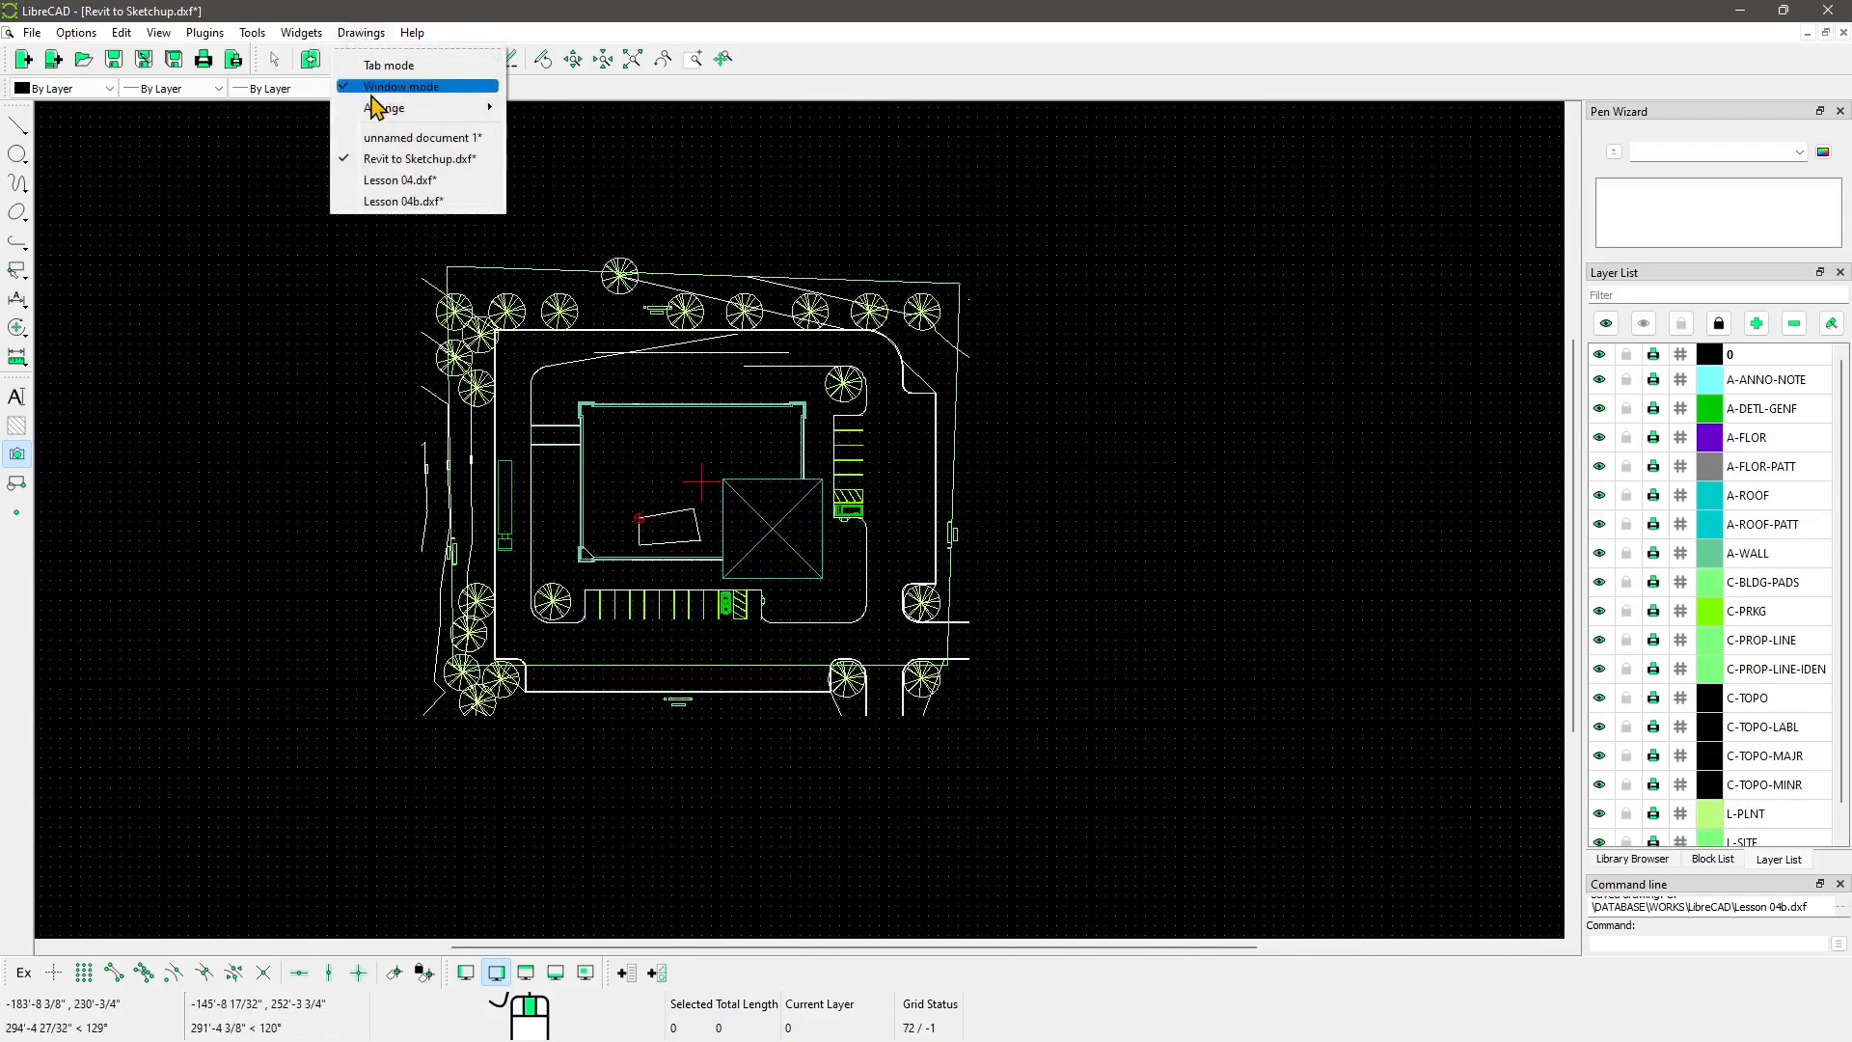
click(419, 138)
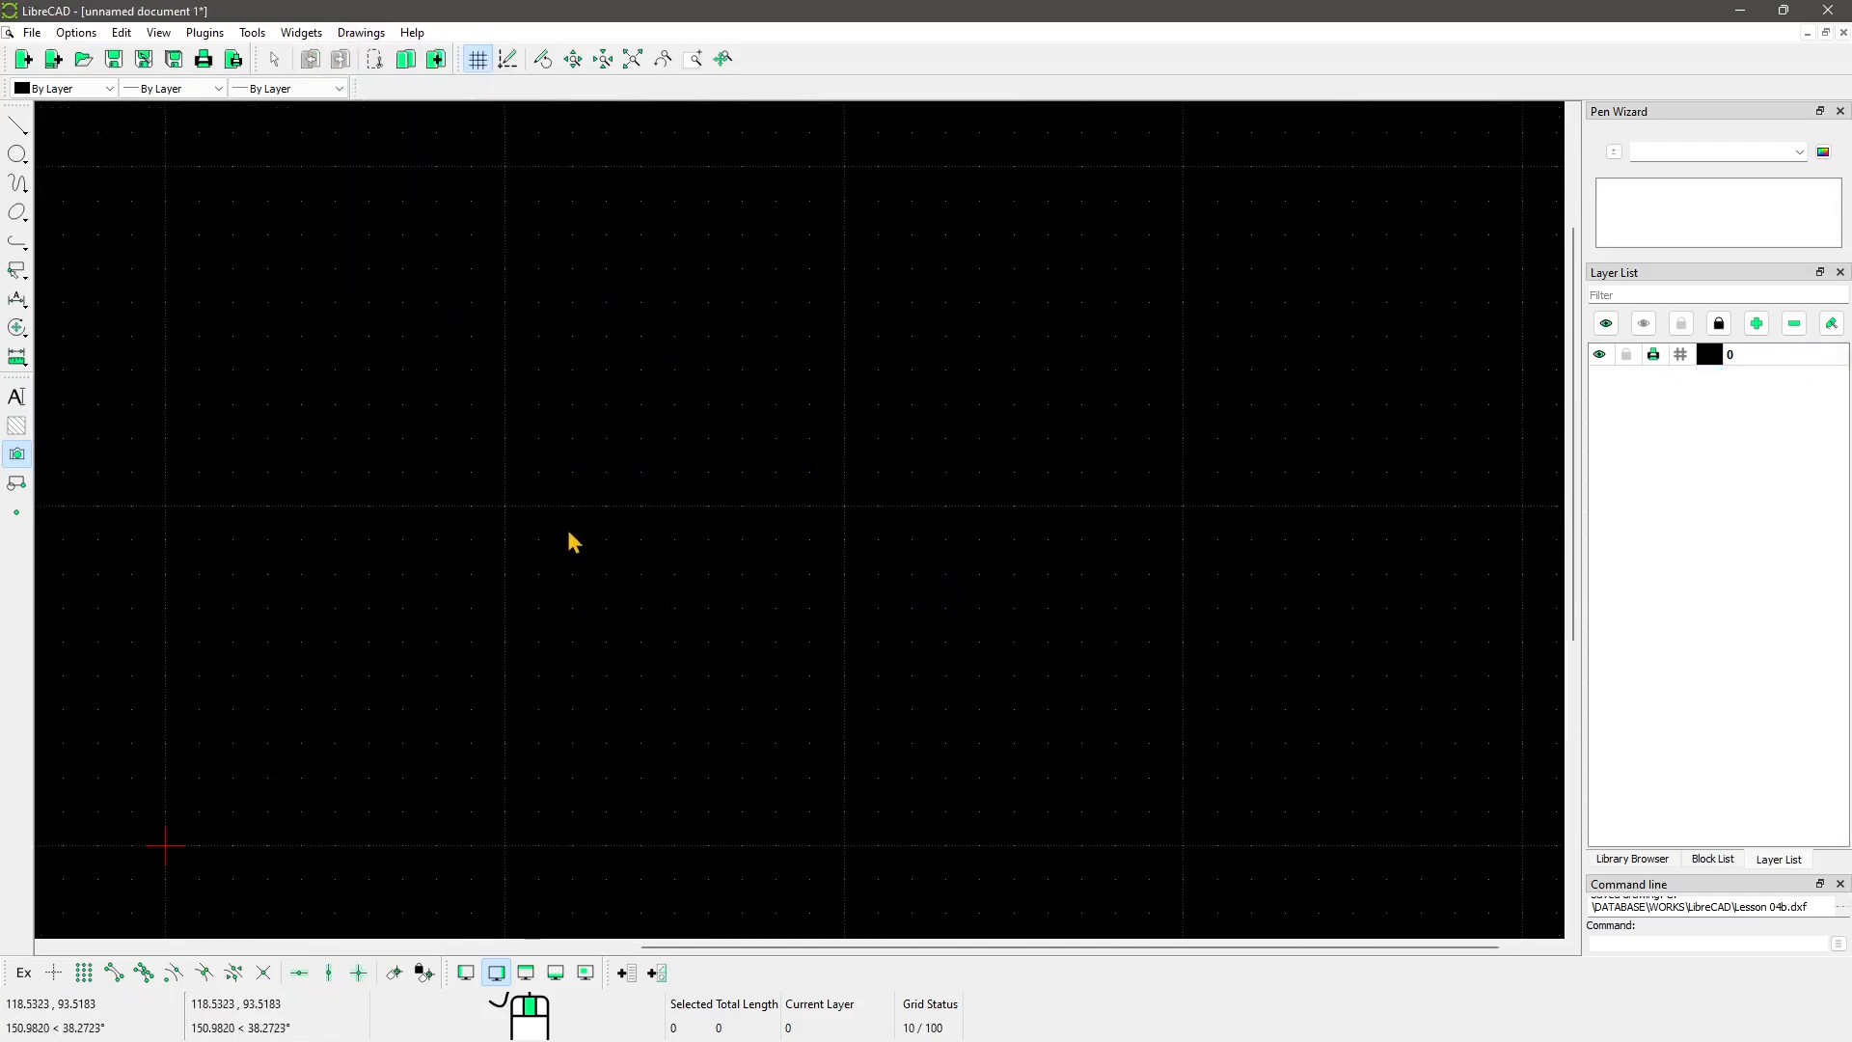
Step: Try Save All, then cancel saving the untitled drawing
click(33, 33)
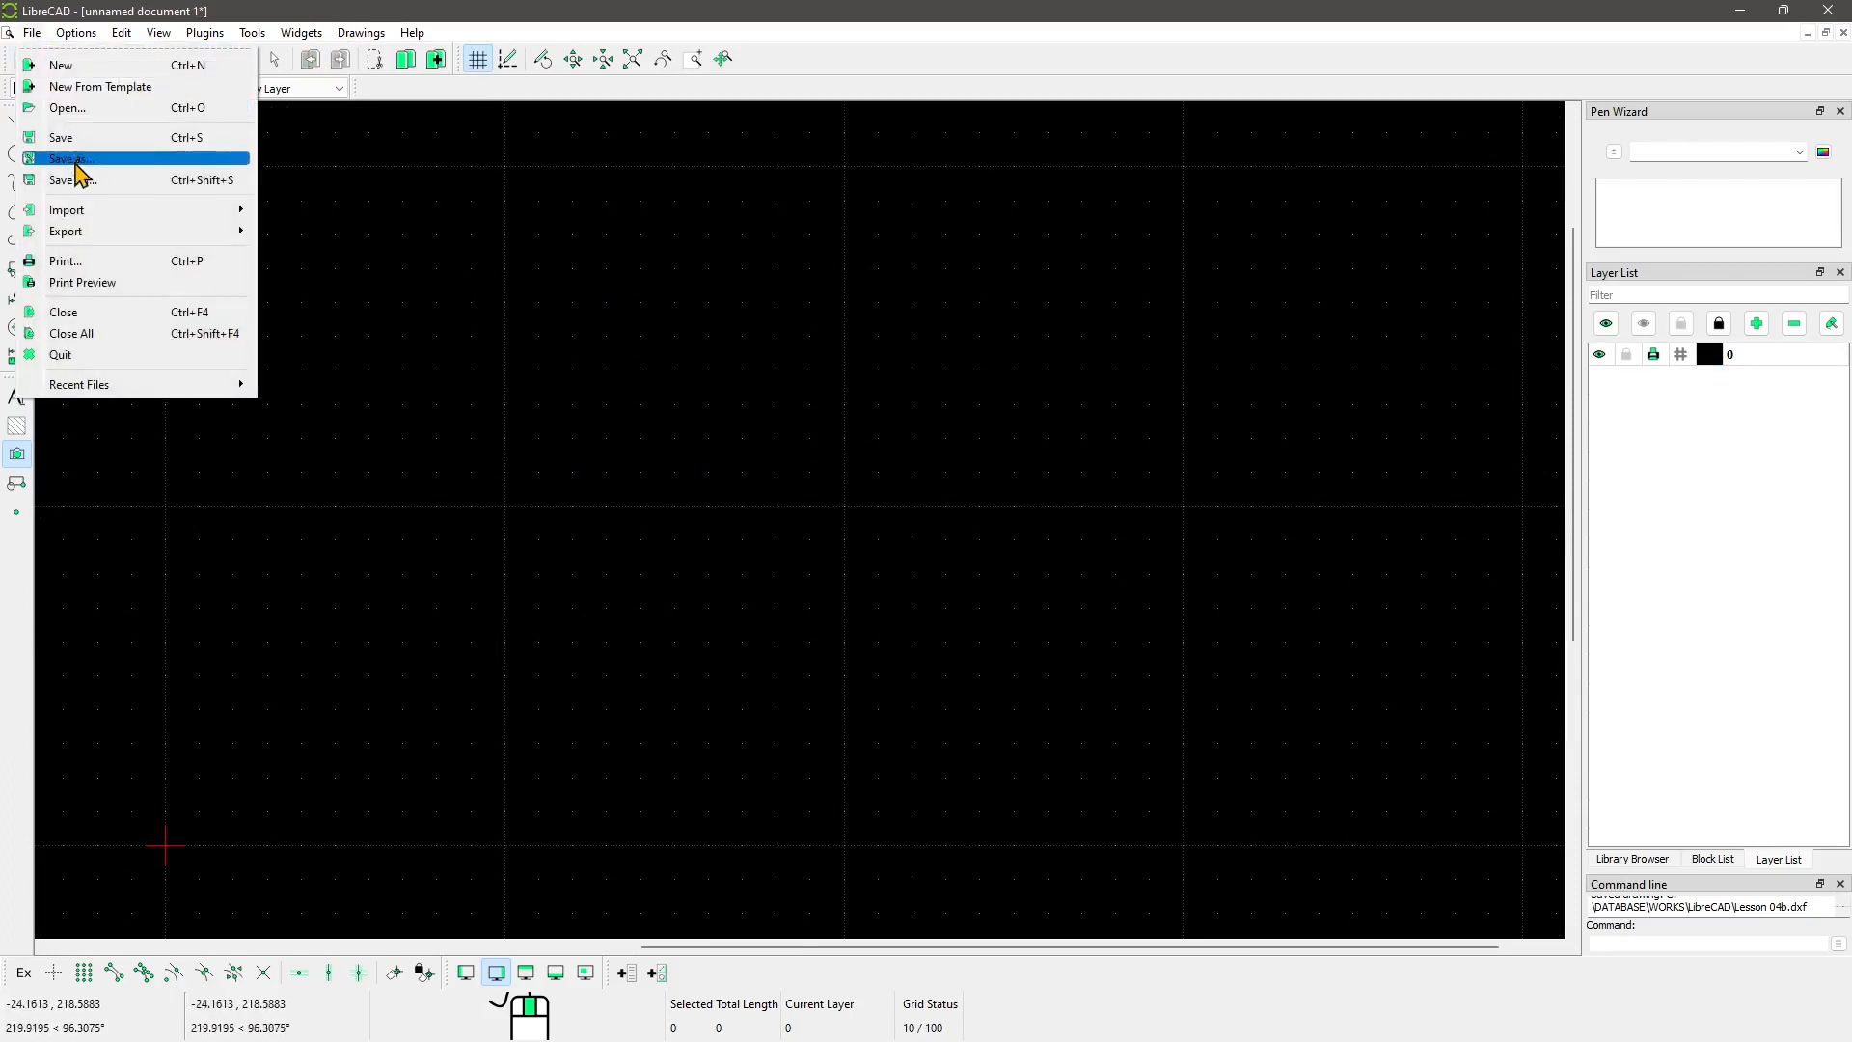
mouse_move(173, 34)
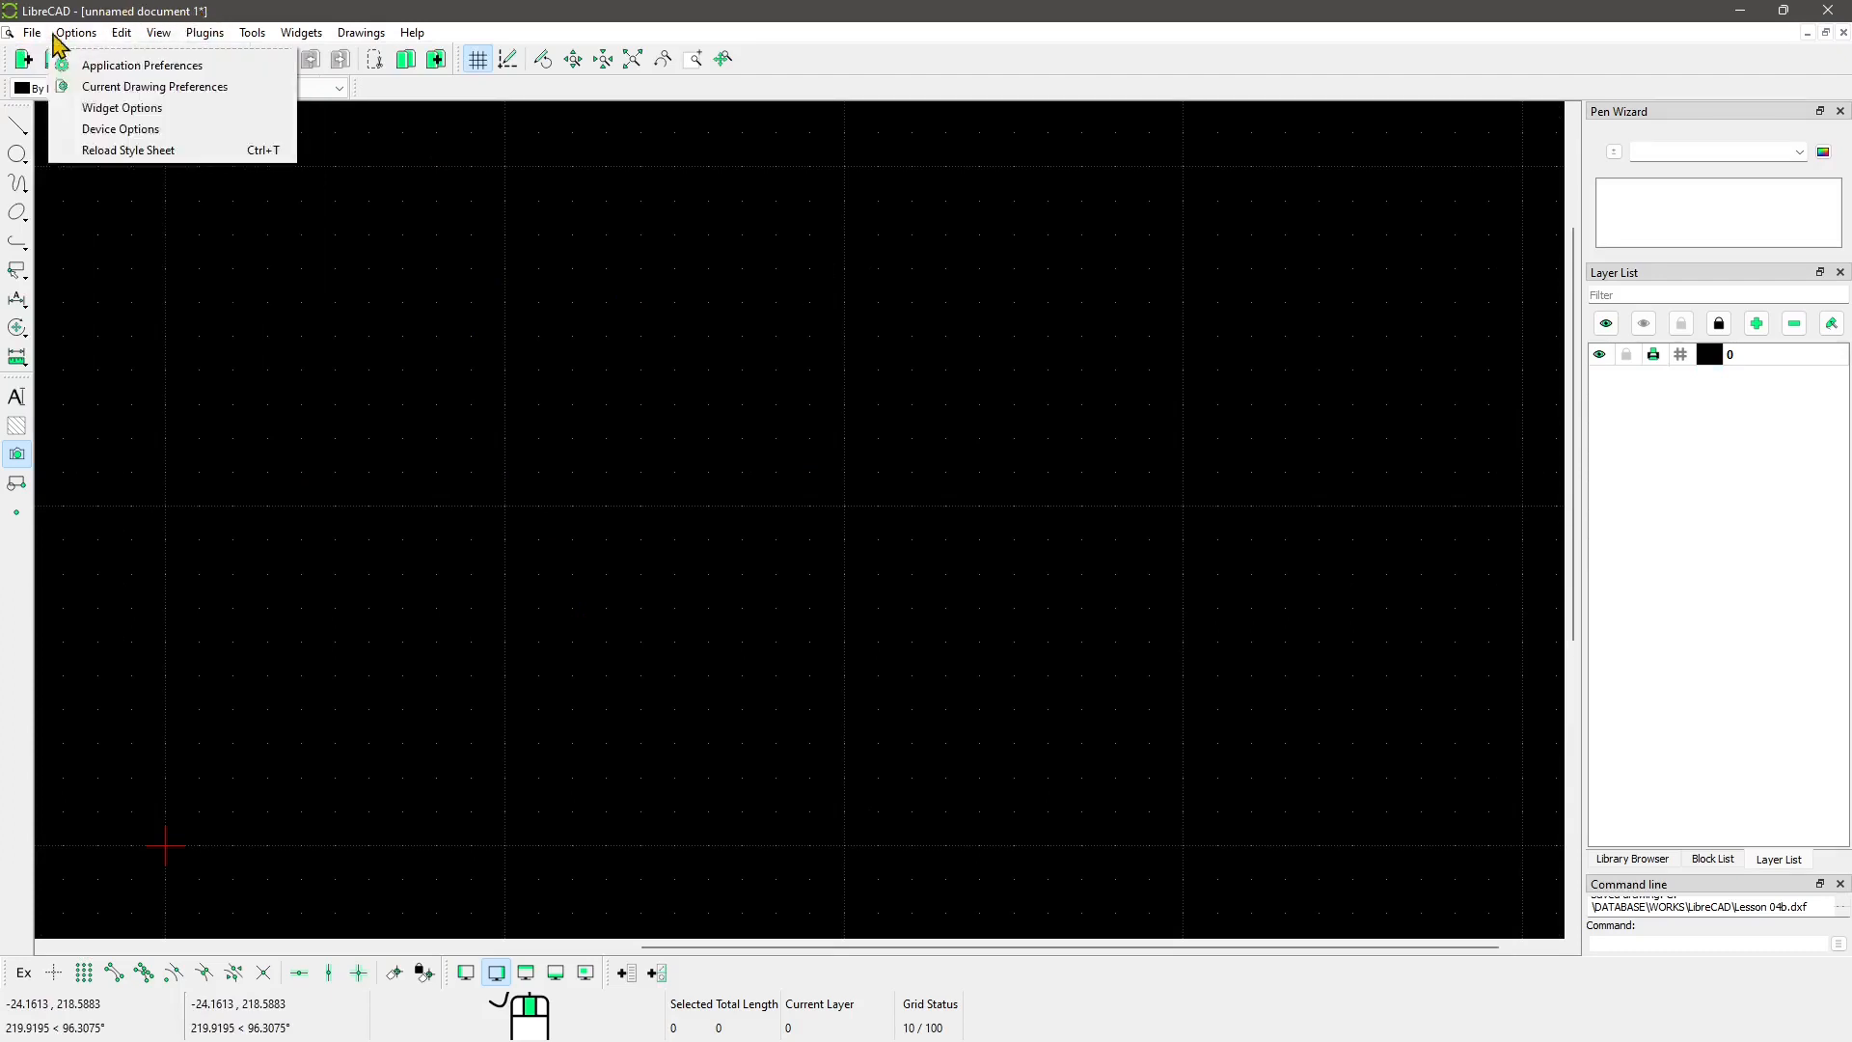
mouse_move(32, 33)
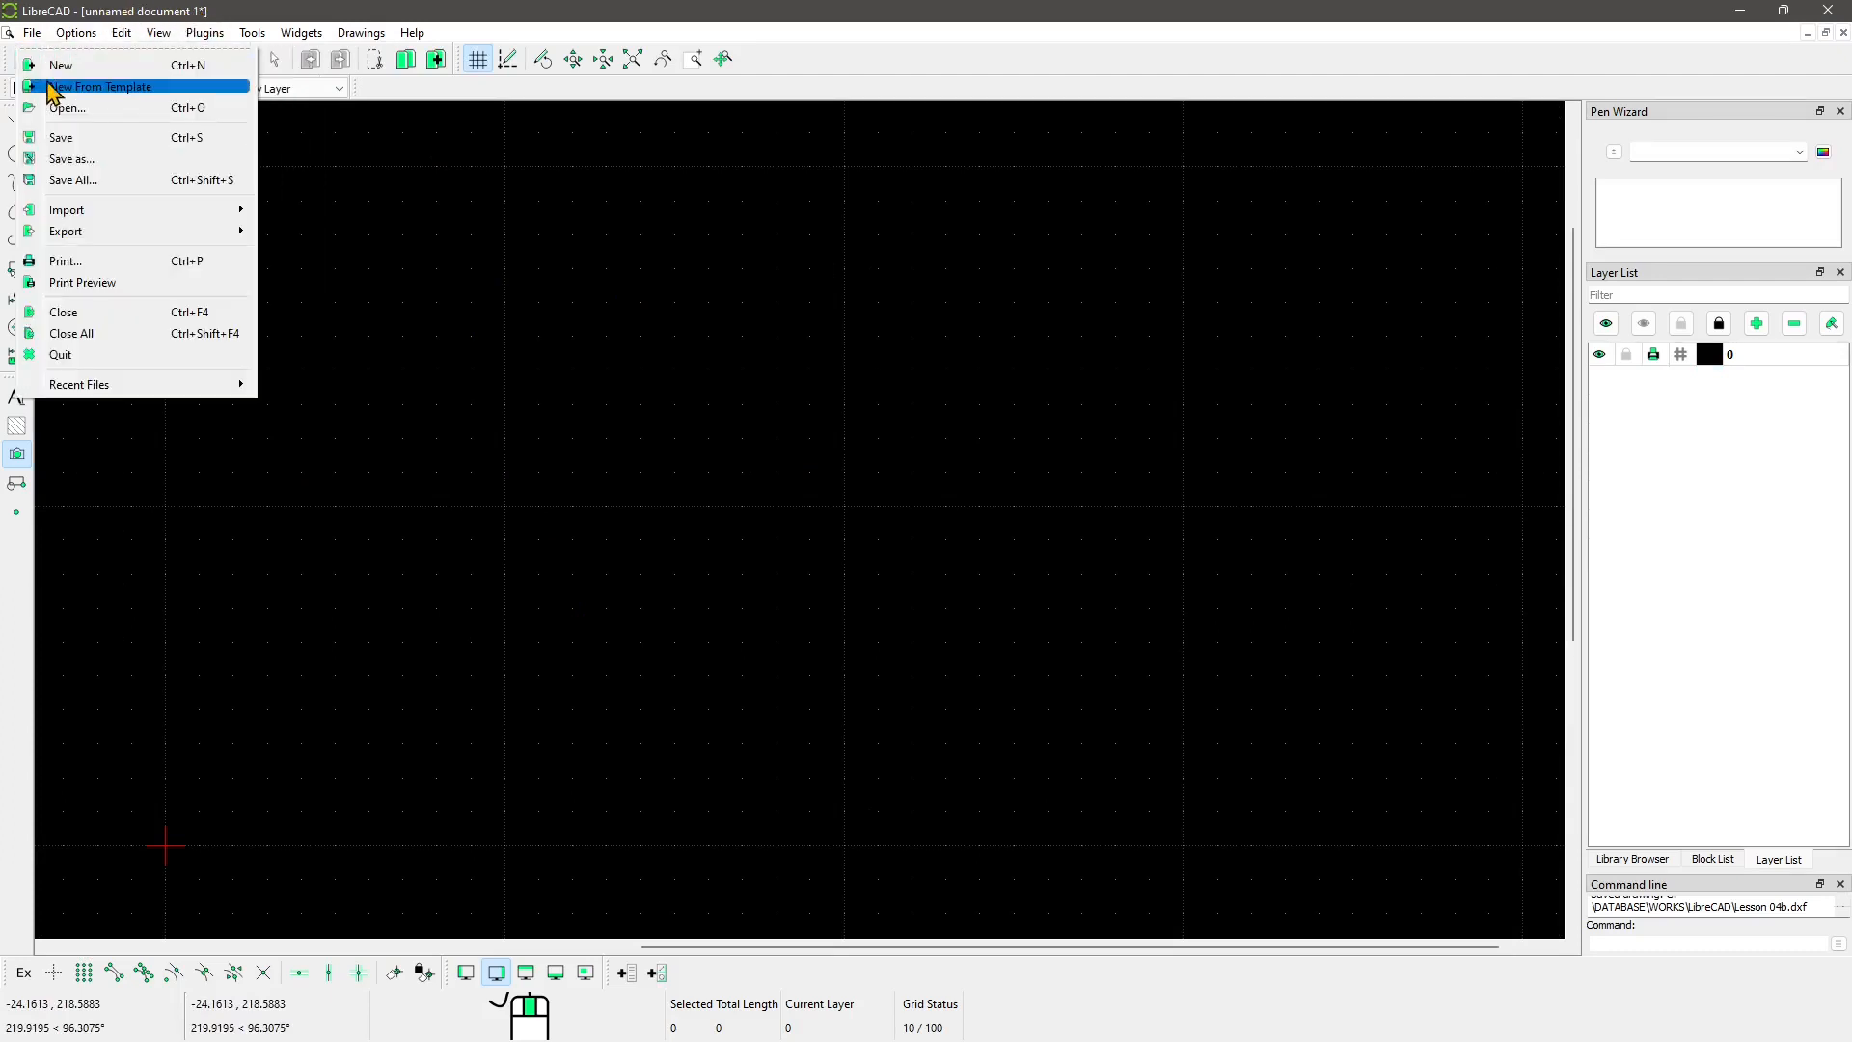
click(58, 185)
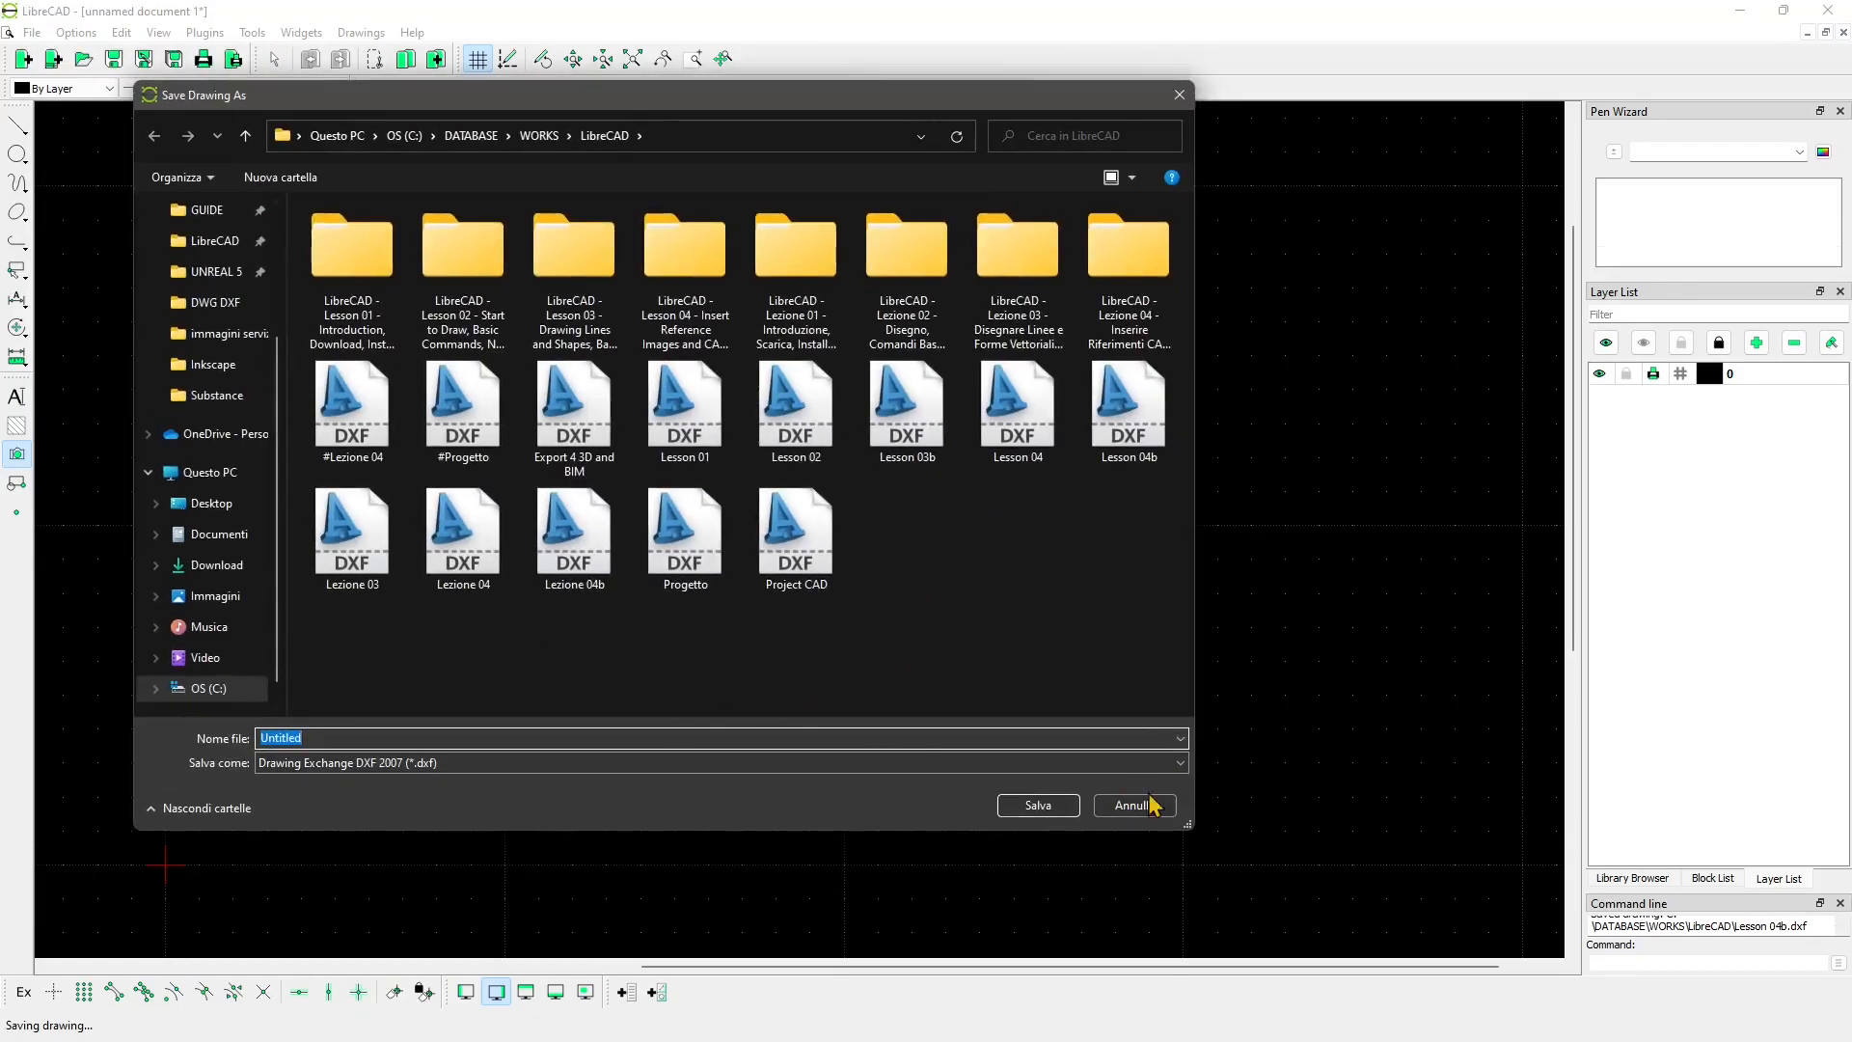
click(1150, 801)
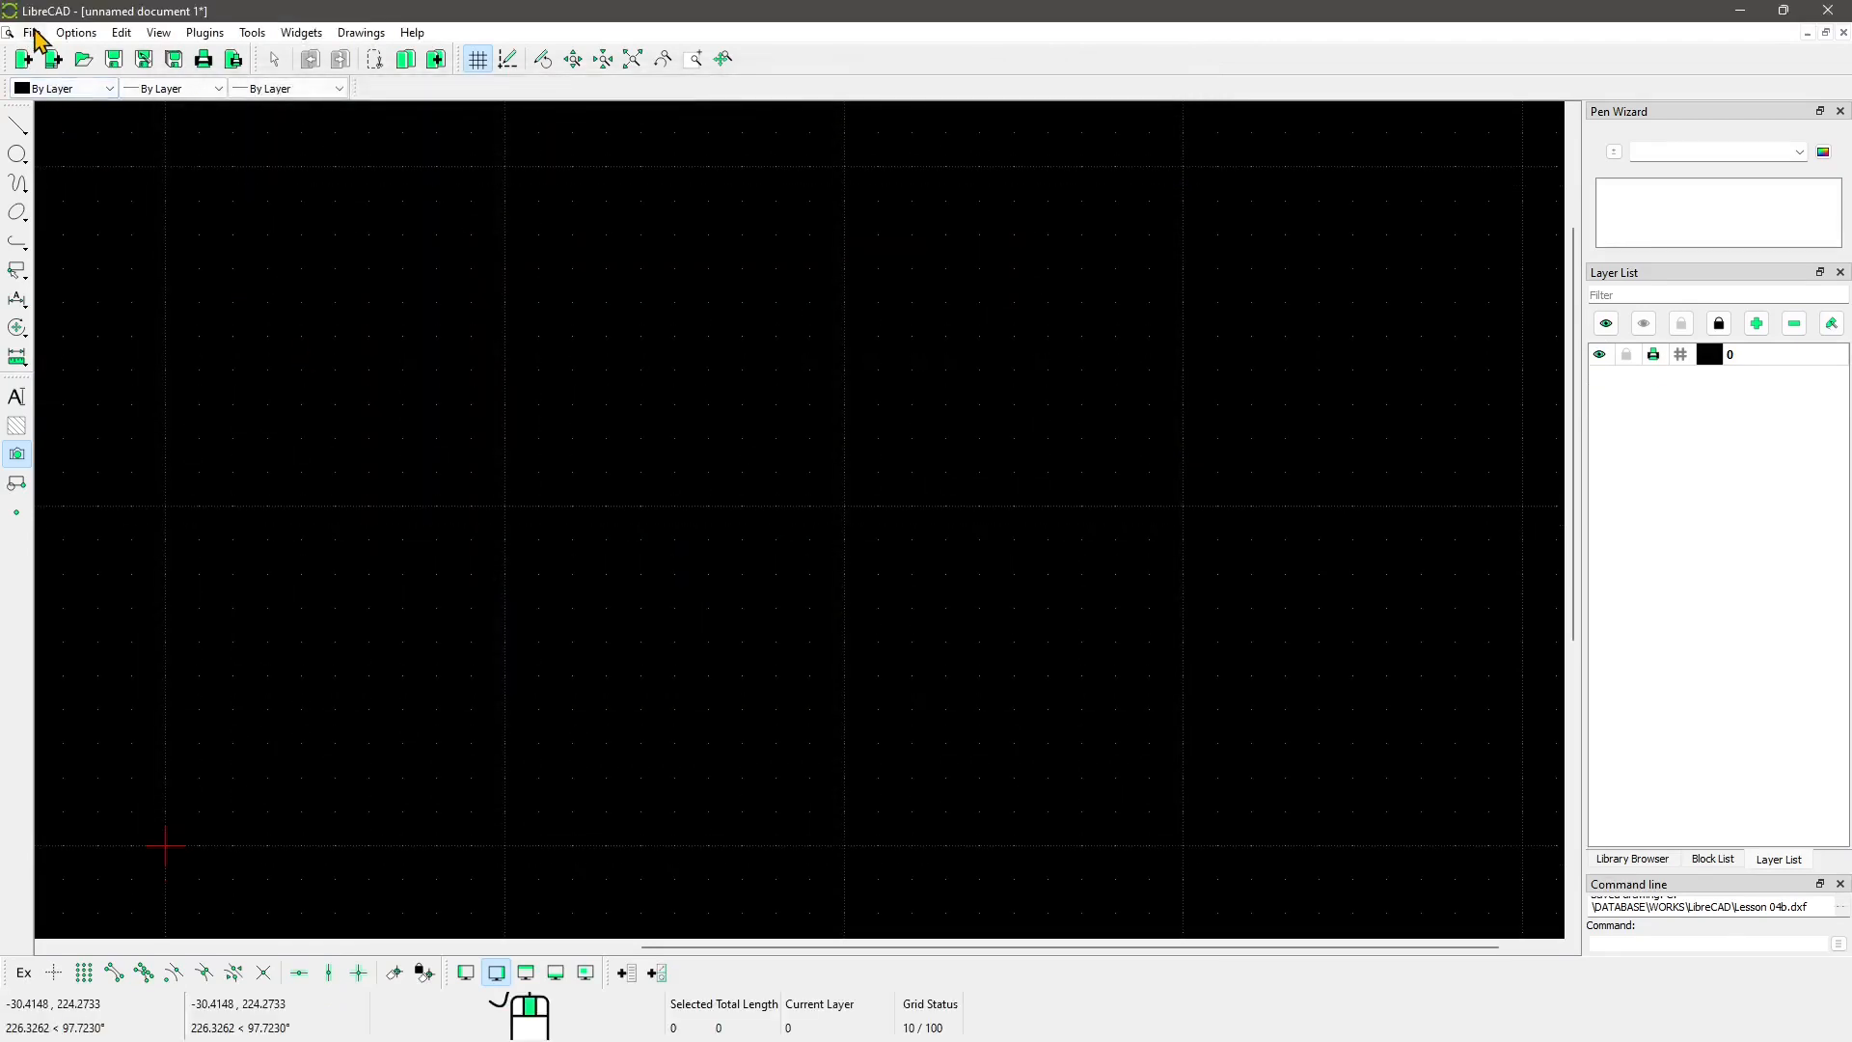
Step: Close unnamed document 1 without saving its changes
click(33, 32)
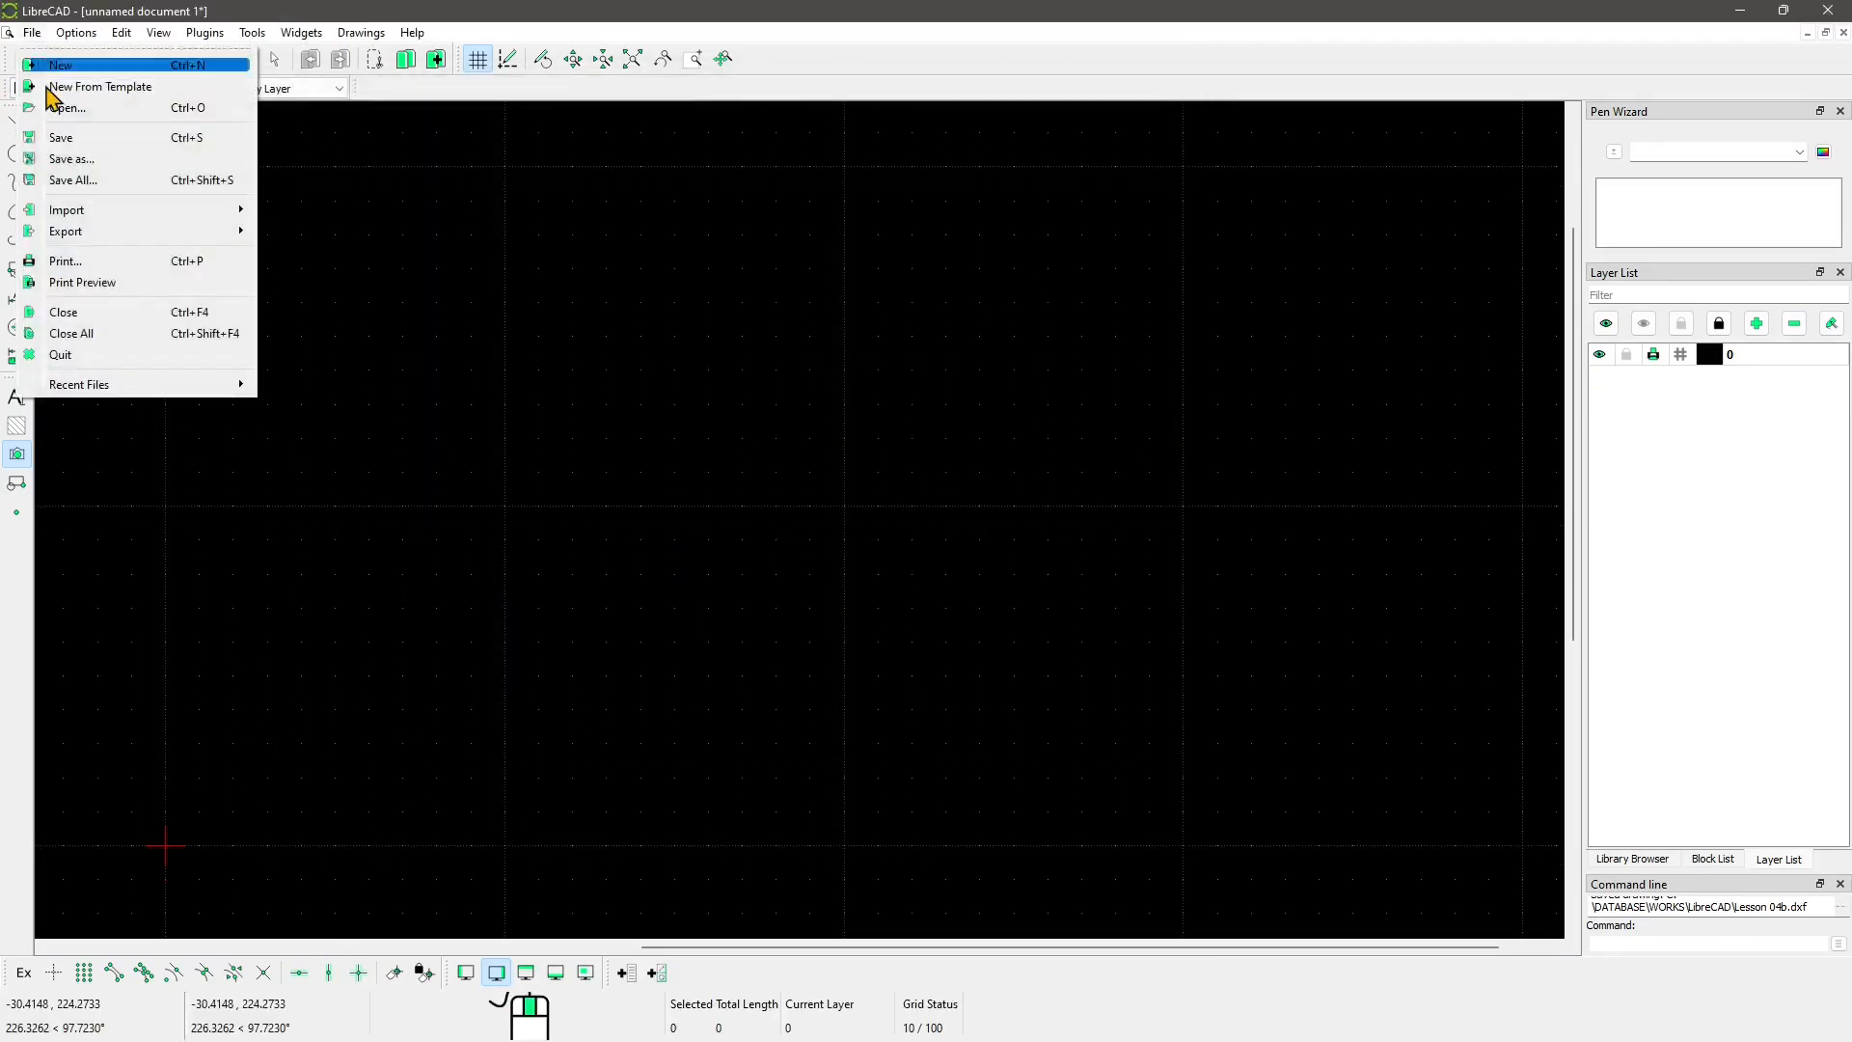
click(78, 323)
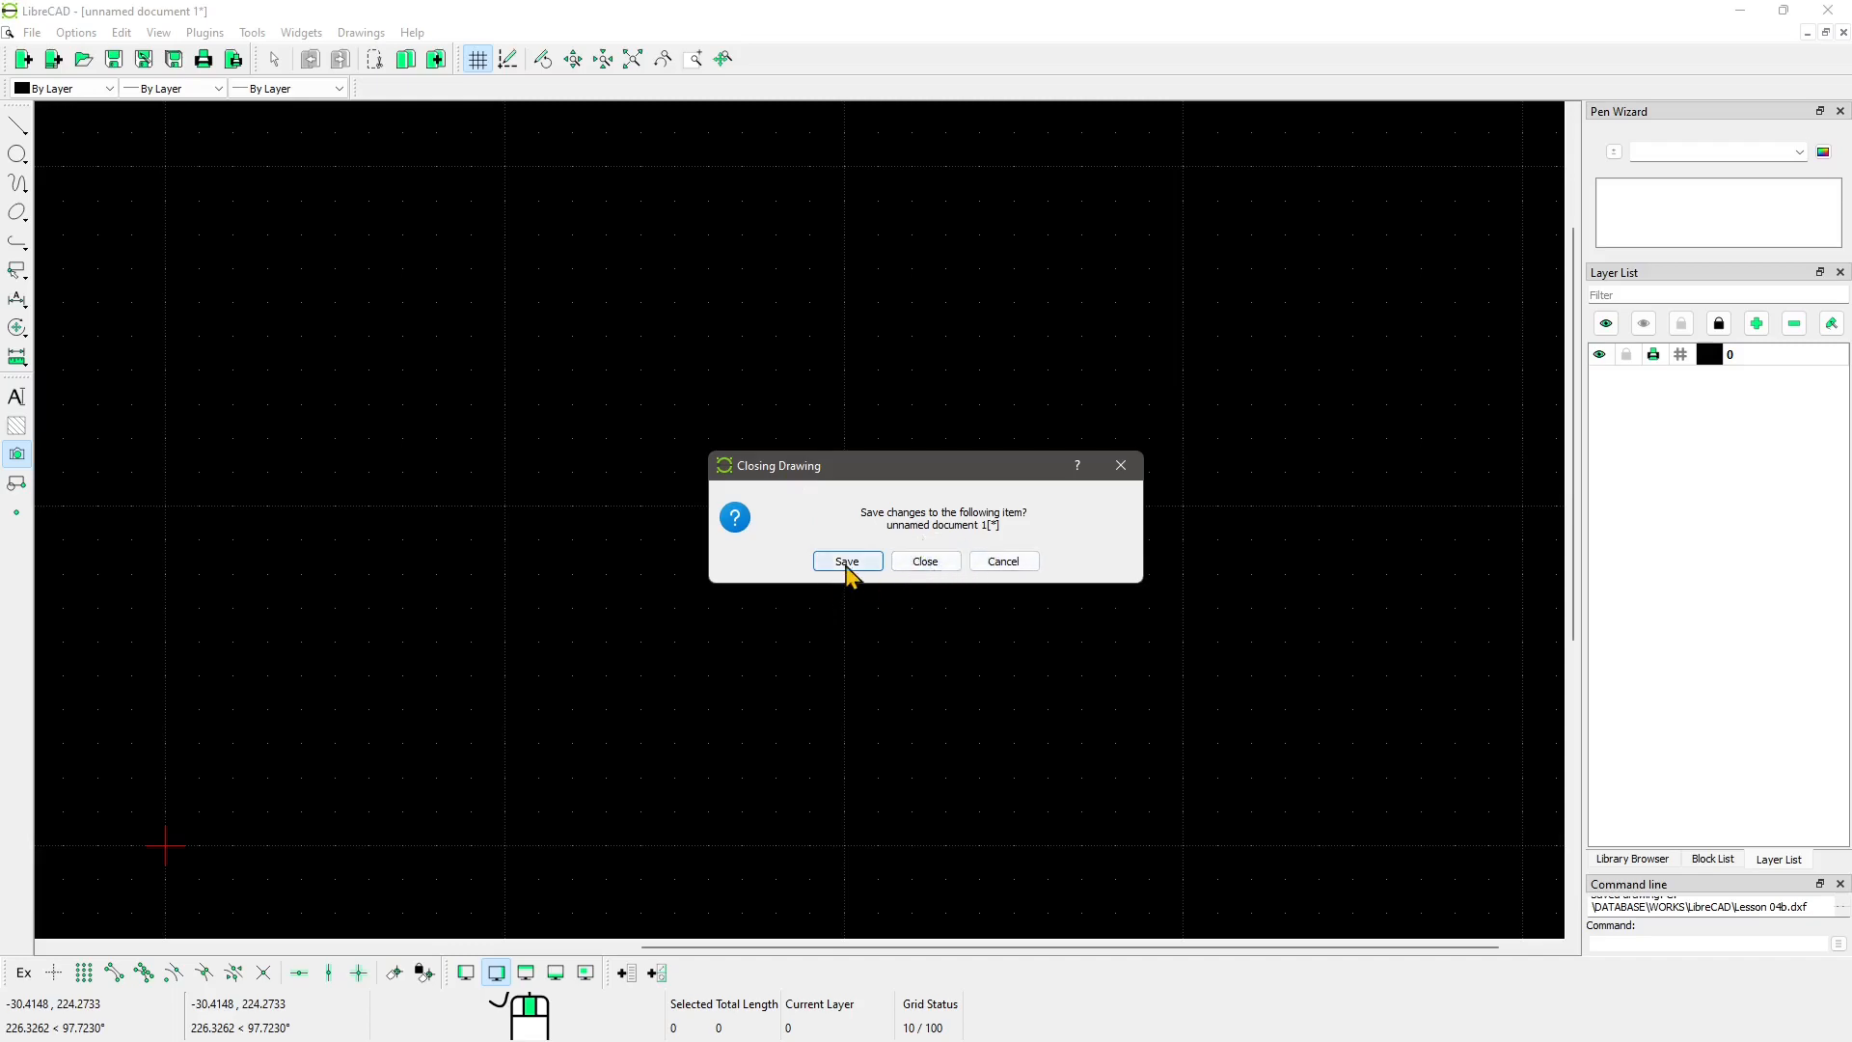
click(922, 563)
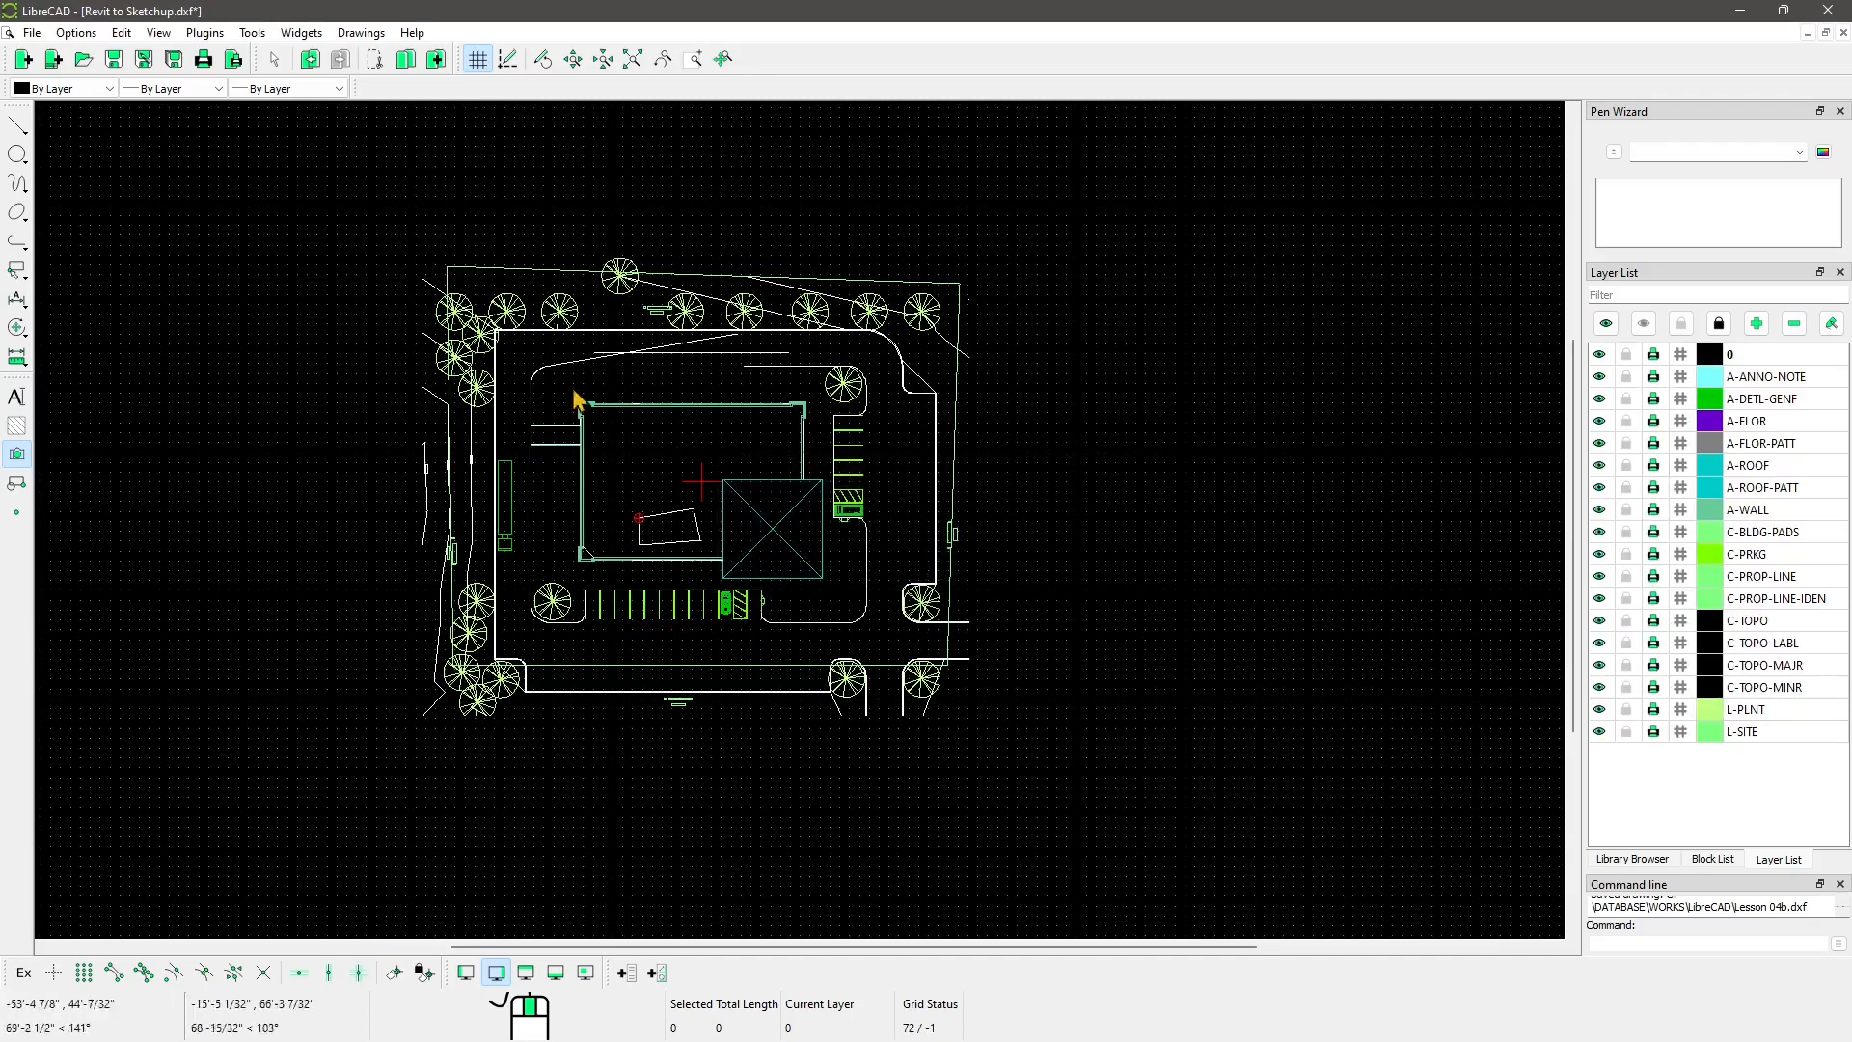
Step: Cascade the three drawing windows and shift them so Lesson 04 shows in front
click(359, 32)
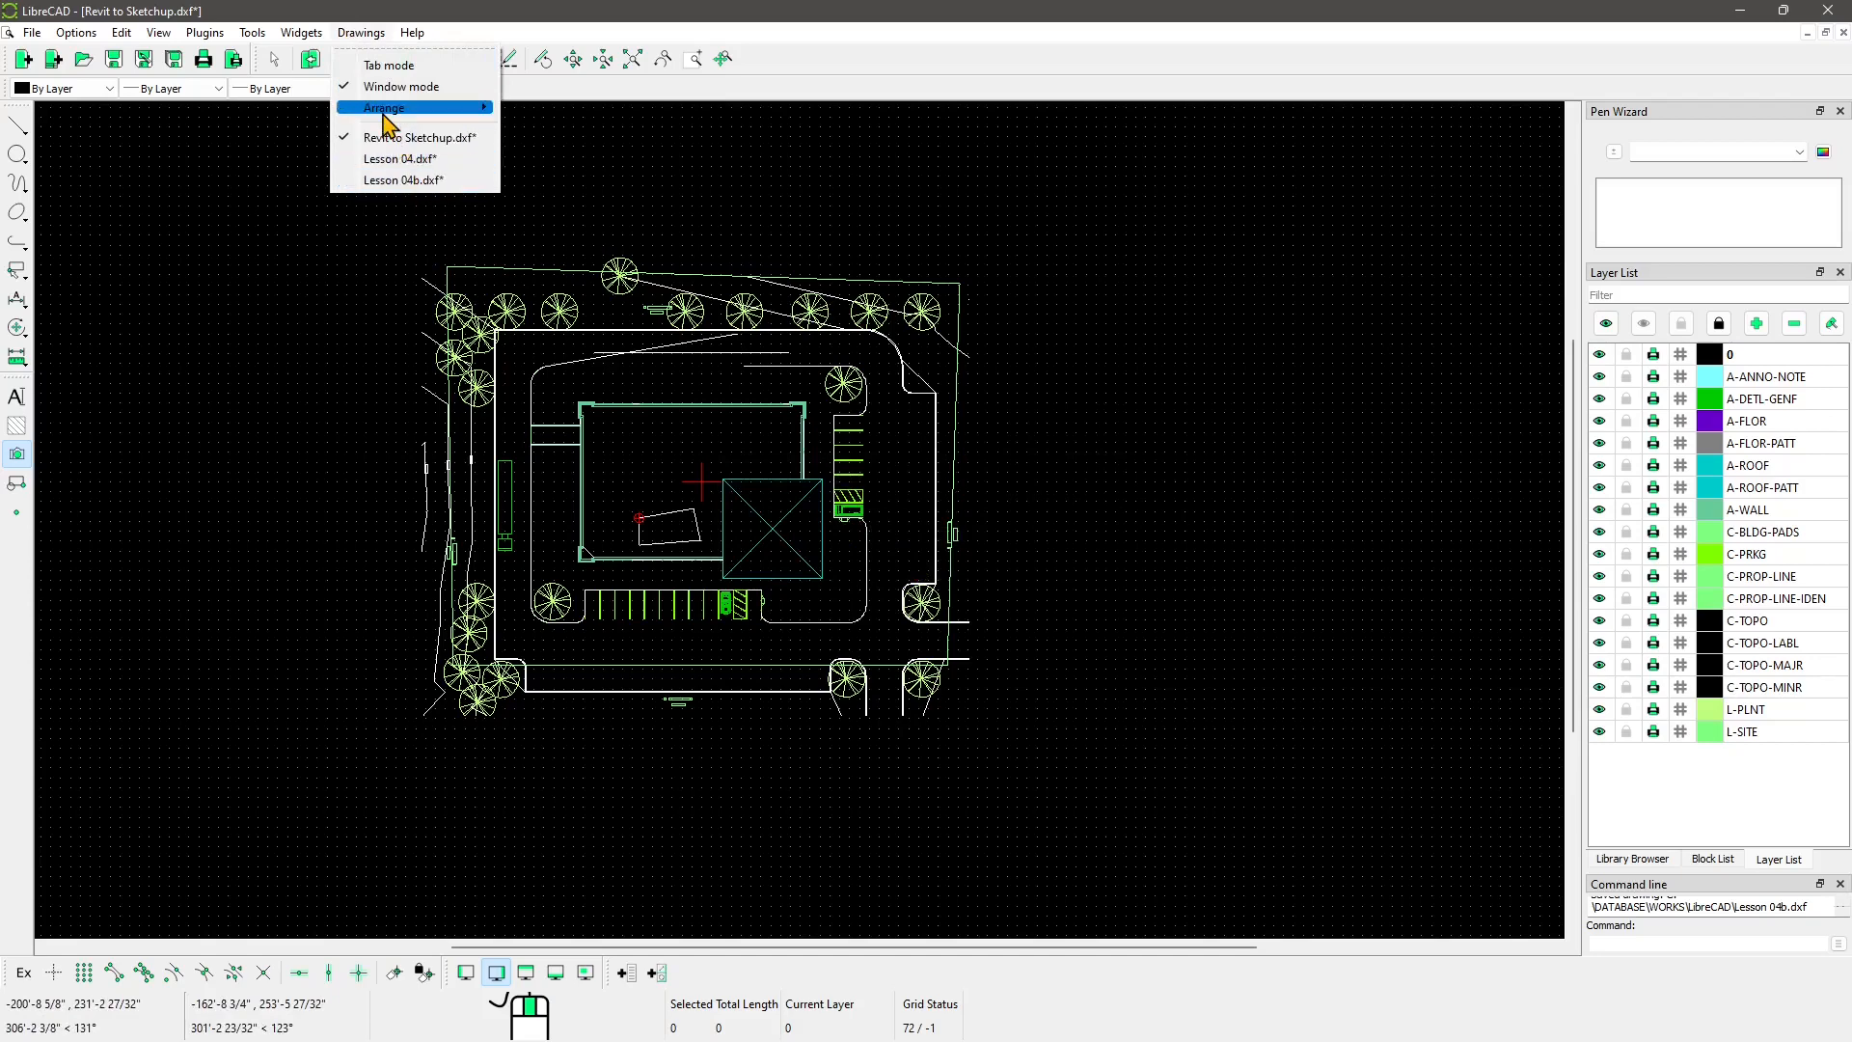
mouse_move(386, 120)
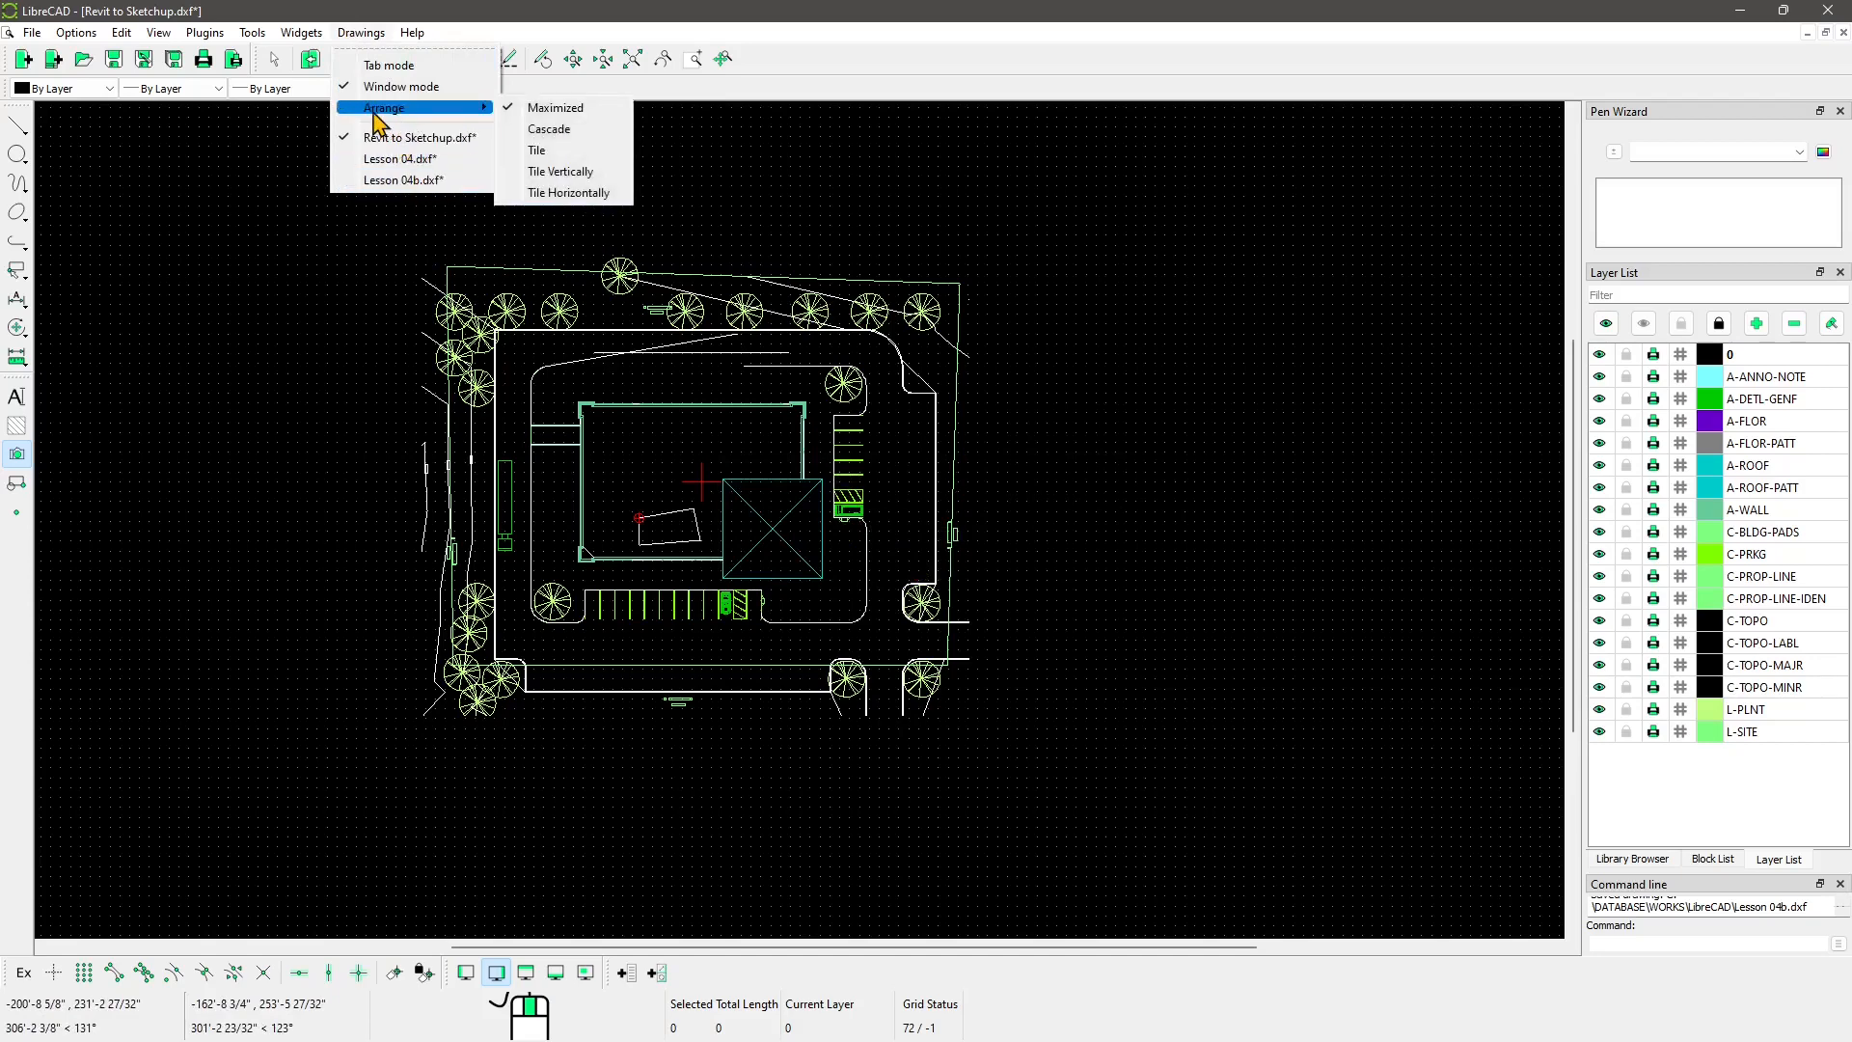
click(555, 129)
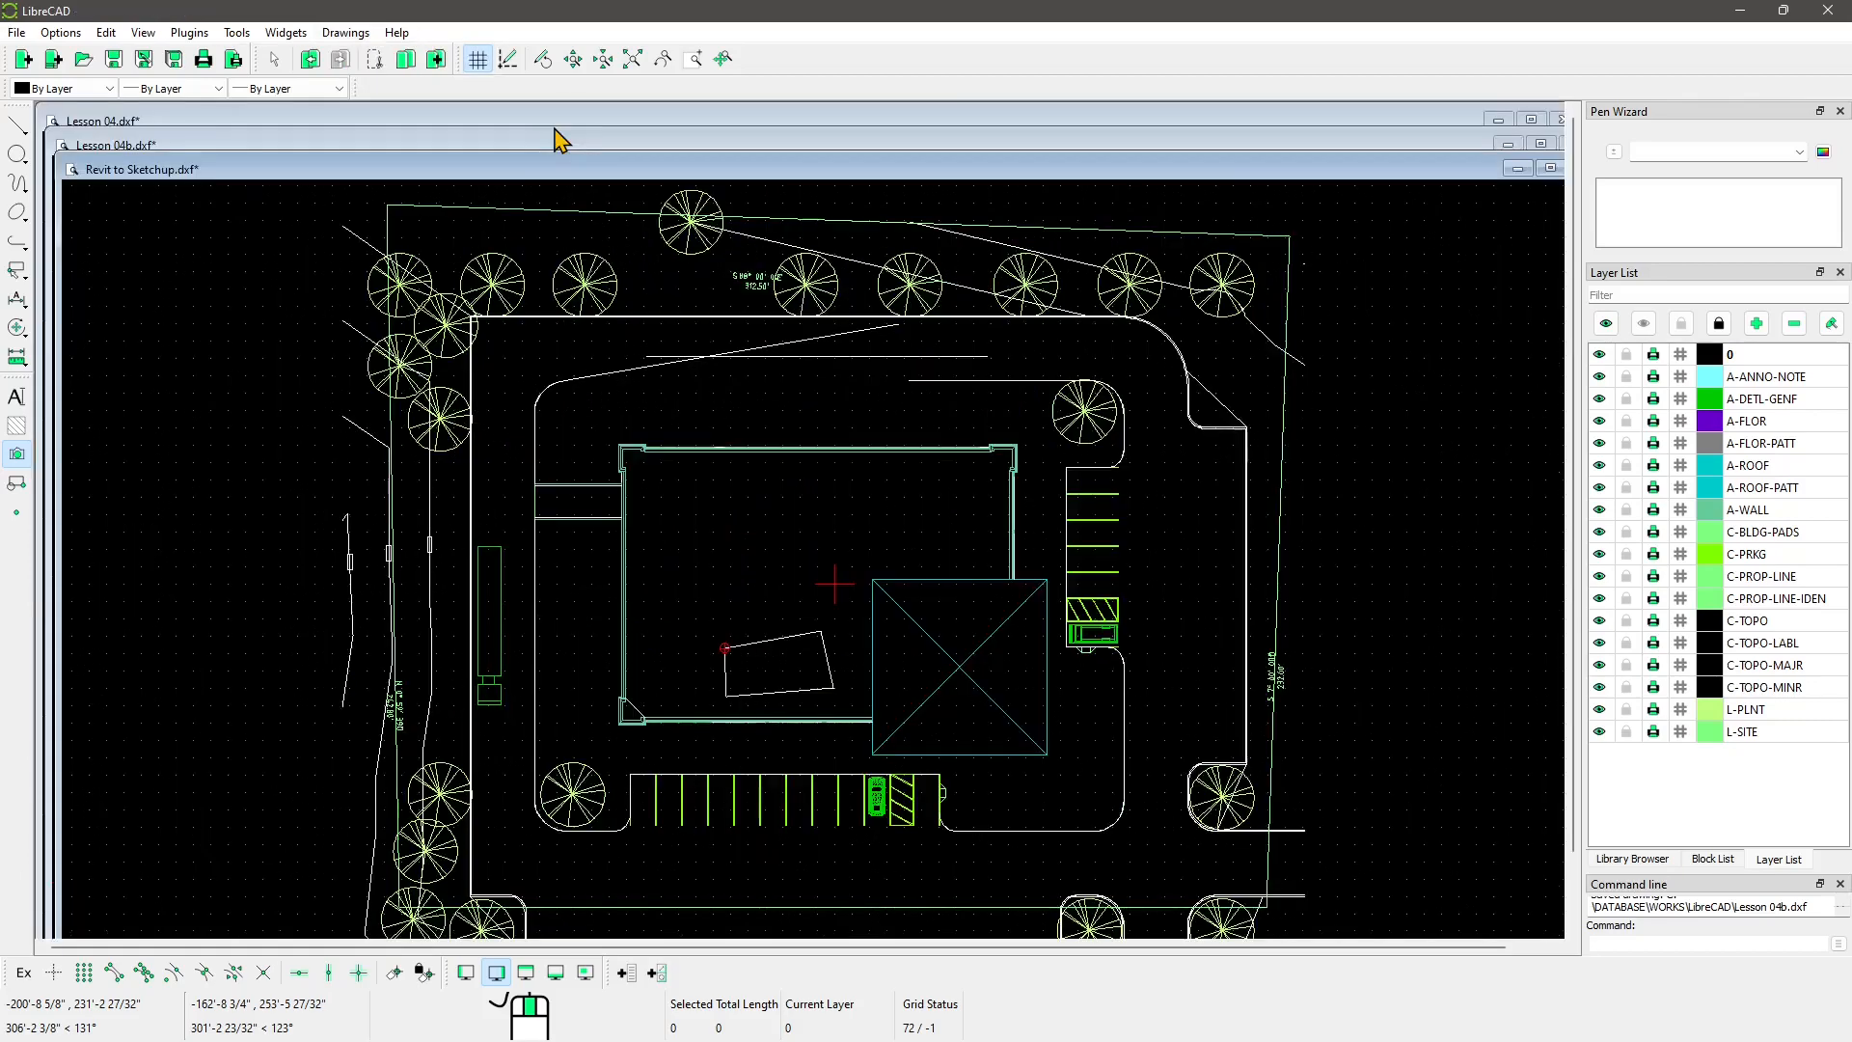
drag(228, 173, 339, 264)
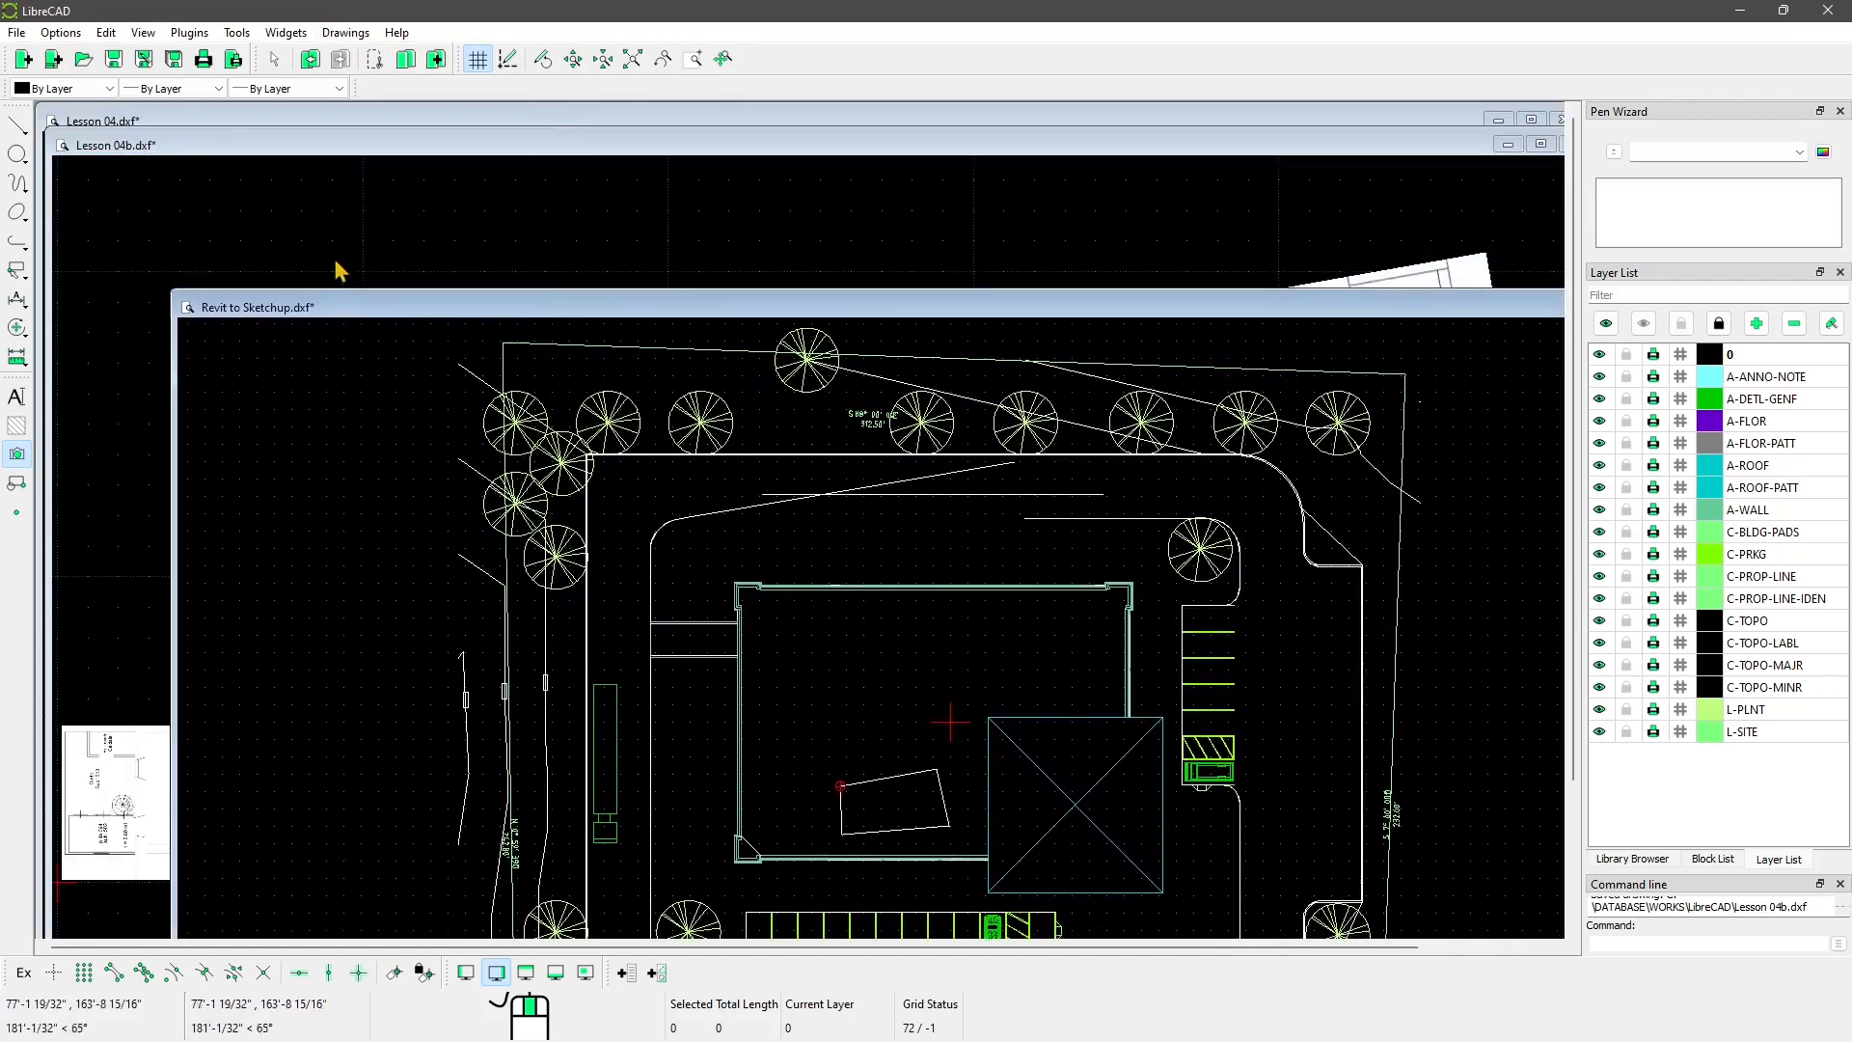
mouse_move(294, 150)
mouse_down()
mouse_move(296, 294)
mouse_move(668, 208)
mouse_up()
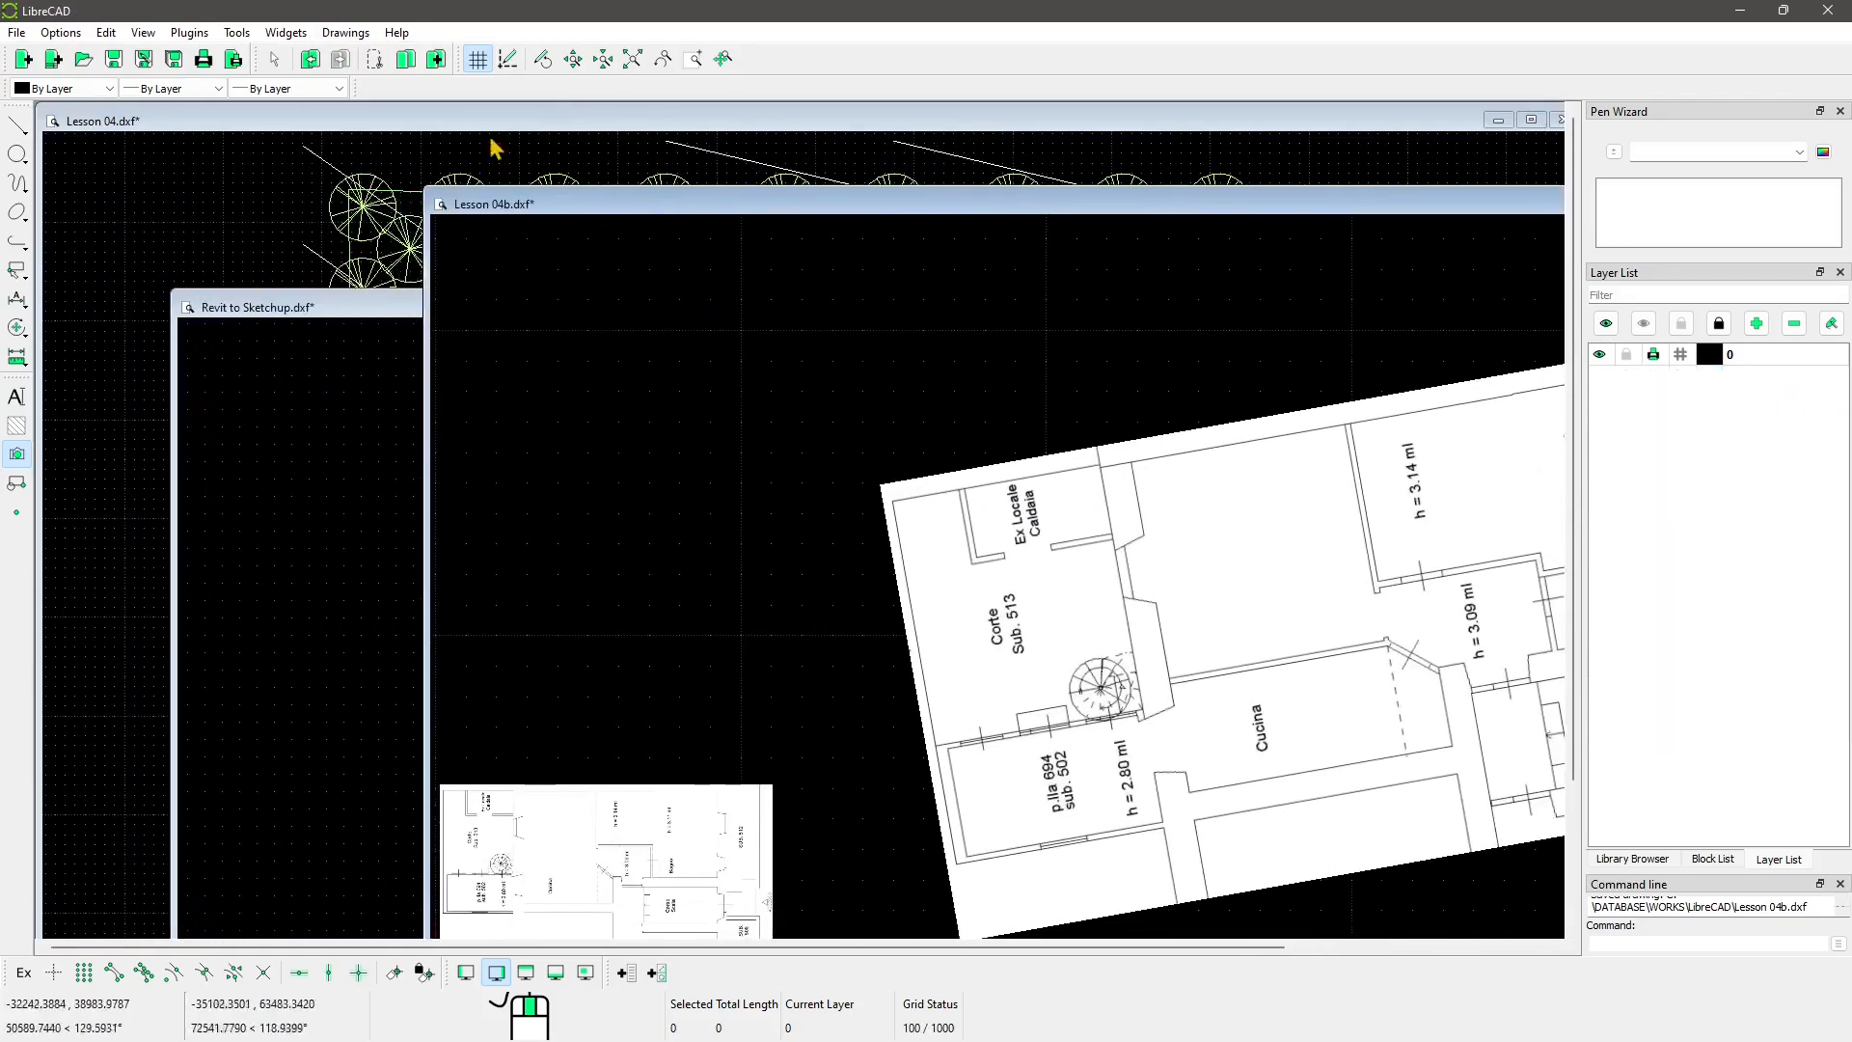
mouse_move(435, 124)
mouse_down()
mouse_move(411, 175)
mouse_move(468, 161)
mouse_up()
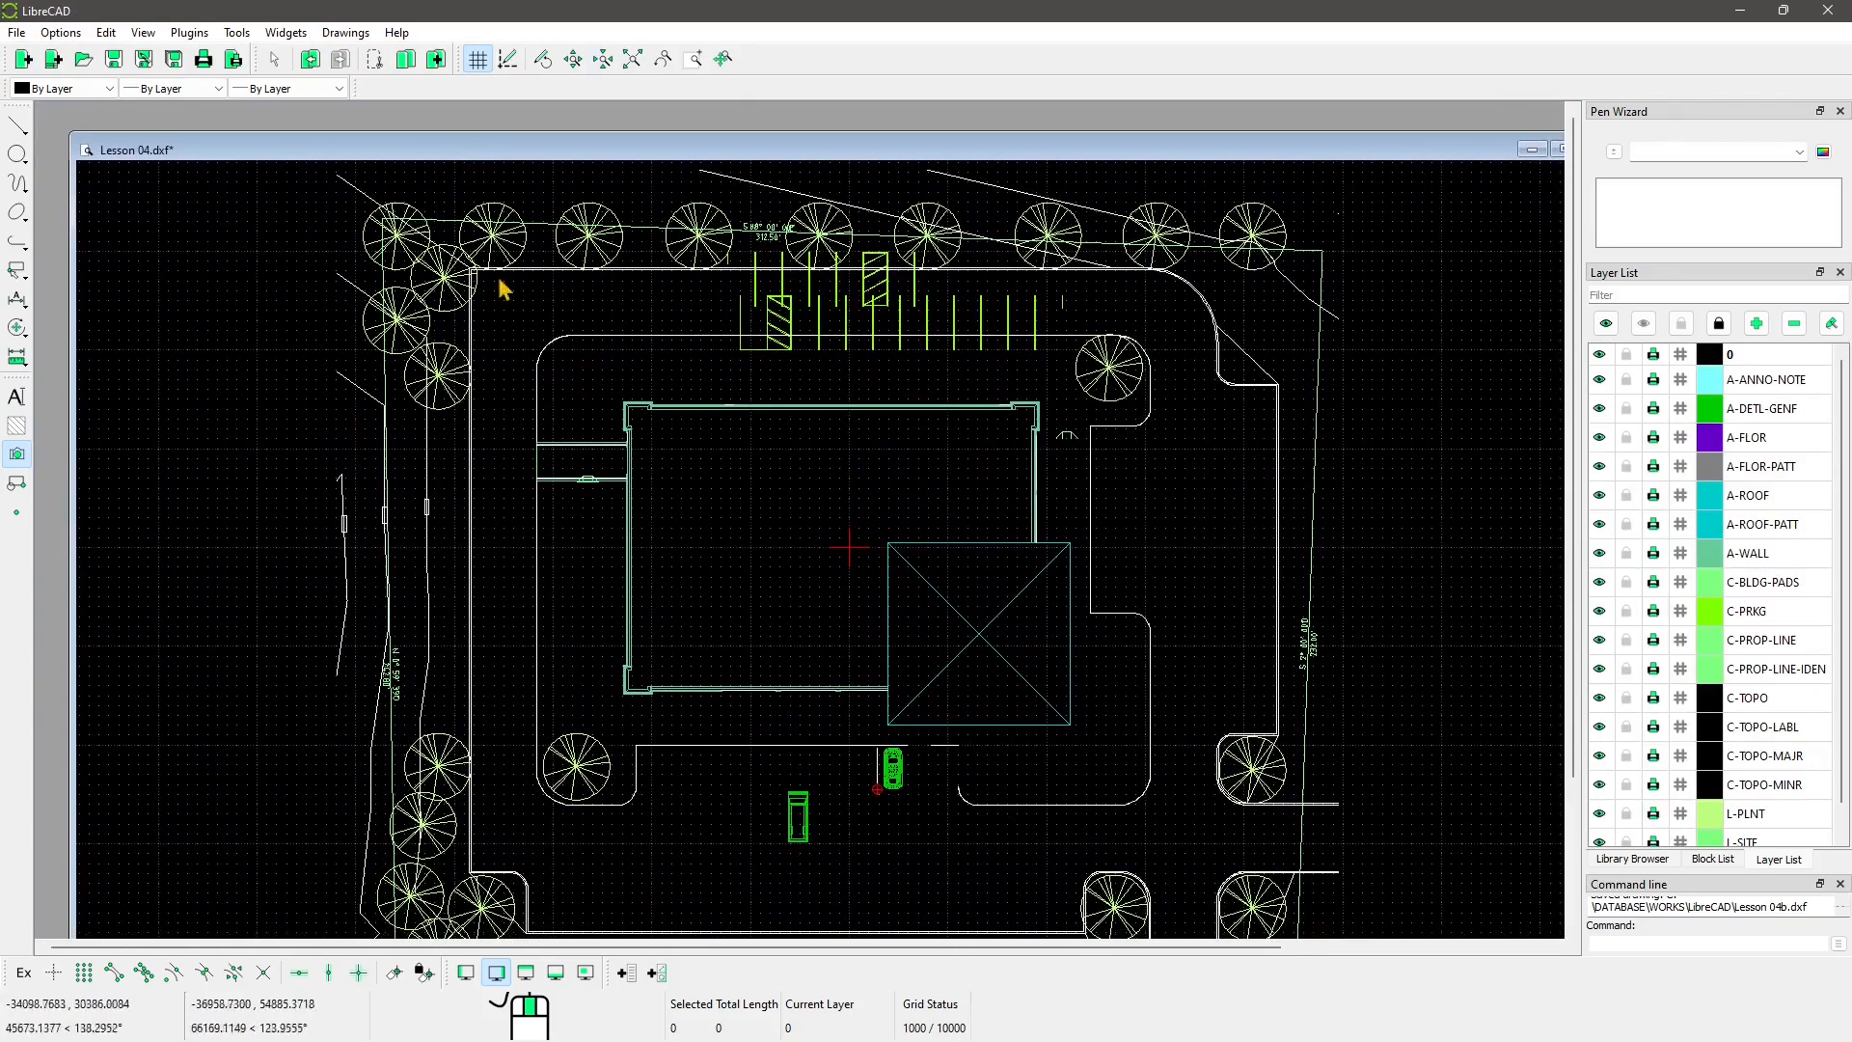
click(345, 31)
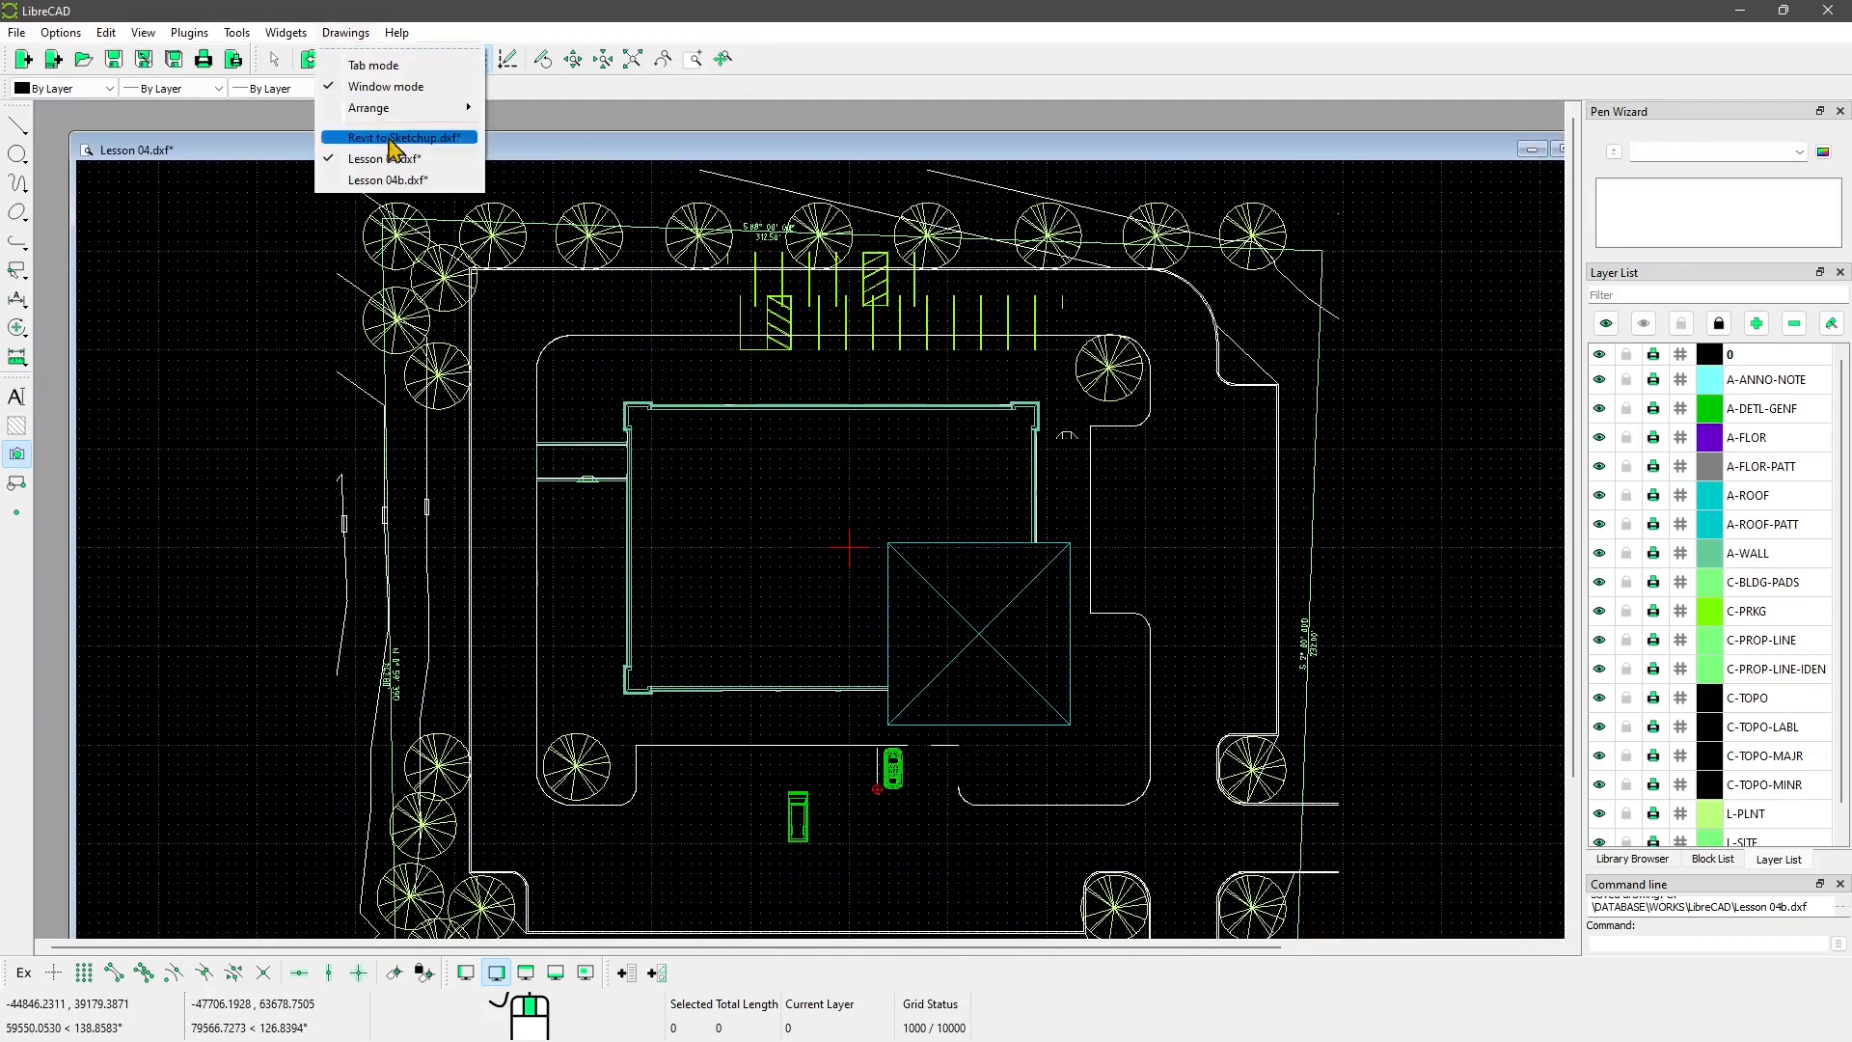
mouse_move(373, 117)
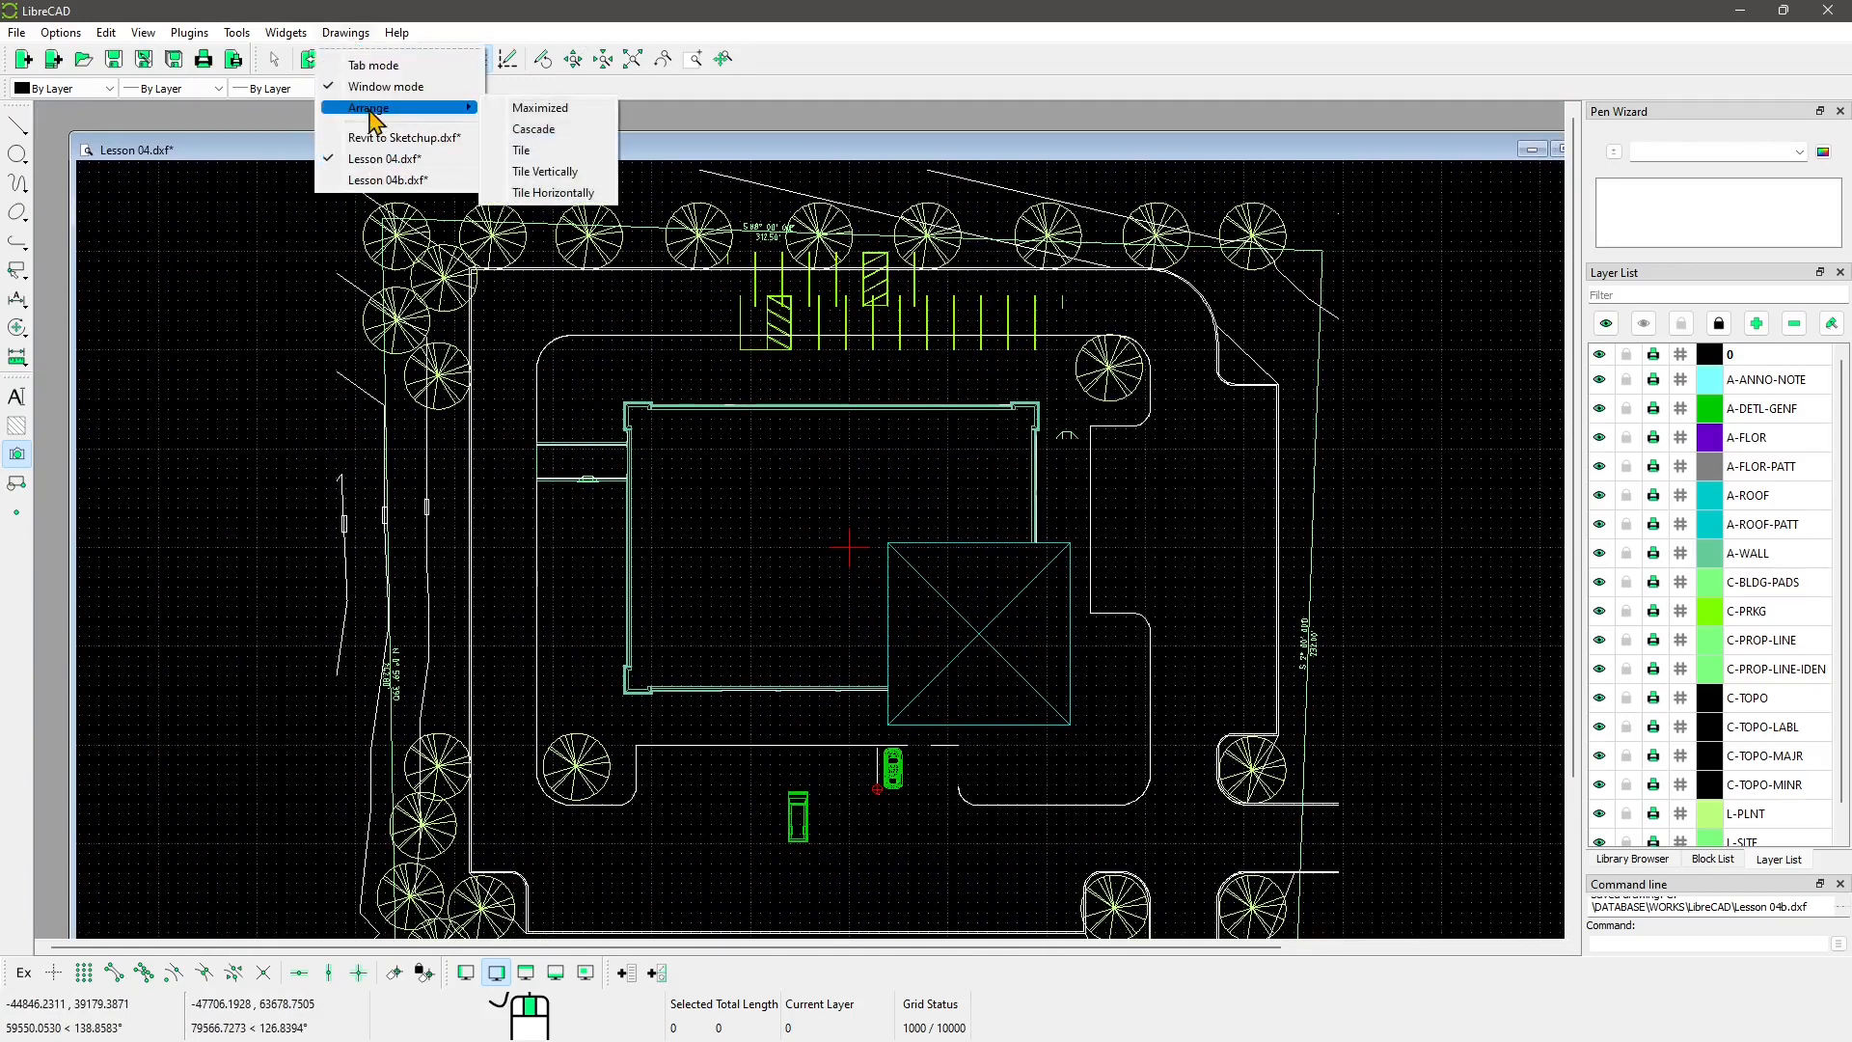
Step: Cascade, then Tile the three drawings and pan Lesson 04b toward its floor plan
click(534, 128)
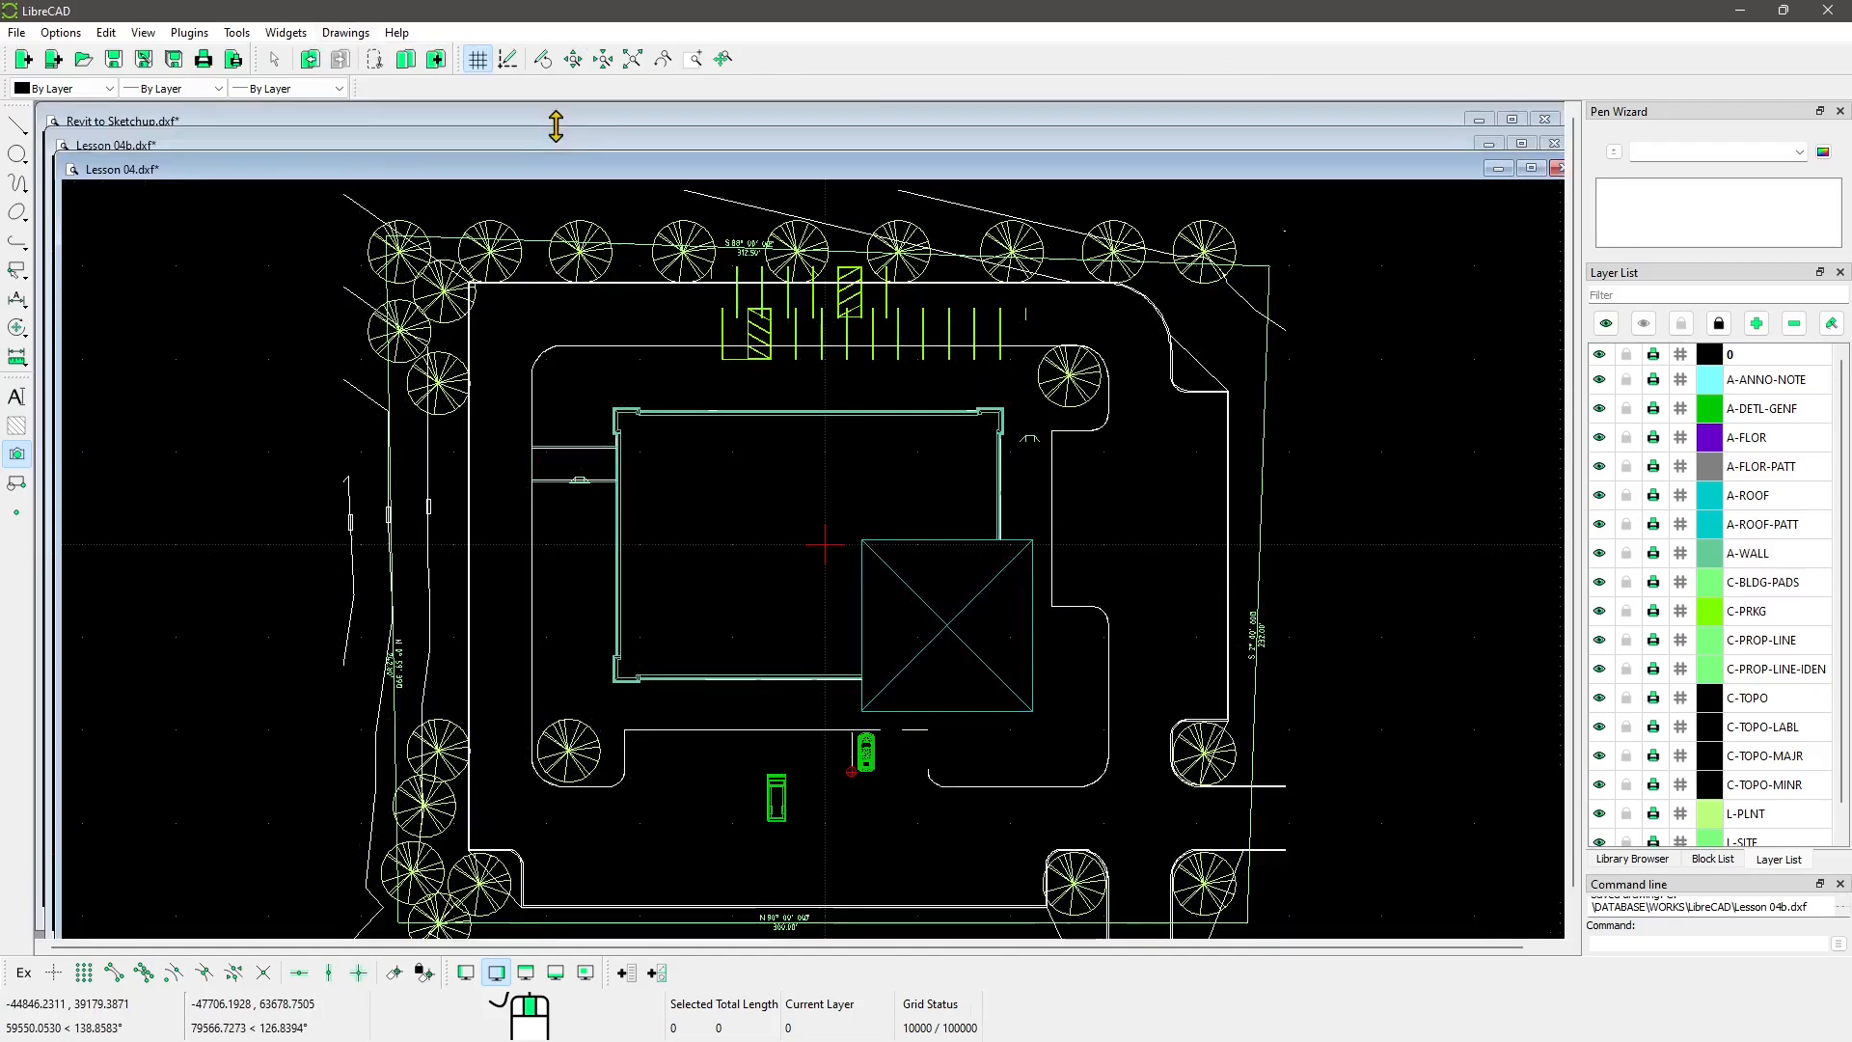
click(346, 32)
mouse_move(415, 107)
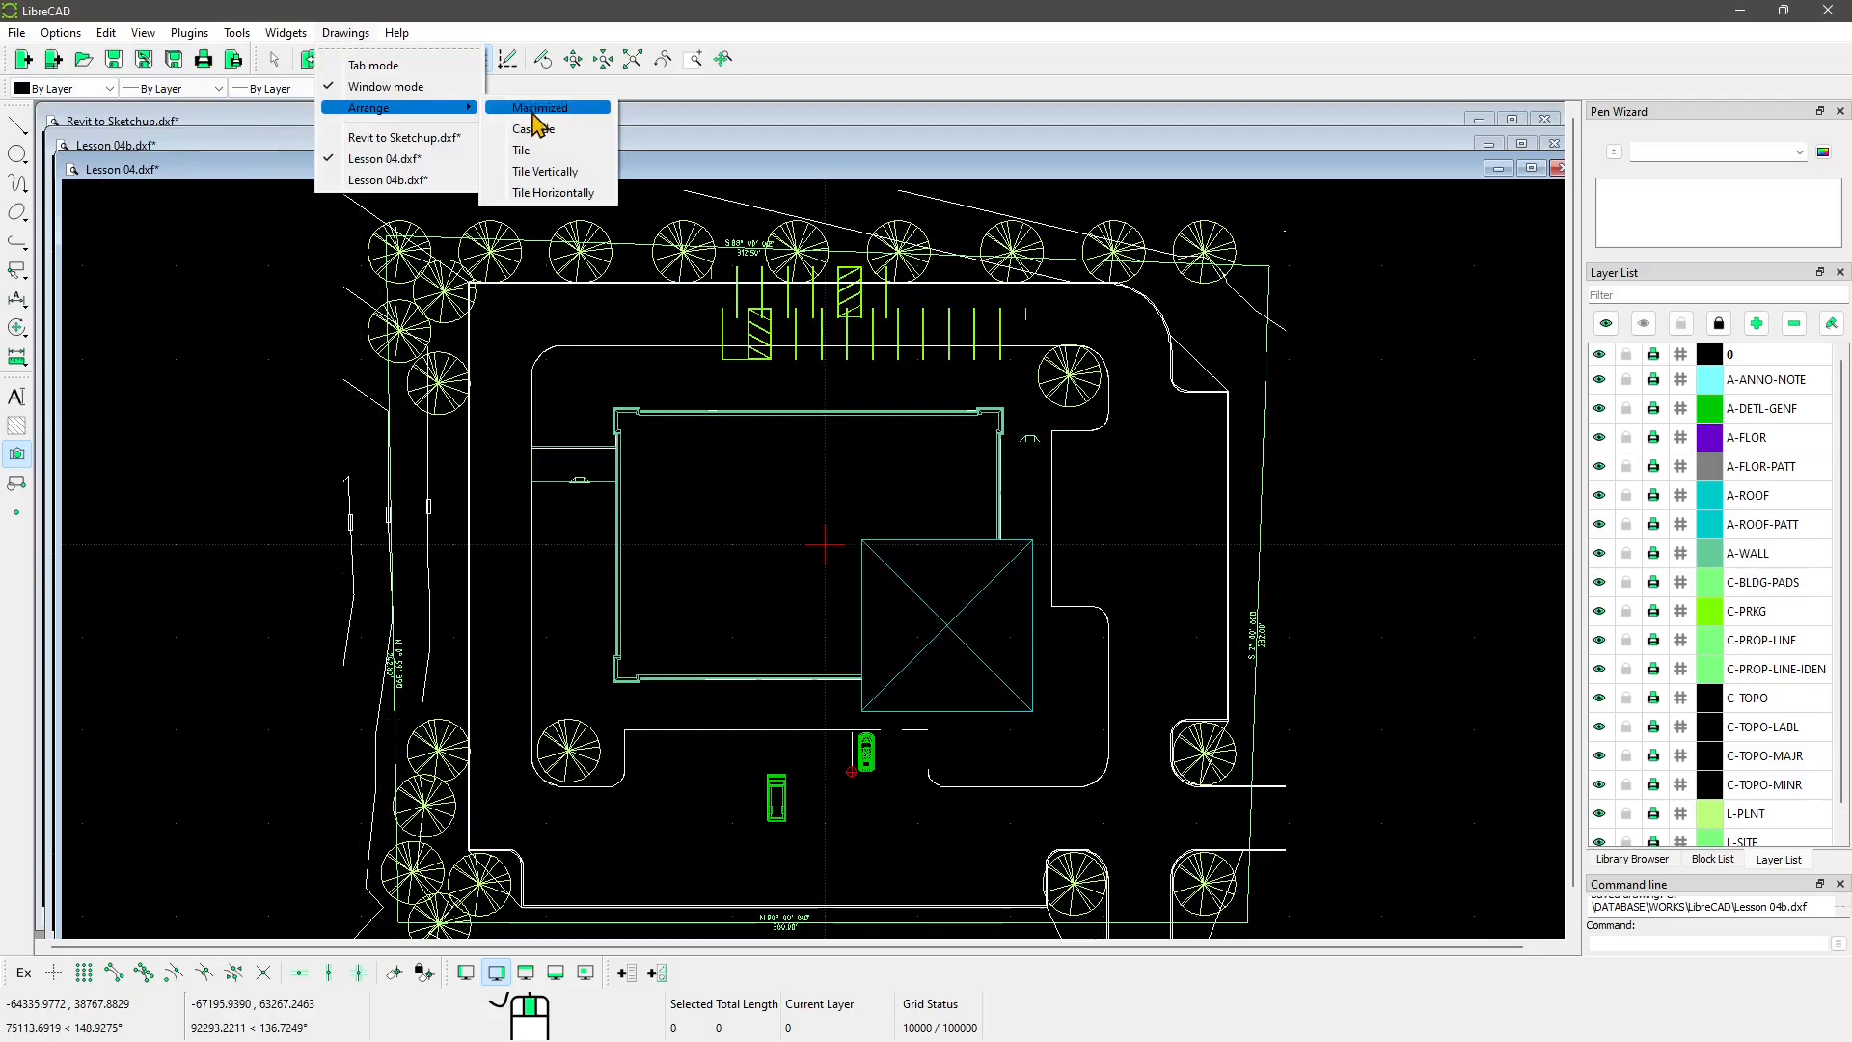
click(574, 152)
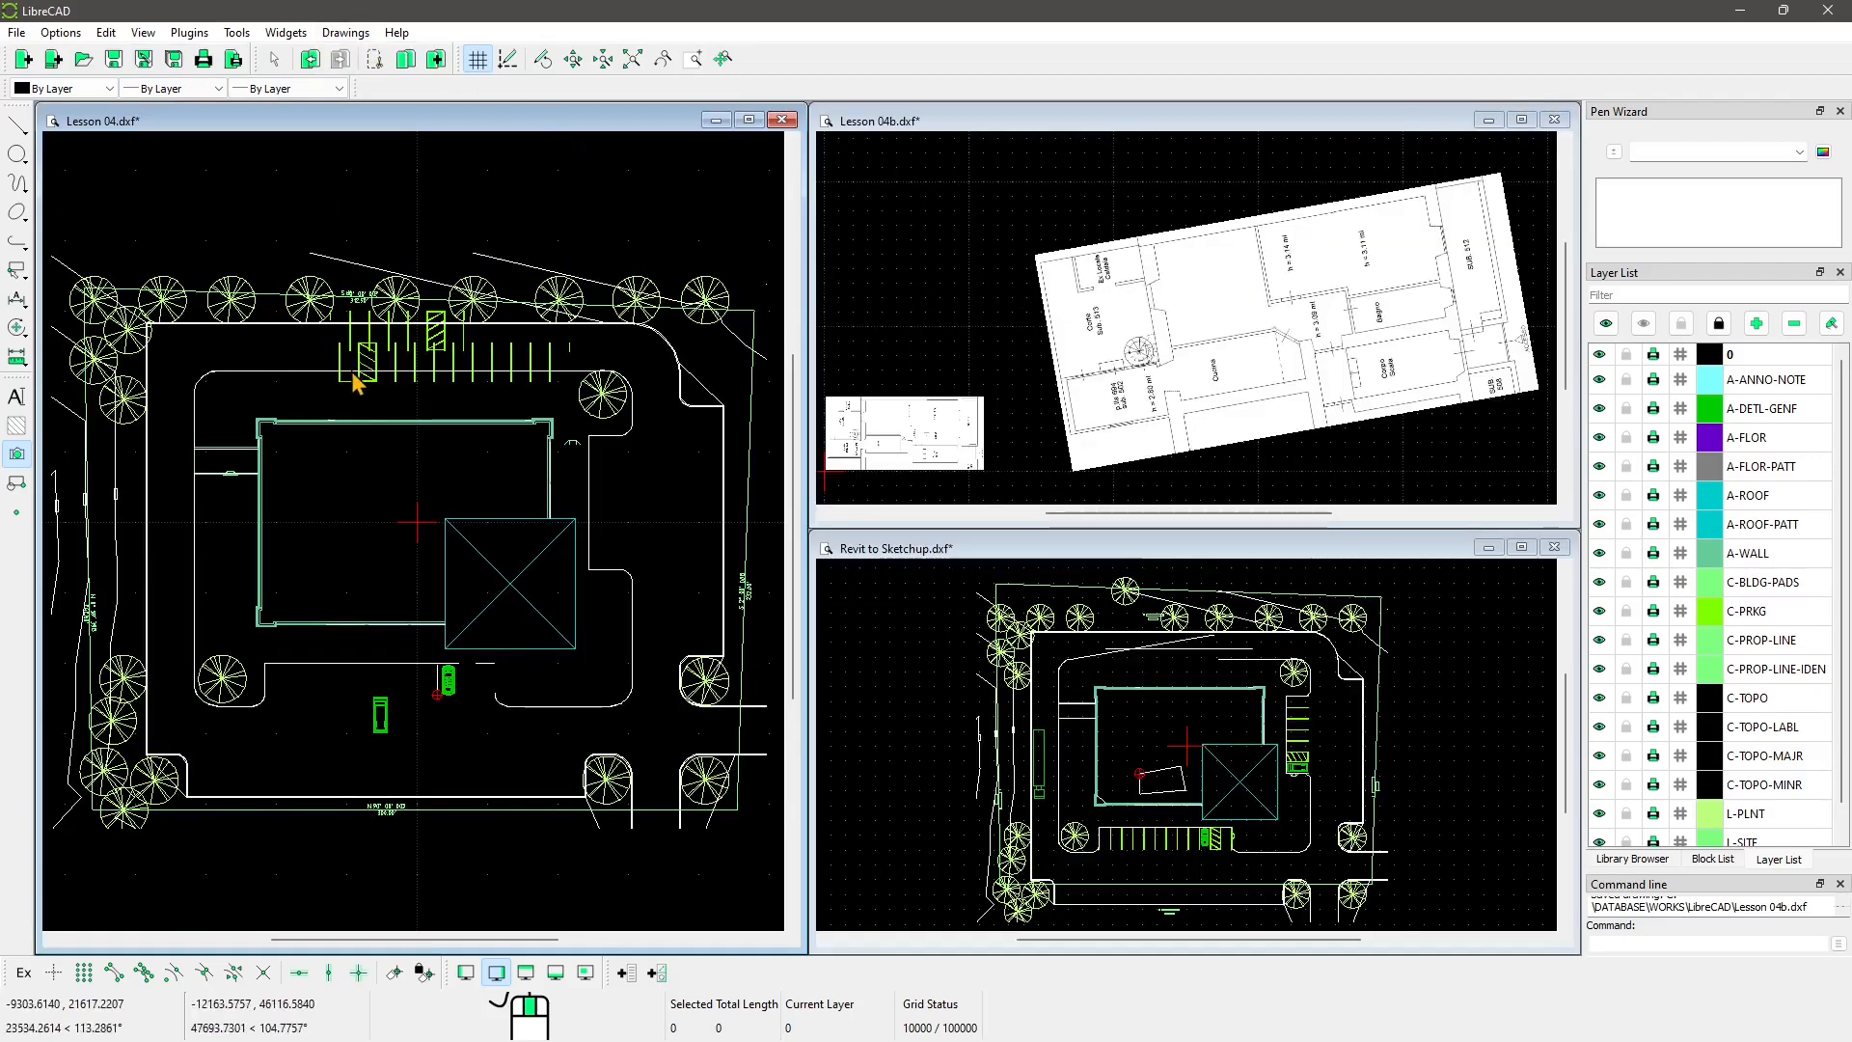
scroll(404, 563, down, 1)
scroll(1187, 776, down, 1)
scroll(1111, 285, down, 1)
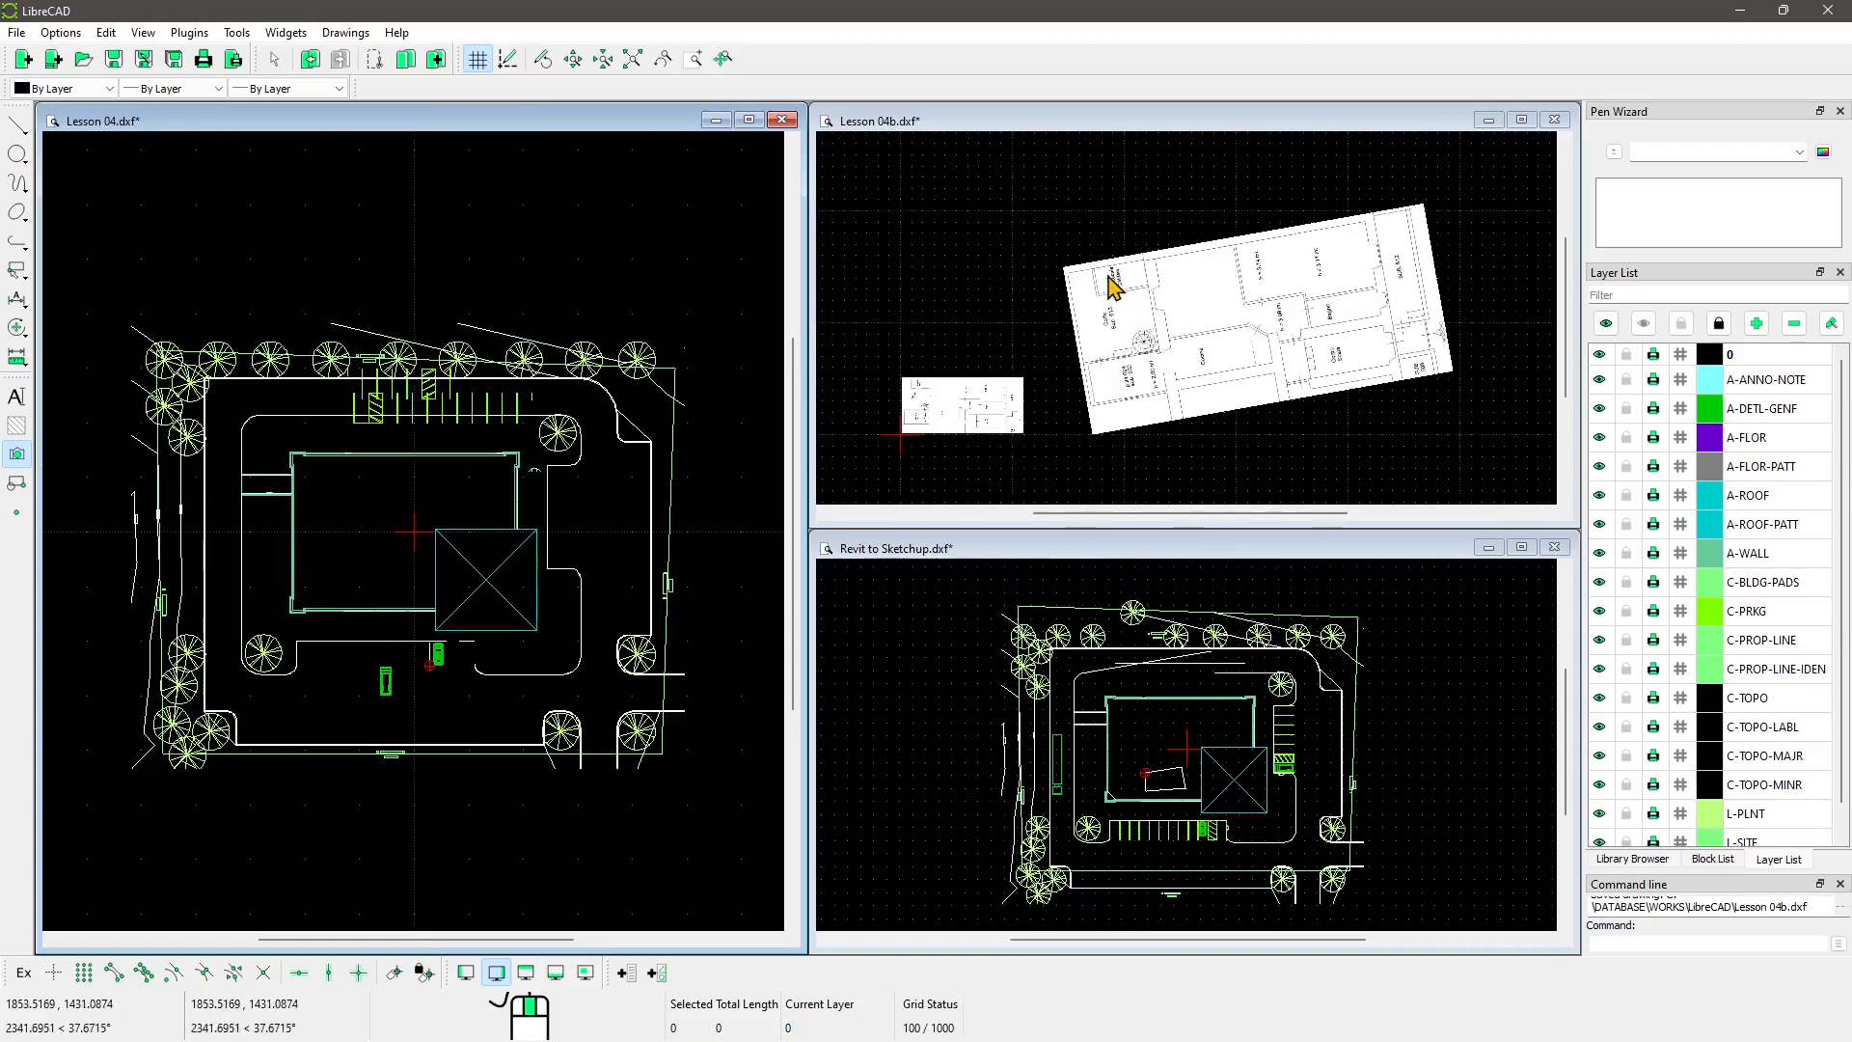
scroll(934, 379, up, 1)
scroll(991, 405, up, 1)
middle_drag(1003, 419, 1166, 398)
scroll(1166, 399, up, 4)
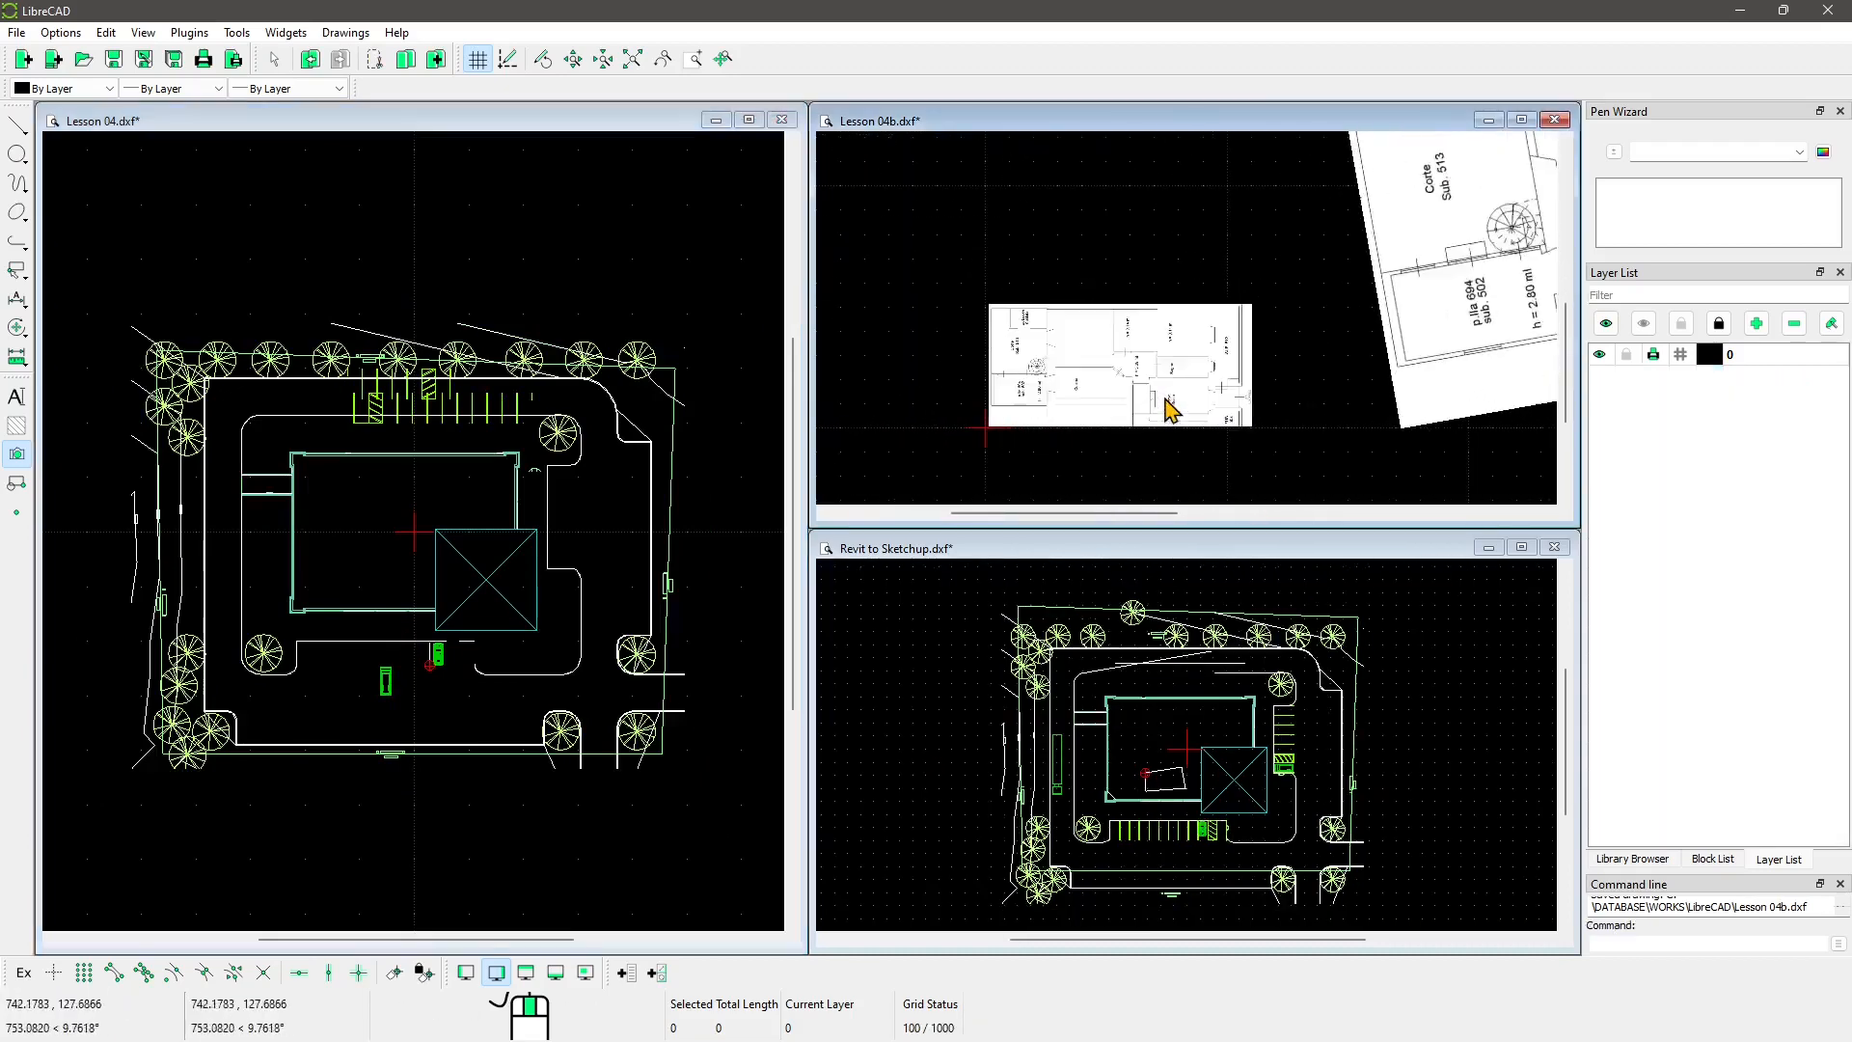
scroll(1168, 403, up, 2)
scroll(1228, 397, up, 1)
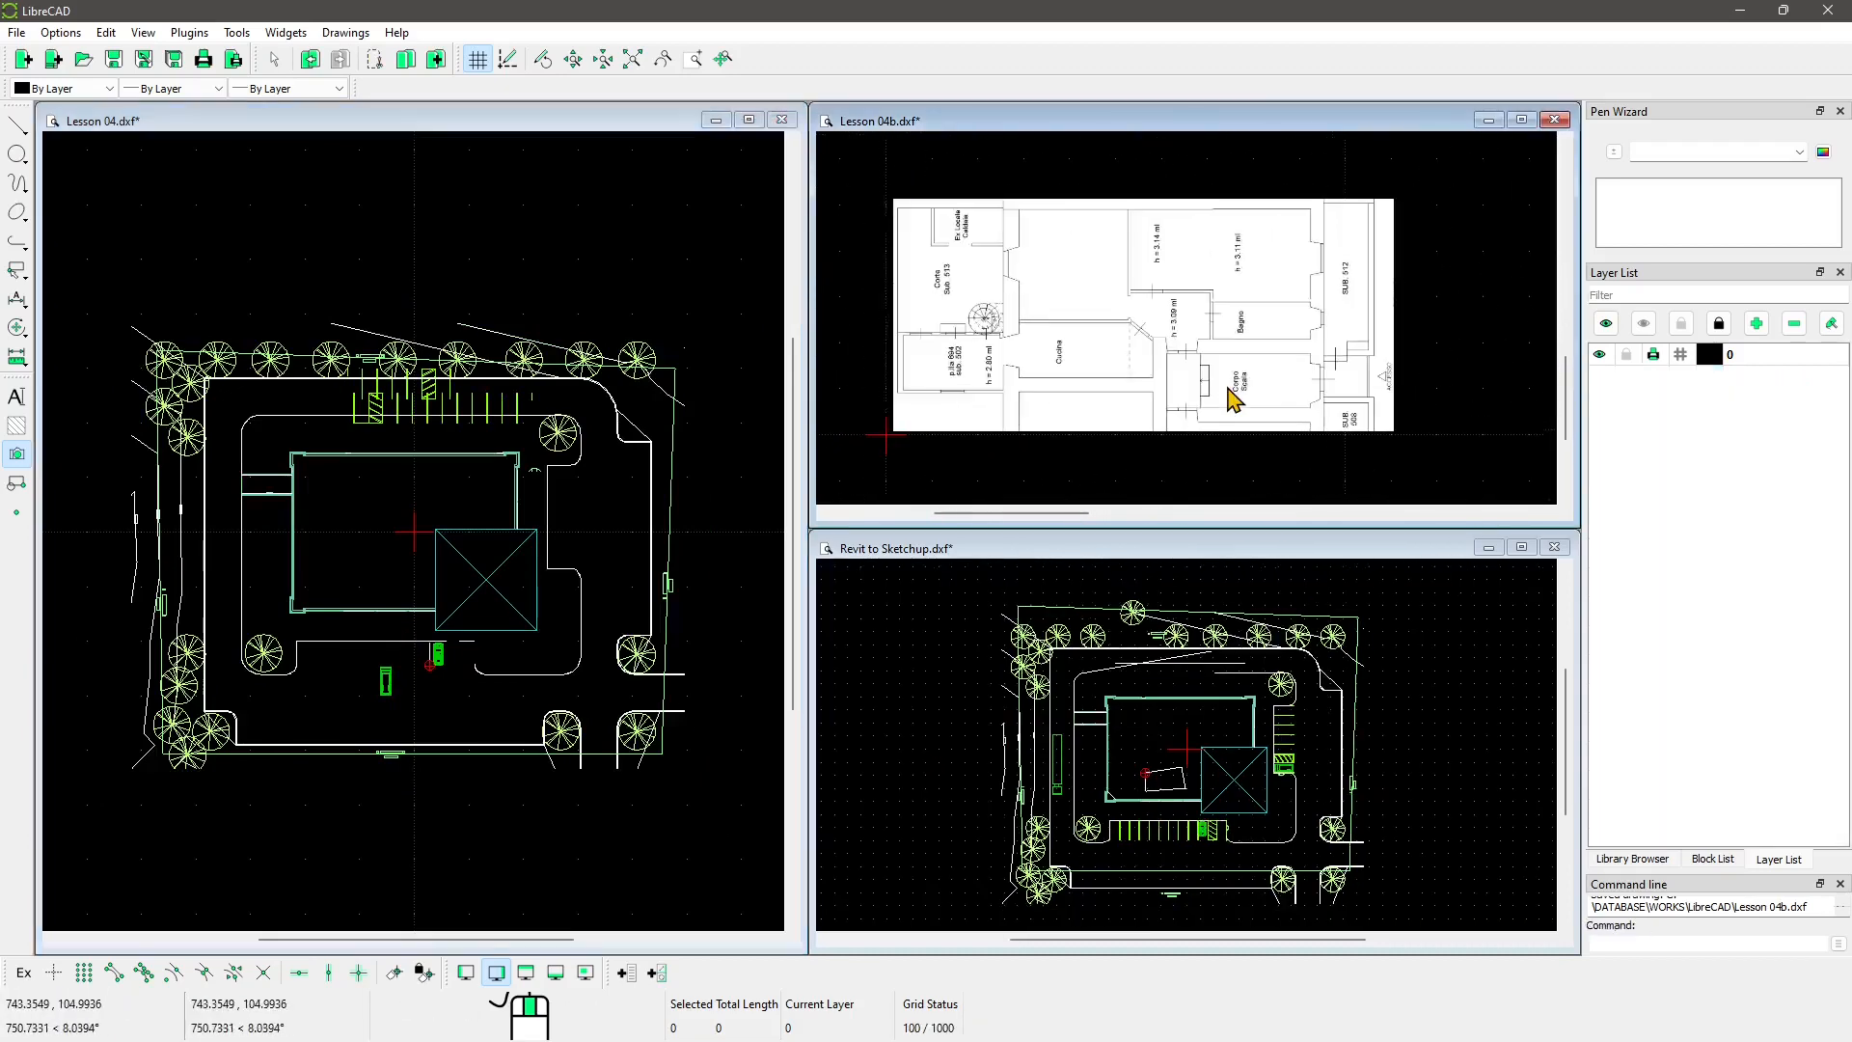
Step: Try Tile Vertically as columns, then Tile Horizontally as stacked rows
click(345, 32)
mouse_move(414, 107)
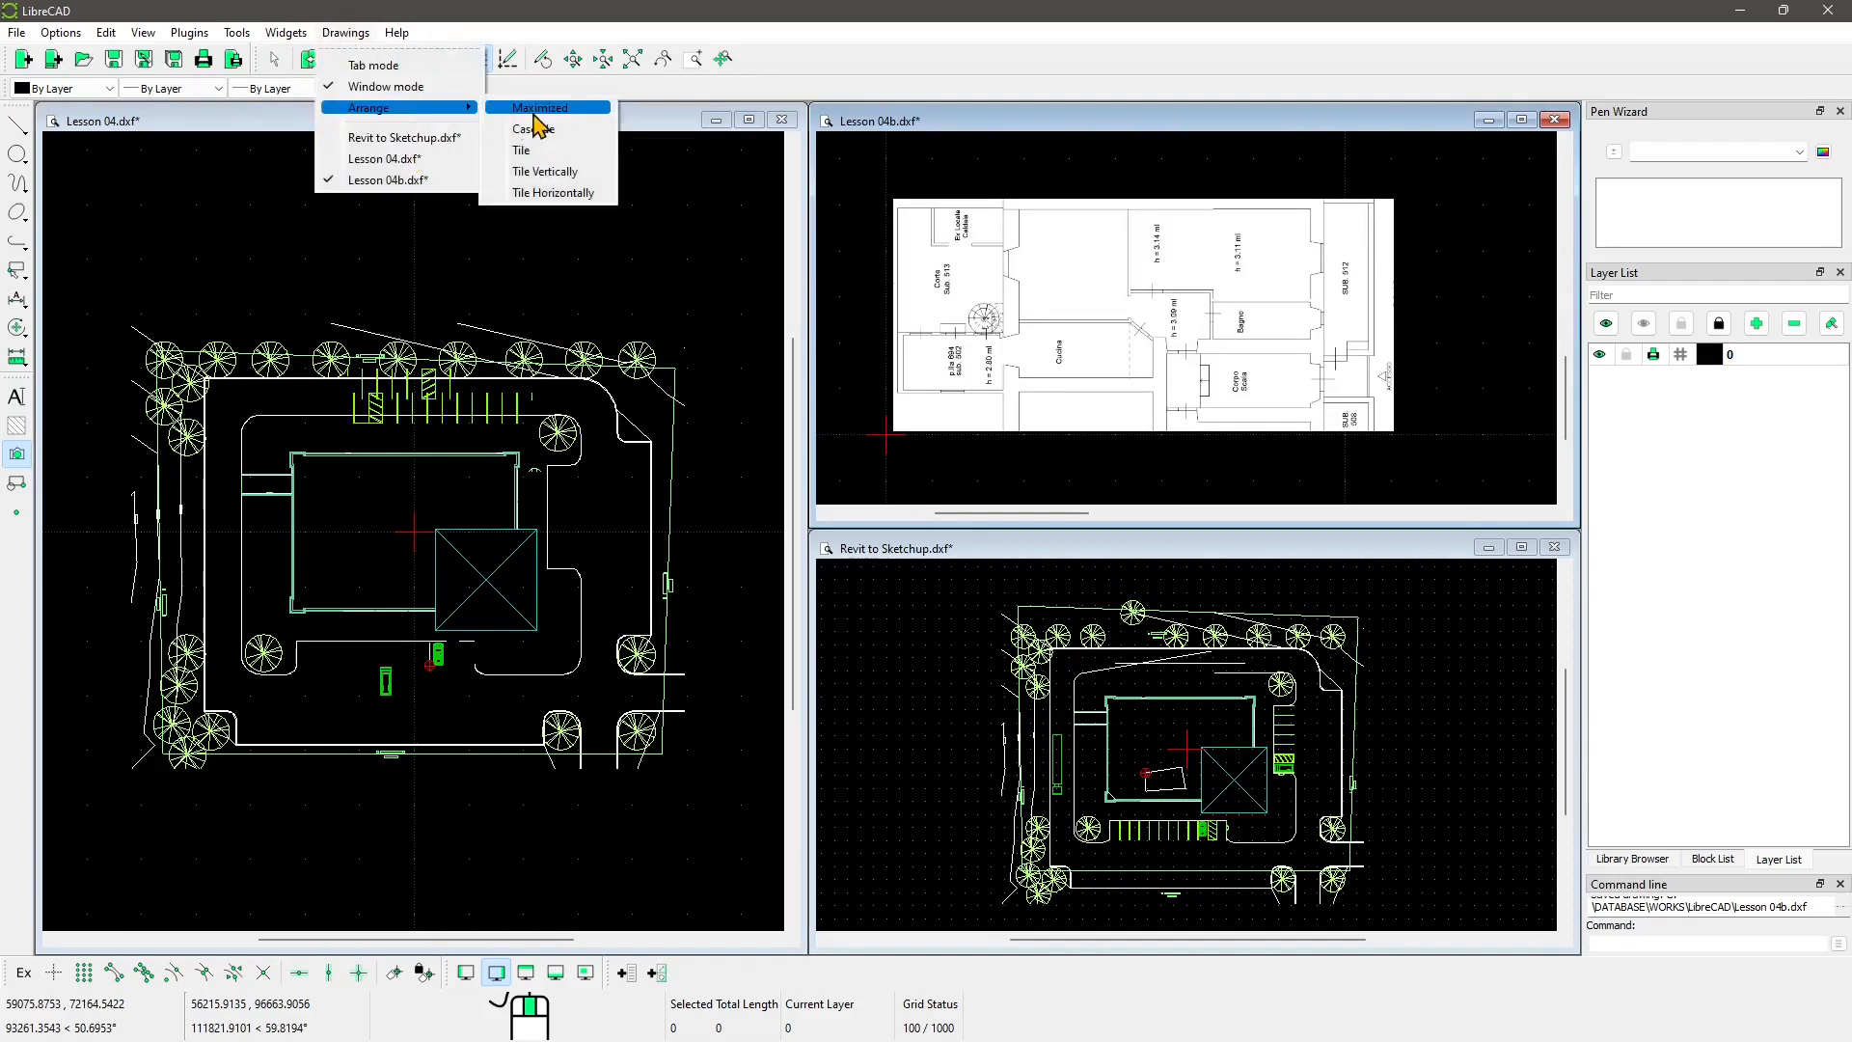
click(545, 170)
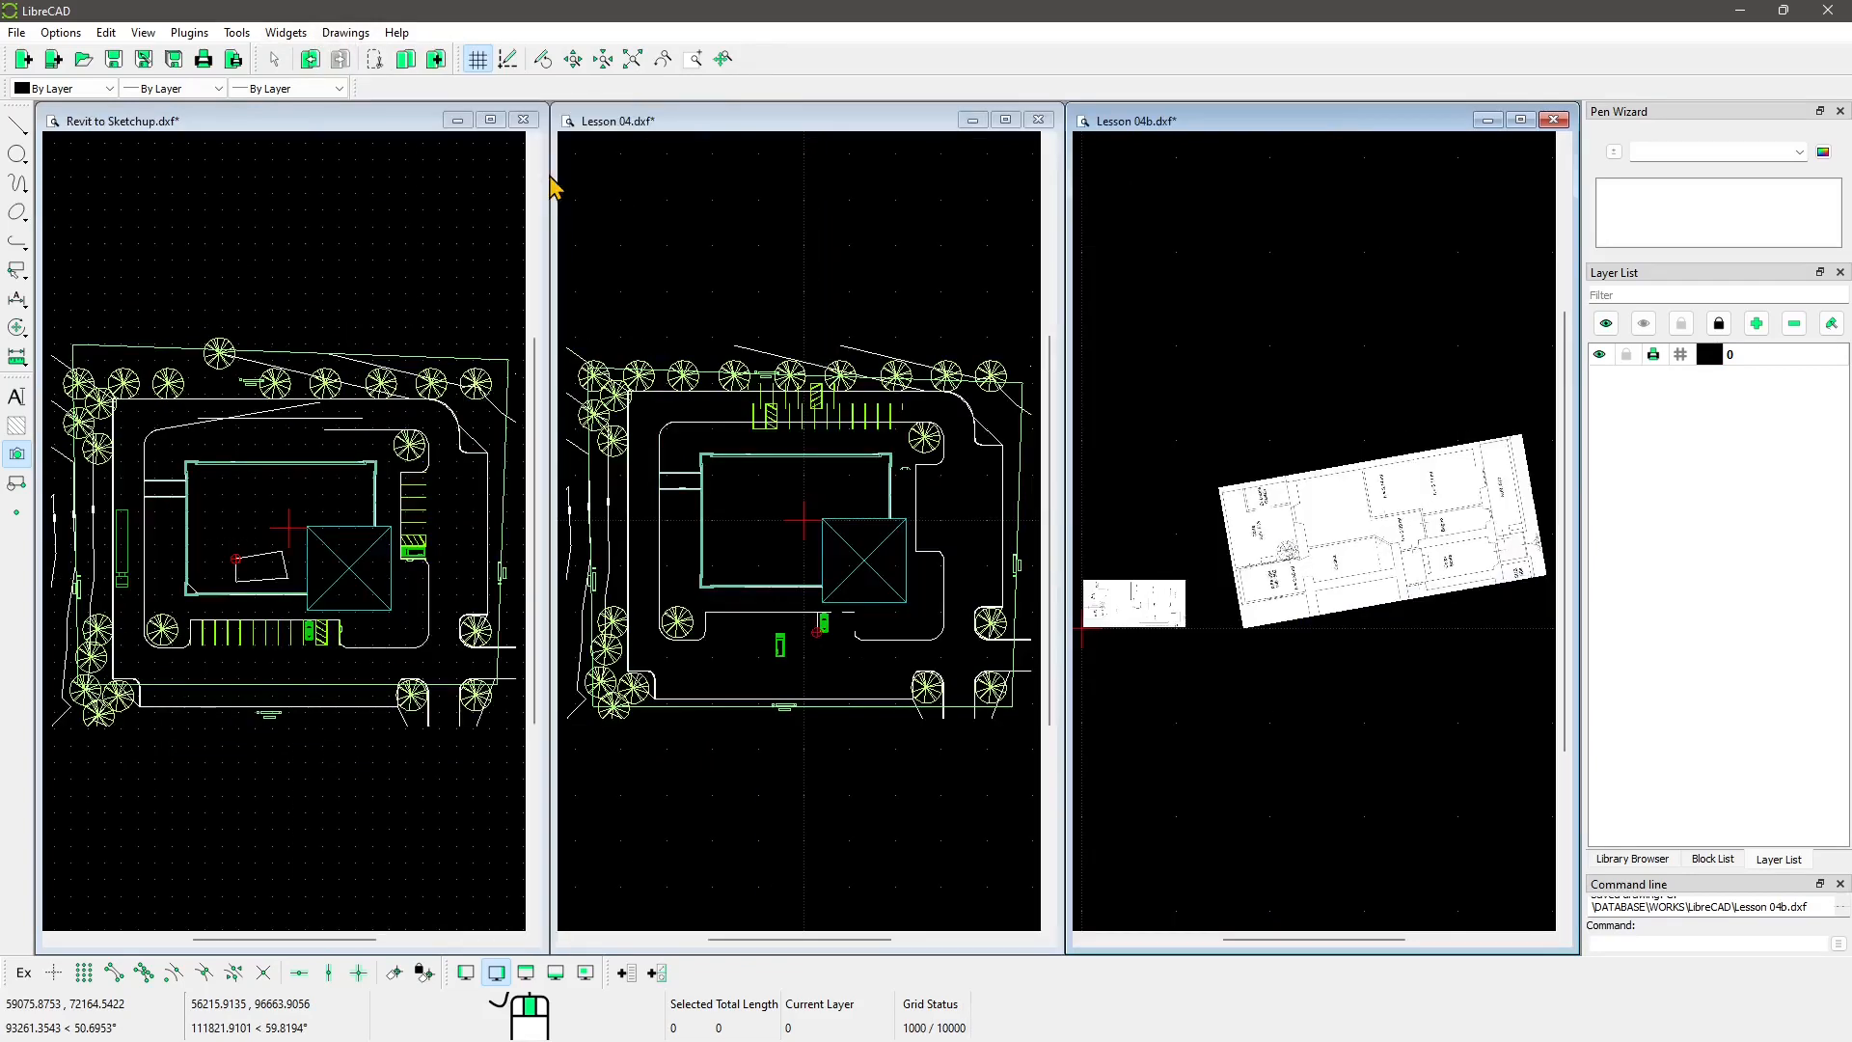
click(347, 32)
mouse_move(403, 108)
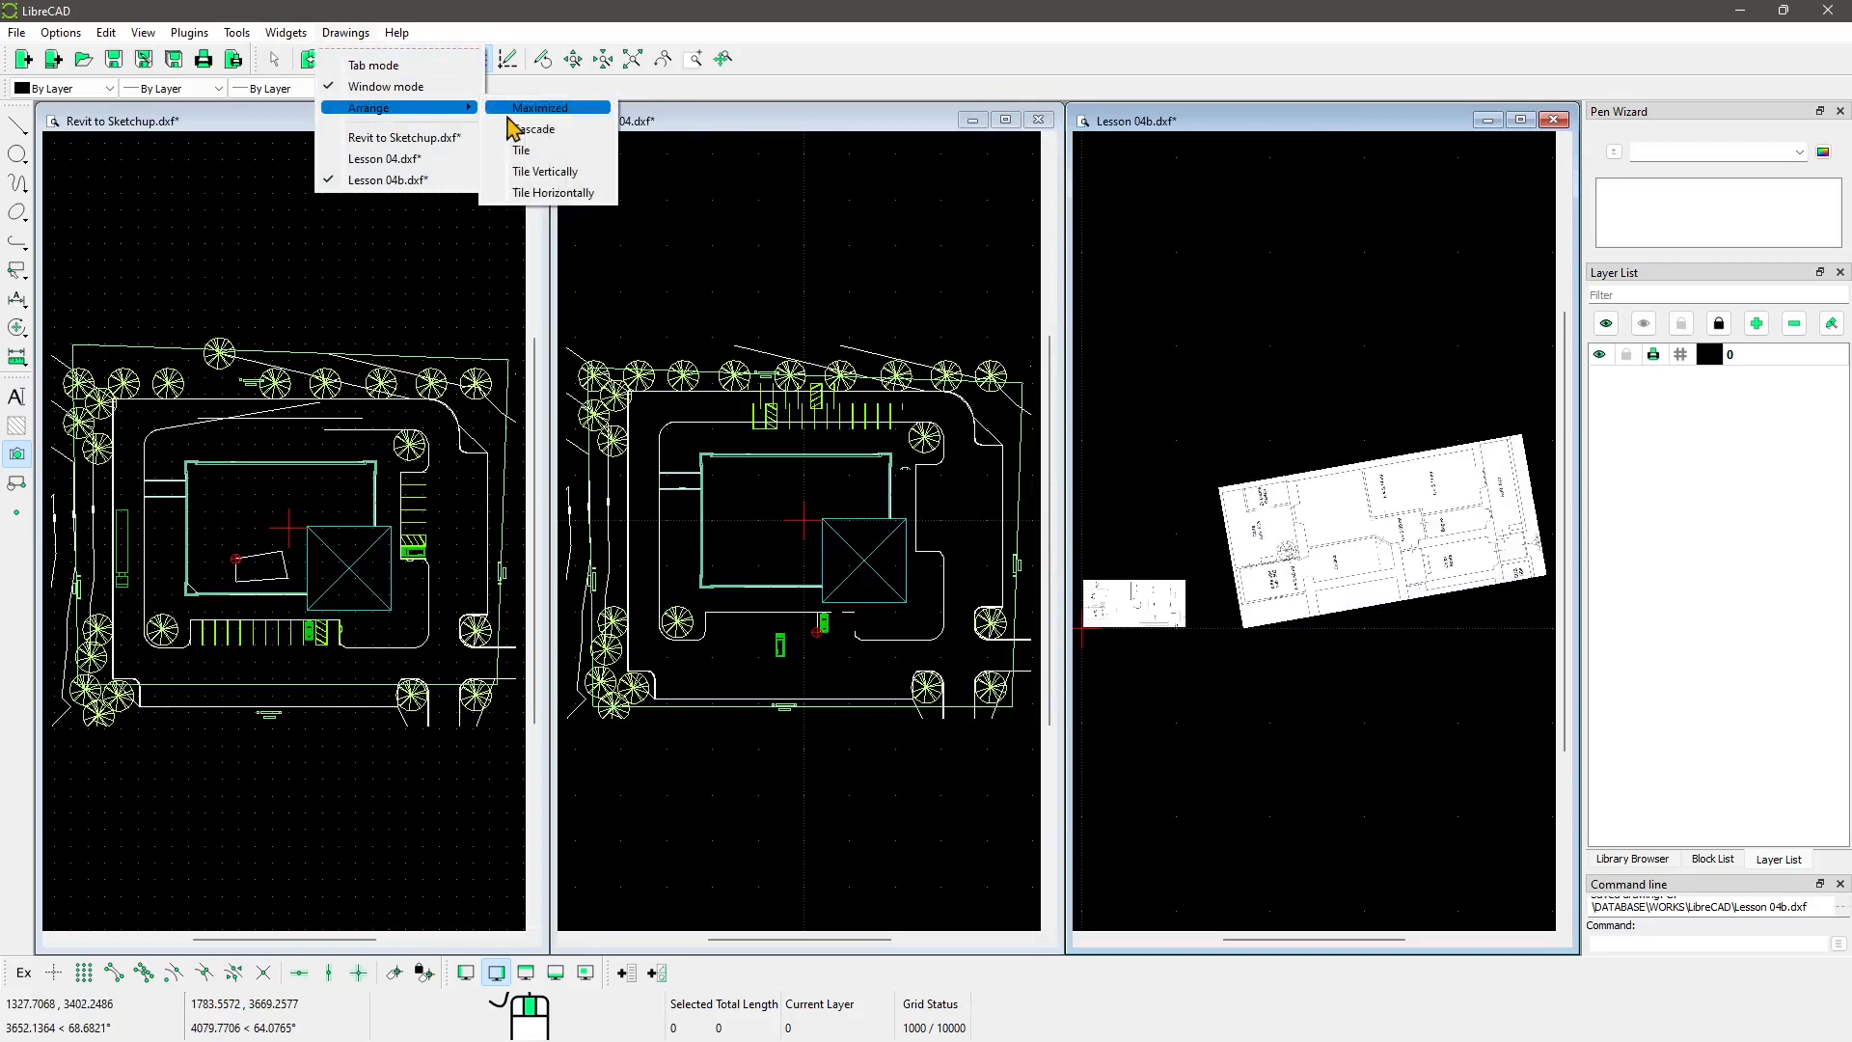
click(558, 196)
Step: Return to the Tile layout and pan Lesson 04b onto the floor plan
click(357, 34)
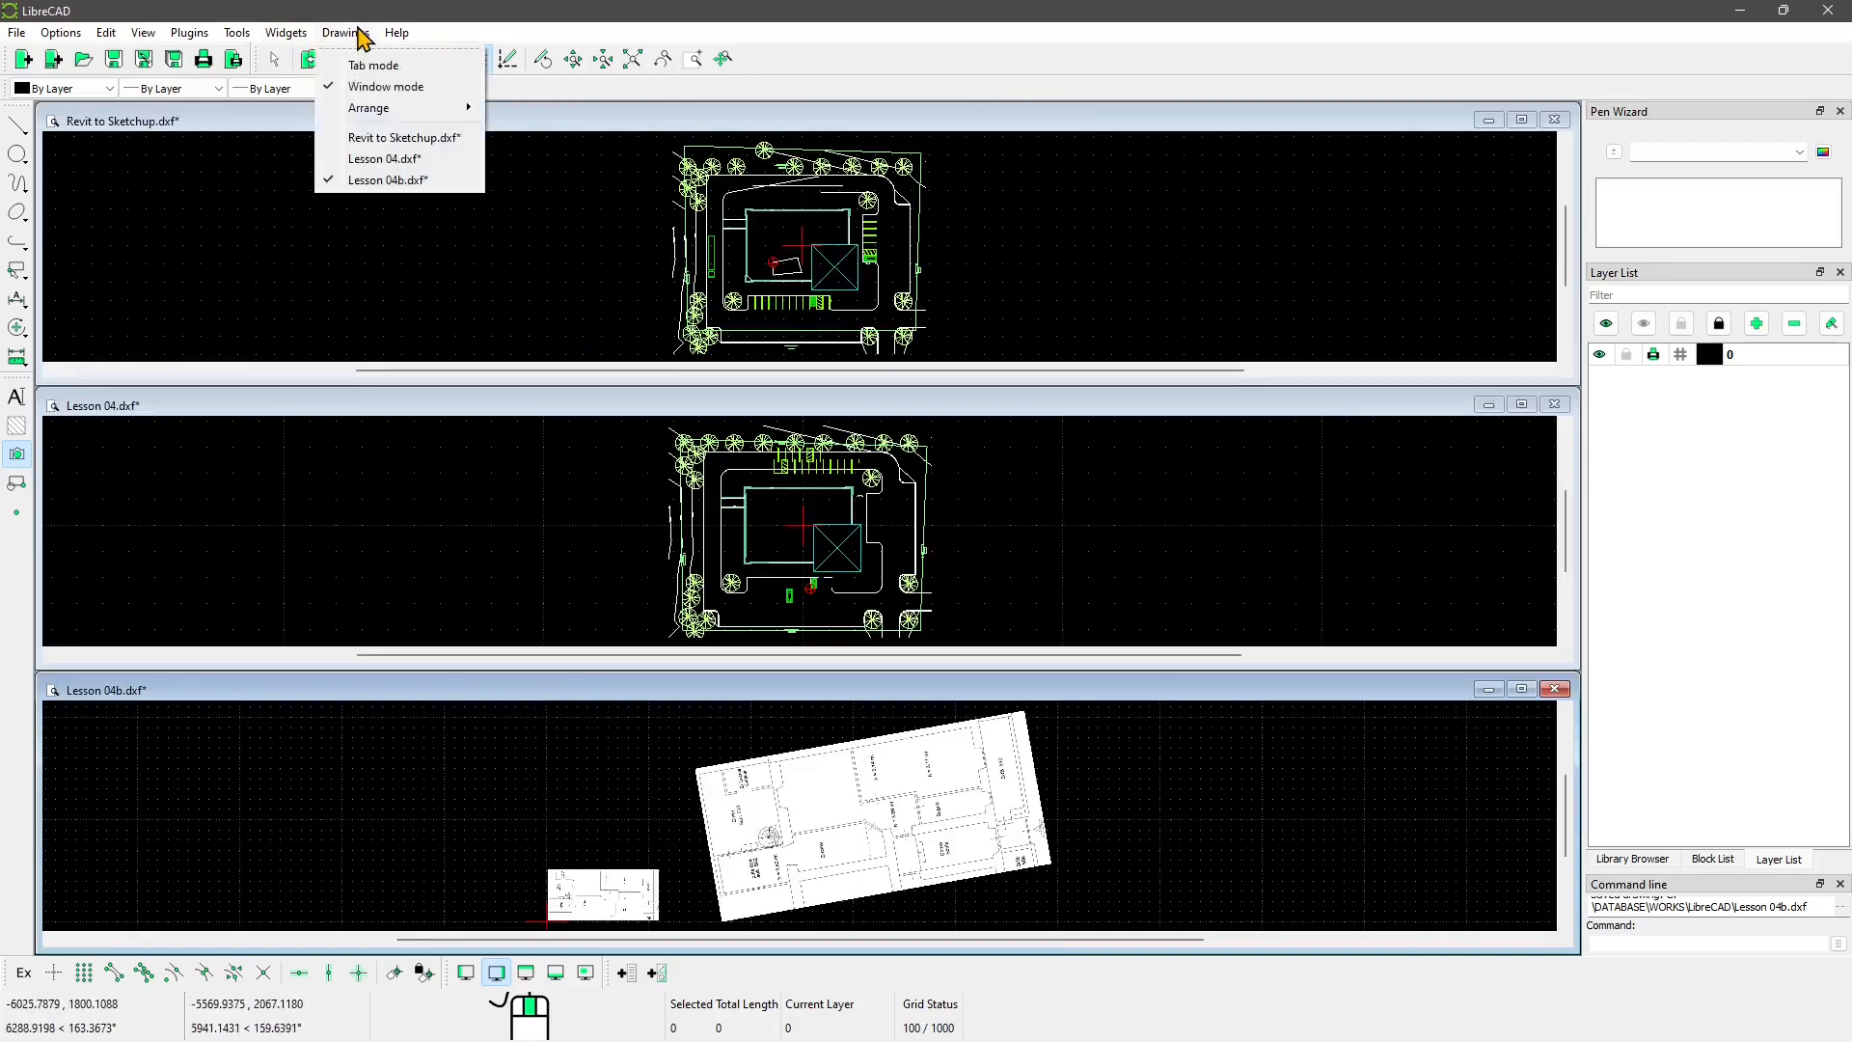
mouse_move(399, 108)
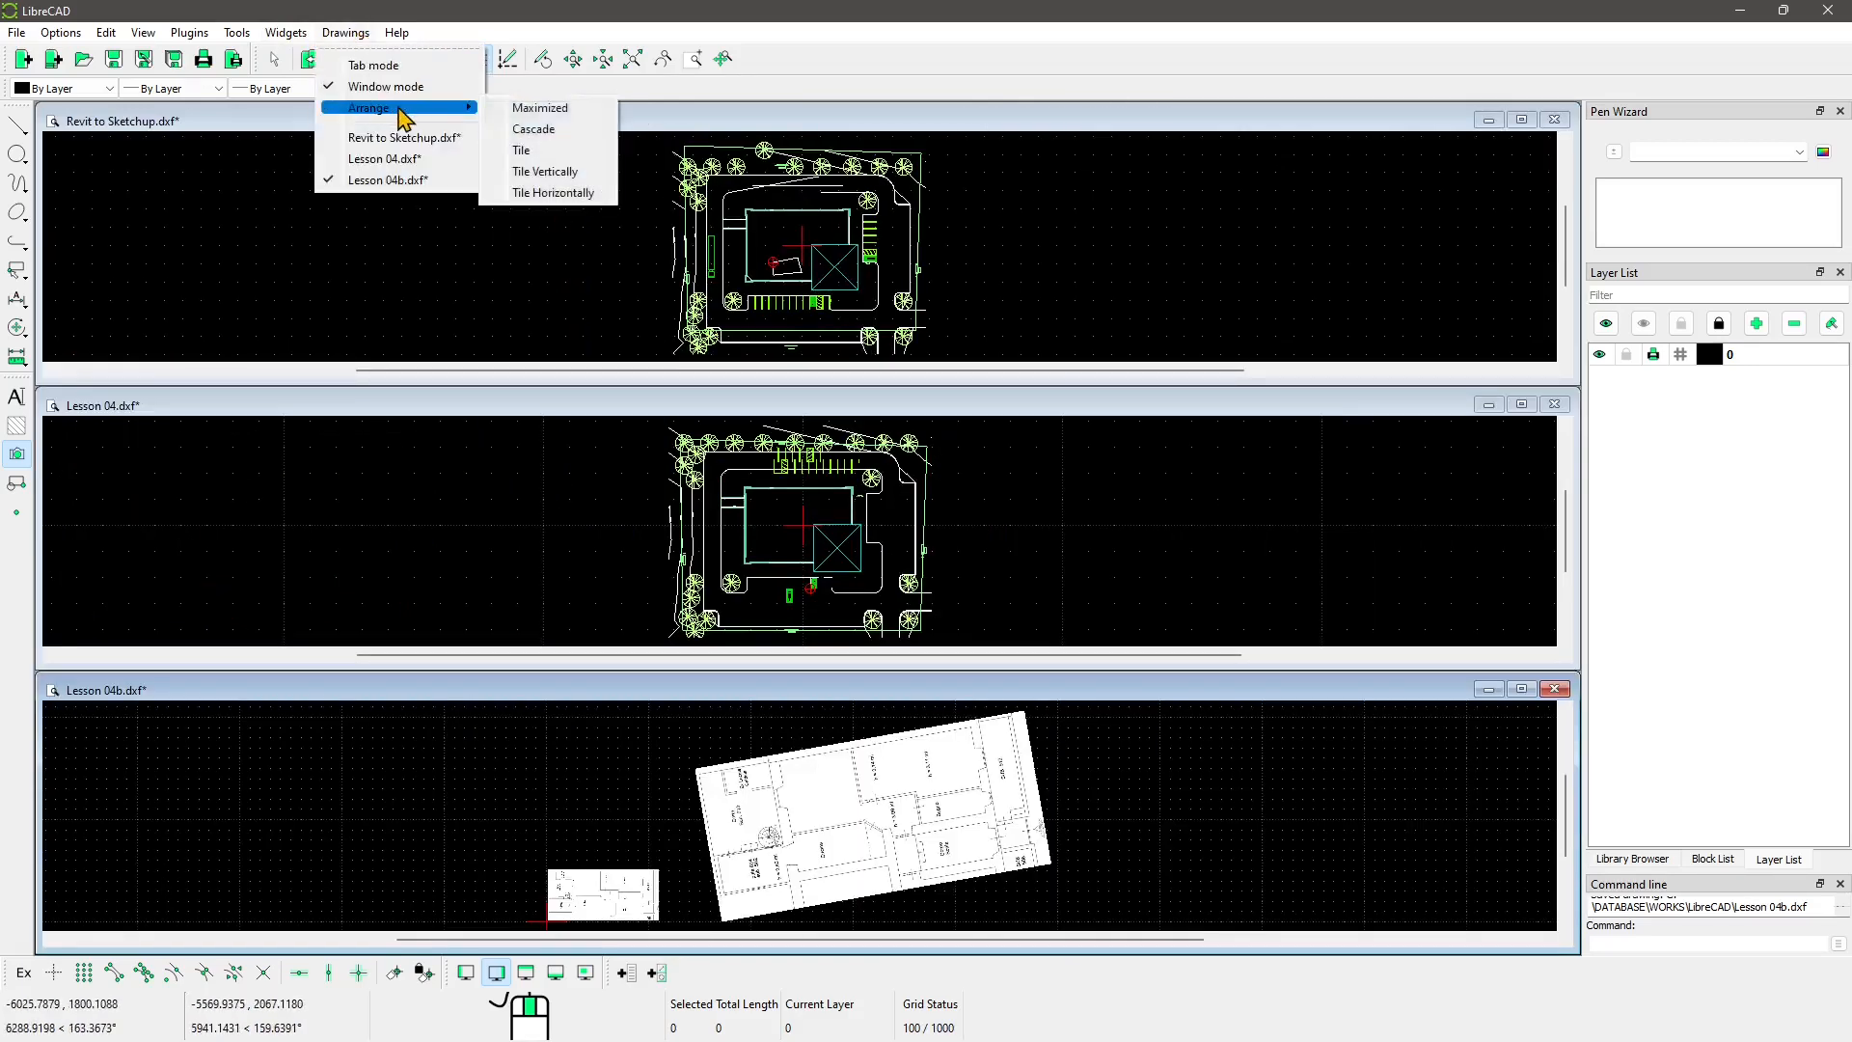
click(547, 151)
scroll(241, 675, up, 3)
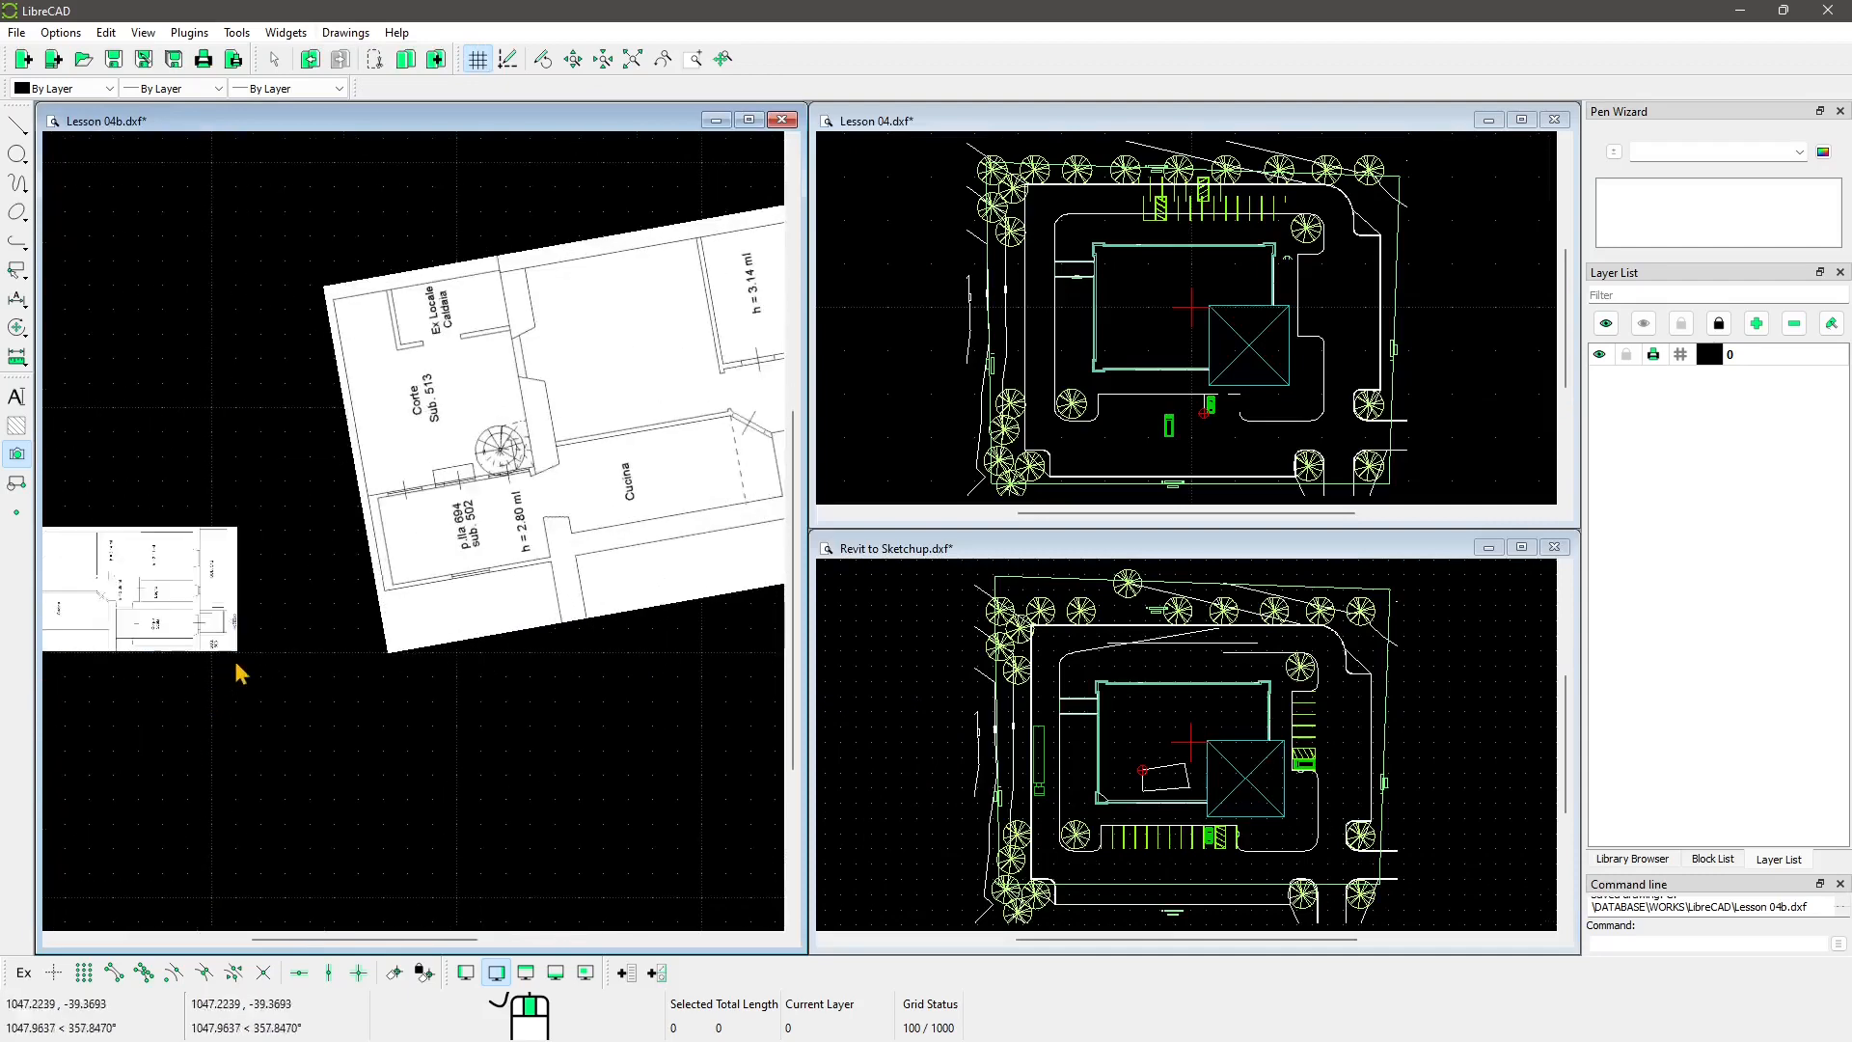
middle_drag(237, 663, 578, 652)
scroll(581, 651, up, 8)
Step: Pan and zoom Lesson 04b to frame the floor plan
middle_drag(428, 550, 663, 581)
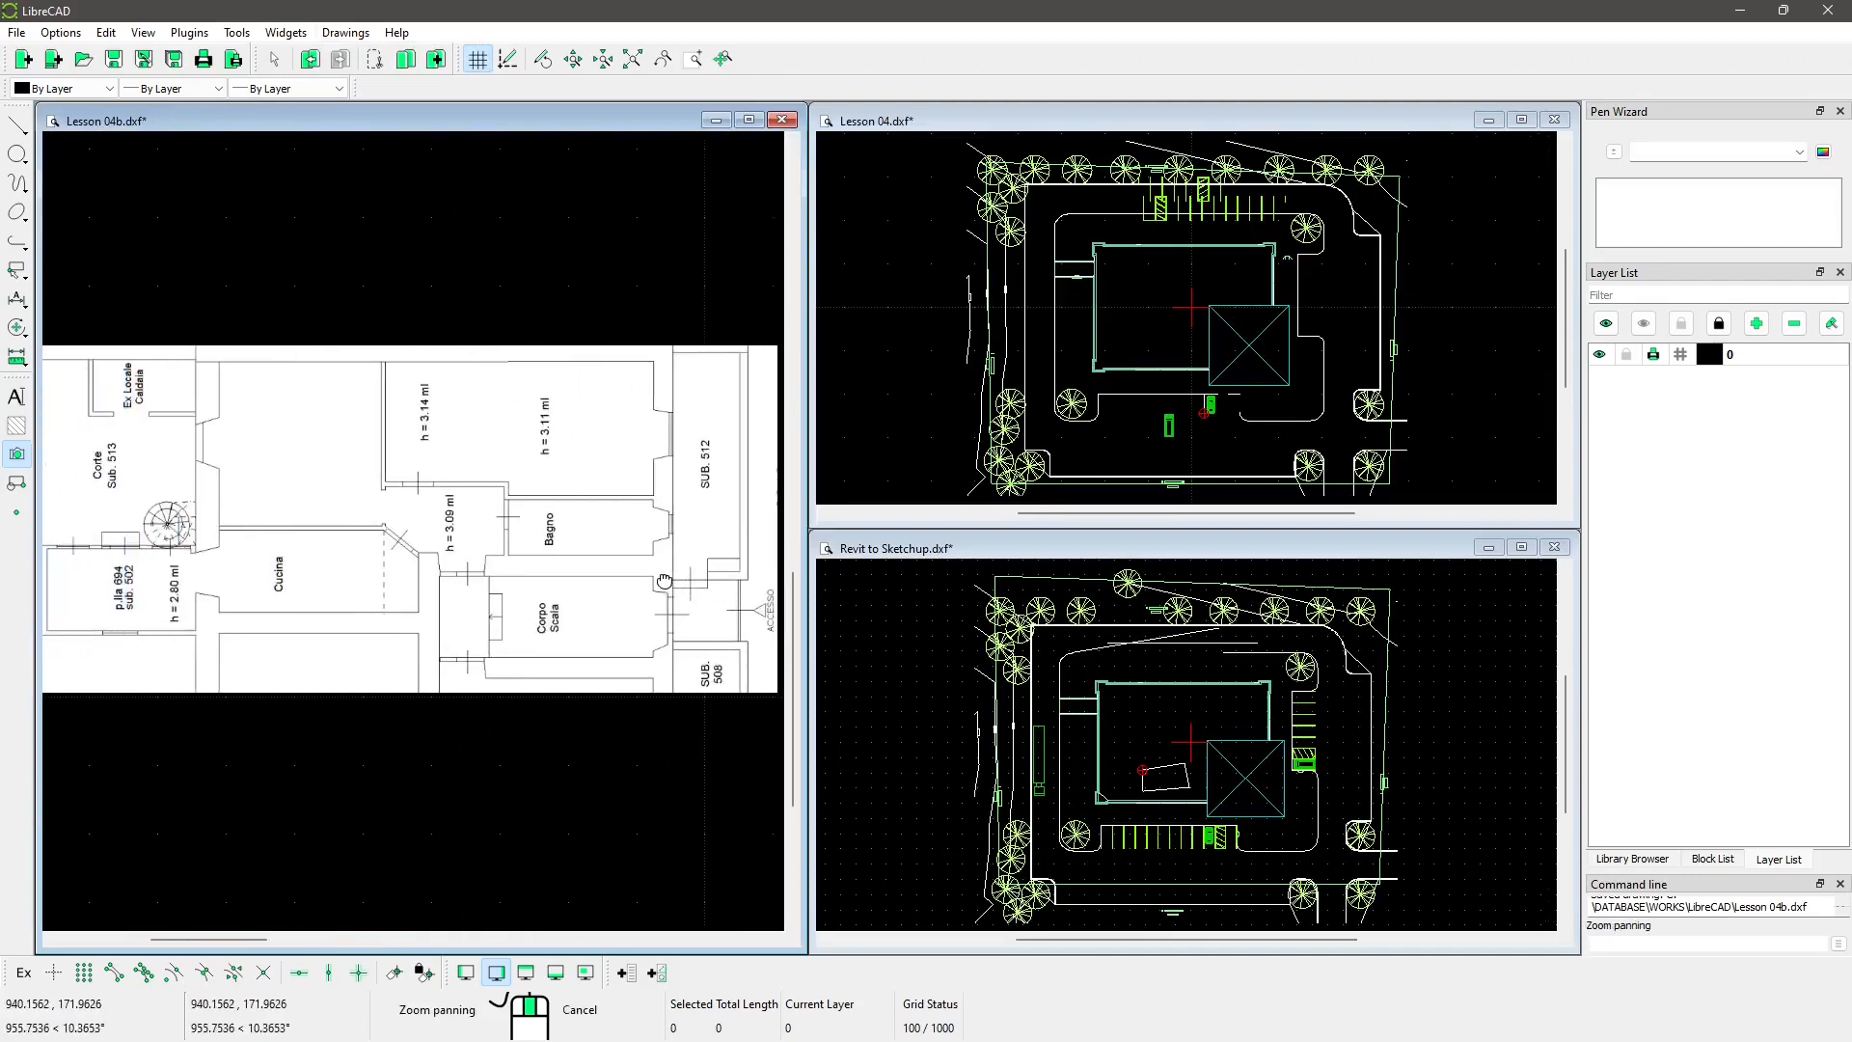
scroll(661, 584, down, 3)
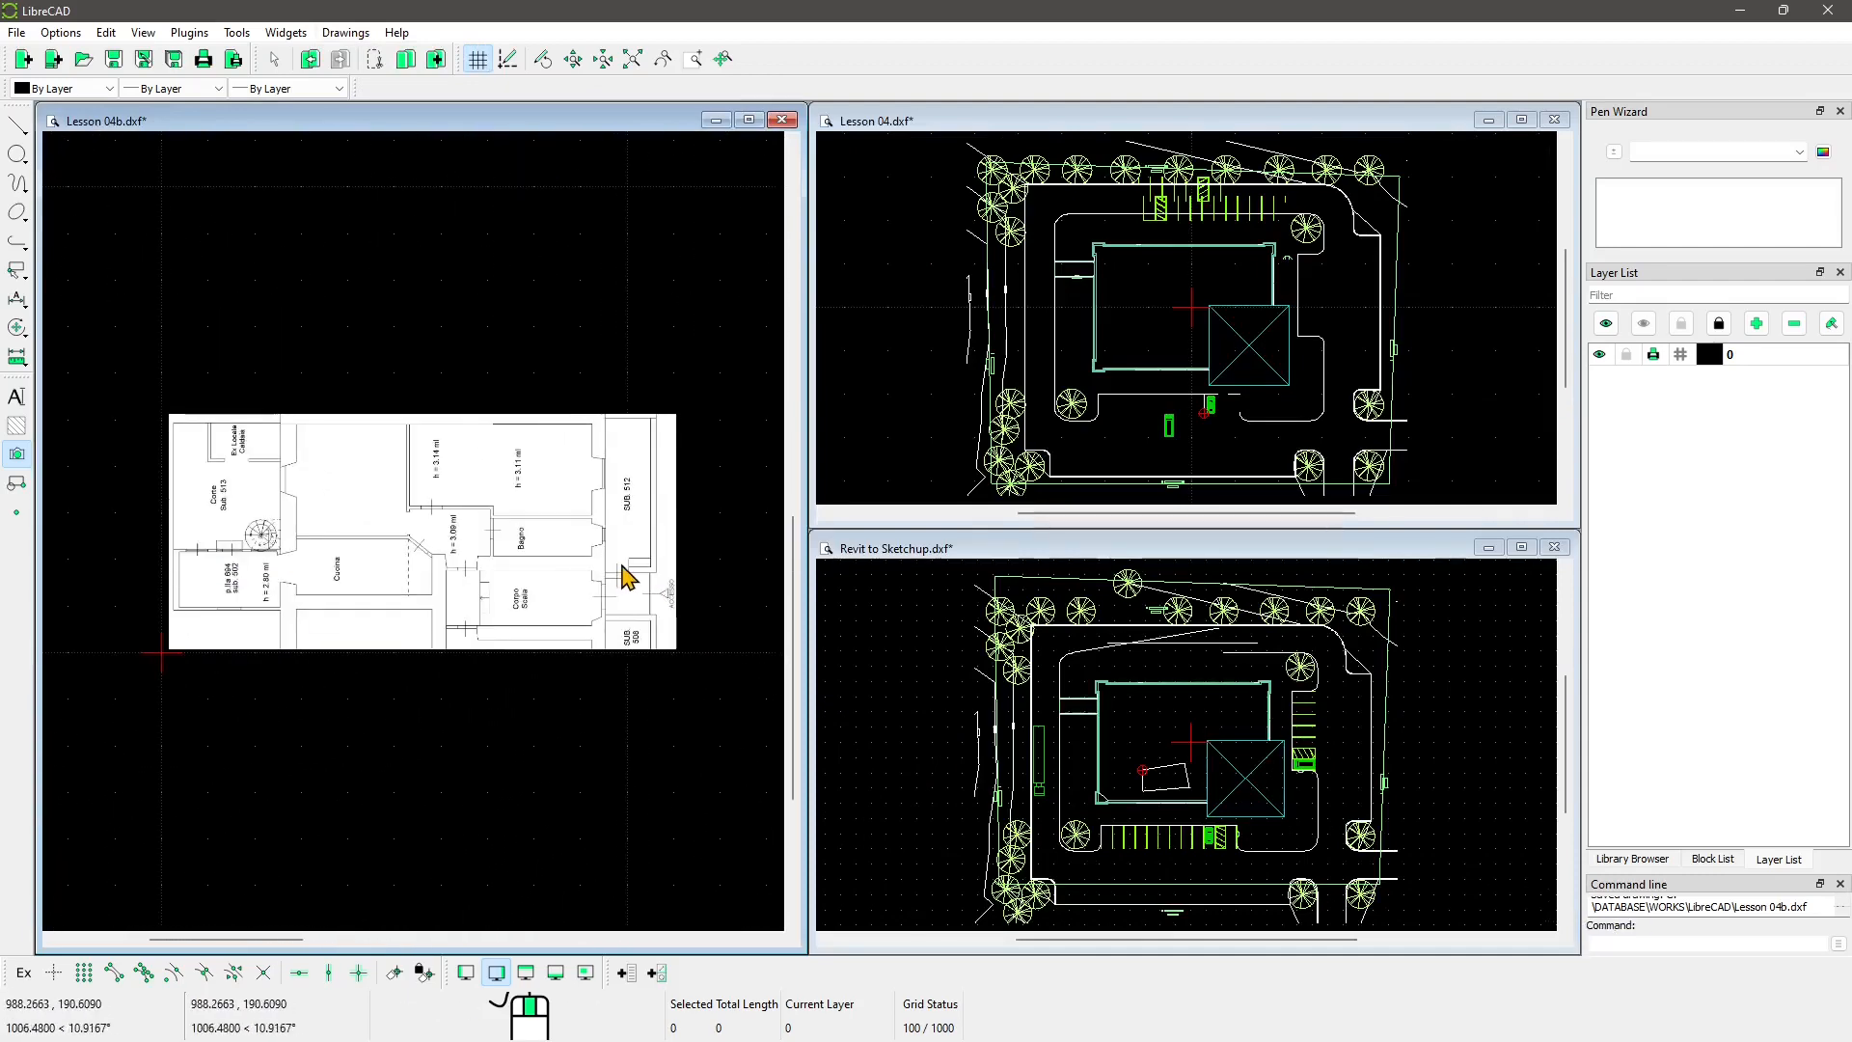
scroll(1011, 320, down, 1)
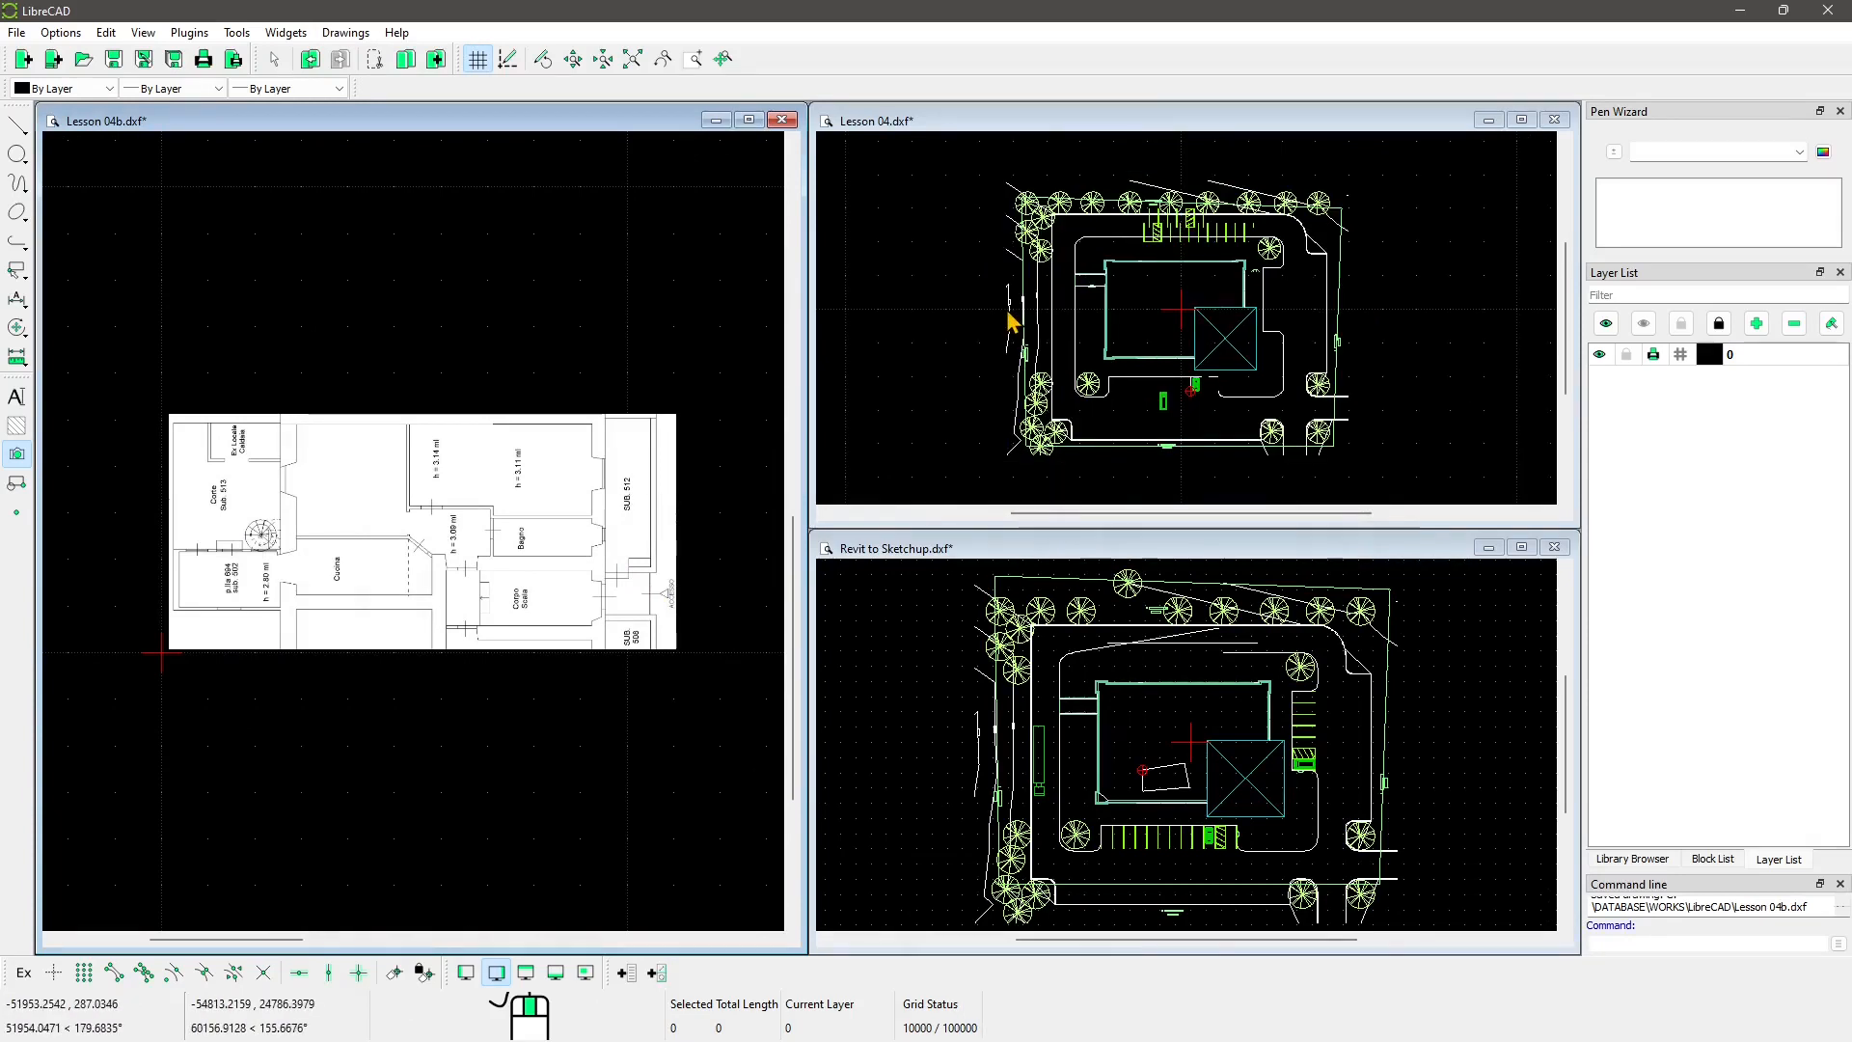
Step: Activate Lesson 04, zoom to the trees and window-select one tree
click(1141, 219)
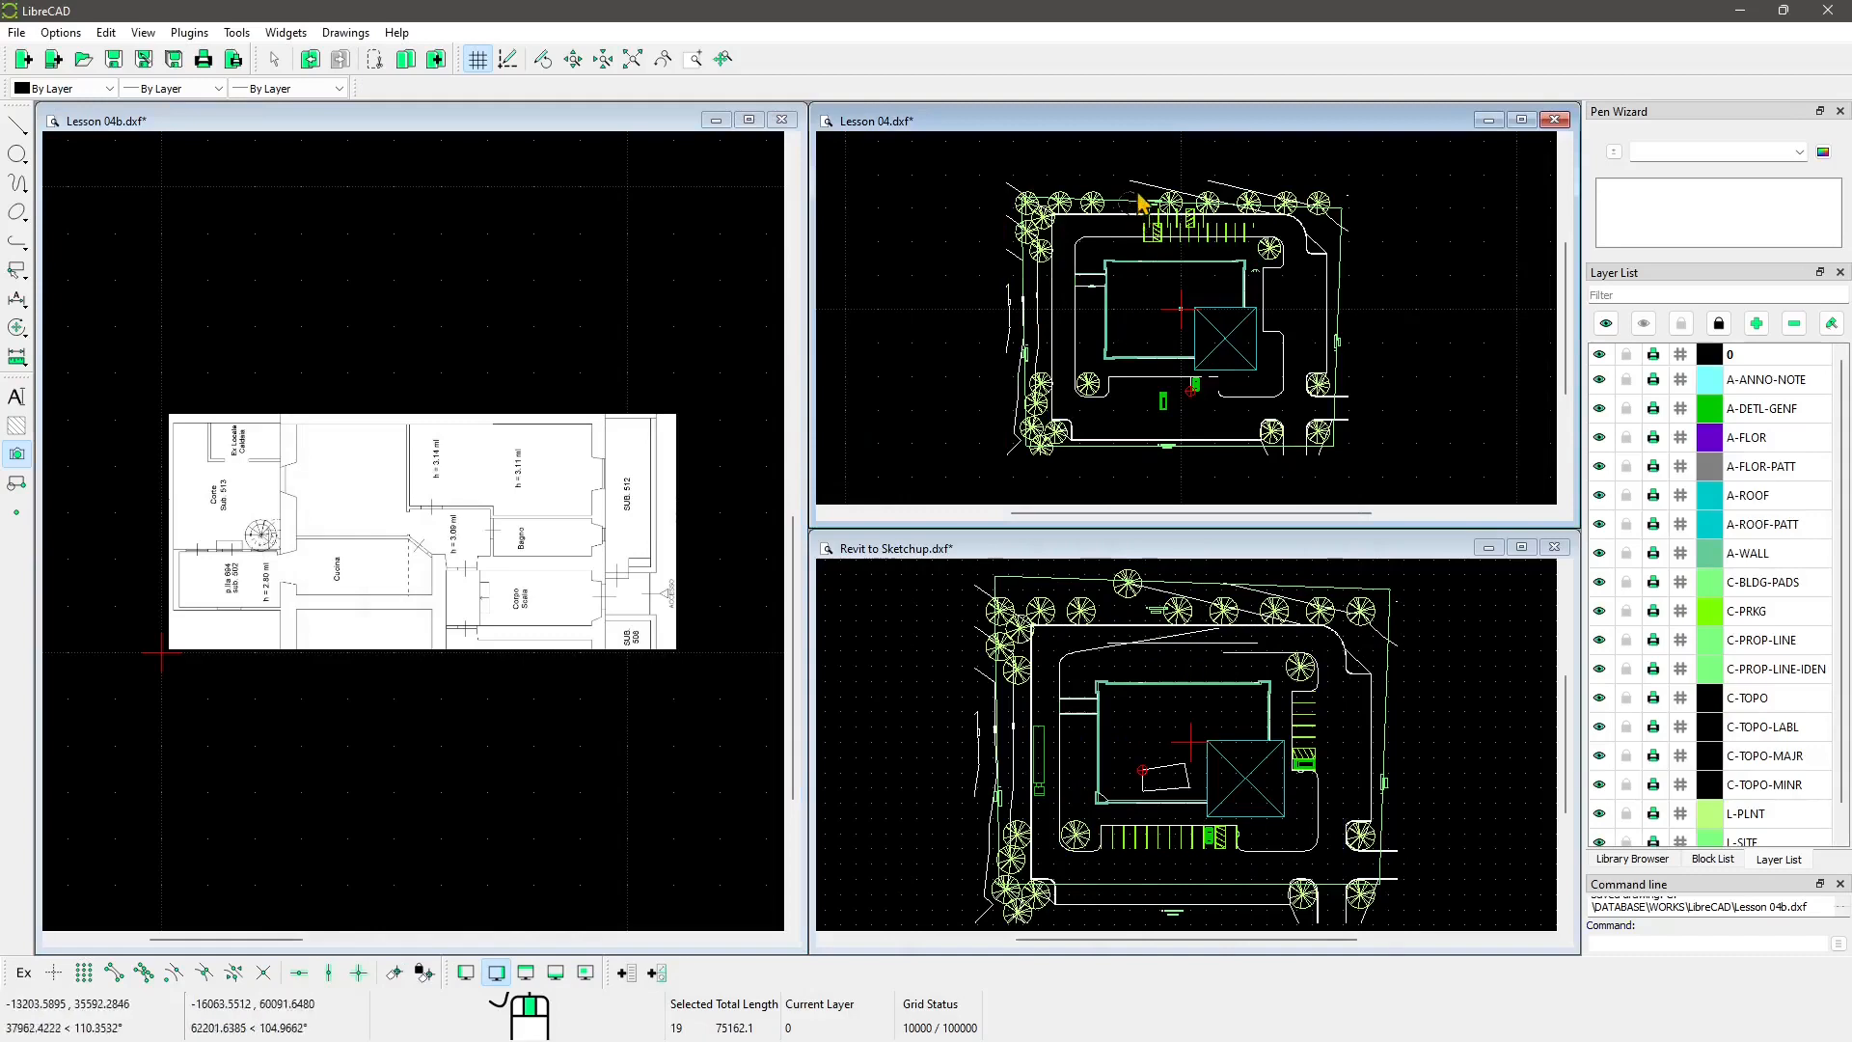
scroll(1141, 231, up, 6)
scroll(1133, 279, up, 1)
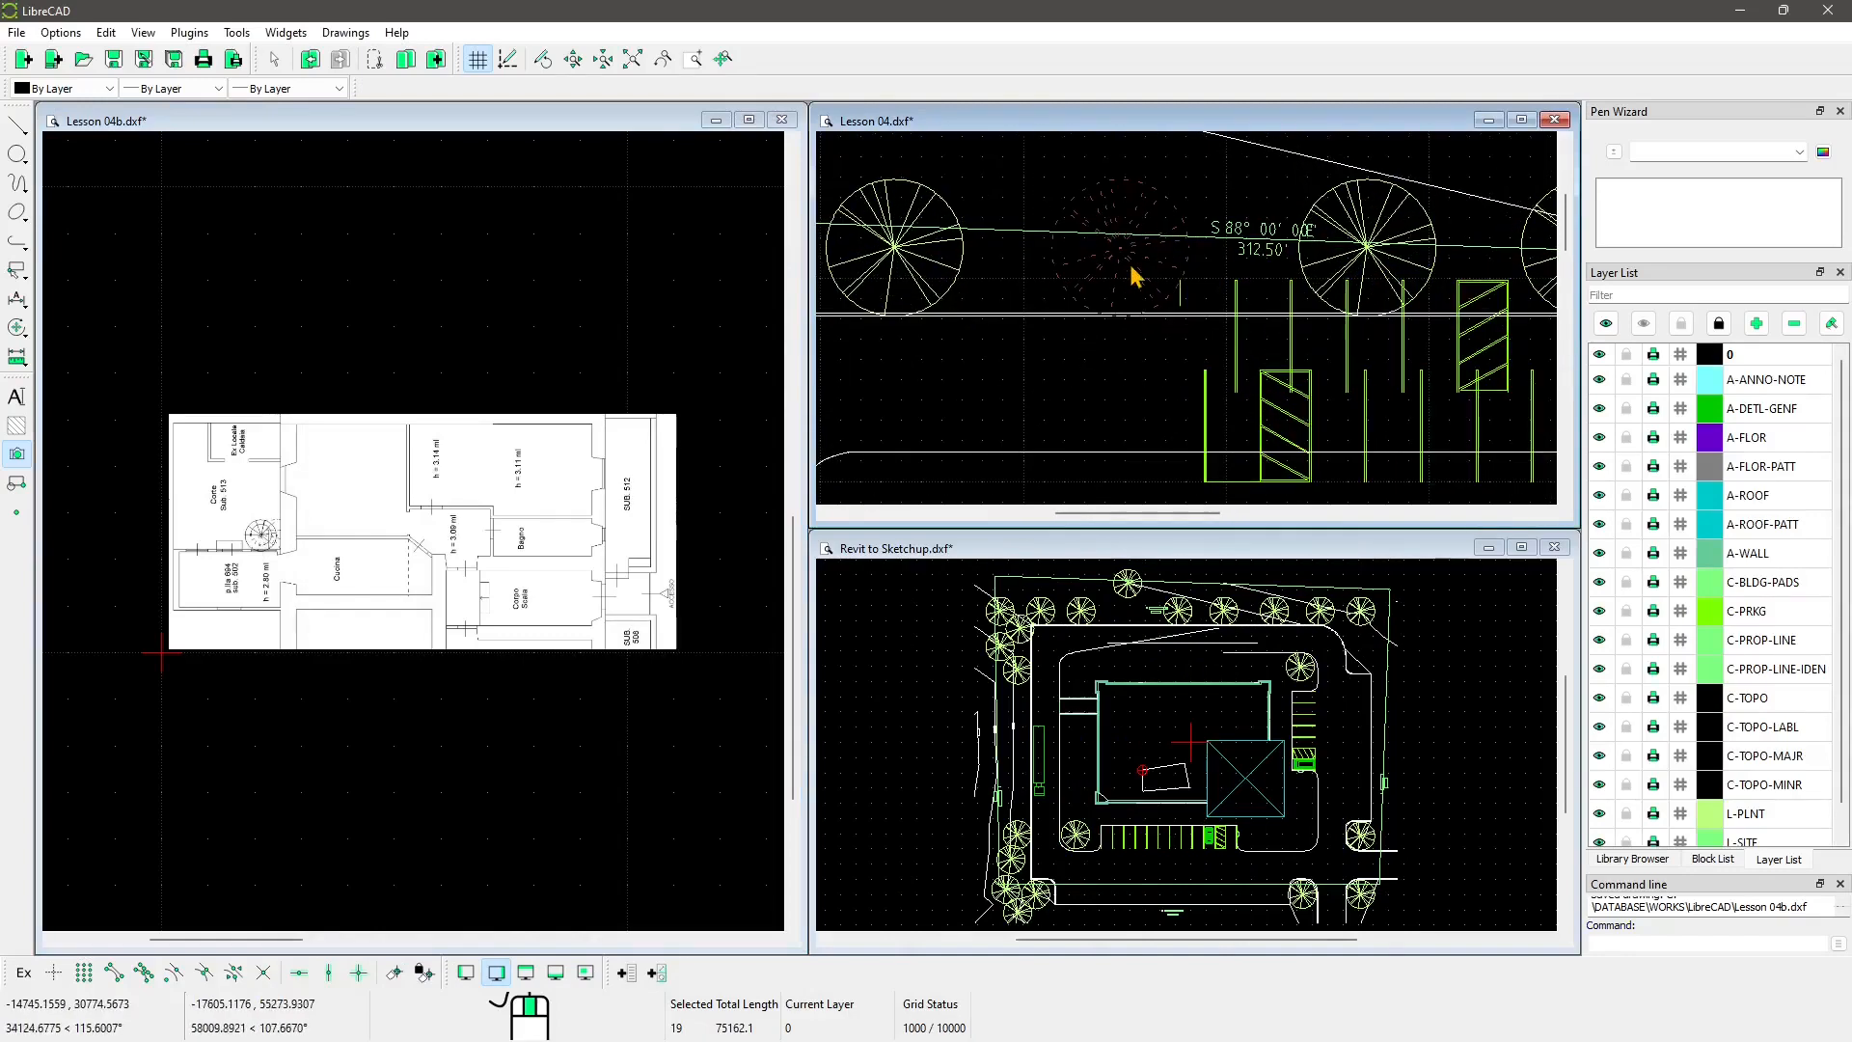
drag(1174, 167, 1144, 204)
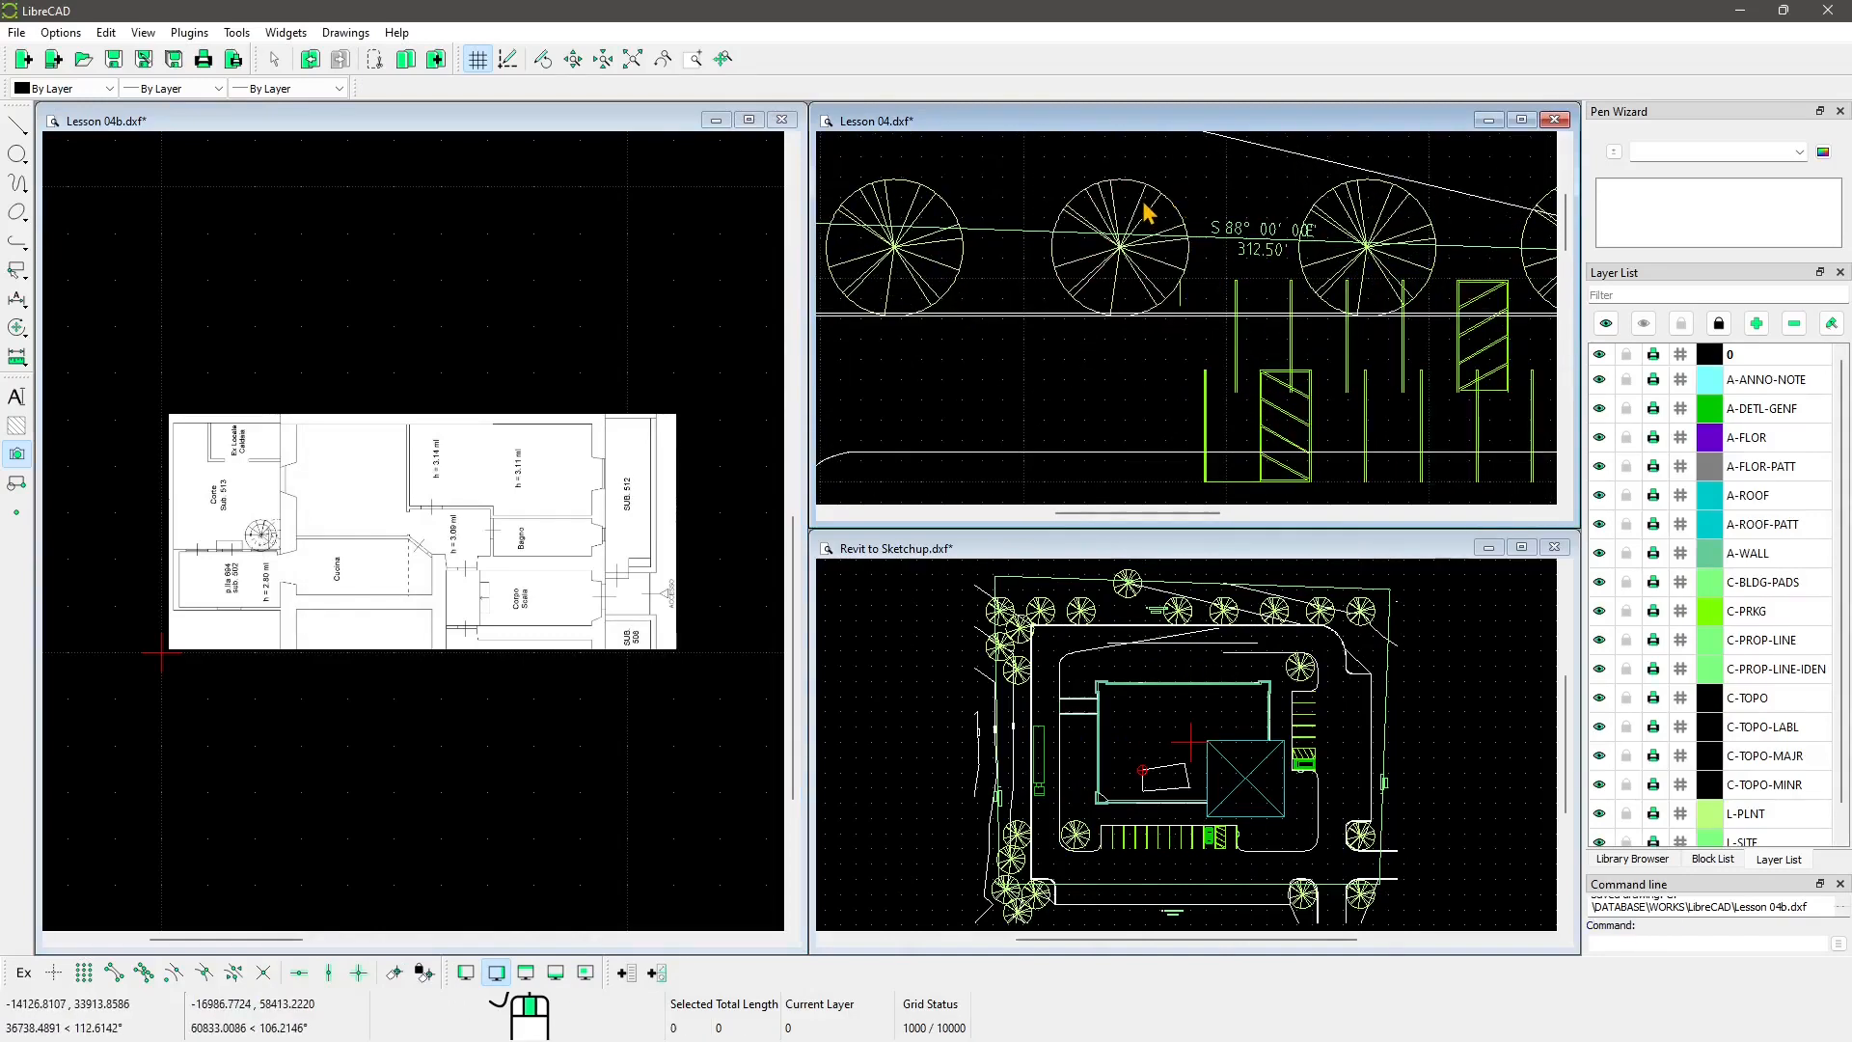
click(1144, 205)
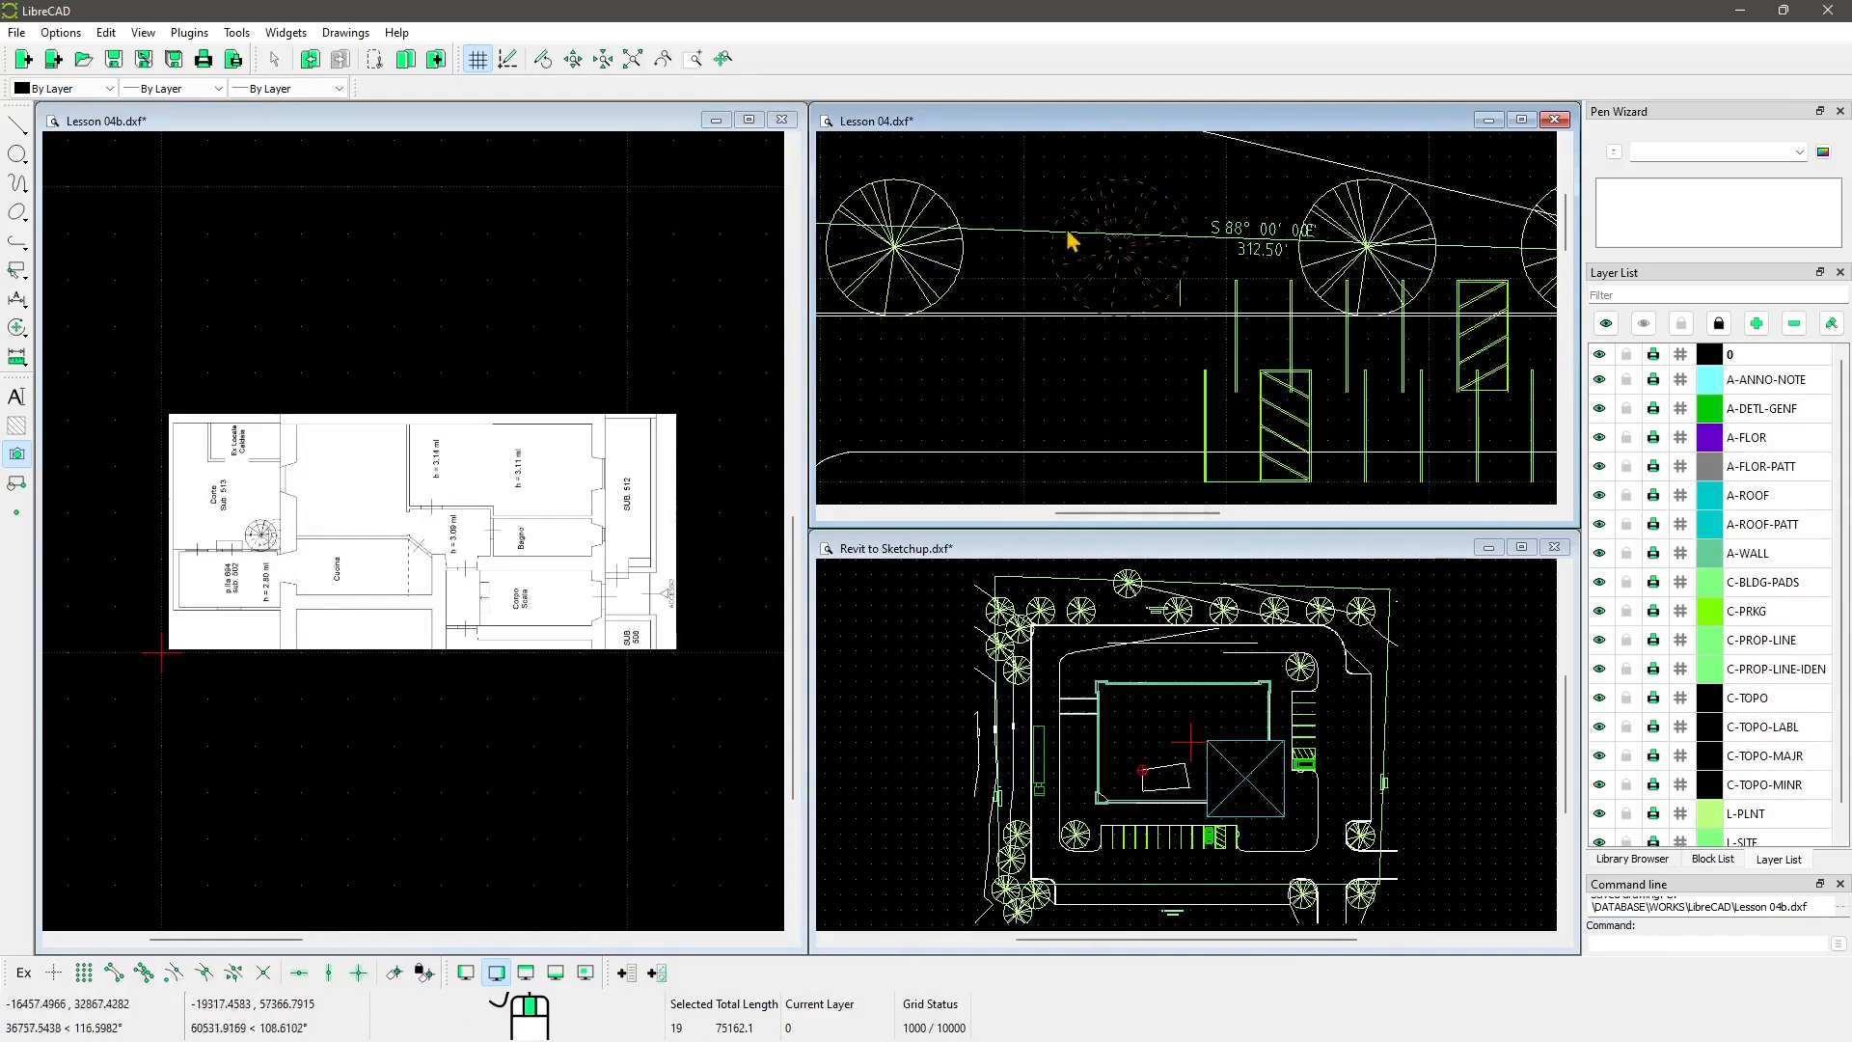
Step: Copy the selected tree and paste it into Lesson 04b, then zoom around it
click(376, 69)
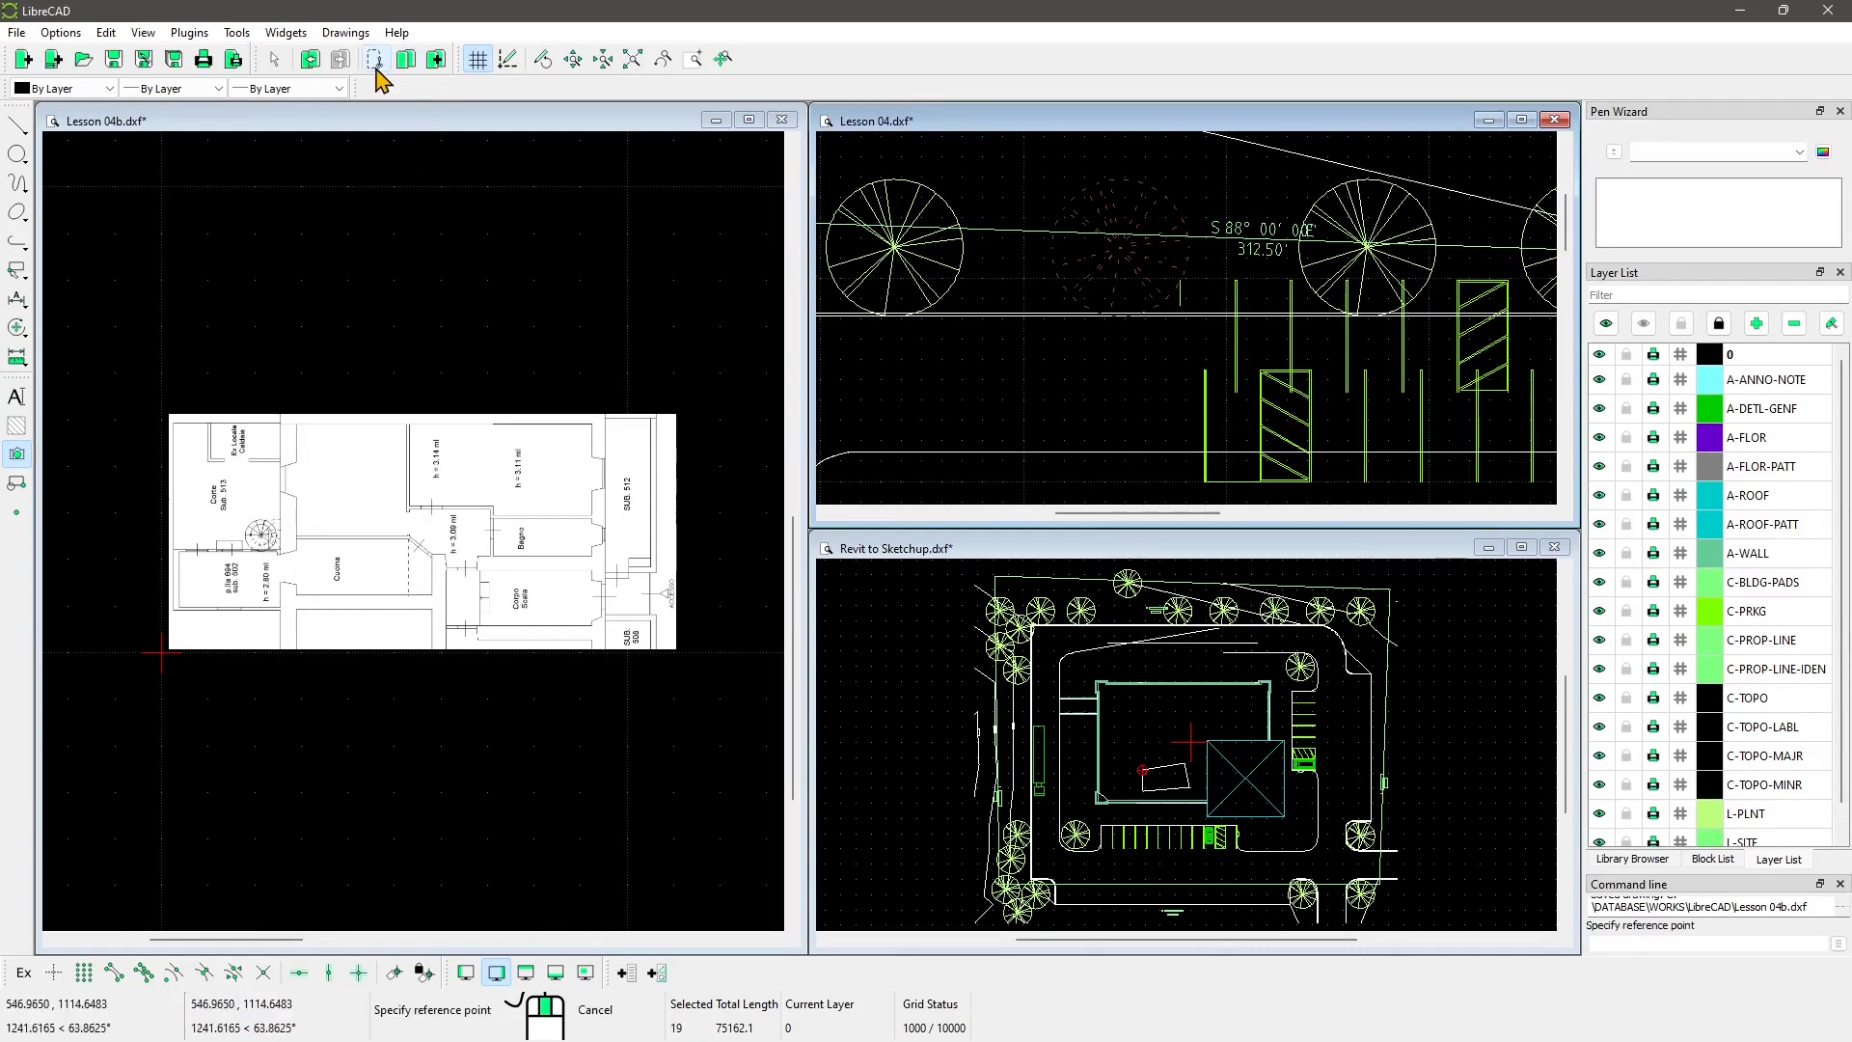
click(390, 280)
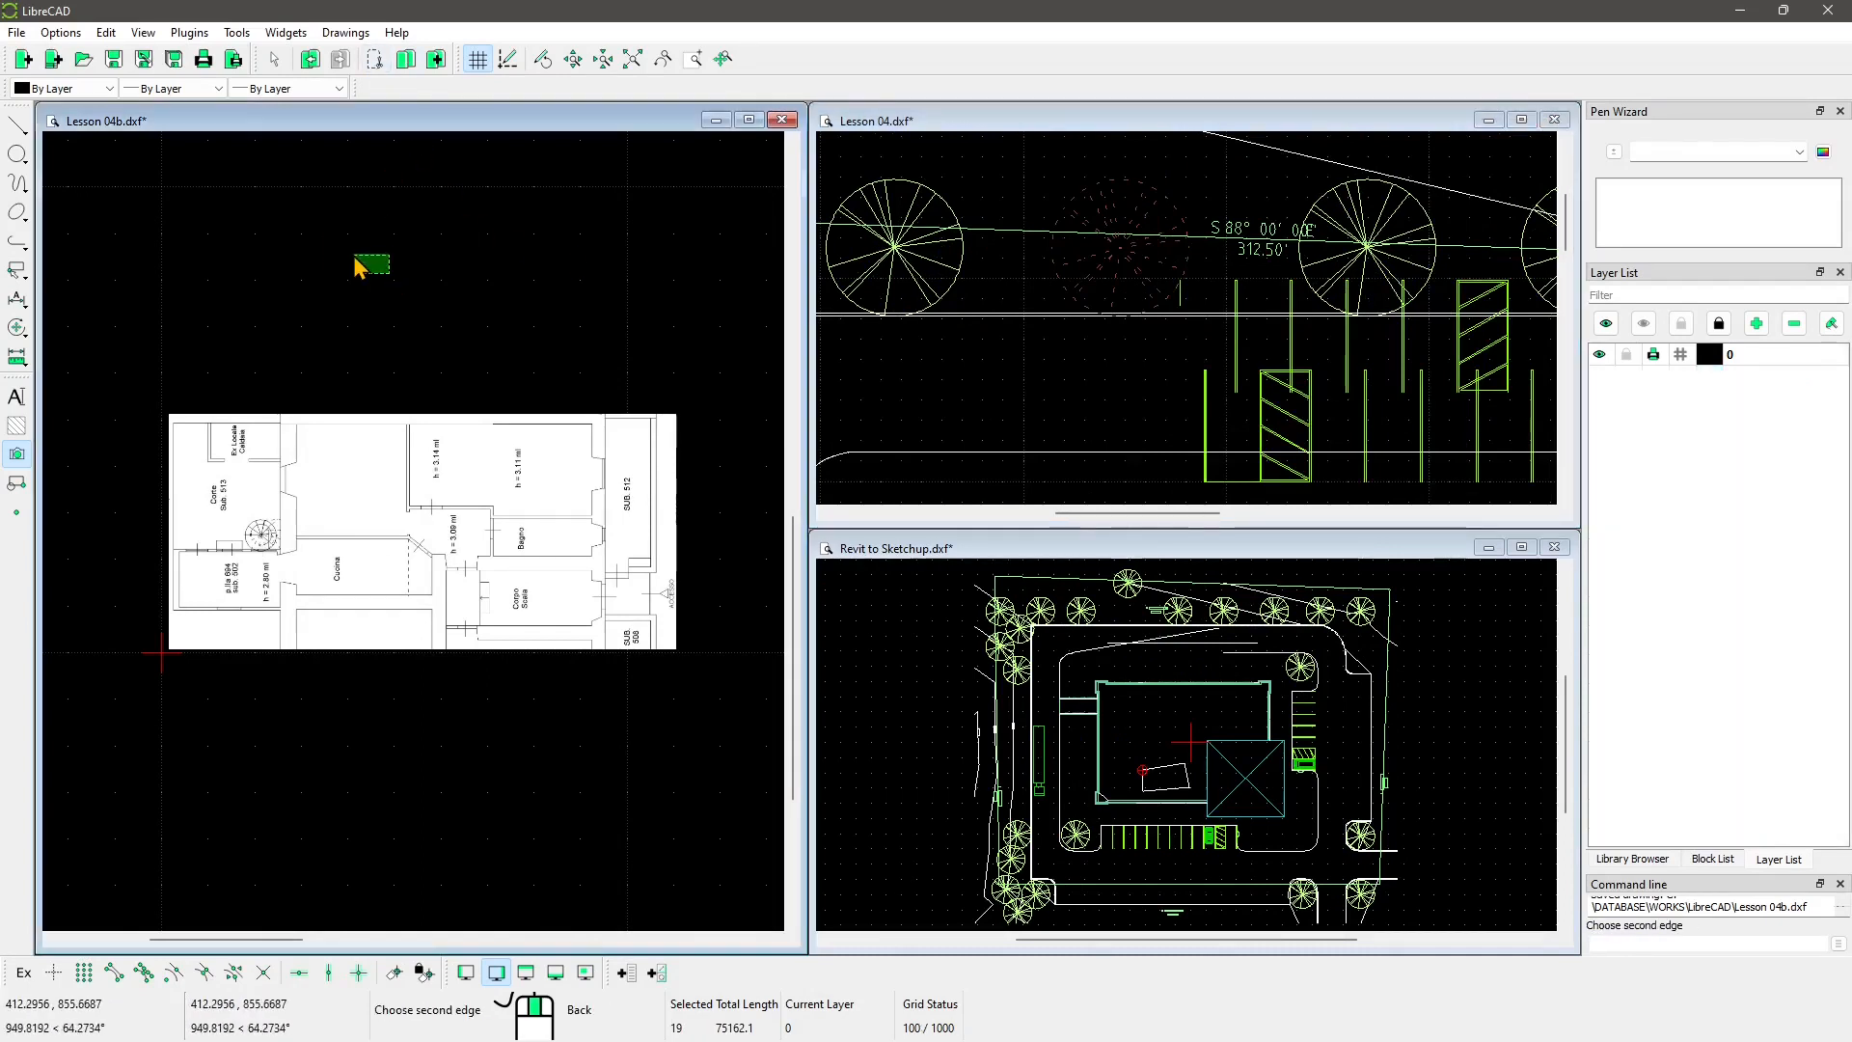
click(436, 60)
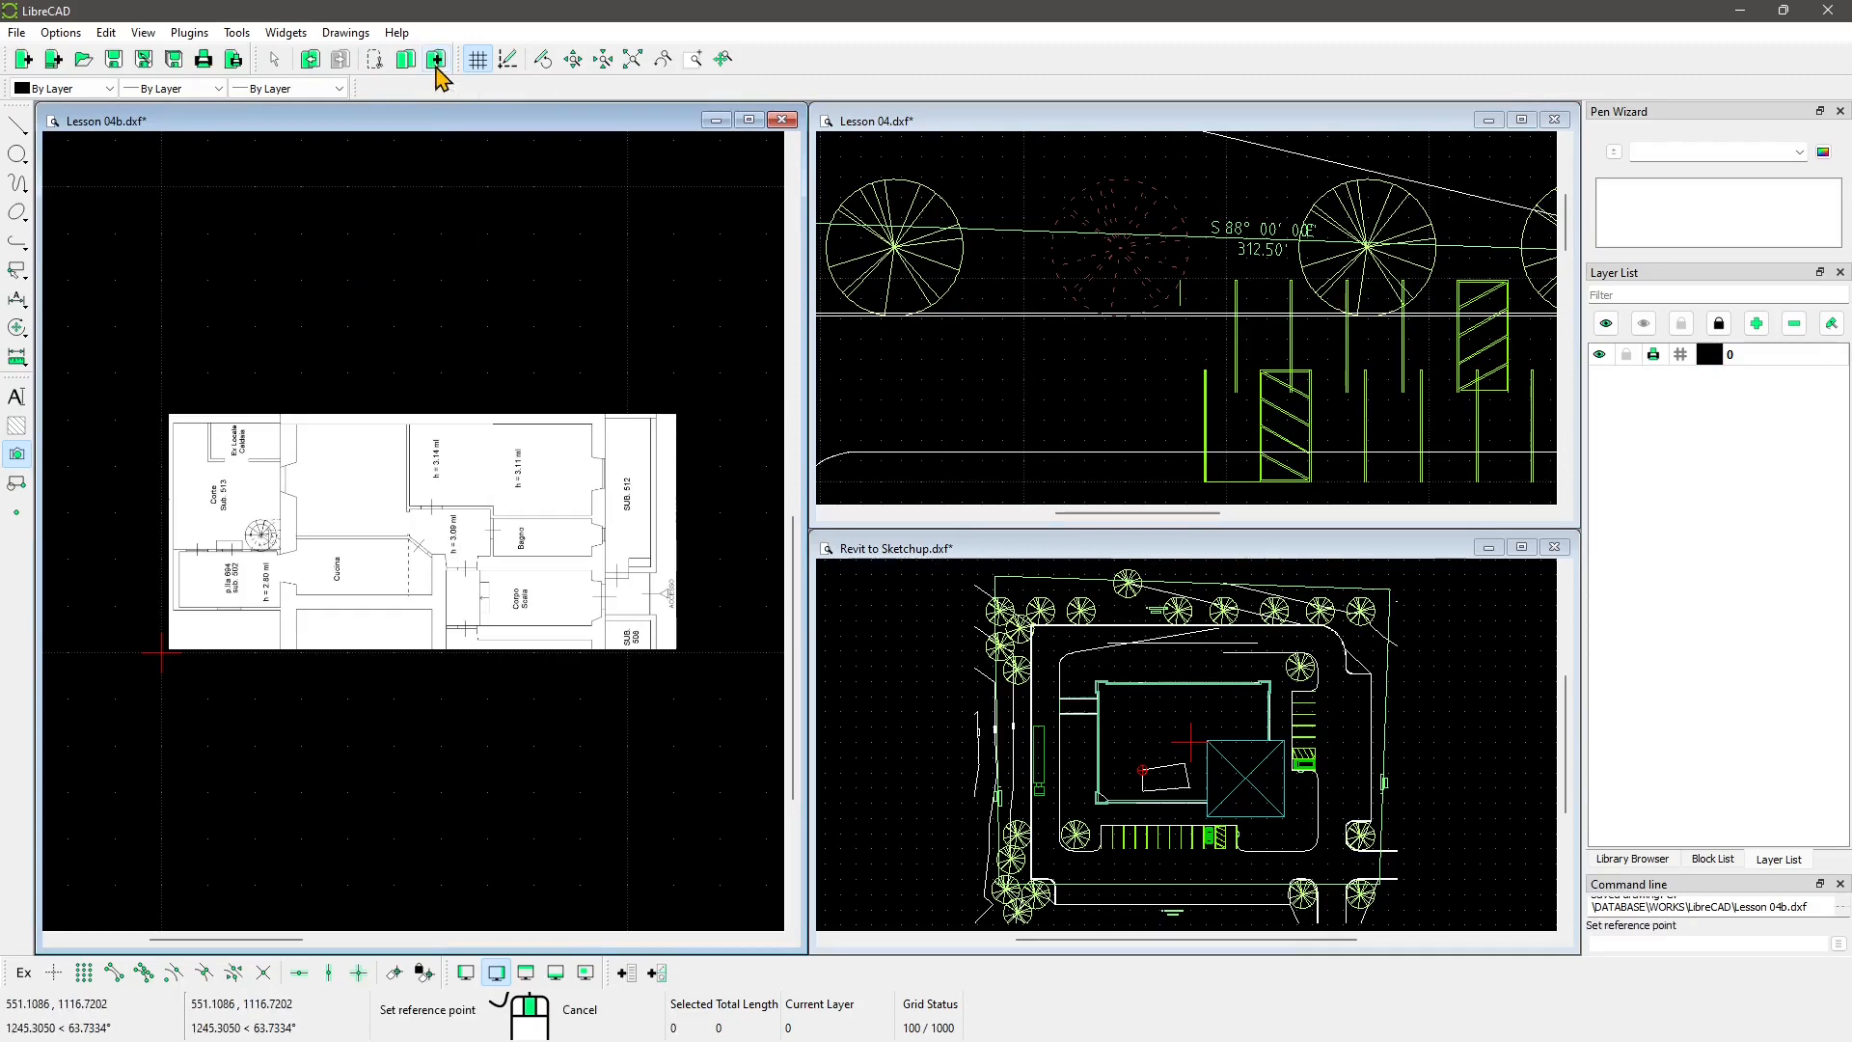
click(418, 376)
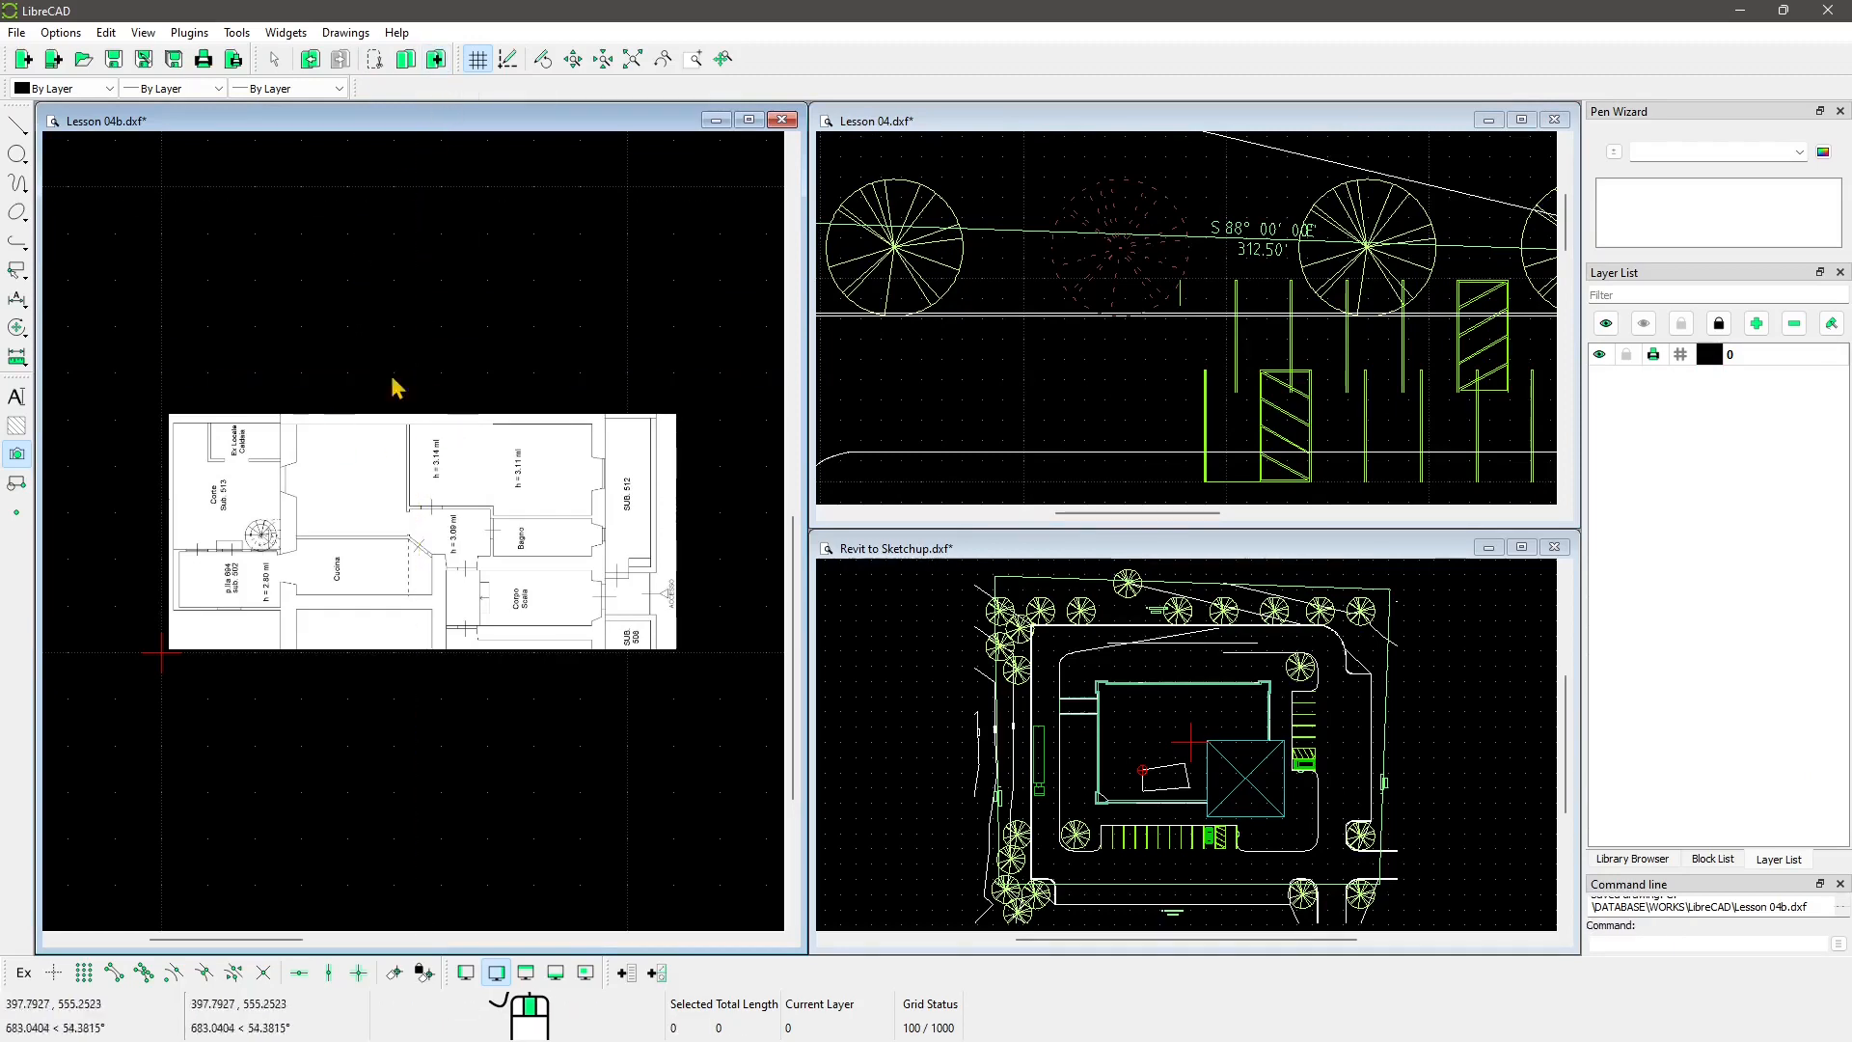
scroll(415, 395, up, 6)
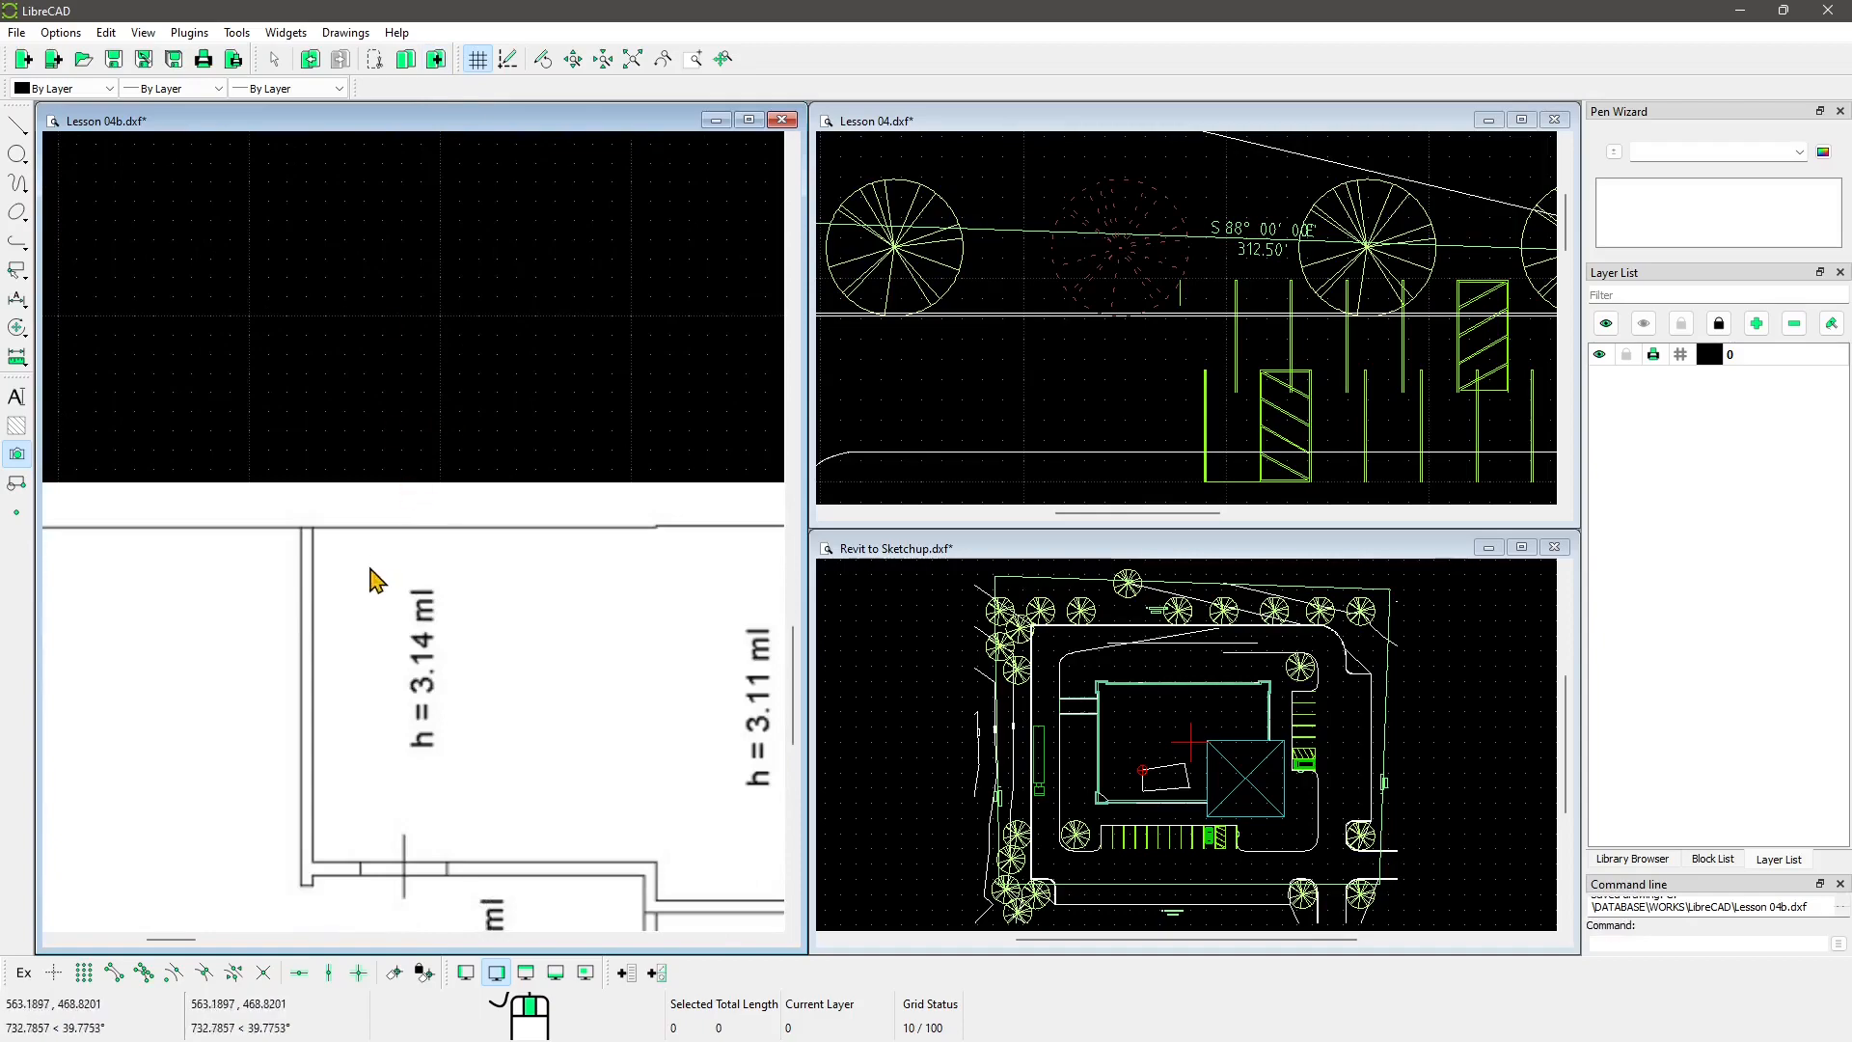
scroll(376, 580, down, 12)
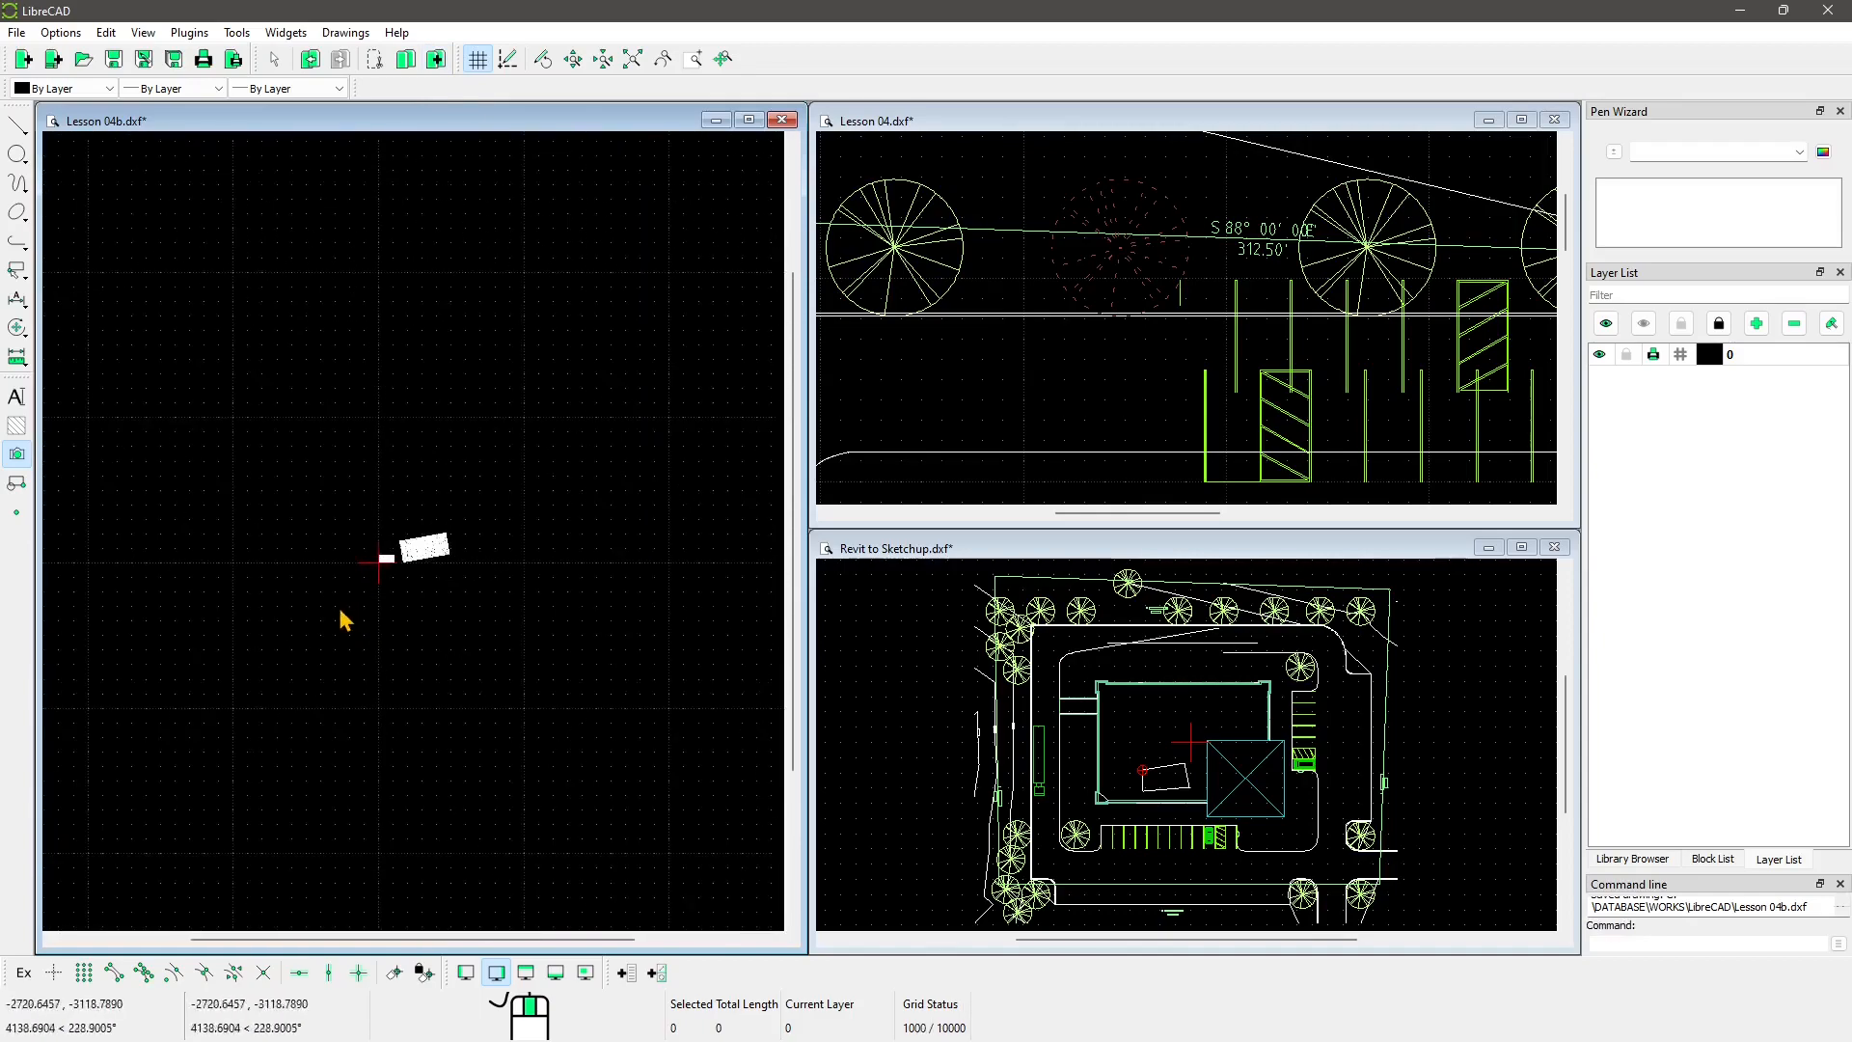
scroll(342, 620, down, 3)
scroll(343, 627, up, 3)
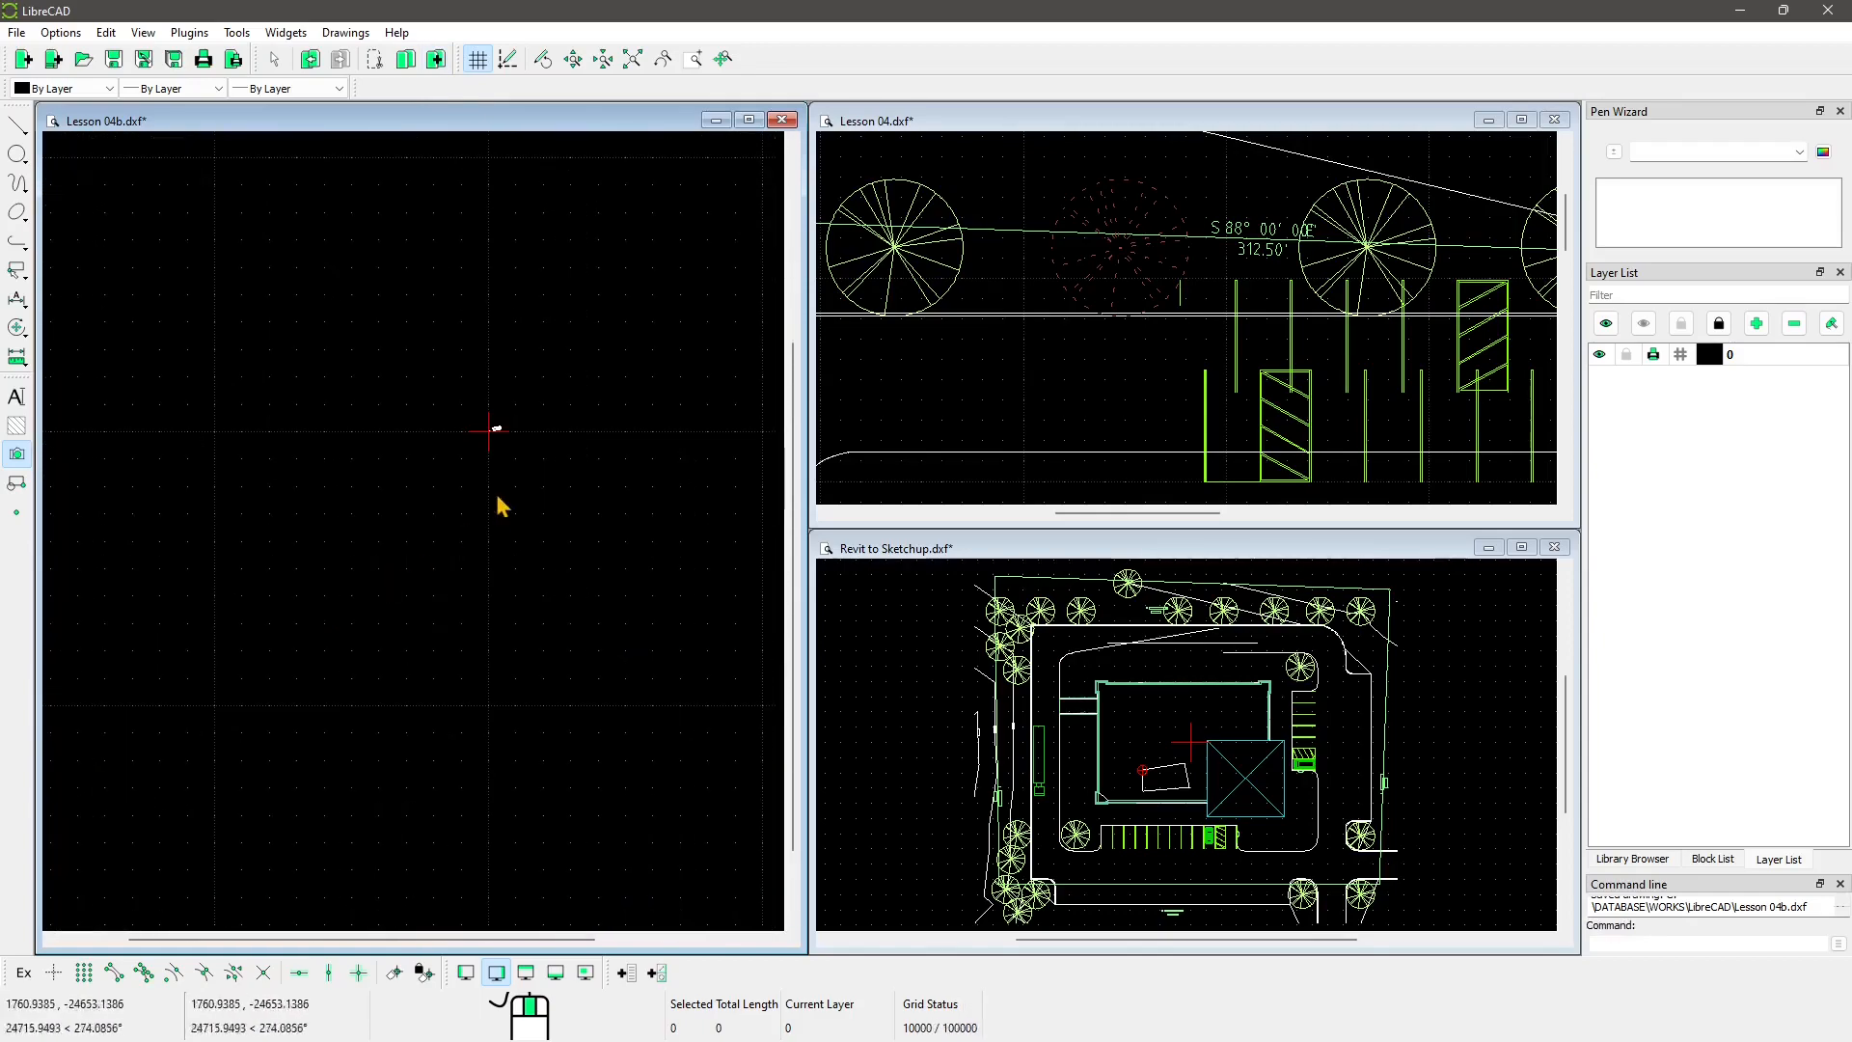
scroll(454, 458, up, 4)
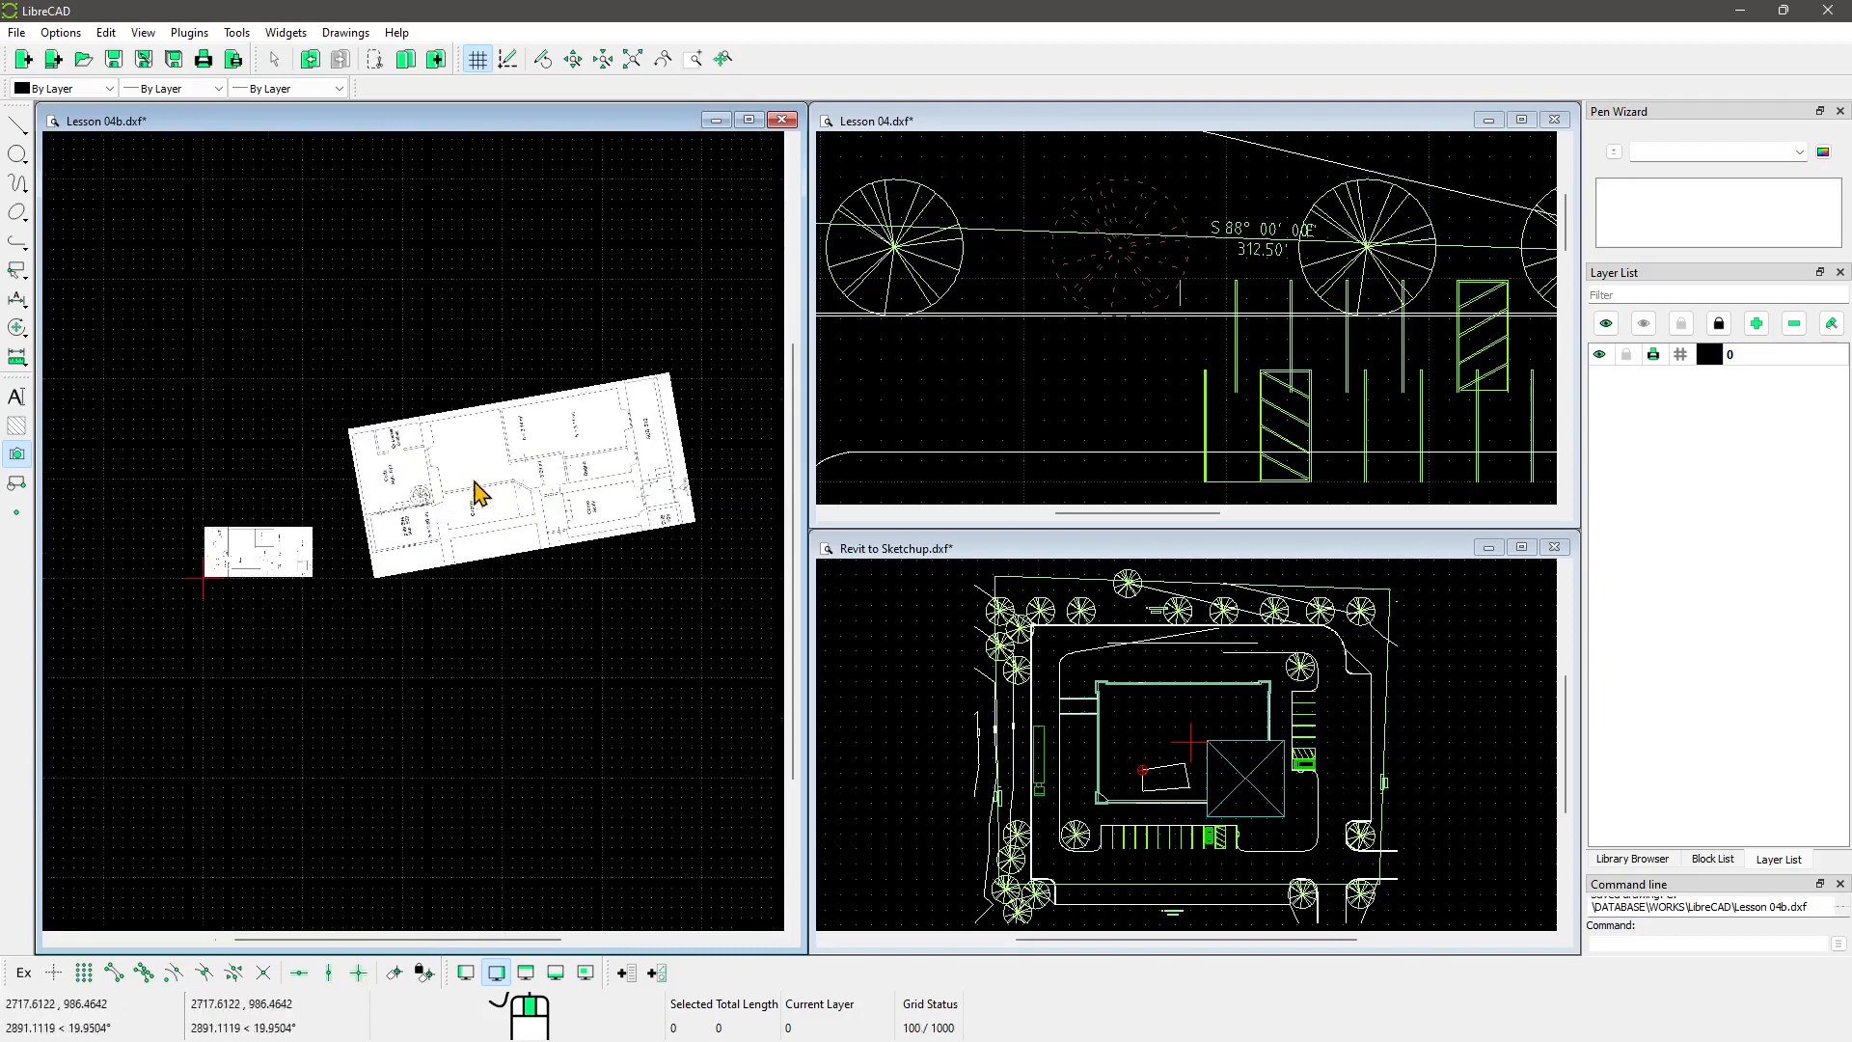
Step: Cancel the pending image insert, then select a tree's parts in Lesson 04
key(Escape)
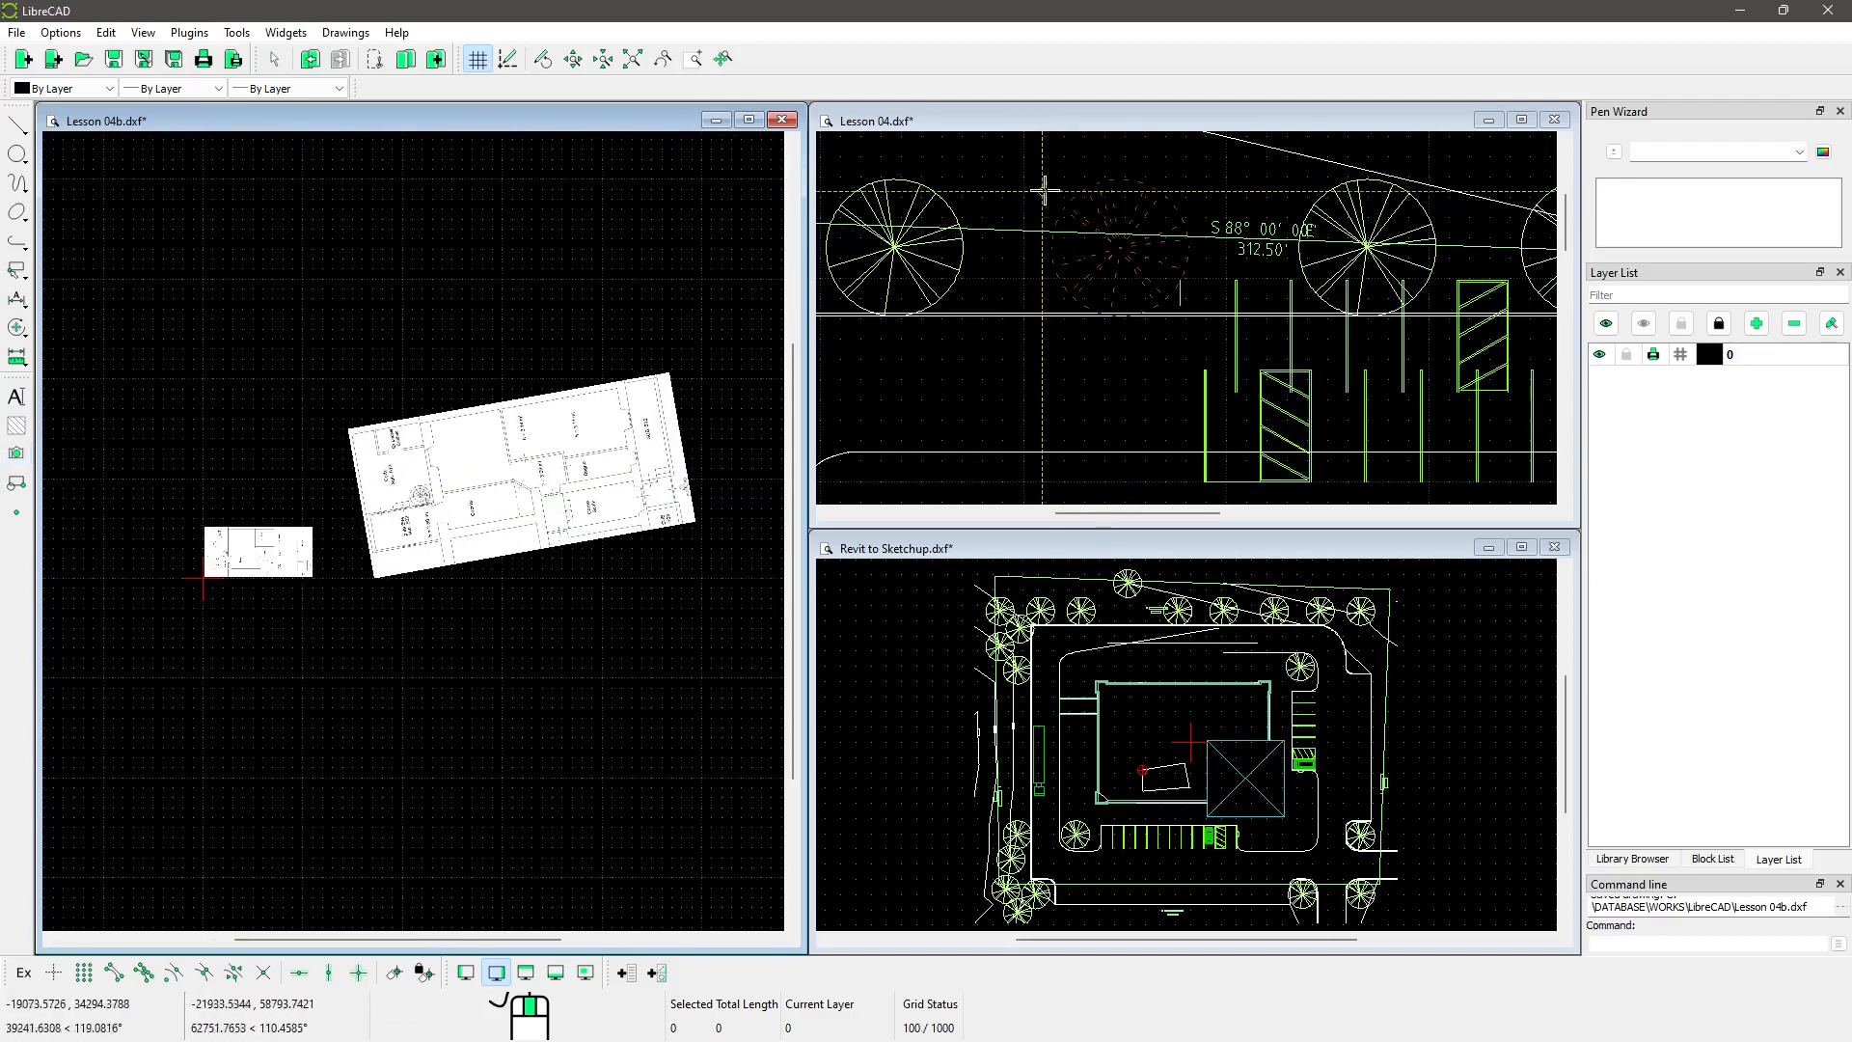
click(1126, 236)
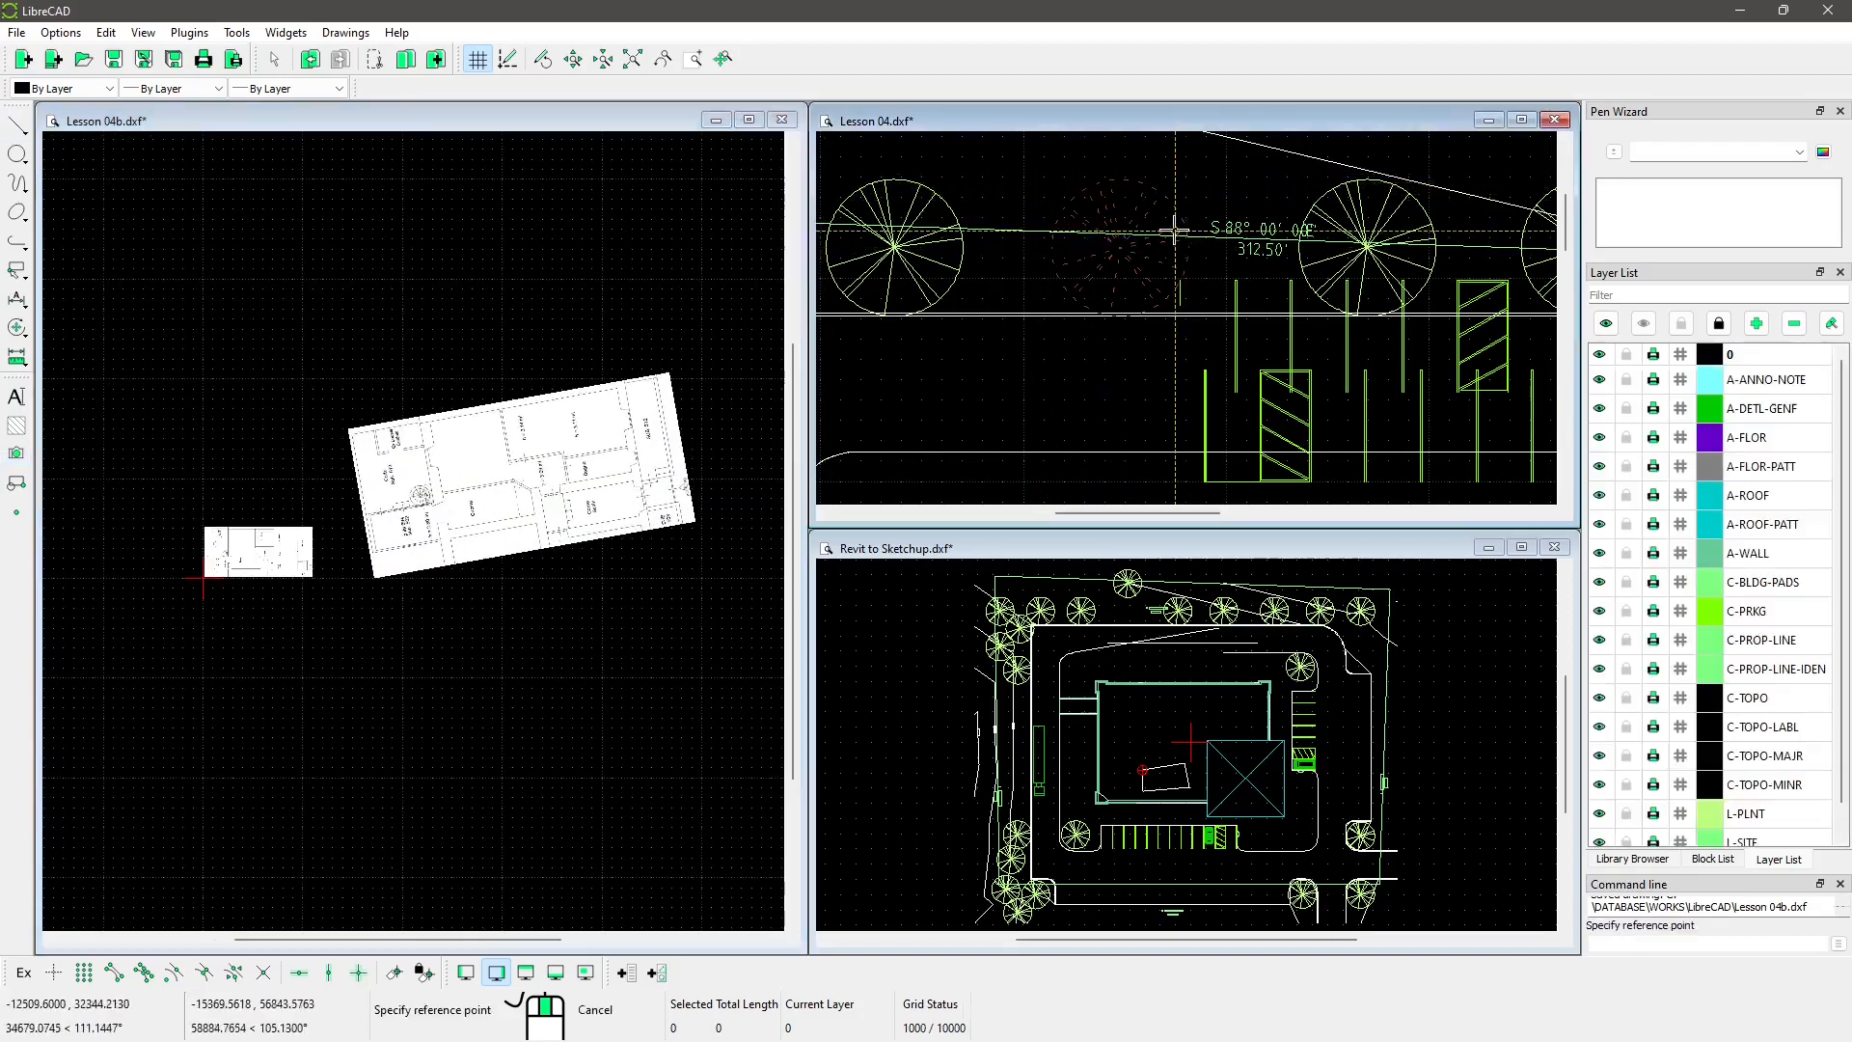
click(929, 219)
middle_drag(971, 301, 1025, 301)
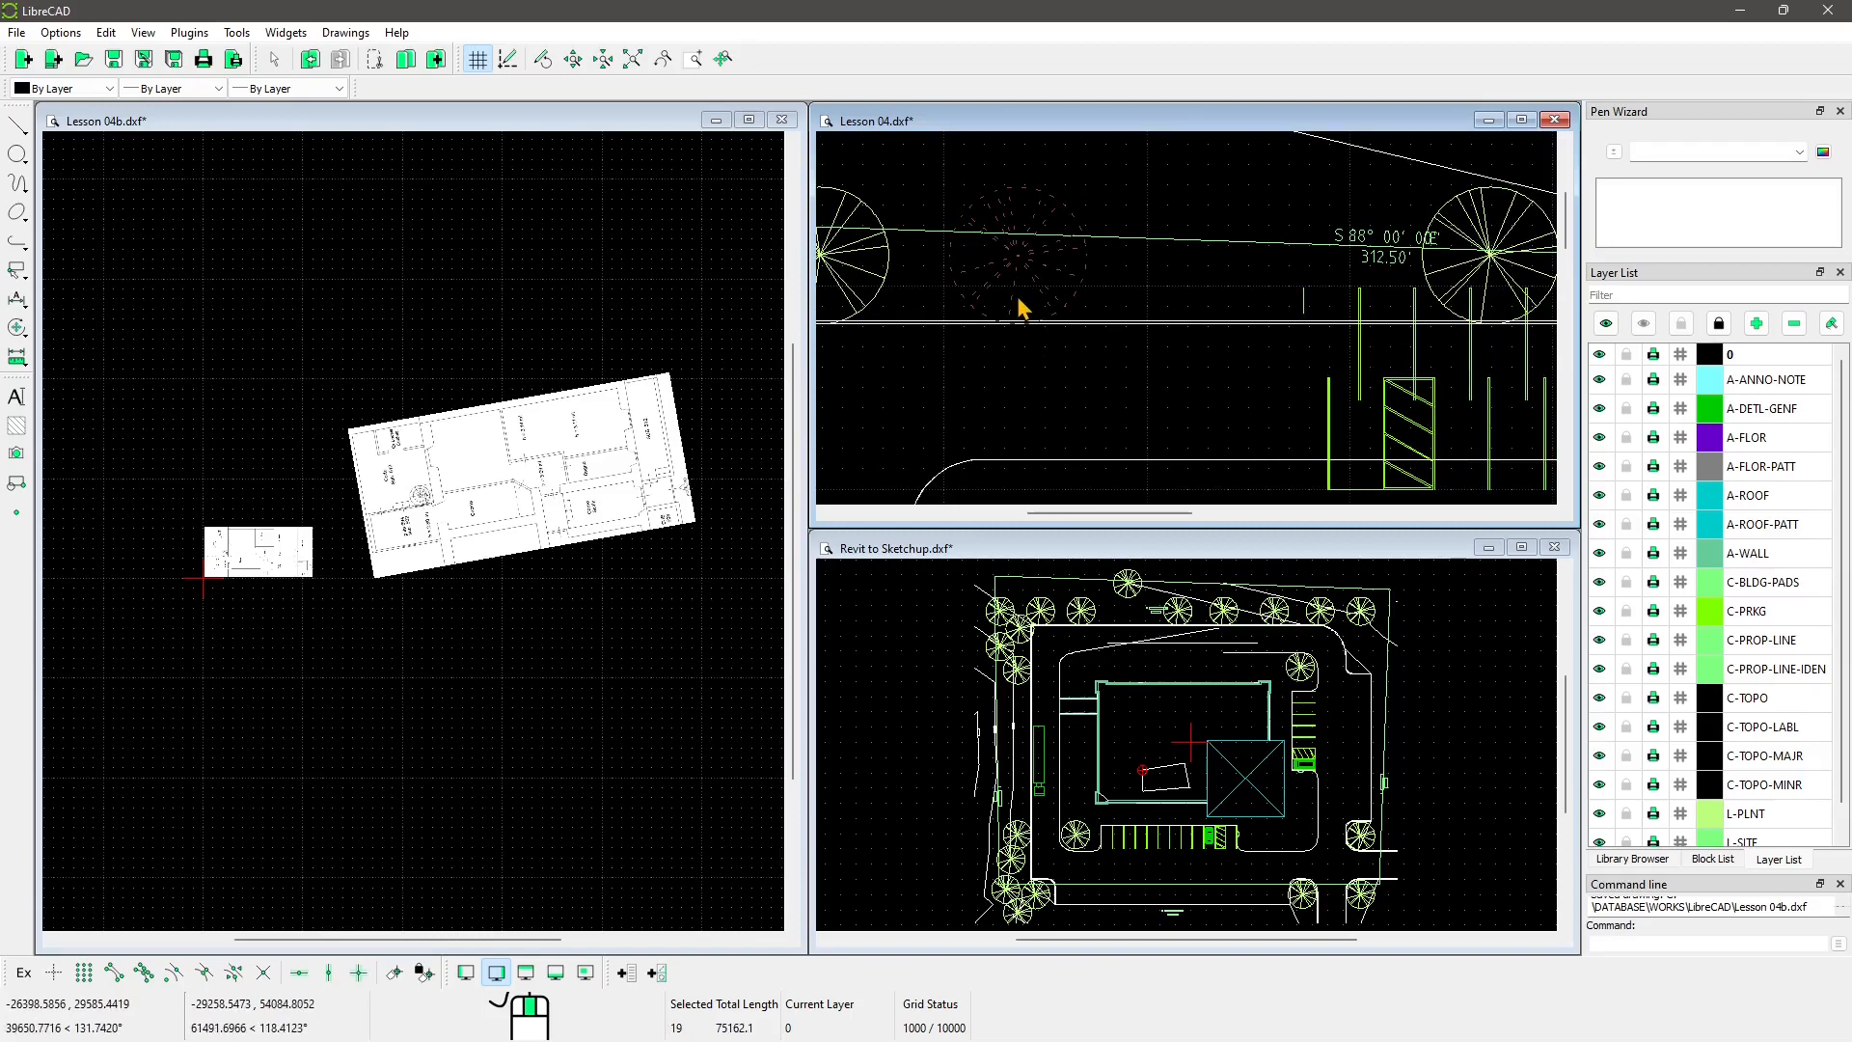
Step: Copy the tree with a reference point and paste it into Lesson 04b above the floor plans
key(ctrl+c)
click(1019, 258)
scroll(293, 430, up, 1)
click(374, 376)
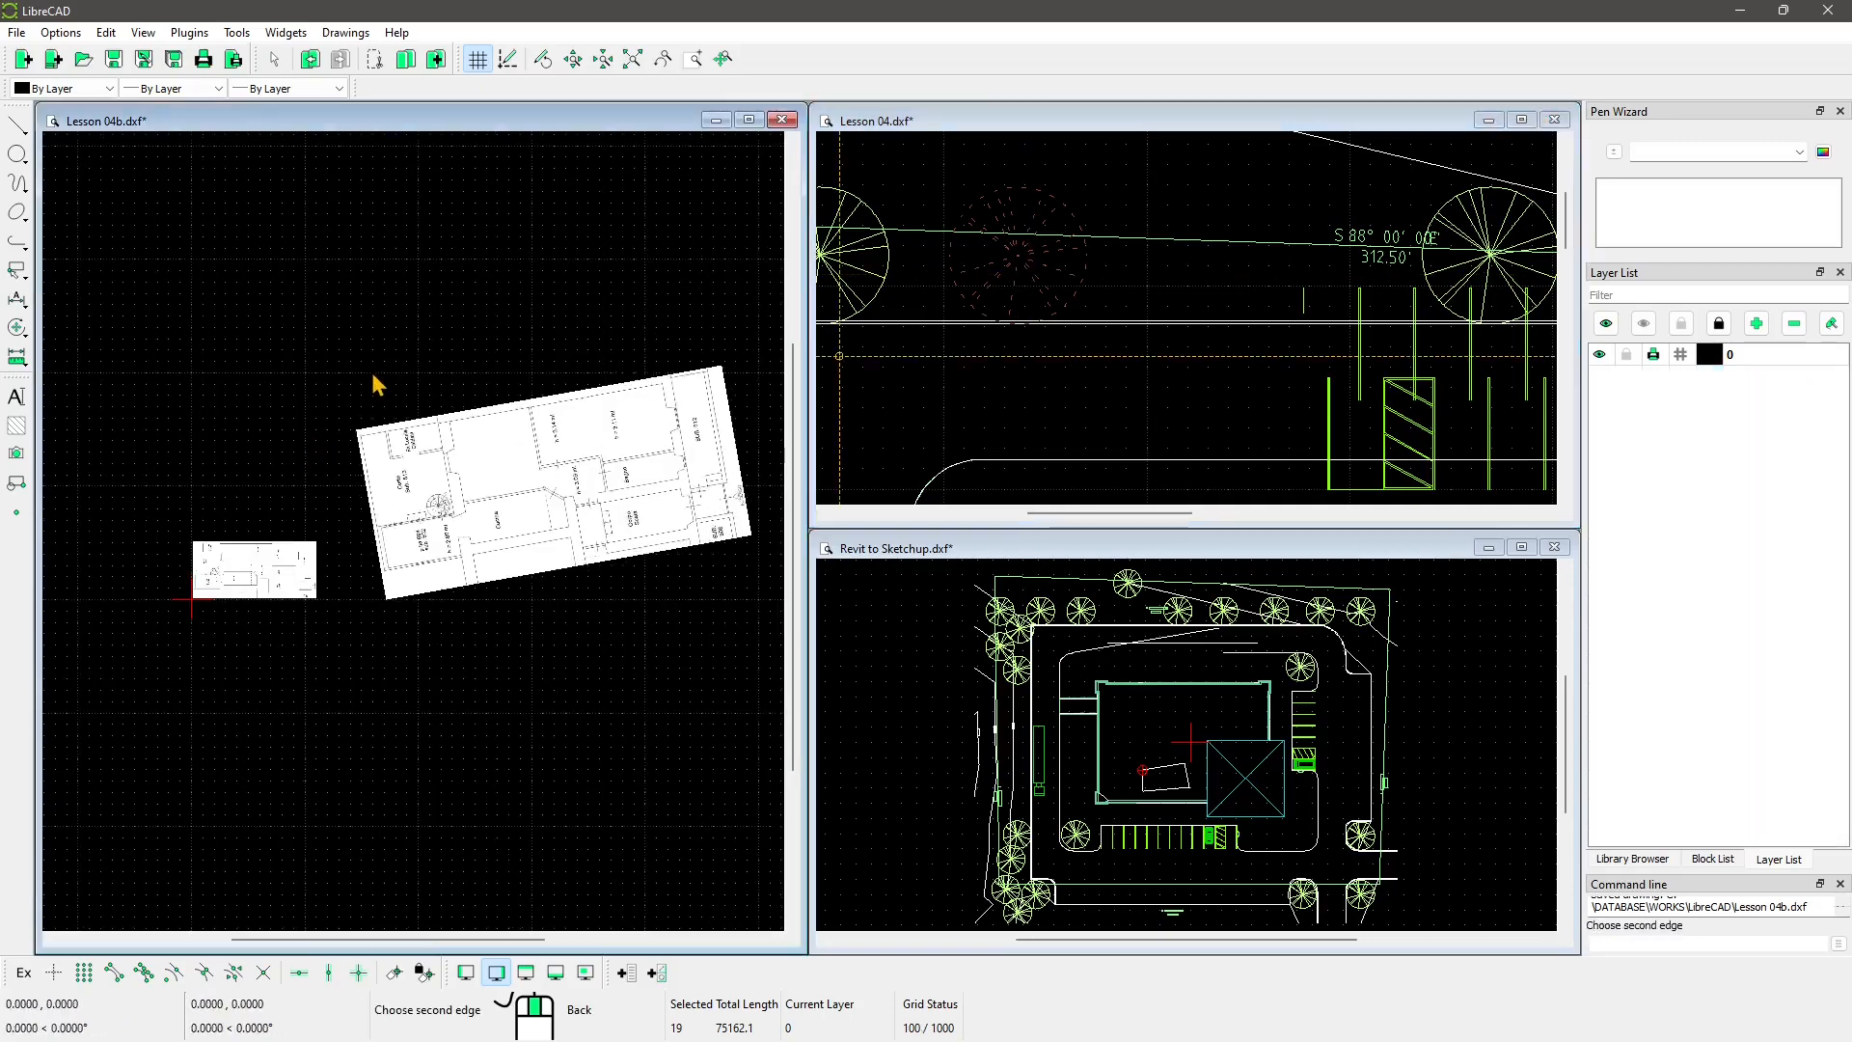
scroll(373, 376, up, 2)
key(ctrl+v)
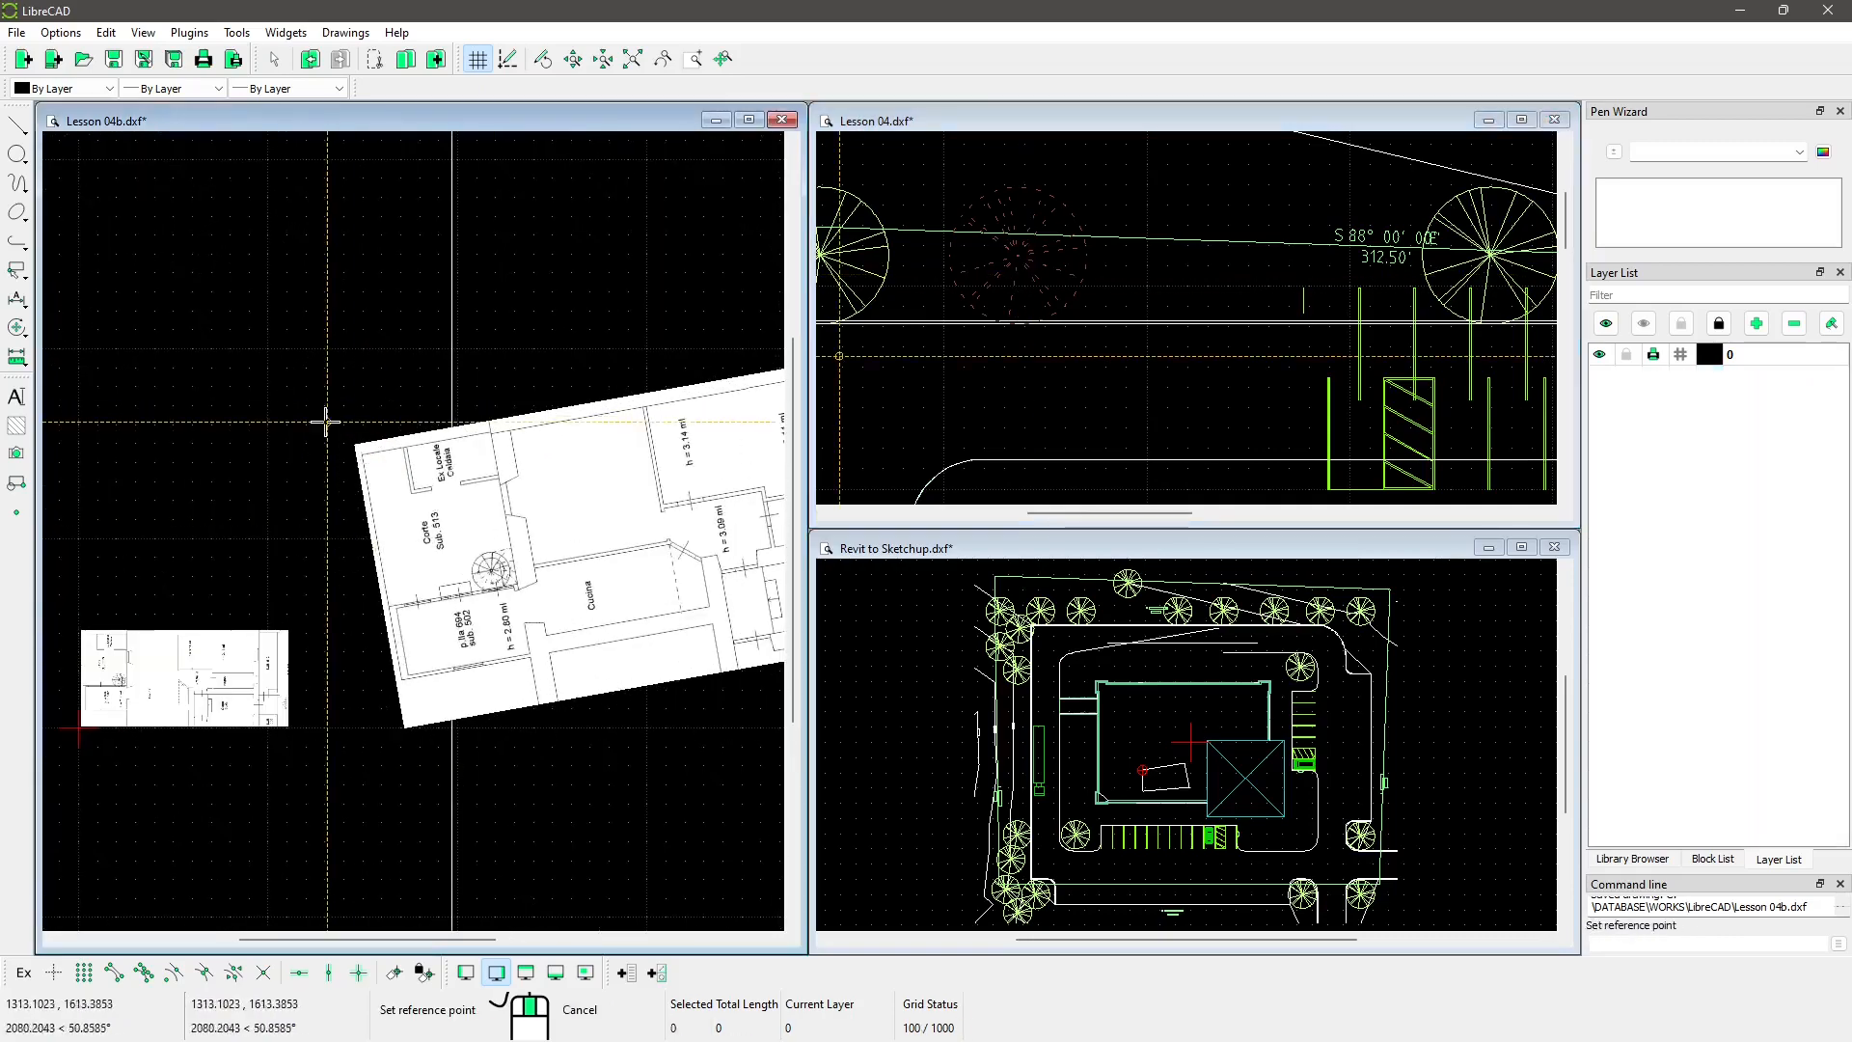
scroll(325, 421, down, 10)
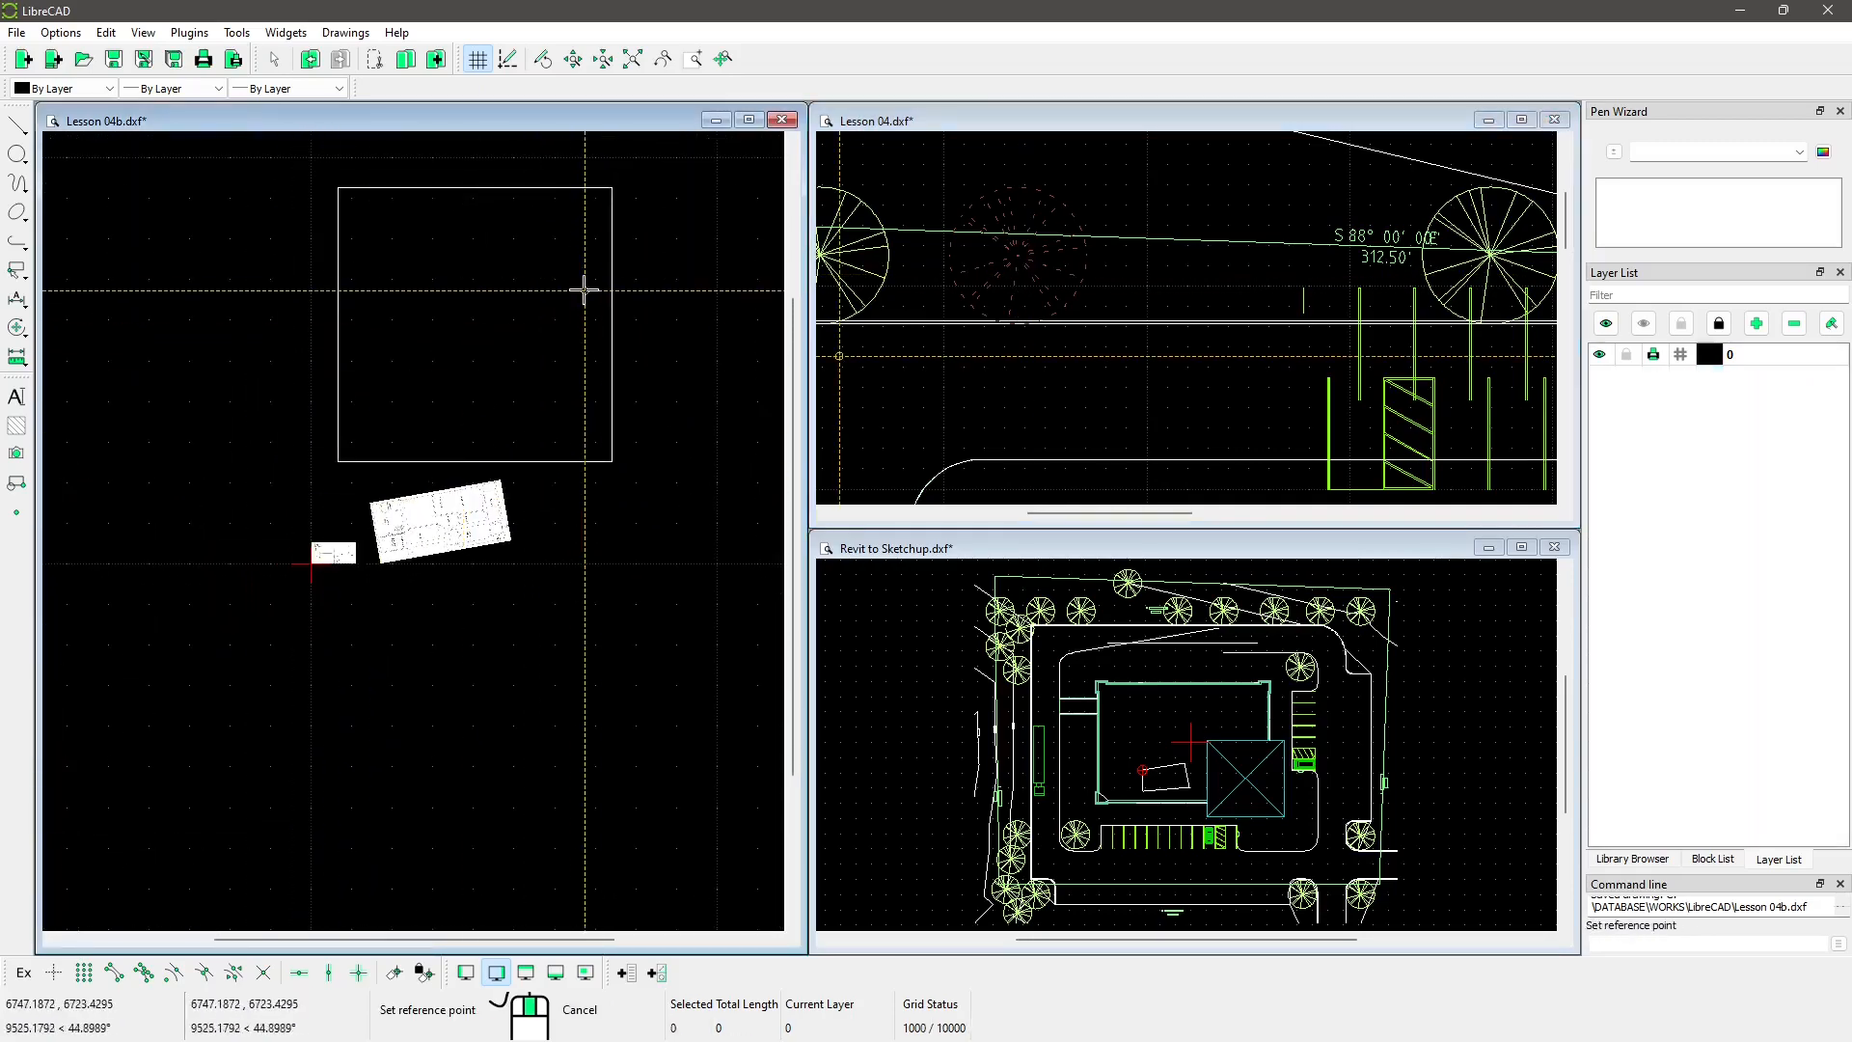
click(476, 325)
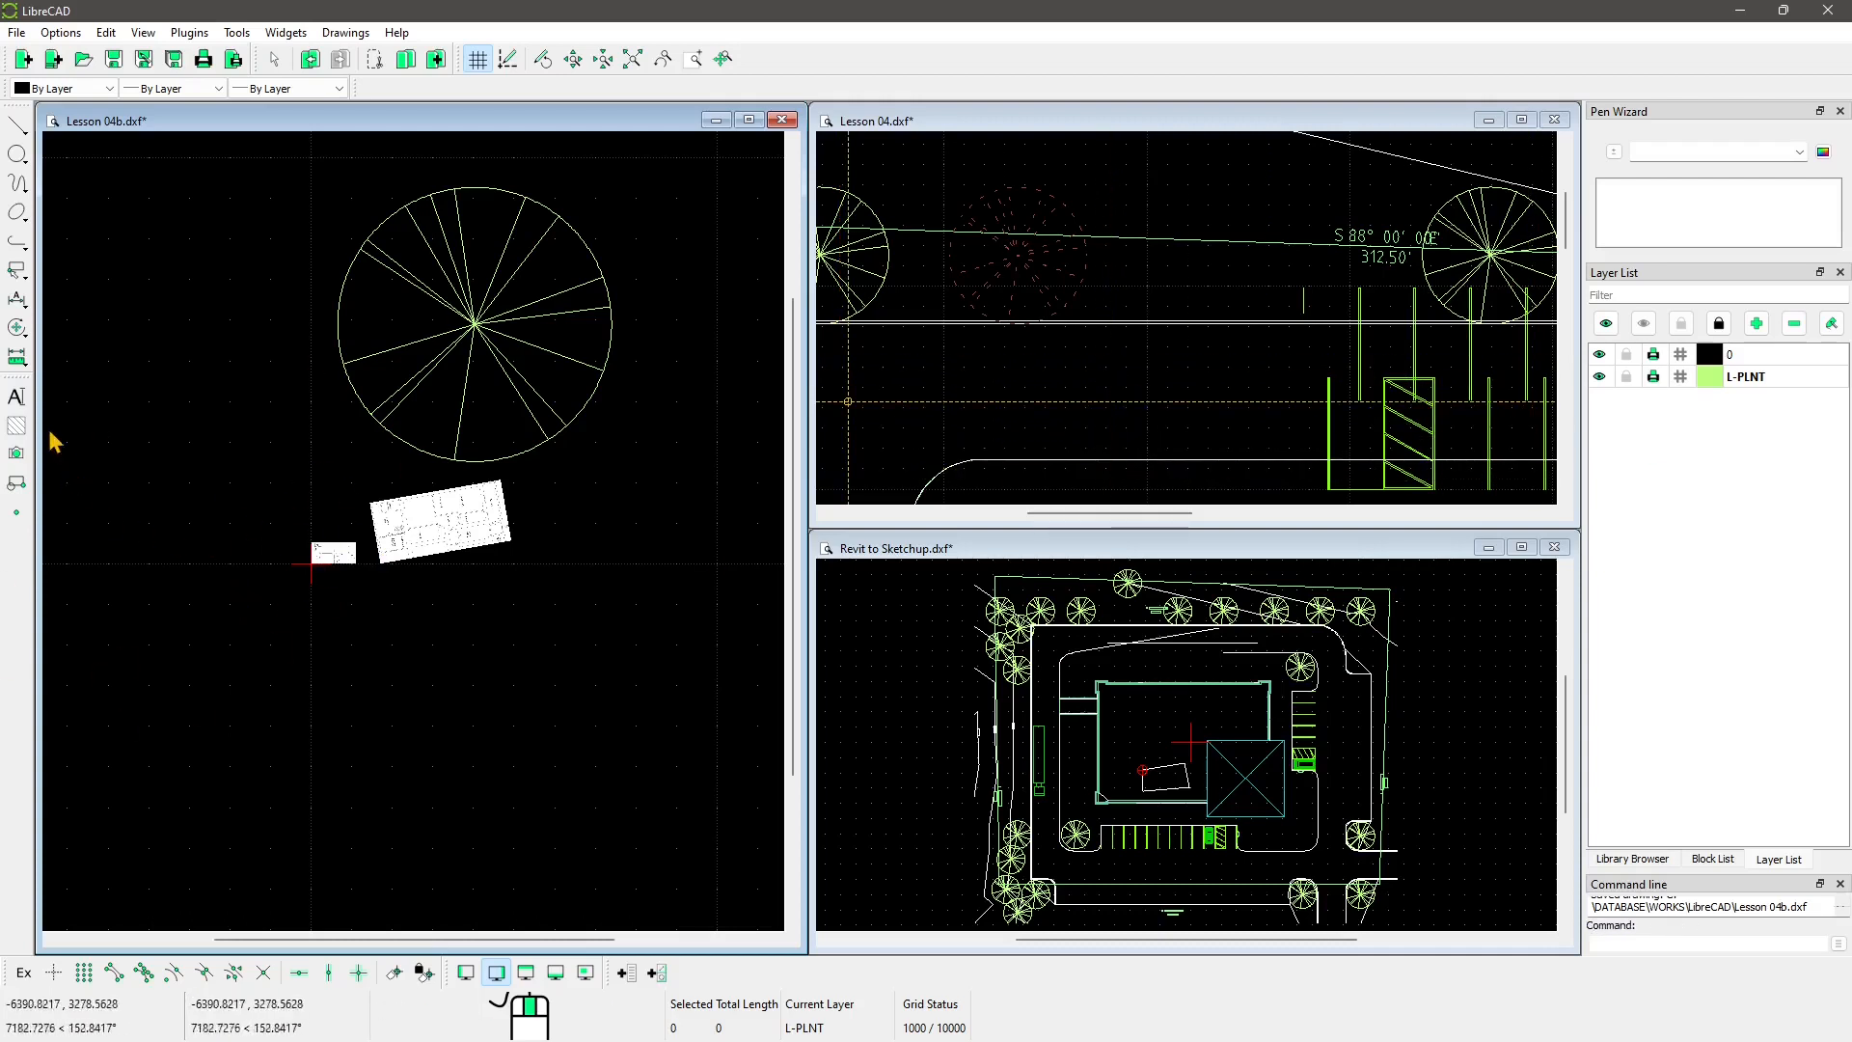
click(15, 332)
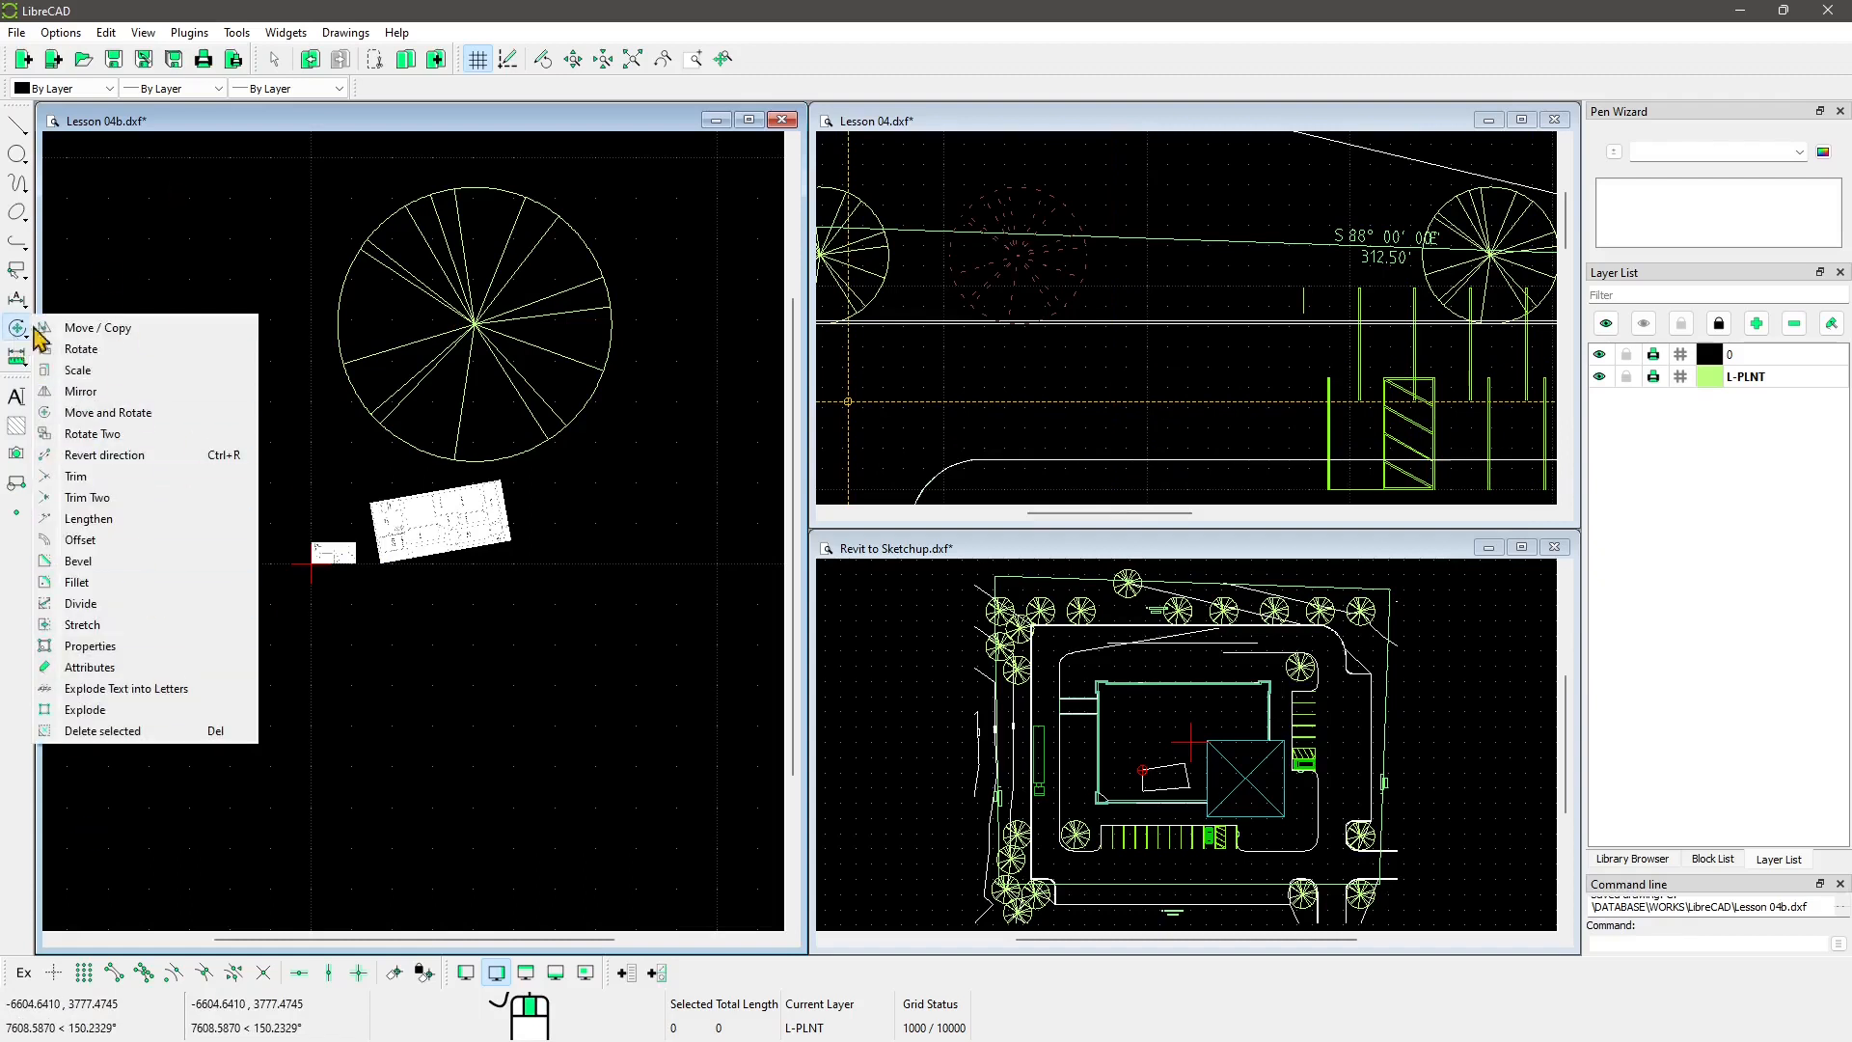
Step: Zoom and pan Lesson 04b in on the smaller floor-plan image so its room labels read
click(579, 493)
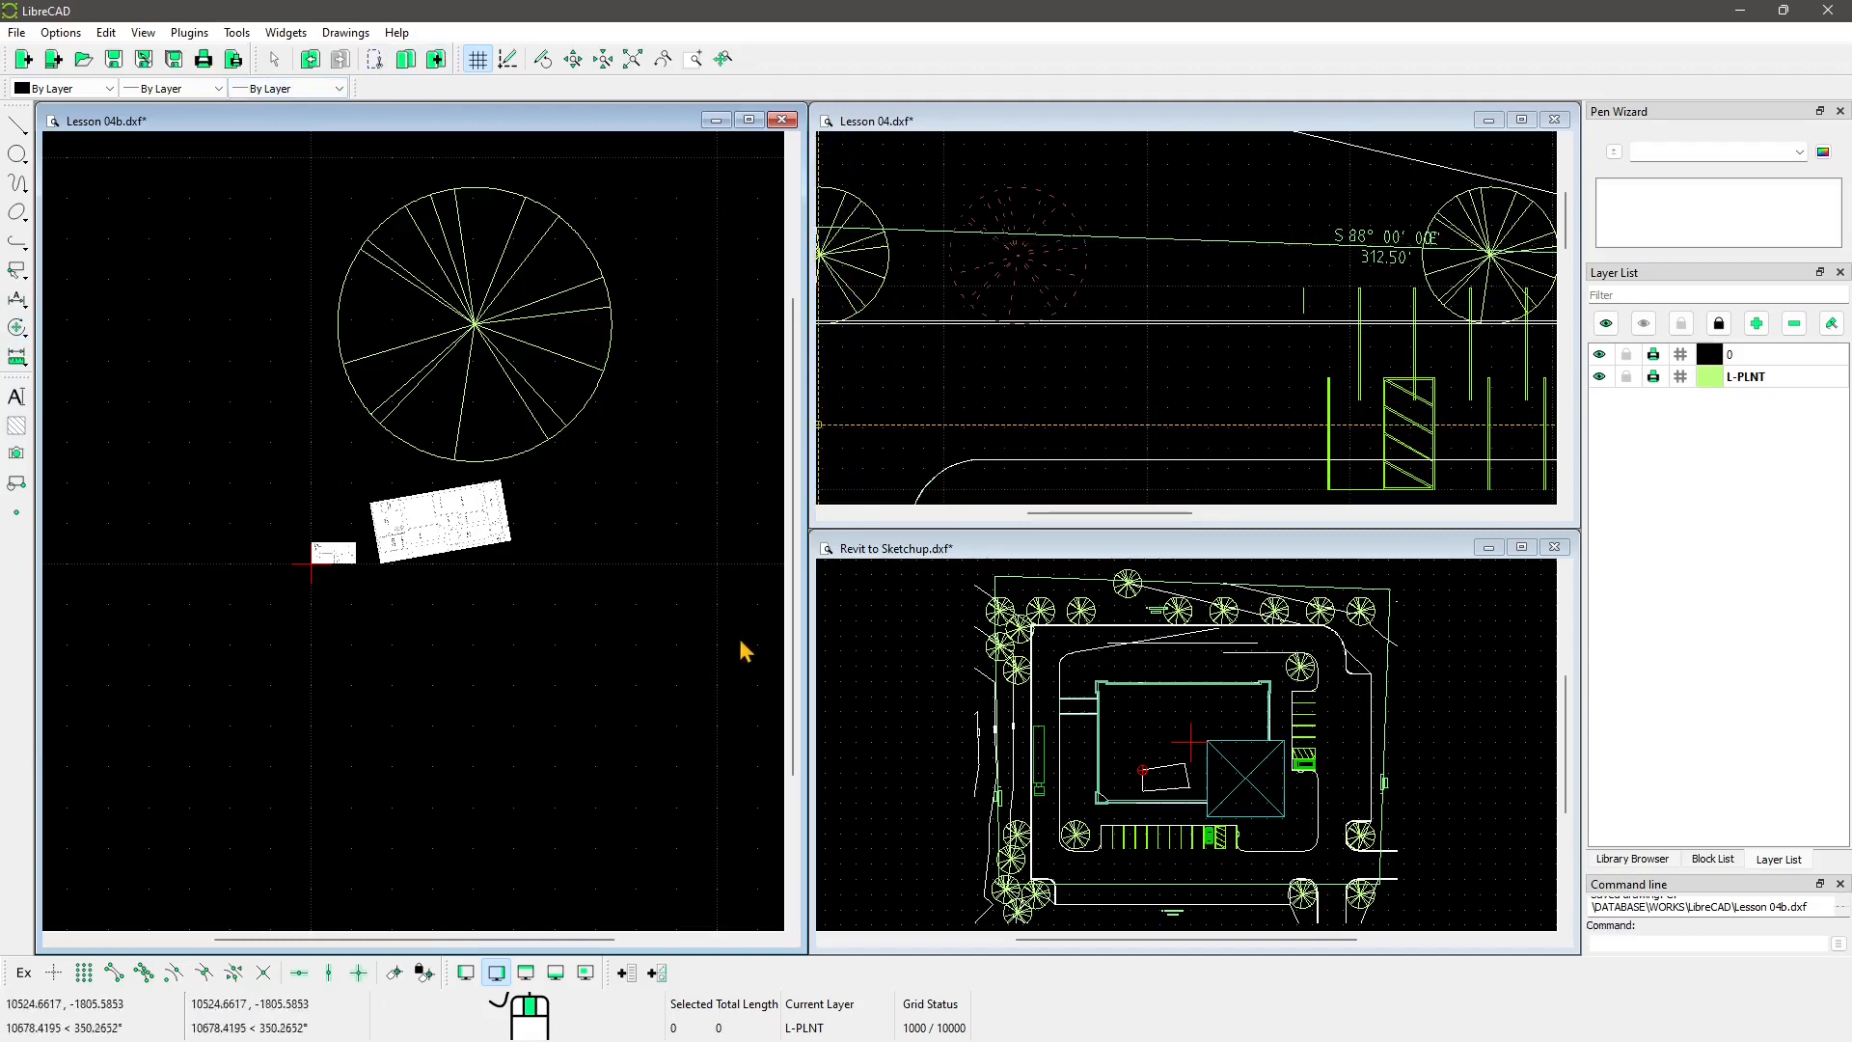
scroll(324, 590, up, 1)
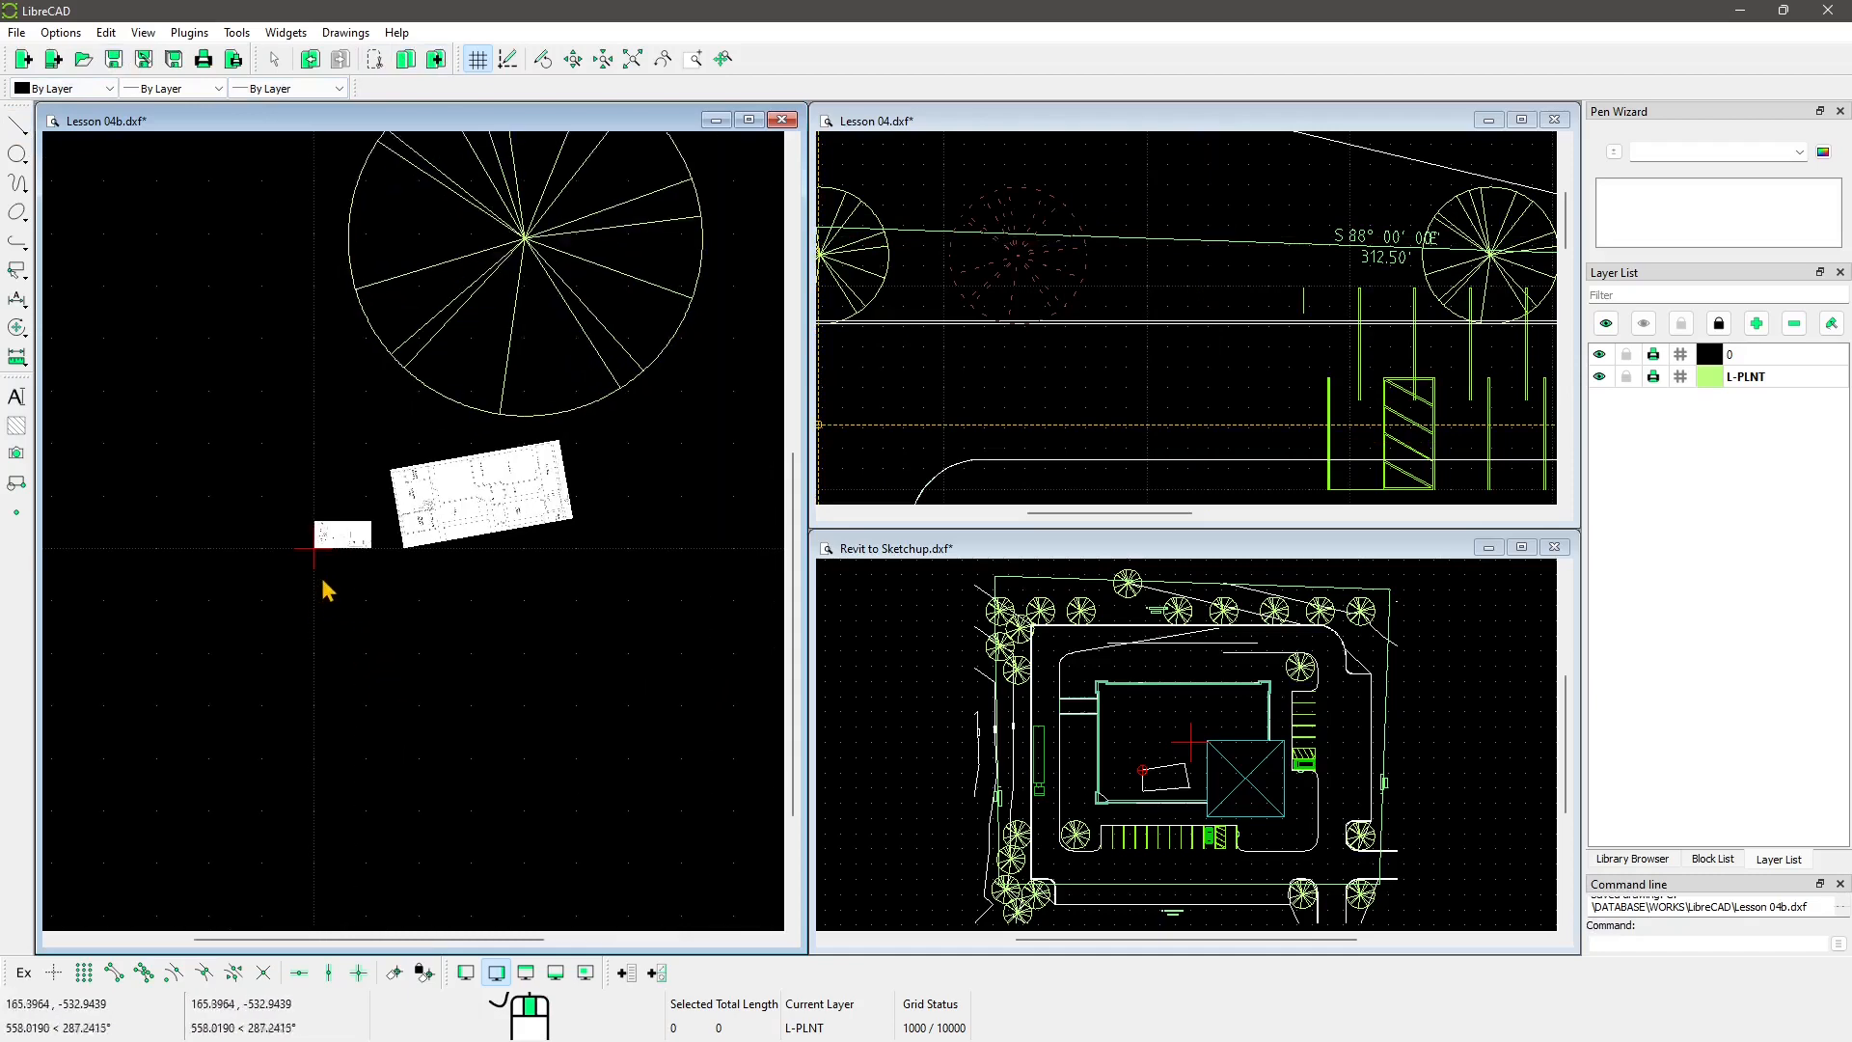
scroll(324, 565, up, 7)
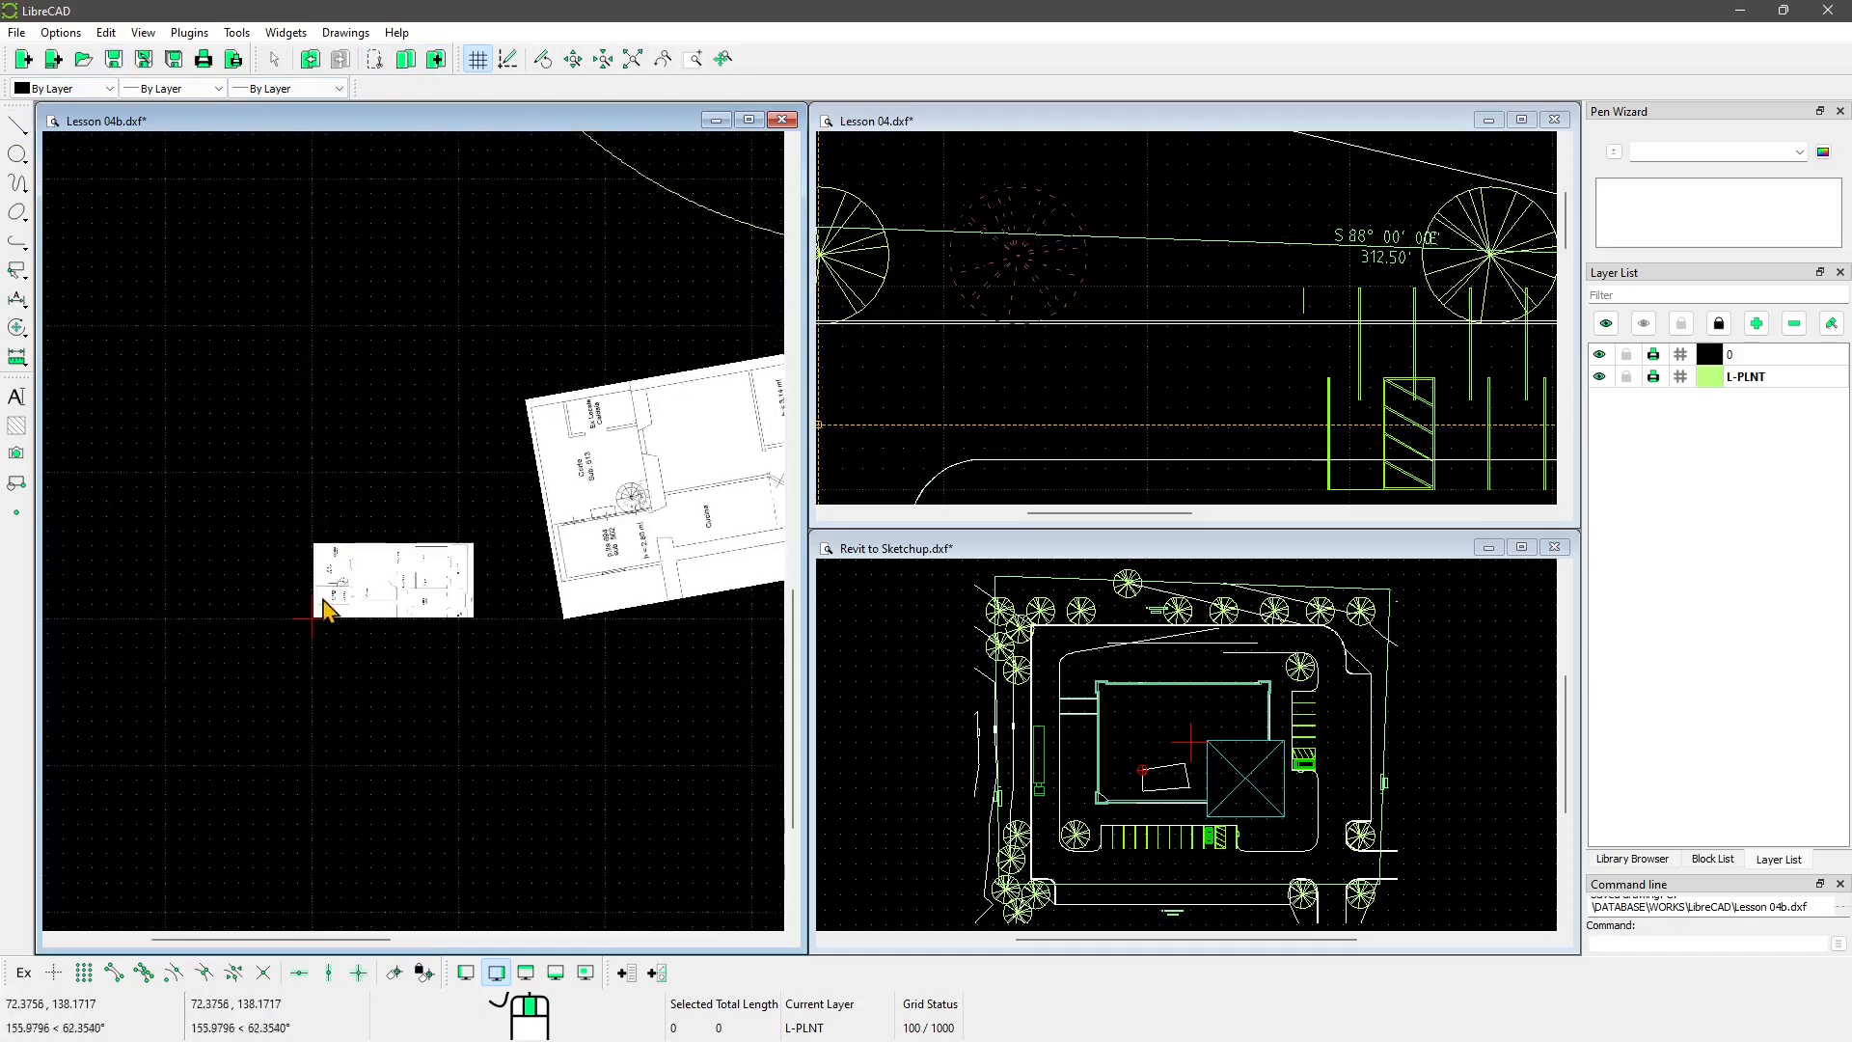
scroll(422, 600, up, 4)
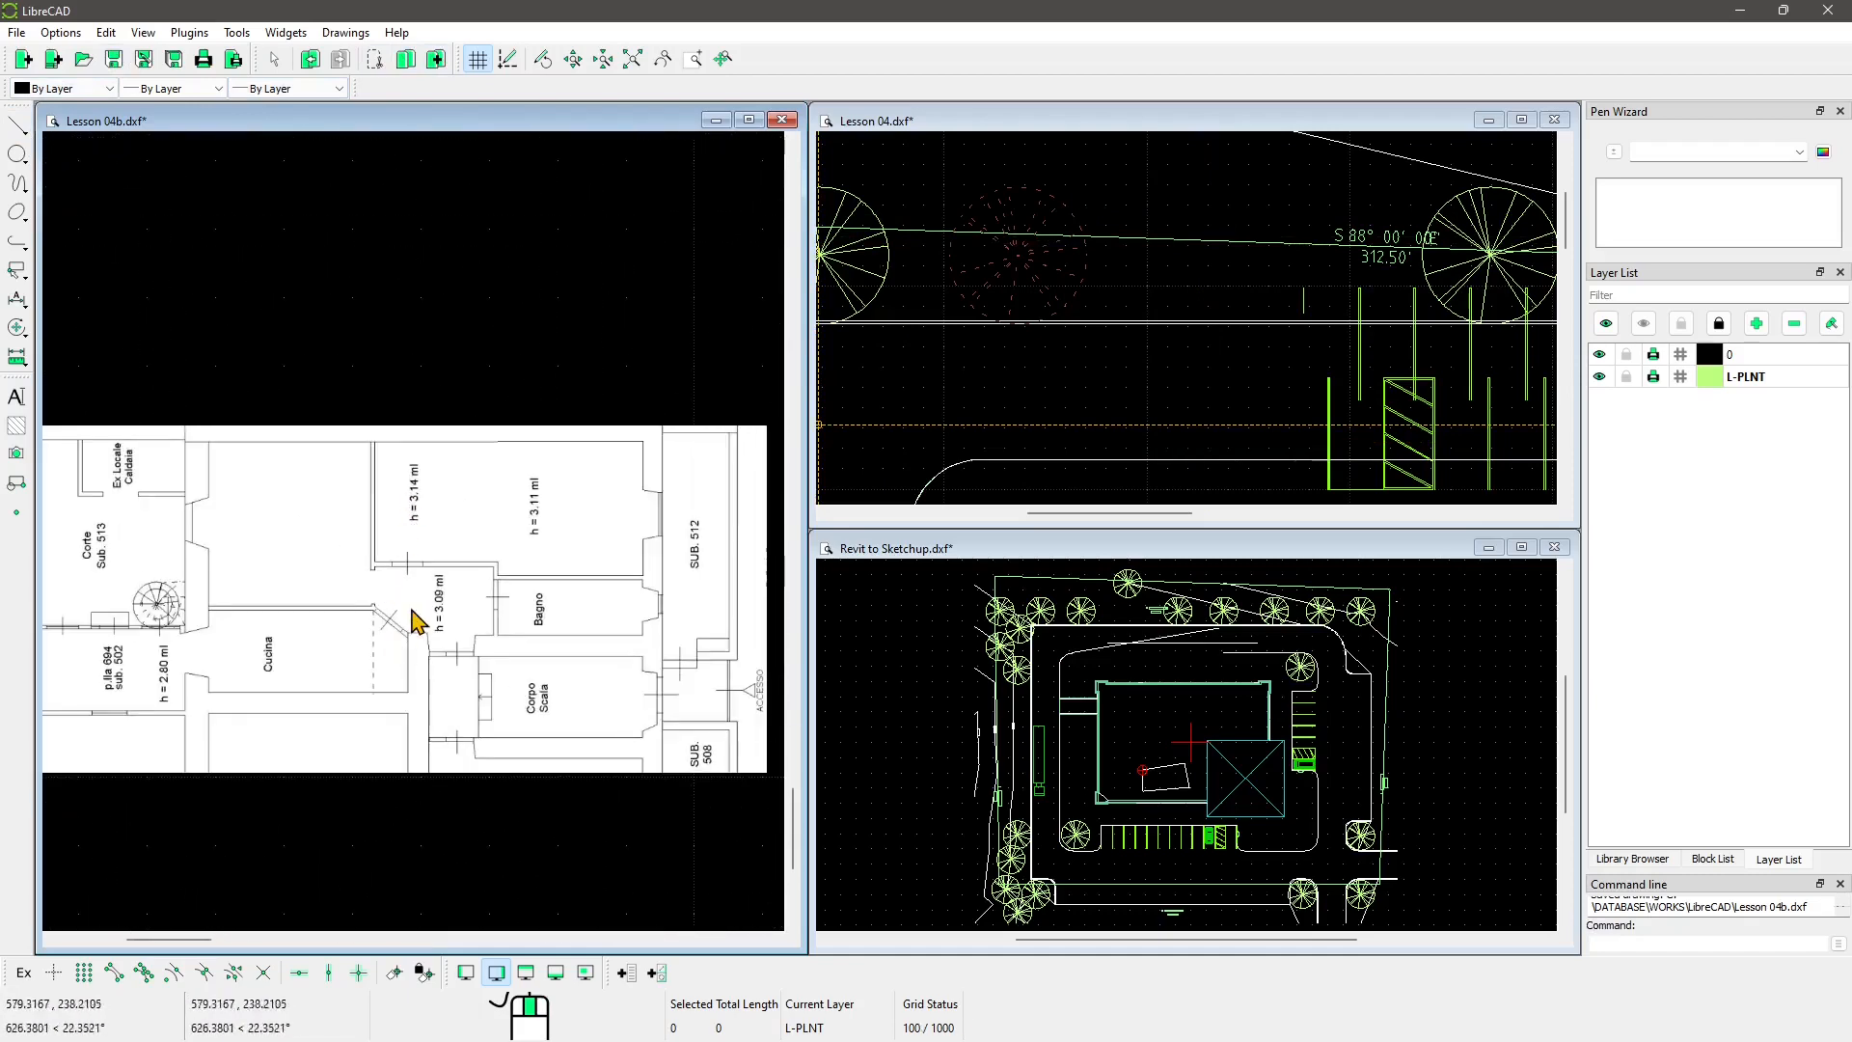
middle_drag(413, 609, 425, 502)
scroll(455, 524, down, 1)
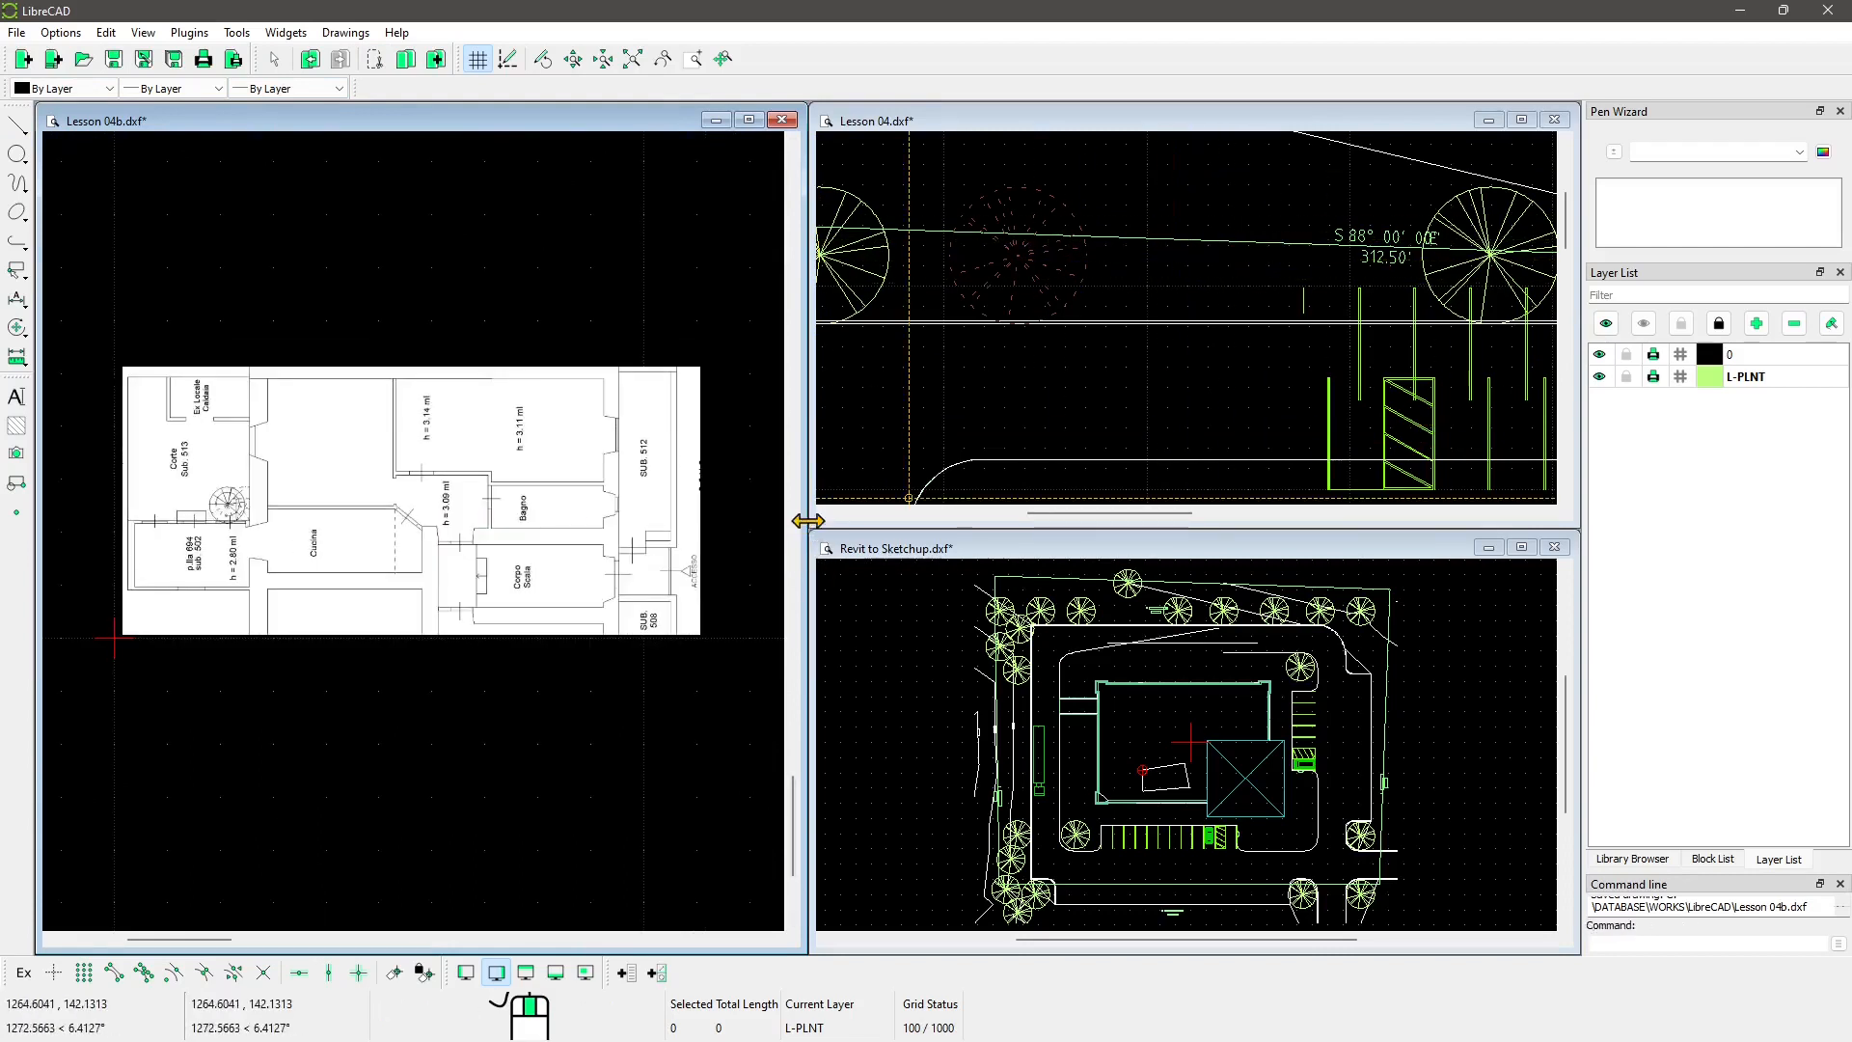
Step: Drag the tile edges so Lesson 04b widens while Lesson 04 and Revit to Sketchup narrow, then activate Lesson 04b
mouse_move(807, 520)
mouse_down()
mouse_move(1058, 519)
mouse_move(808, 523)
mouse_up()
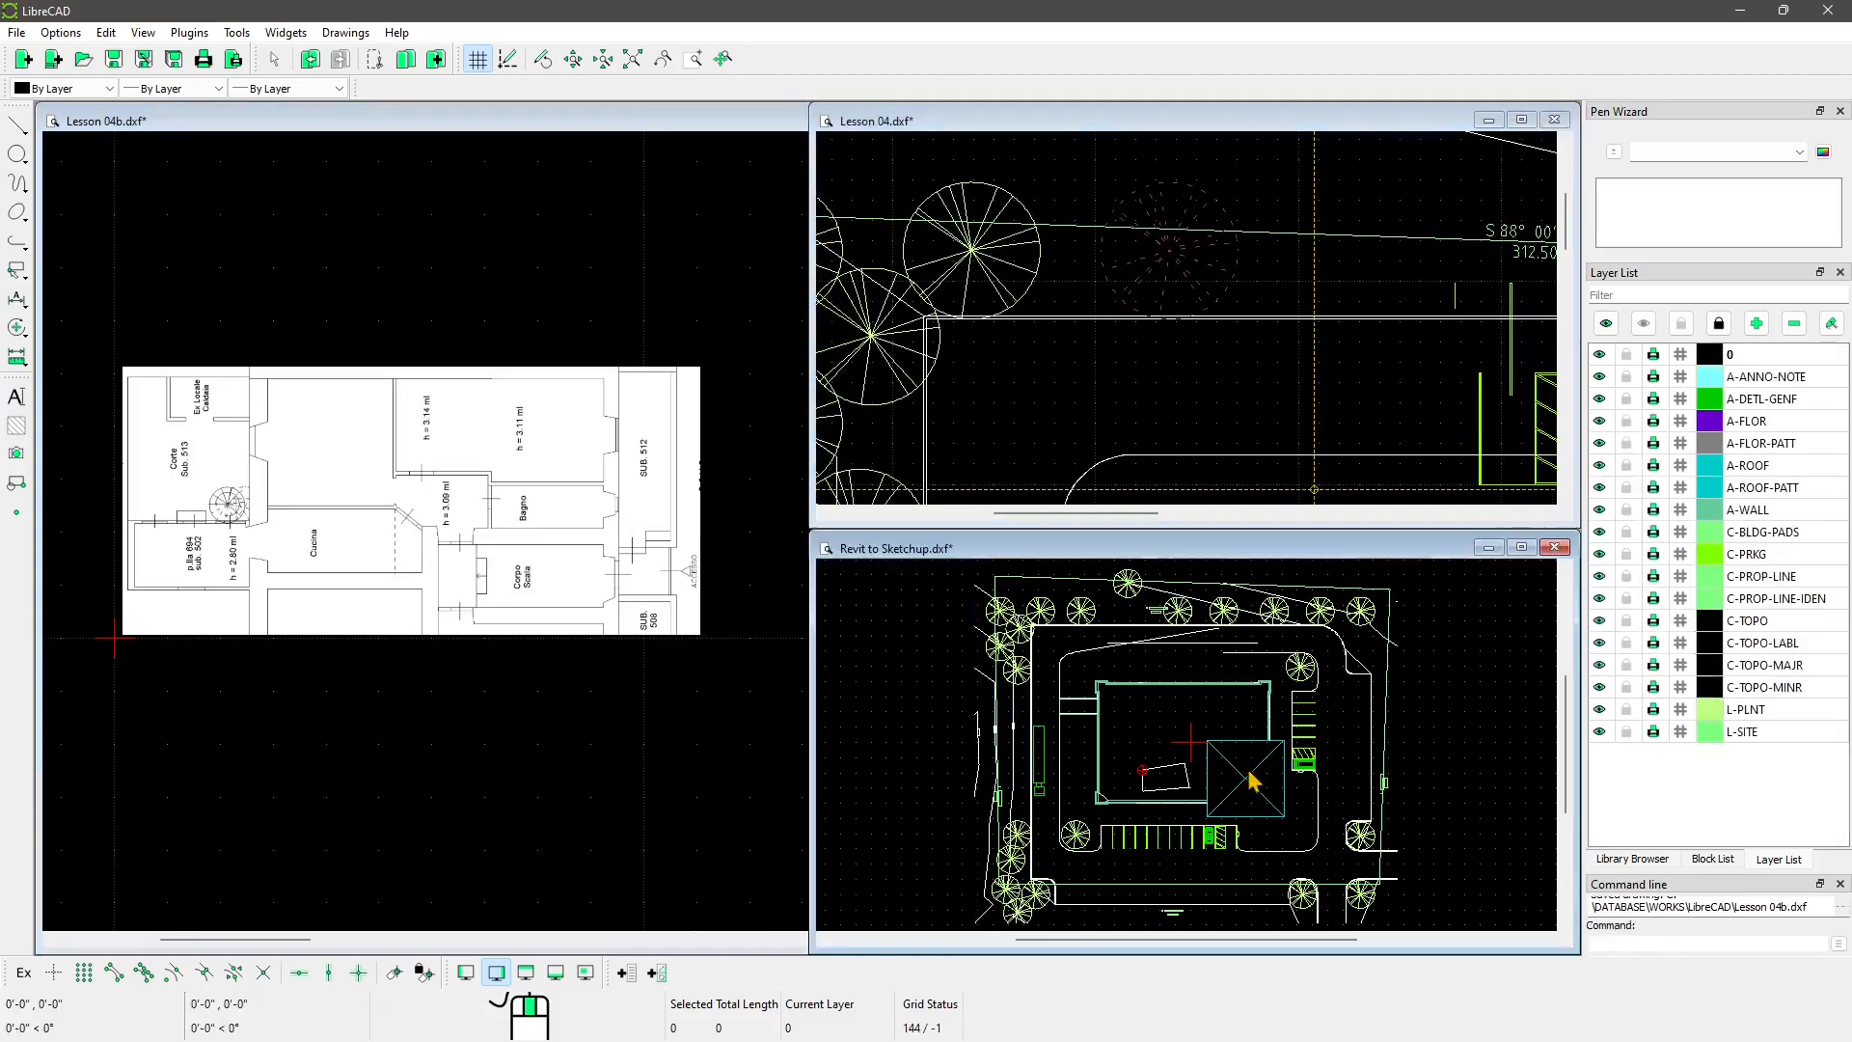
mouse_move(811, 731)
mouse_down()
mouse_move(1029, 728)
mouse_move(971, 723)
mouse_up()
mouse_move(810, 497)
mouse_down()
mouse_move(1004, 497)
mouse_move(973, 497)
mouse_up()
click(670, 582)
scroll(136, 476, up, 4)
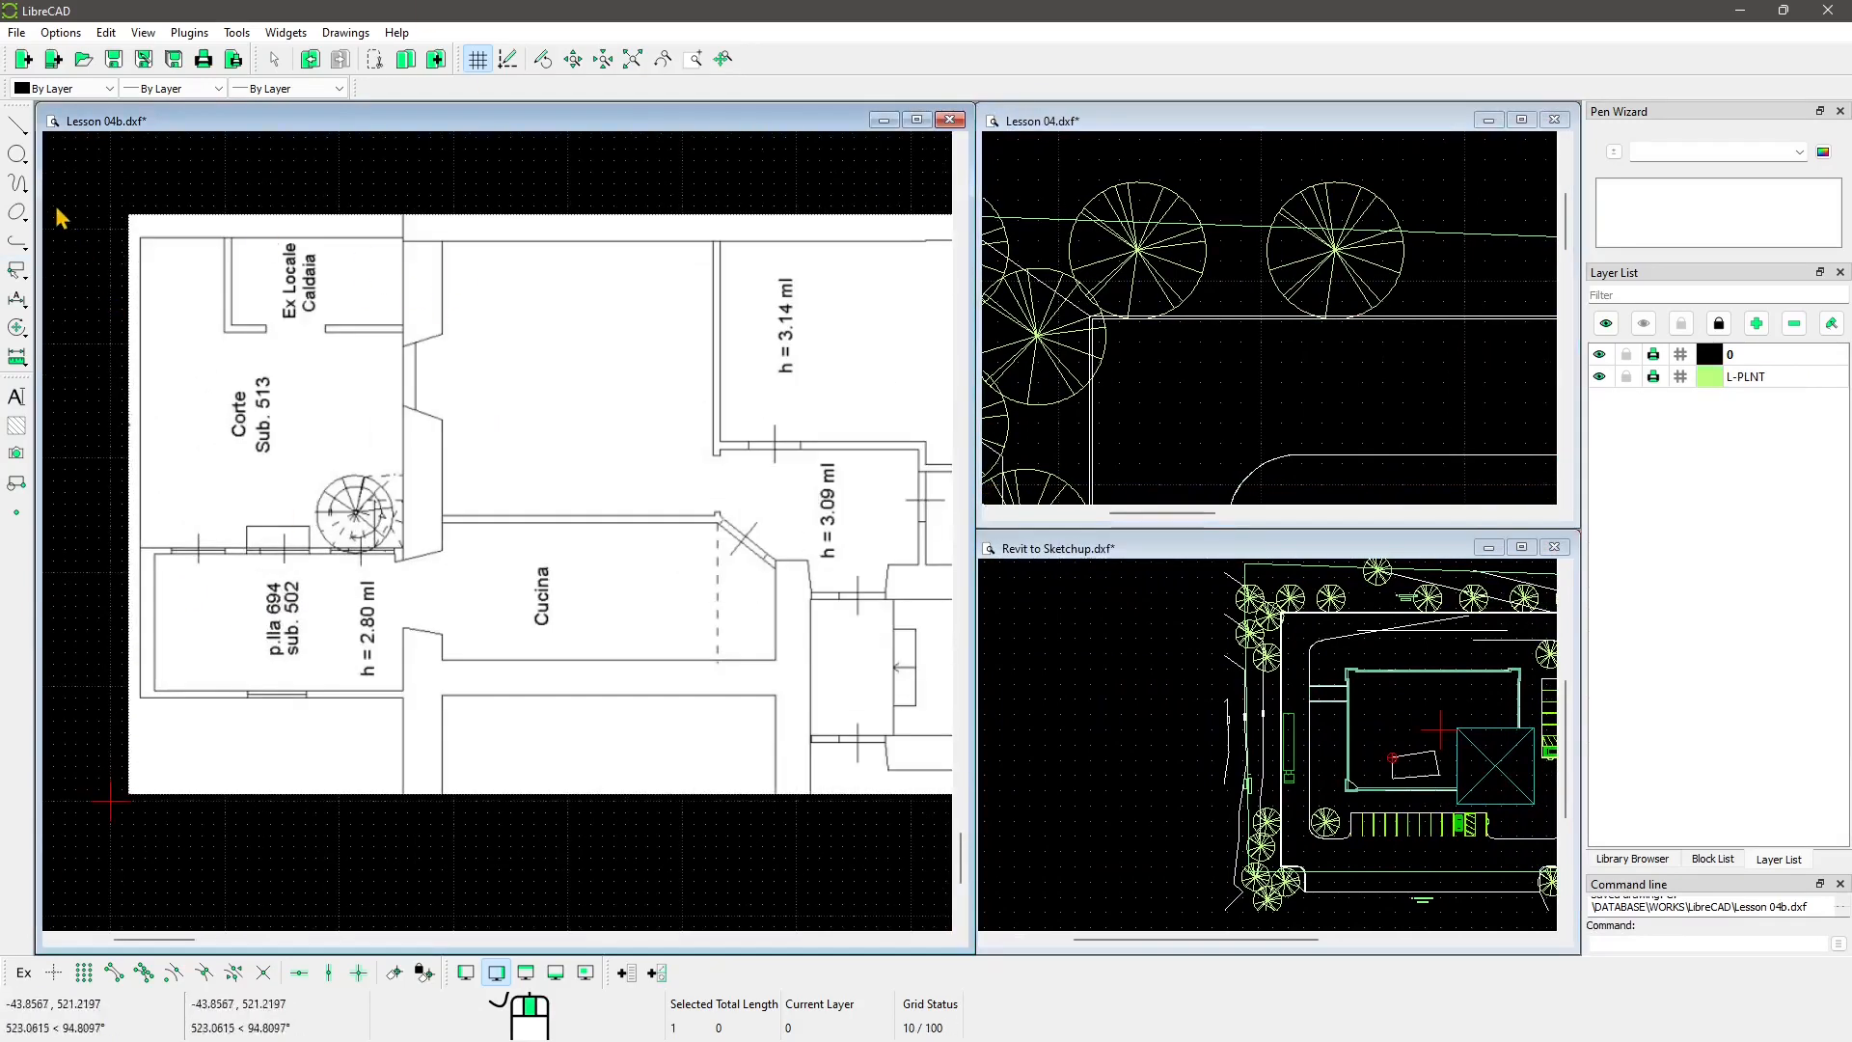
Step: Select the Line 2 Points tool with Snap on Endpoints enabled, and zoom to the plan's upper-left corner
click(16, 130)
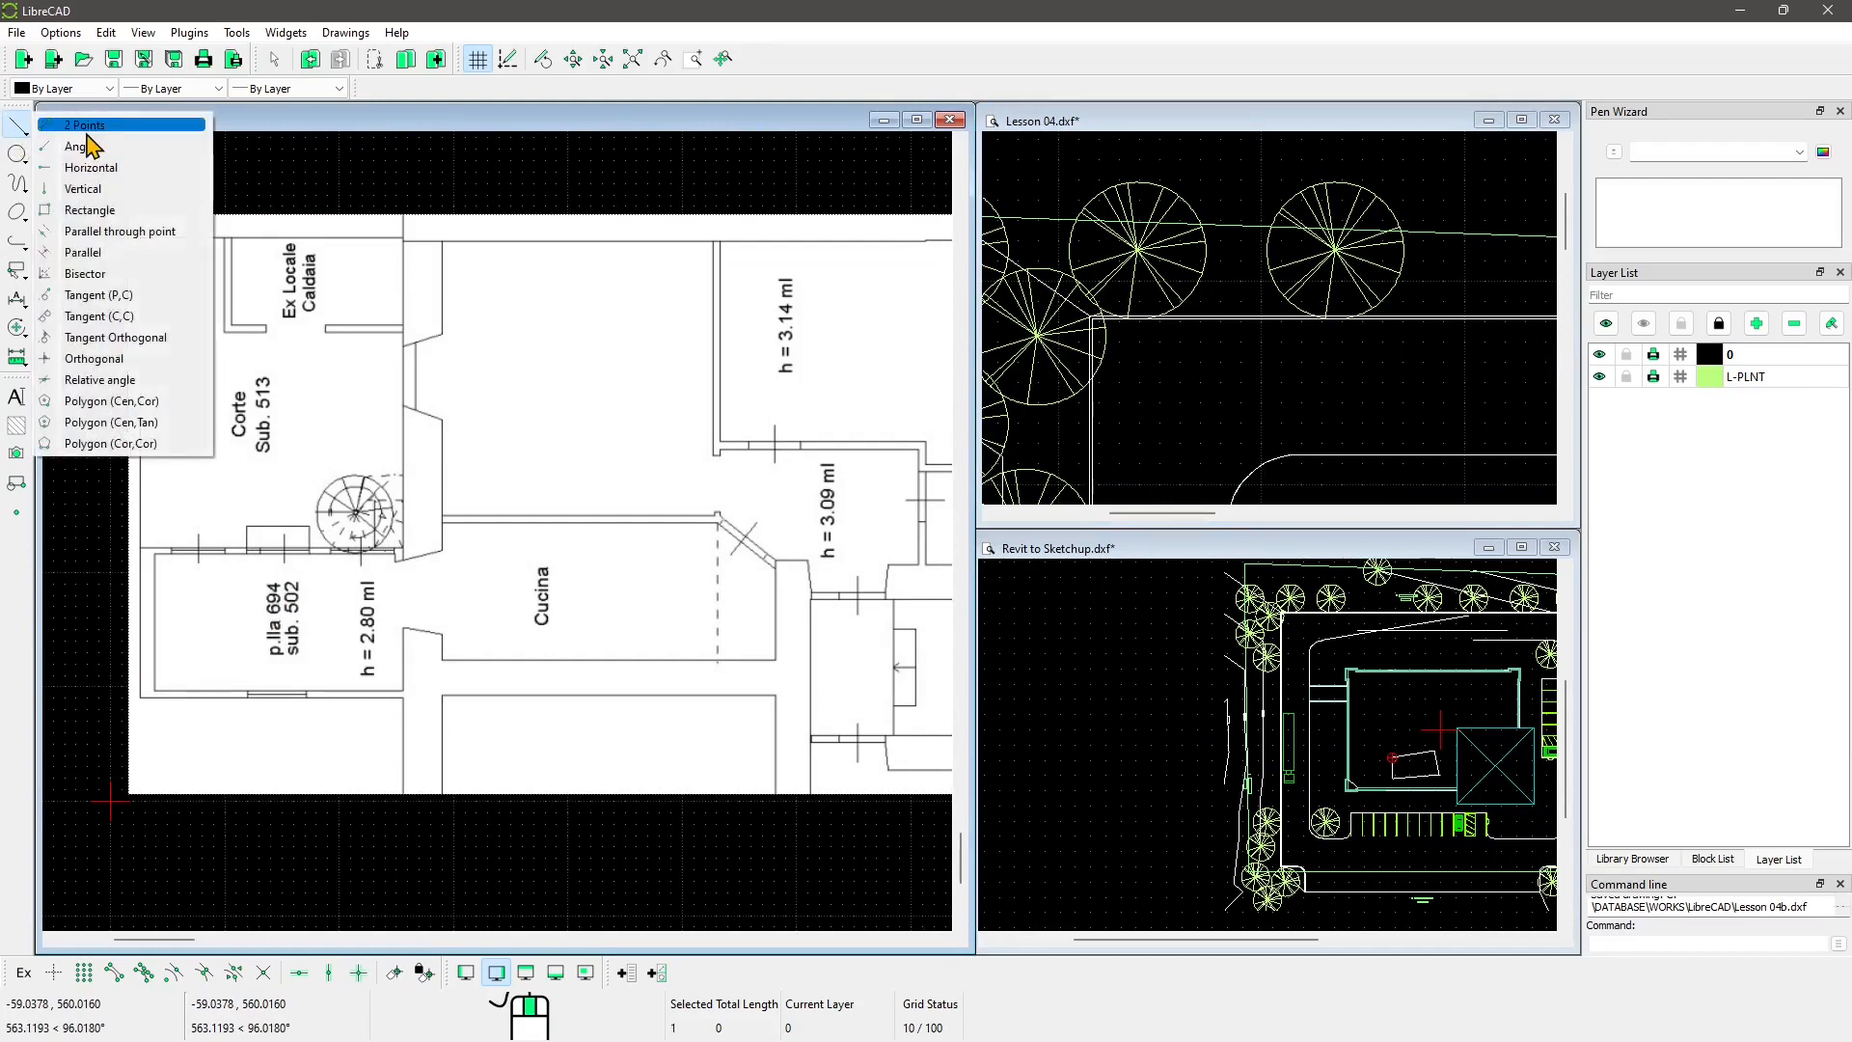
click(95, 133)
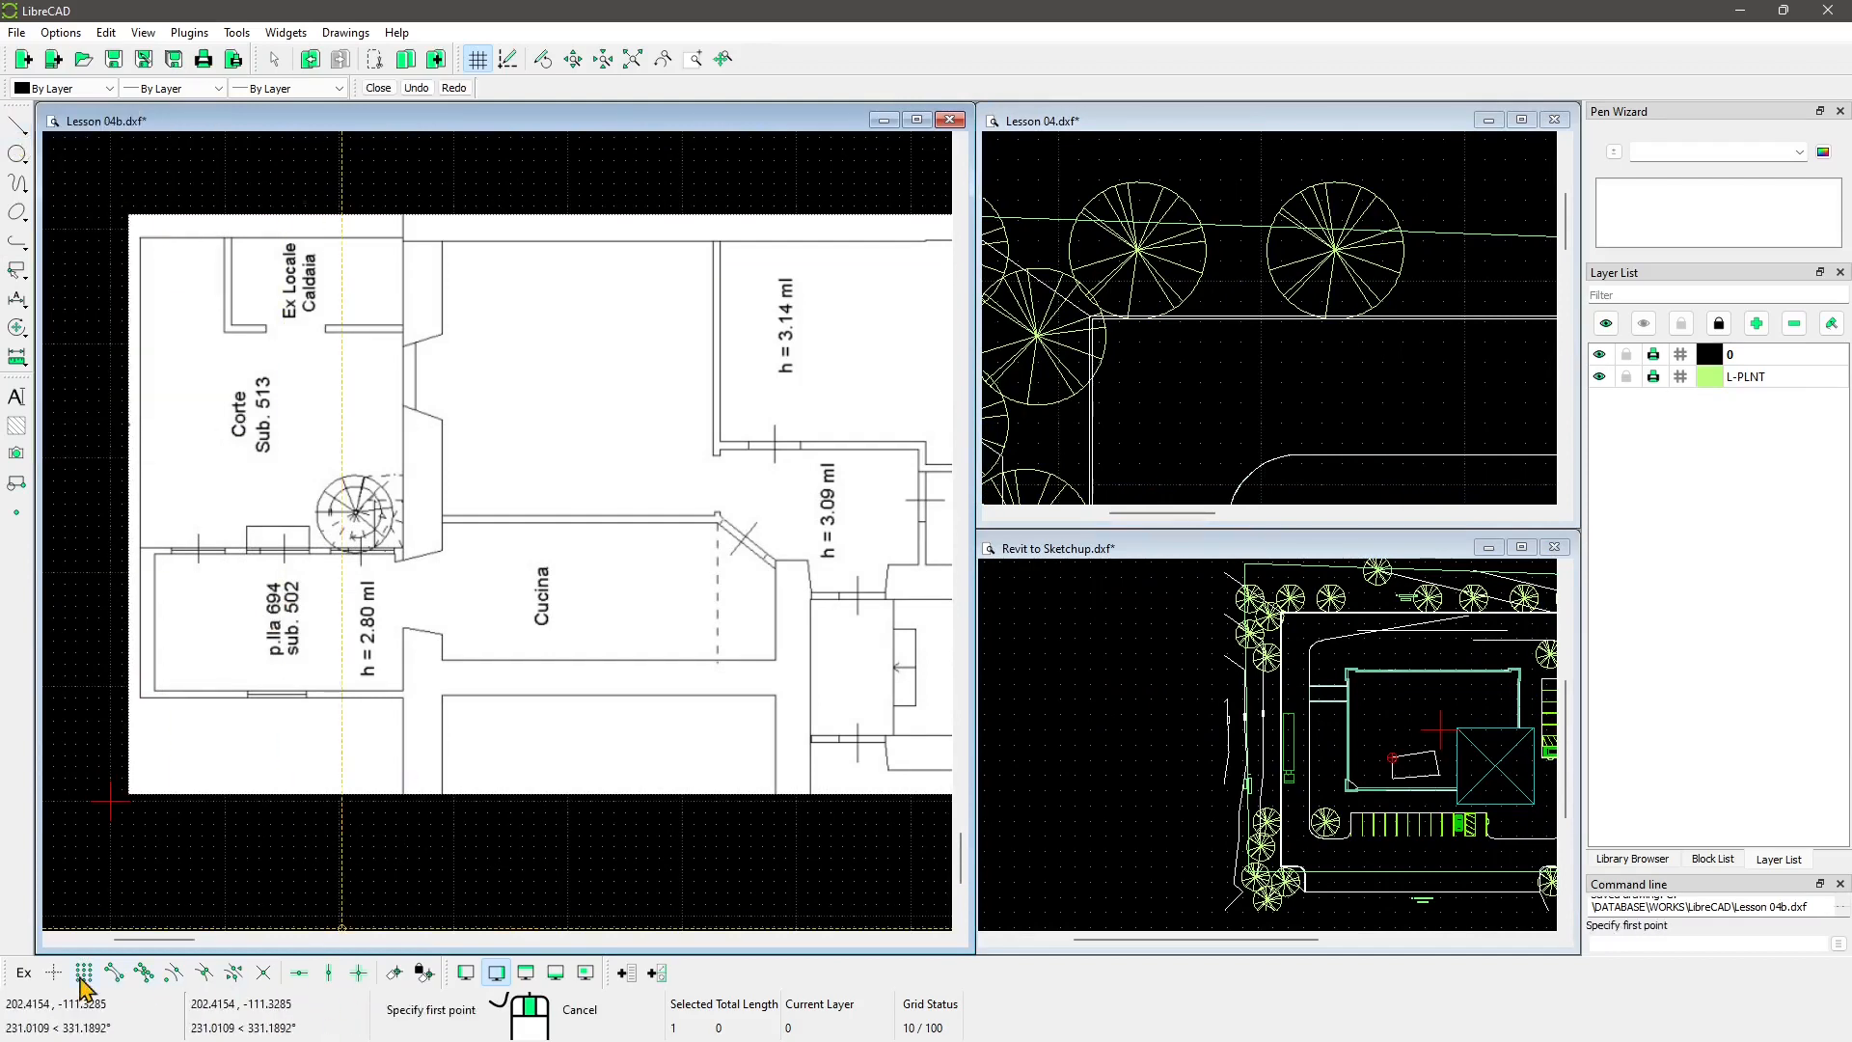
click(114, 973)
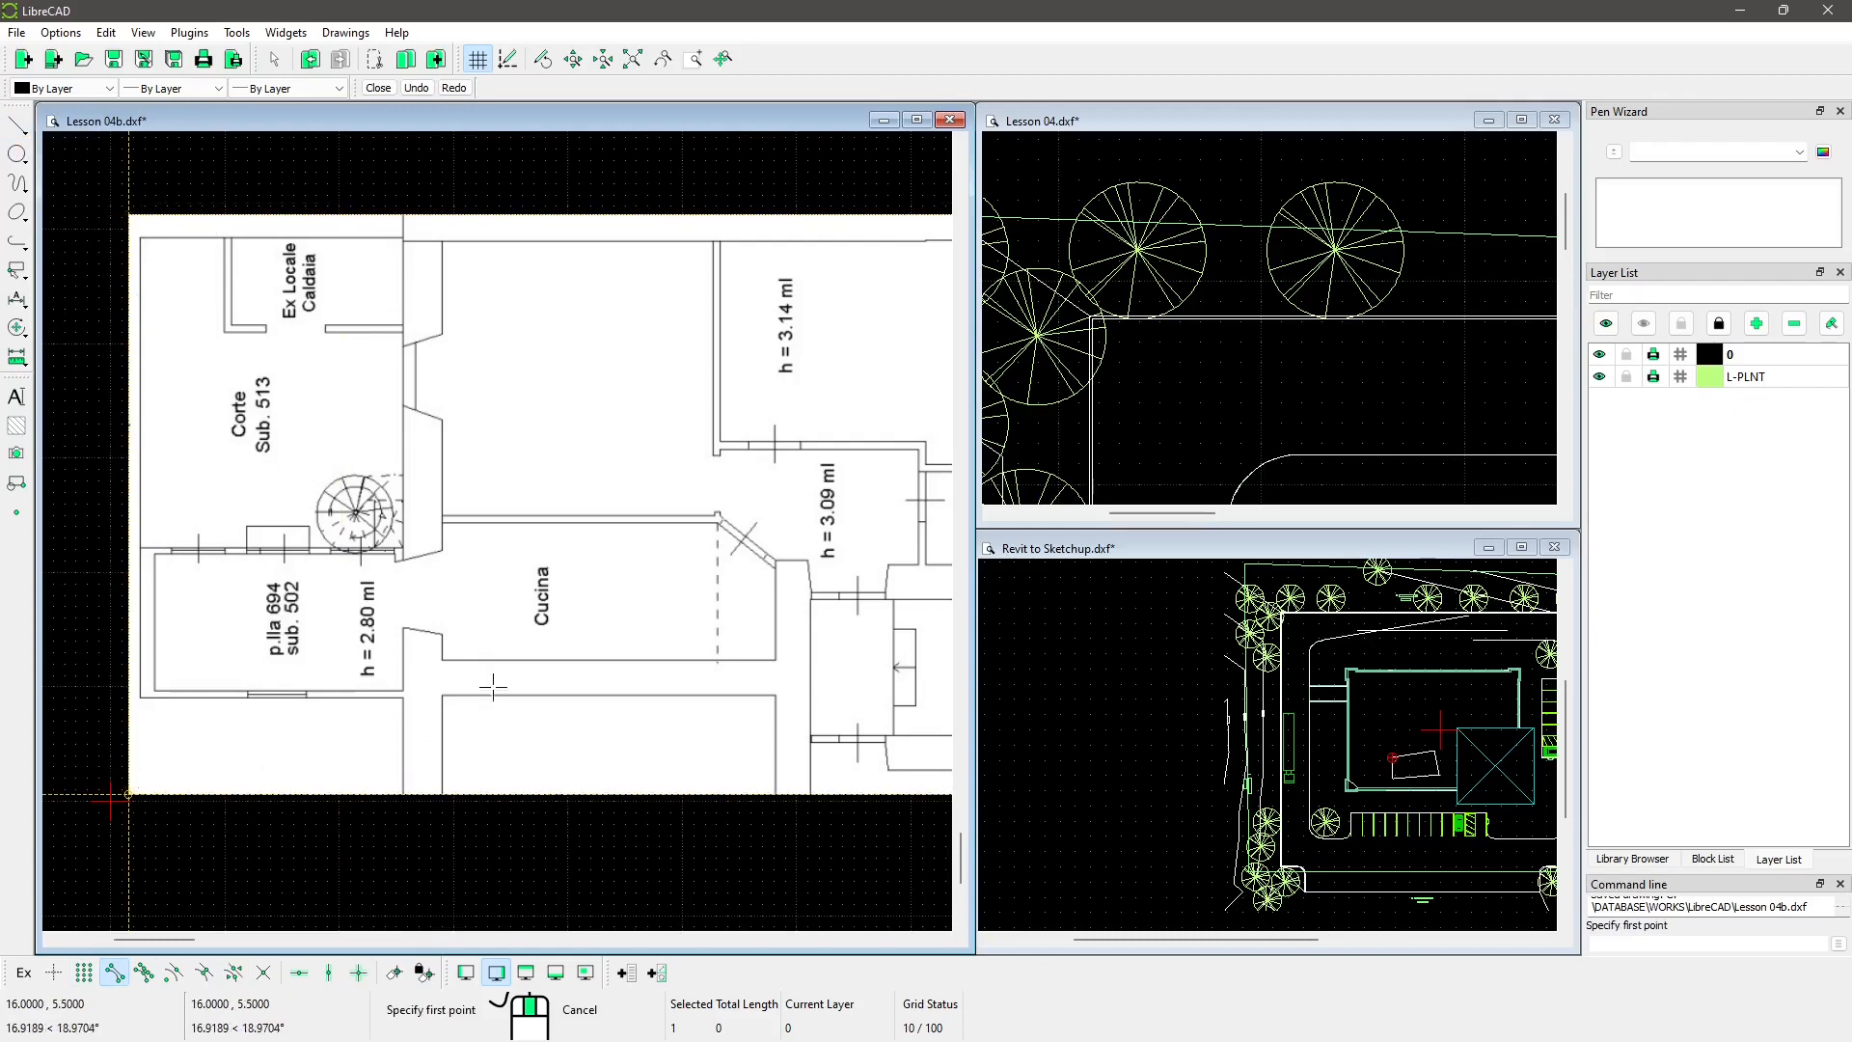
scroll(493, 686, down, 3)
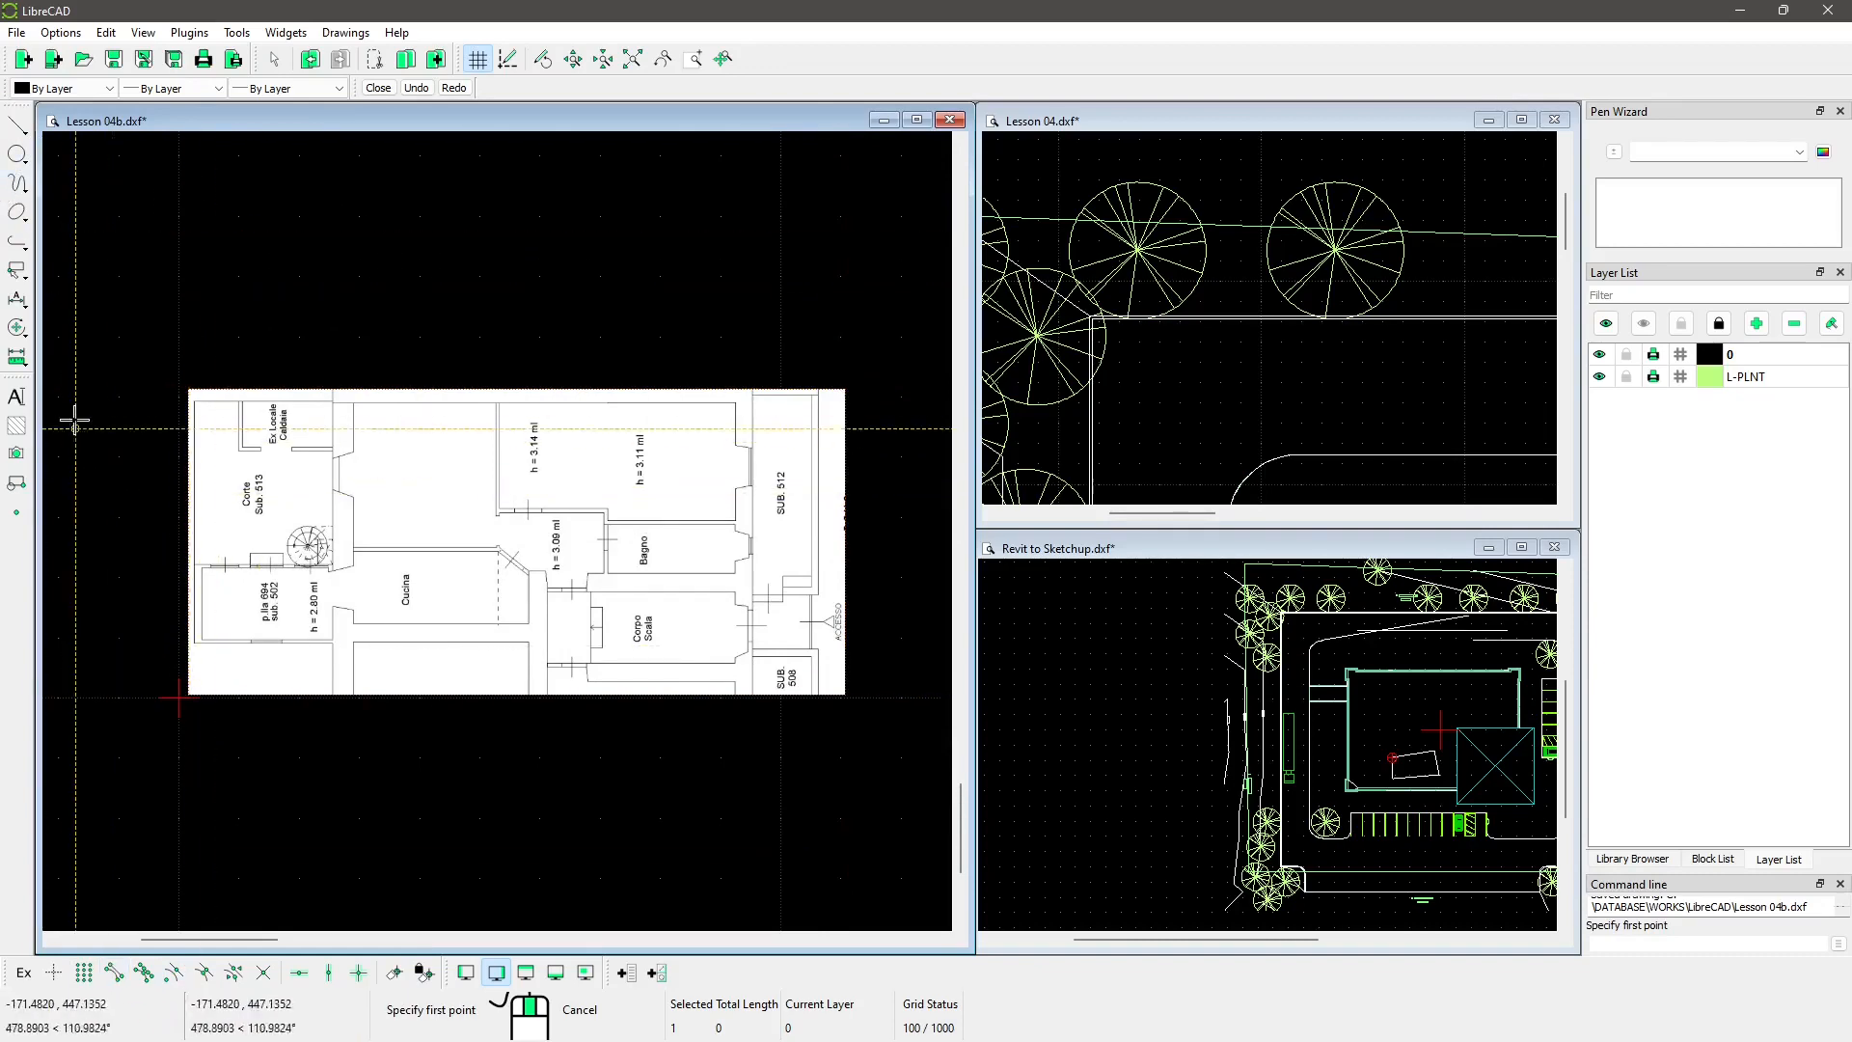
scroll(193, 434, up, 3)
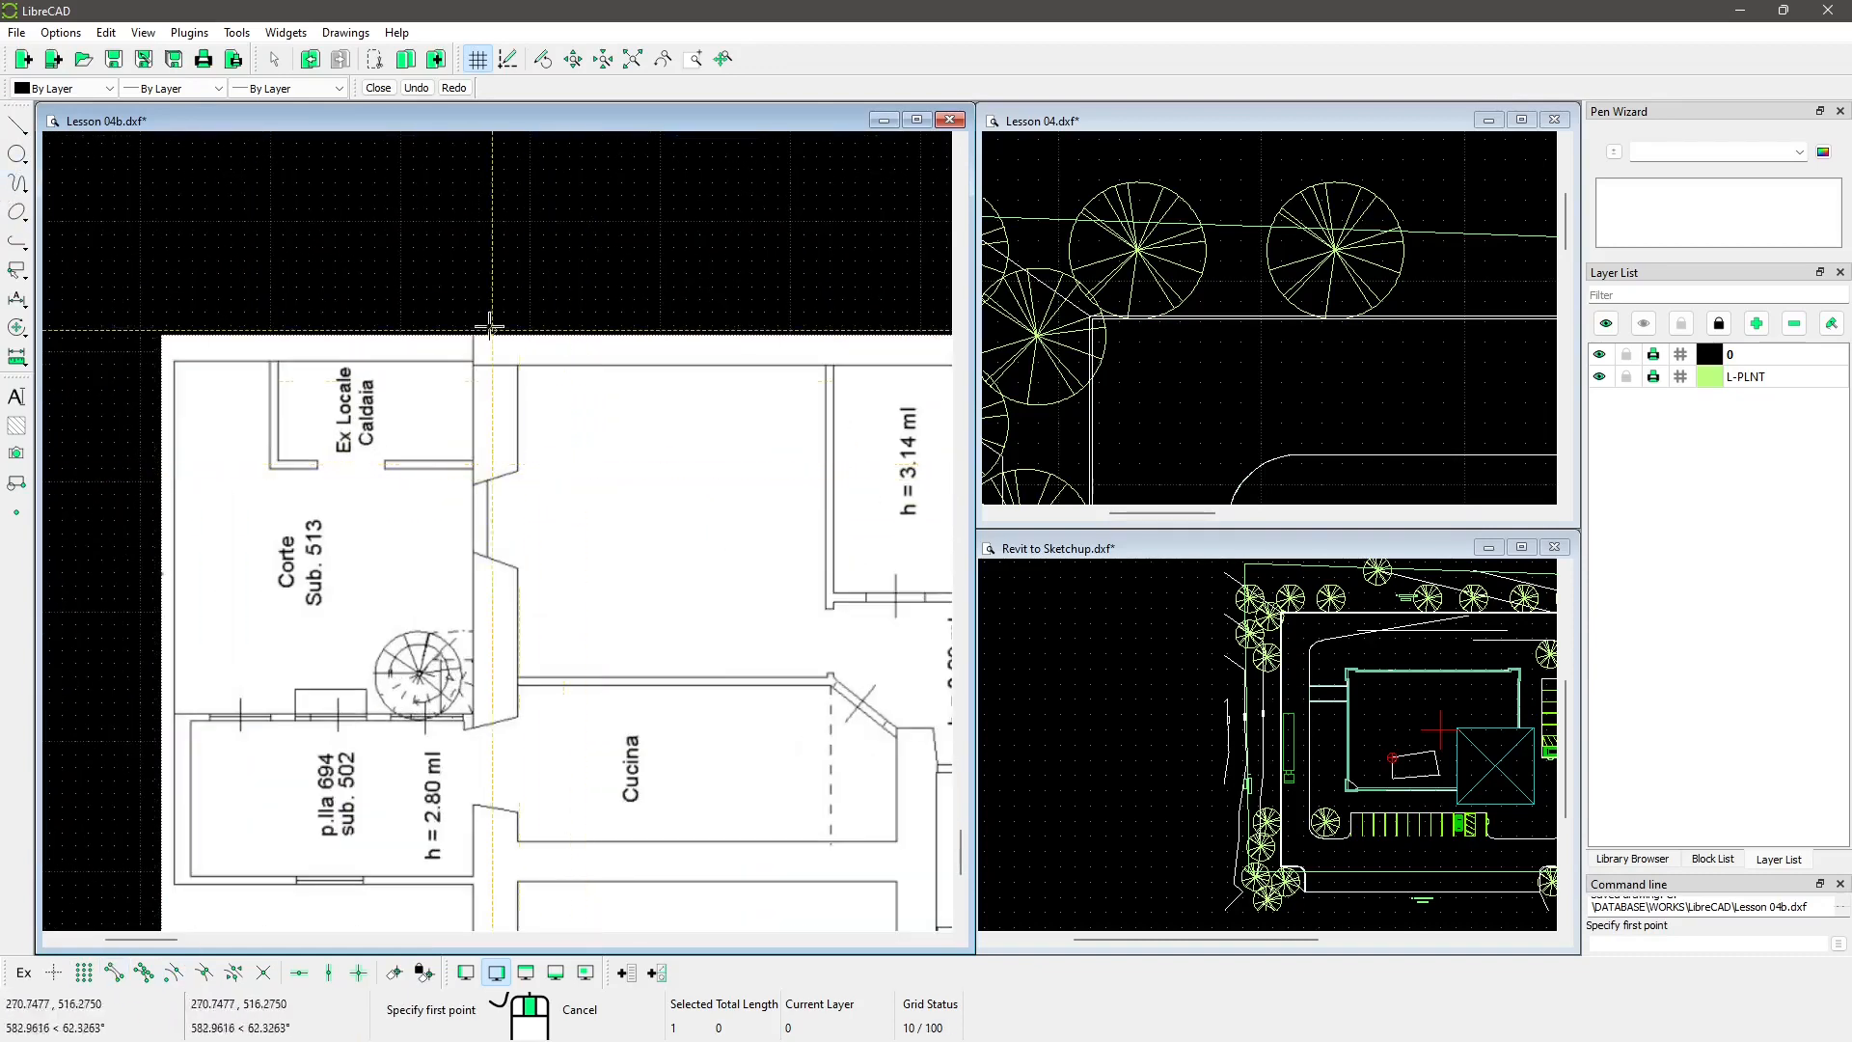
scroll(458, 333, up, 4)
middle_drag(683, 608, 444, 404)
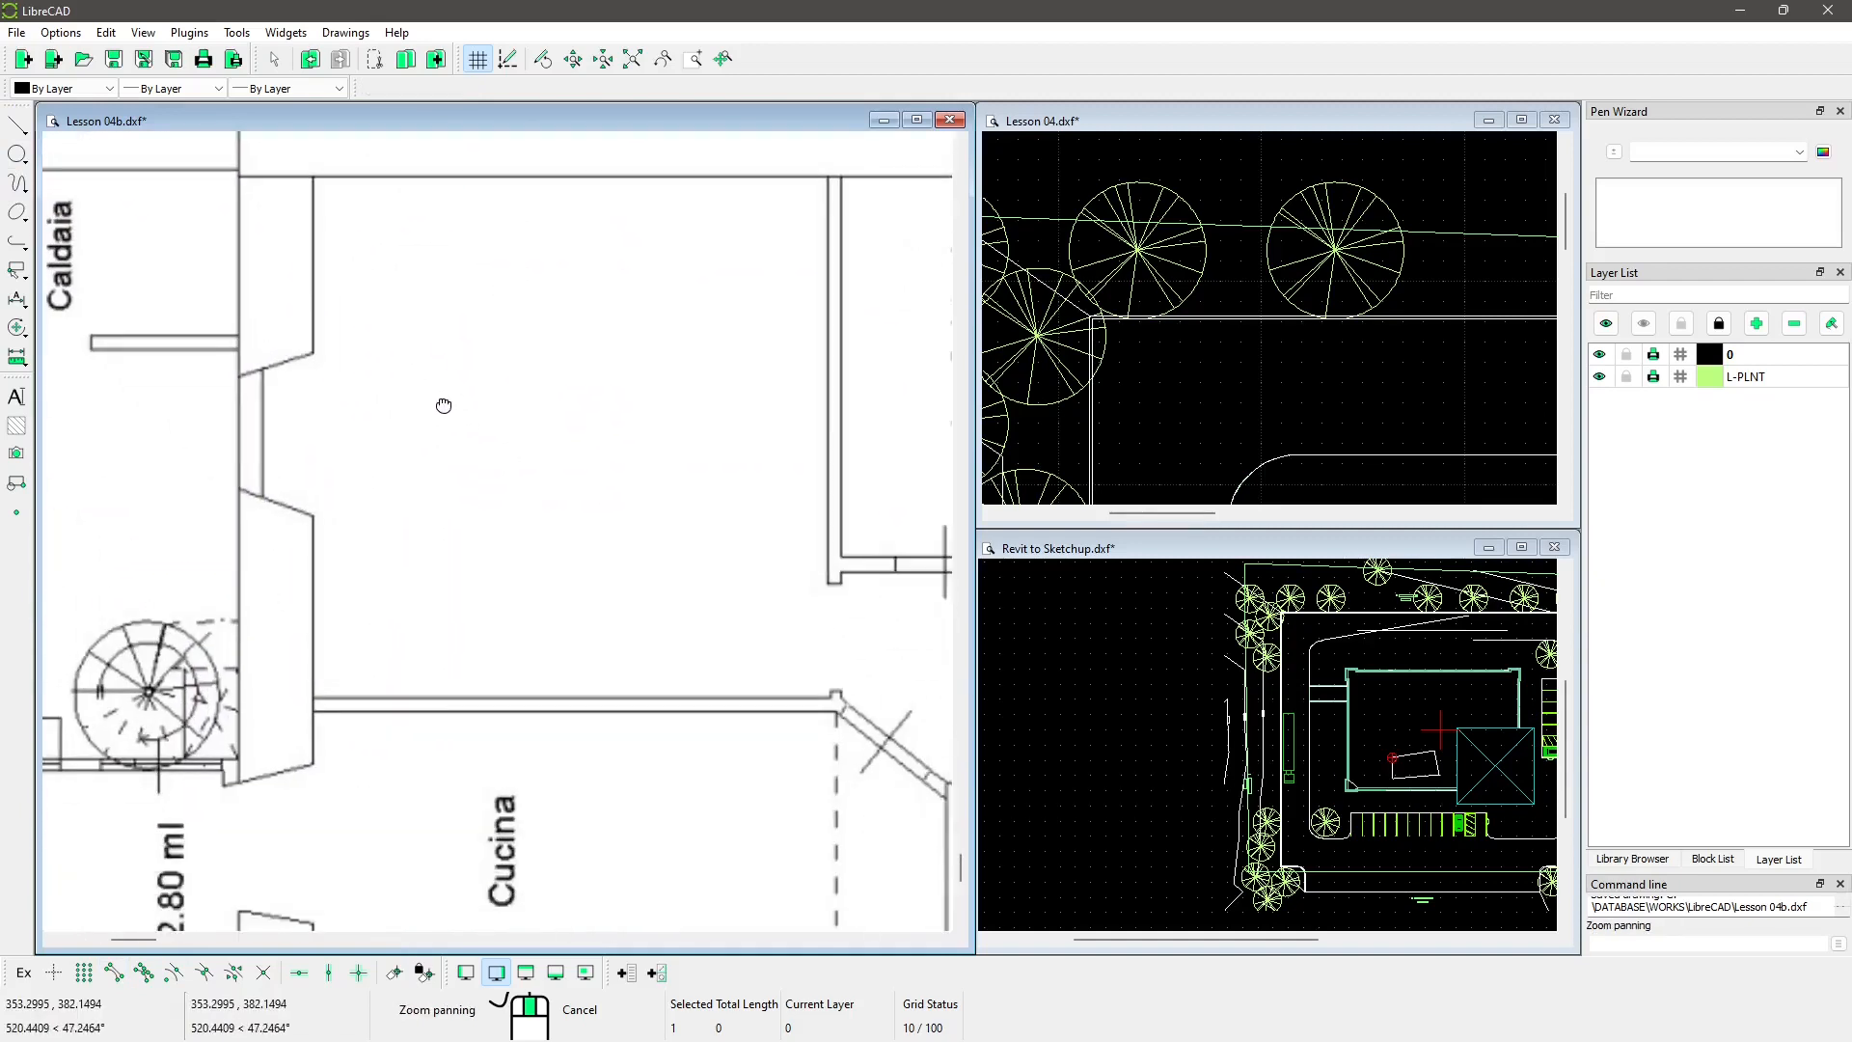
scroll(448, 405, down, 3)
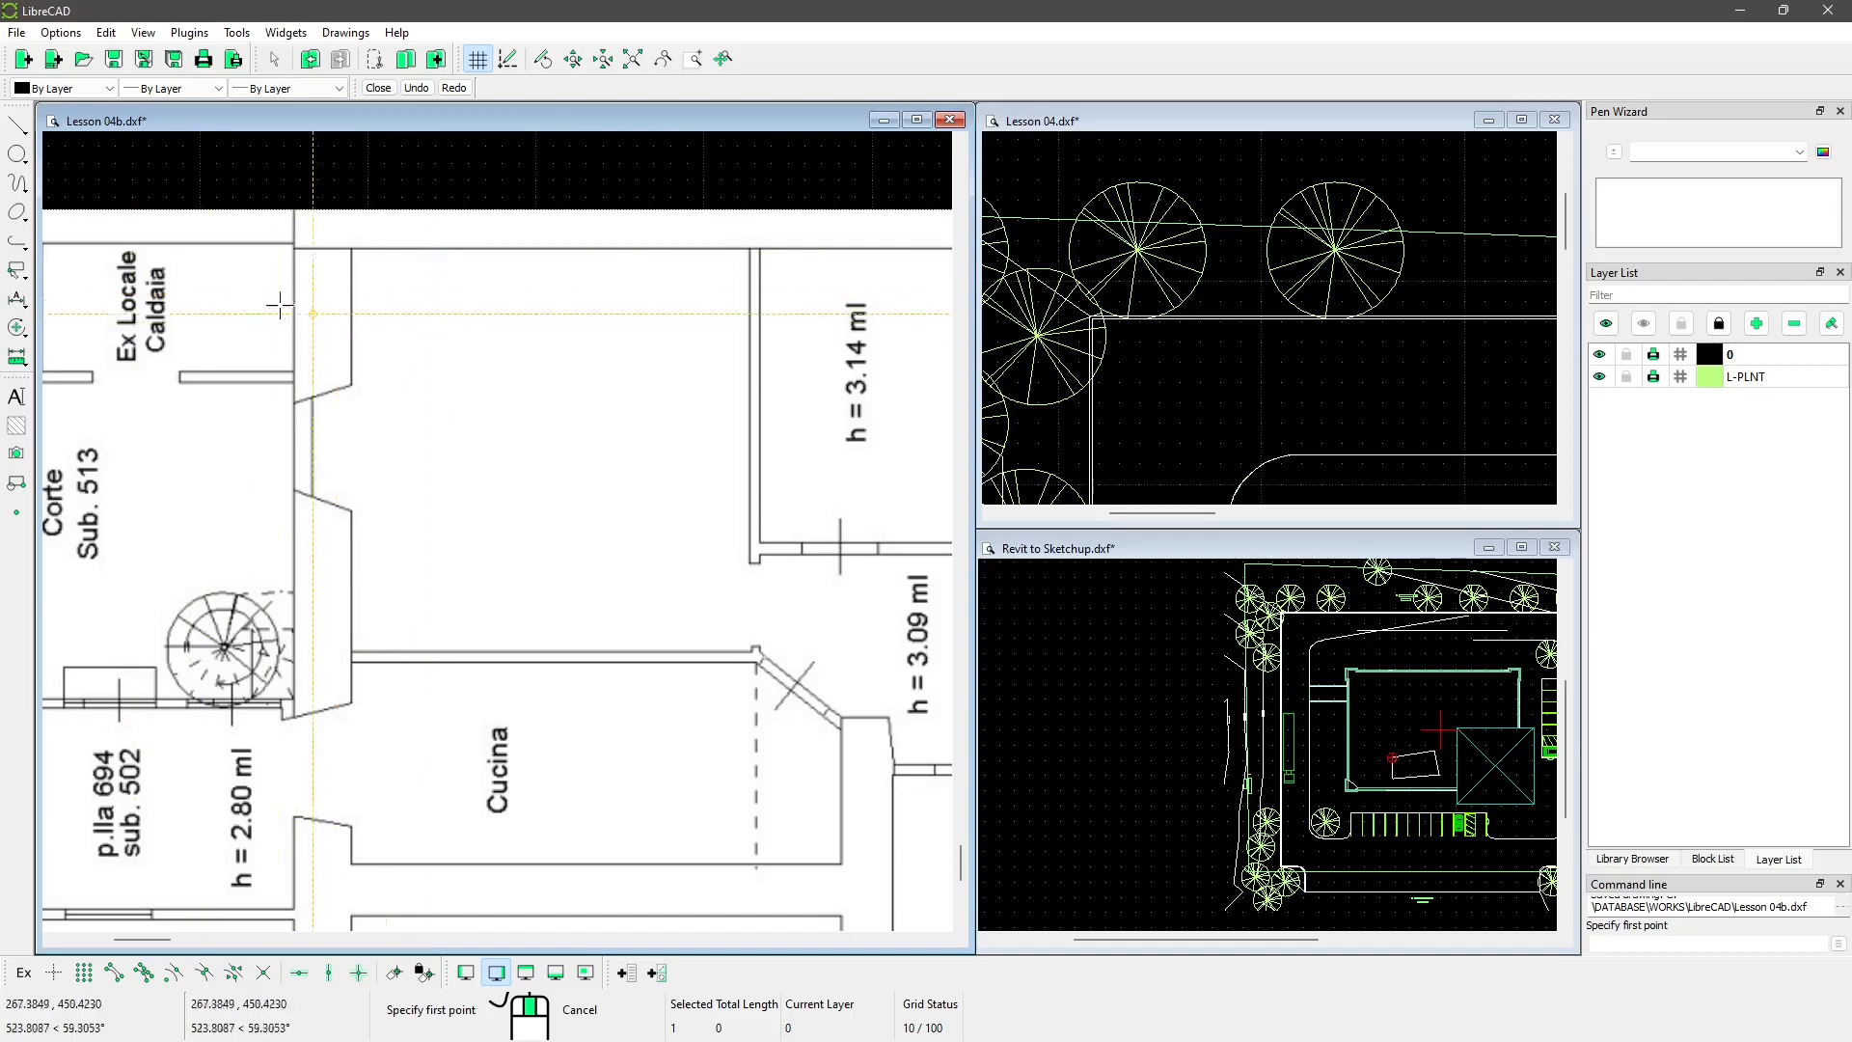
click(60, 32)
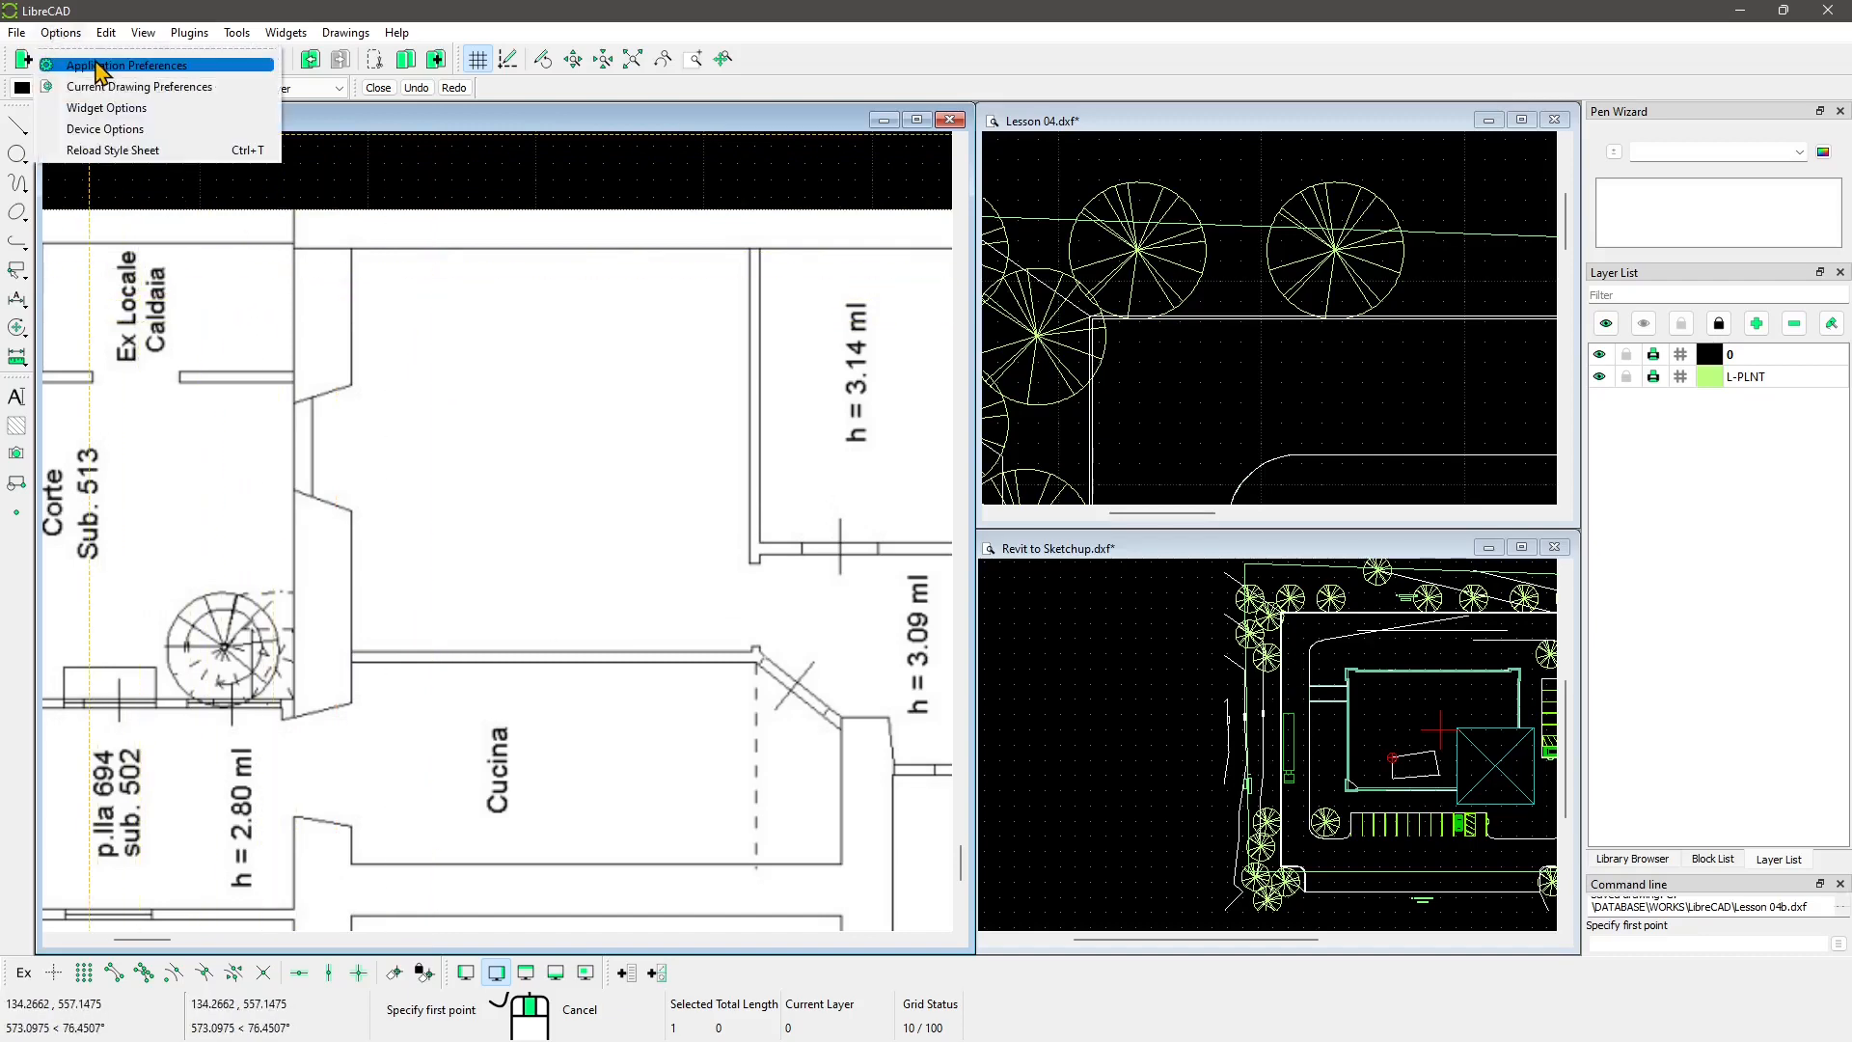
click(83, 66)
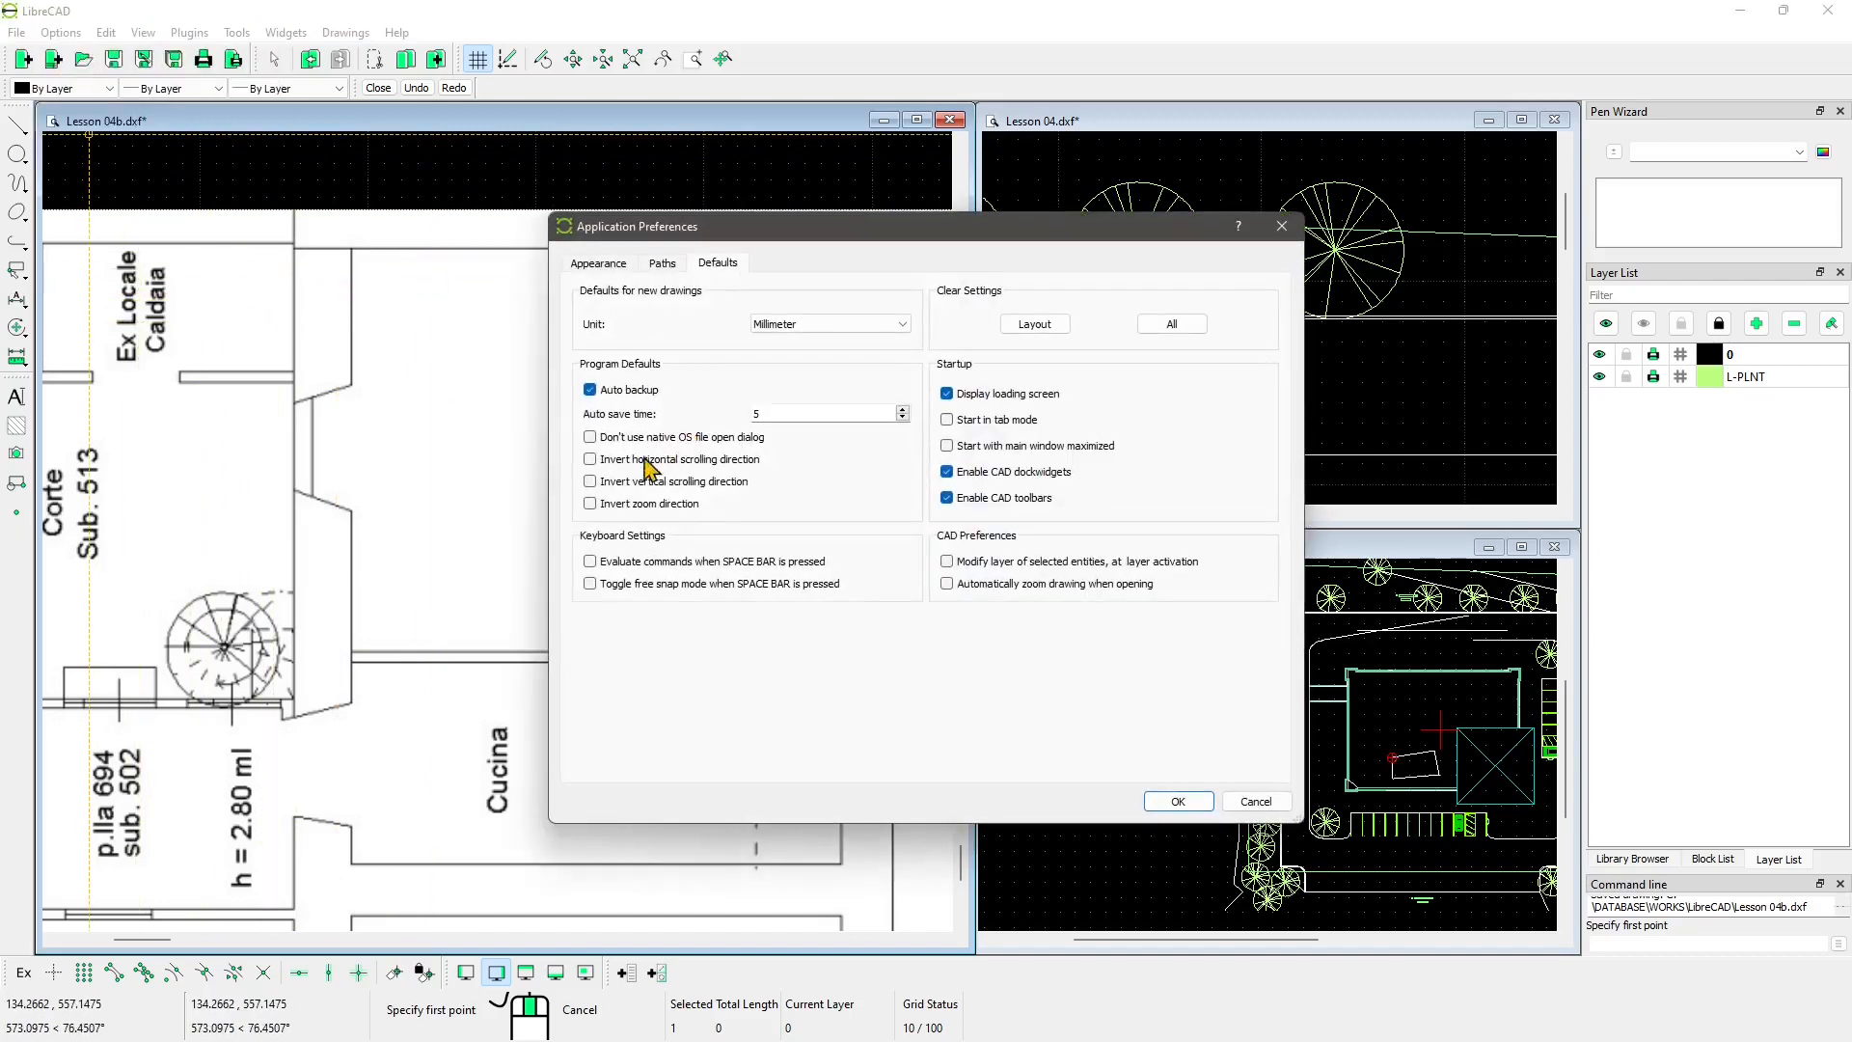
click(597, 263)
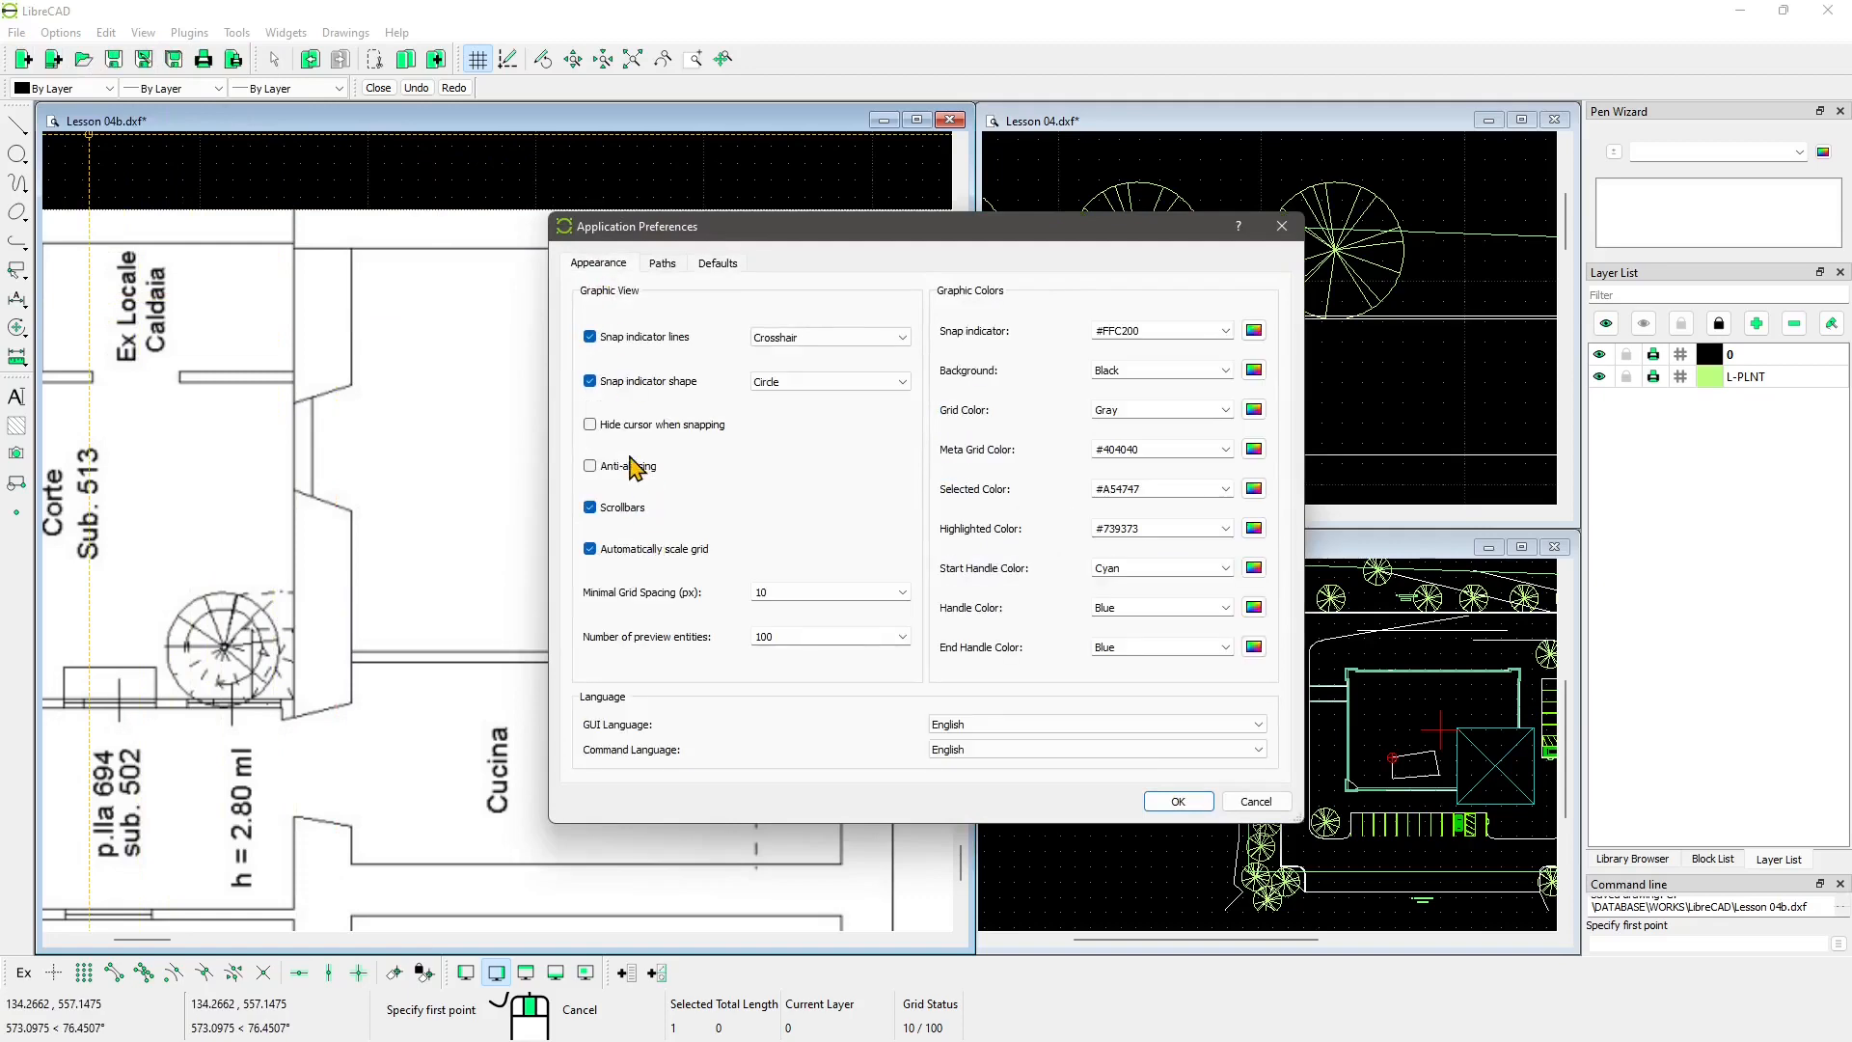
click(1193, 808)
scroll(523, 559, down, 4)
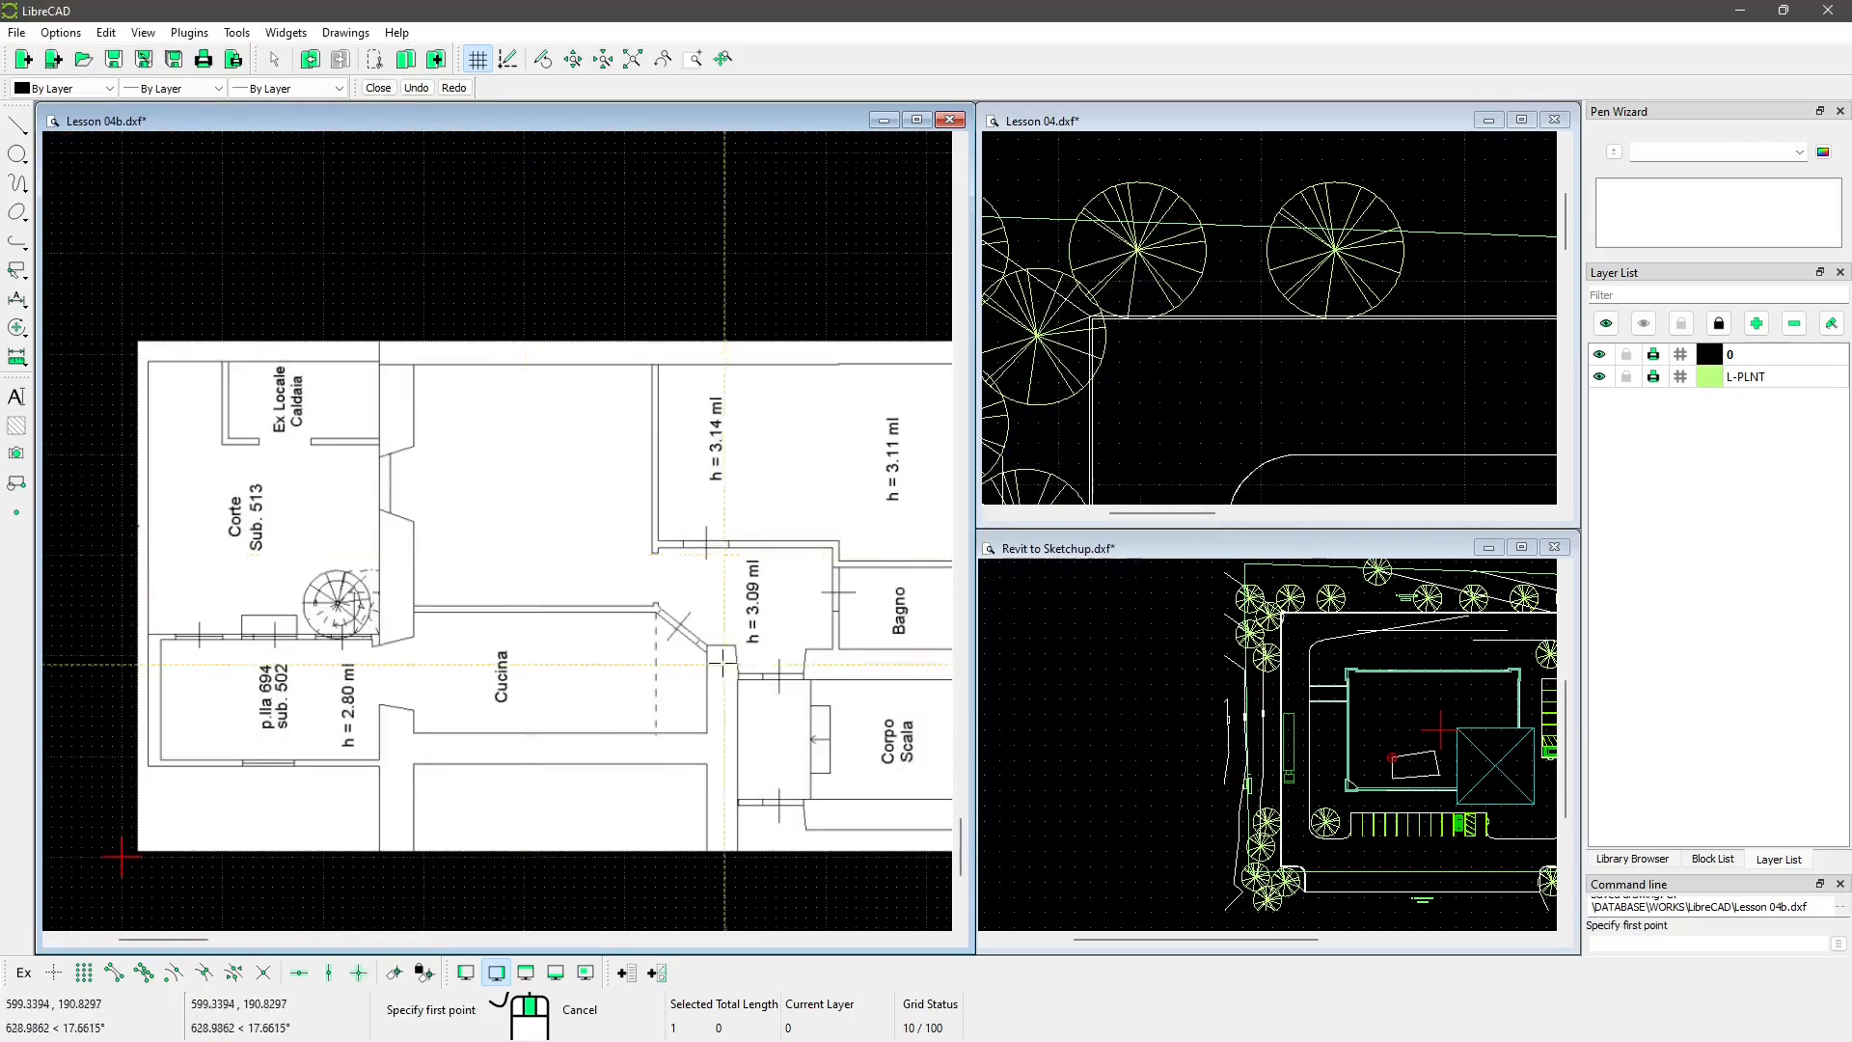
mouse_move(721, 672)
middle_down()
mouse_move(618, 617)
mouse_move(666, 598)
middle_up()
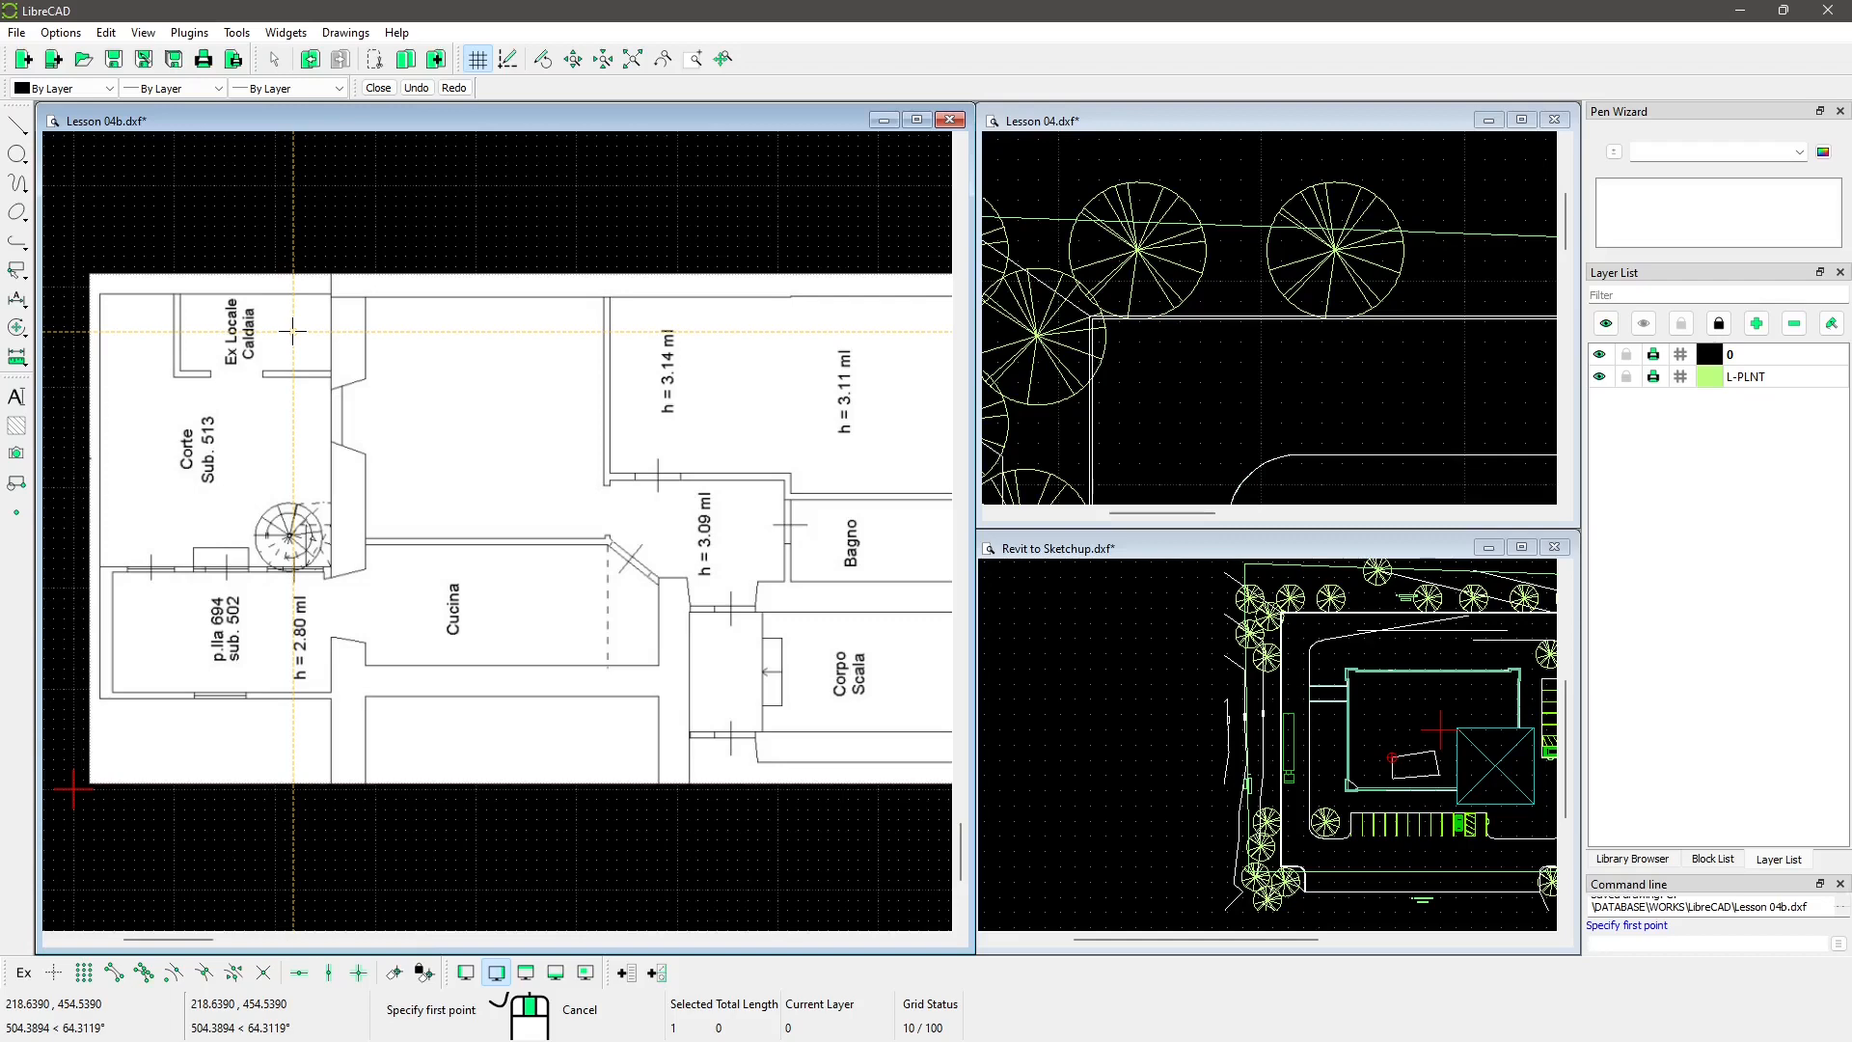
Step: Choose the Line 2 Points tool and set the drawing pen to Red with 1.20mm width
scroll(292, 331, up, 2)
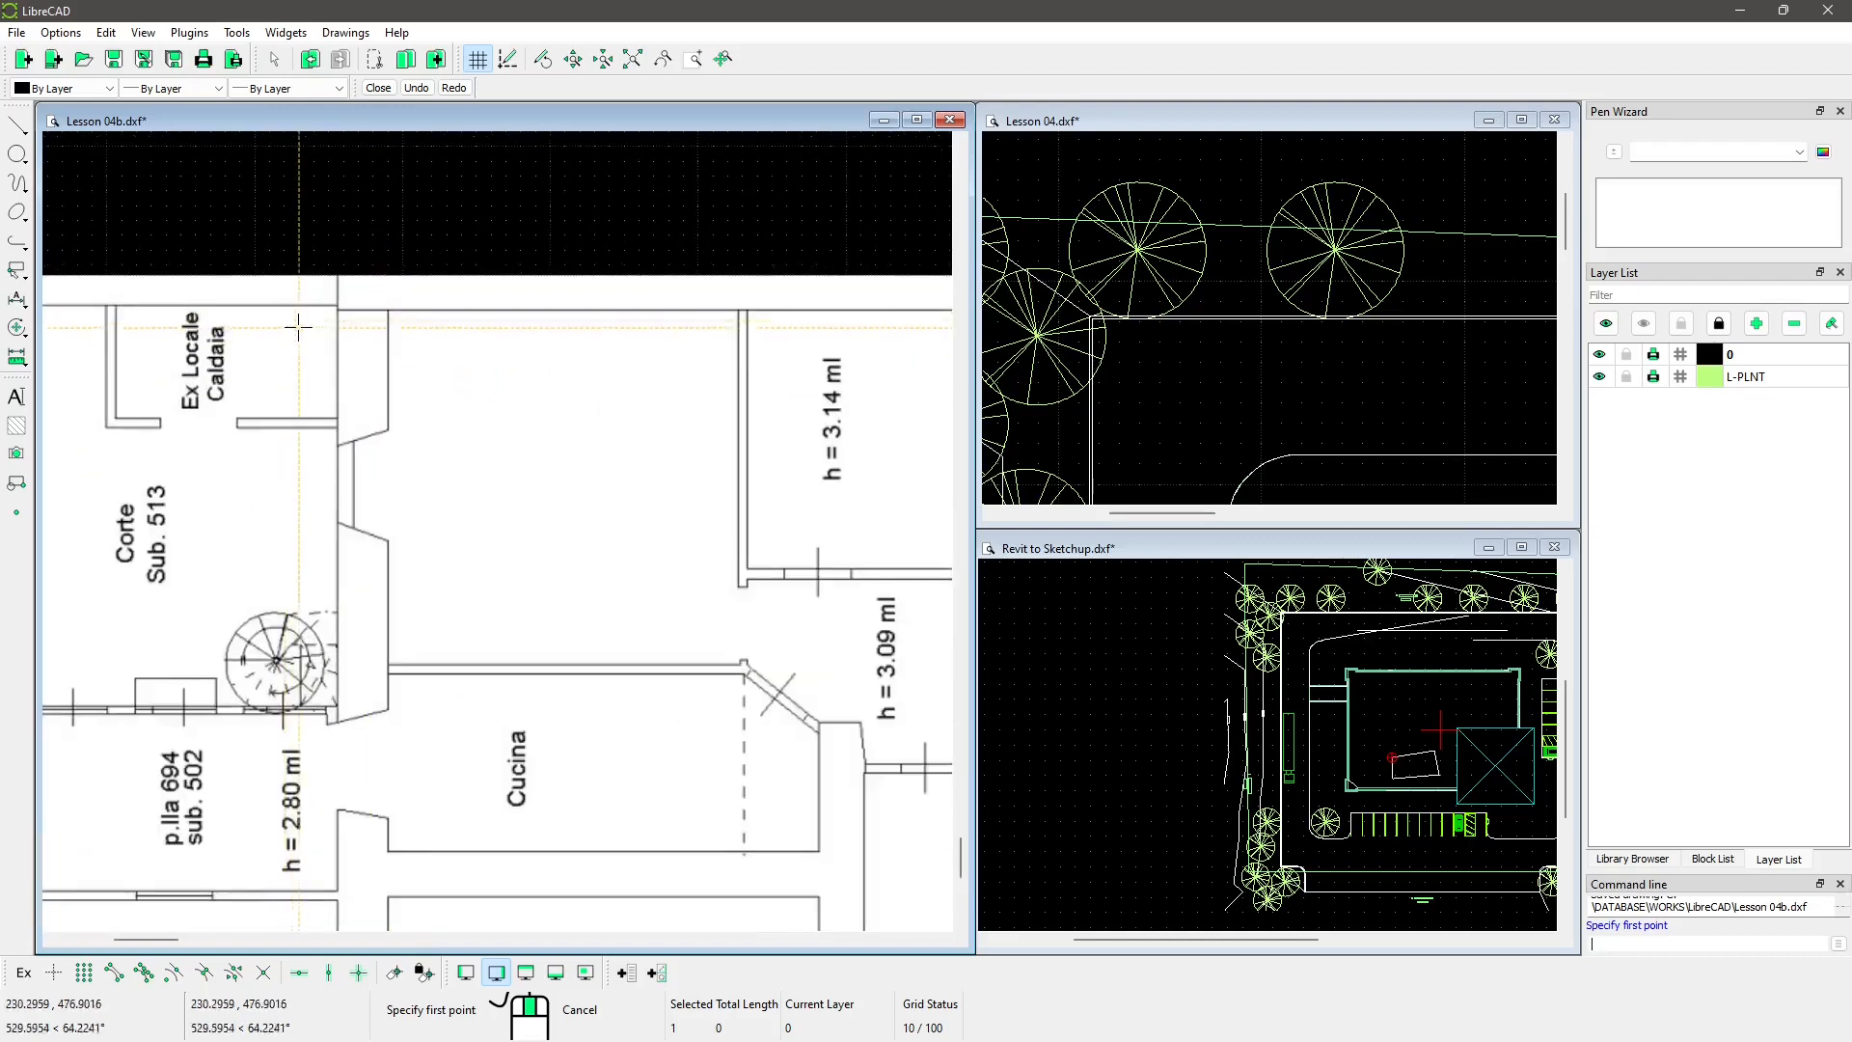
click(20, 125)
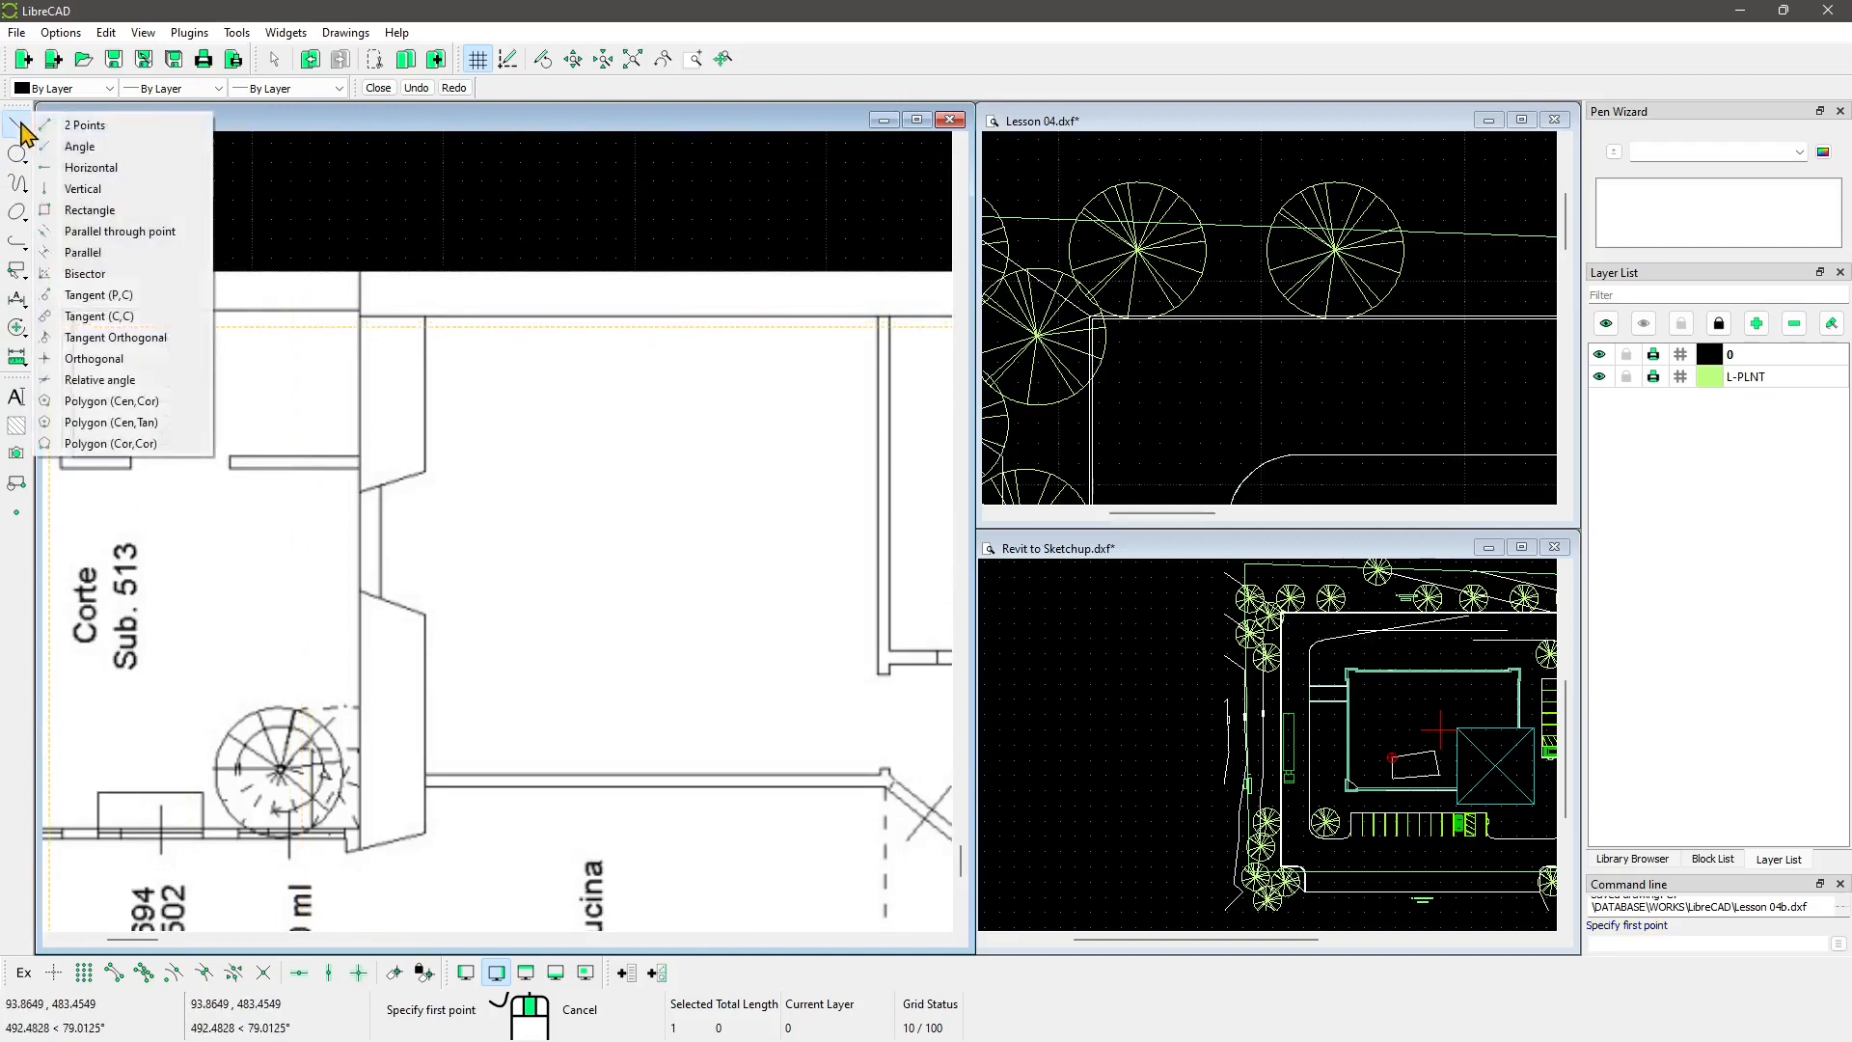
click(83, 122)
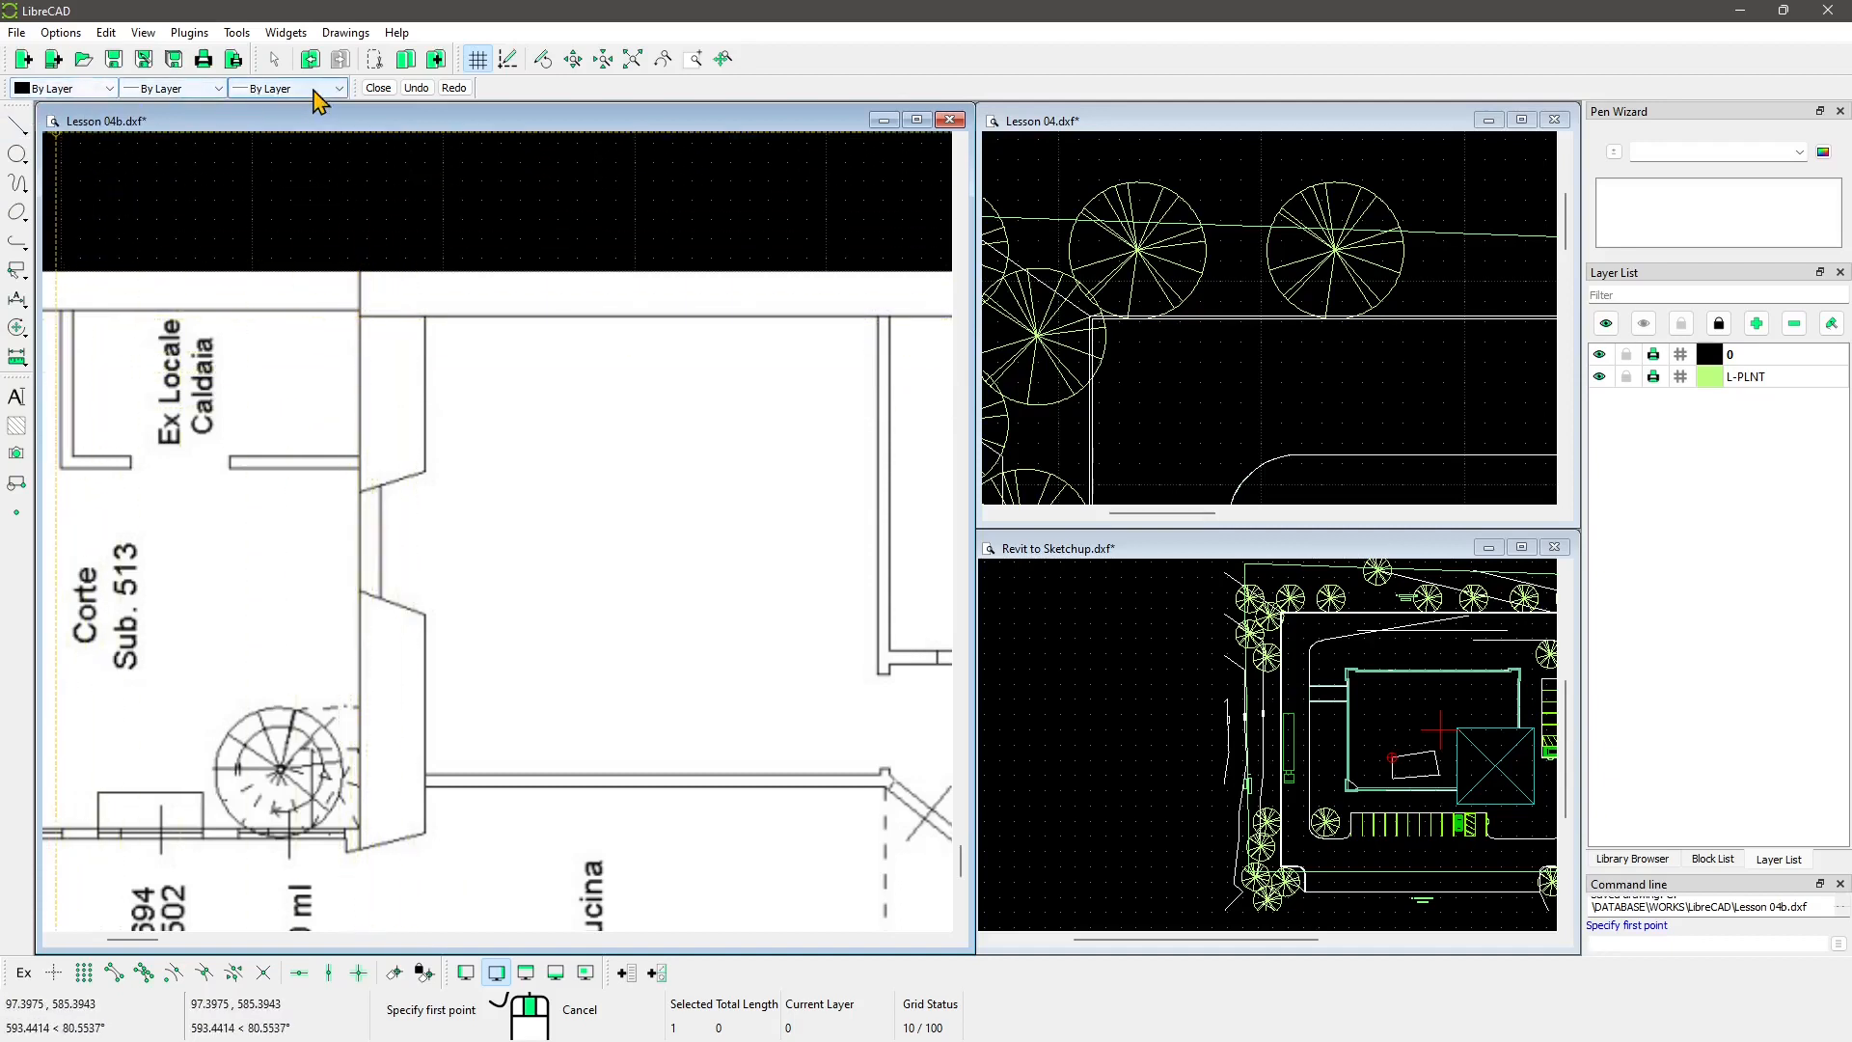
click(46, 89)
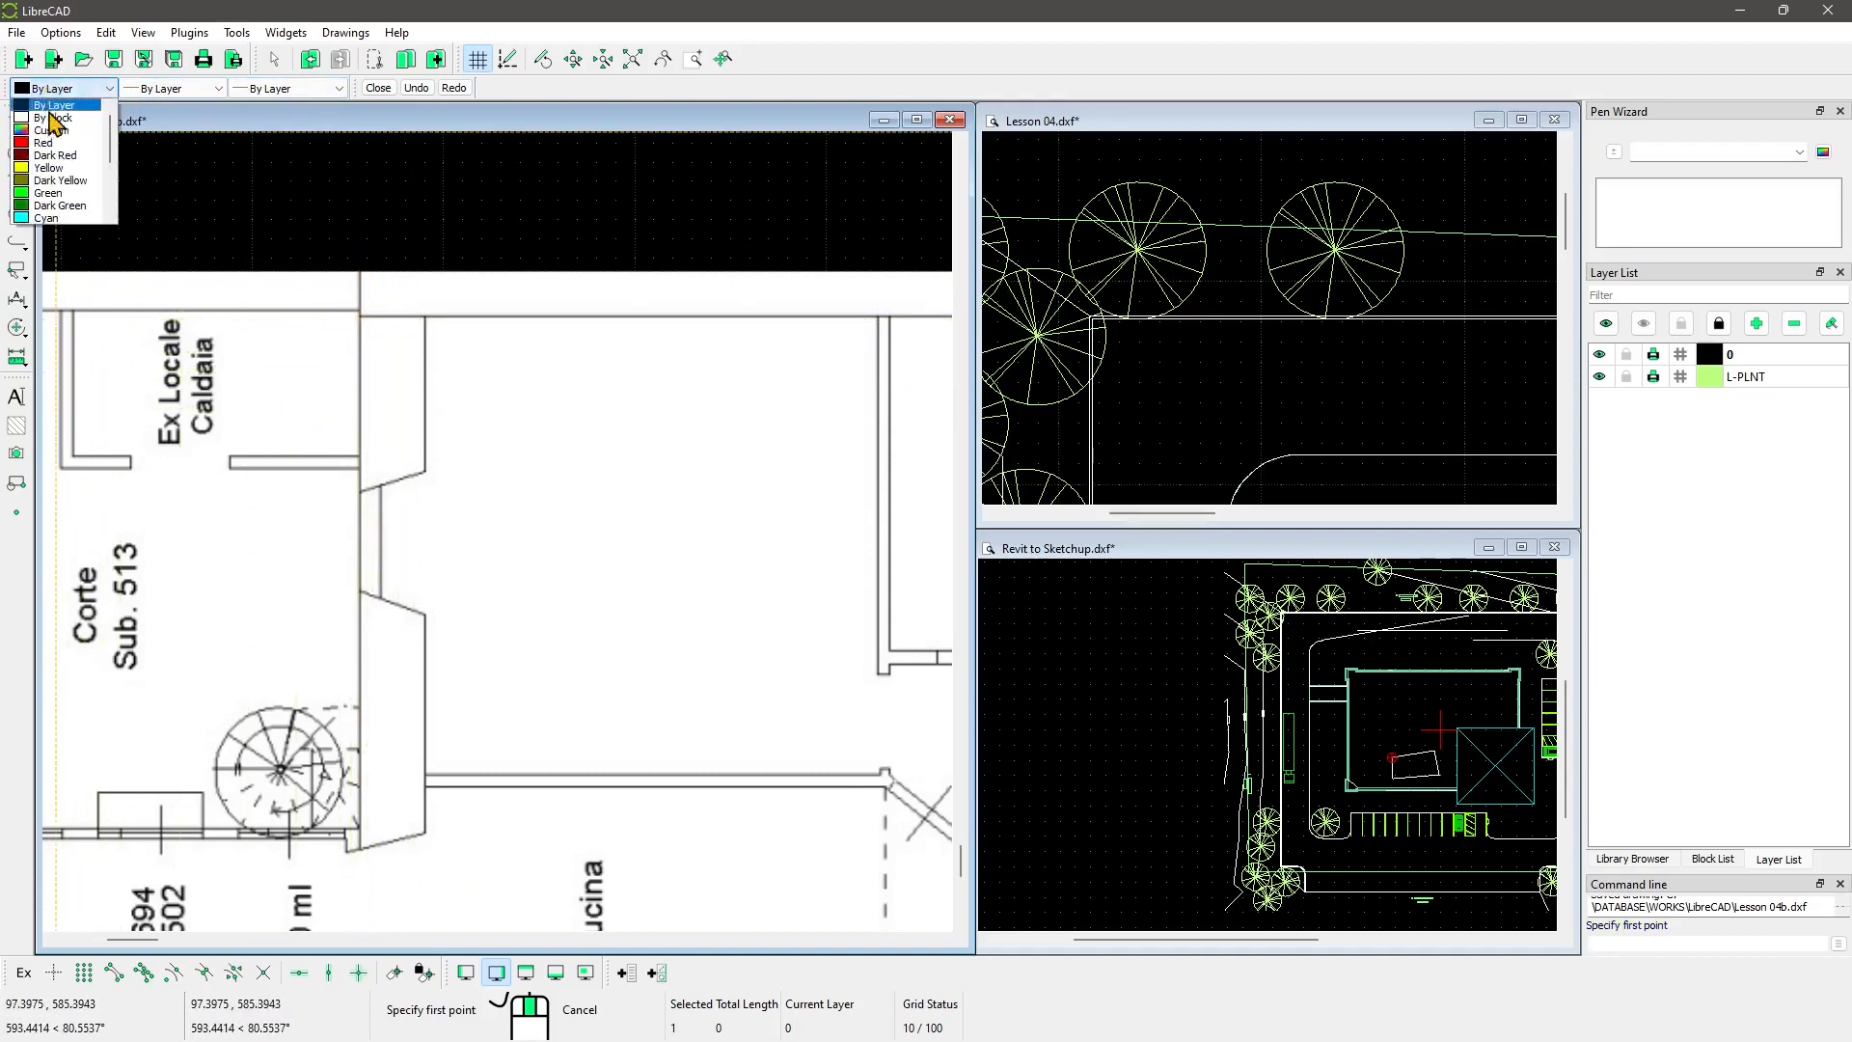
click(63, 135)
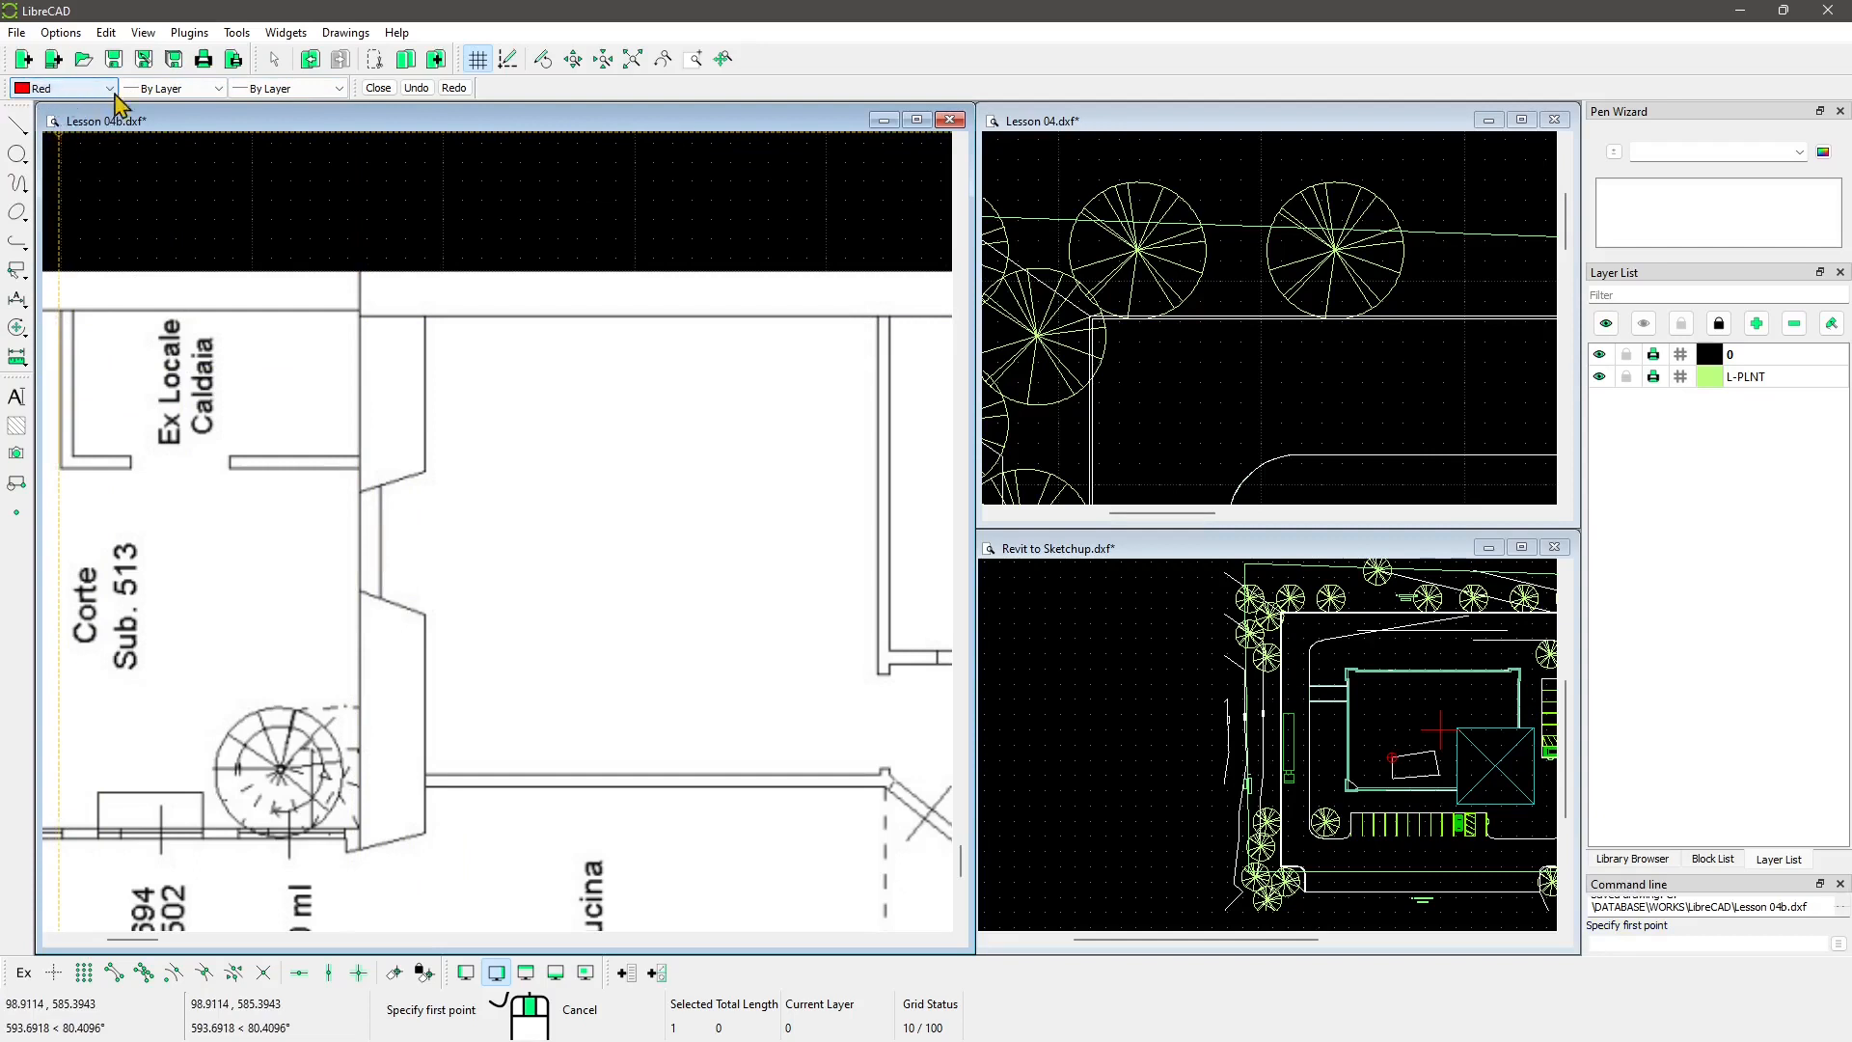
click(164, 88)
scroll(162, 193, down, 5)
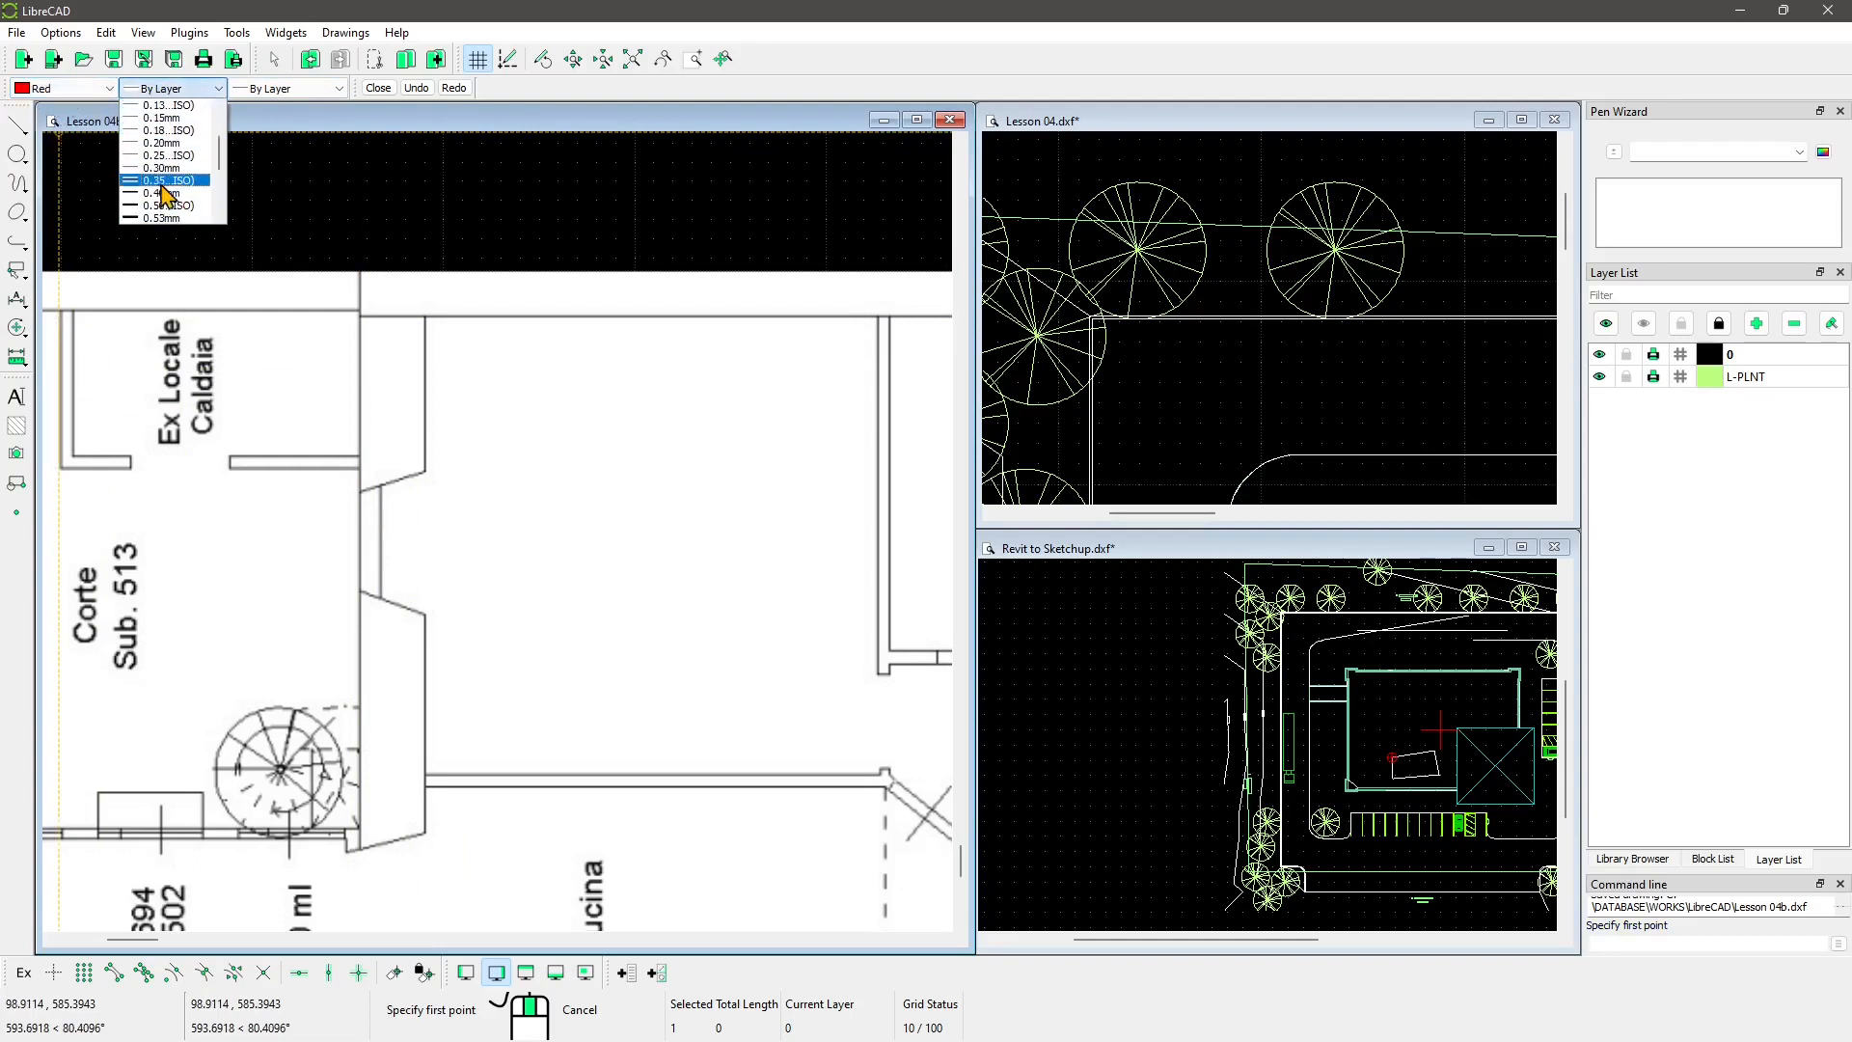
click(161, 193)
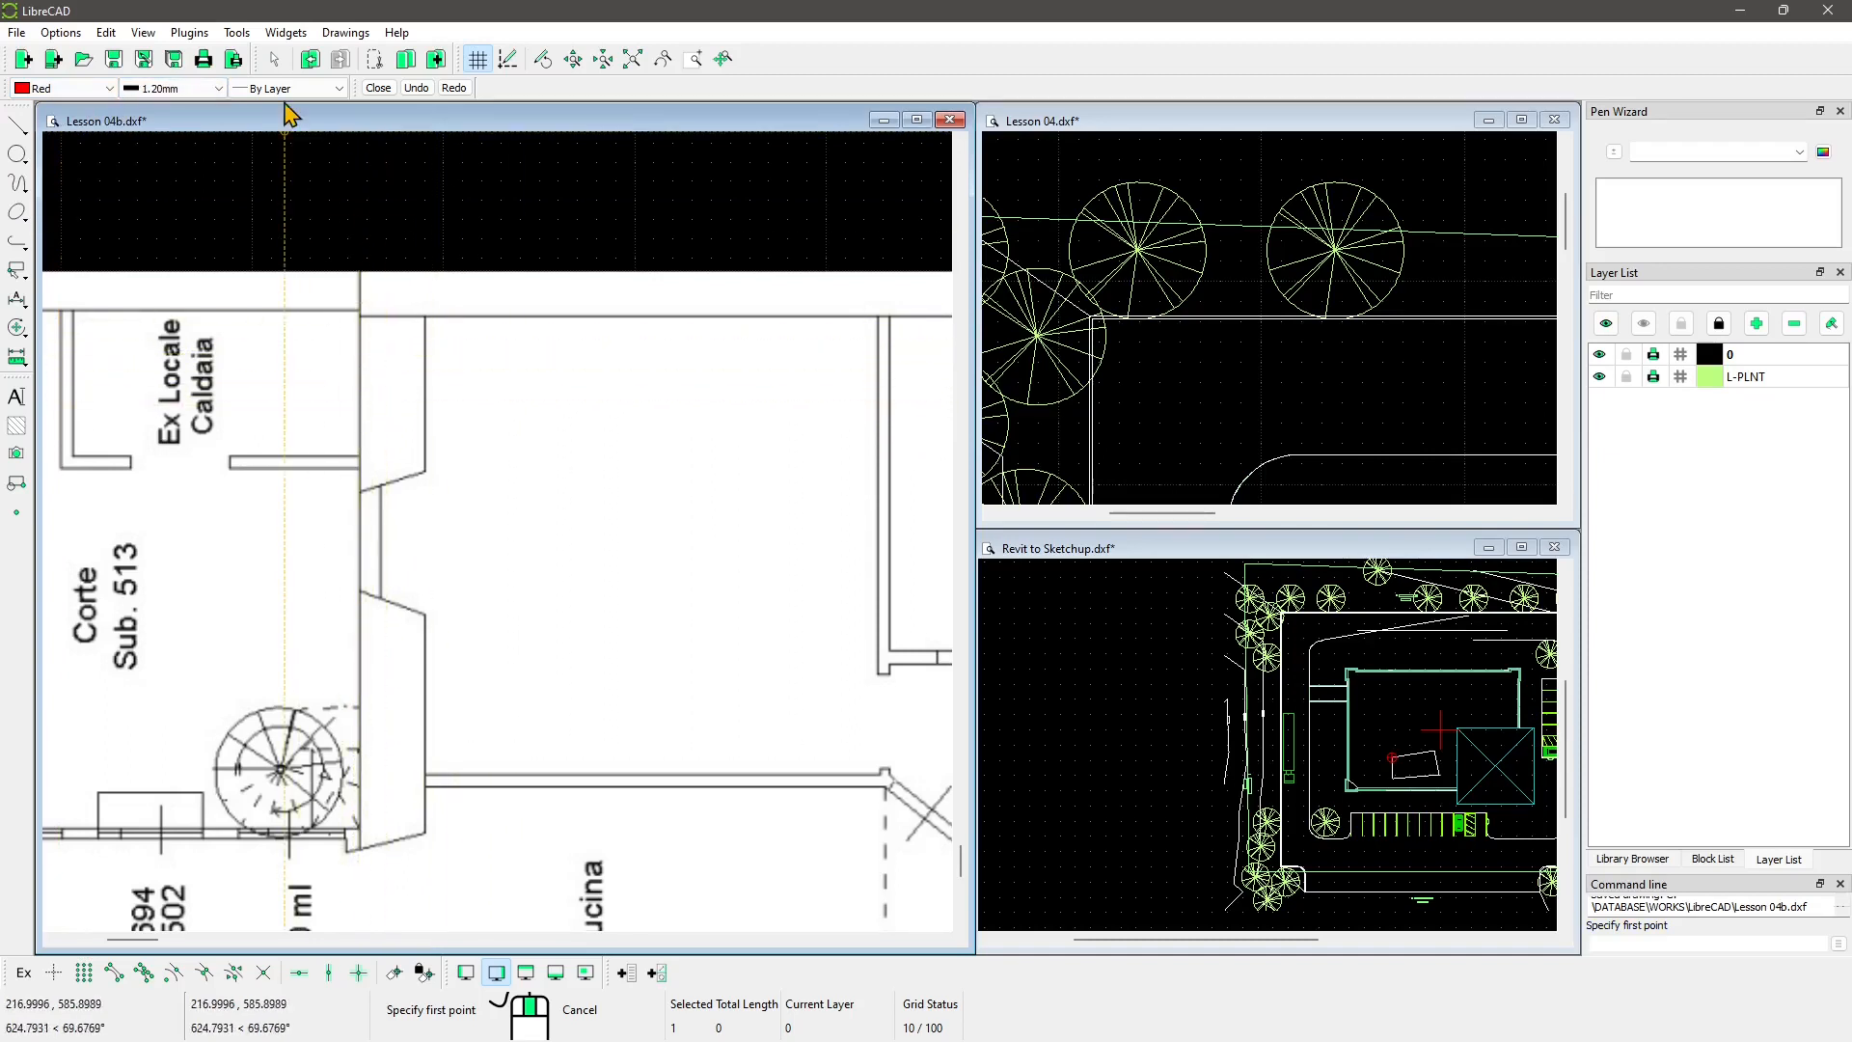
scroll(401, 295, up, 10)
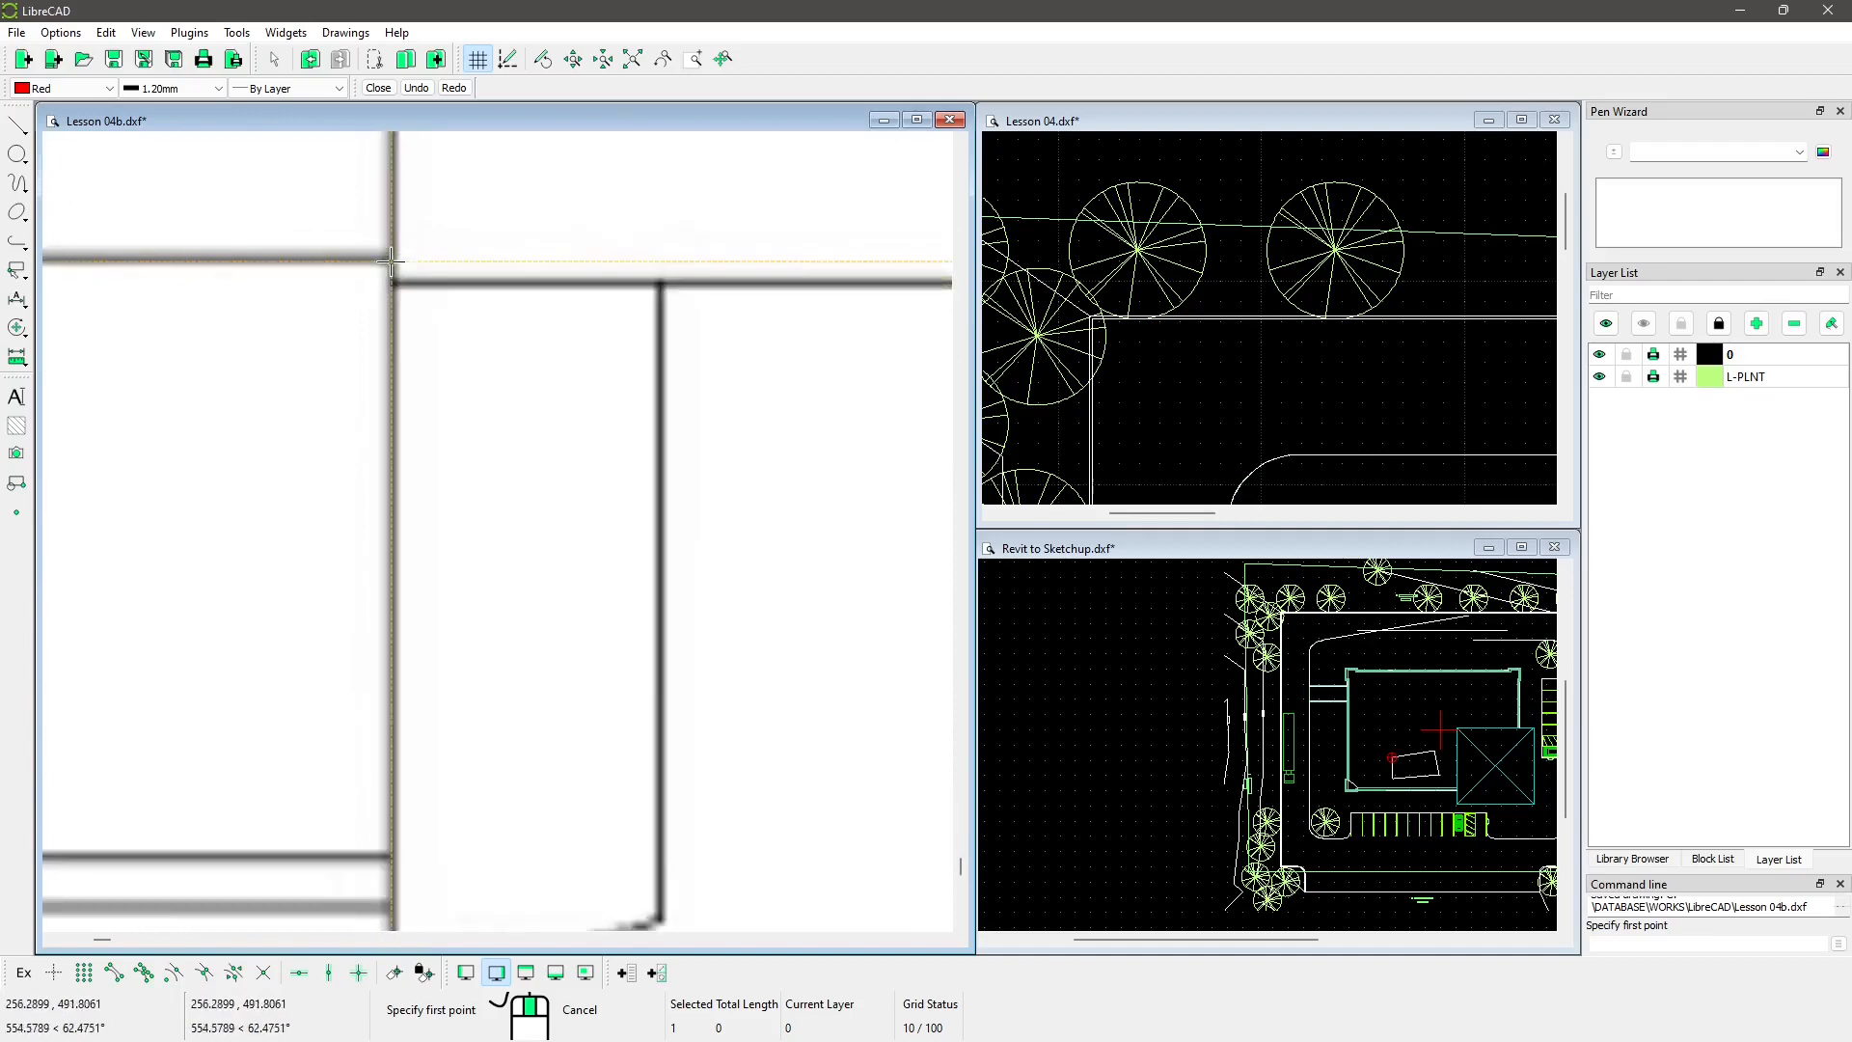
Step: Trace the wall from its upper-left corner through the T intersection to the lower-right corner
click(401, 296)
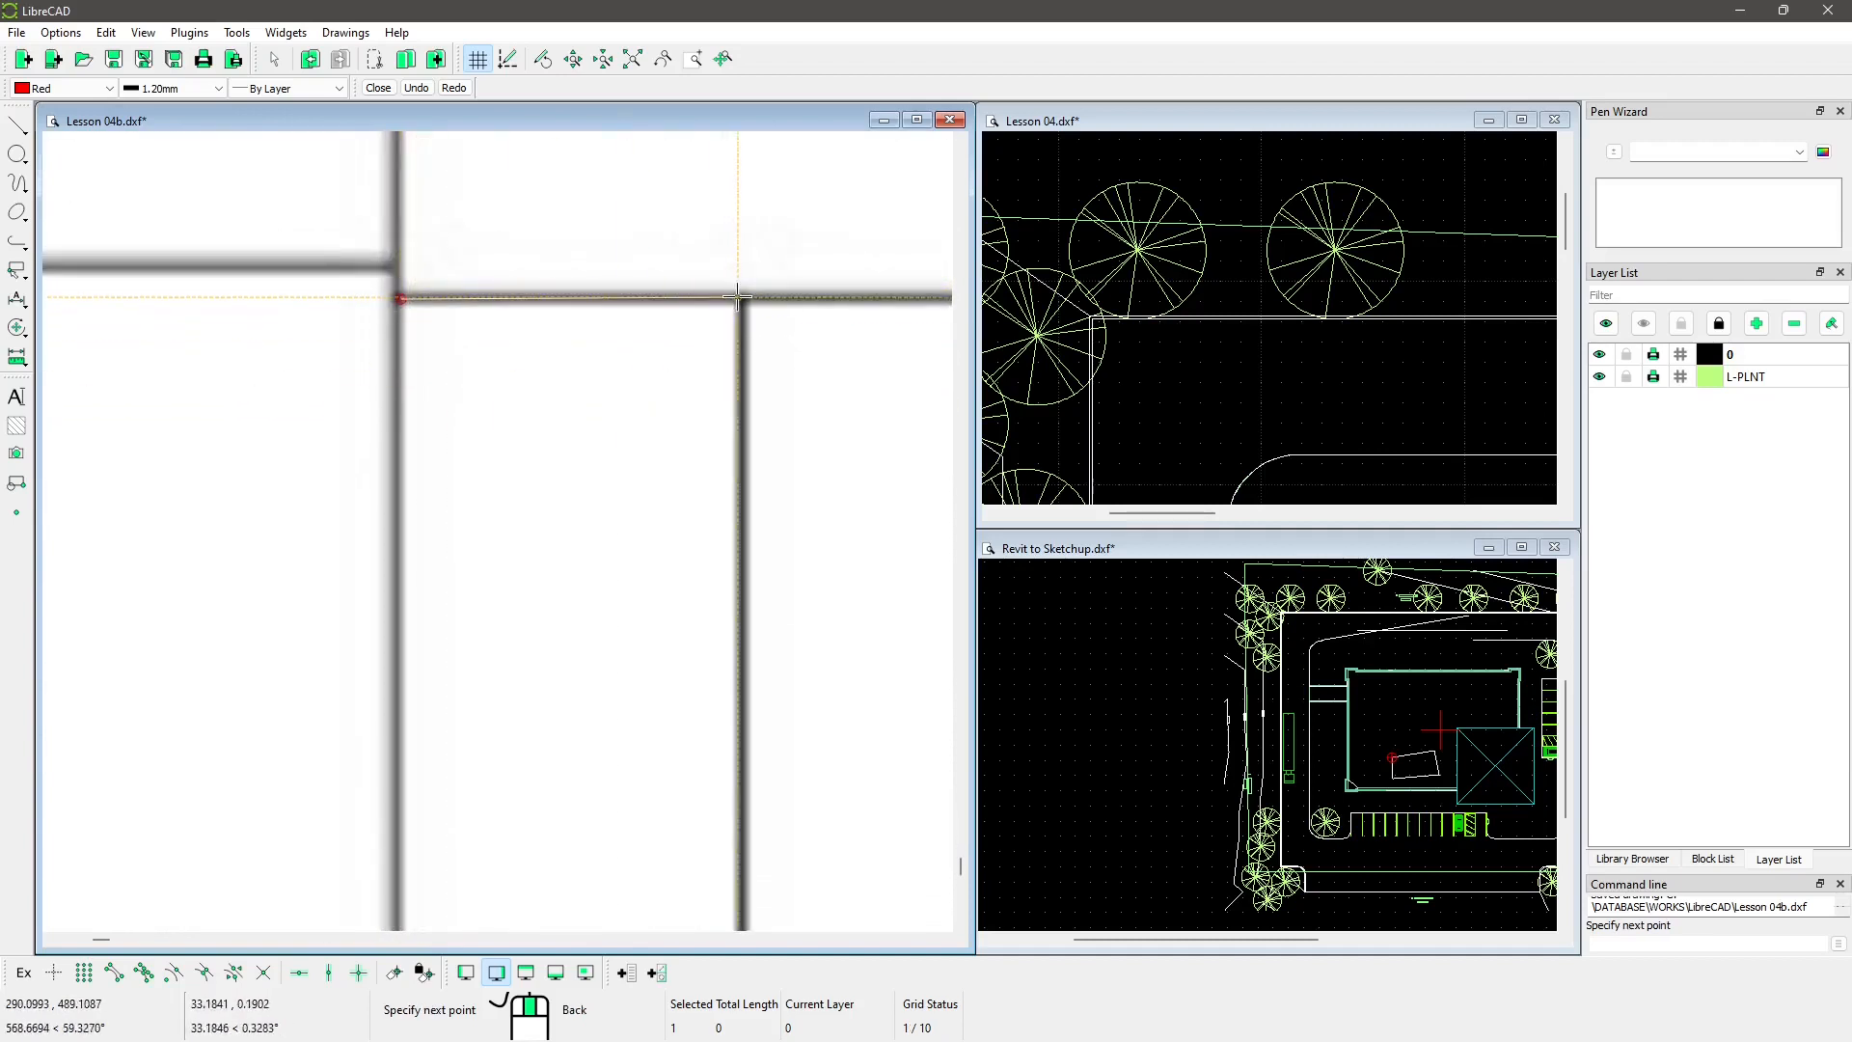
scroll(743, 297, up, 5)
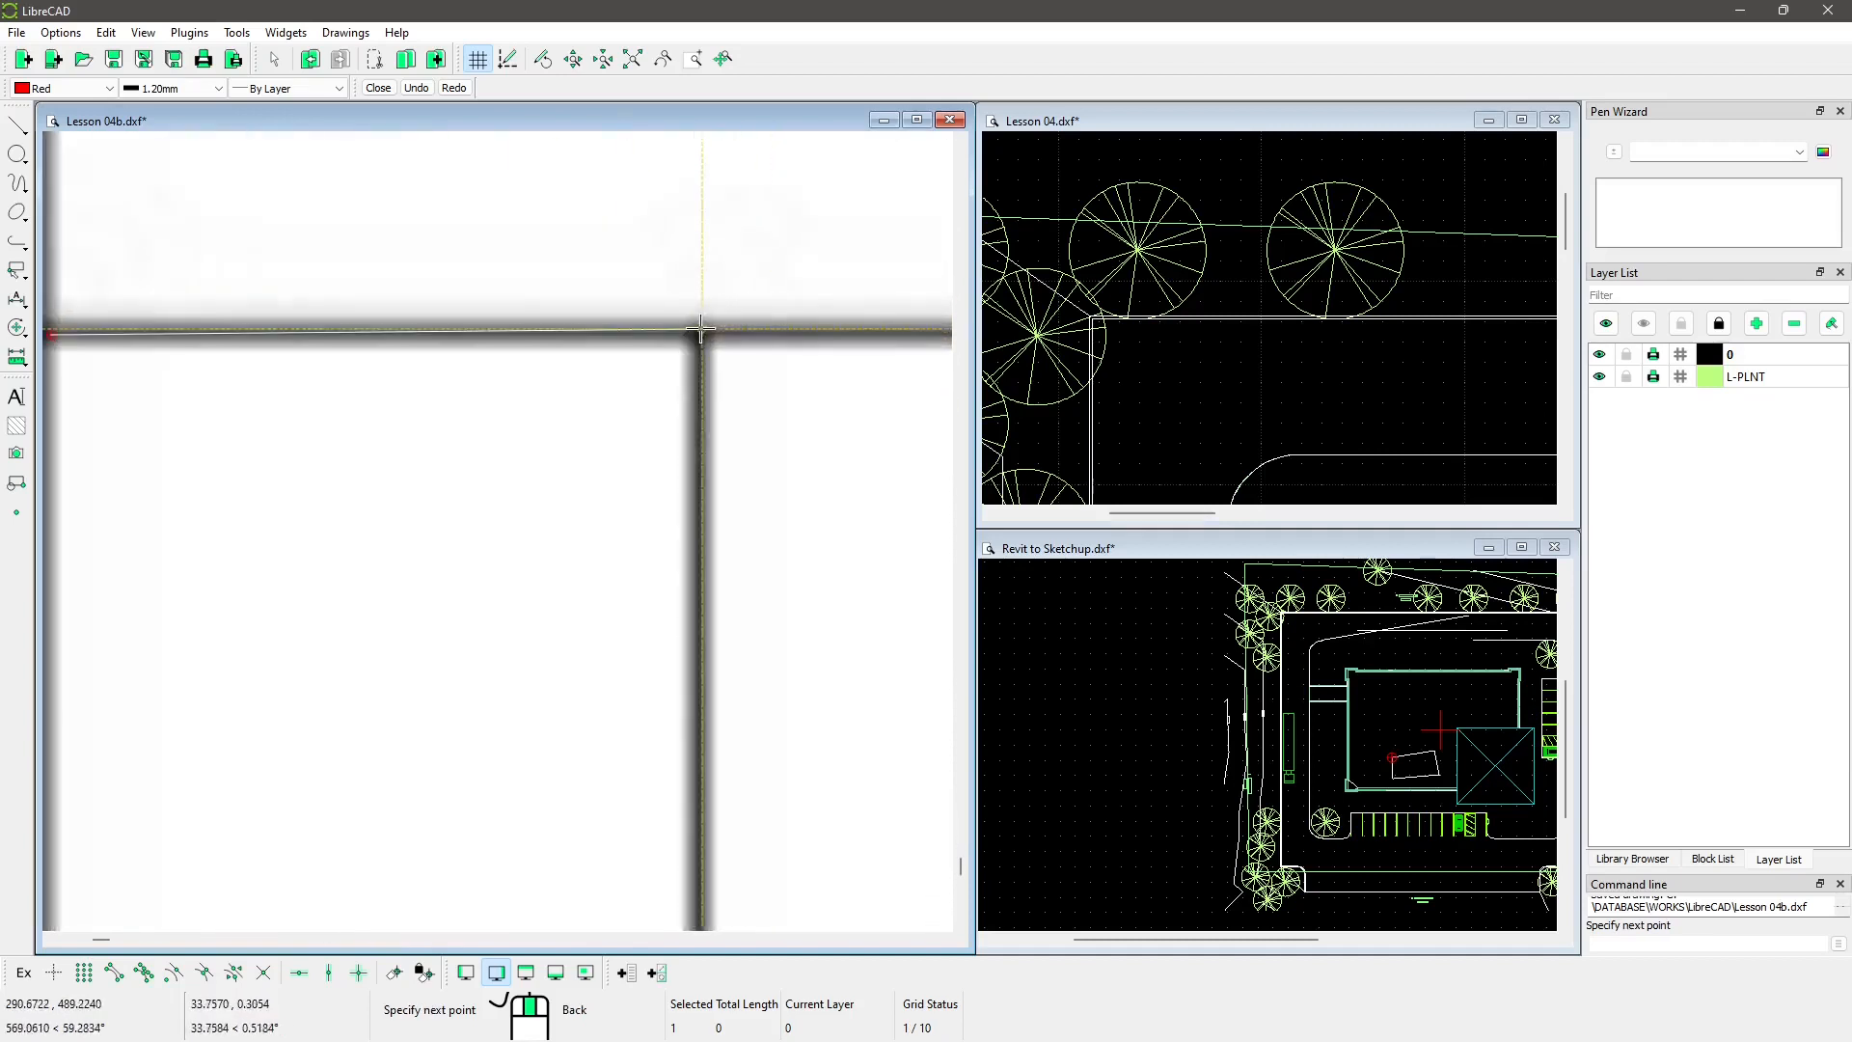
scroll(689, 349, up, 3)
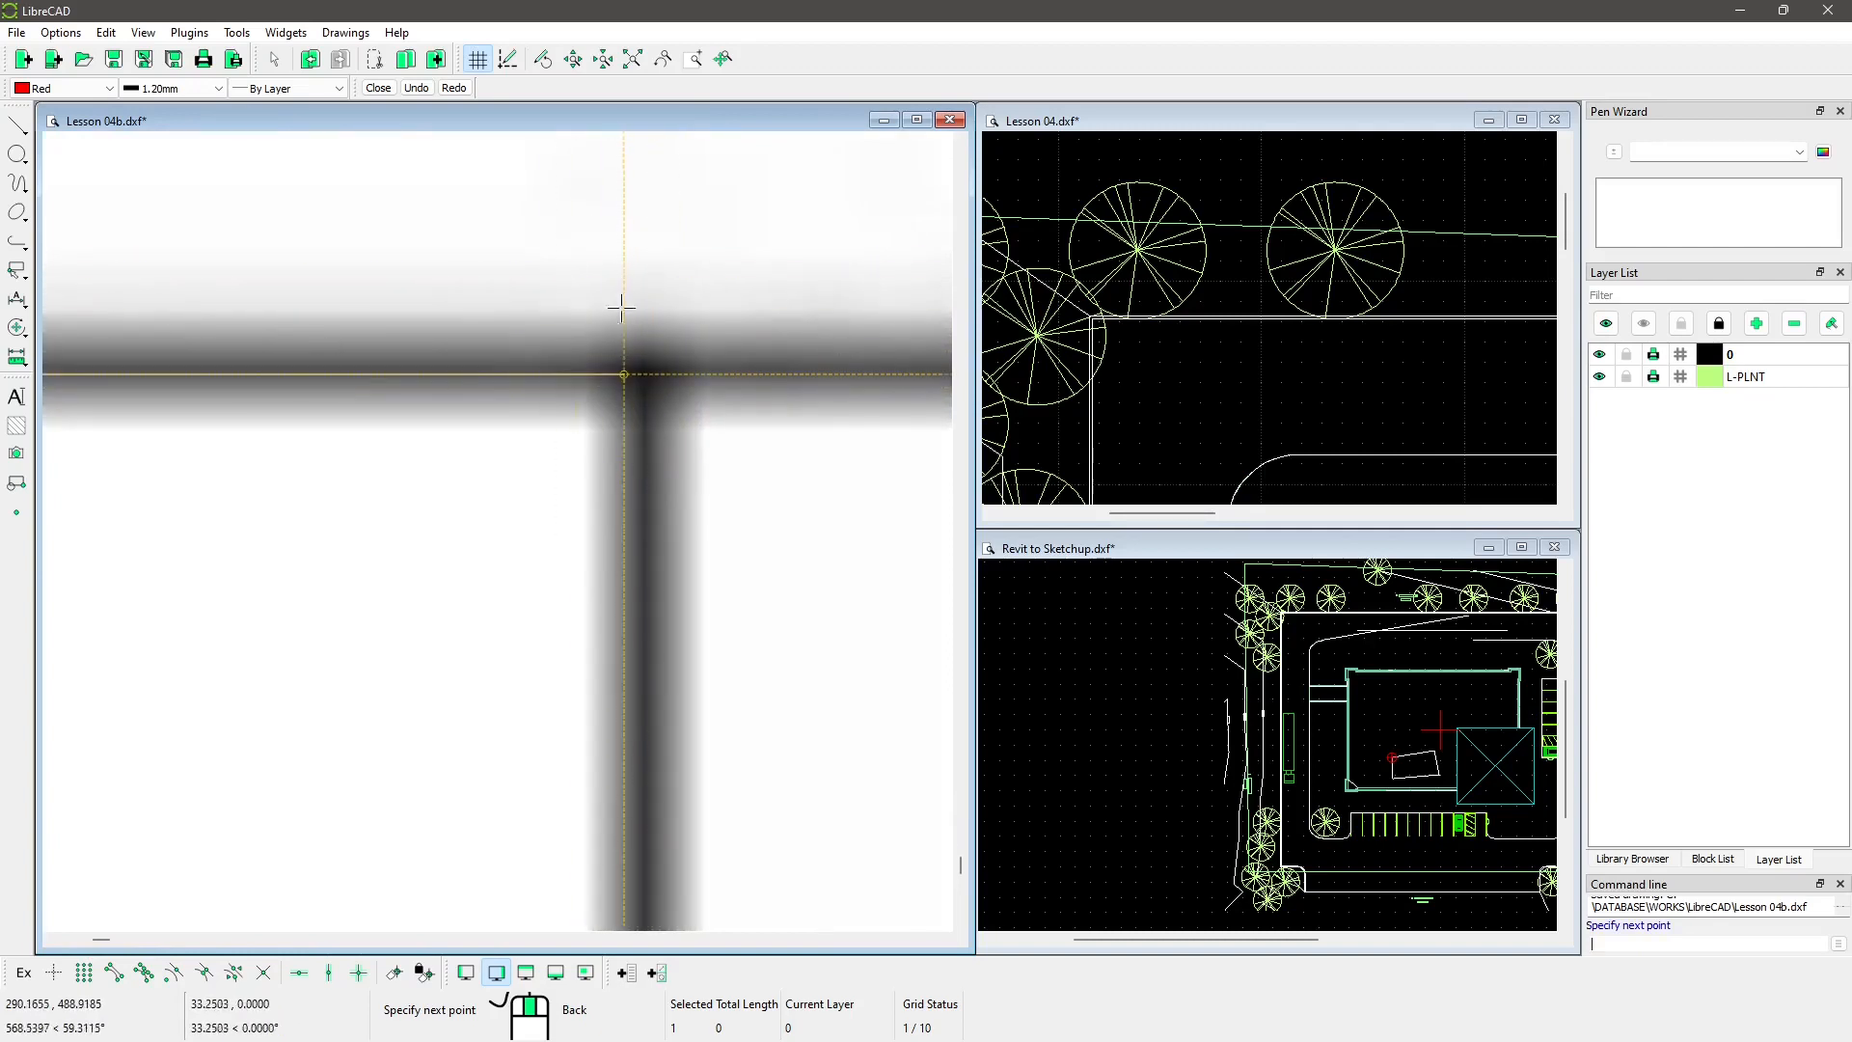
click(639, 378)
scroll(711, 215, down, 6)
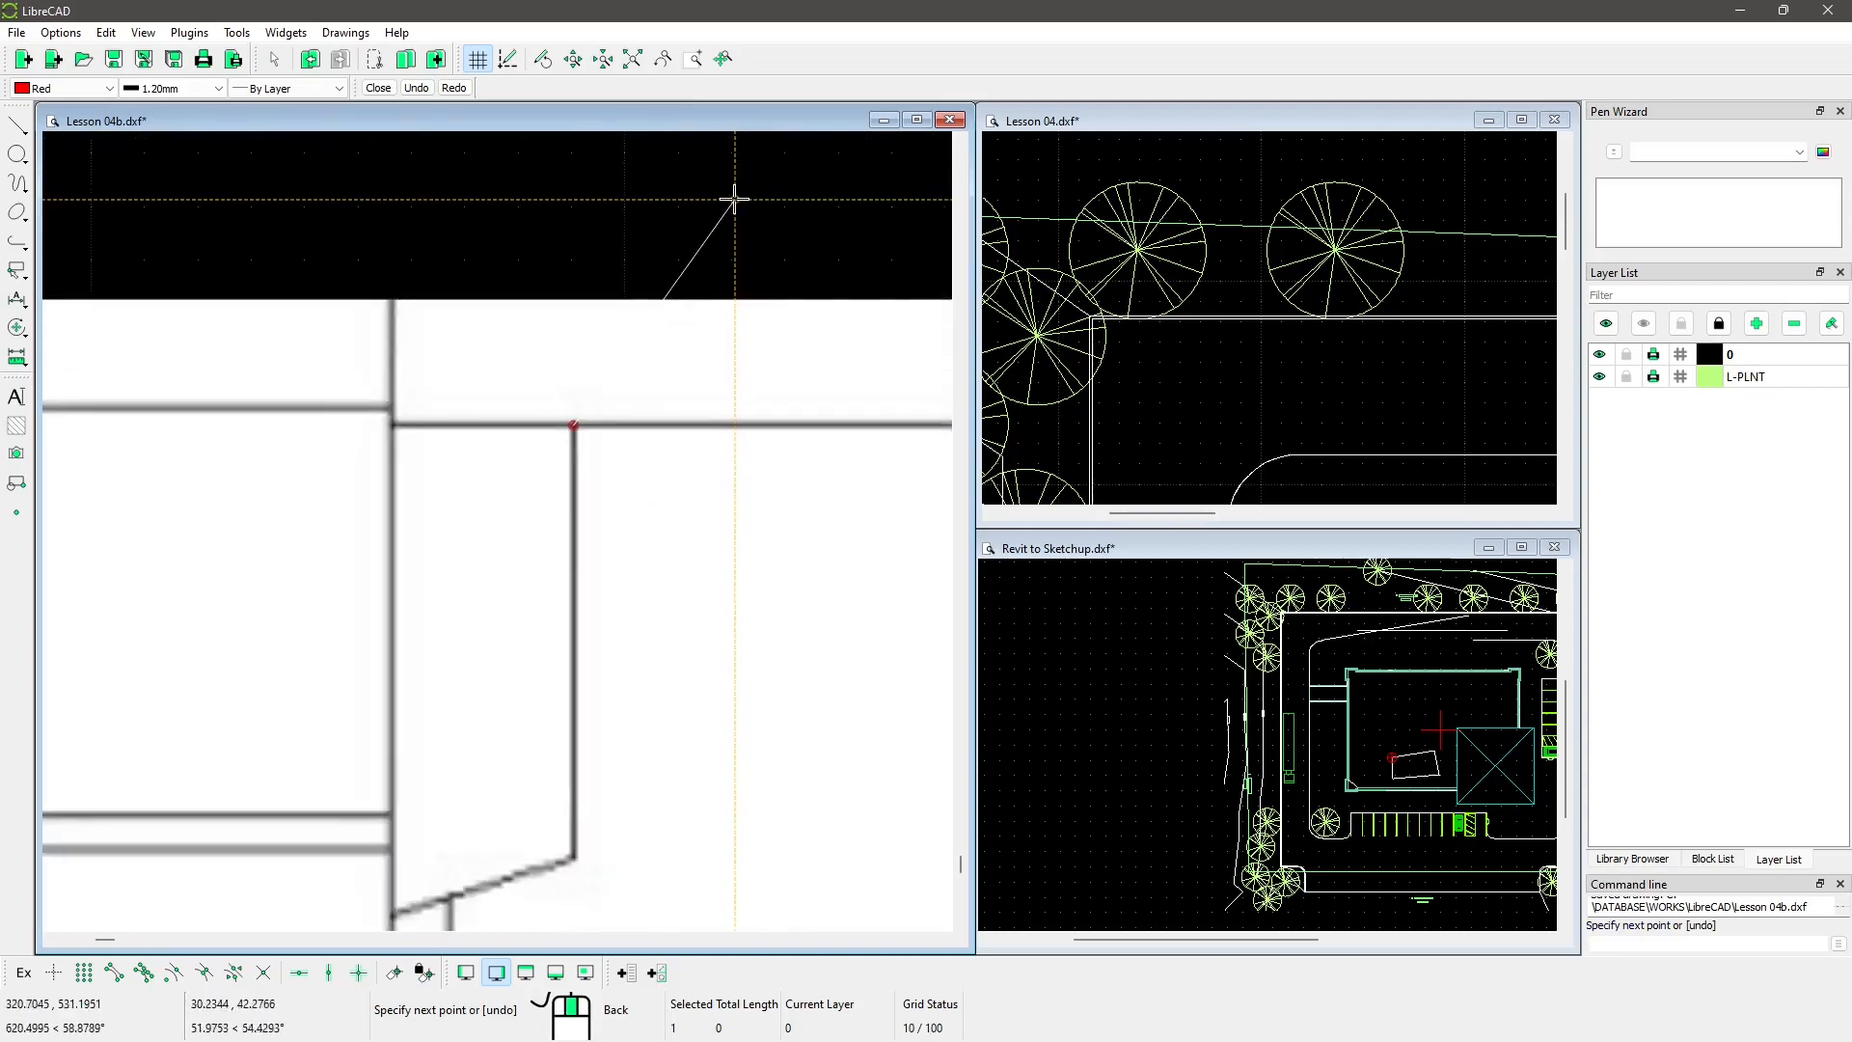
scroll(798, 744, up, 6)
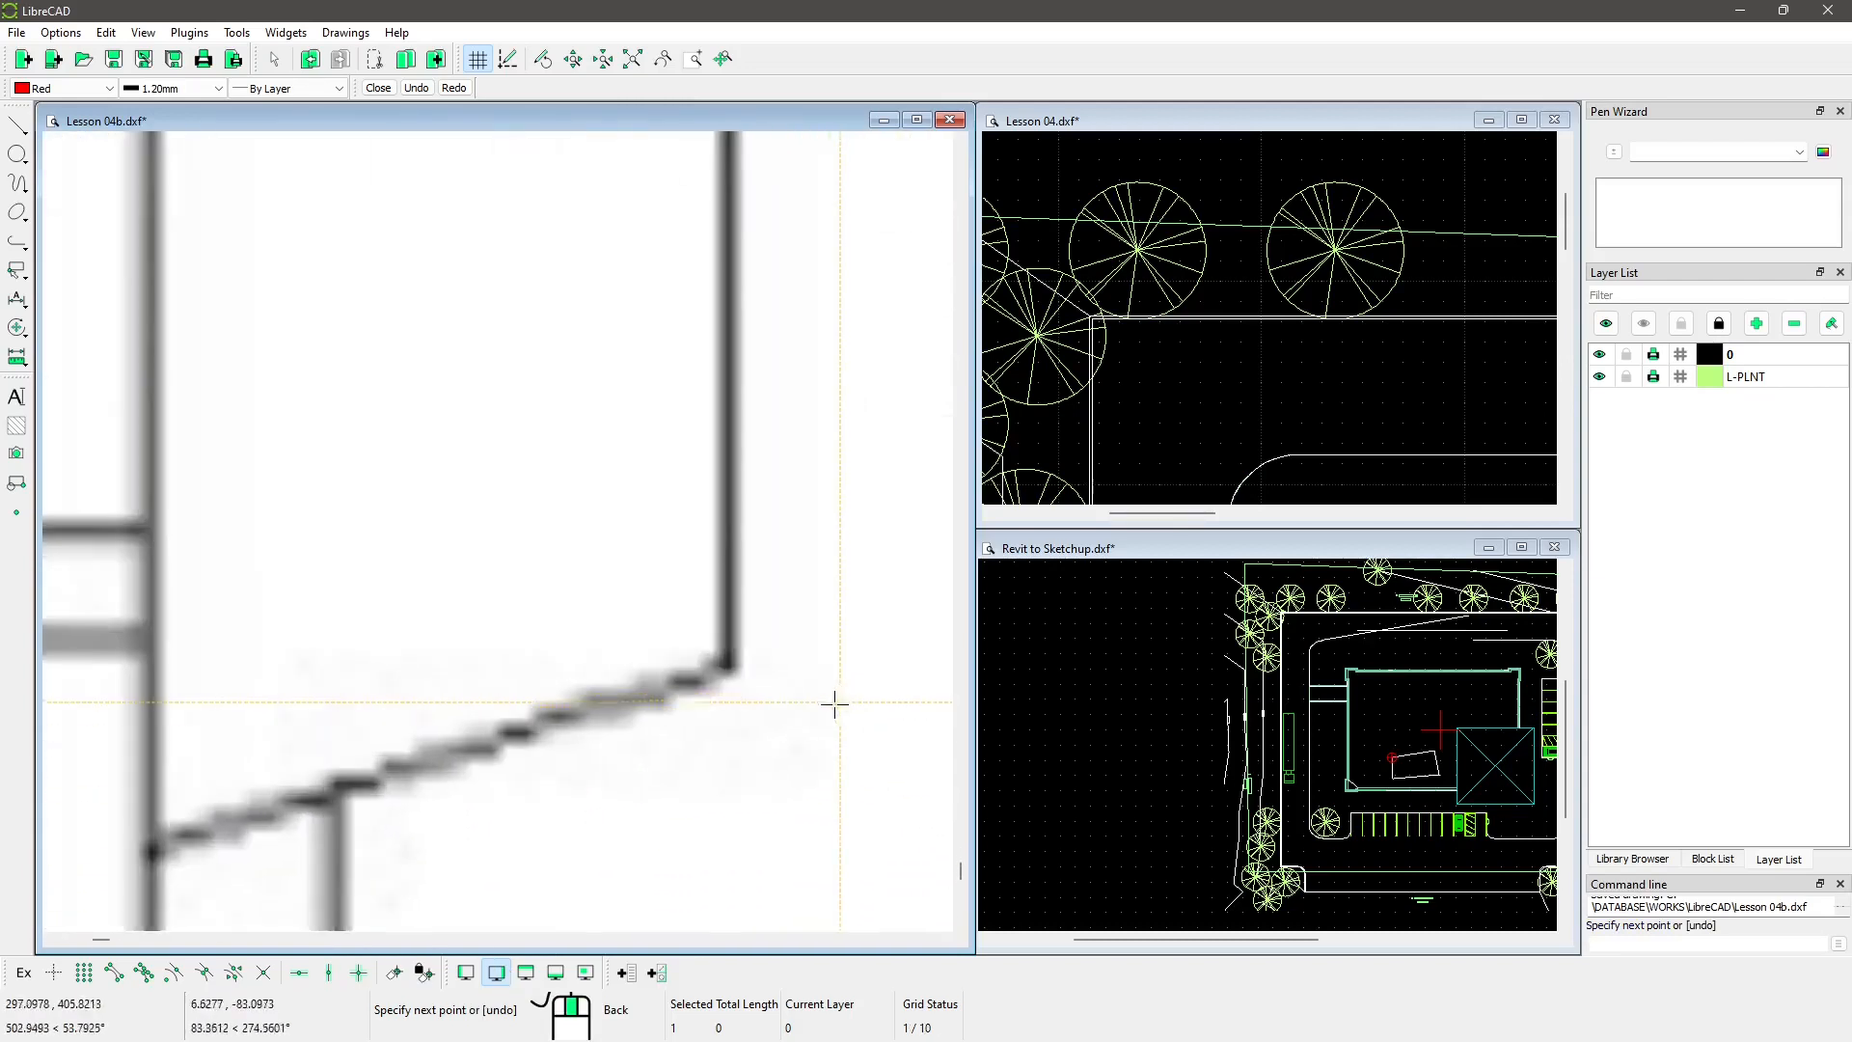
scroll(663, 629, up, 2)
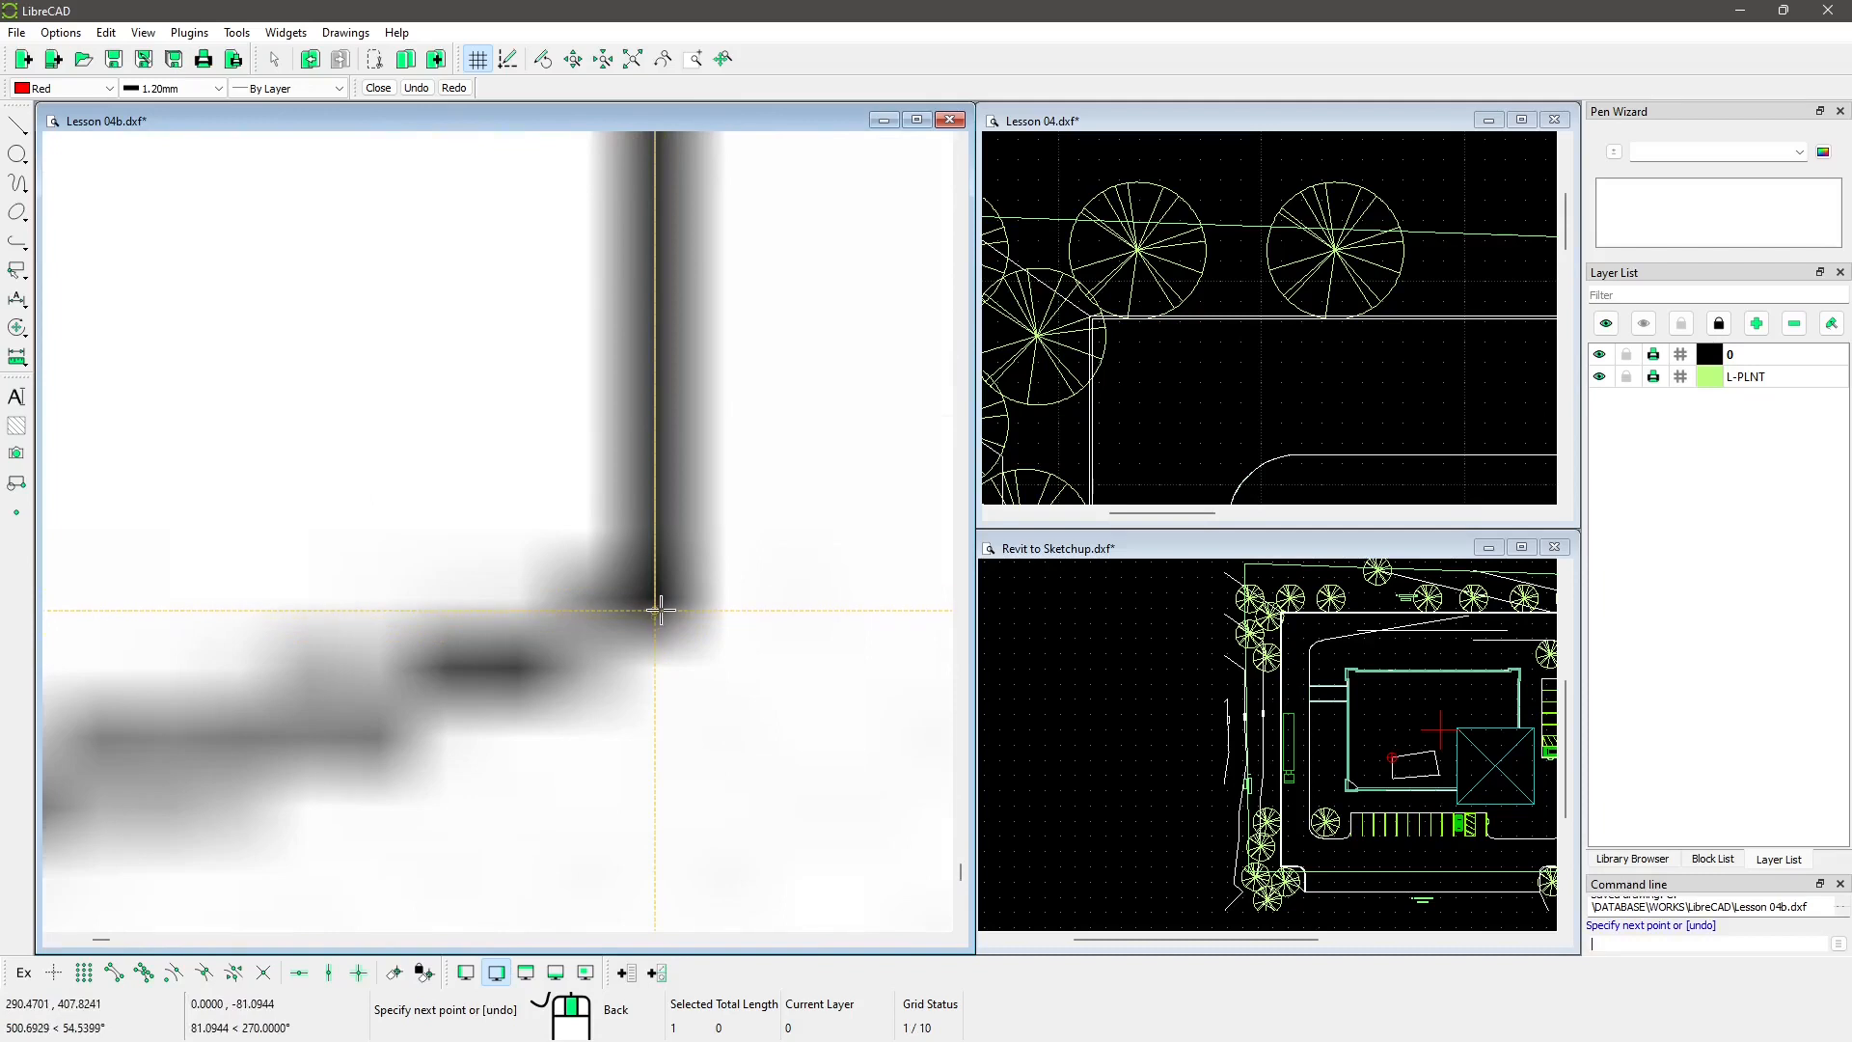
click(661, 599)
Step: Add the wall's lower-left corner and close the outline back to its start point
scroll(727, 534, down, 3)
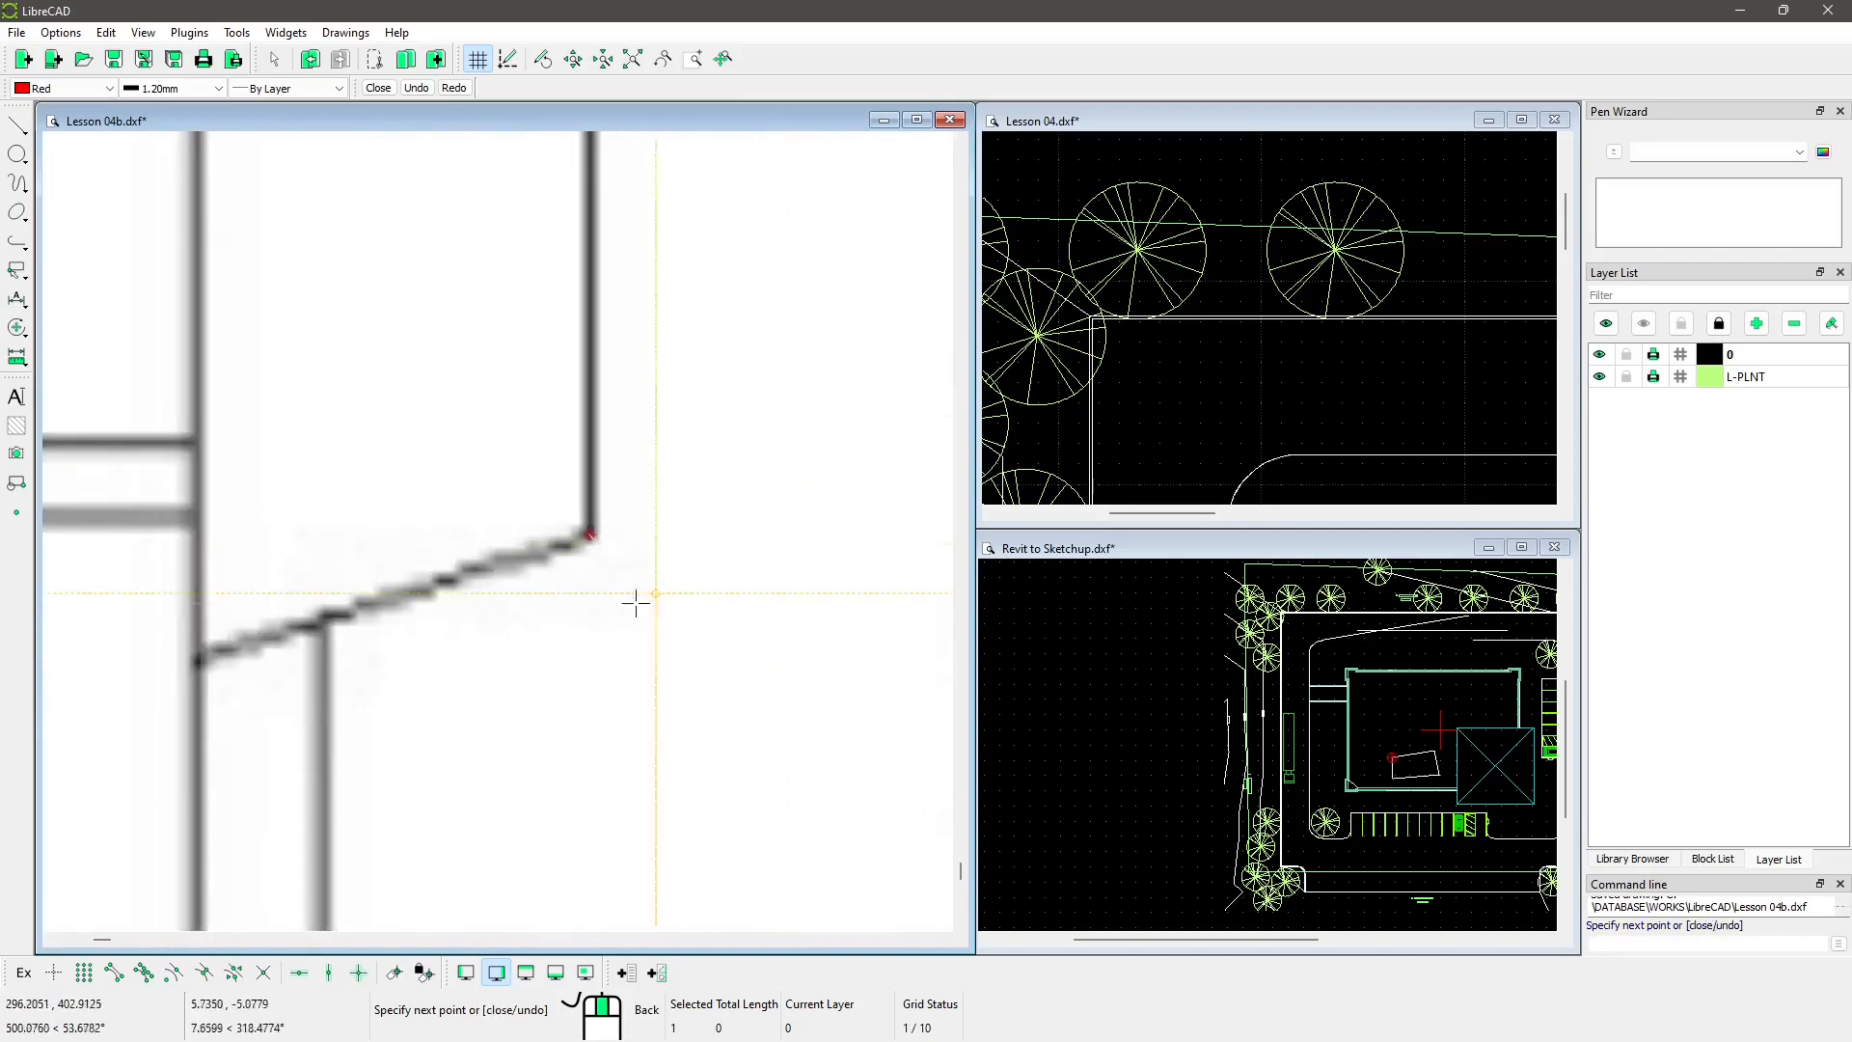
scroll(307, 625, up, 8)
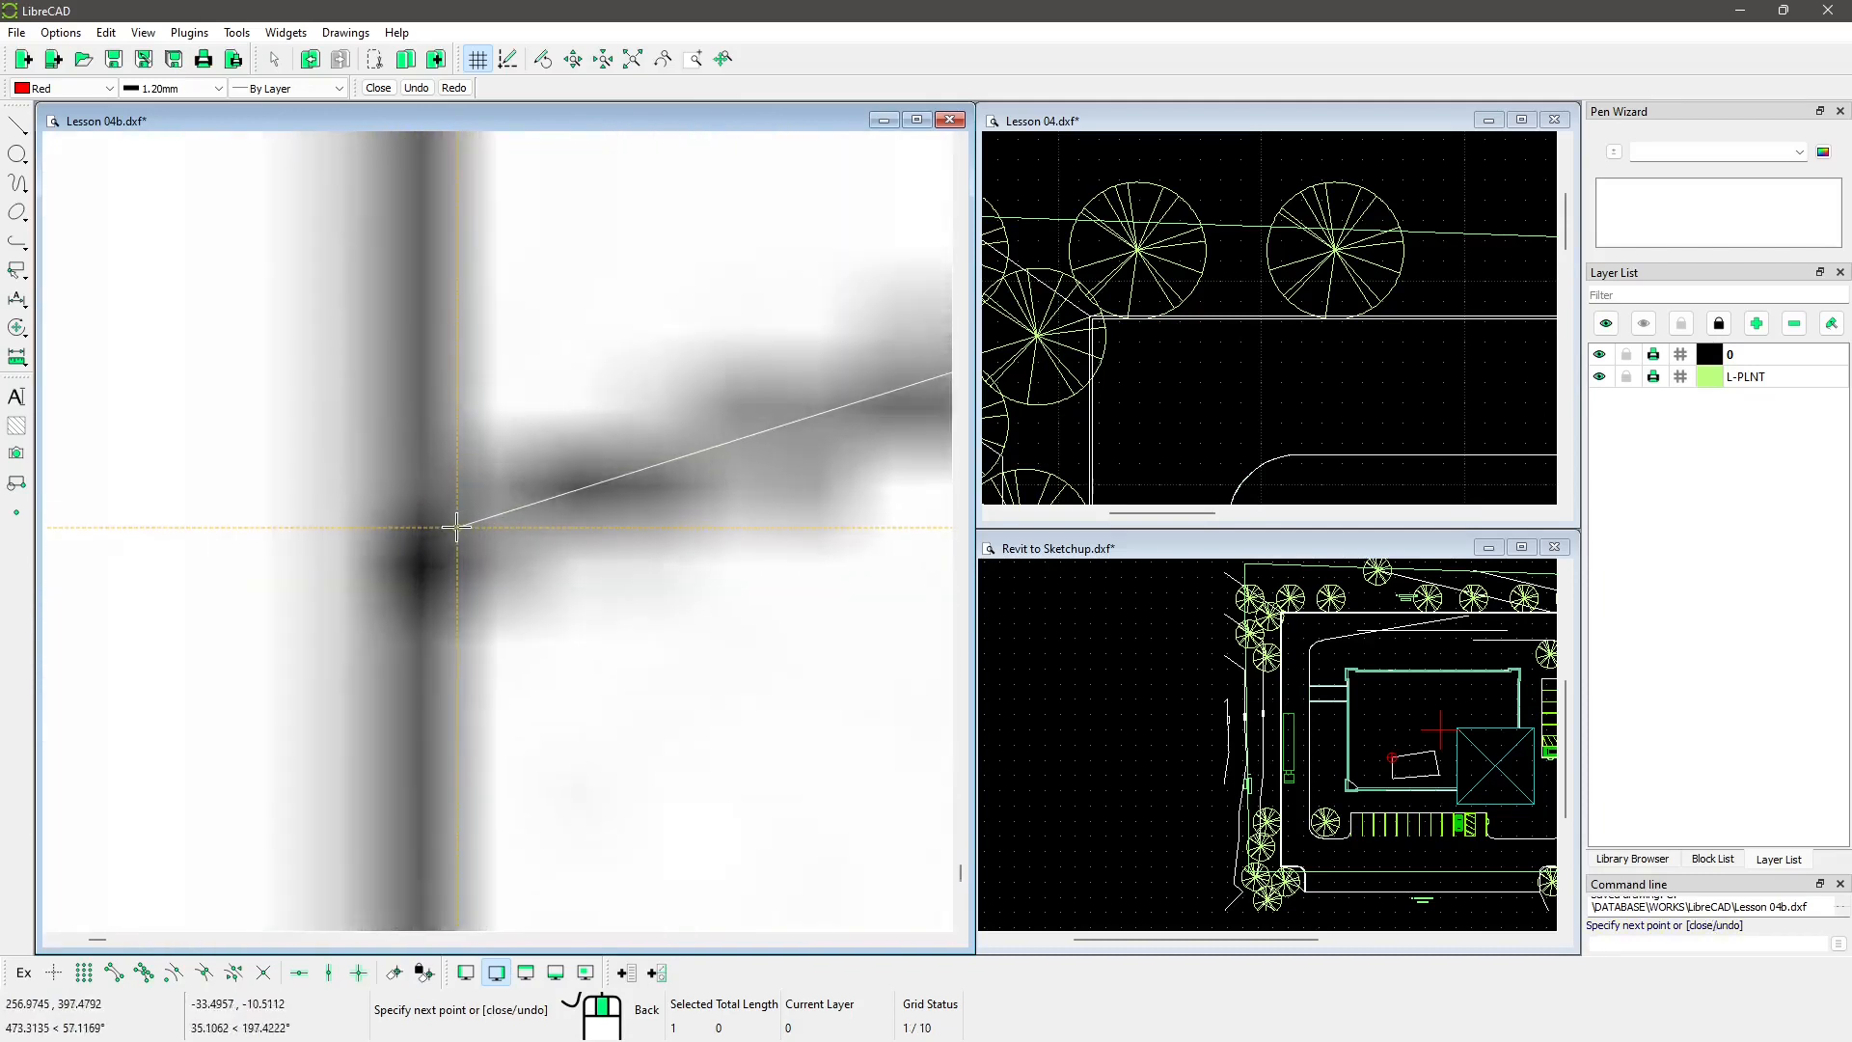
shift+click(410, 579)
scroll(246, 762, down, 5)
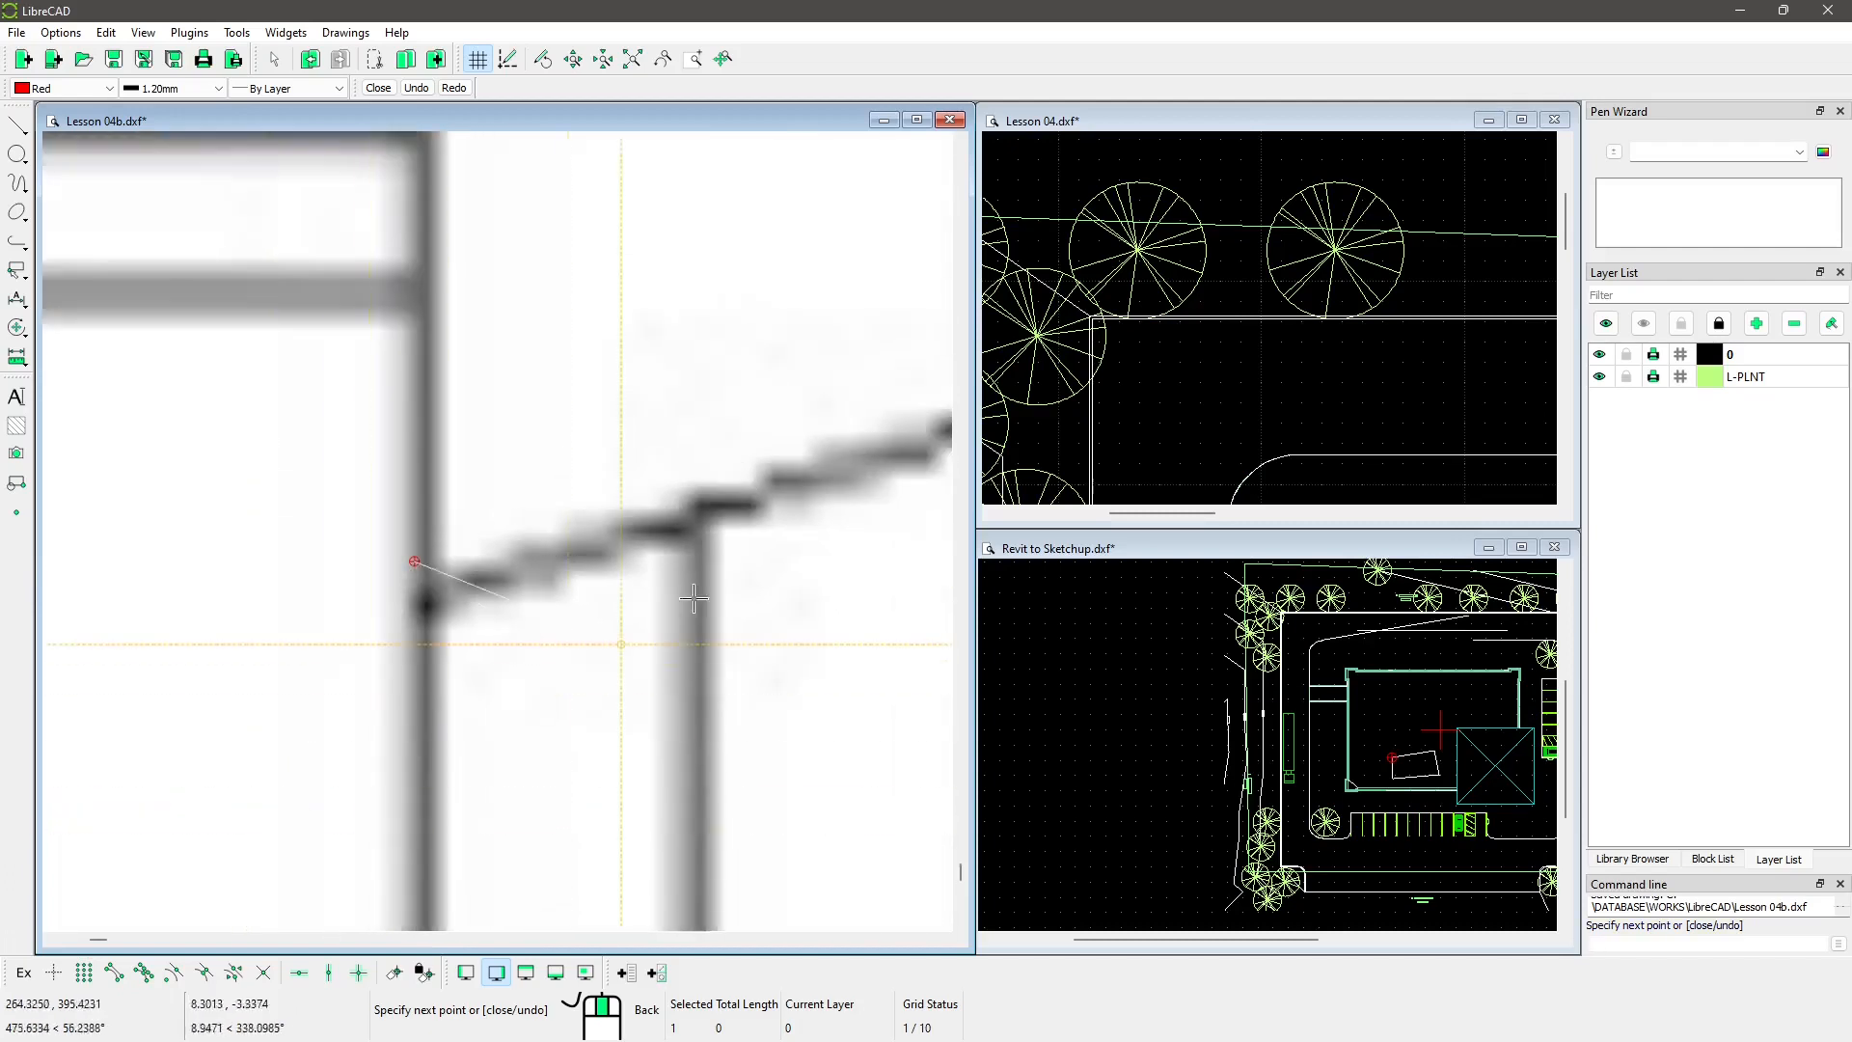
scroll(413, 617, down, 2)
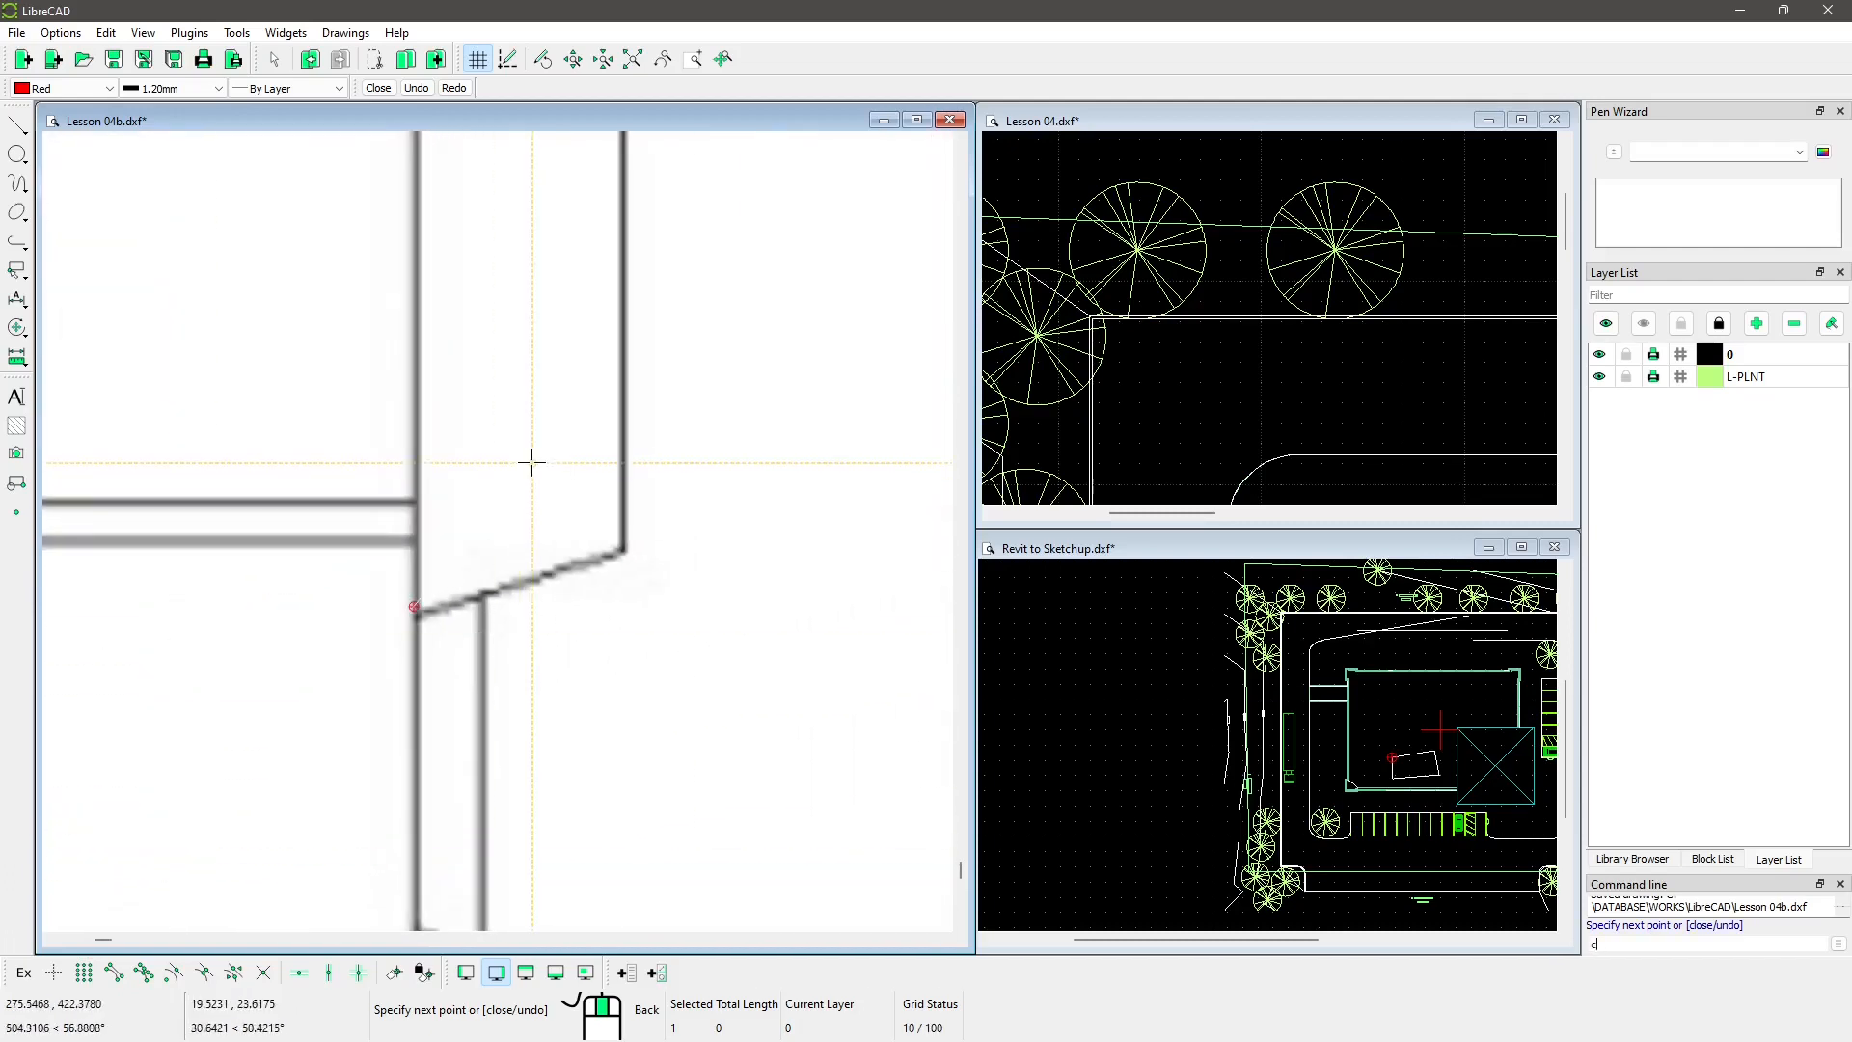
key(Return)
scroll(371, 457, down, 6)
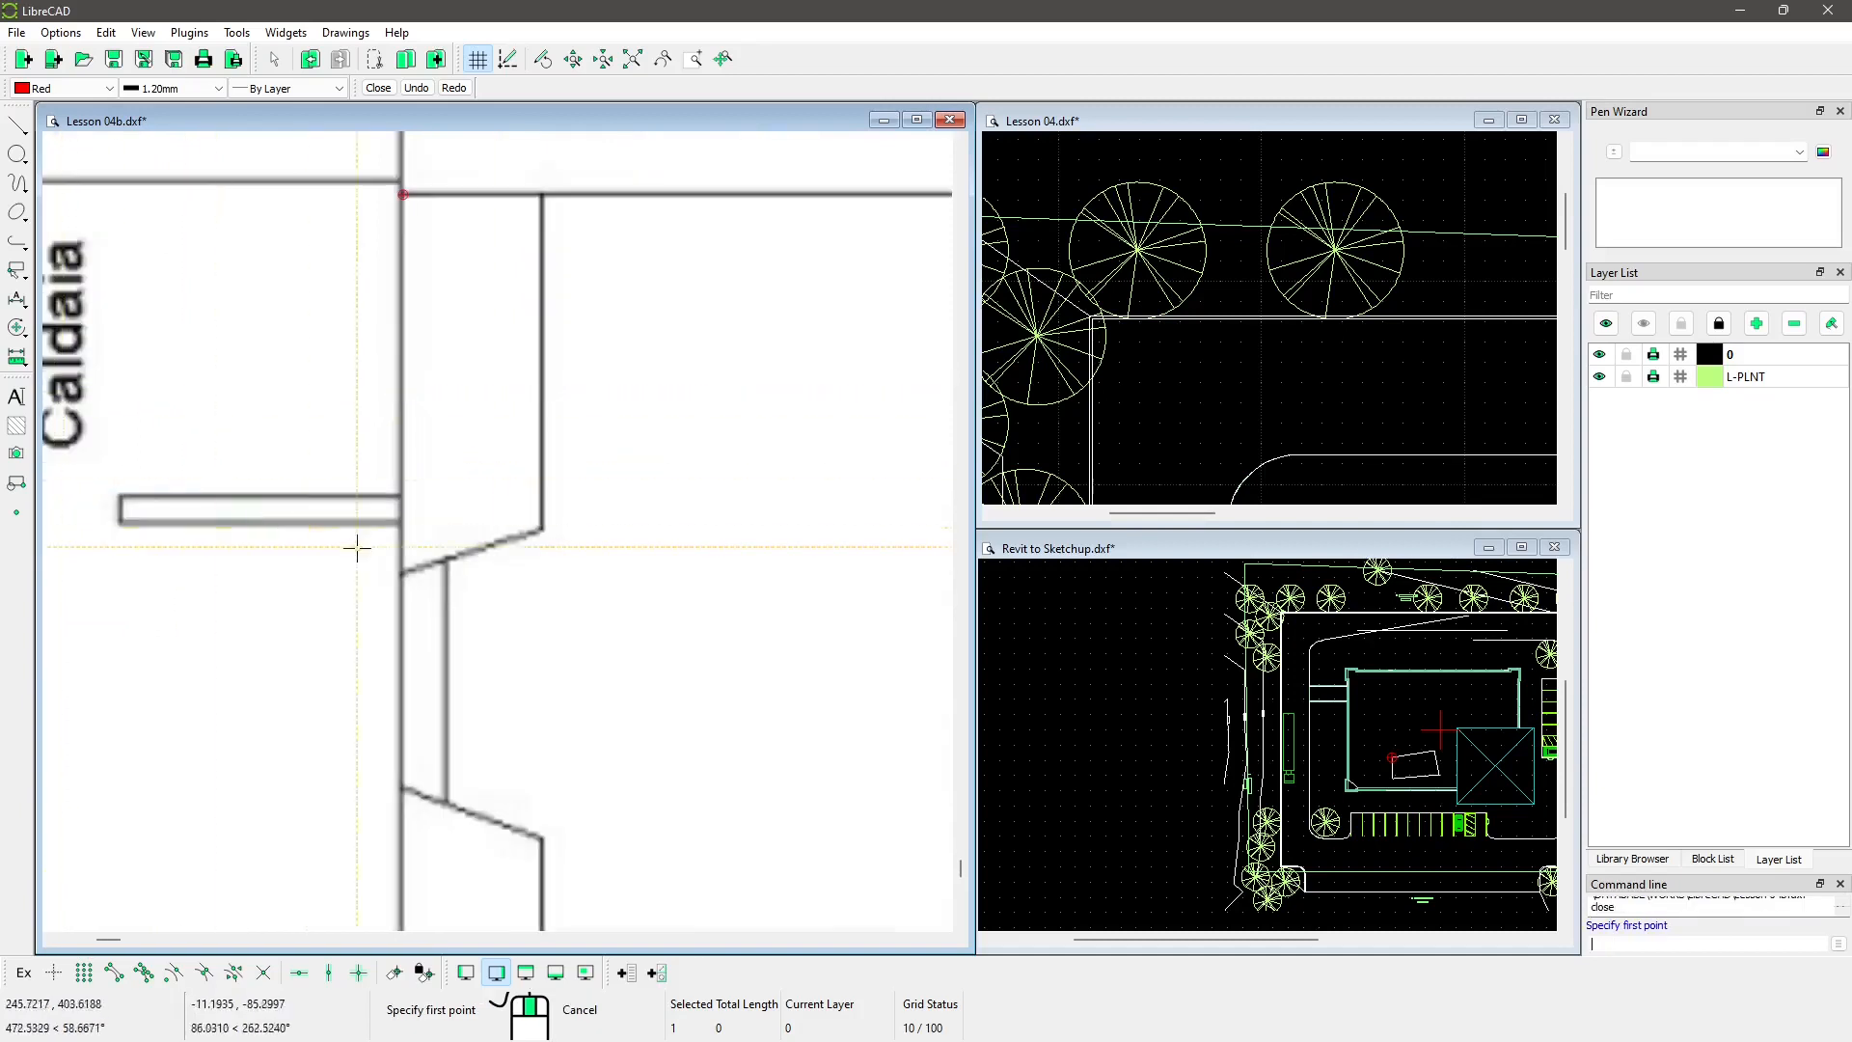
Step: Finish the outline, then select the floor plan image to check it and deselect it
right_click(337, 317)
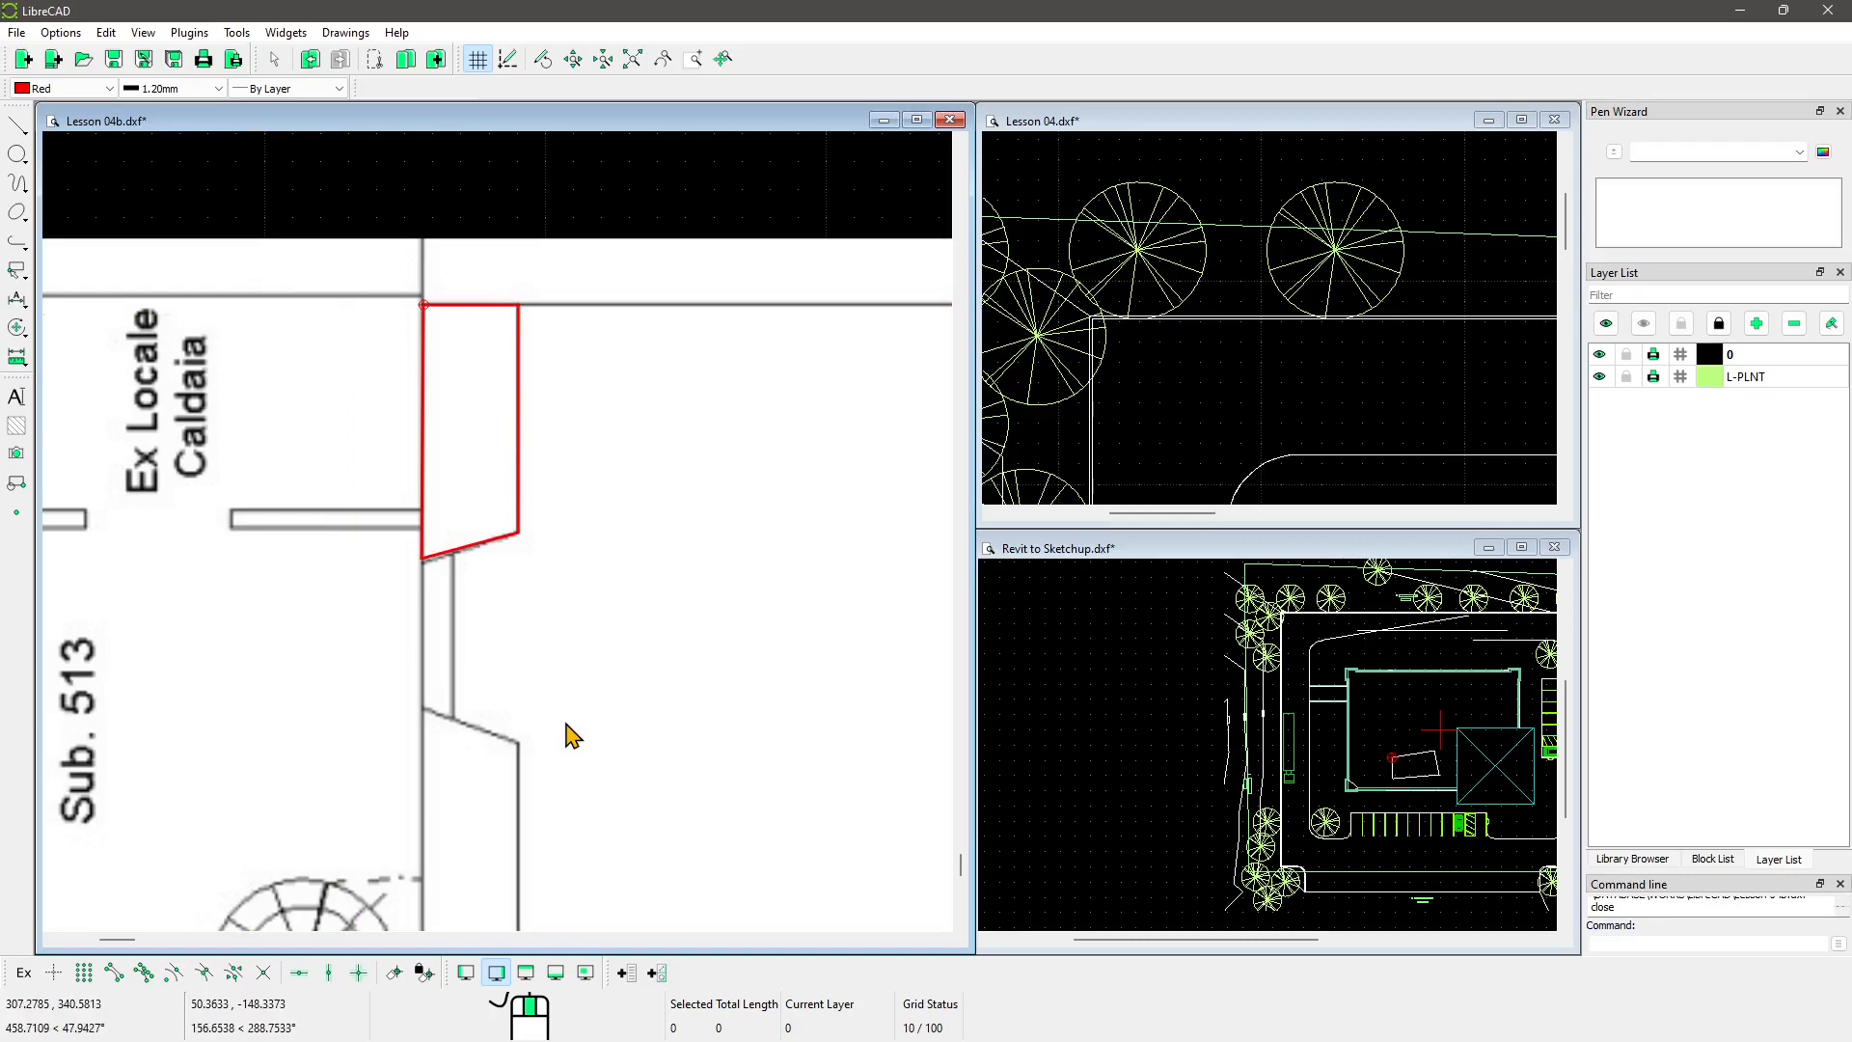
scroll(480, 554, up, 3)
scroll(492, 666, down, 4)
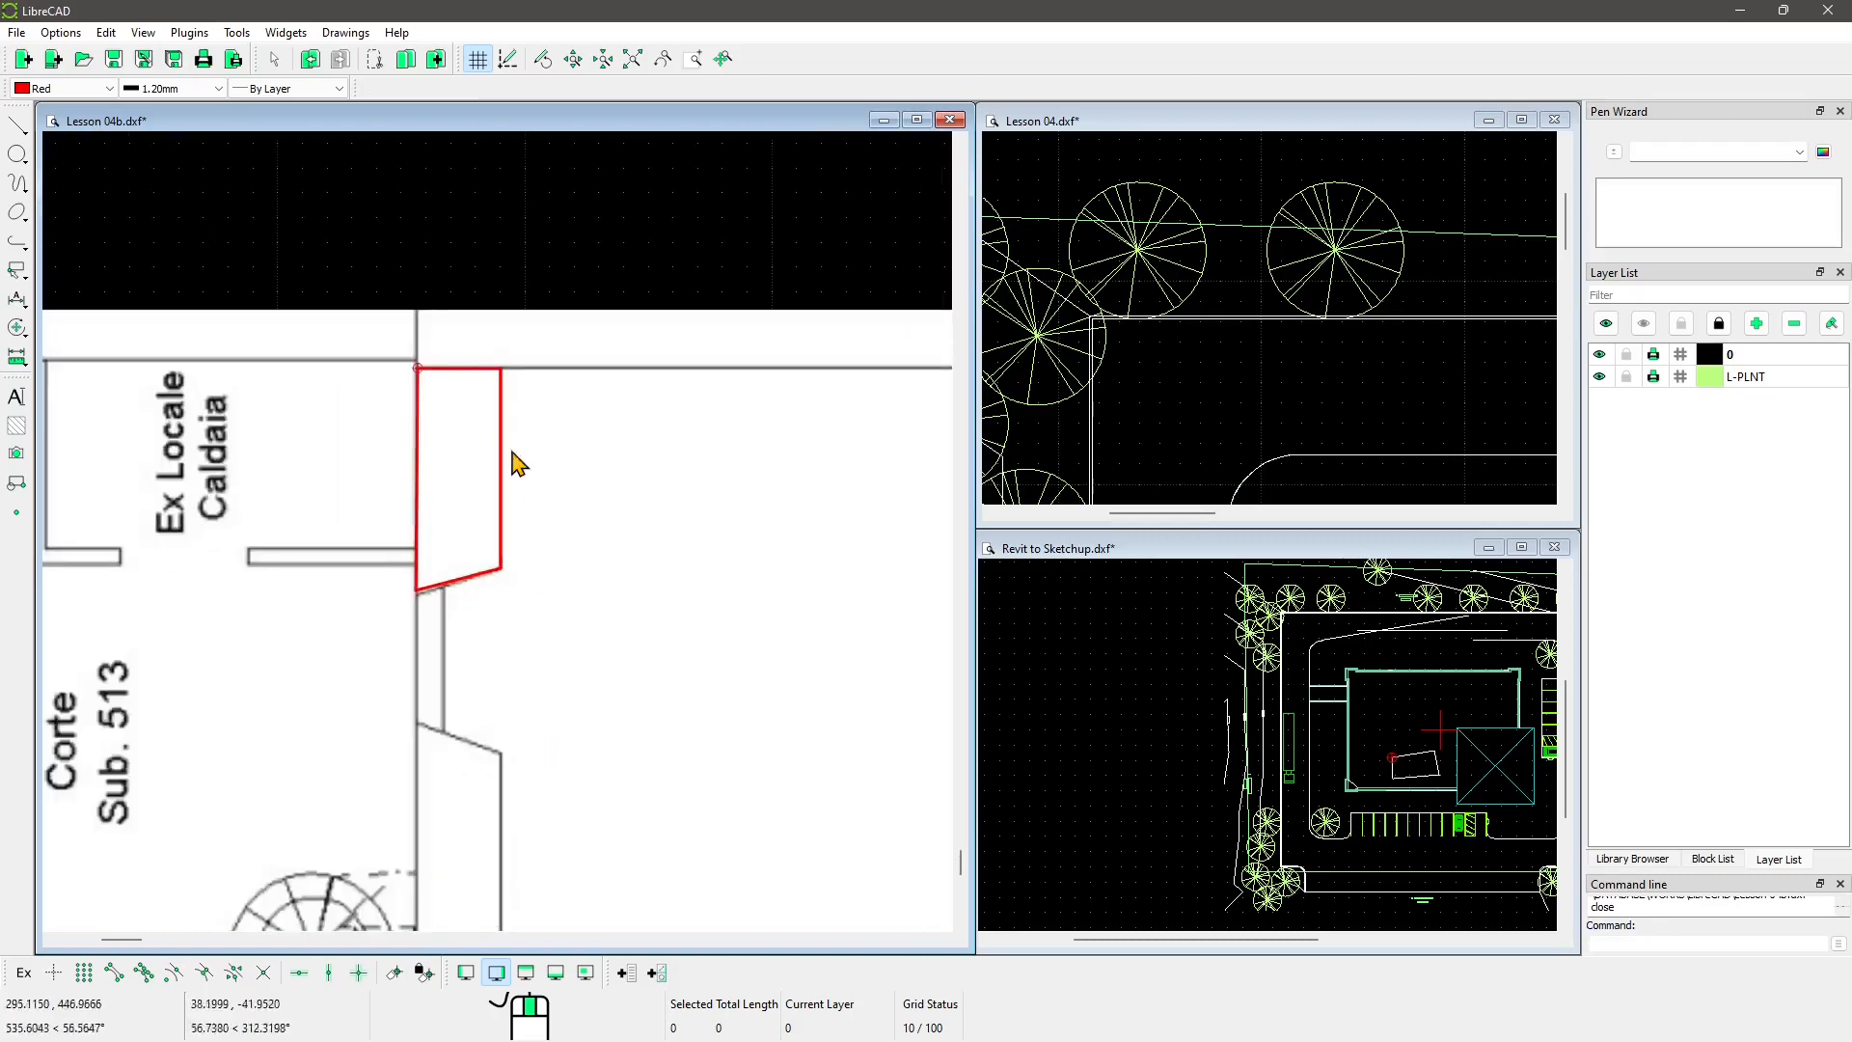
scroll(525, 332, down, 2)
scroll(526, 419, up, 3)
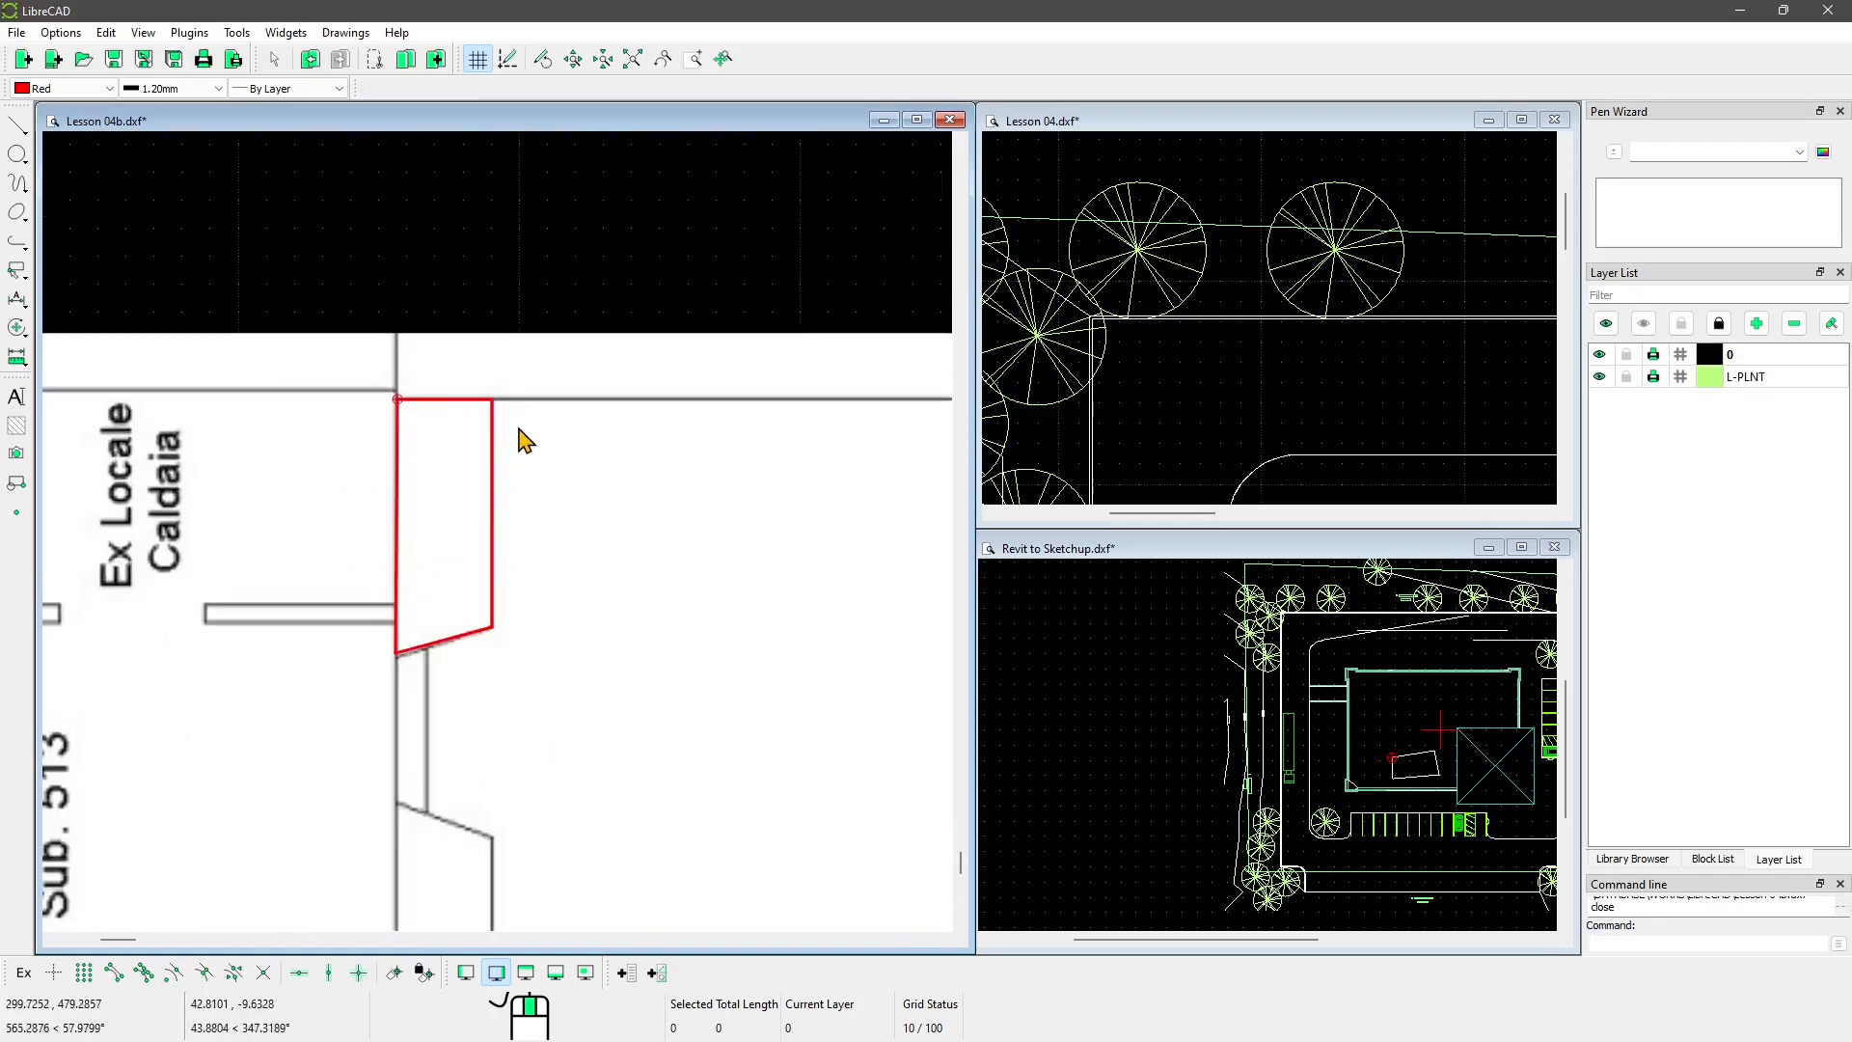
click(544, 334)
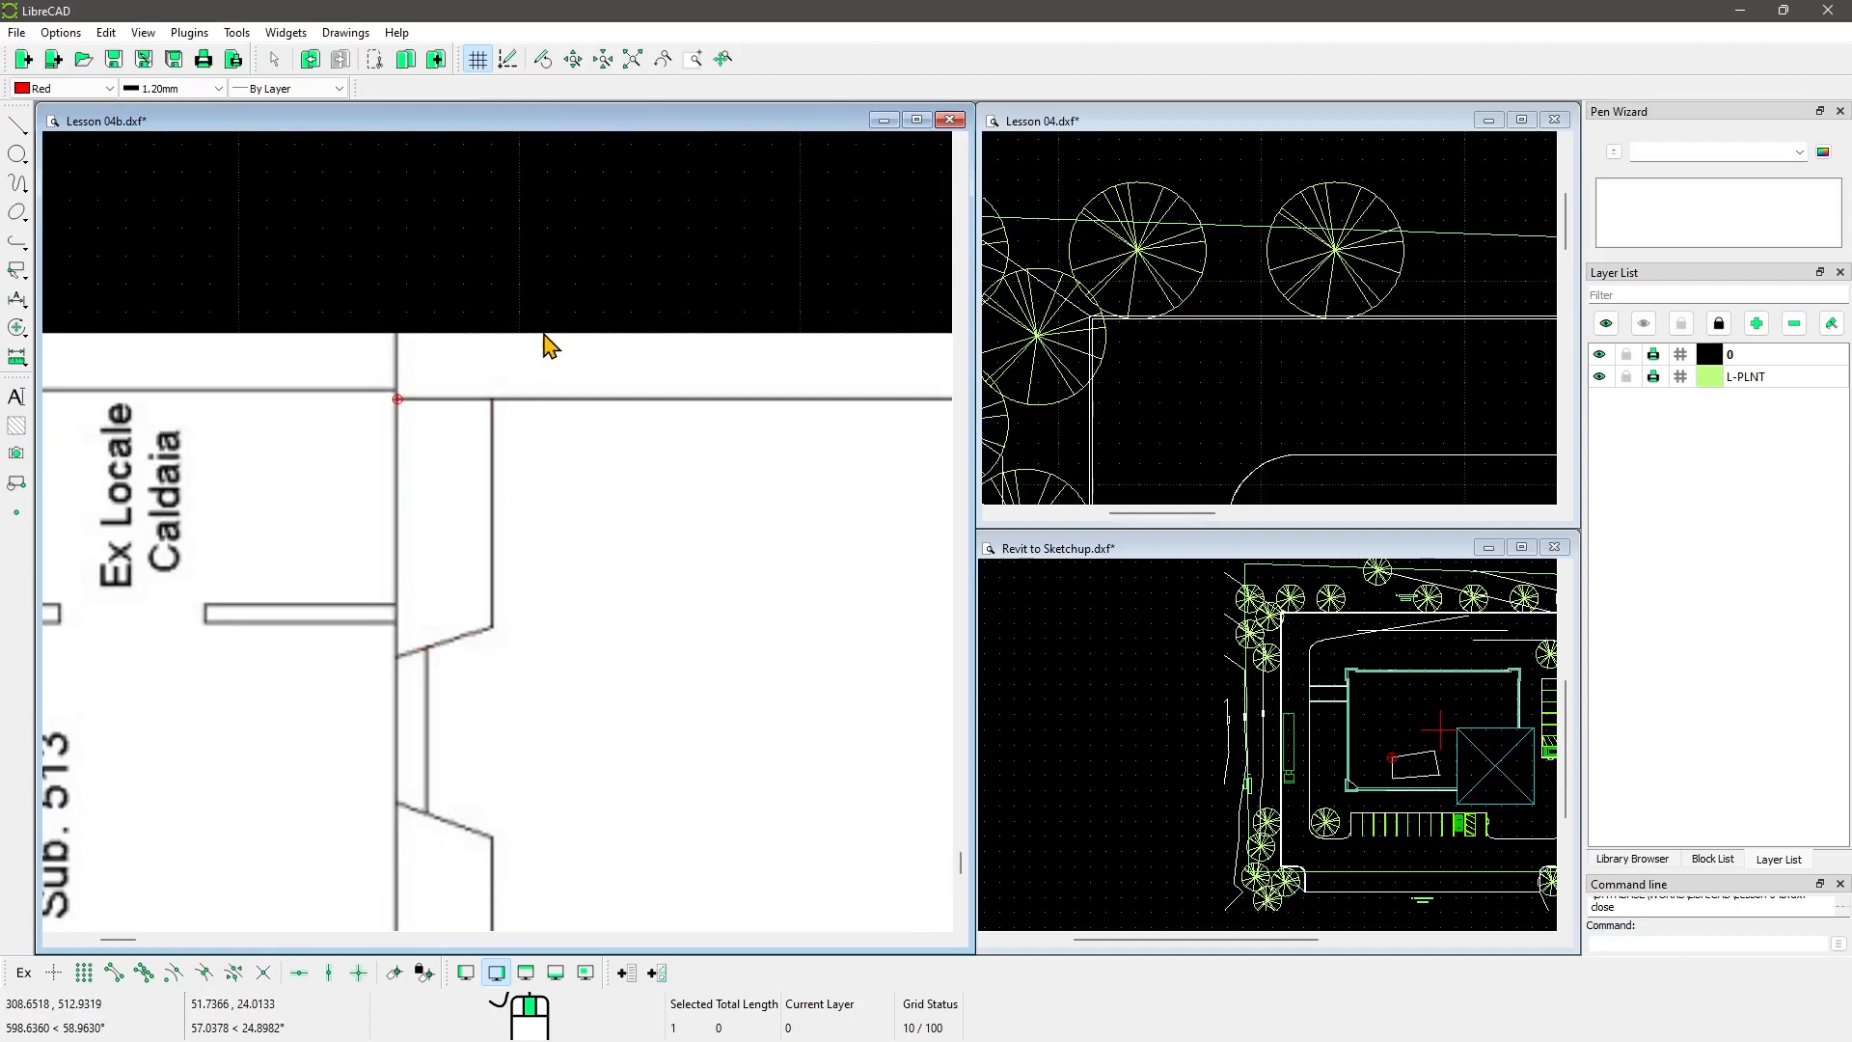
key(Escape)
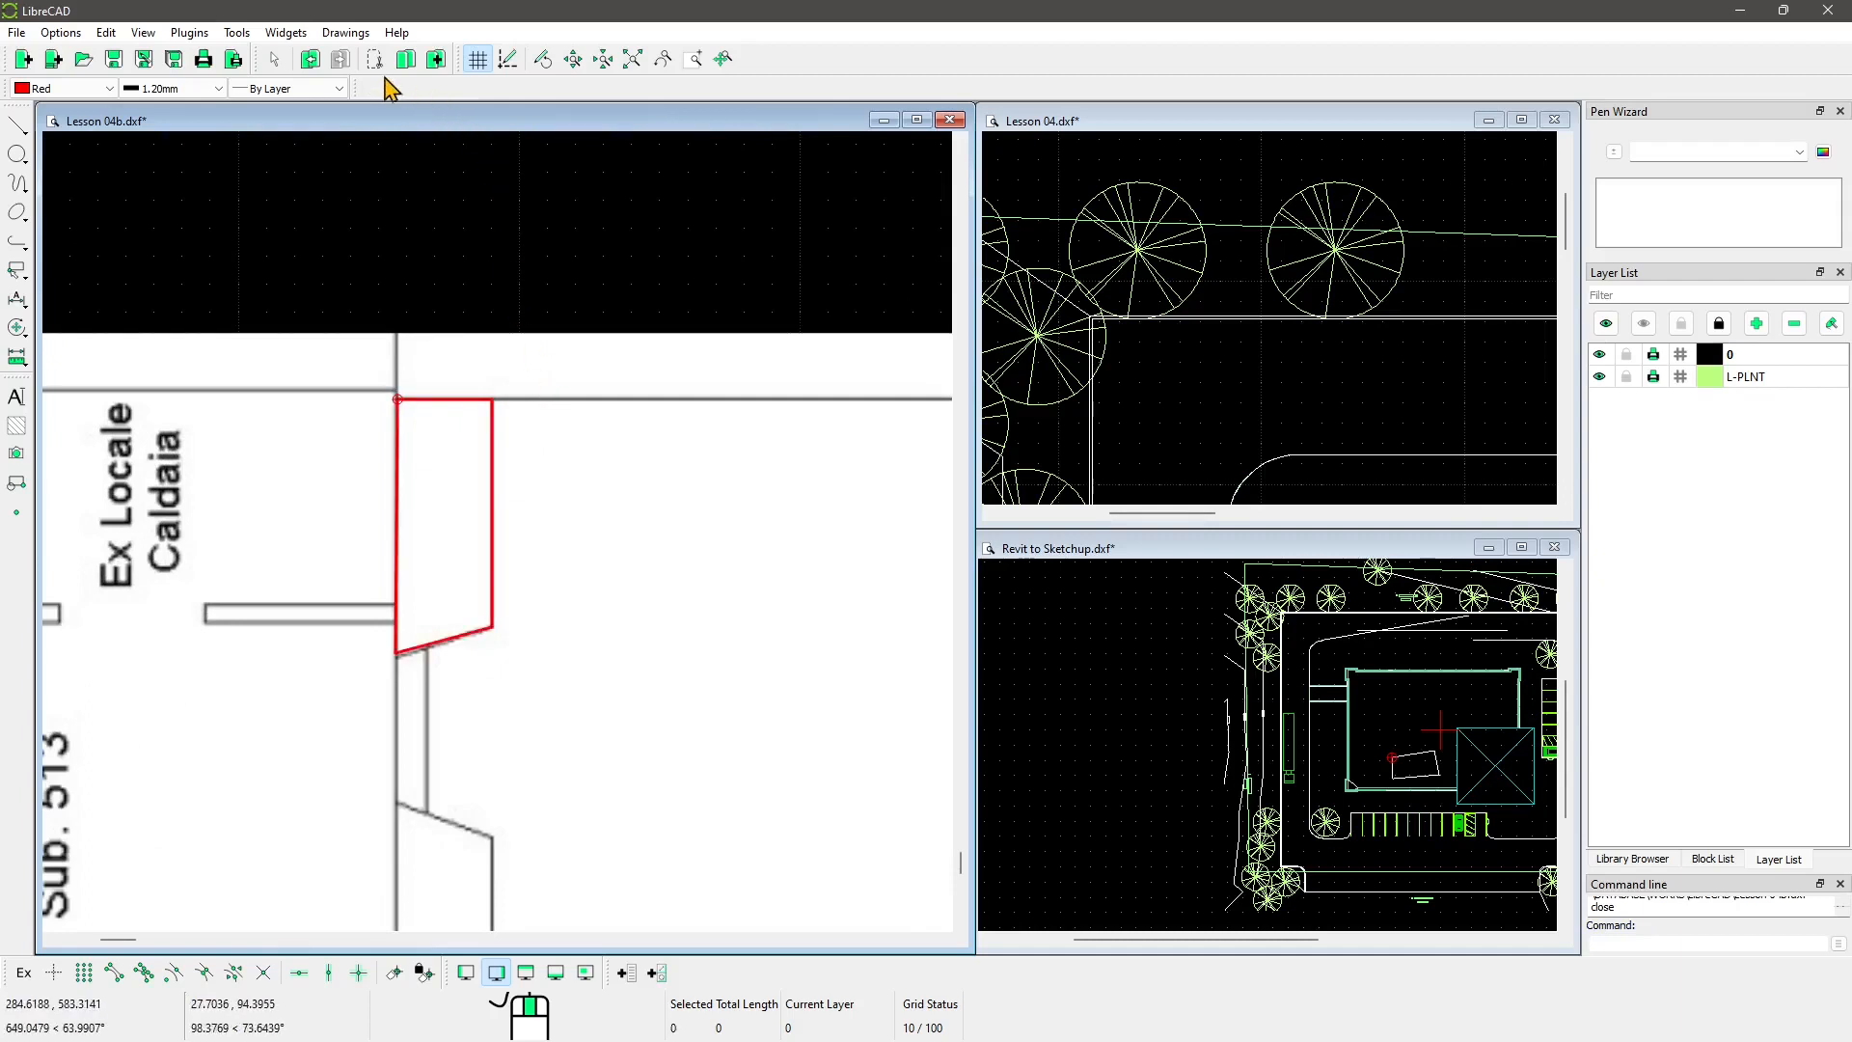
Step: Toggle Draft mode several times to compare, leaving it on so the image is hidden
click(509, 60)
click(508, 60)
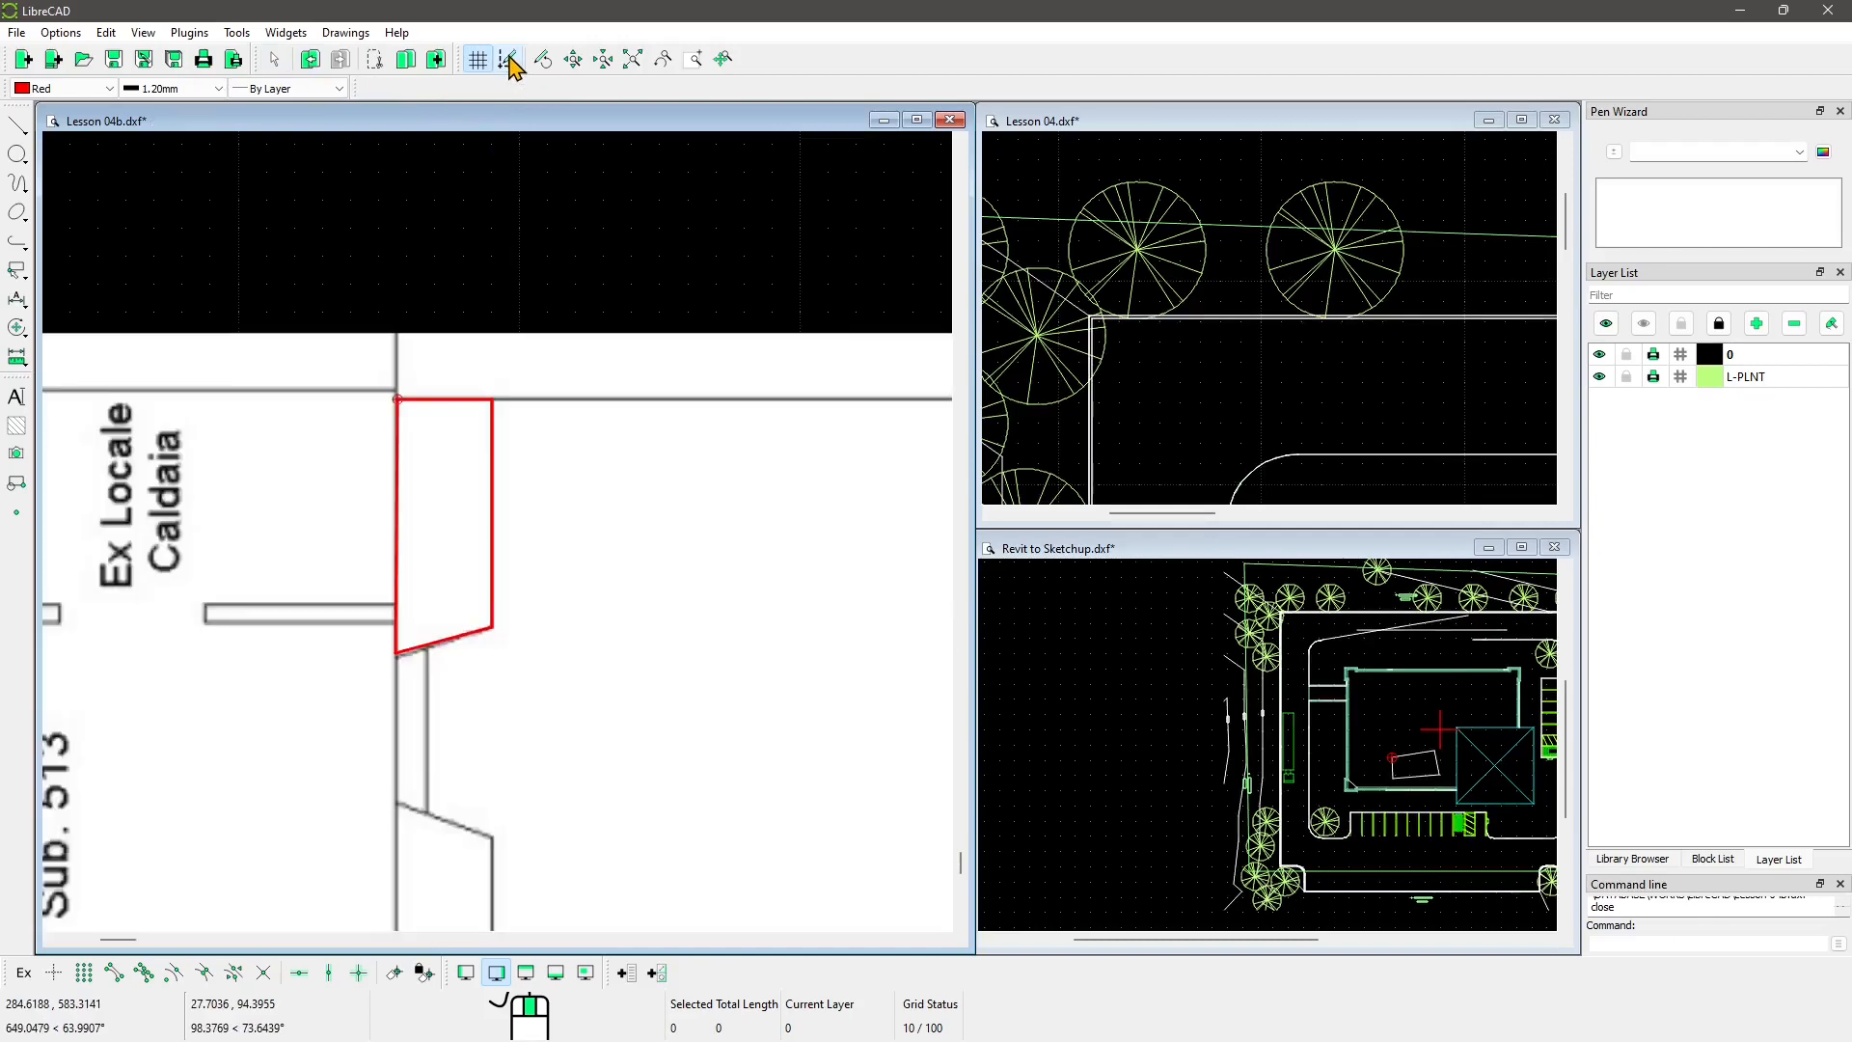
click(508, 60)
click(508, 60)
click(509, 60)
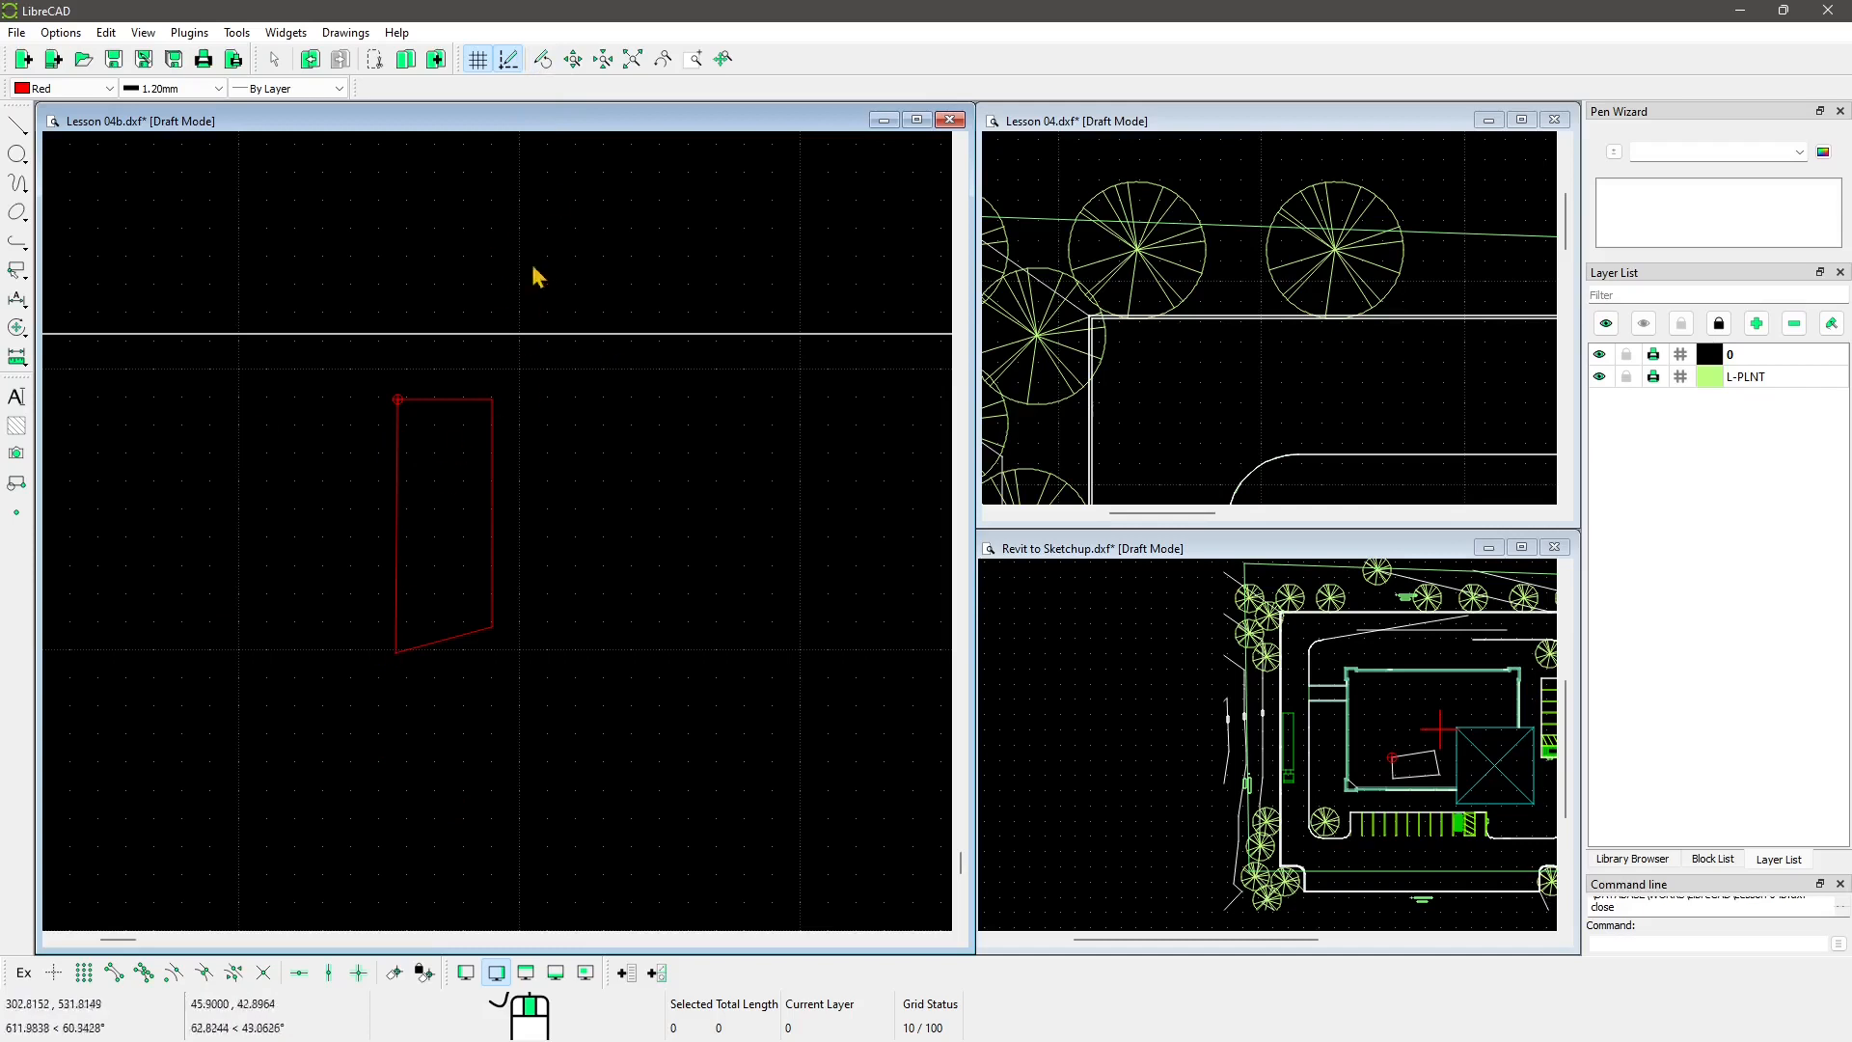
Step: Turn Draft mode off so the floor plan image shows again
click(508, 60)
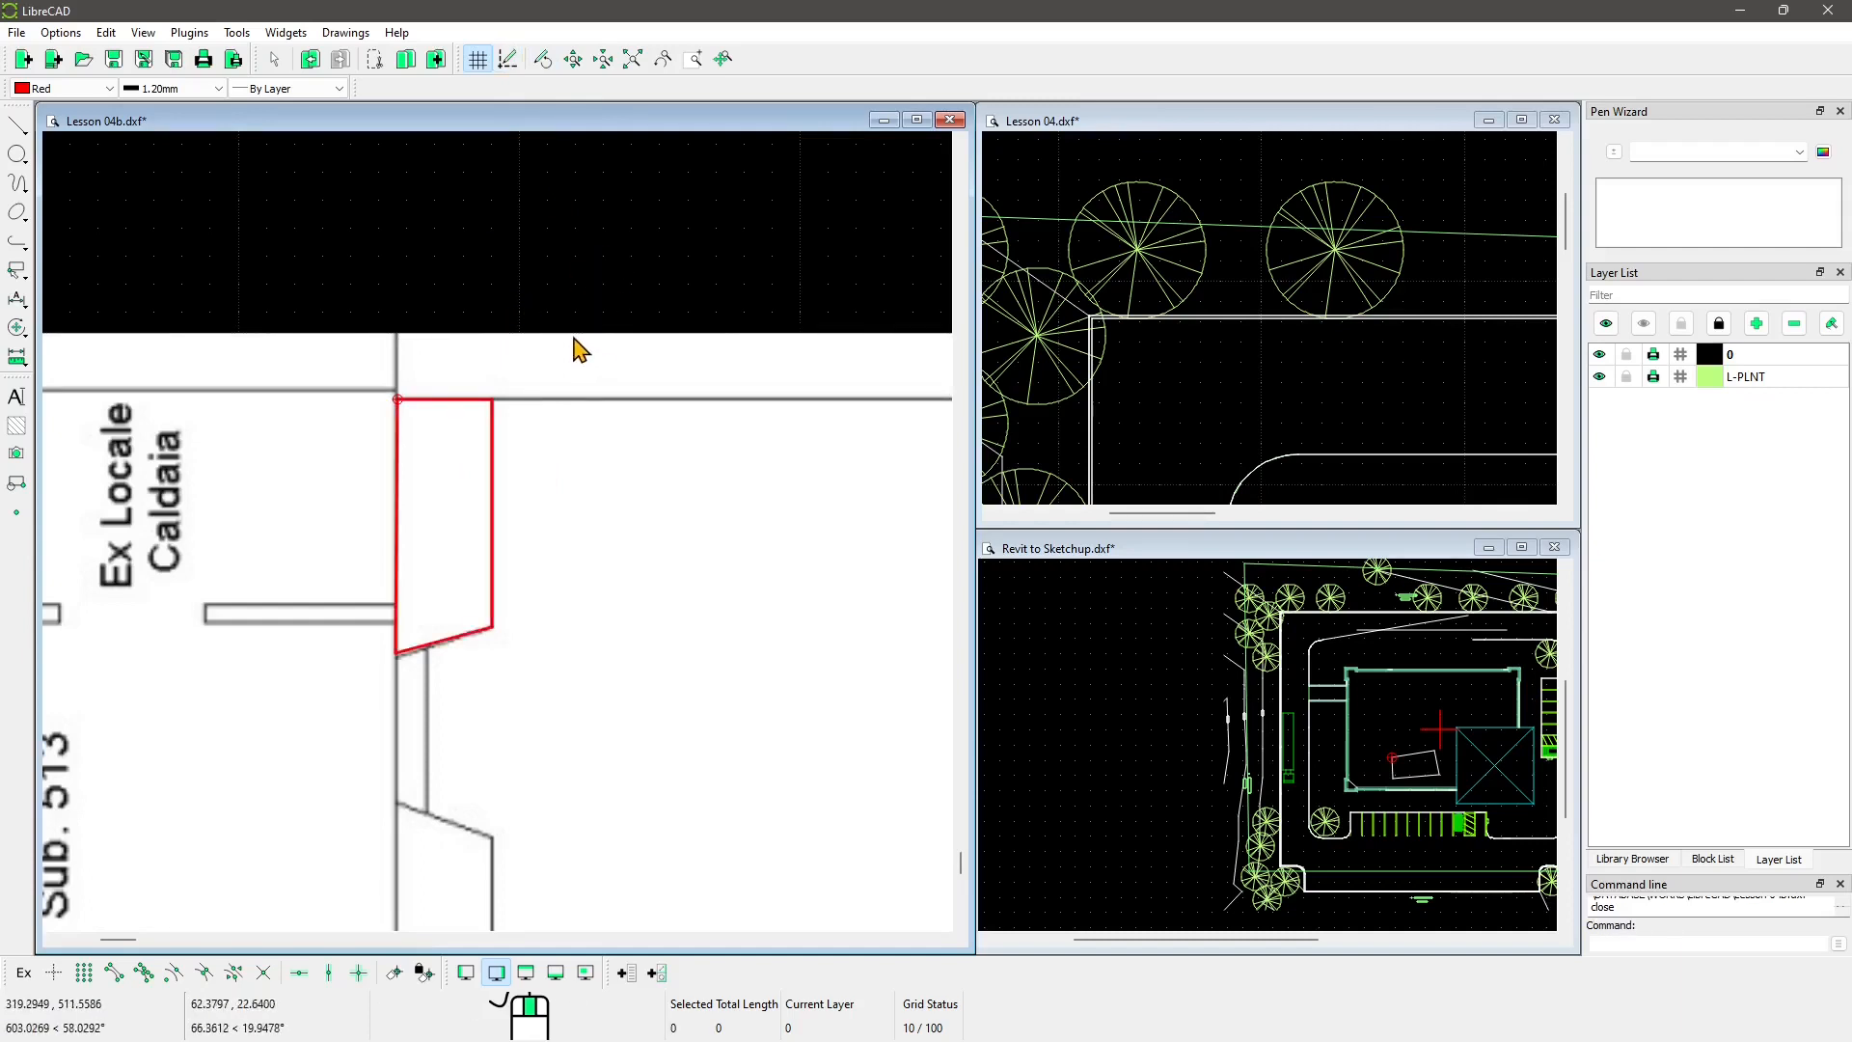
Step: Enable the Modify toolbar from the toolbar context menu
right_click(785, 74)
mouse_move(827, 77)
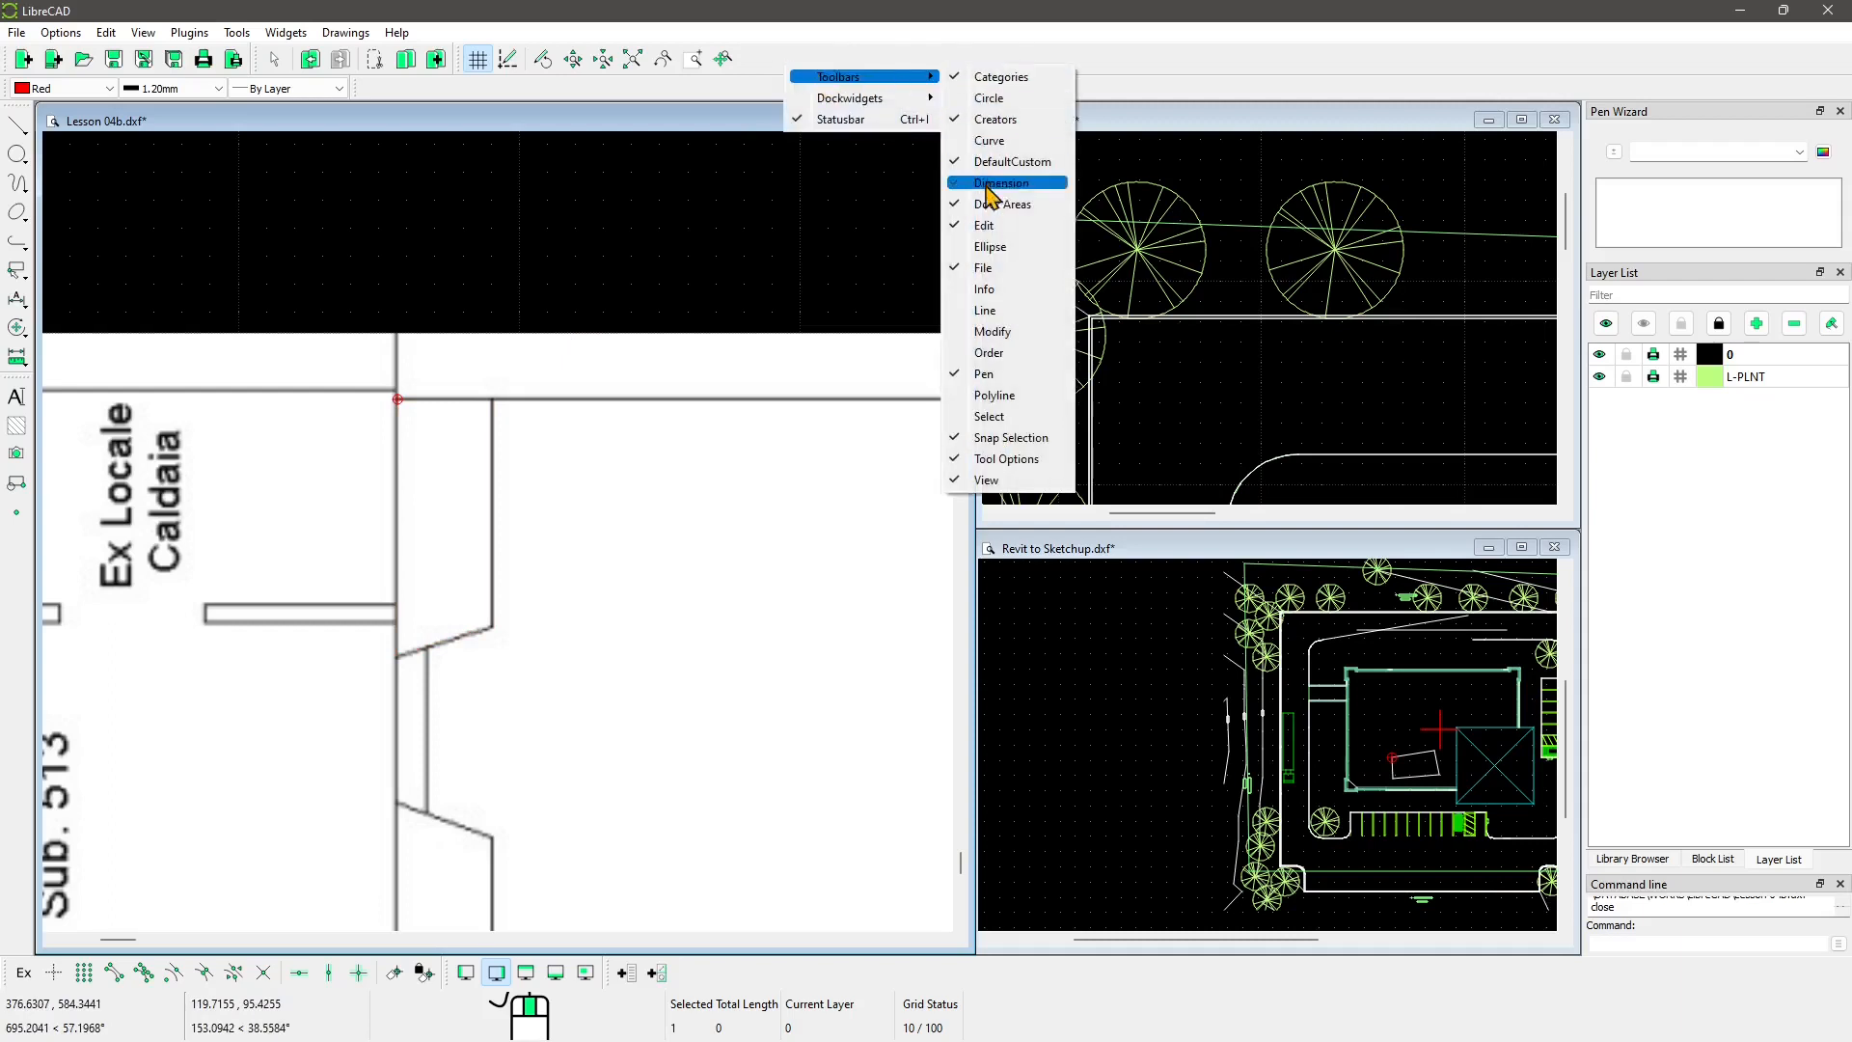
click(988, 332)
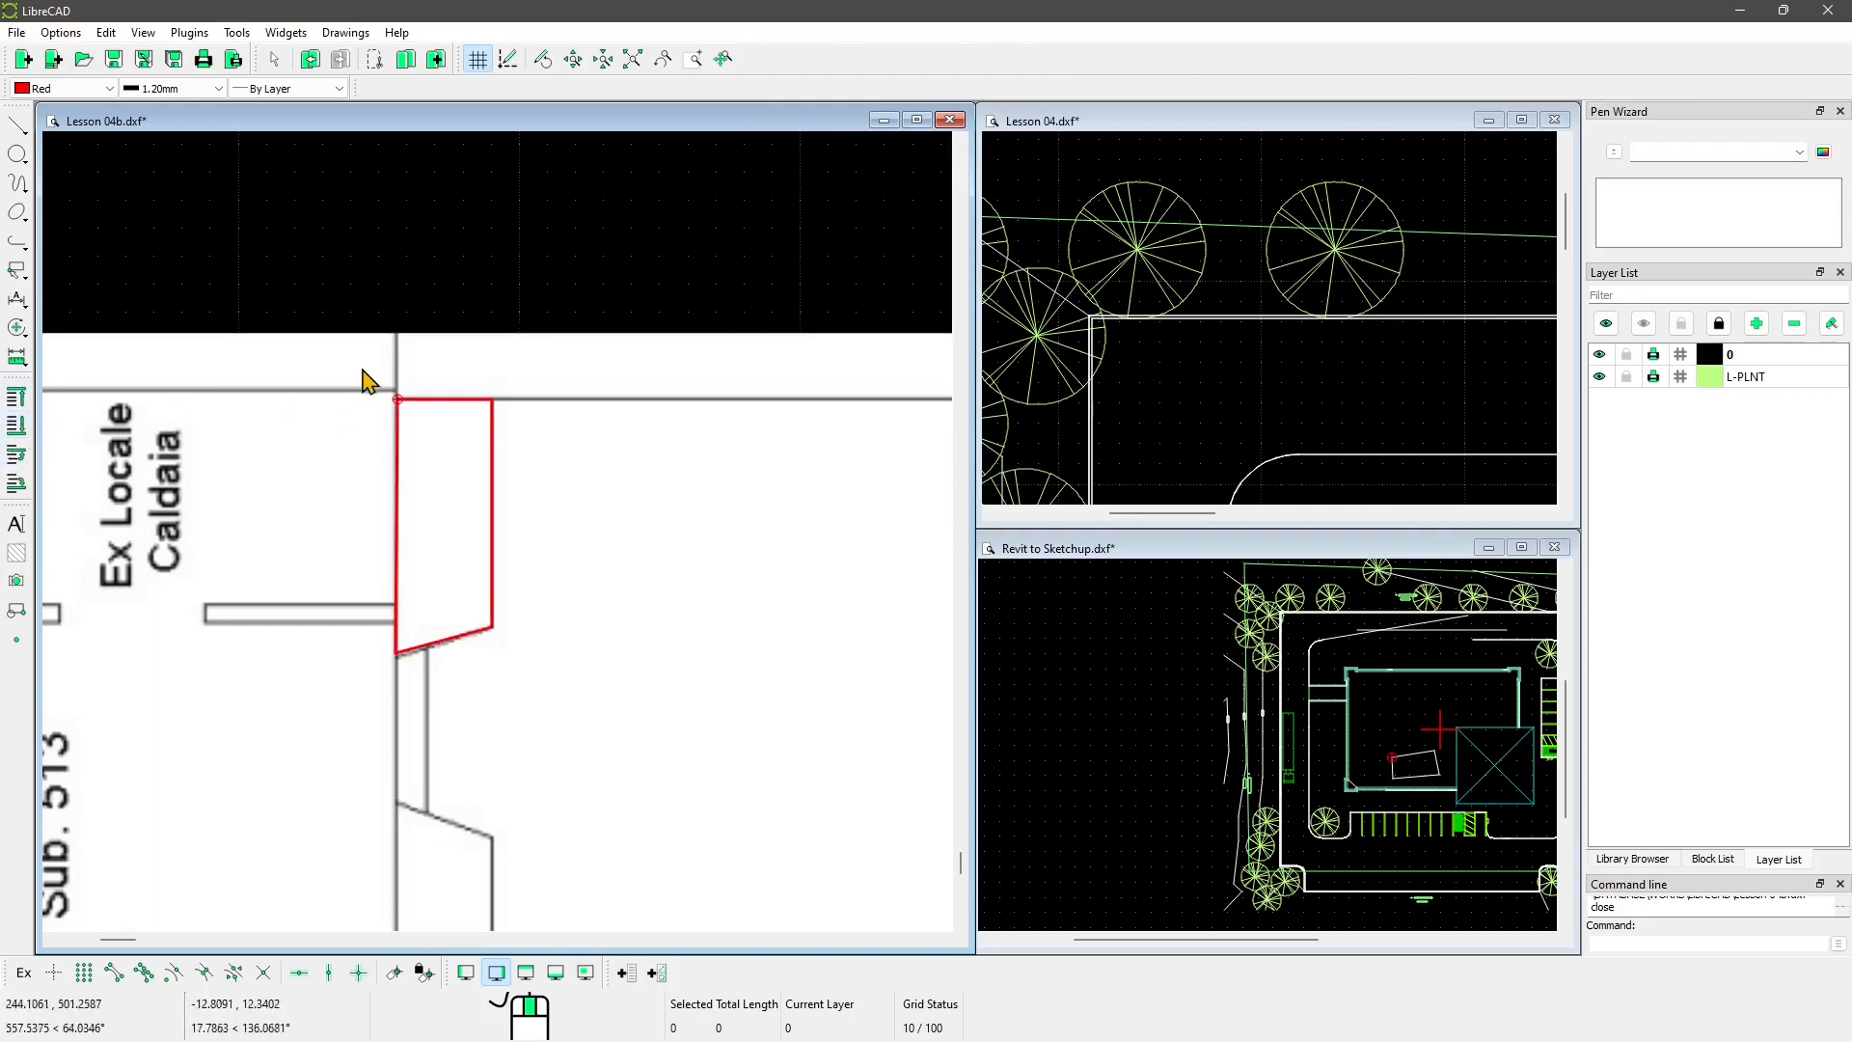
Step: Window-select the red trapezoid and move it to the top of the draw order
drag(361, 370, 537, 731)
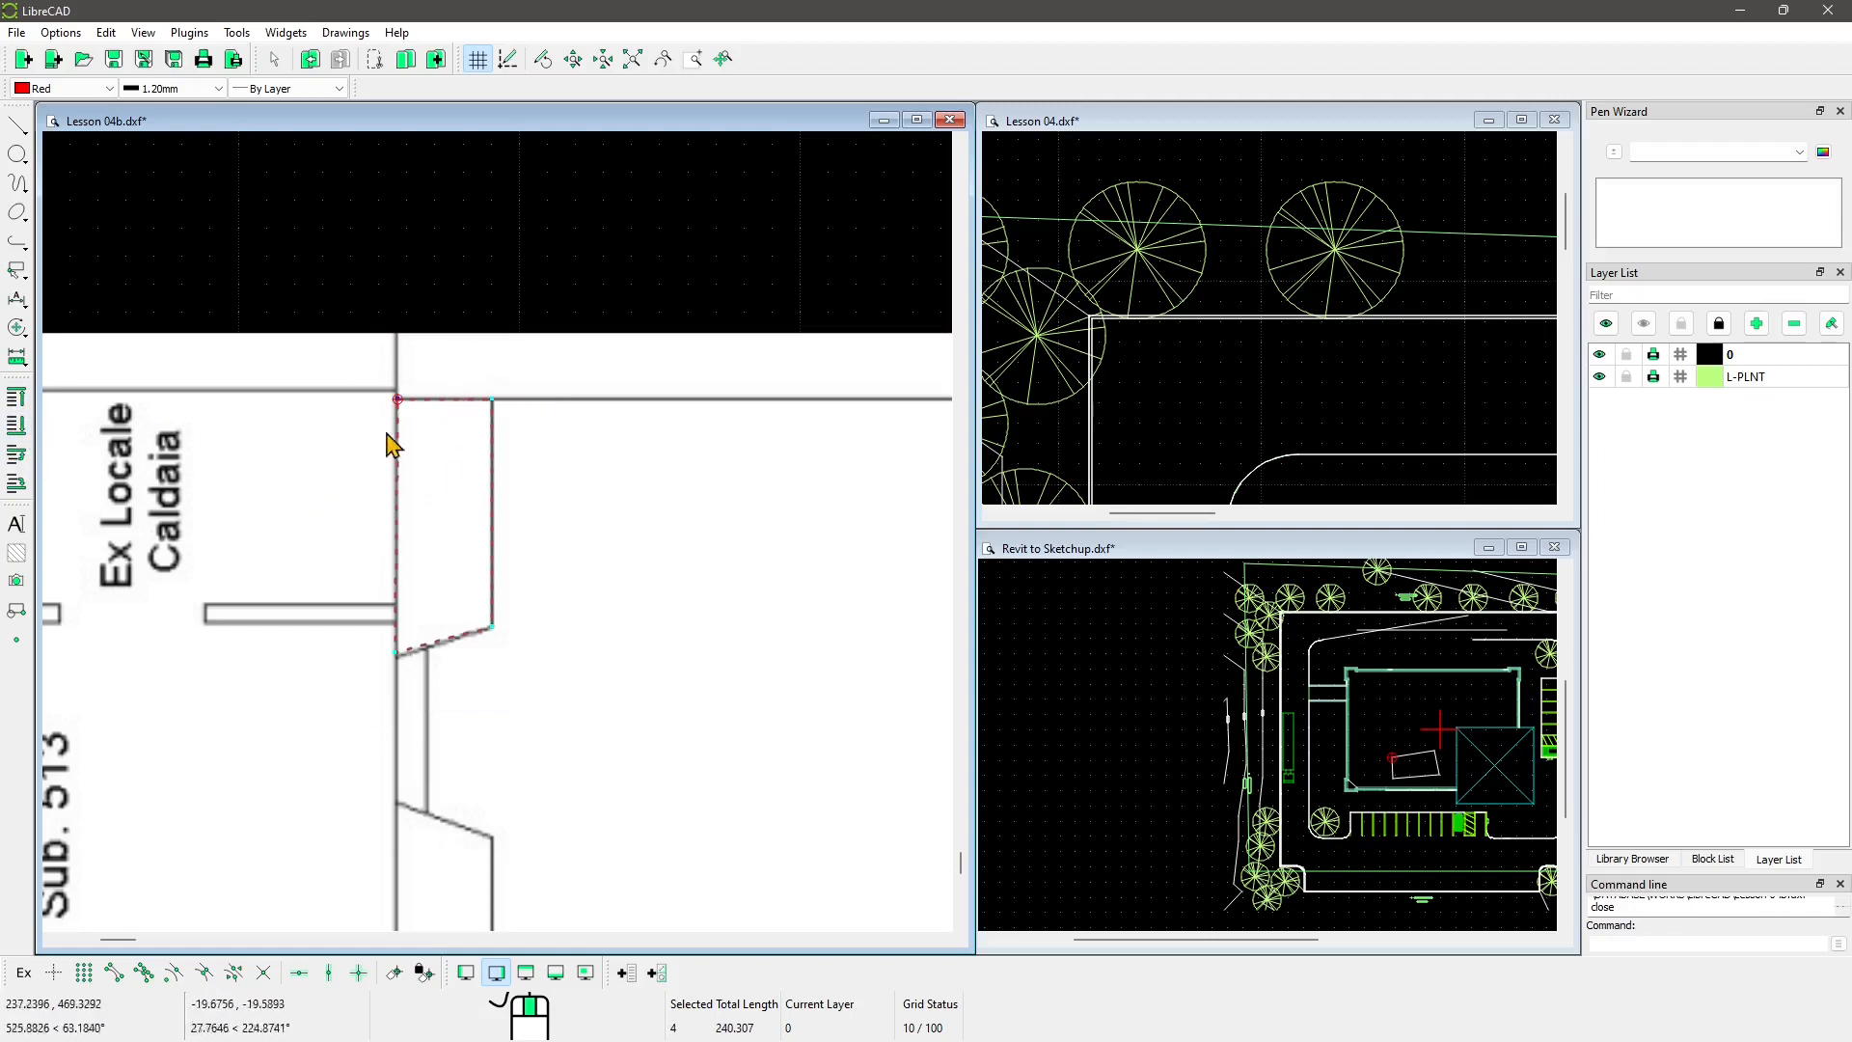
click(21, 403)
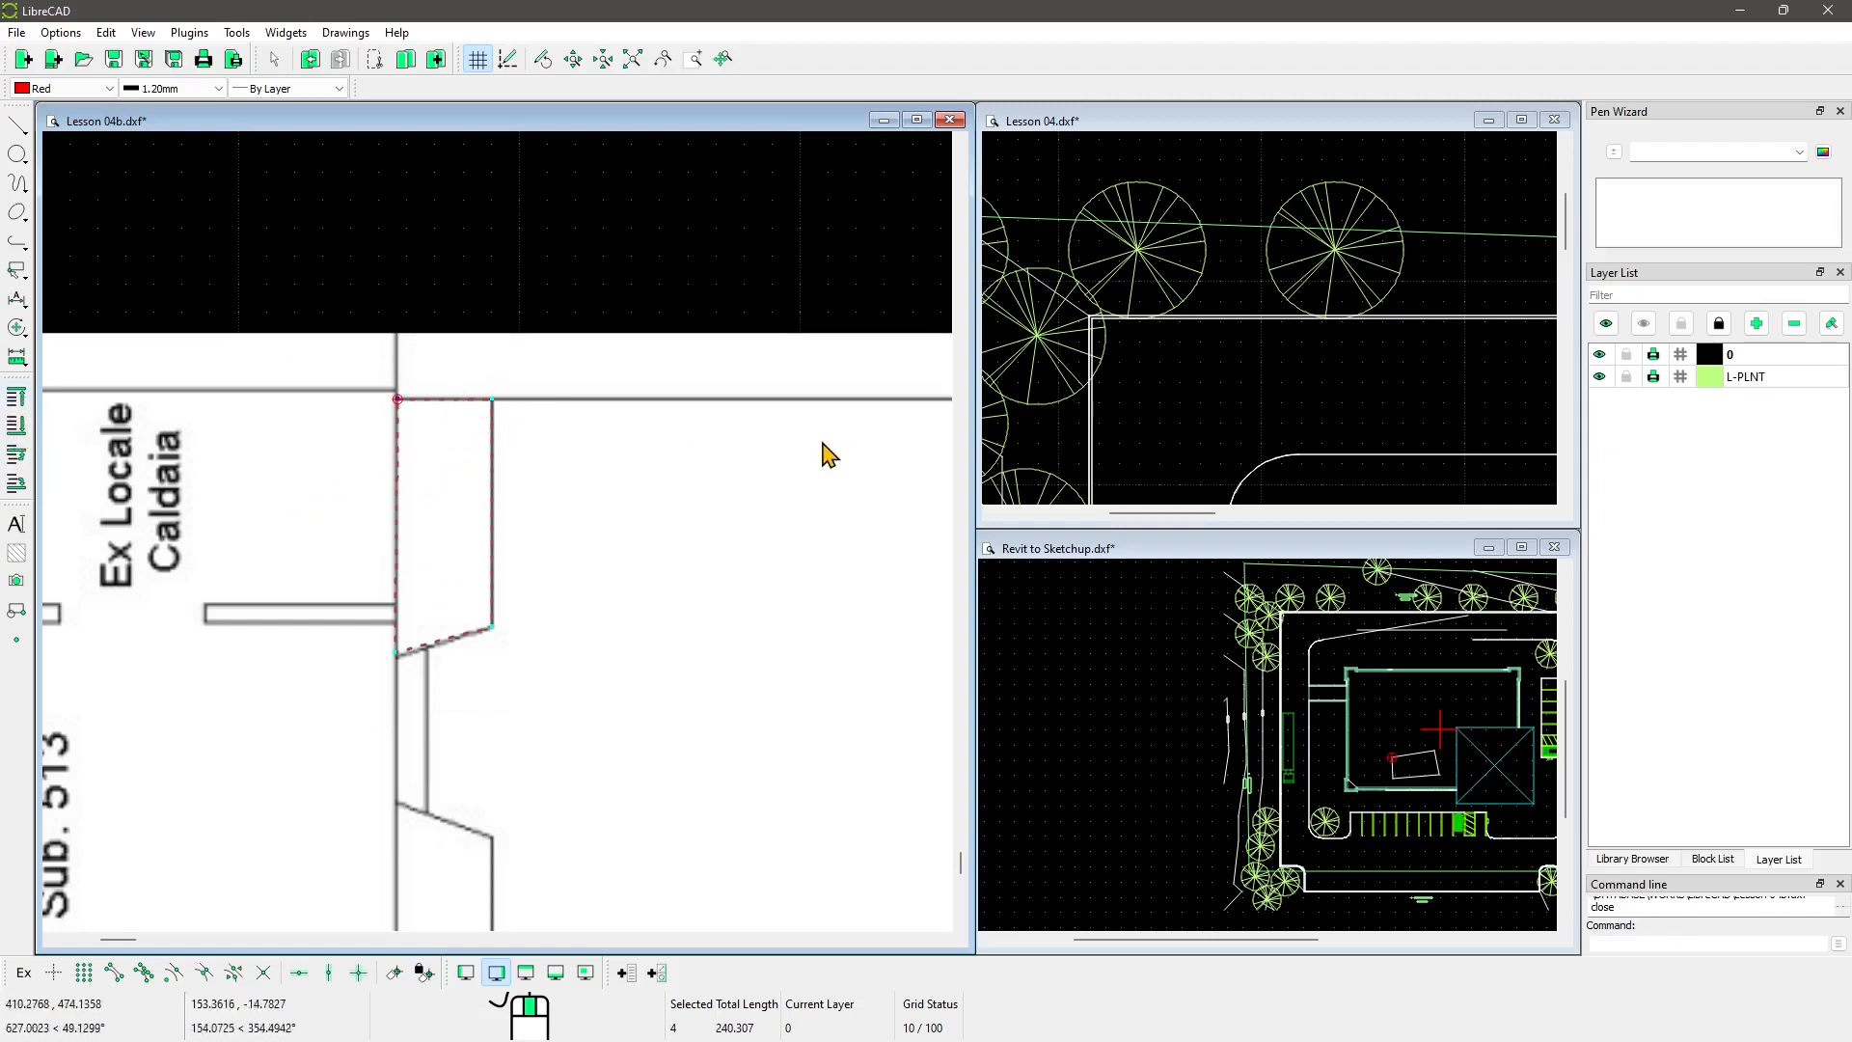
scroll(419, 500, down, 1)
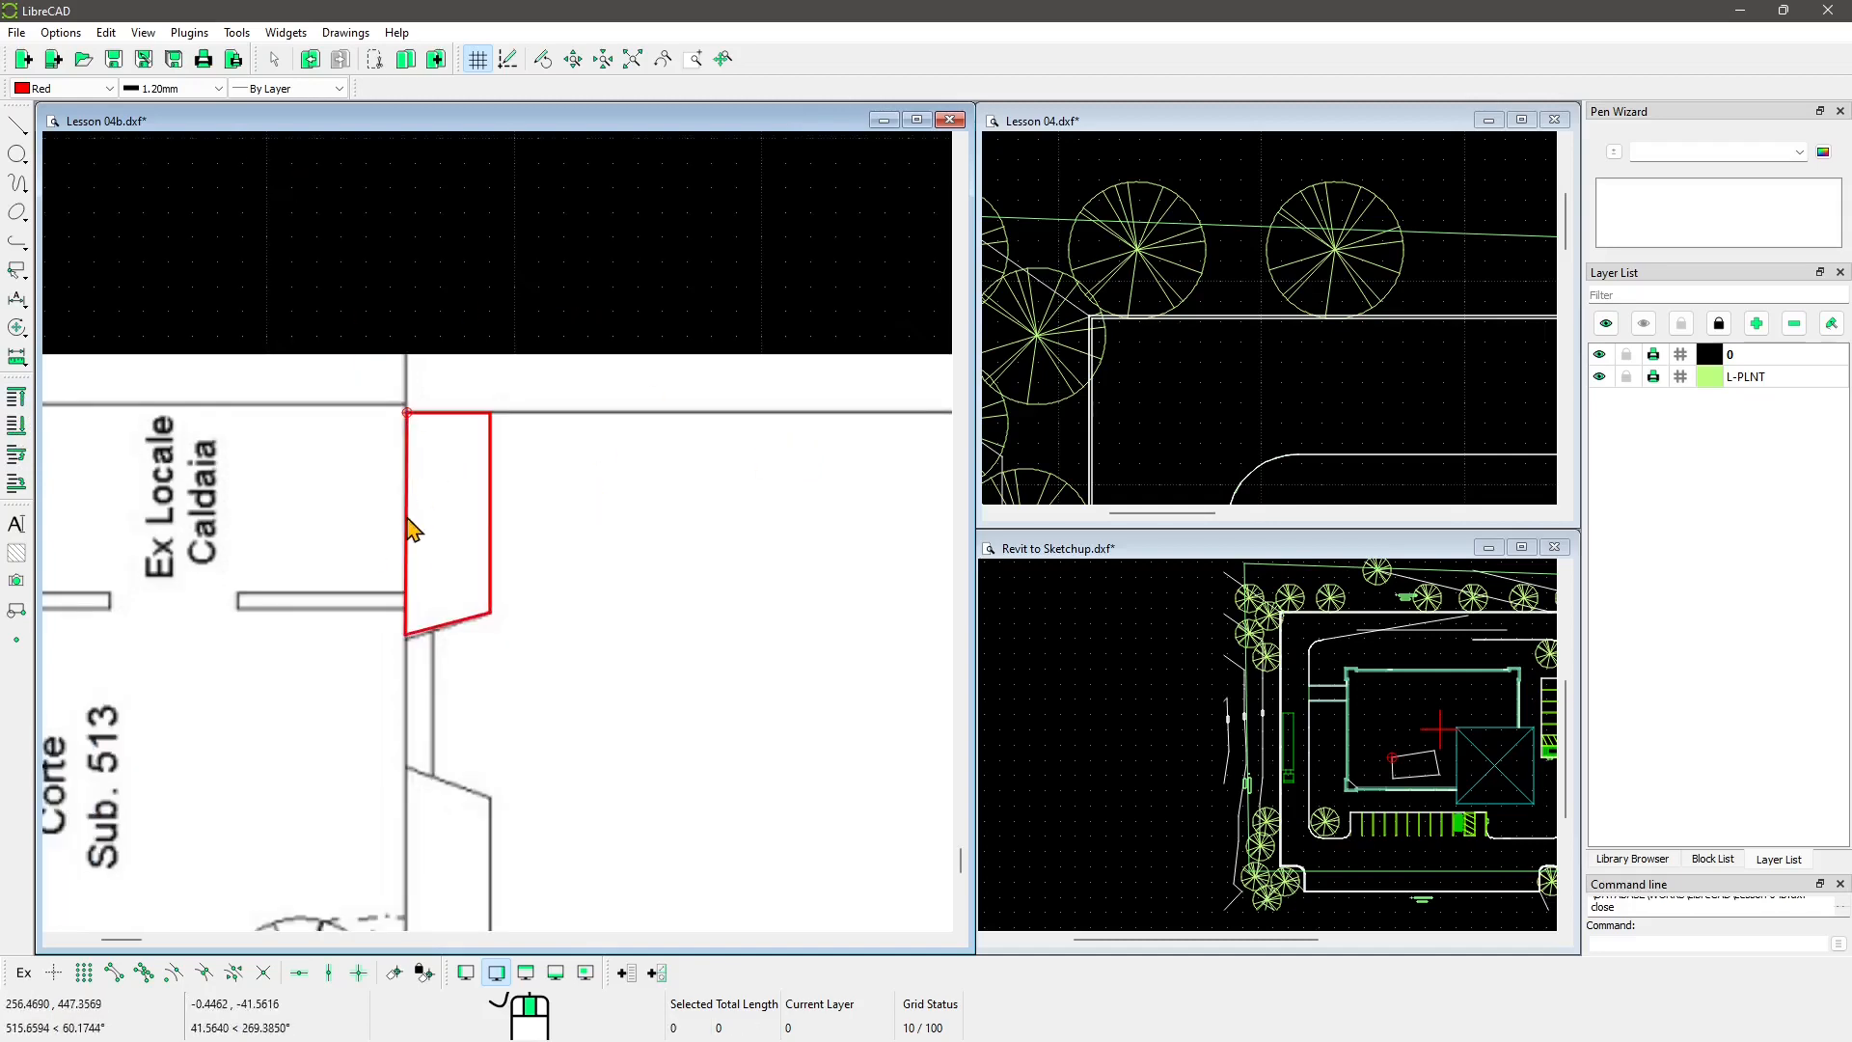
scroll(506, 584, down, 1)
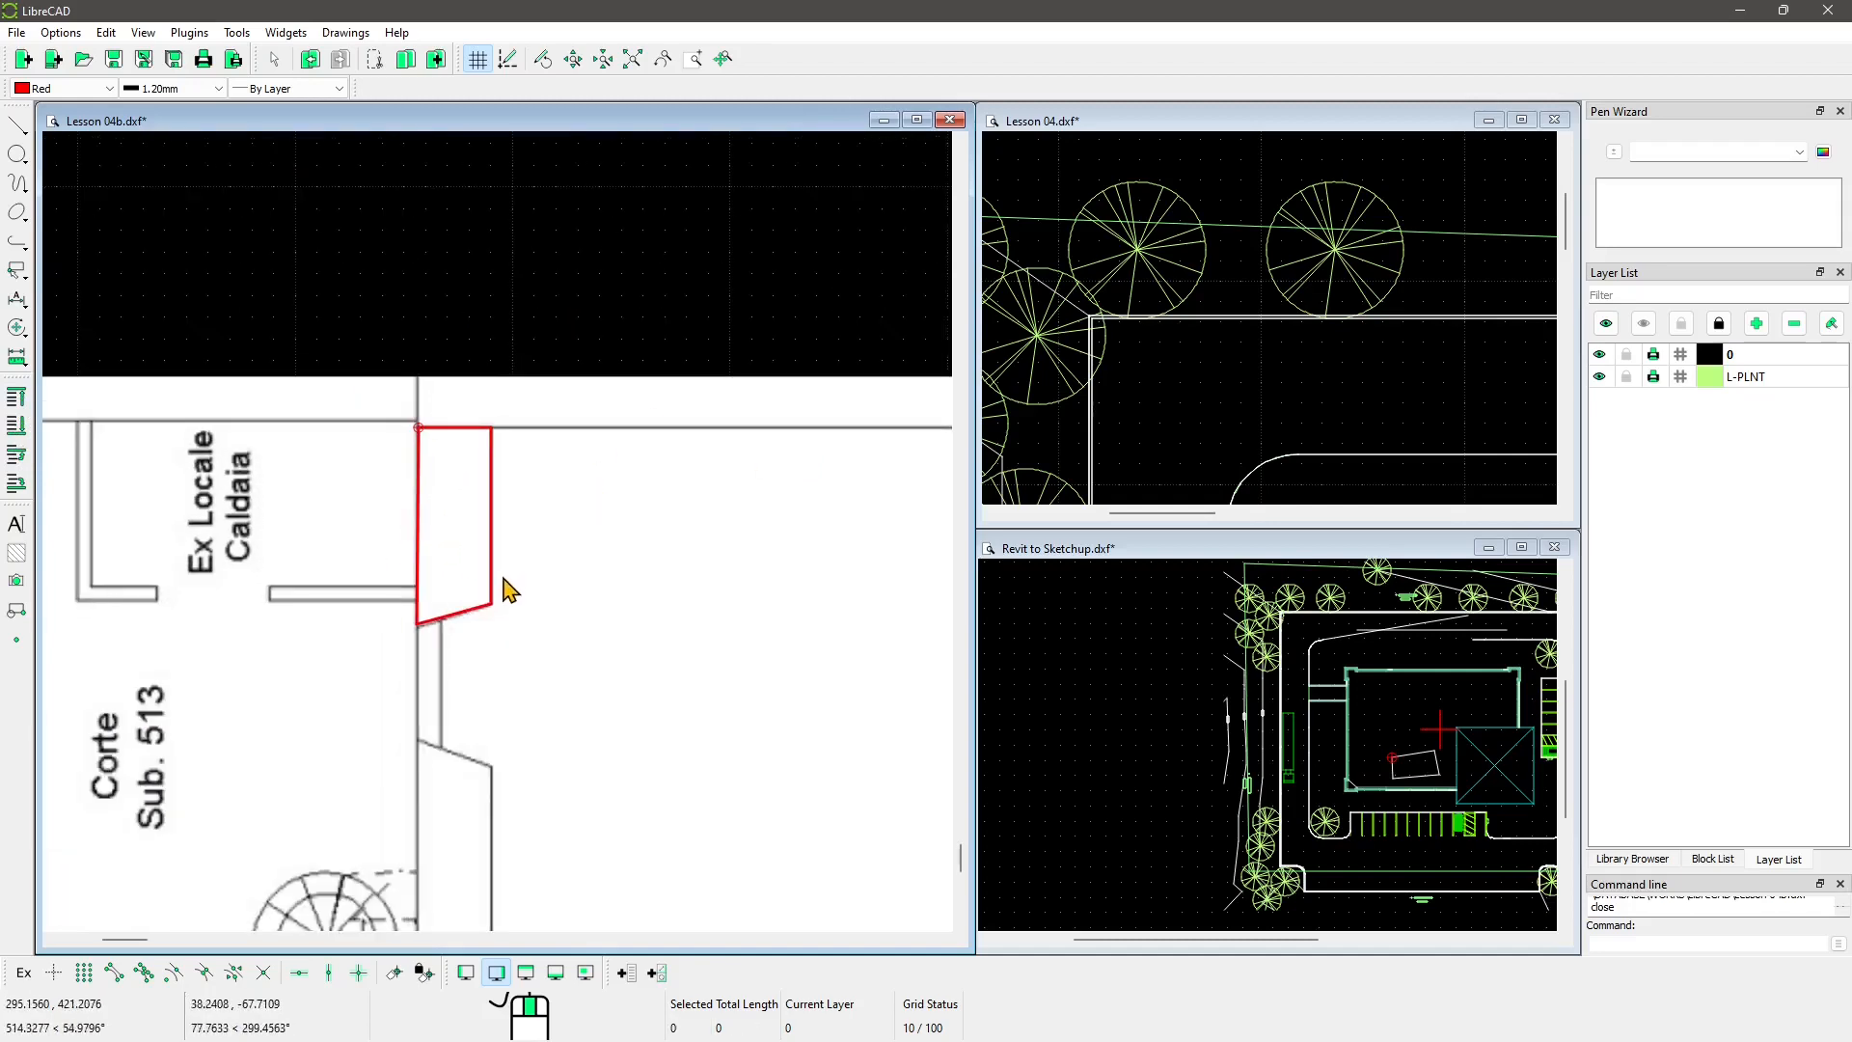
scroll(521, 640, down, 5)
scroll(362, 350, up, 2)
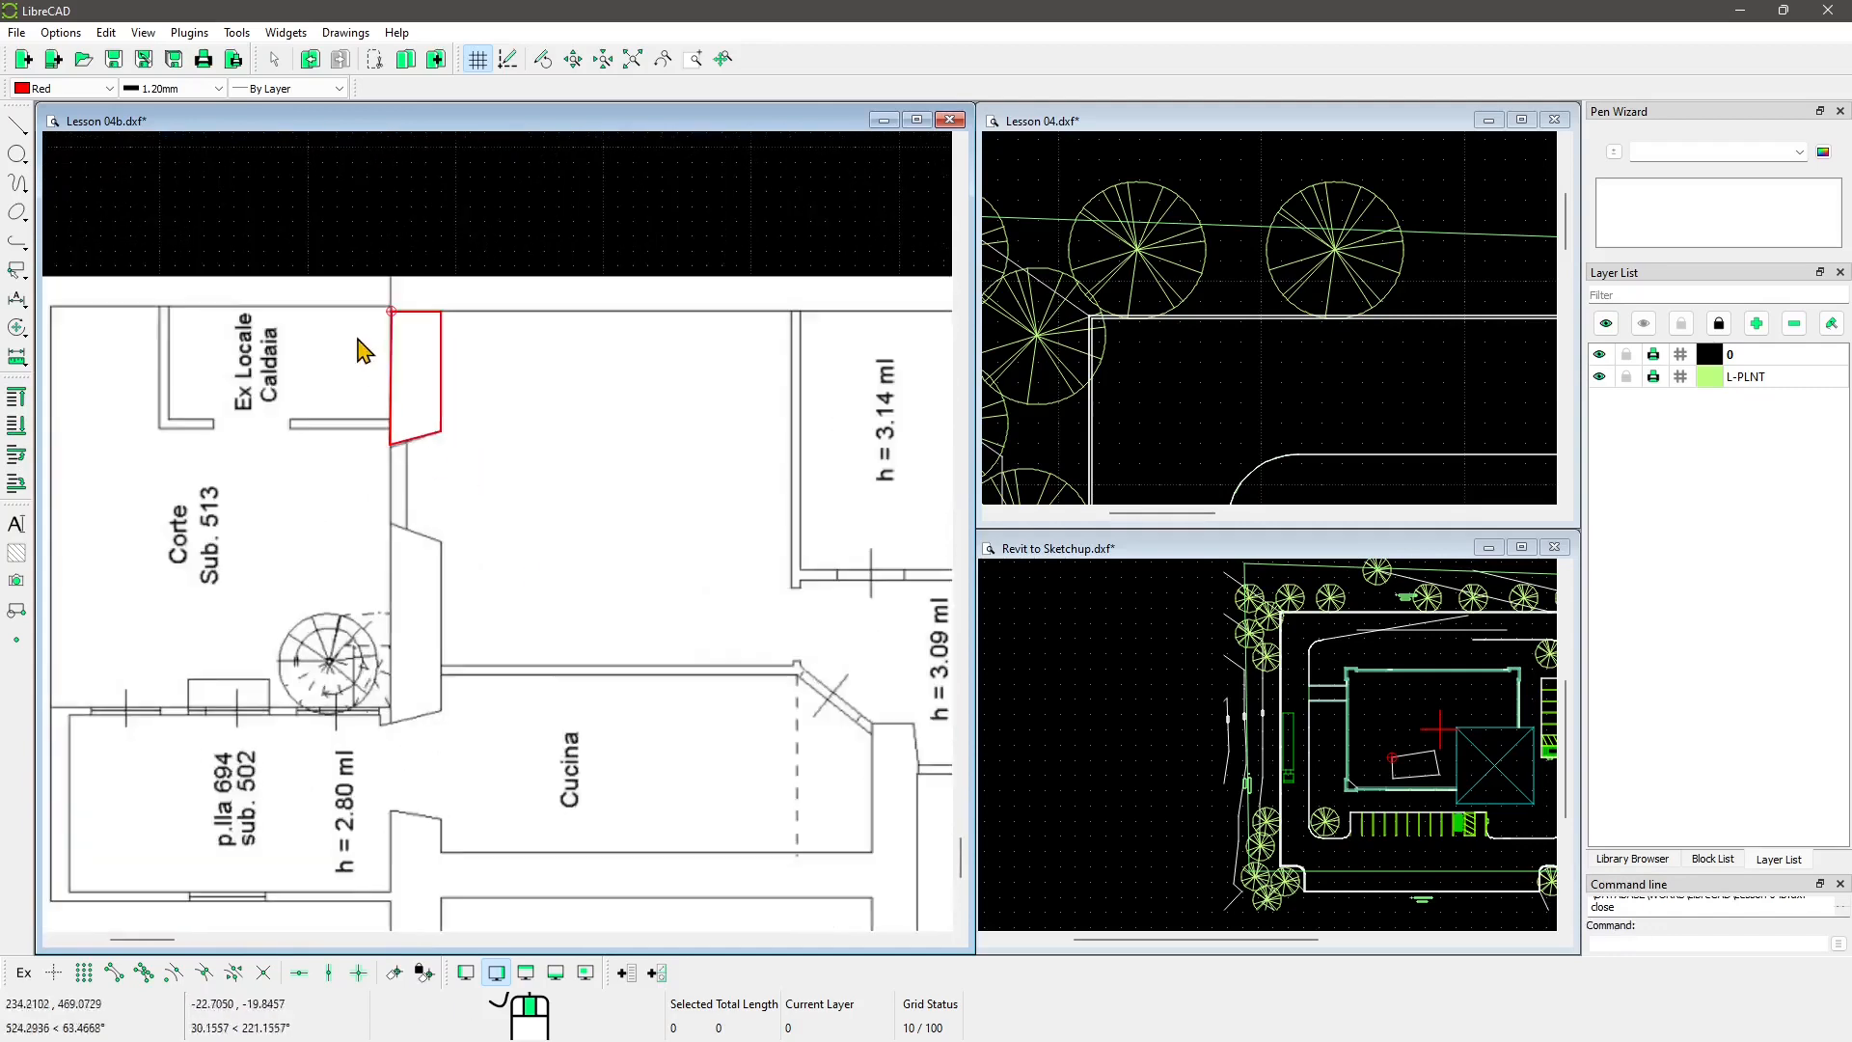
scroll(362, 351, up, 3)
scroll(666, 512, up, 1)
middle_drag(632, 553, 646, 605)
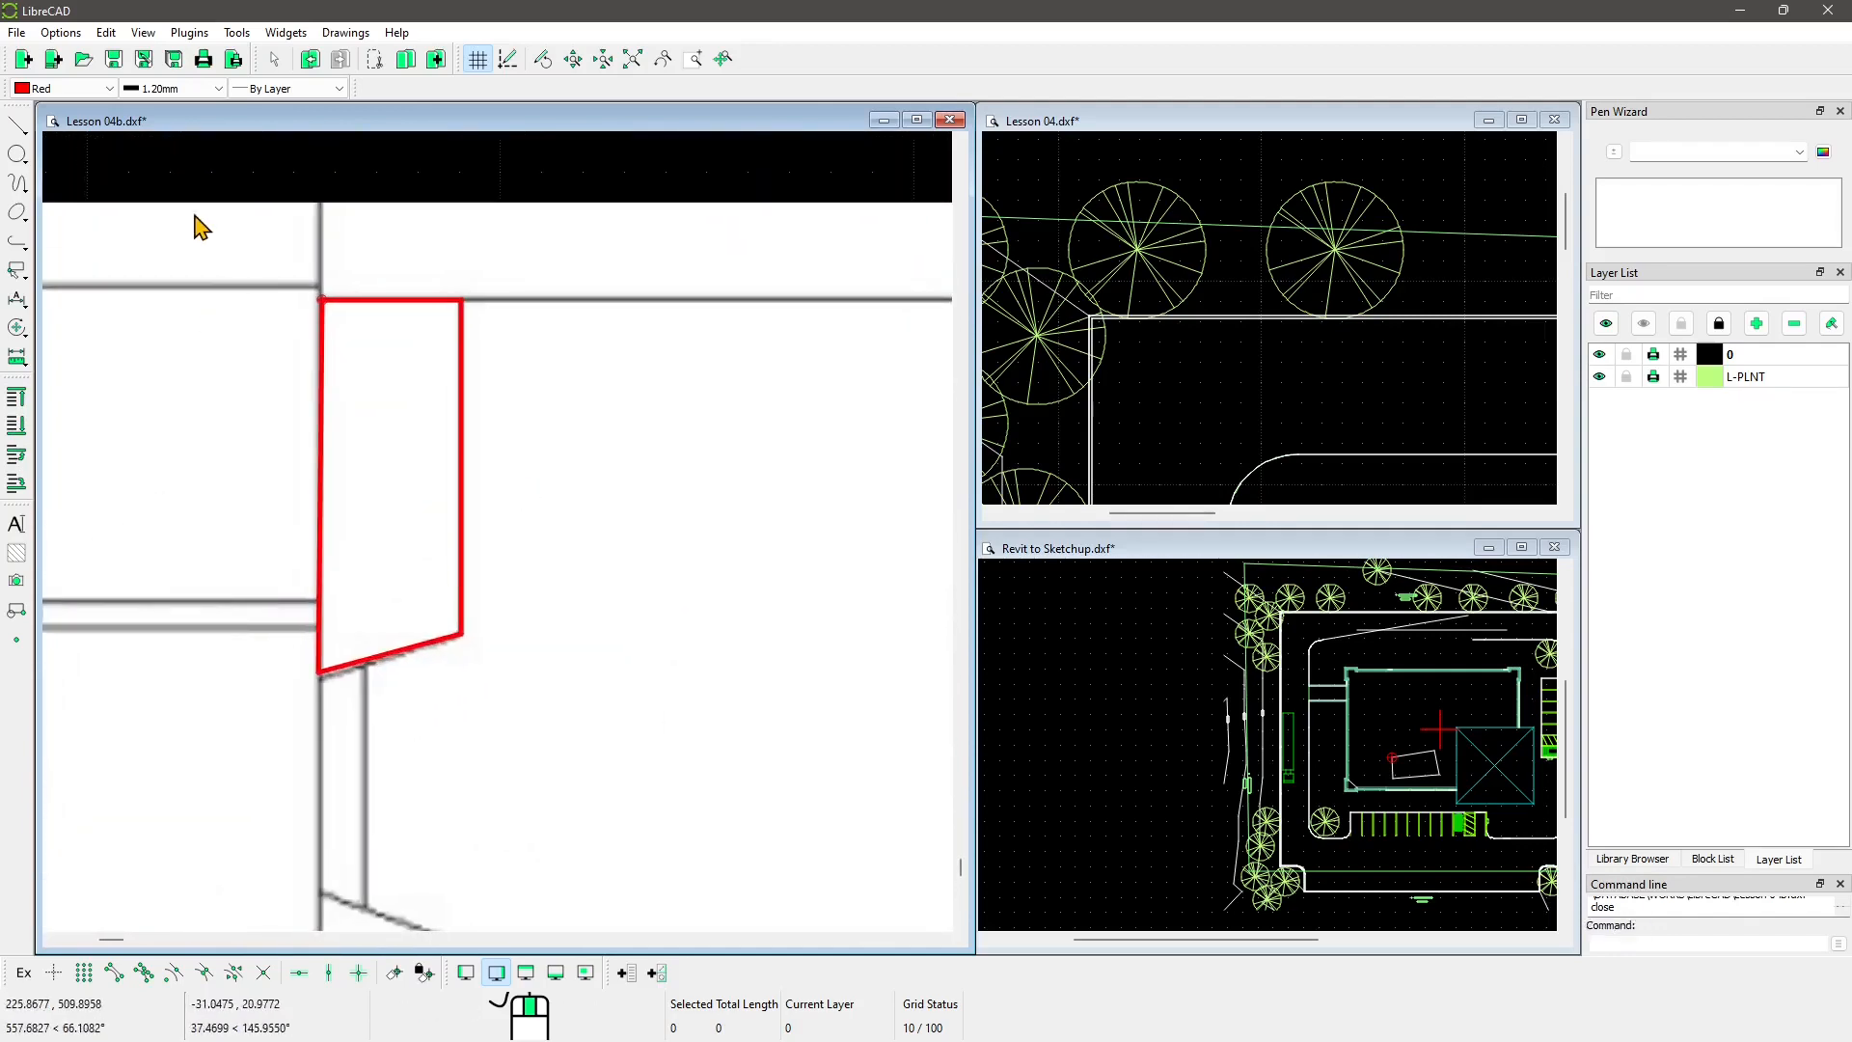
Step: Open the print preview and zoom in to inspect the thick red wall outline
click(234, 60)
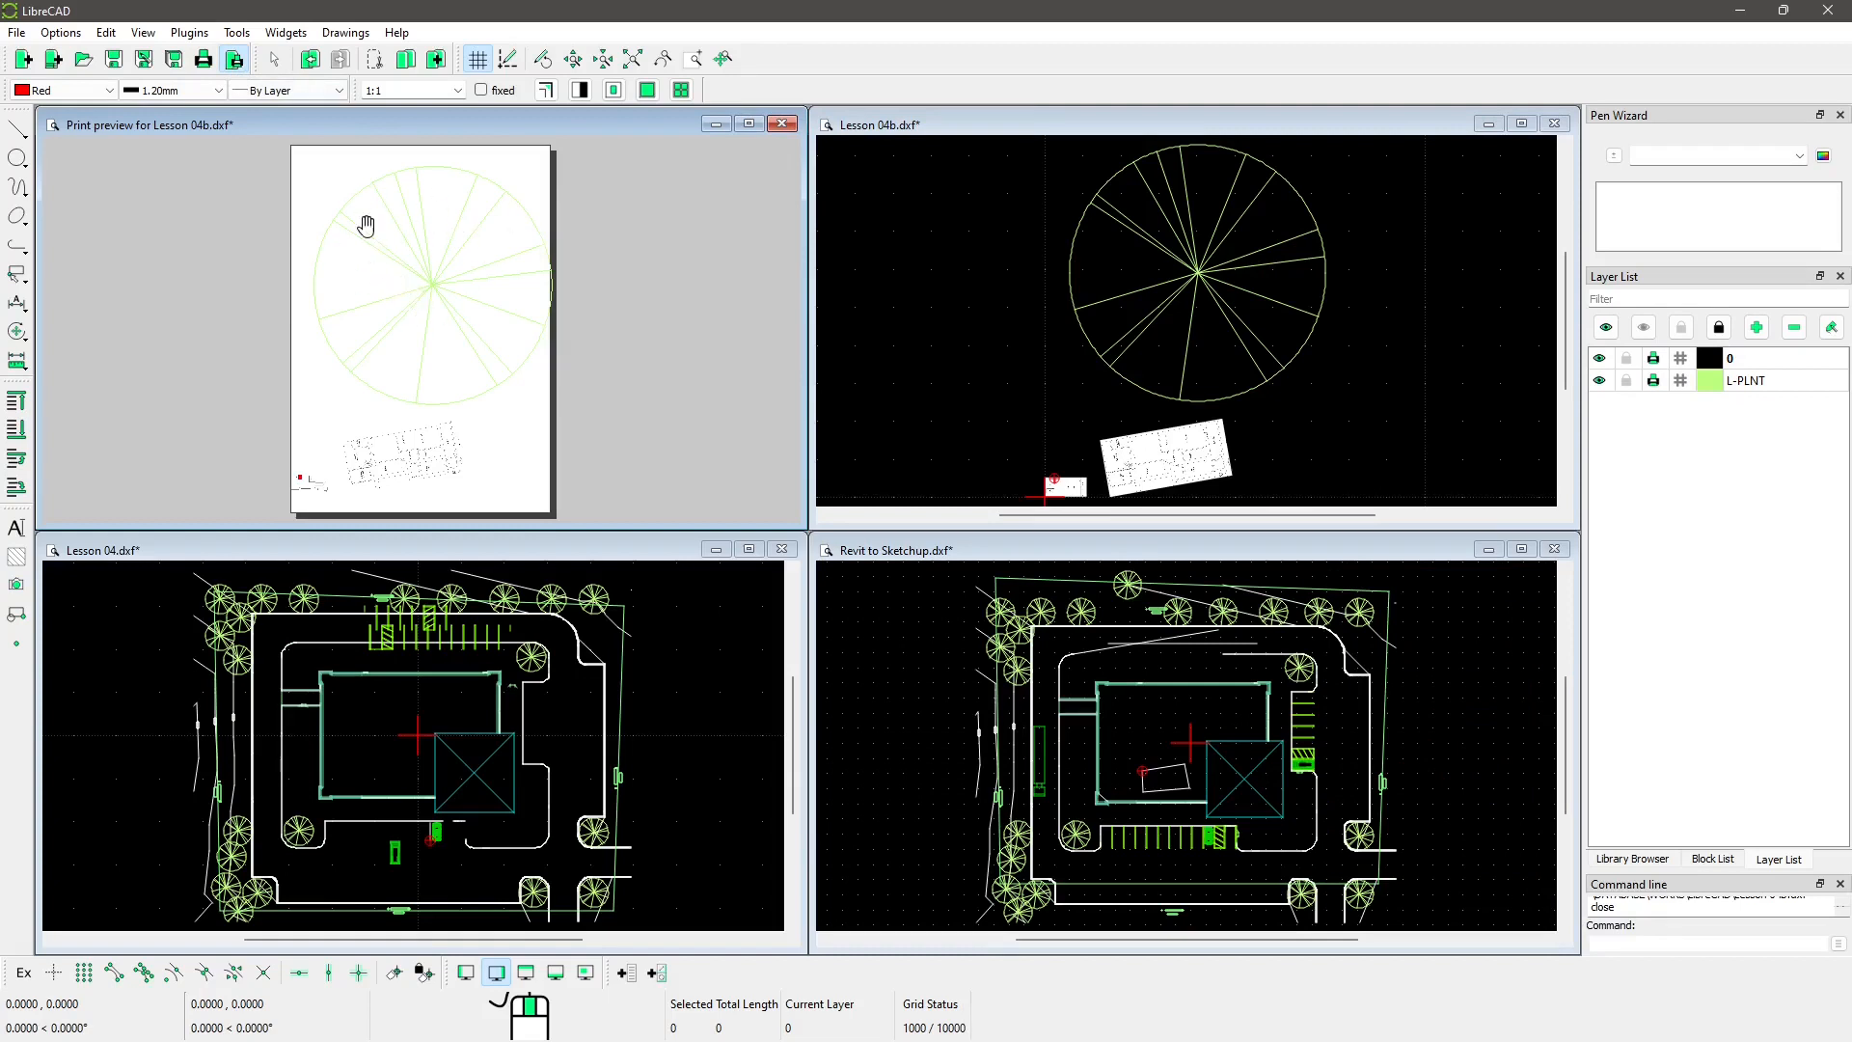
scroll(290, 492, up, 8)
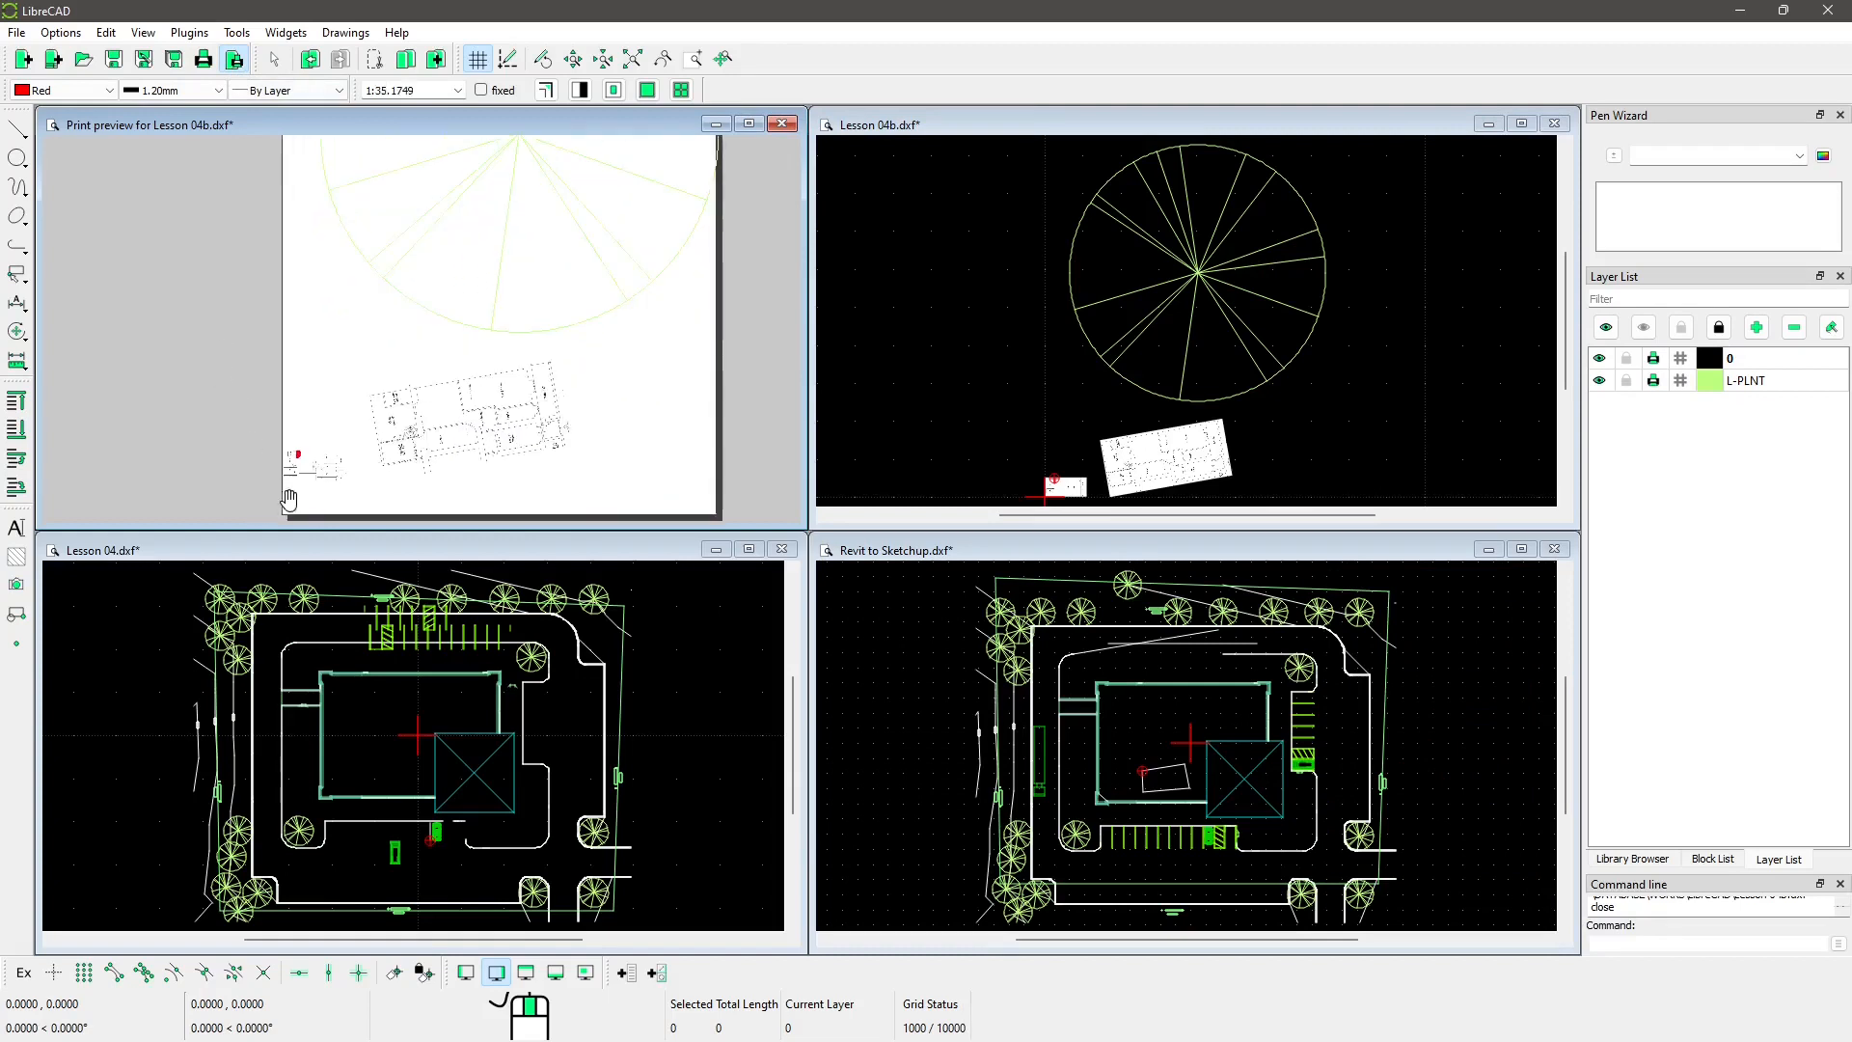
scroll(327, 441, up, 8)
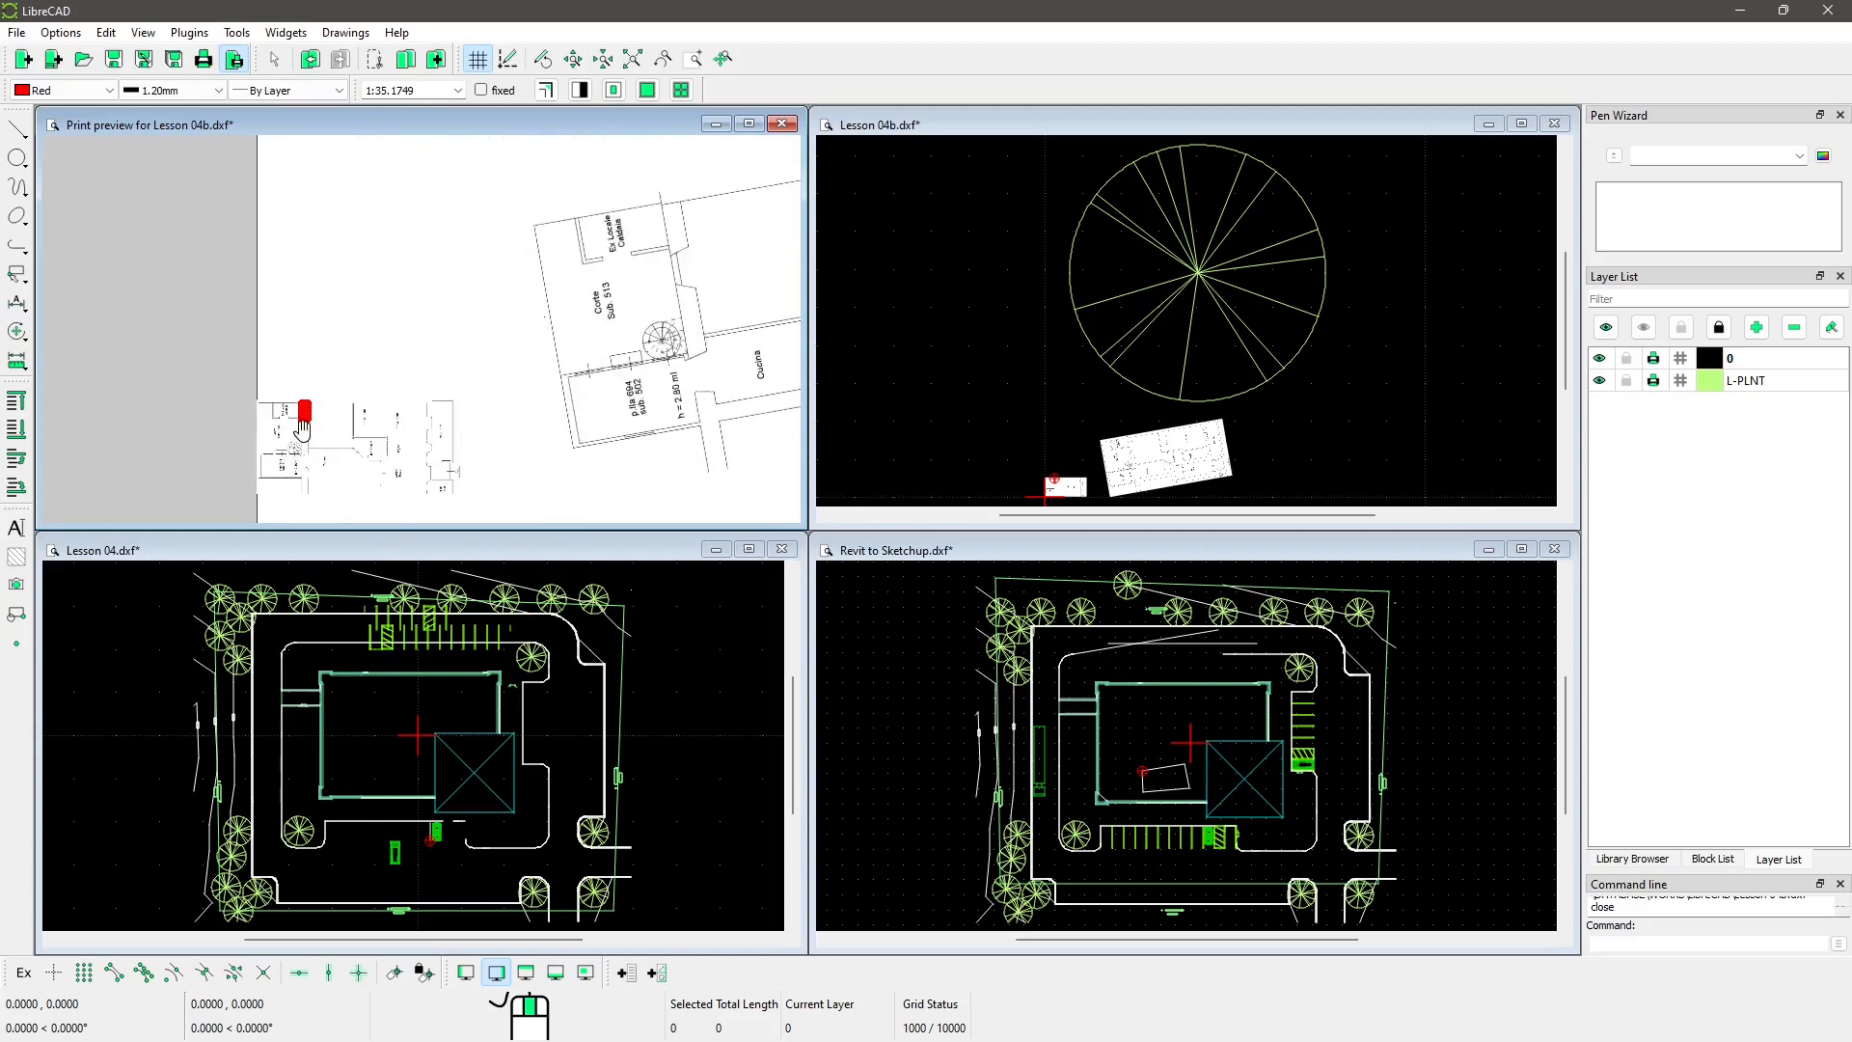
scroll(345, 385, up, 3)
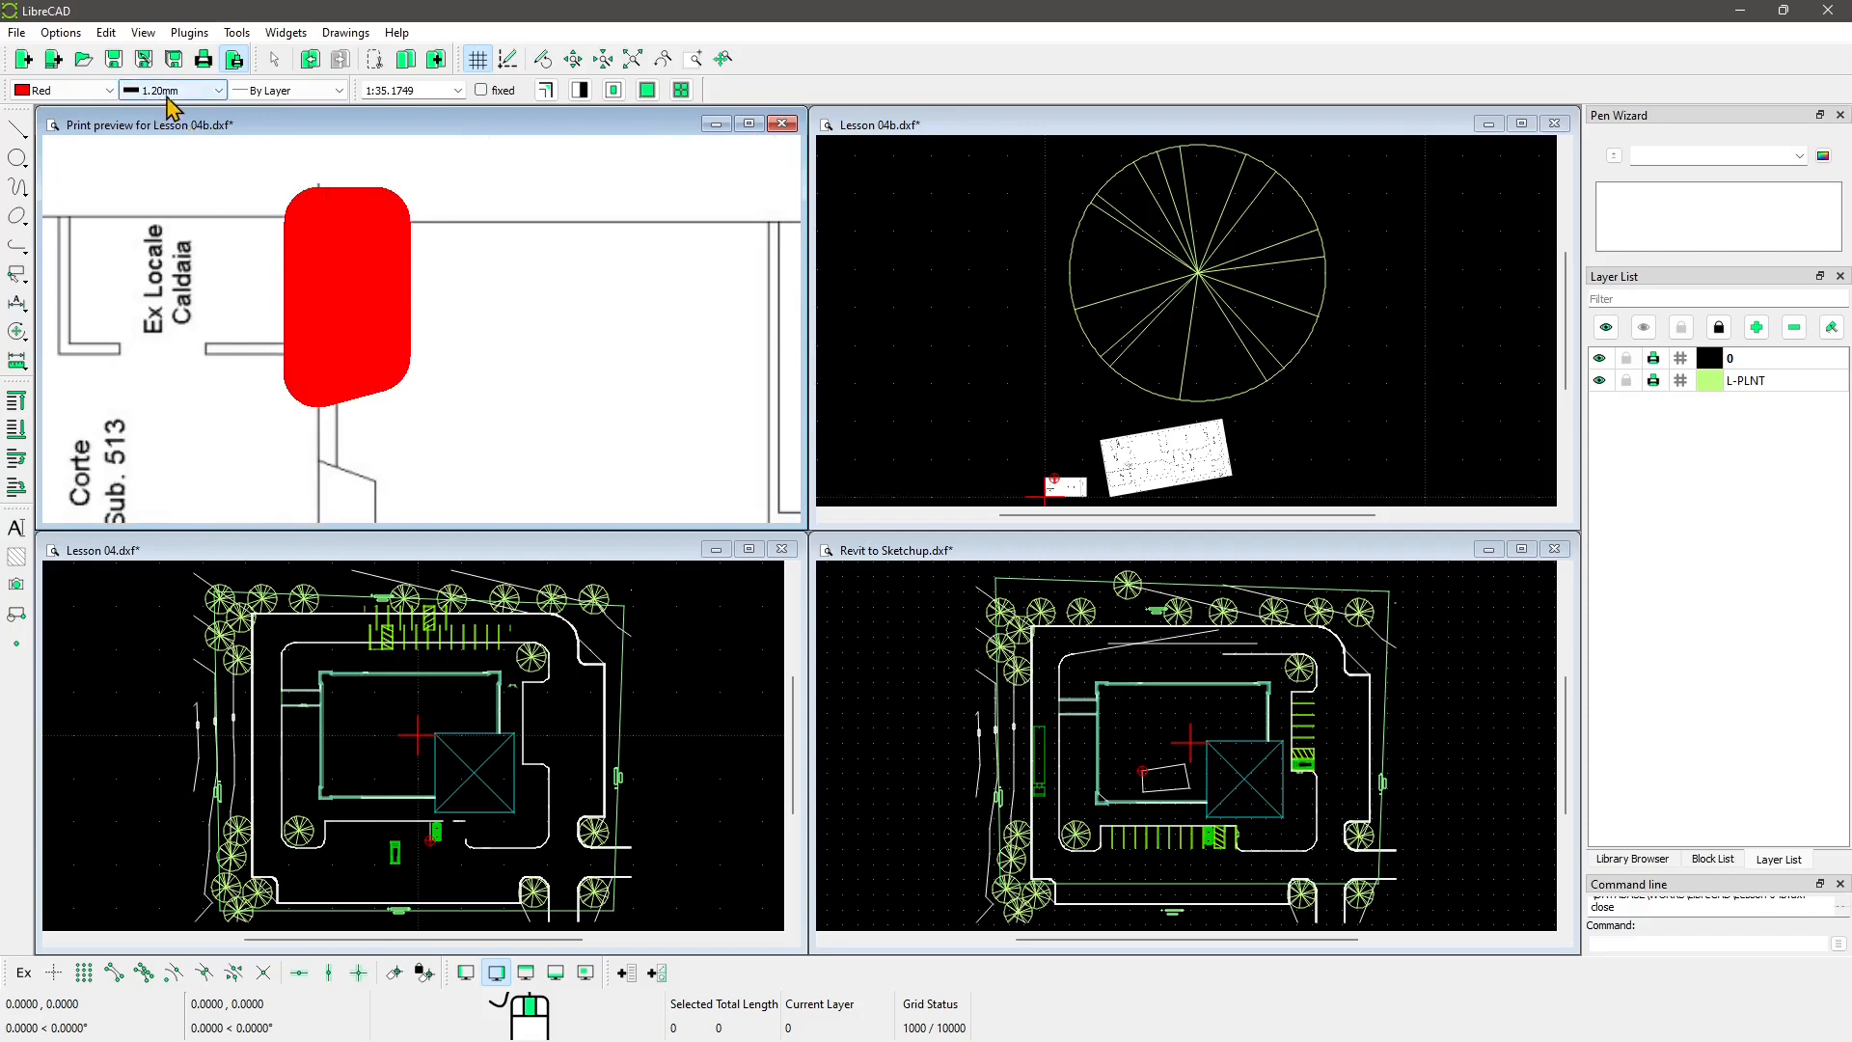
scroll(339, 335, down, 3)
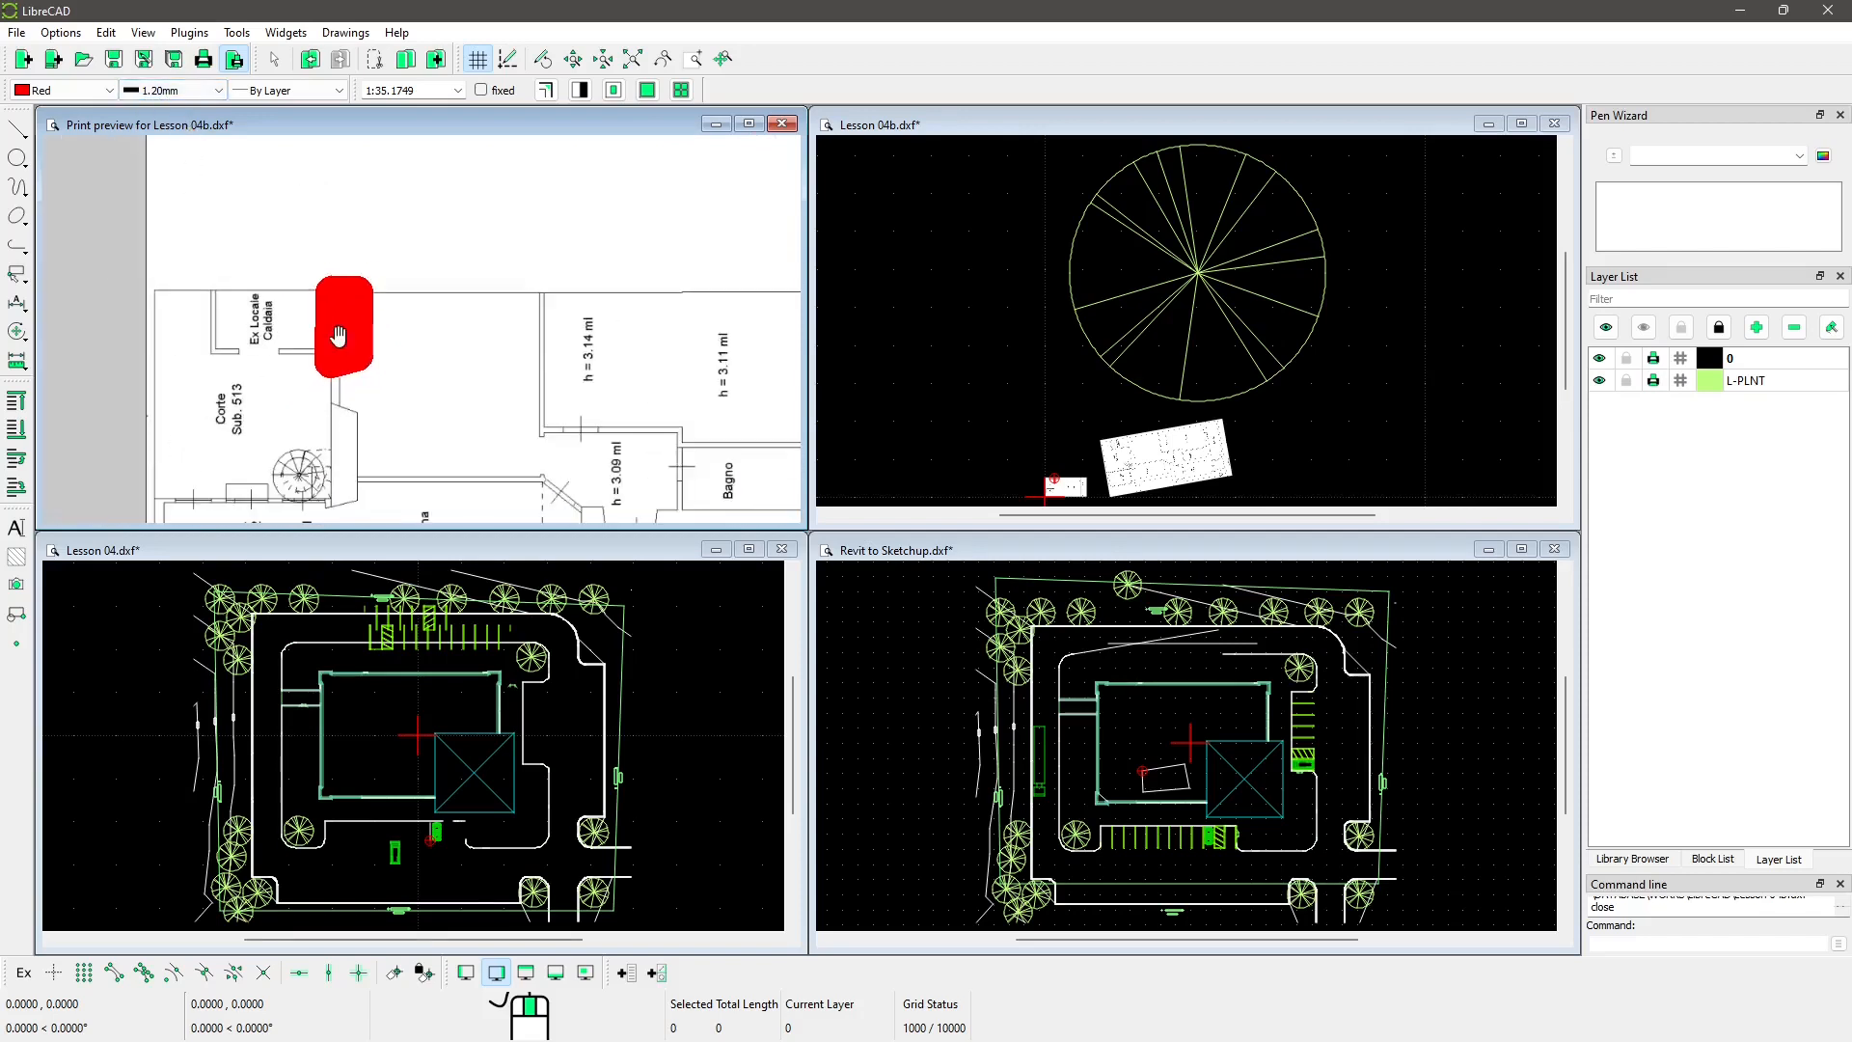
scroll(252, 344, up, 5)
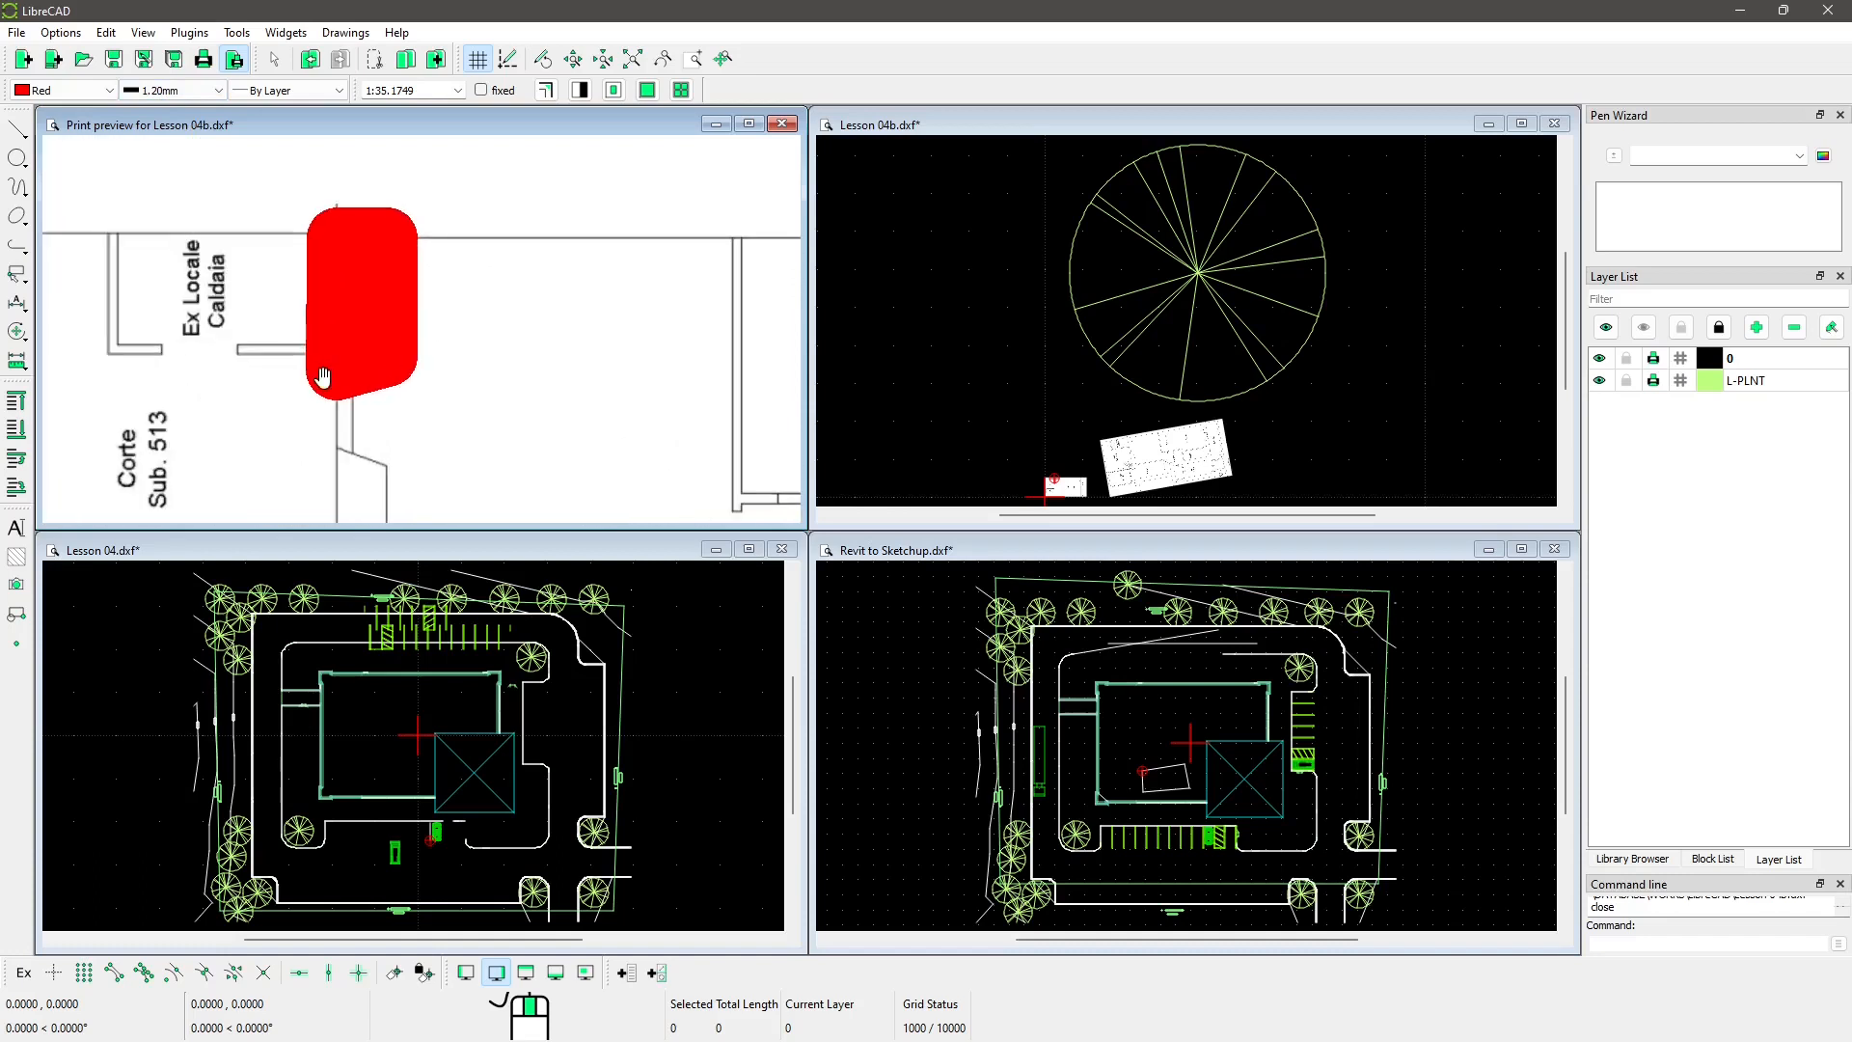
scroll(333, 290, down, 5)
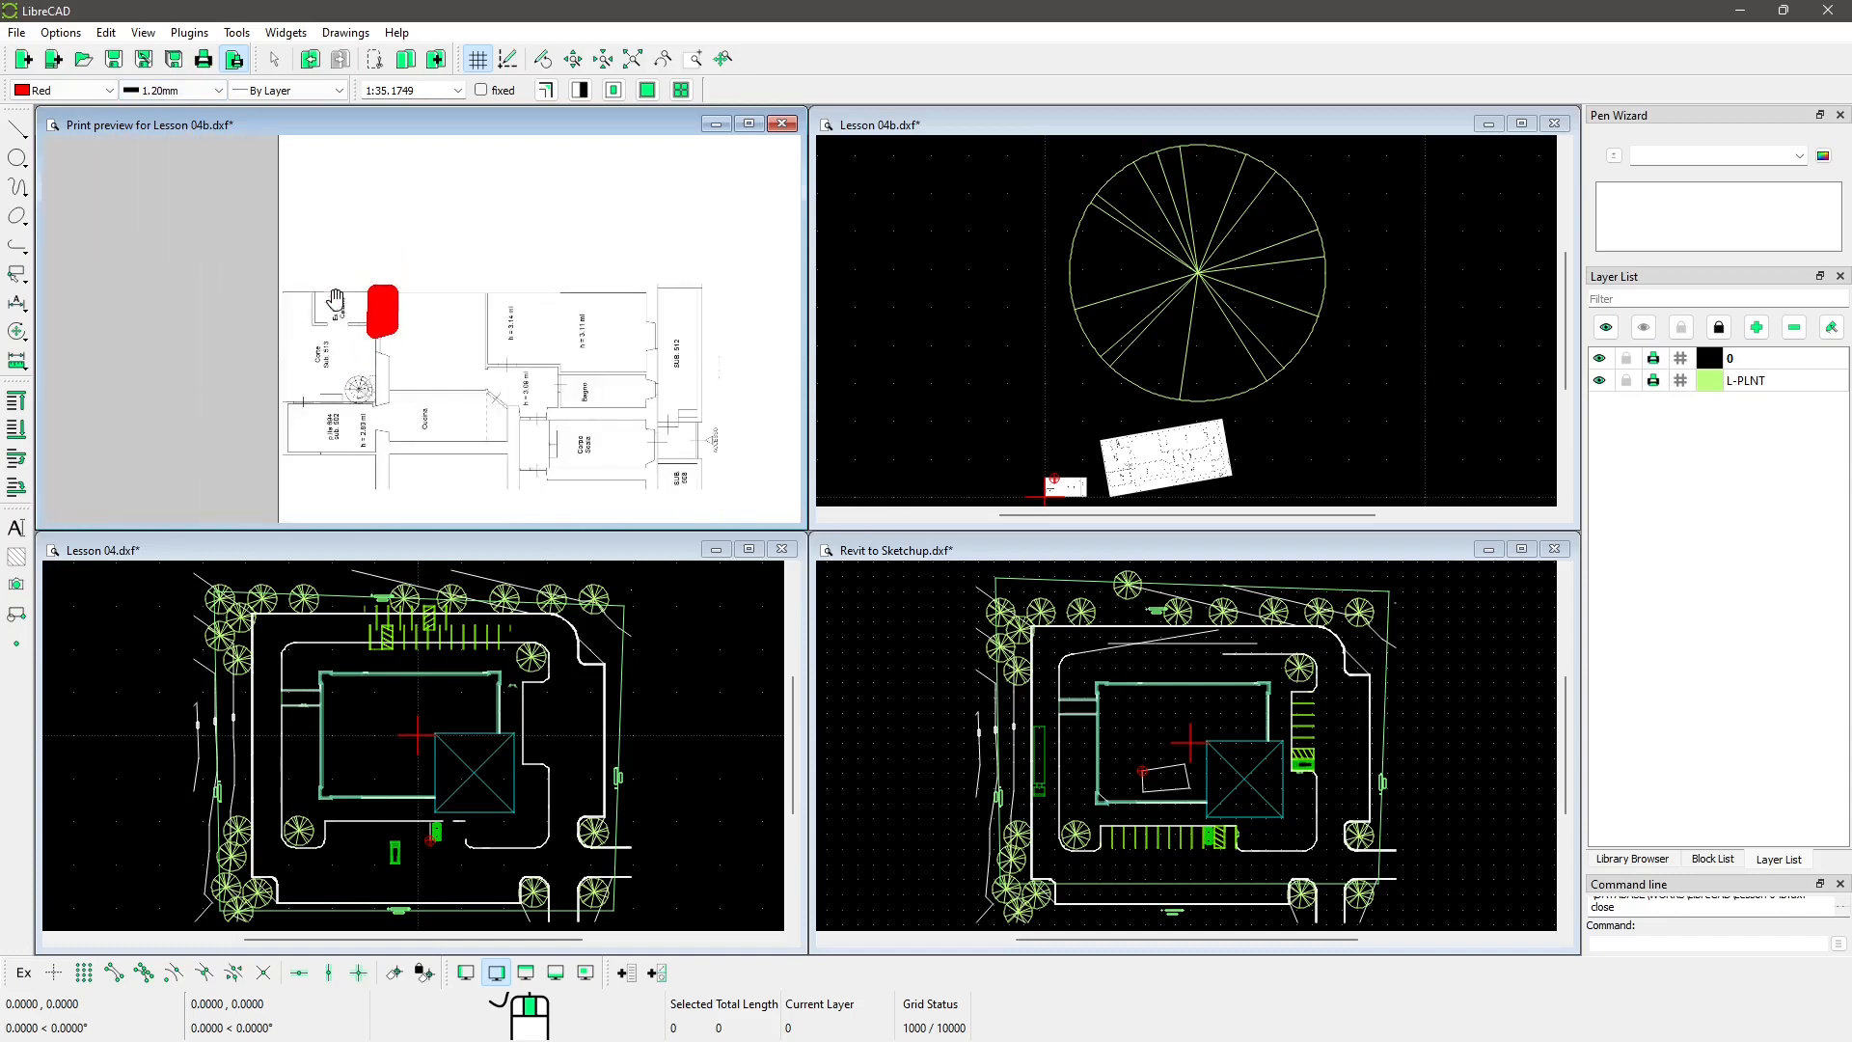
Step: Close the print preview and zoom Lesson 04b back in on the floor plan
click(234, 61)
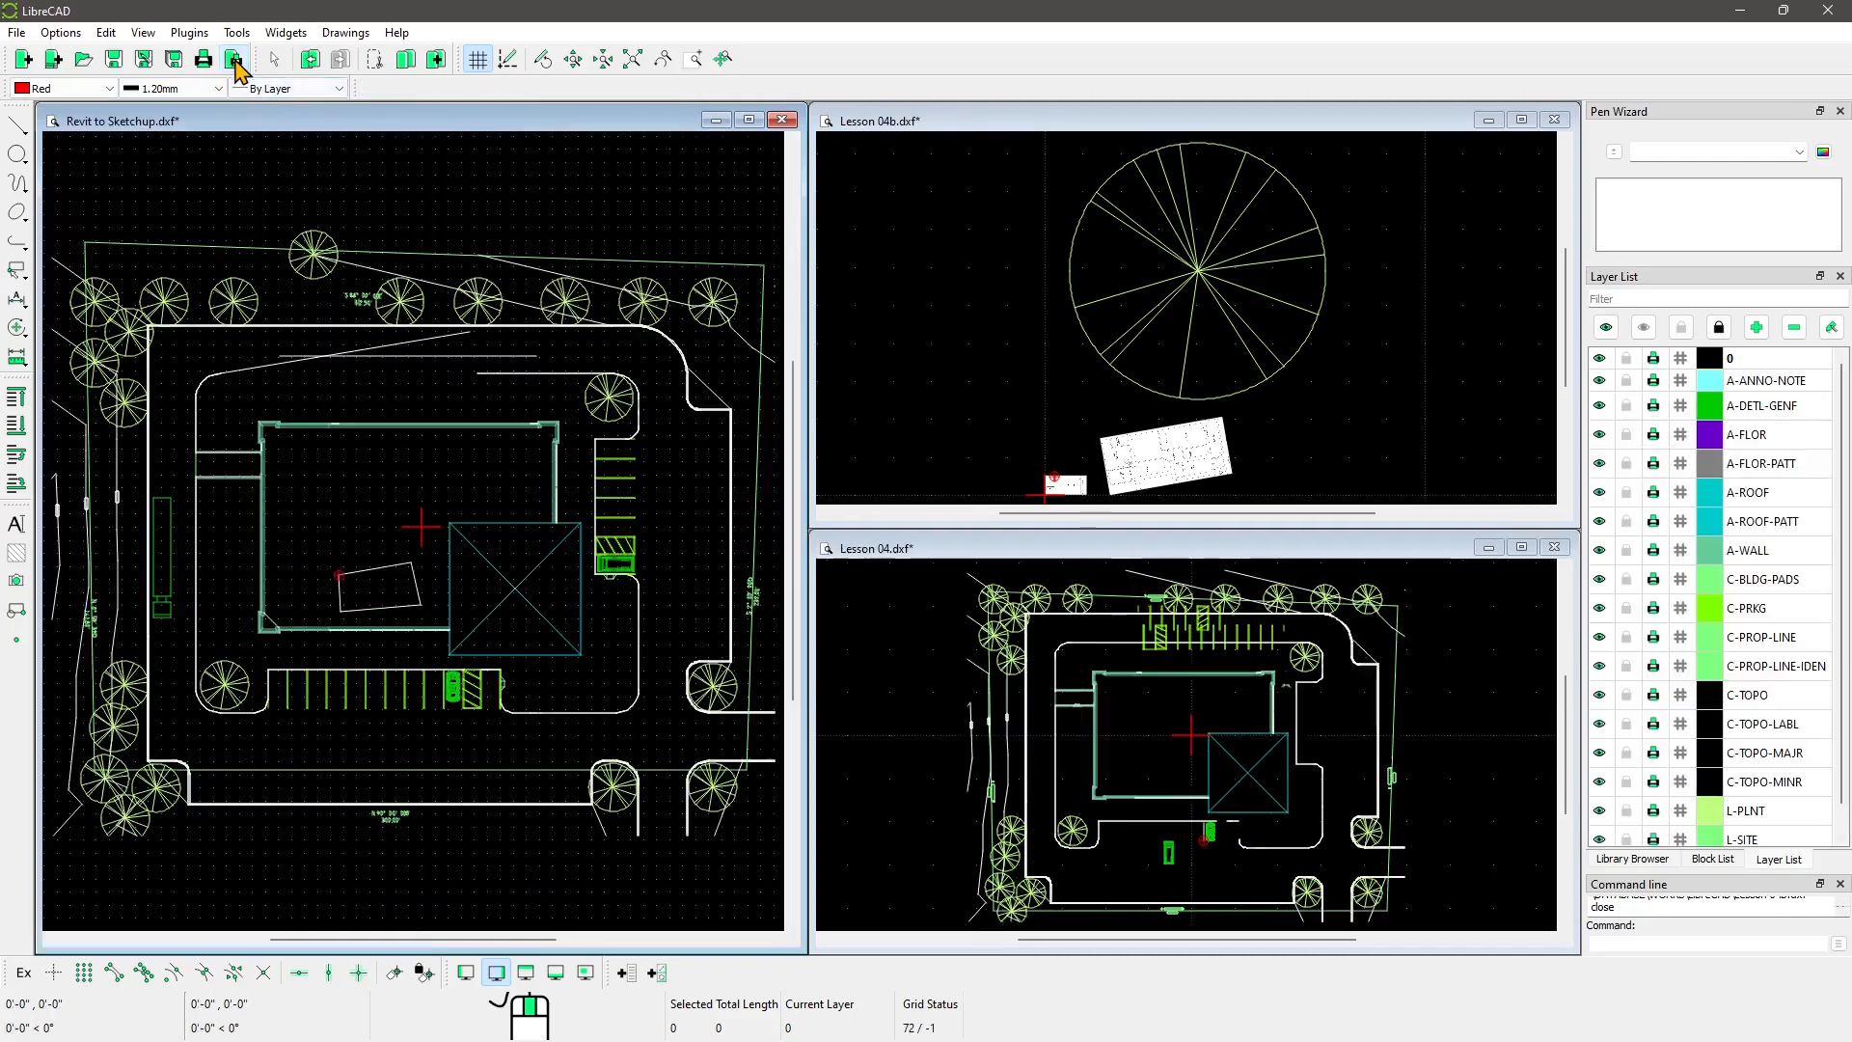
scroll(1190, 467, up, 3)
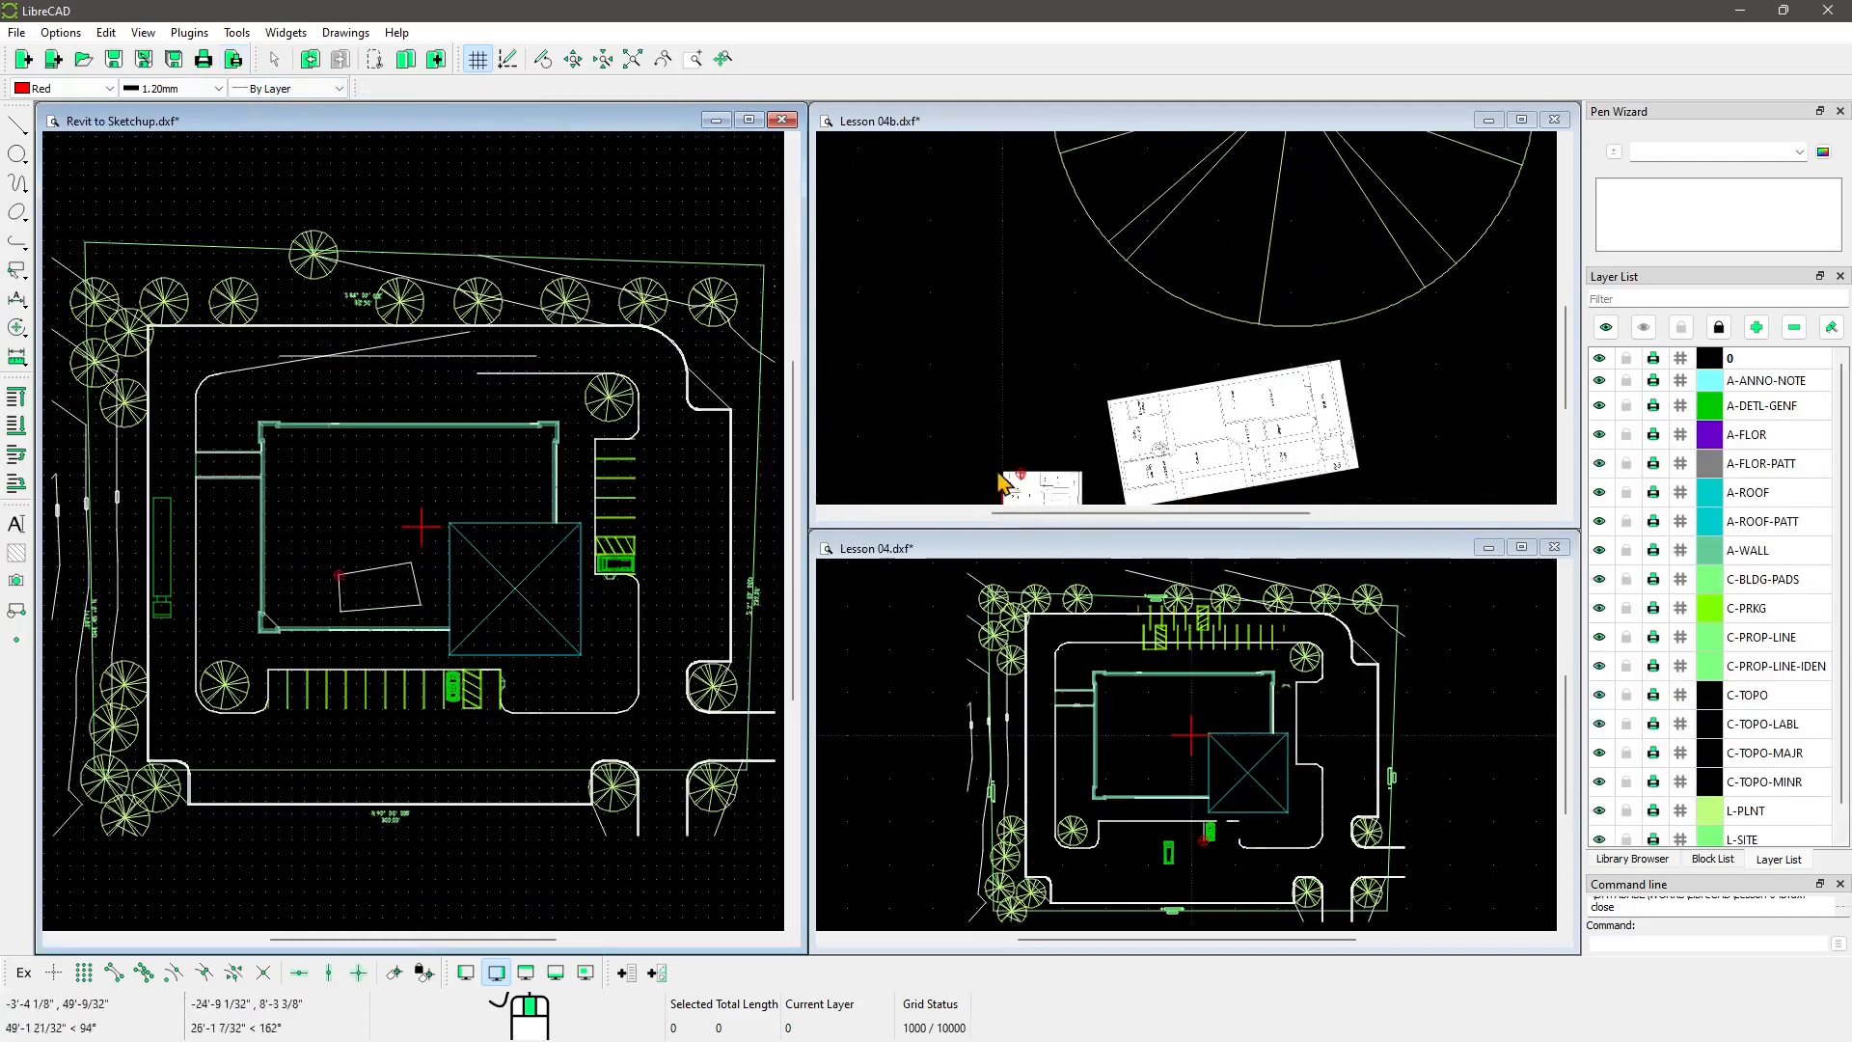
scroll(351, 608, down, 3)
scroll(1181, 436, up, 1)
middle_drag(985, 452, 1007, 253)
scroll(1009, 280, up, 6)
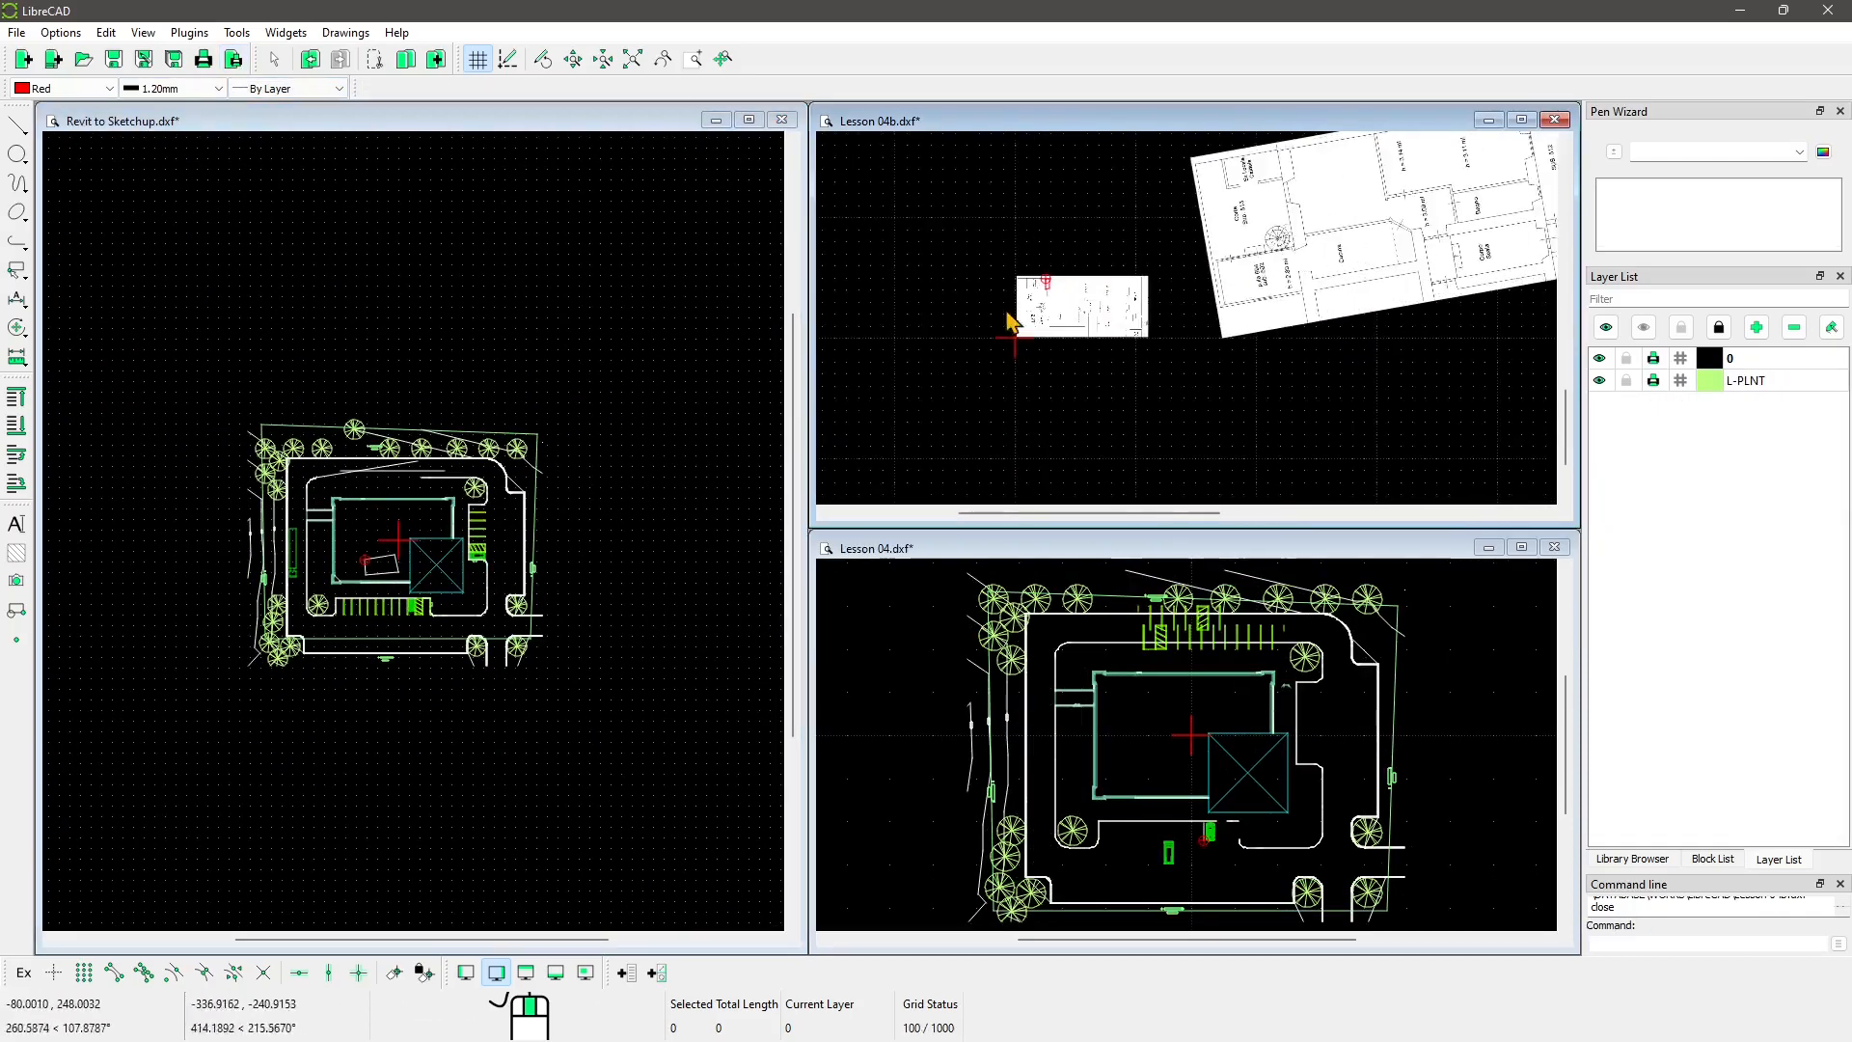
scroll(1103, 294, up, 4)
scroll(1106, 307, up, 10)
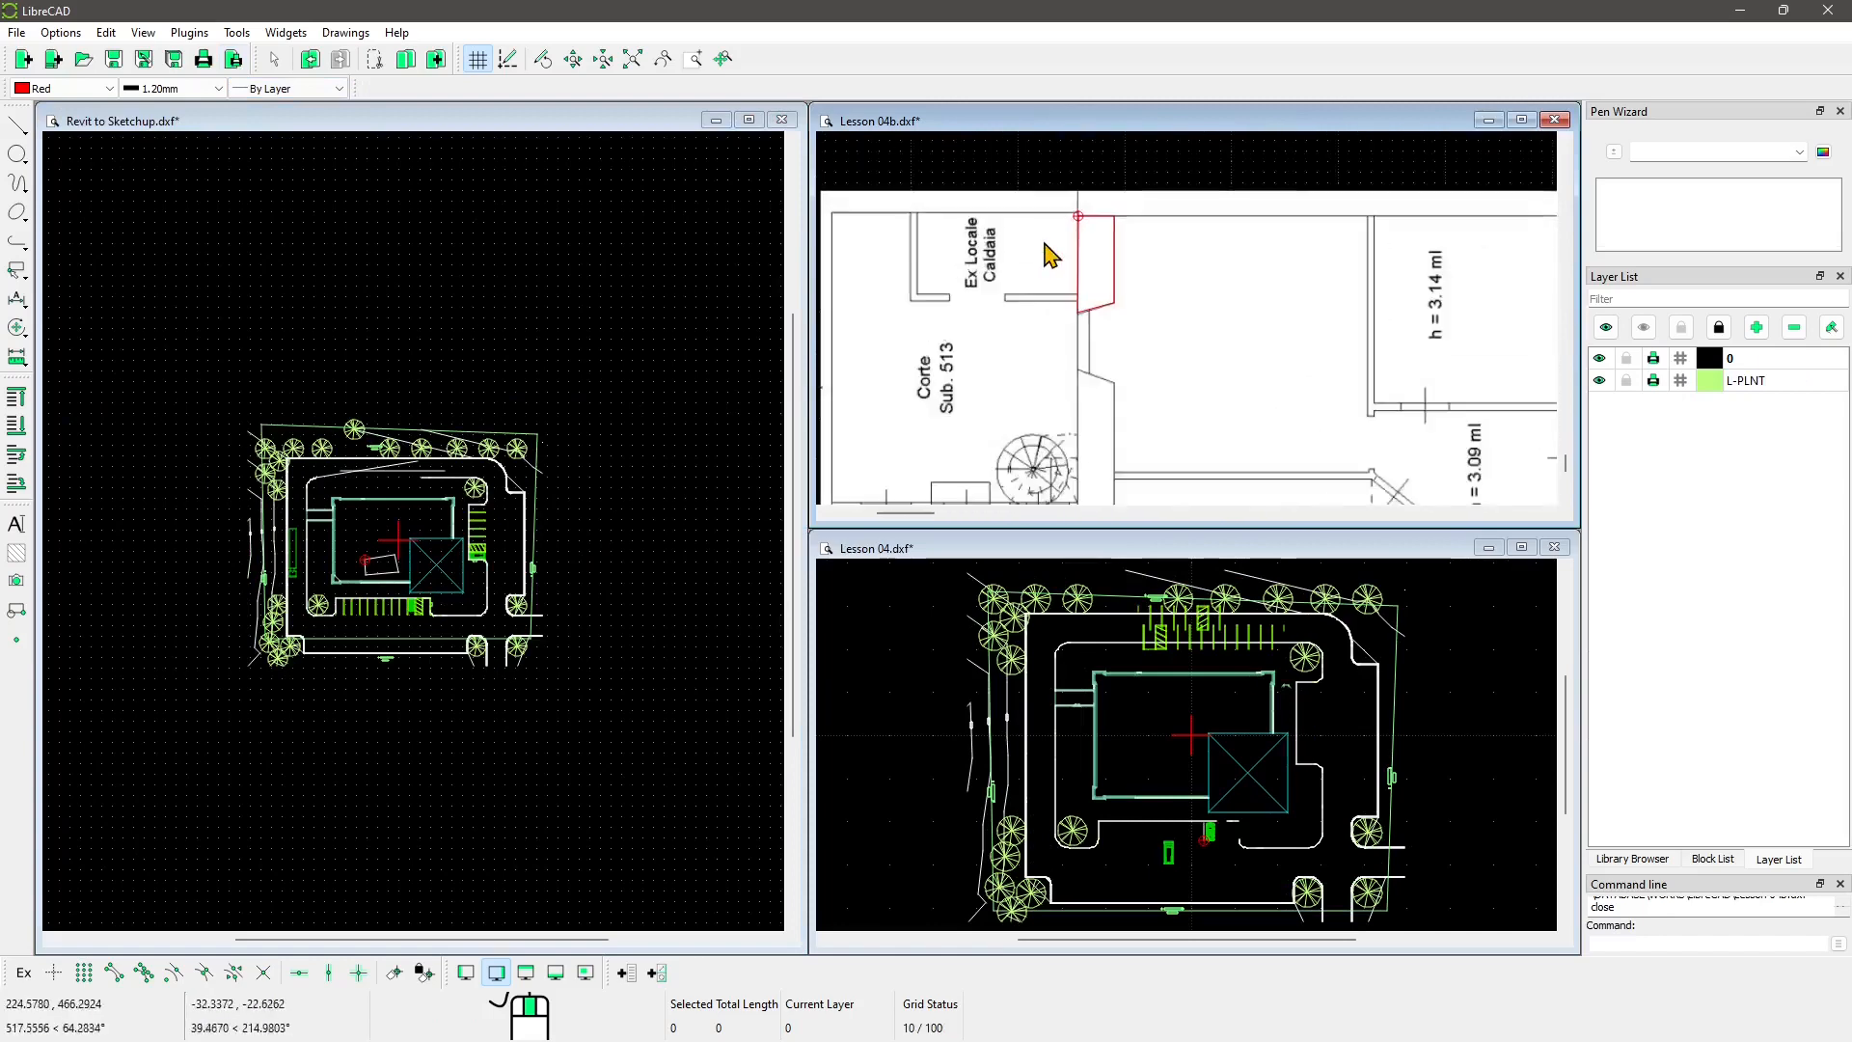
scroll(1132, 283, up, 1)
Step: Pan the tiled drawings so the red trapezoid is back in view in Lesson 04b
middle_drag(1160, 276, 1148, 339)
scroll(1146, 348, down, 2)
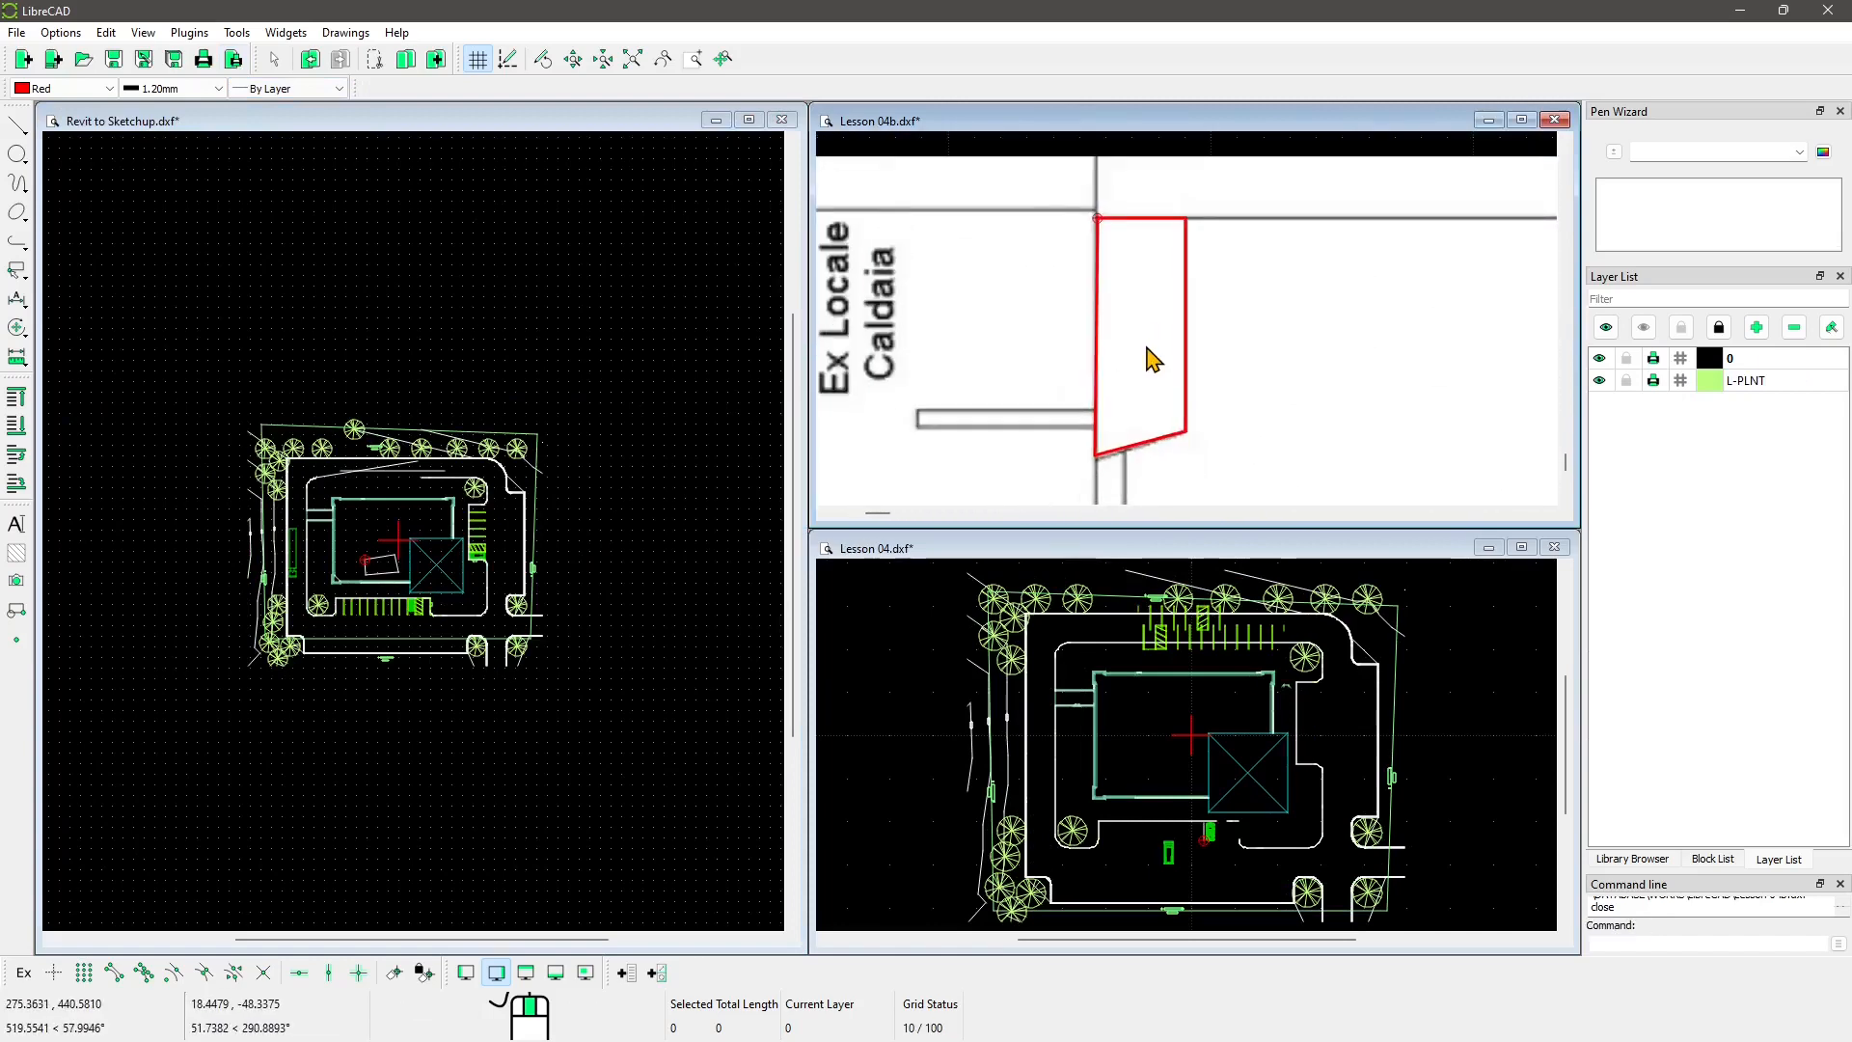
scroll(444, 569, up, 6)
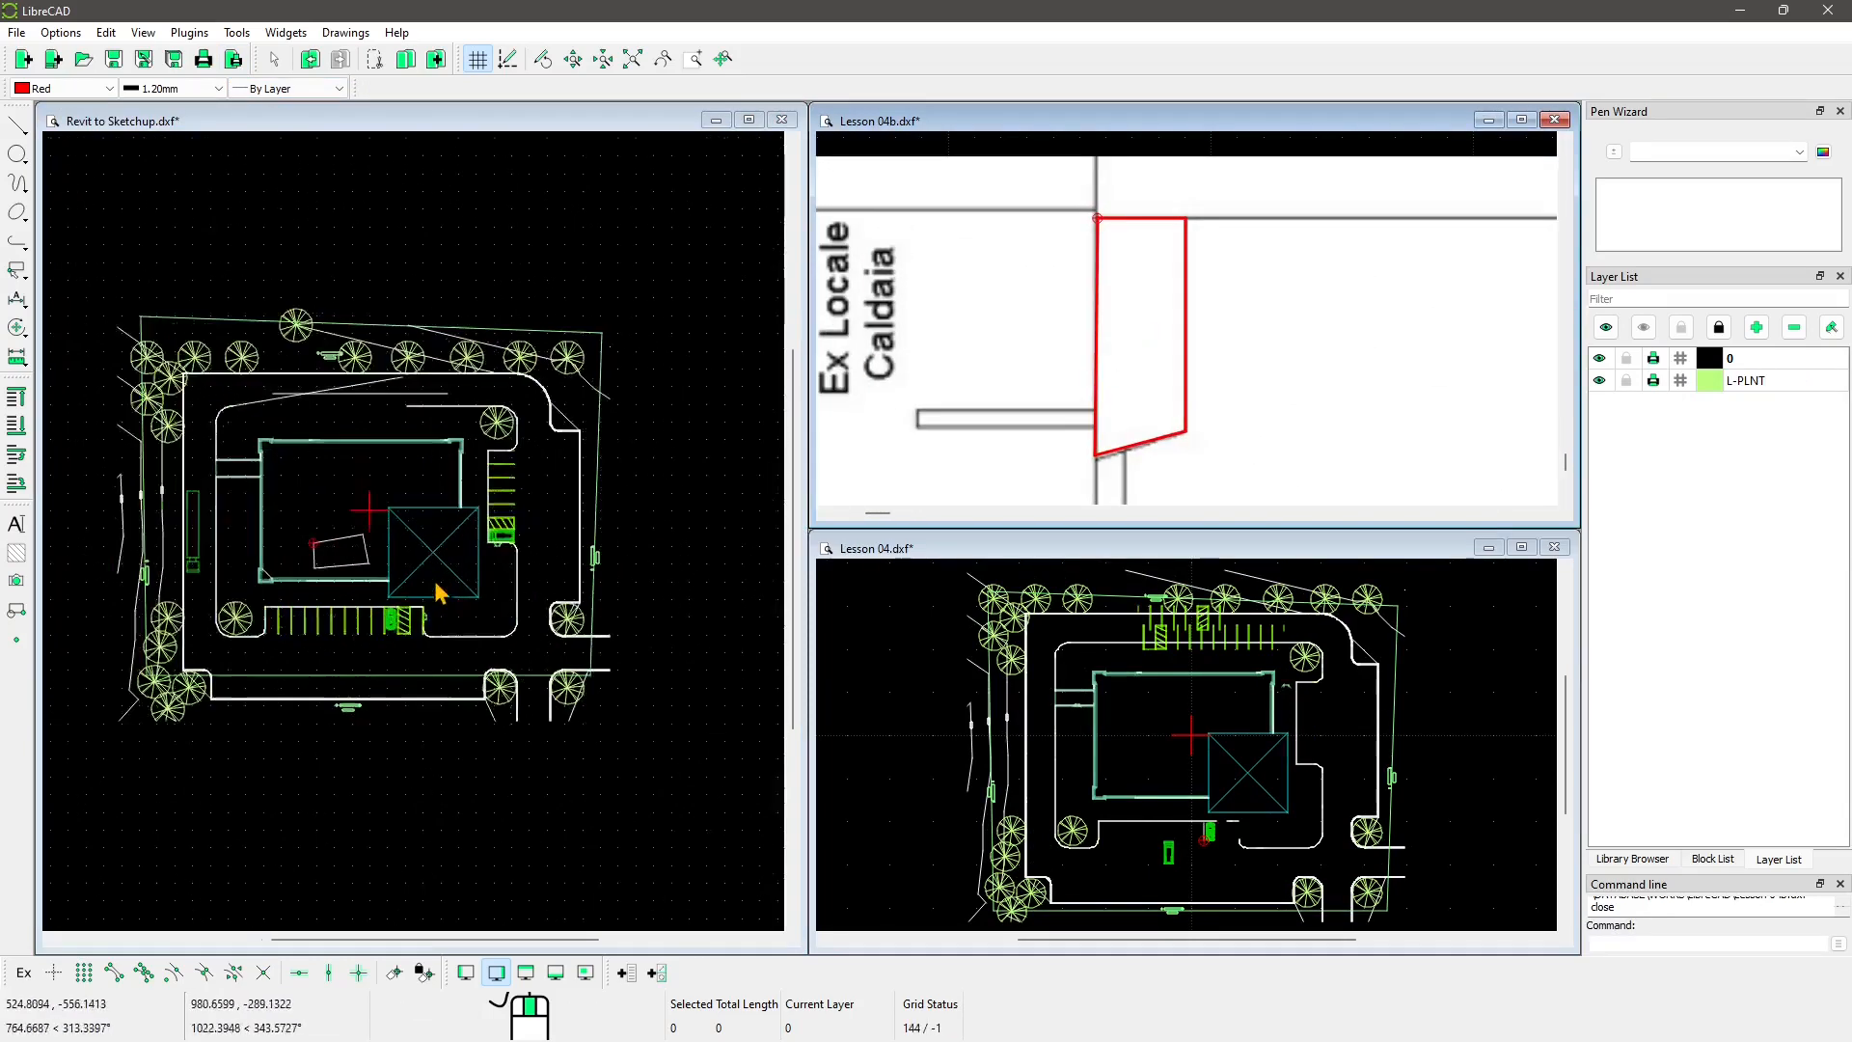
middle_drag(452, 574, 523, 606)
scroll(1168, 745, up, 1)
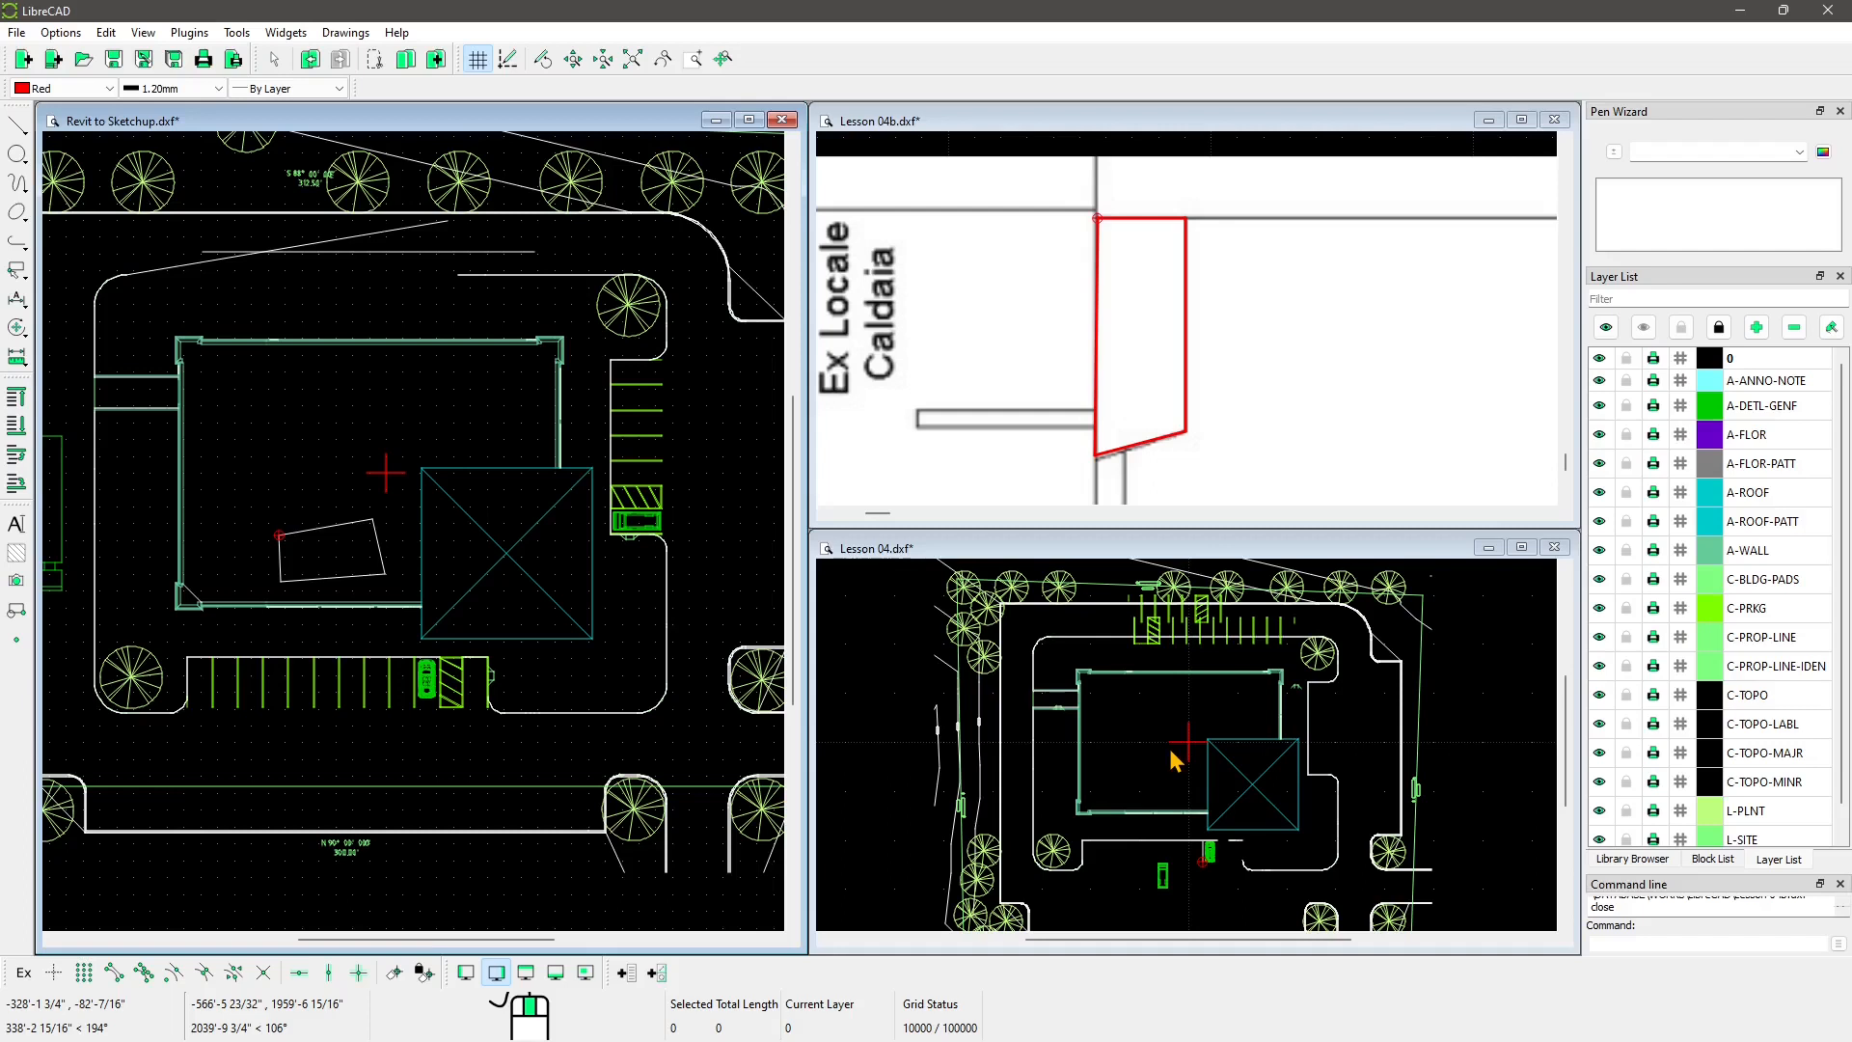
scroll(1250, 345, up, 2)
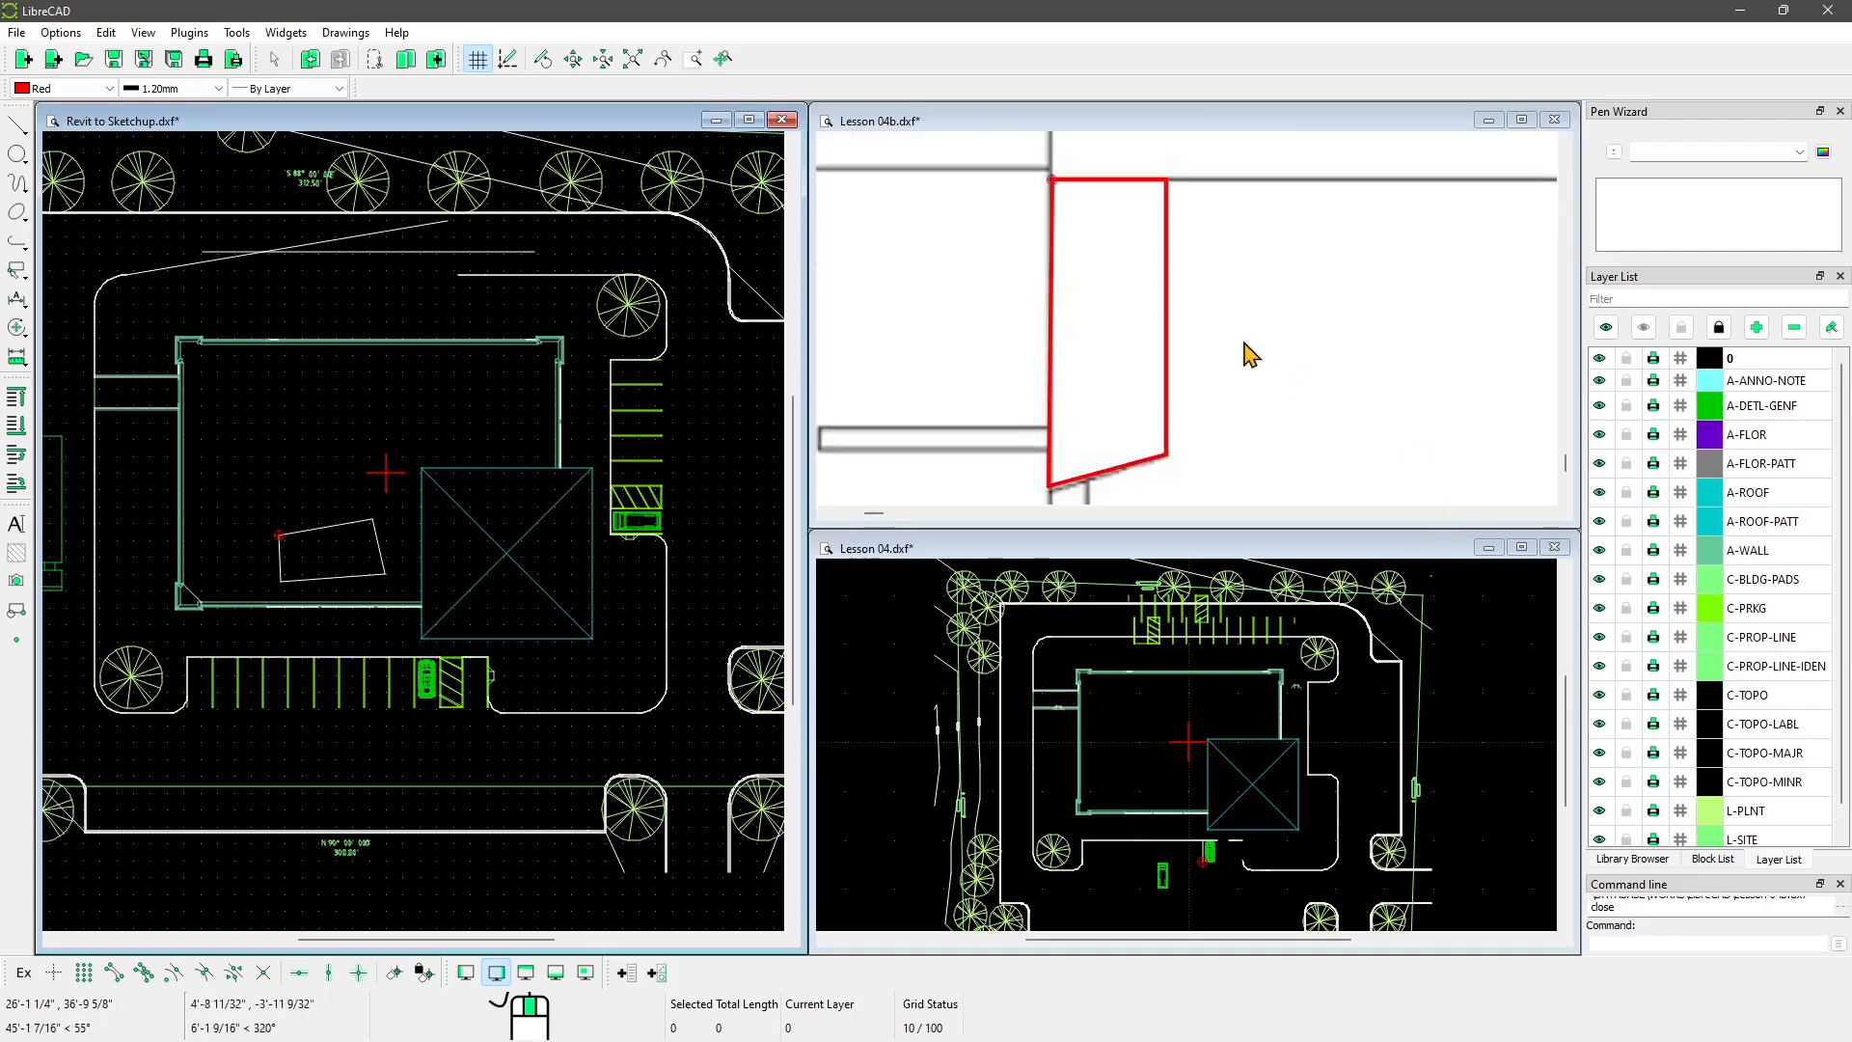
middle_drag(1255, 338, 1297, 330)
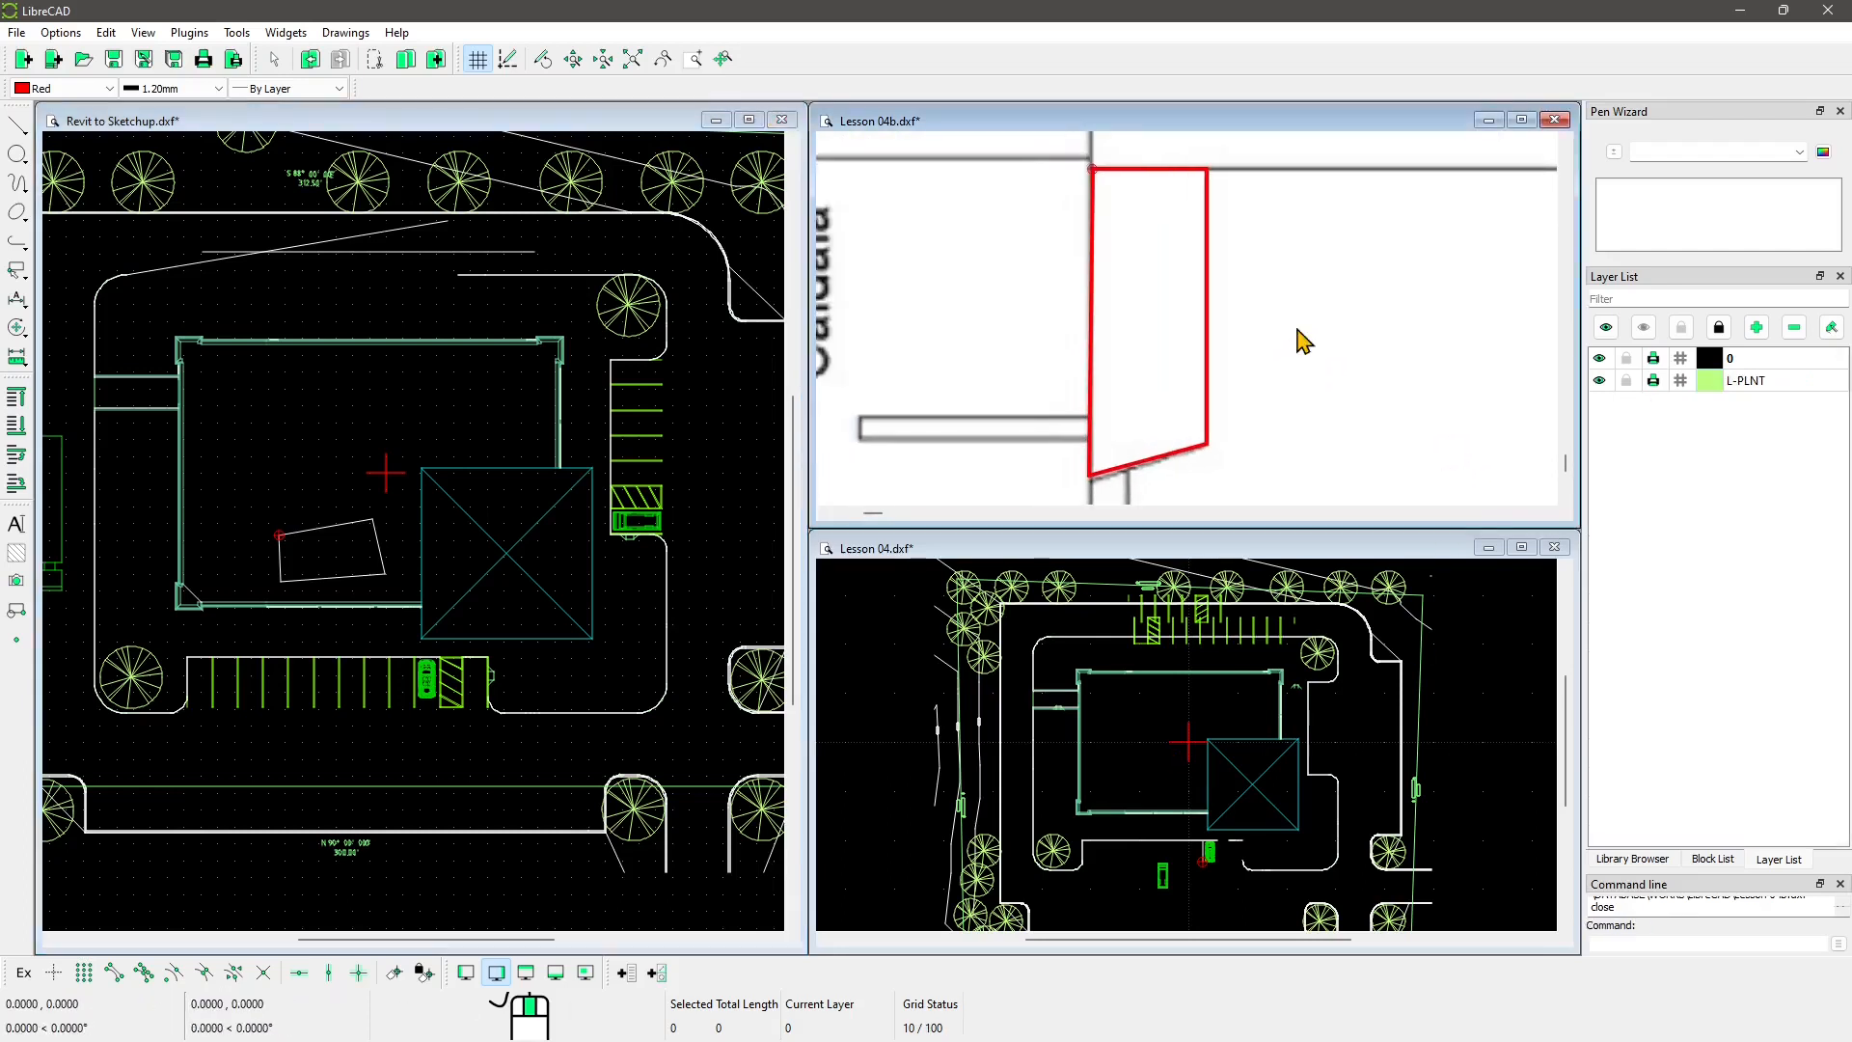